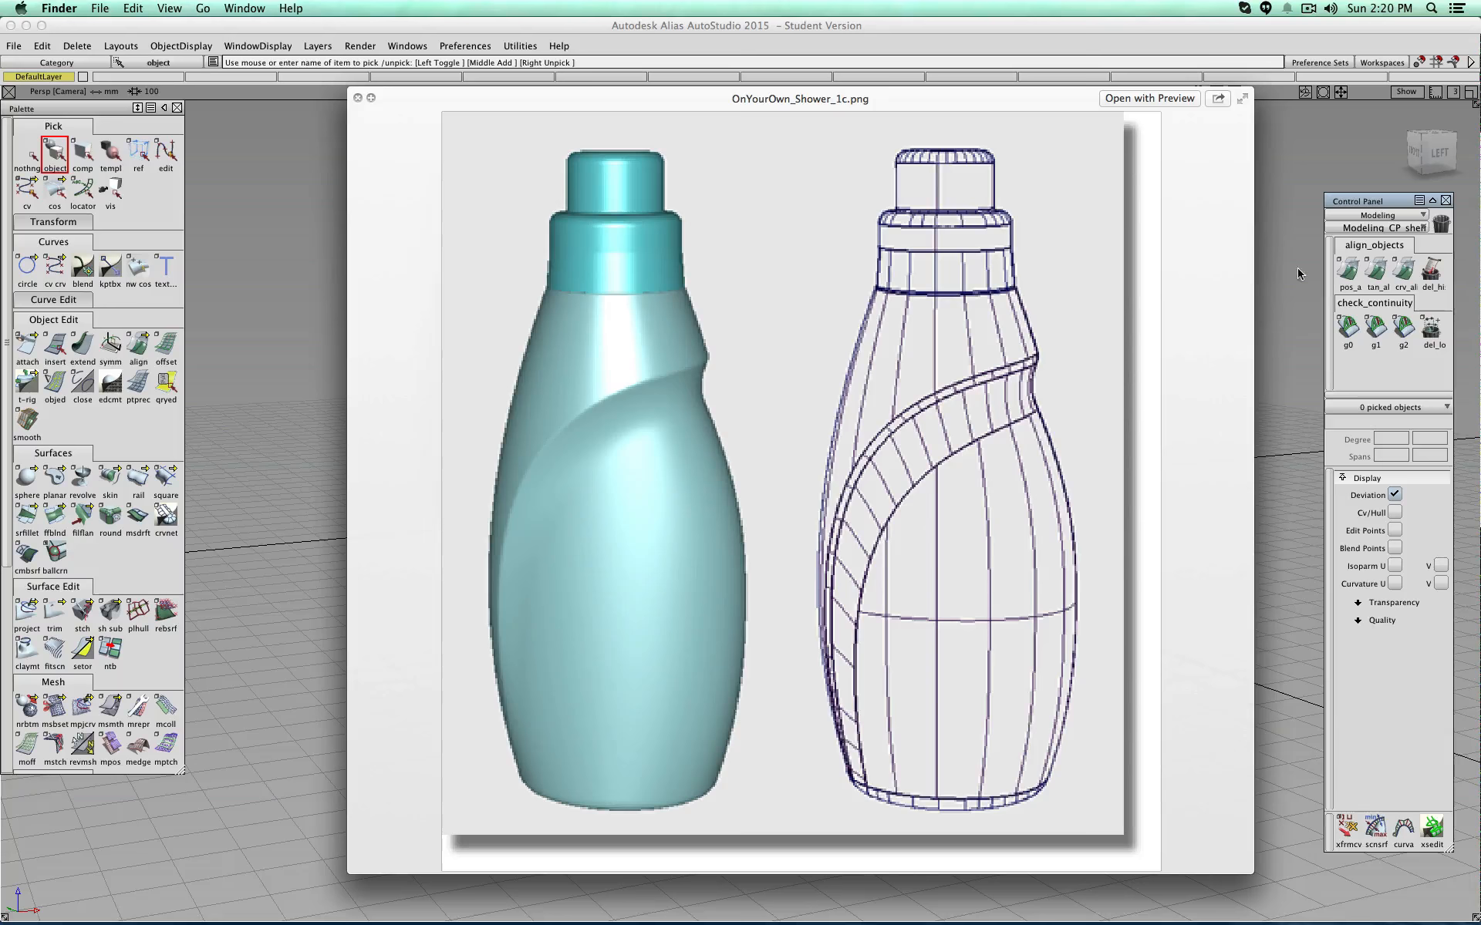
# Step: Create a new layer and name it "Profiles"
pyautogui.click(1265, 294)
pyautogui.keyDown('alt'); pyautogui.keyDown('shift'); pyautogui.moveTo(1286, 193); pyautogui.dragTo(817, 475); pyautogui.keyUp('shift'); pyautogui.keyUp('alt')
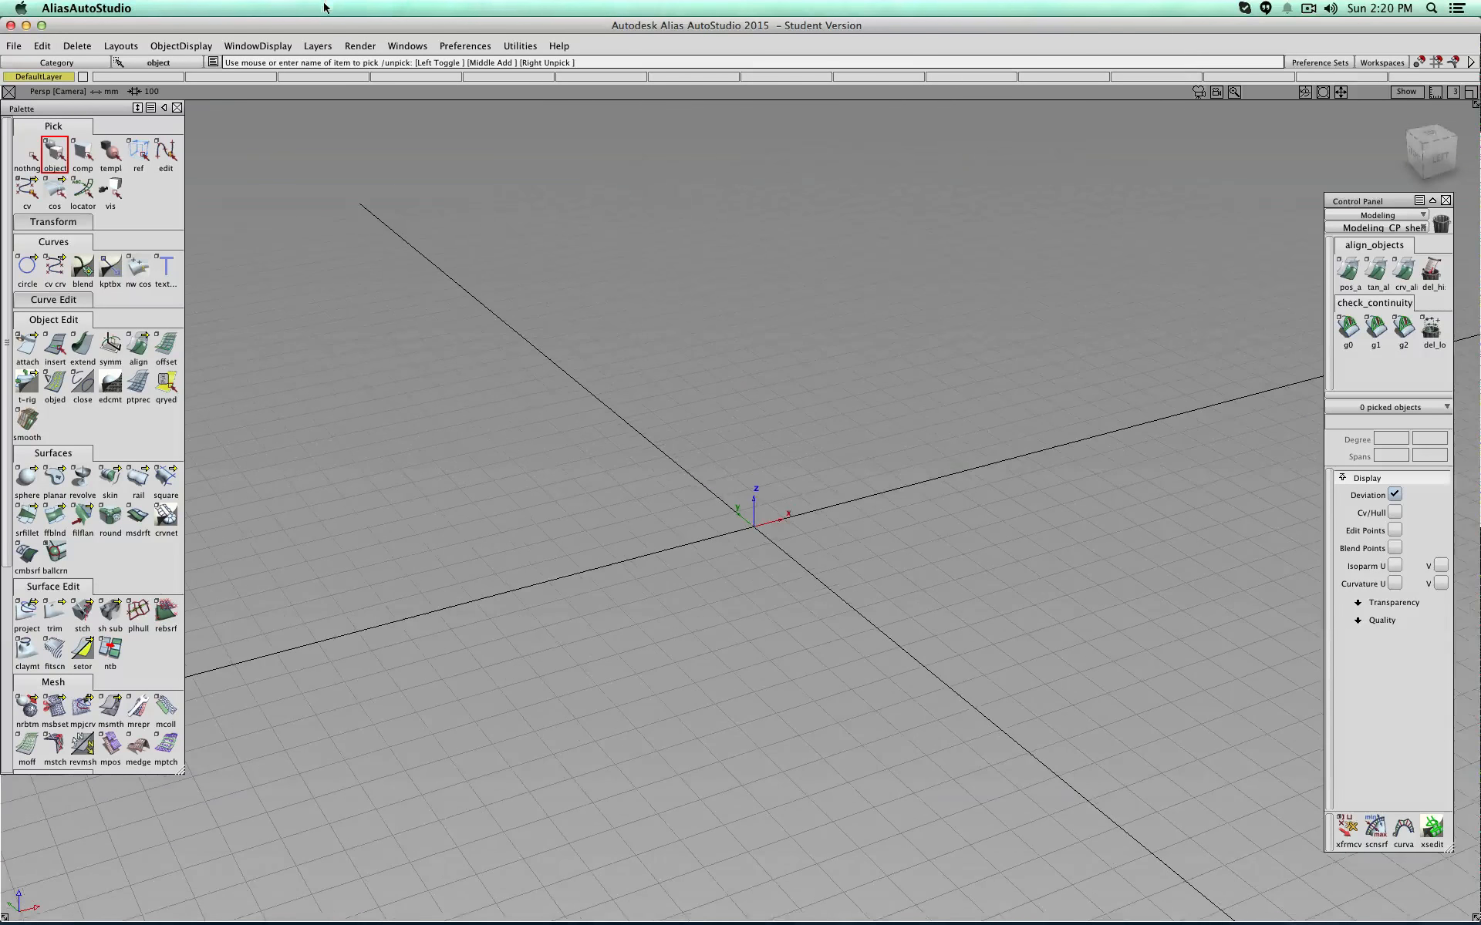
pyautogui.click(317, 45)
pyautogui.click(334, 64)
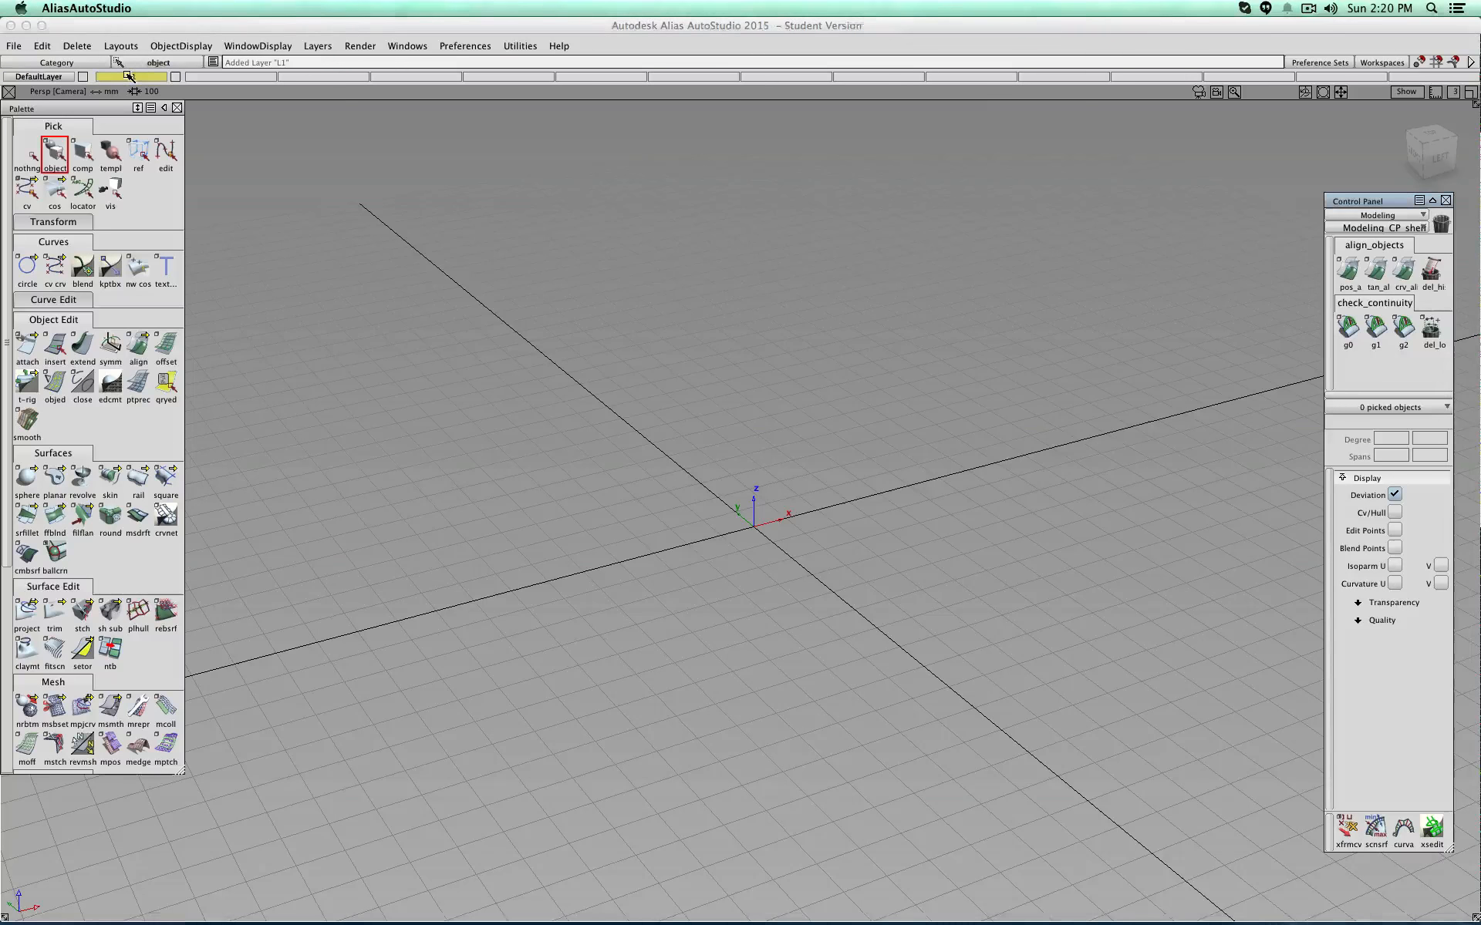
pyautogui.write('Profiles')
pyautogui.press('Return')
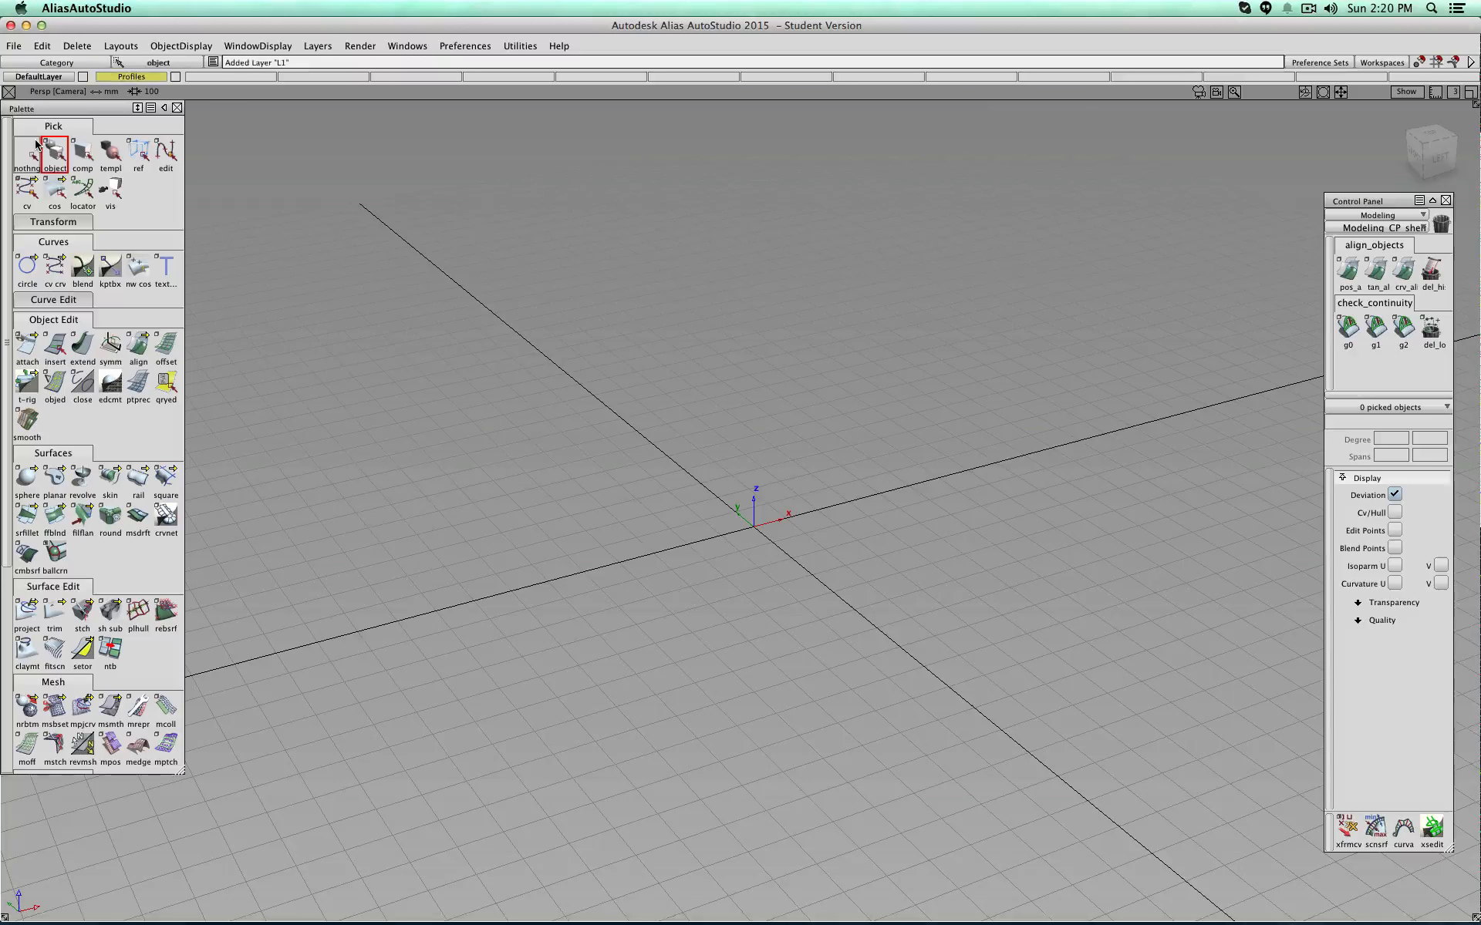
# Step: Switch the perspective camera to an orthographic projection seen from the left side
pyautogui.keyDown('alt'); pyautogui.keyDown('shift'); pyautogui.moveTo(235, 303); pyautogui.dragTo(721, 420); pyautogui.keyUp('shift'); pyautogui.keyUp('alt')
pyautogui.click(1432, 162)
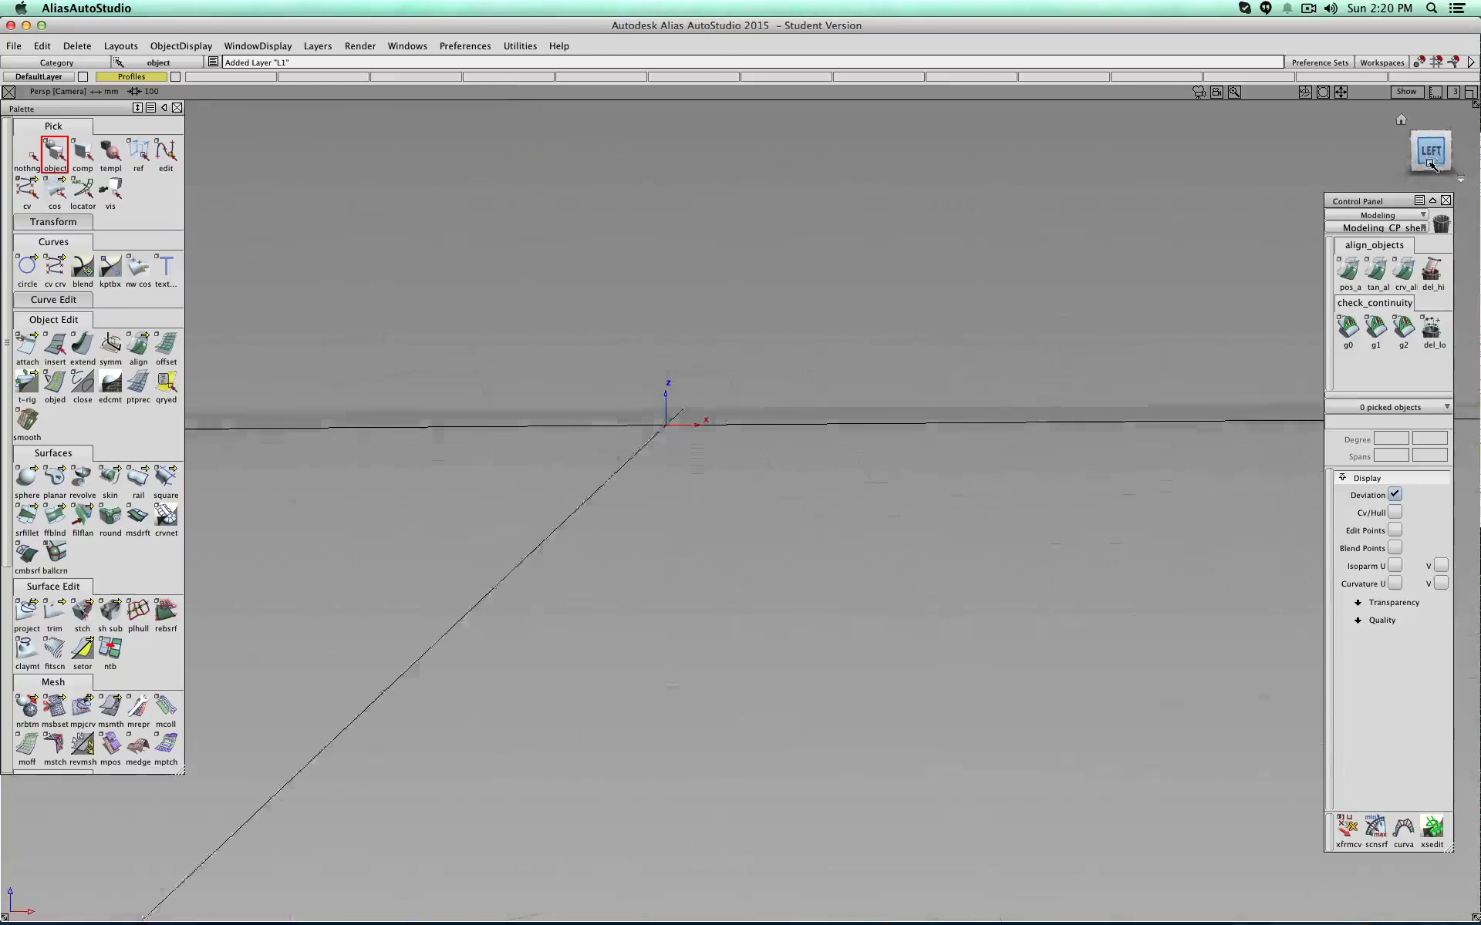
pyautogui.click(1464, 180)
pyautogui.click(1463, 206)
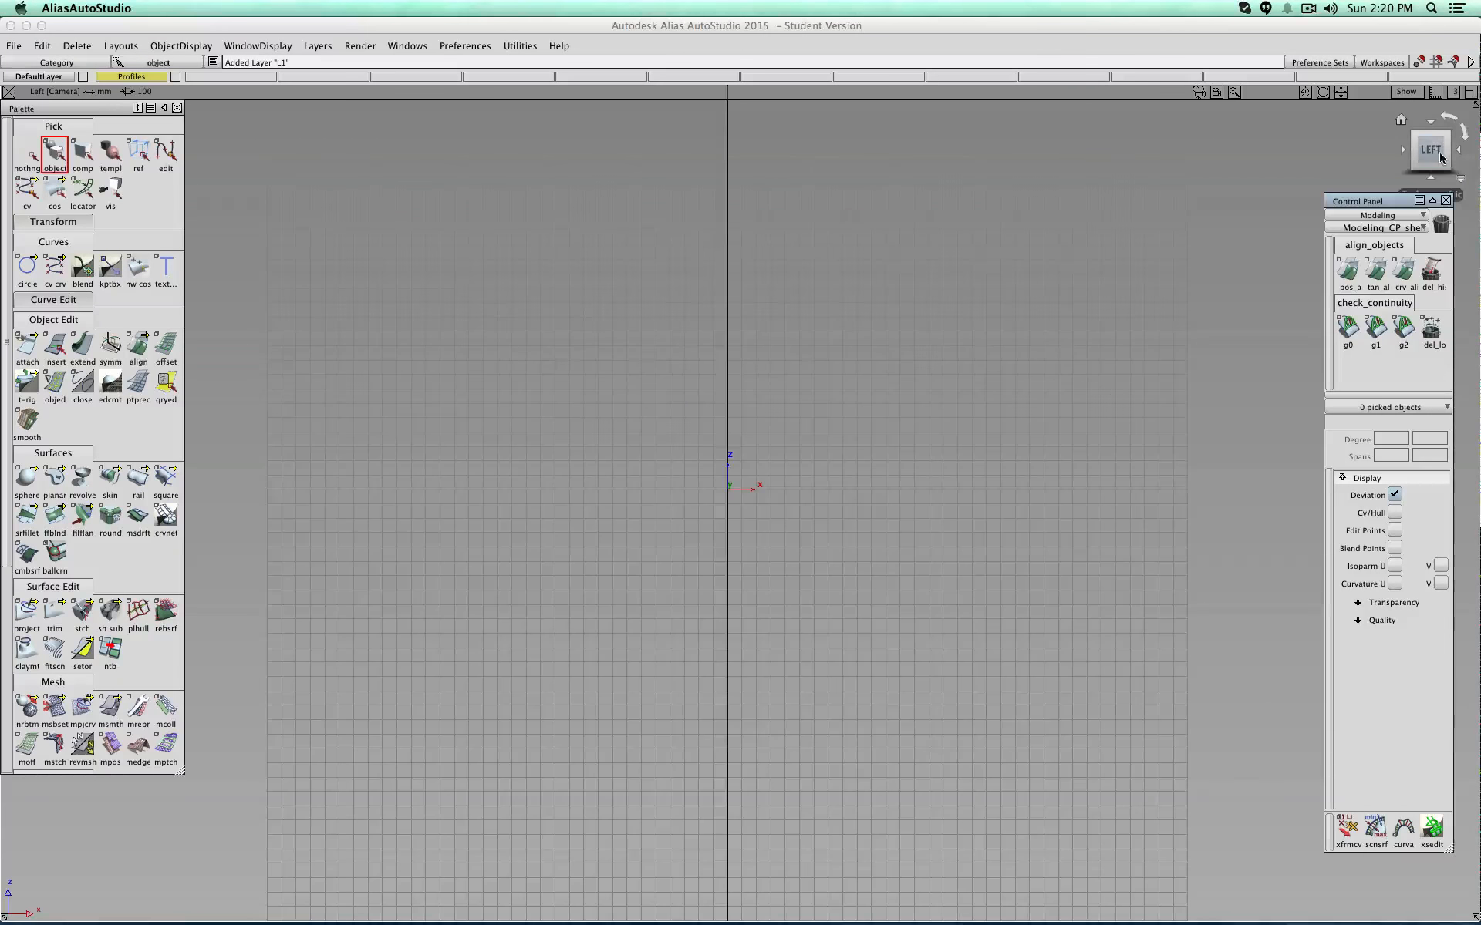
# Step: Configure the New CV Curve tool with degree 3 and start a curve
pyautogui.click(55, 267)
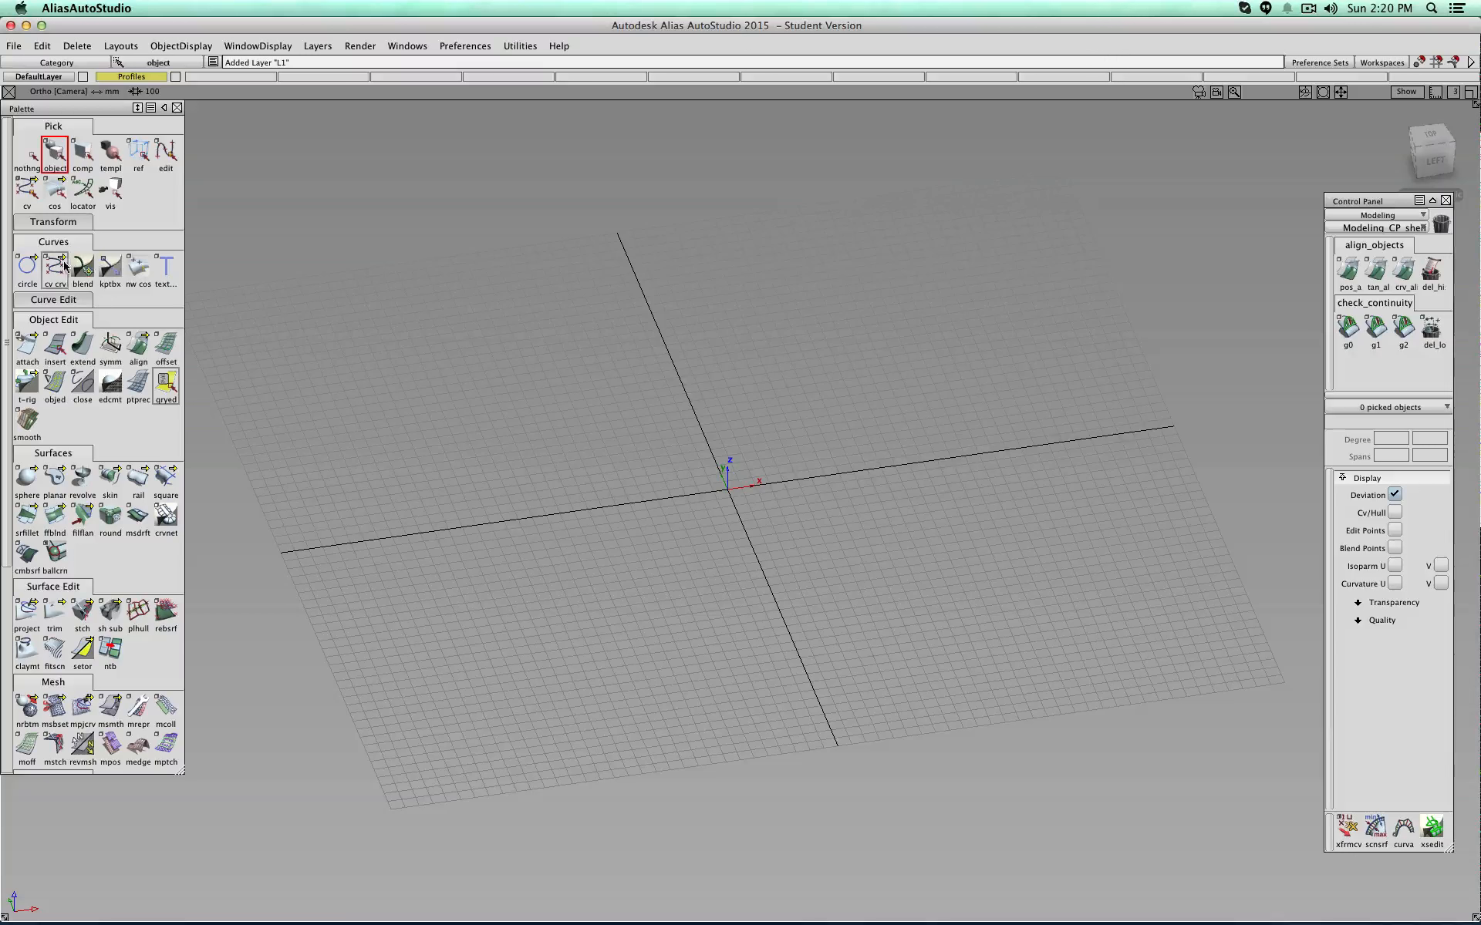
pyautogui.click(56, 267)
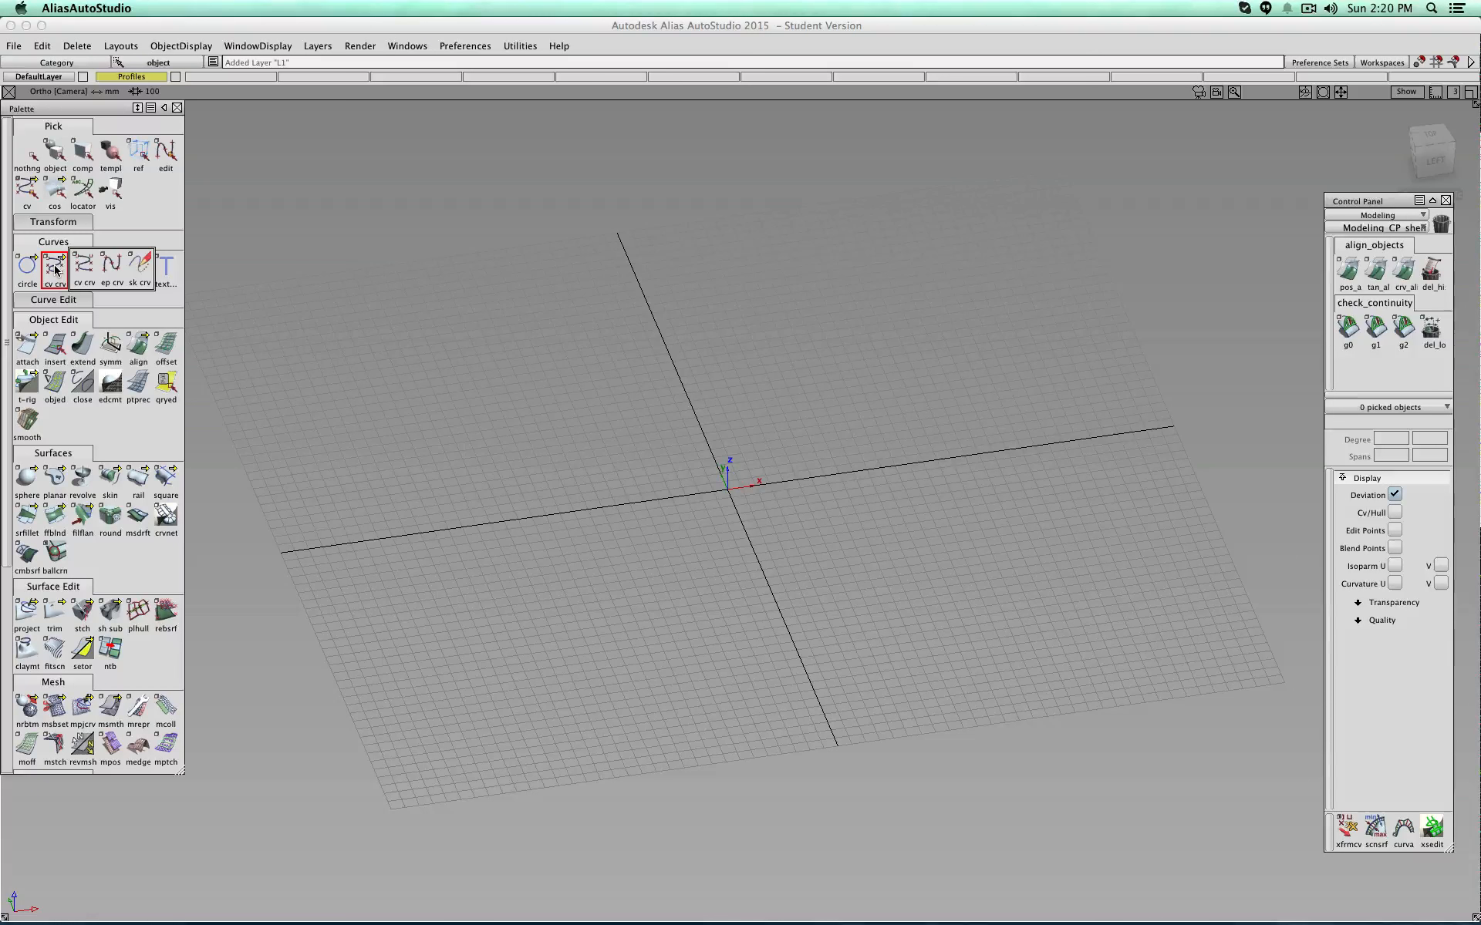
pyautogui.click(83, 268)
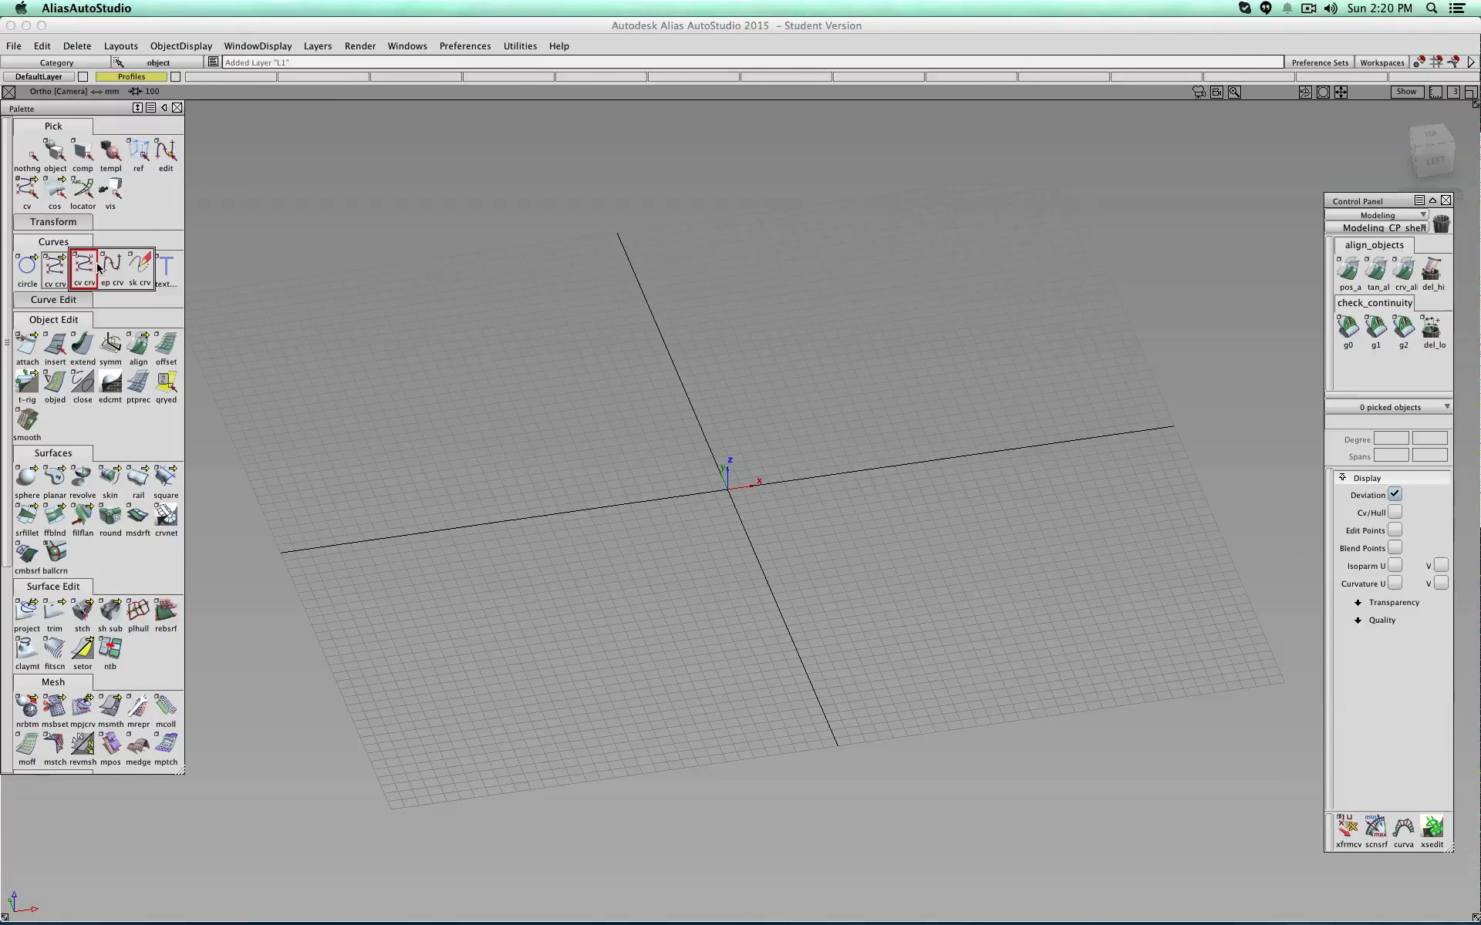
pyautogui.doubleClick(54, 267)
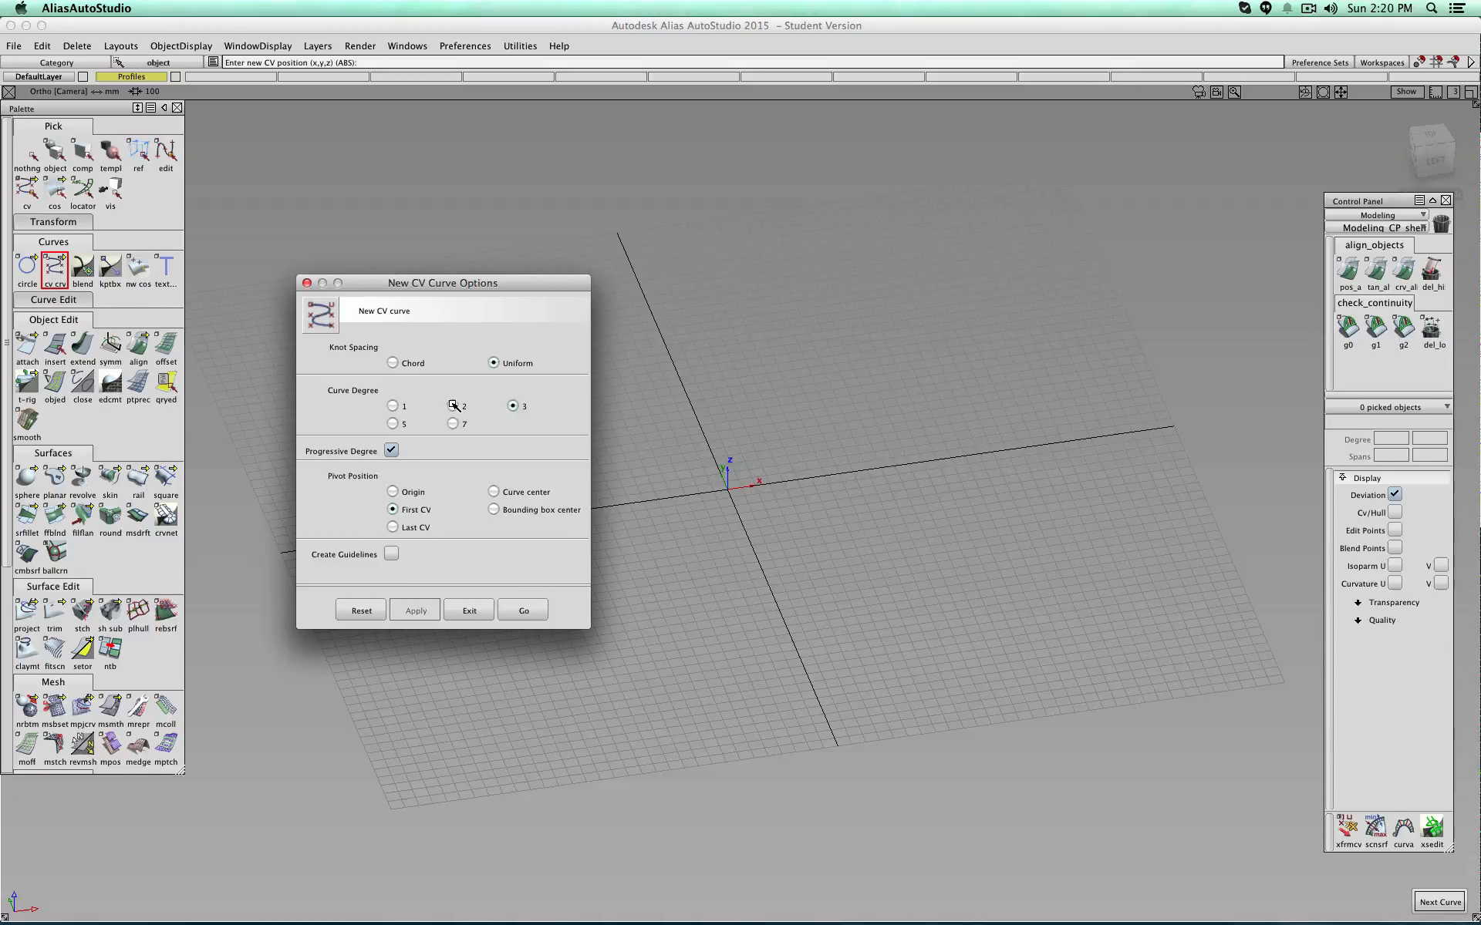
pyautogui.click(453, 407)
pyautogui.click(514, 407)
pyautogui.click(524, 610)
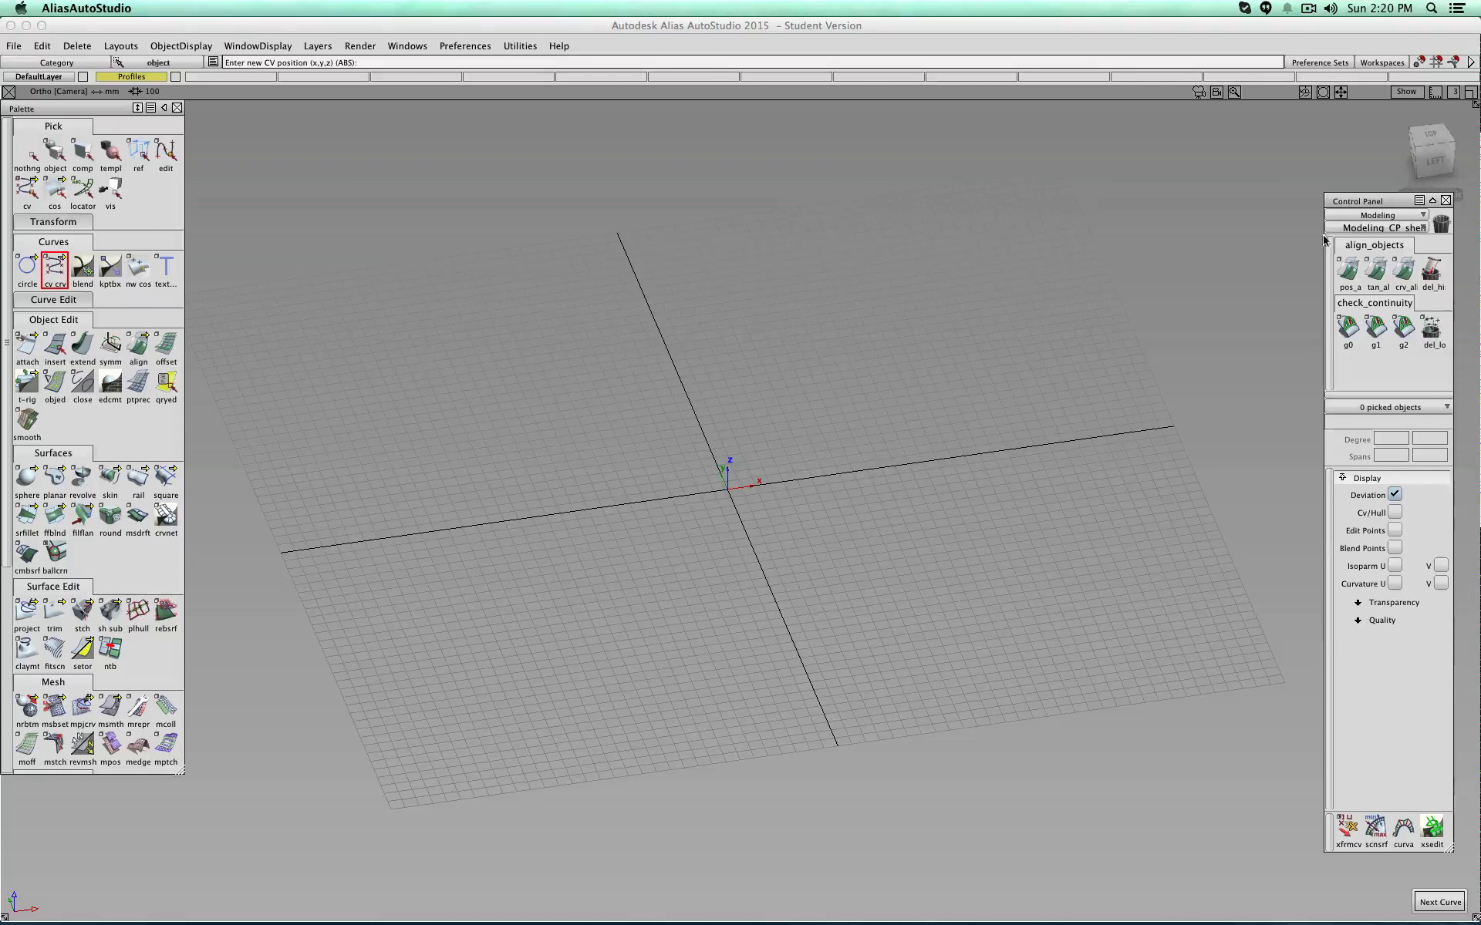
# Step: In the left view, draw a four-CV bottle profile starting on the ground line beside the origin and ending high near the vertical axis
pyautogui.scroll(2, 714, 474)
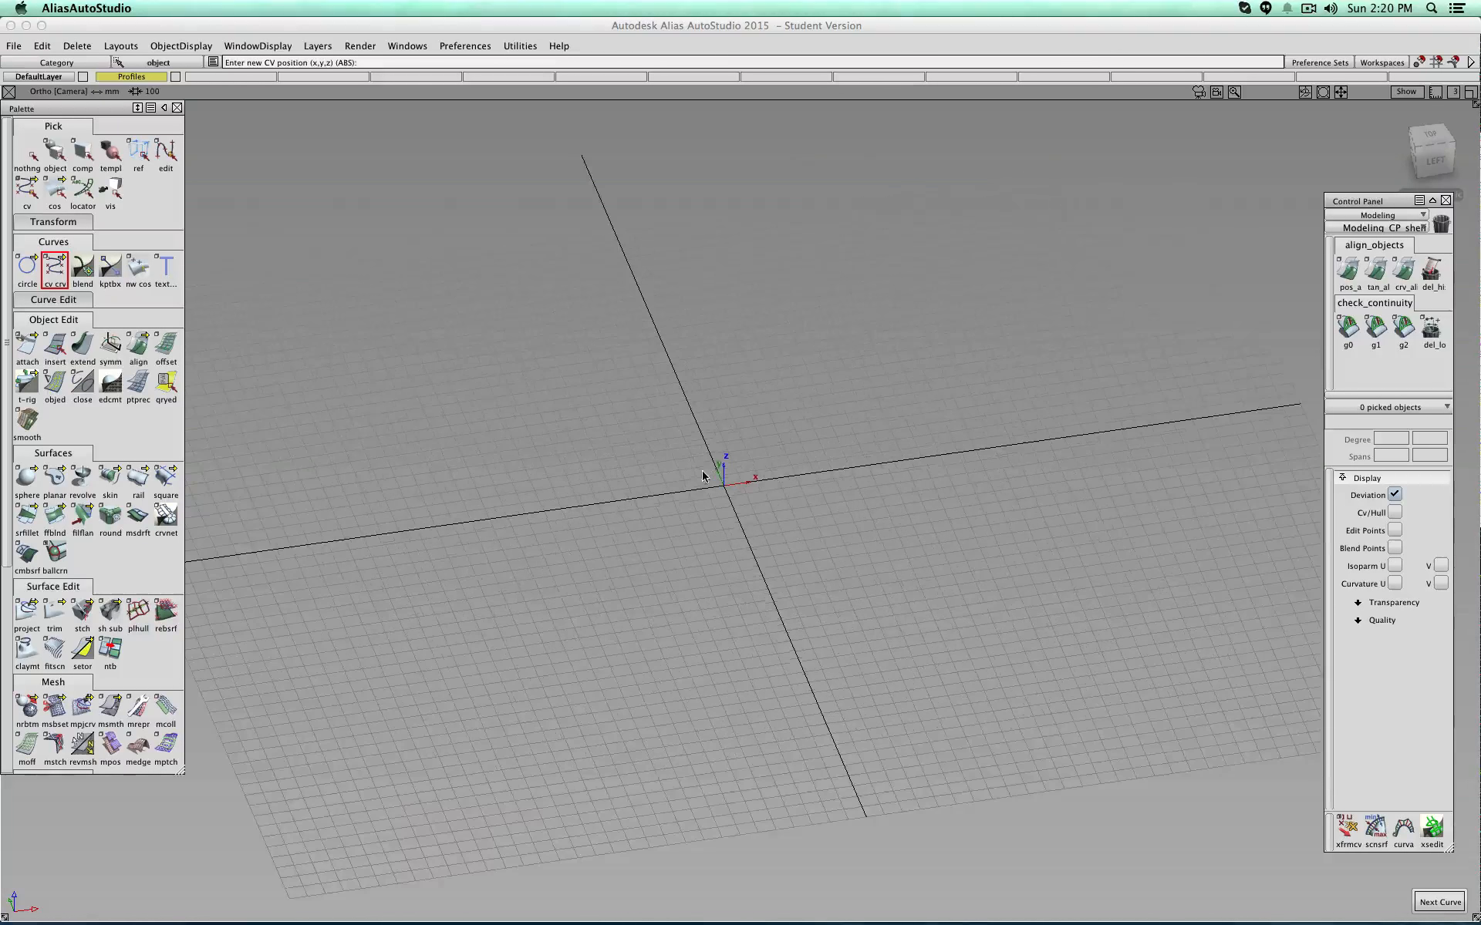
pyautogui.click(667, 494)
pyautogui.click(1435, 160)
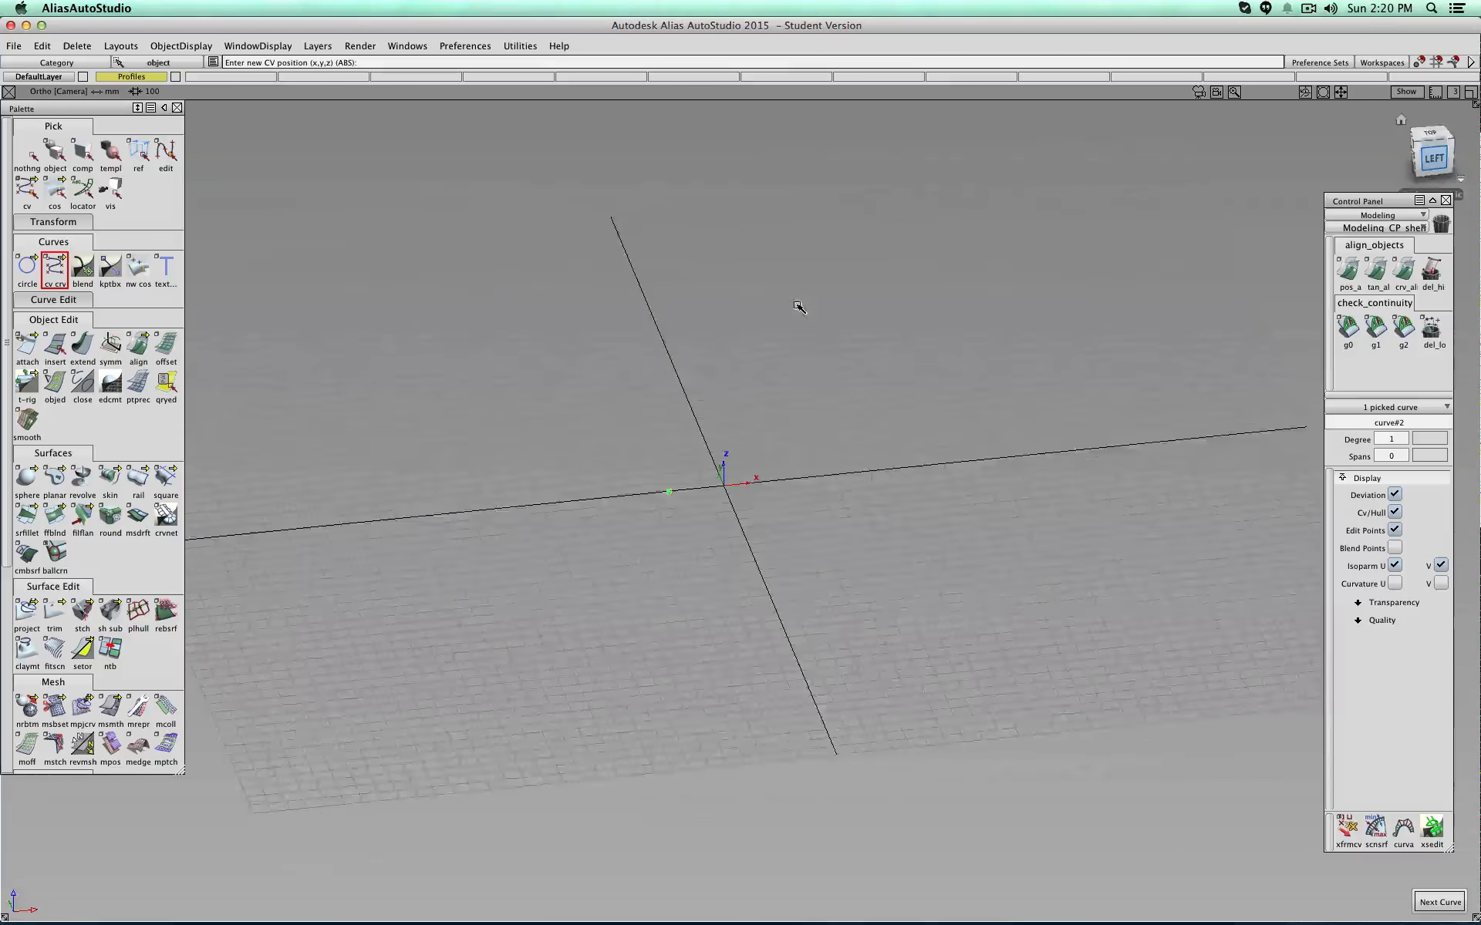
pyautogui.click(677, 577)
pyautogui.click(796, 404)
pyautogui.click(798, 250)
# Step: Move the profile's two upper CVs horizontally outward, slightly away from the vertical axis
pyautogui.click(31, 190)
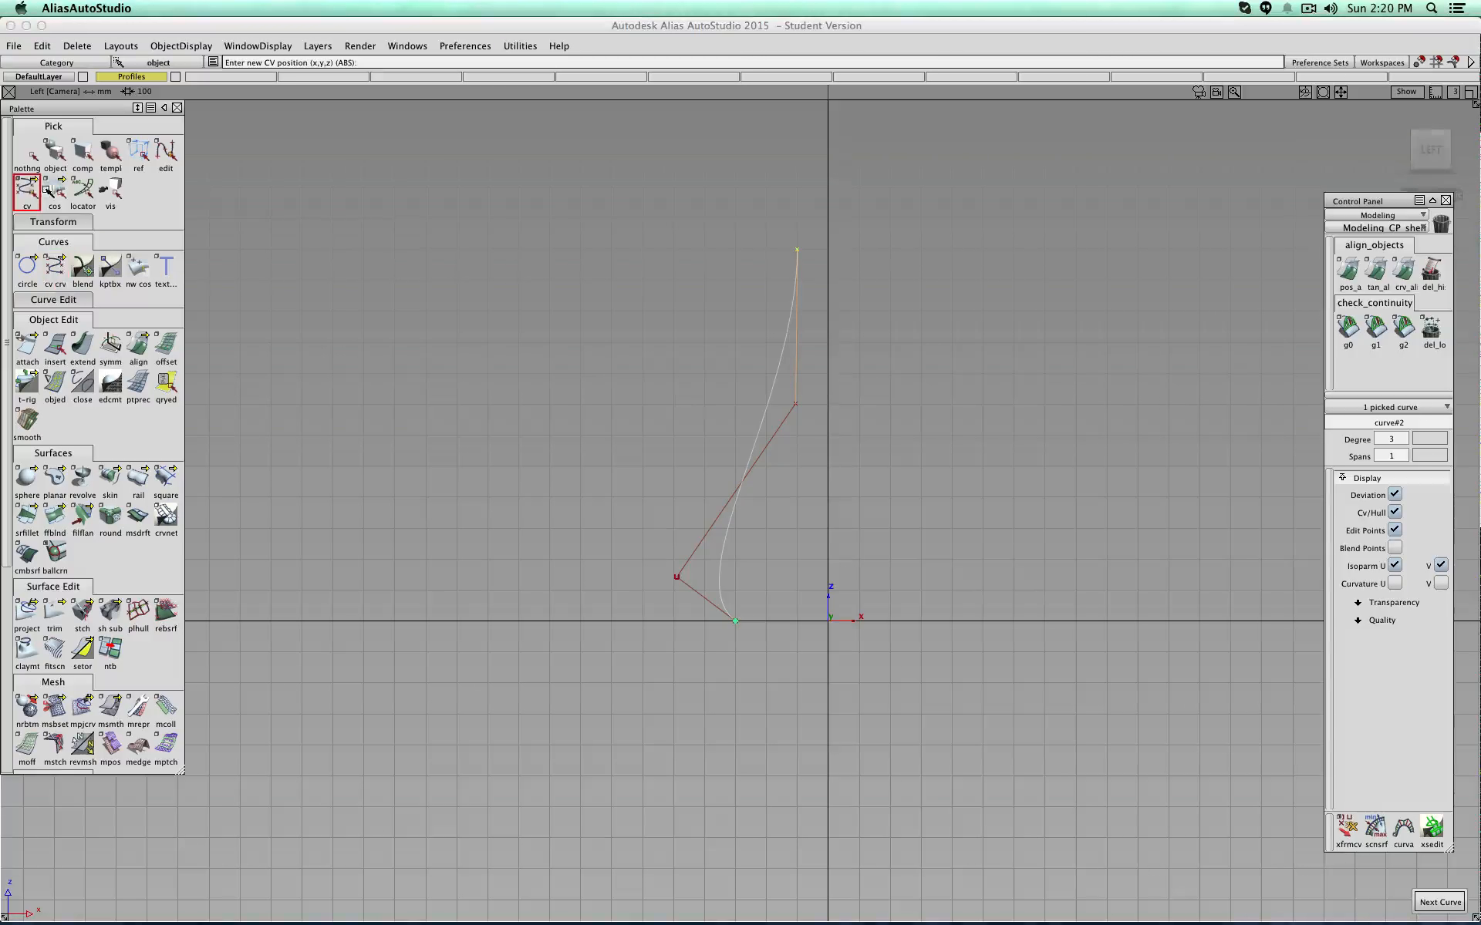
pyautogui.moveTo(726, 354)
pyautogui.keyDown('ctrl'); pyautogui.keyDown('shift'); pyautogui.mouseDown()
pyautogui.moveTo(727, 319)
pyautogui.moveTo(779, 391)
pyautogui.moveTo(784, 378)
pyautogui.mouseUp(); pyautogui.keyUp('shift'); pyautogui.keyUp('ctrl')
pyautogui.moveTo(758, 366); pyautogui.dragTo(814, 415)
pyautogui.moveTo(773, 236); pyautogui.dragTo(802, 257)
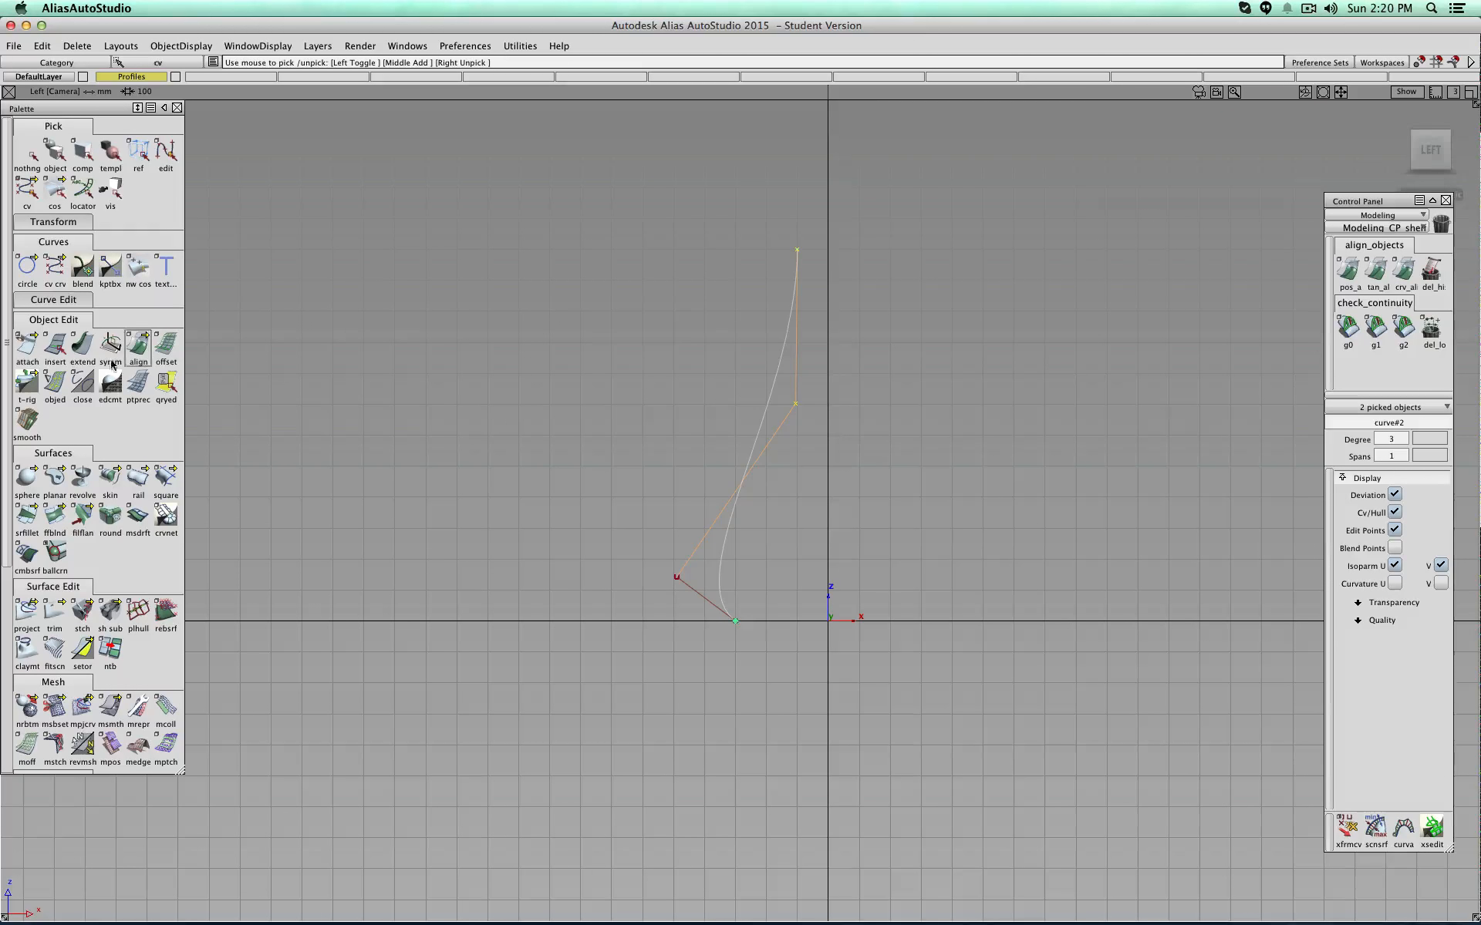
pyautogui.click(40, 221)
pyautogui.click(30, 249)
pyautogui.moveTo(840, 311); pyautogui.dragTo(814, 314, button='middle')
# Step: Move the lower bulge CV outward and upward, and align the two upper CVs vertically
pyautogui.click(677, 577)
pyautogui.moveTo(676, 577); pyautogui.dragTo(618, 519)
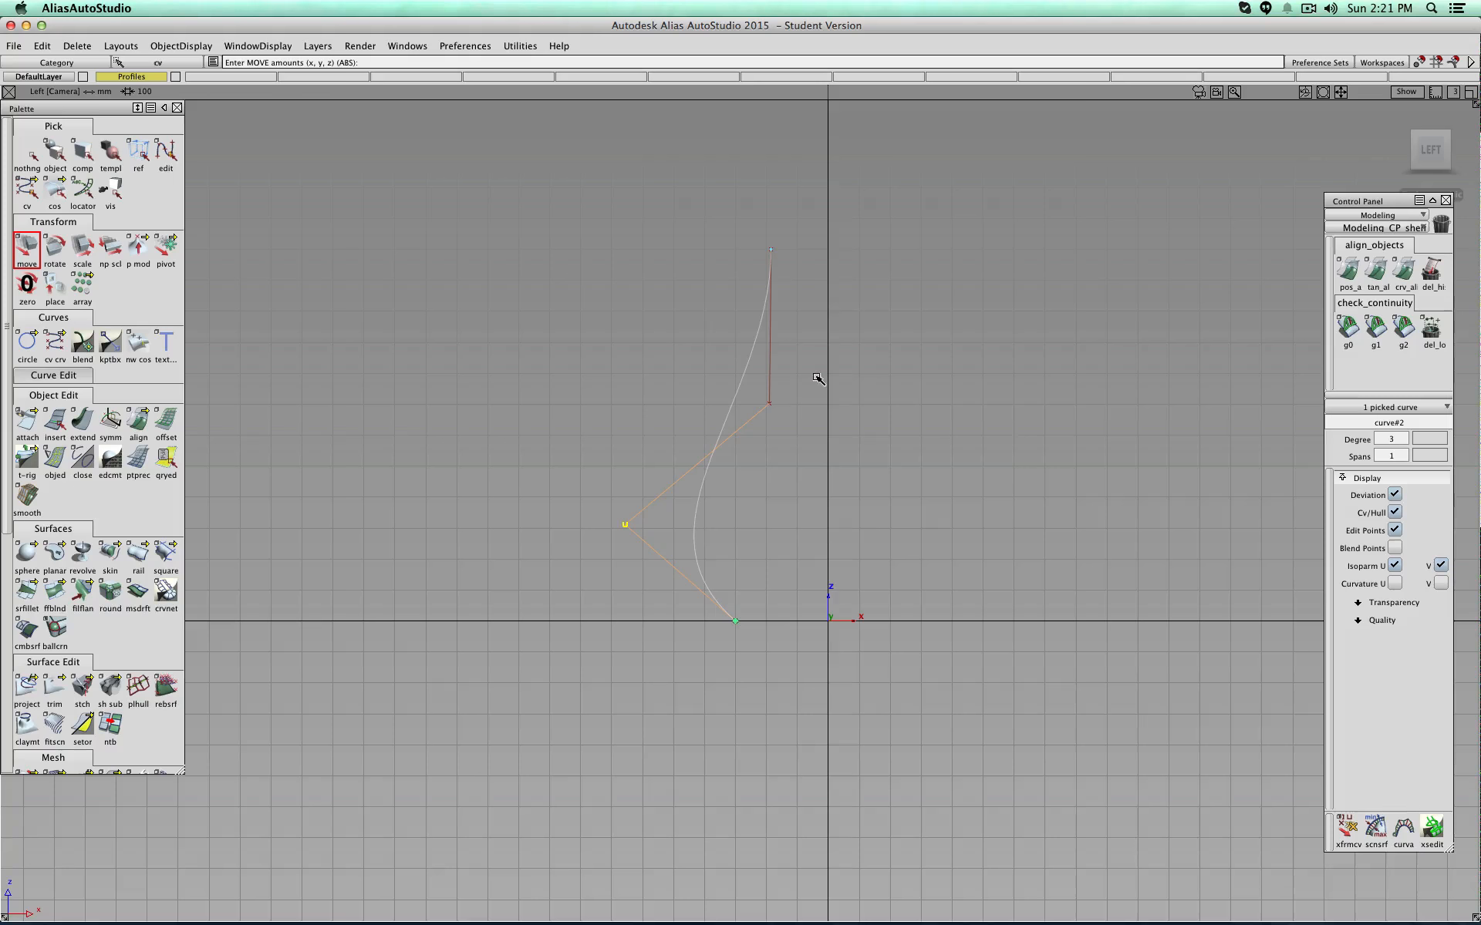
pyautogui.click(772, 253)
pyautogui.click(27, 264)
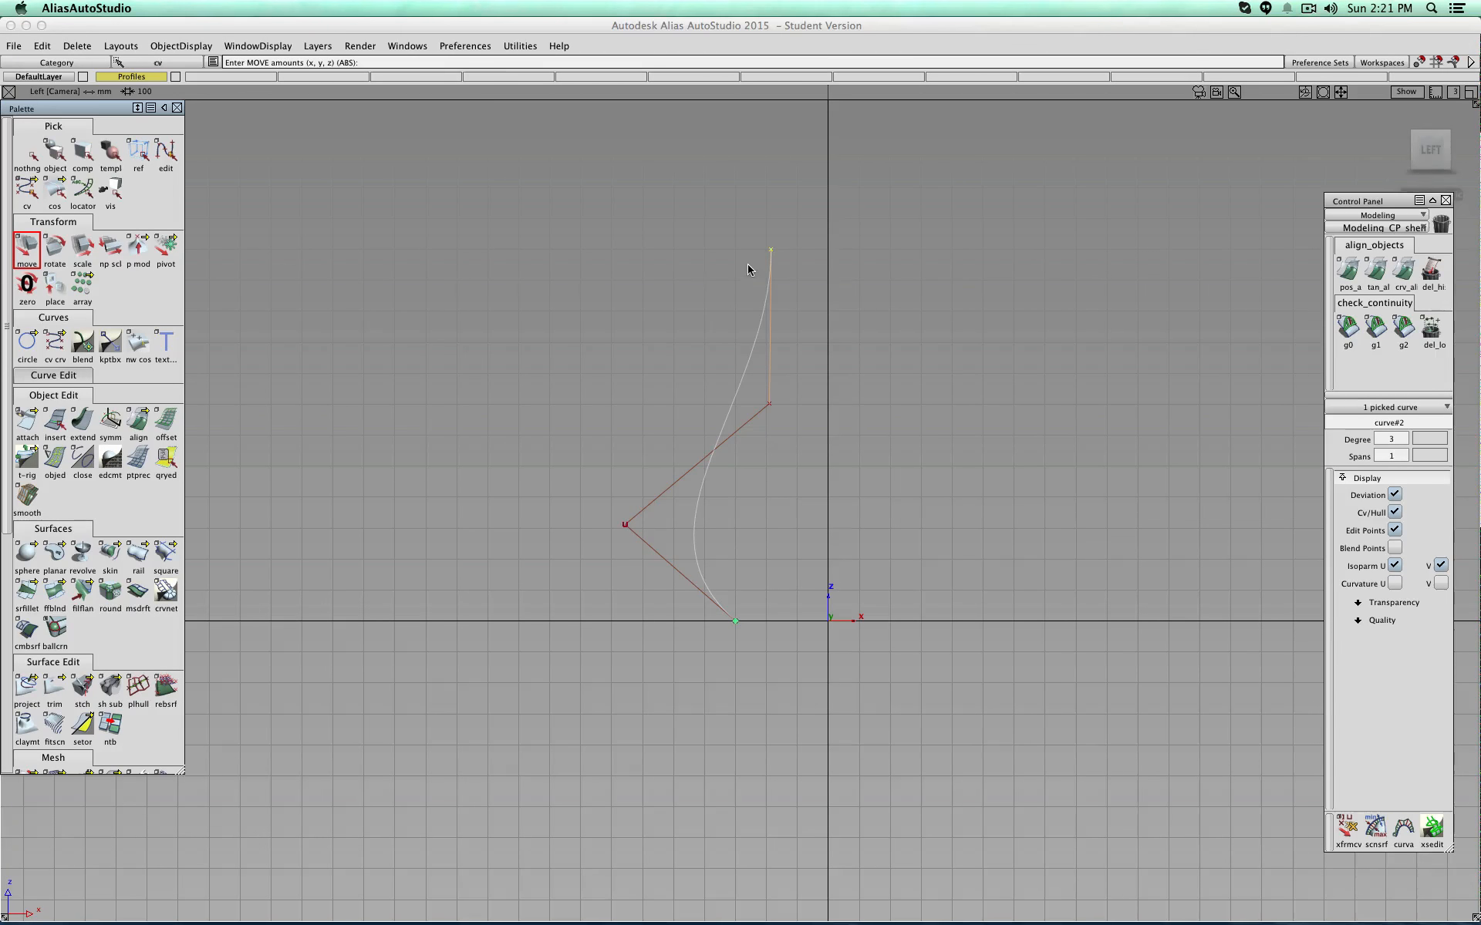
pyautogui.moveTo(747, 264); pyautogui.dragTo(752, 266, button='middle')
pyautogui.click(771, 408)
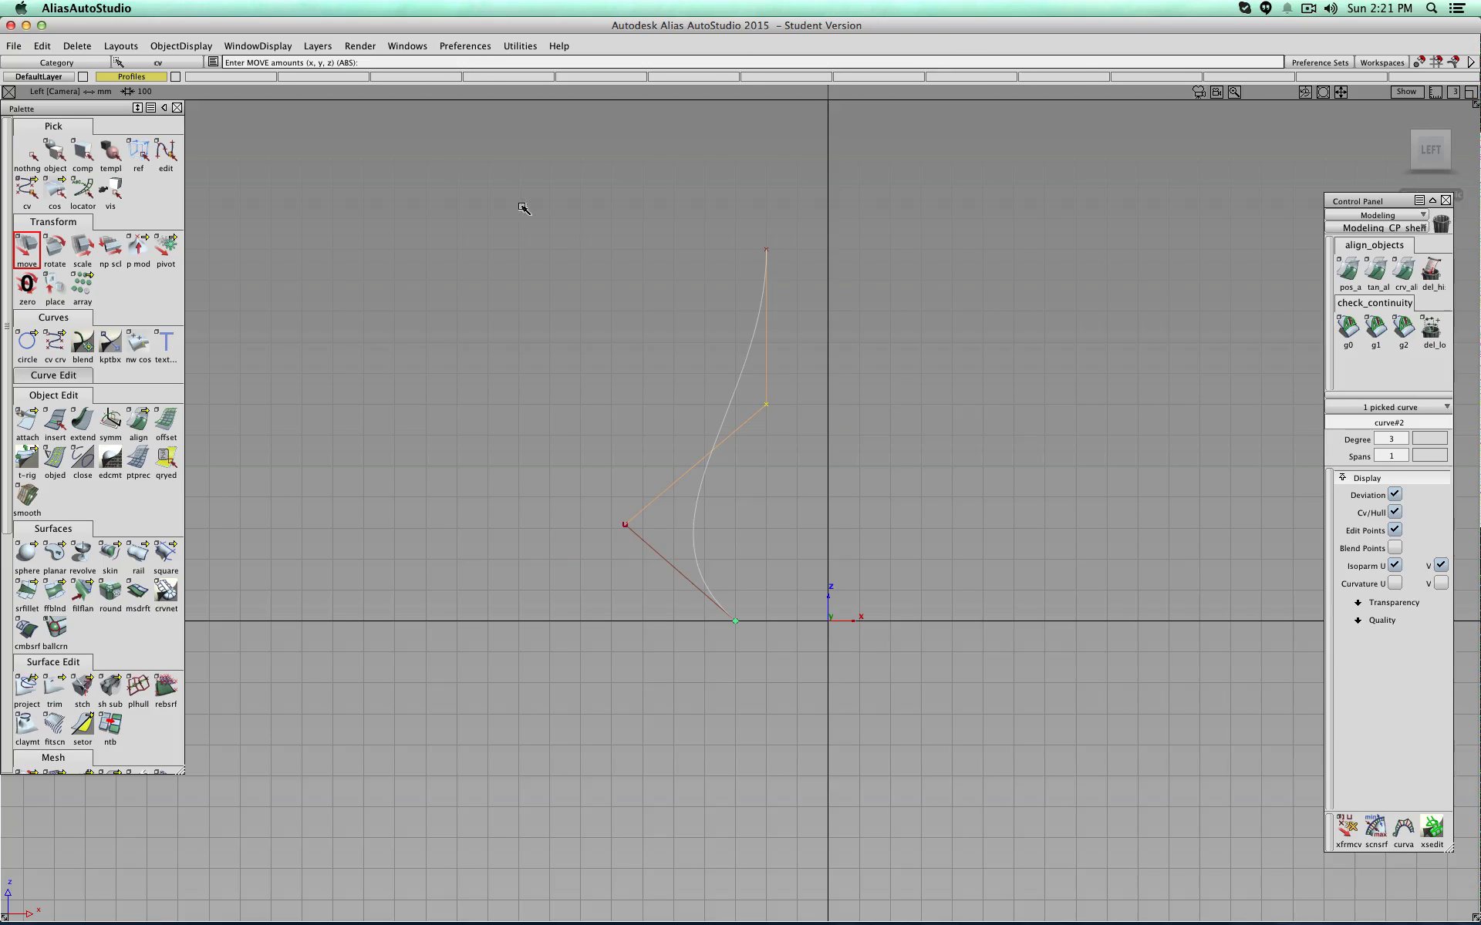
# Step: Place the profile curve's pivot at the world origin
pyautogui.click(166, 248)
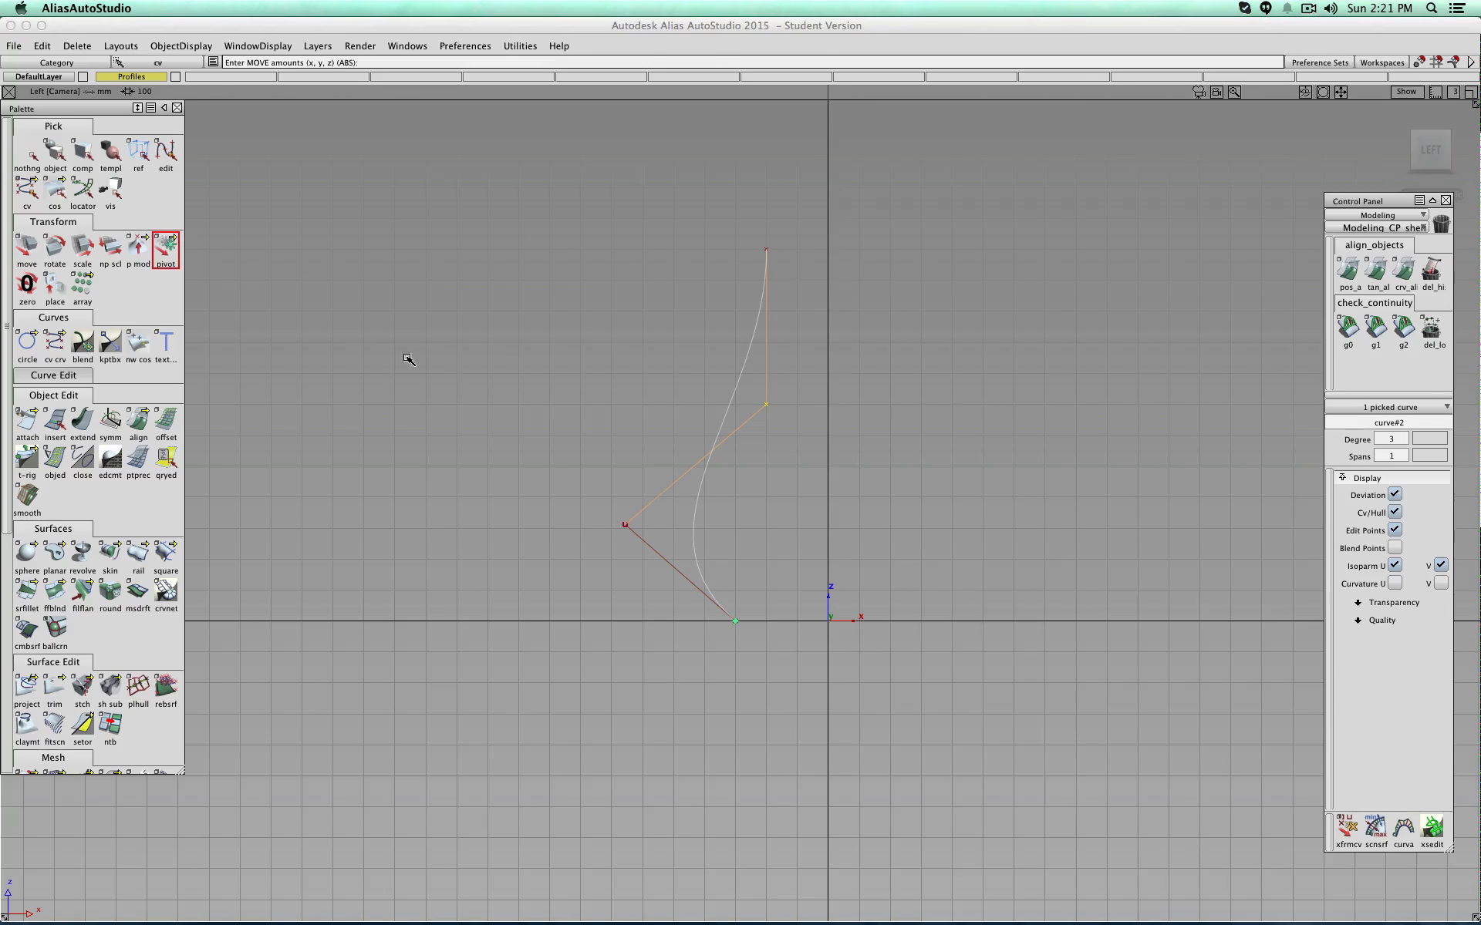
pyautogui.click(827, 592)
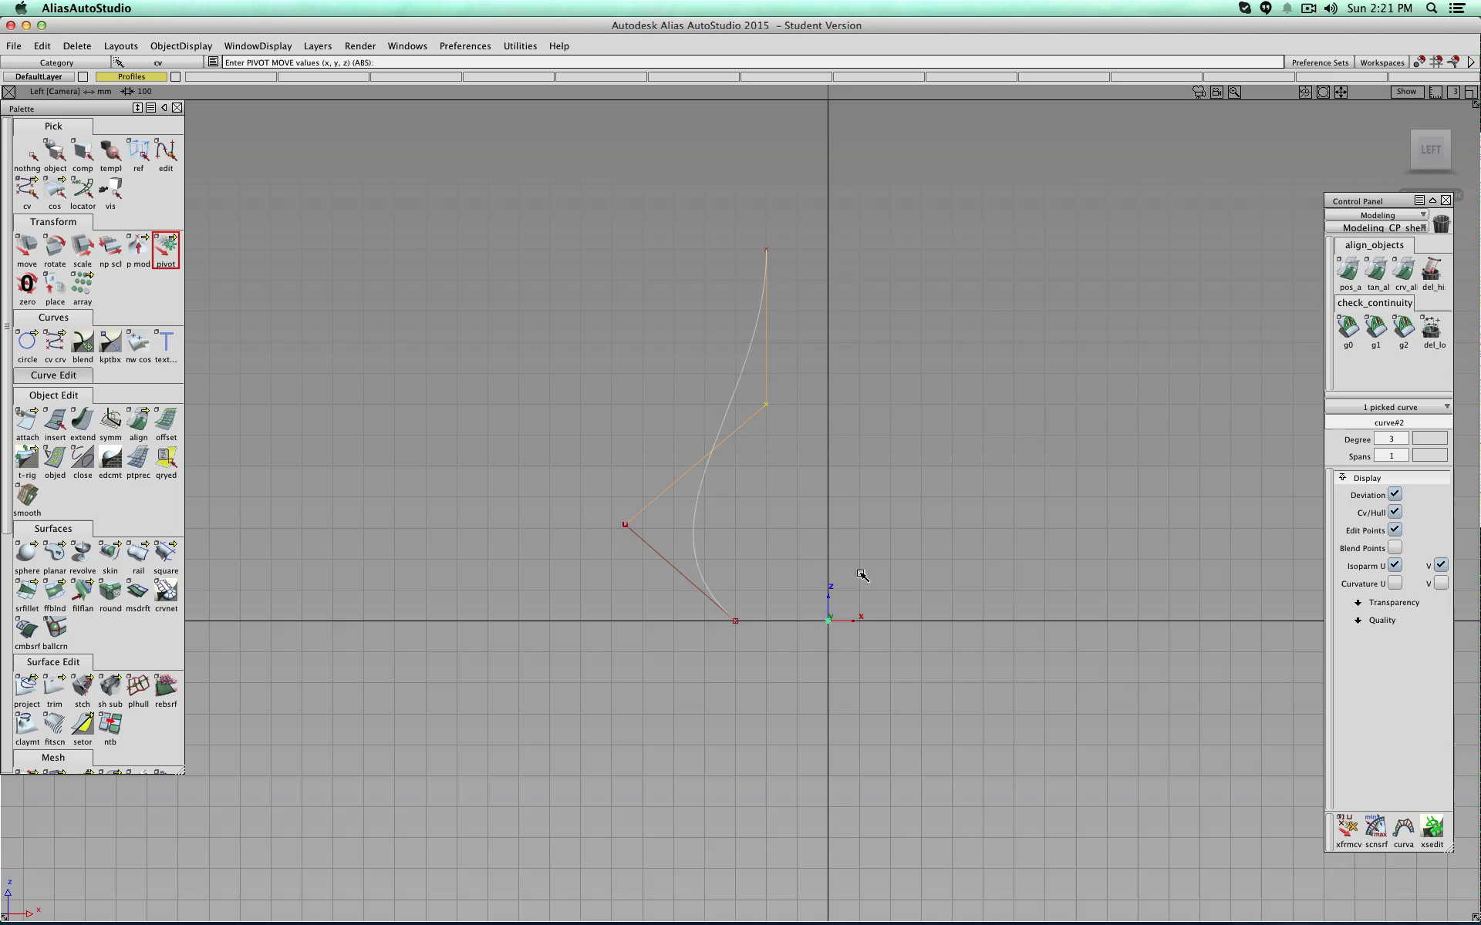
pyautogui.click(1427, 150)
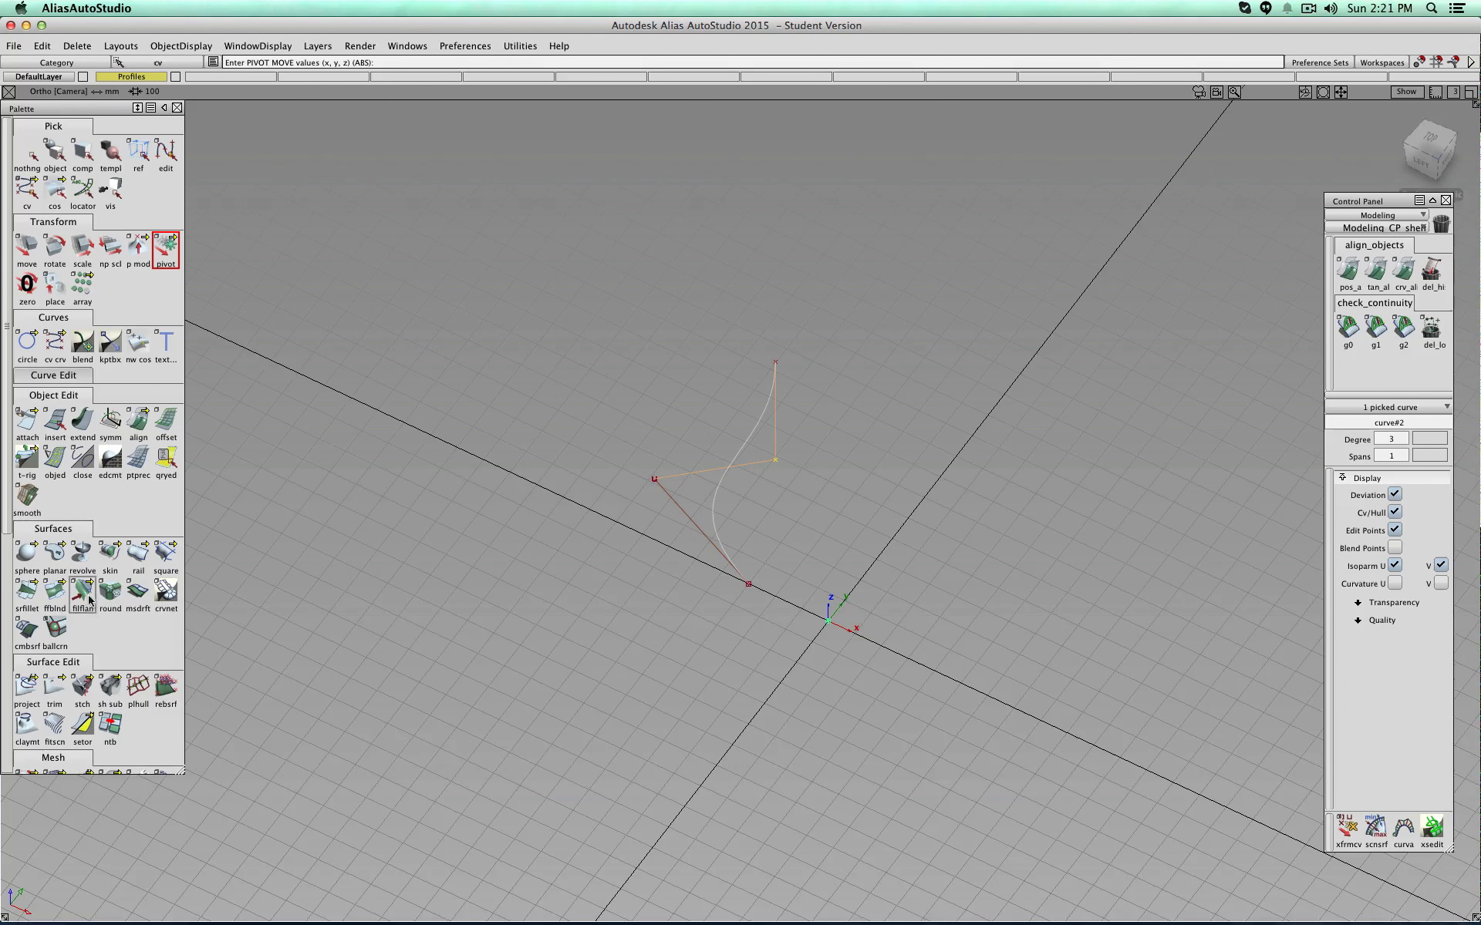
# Step: Revolve the profile curve 360 degrees about the Z axis
pyautogui.doubleClick(87, 556)
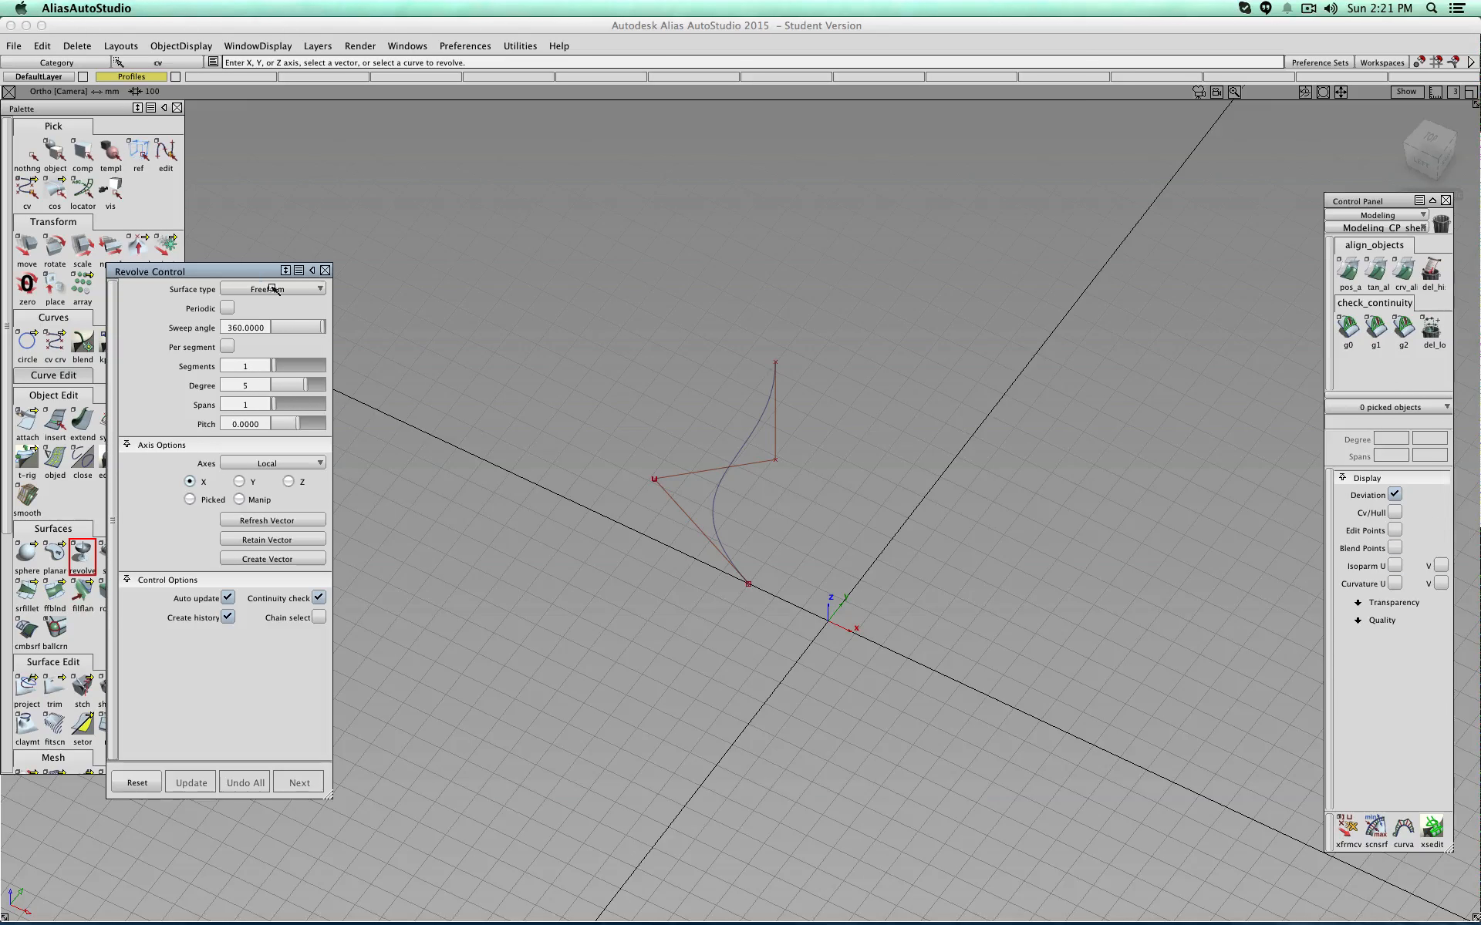
pyautogui.click(752, 434)
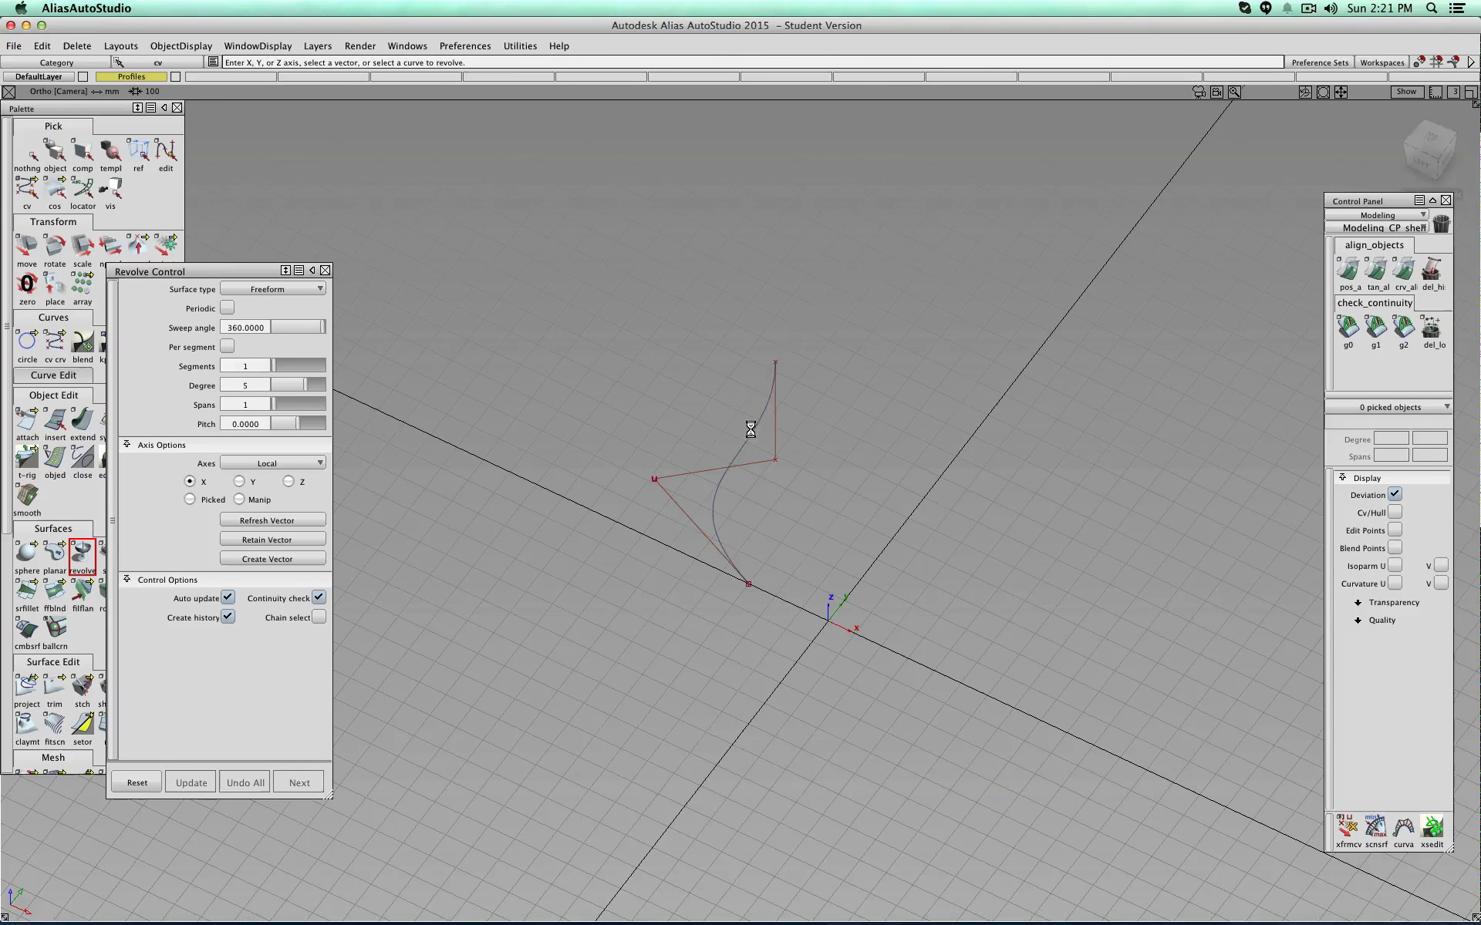
pyautogui.click(289, 481)
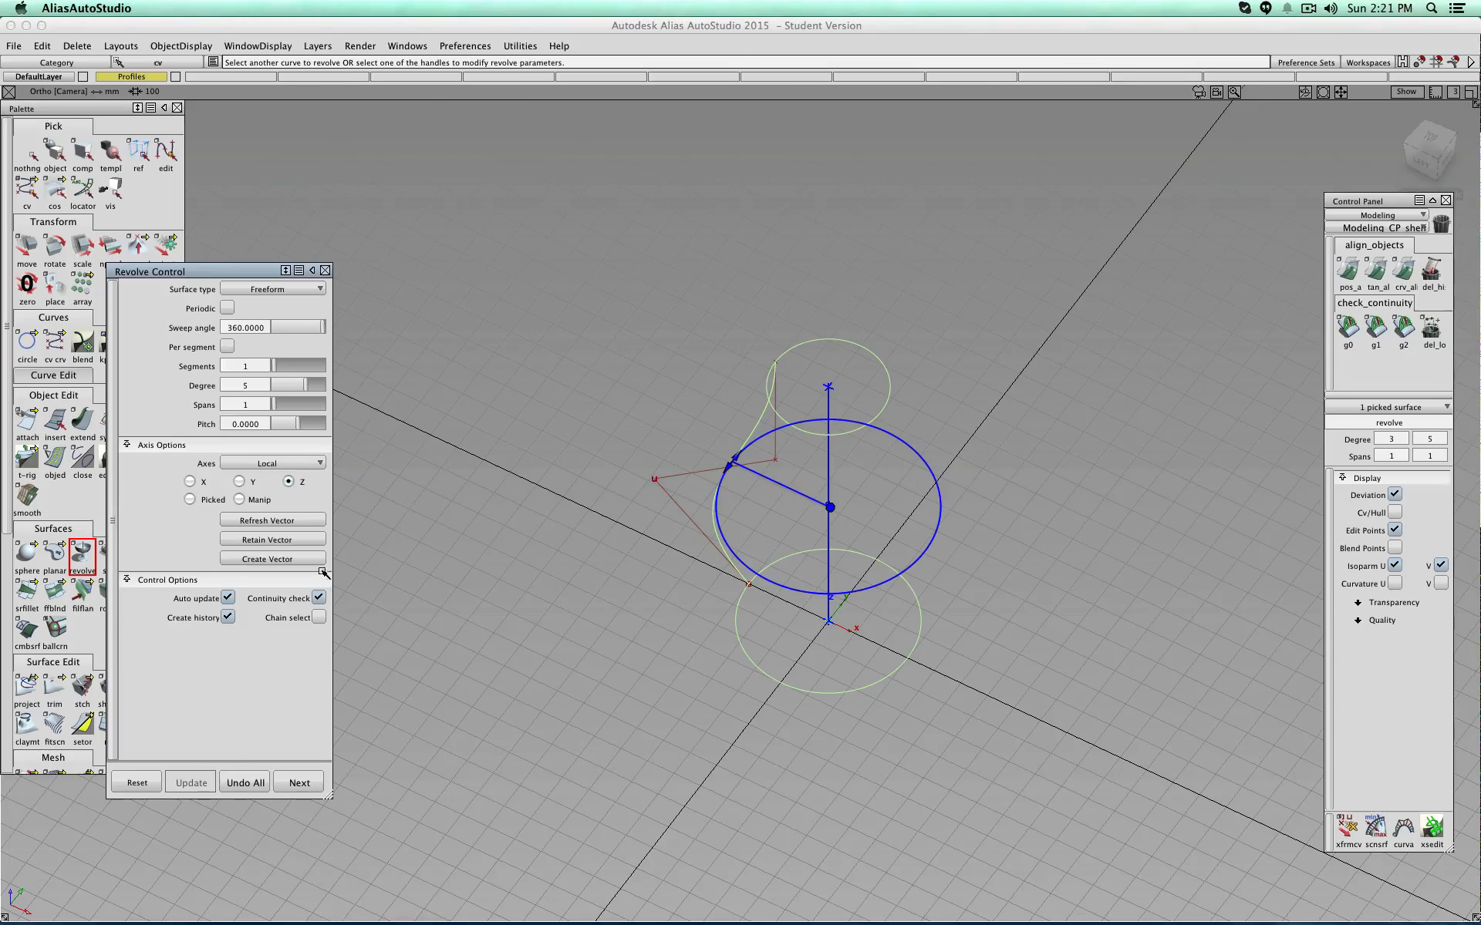
pyautogui.keyDown('ctrl'); pyautogui.keyDown('shift'); pyautogui.moveTo(759, 225); pyautogui.dragTo(809, 235); pyautogui.keyUp('shift'); pyautogui.keyUp('ctrl')
pyautogui.keyDown('alt'); pyautogui.keyDown('shift'); pyautogui.moveTo(909, 275); pyautogui.dragTo(912, 277); pyautogui.keyUp('shift'); pyautogui.keyUp('alt')
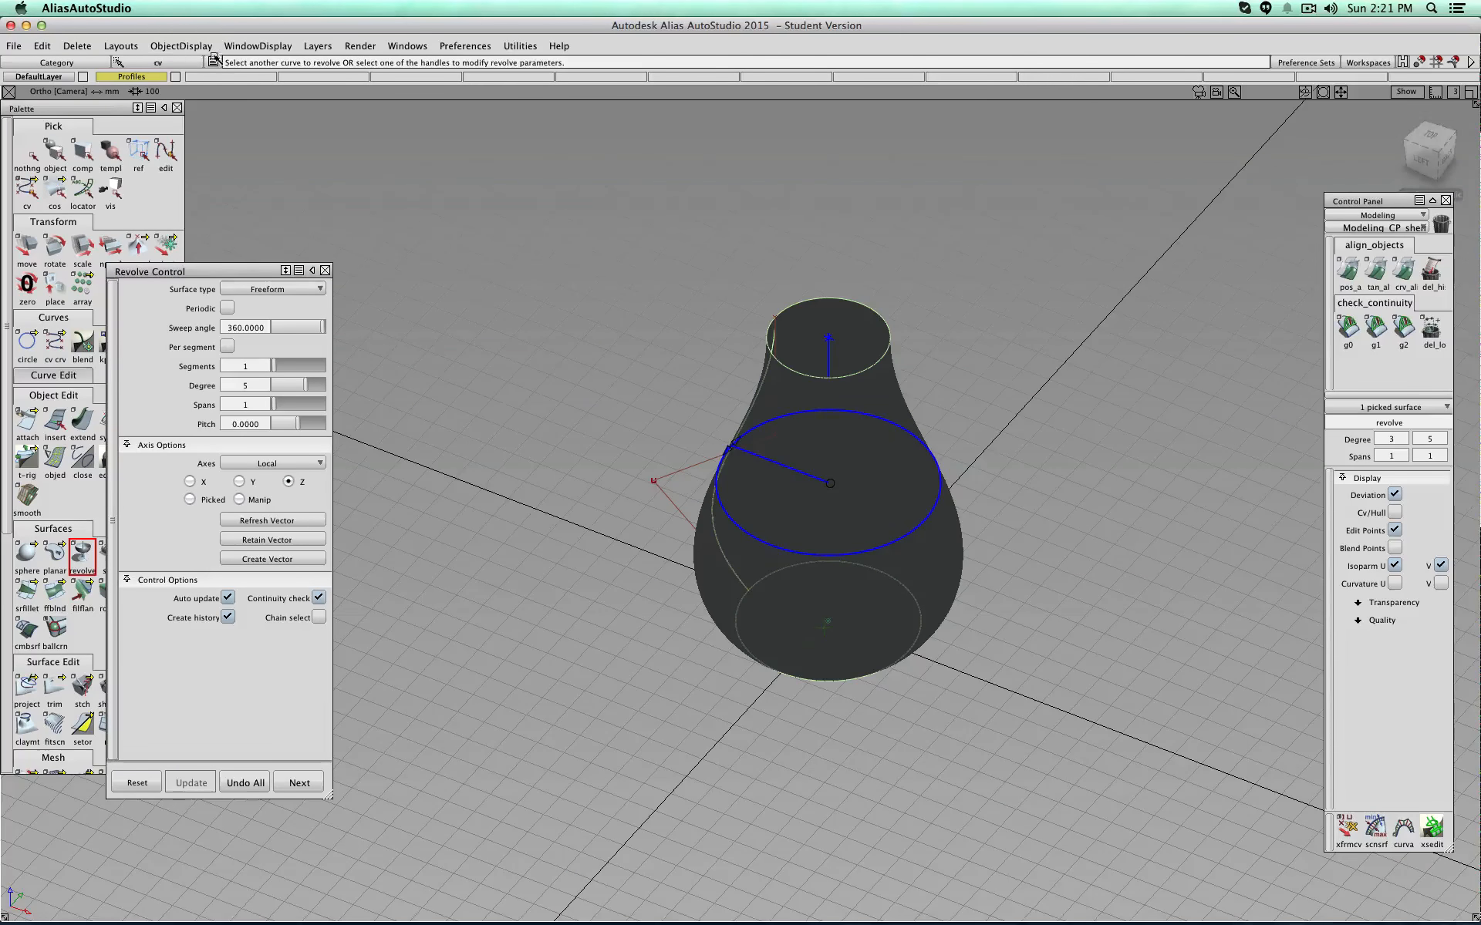
# Step: Apply multi-color diagnostic shading to the revolved bottle body
pyautogui.click(180, 45)
pyautogui.click(202, 213)
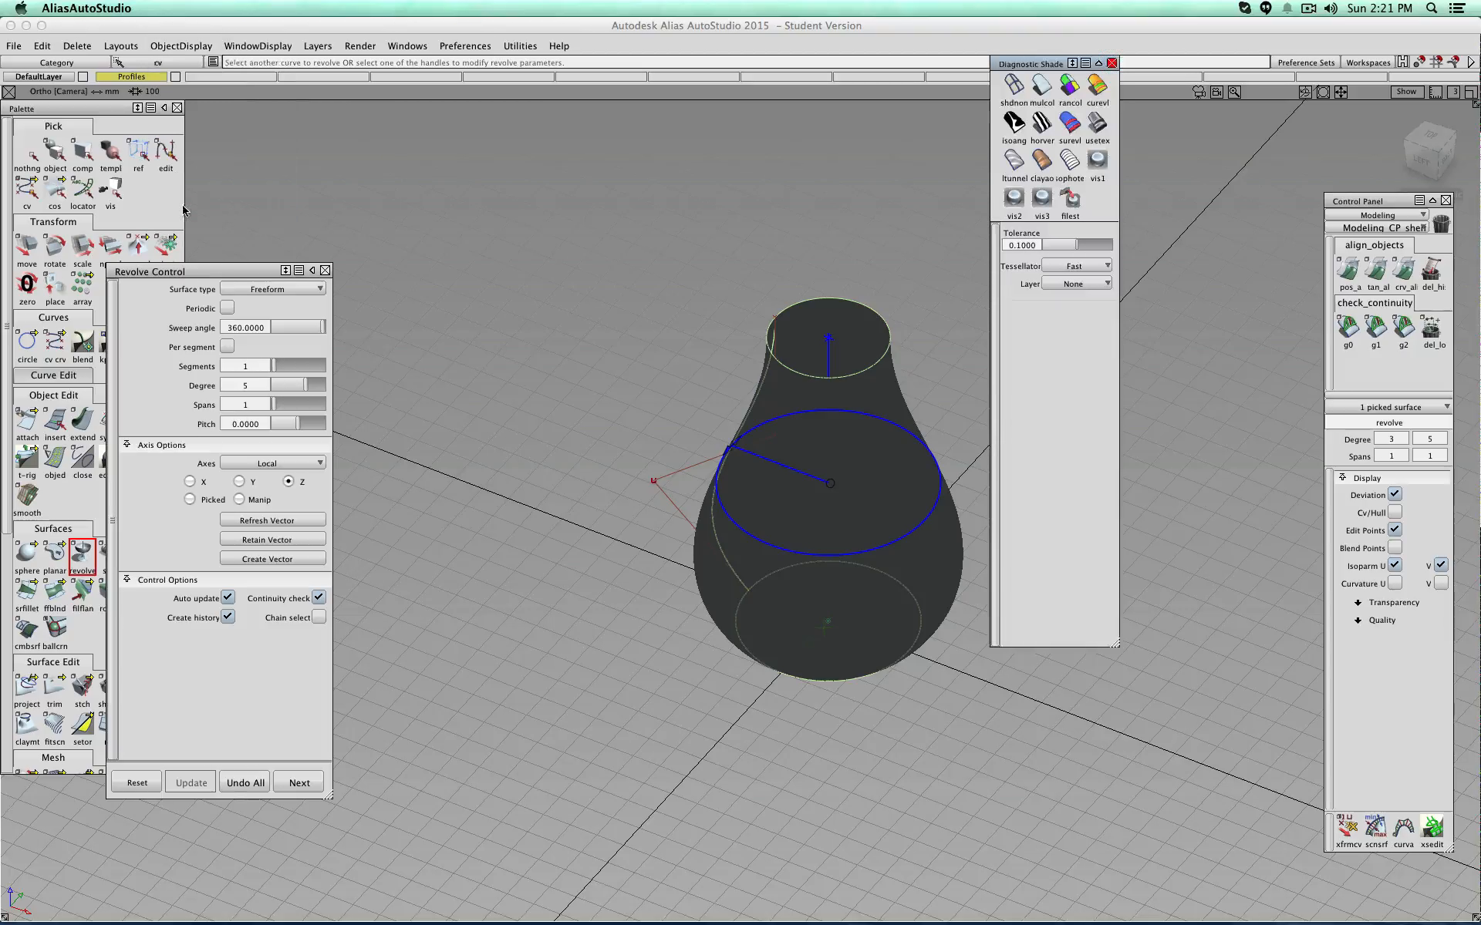
pyautogui.click(1041, 86)
pyautogui.keyDown('alt'); pyautogui.keyDown('shift'); pyautogui.moveTo(896, 529); pyautogui.dragTo(902, 493); pyautogui.keyUp('shift'); pyautogui.keyUp('alt')
# Step: Raise the two upper profile CVs vertically and adjust the bulge CV up and inward to match the taller, slimmer reference bottle
pyautogui.click(1421, 152)
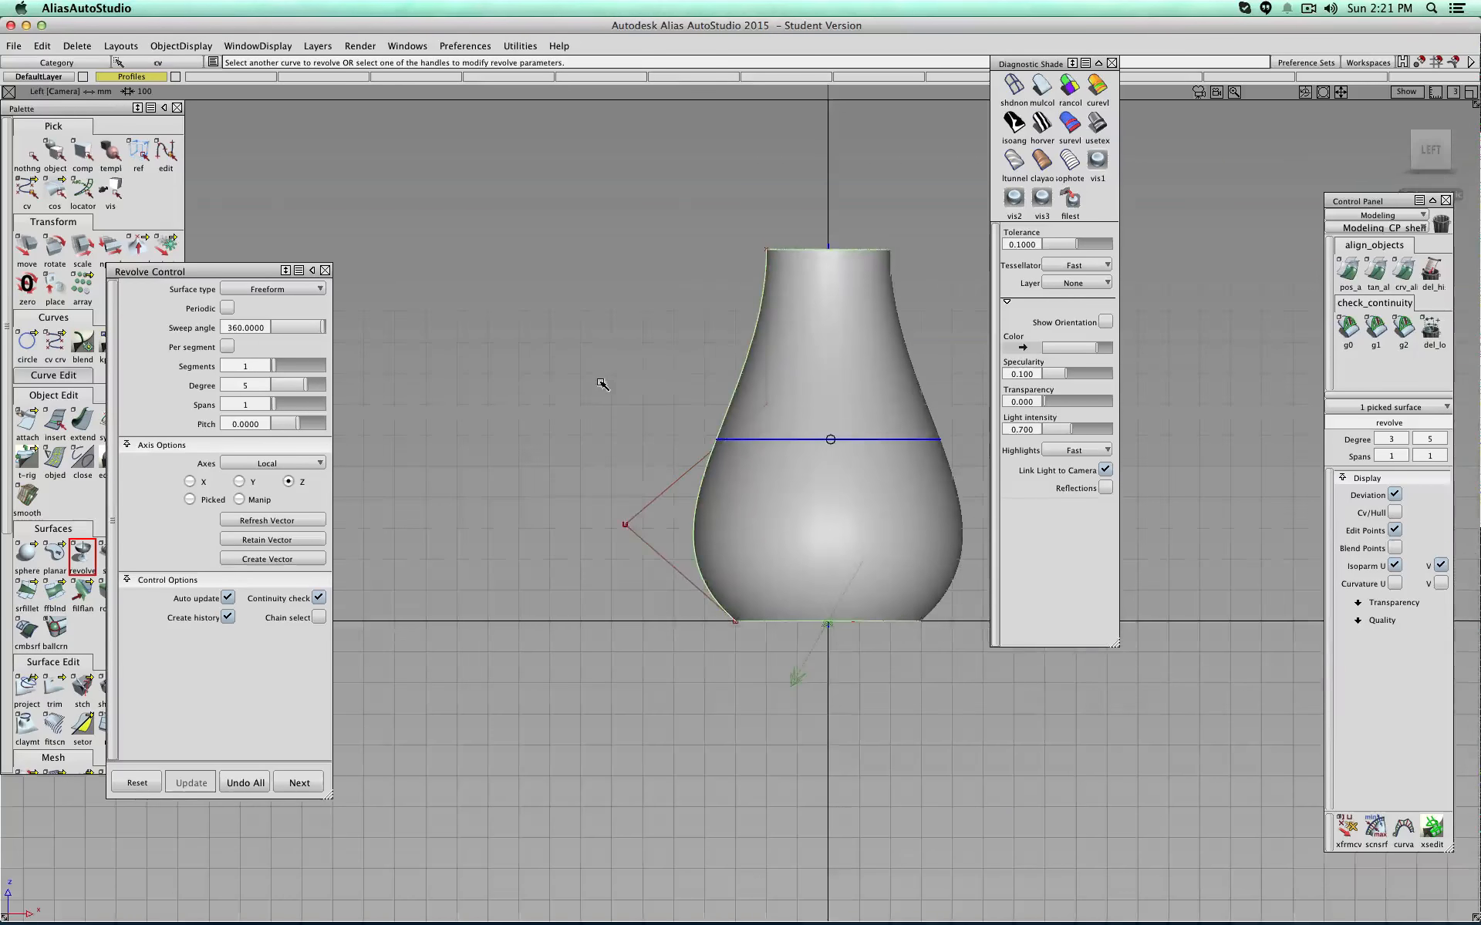
pyautogui.keyDown('ctrl'); pyautogui.keyDown('shift'); pyautogui.moveTo(598, 383); pyautogui.dragTo(579, 347); pyautogui.keyUp('shift'); pyautogui.keyUp('ctrl')
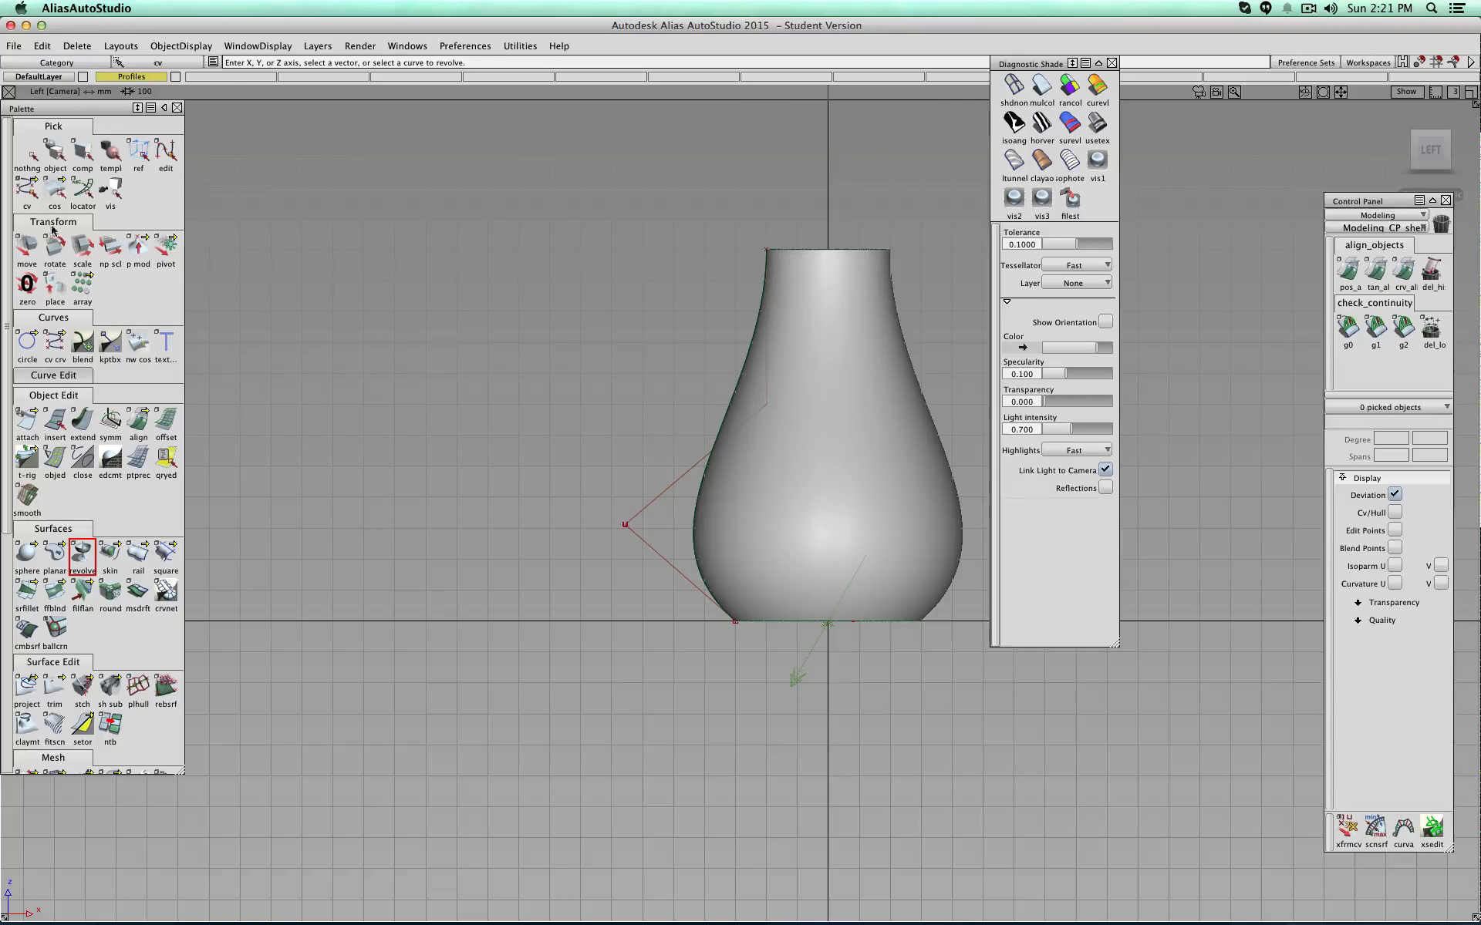
pyautogui.click(27, 189)
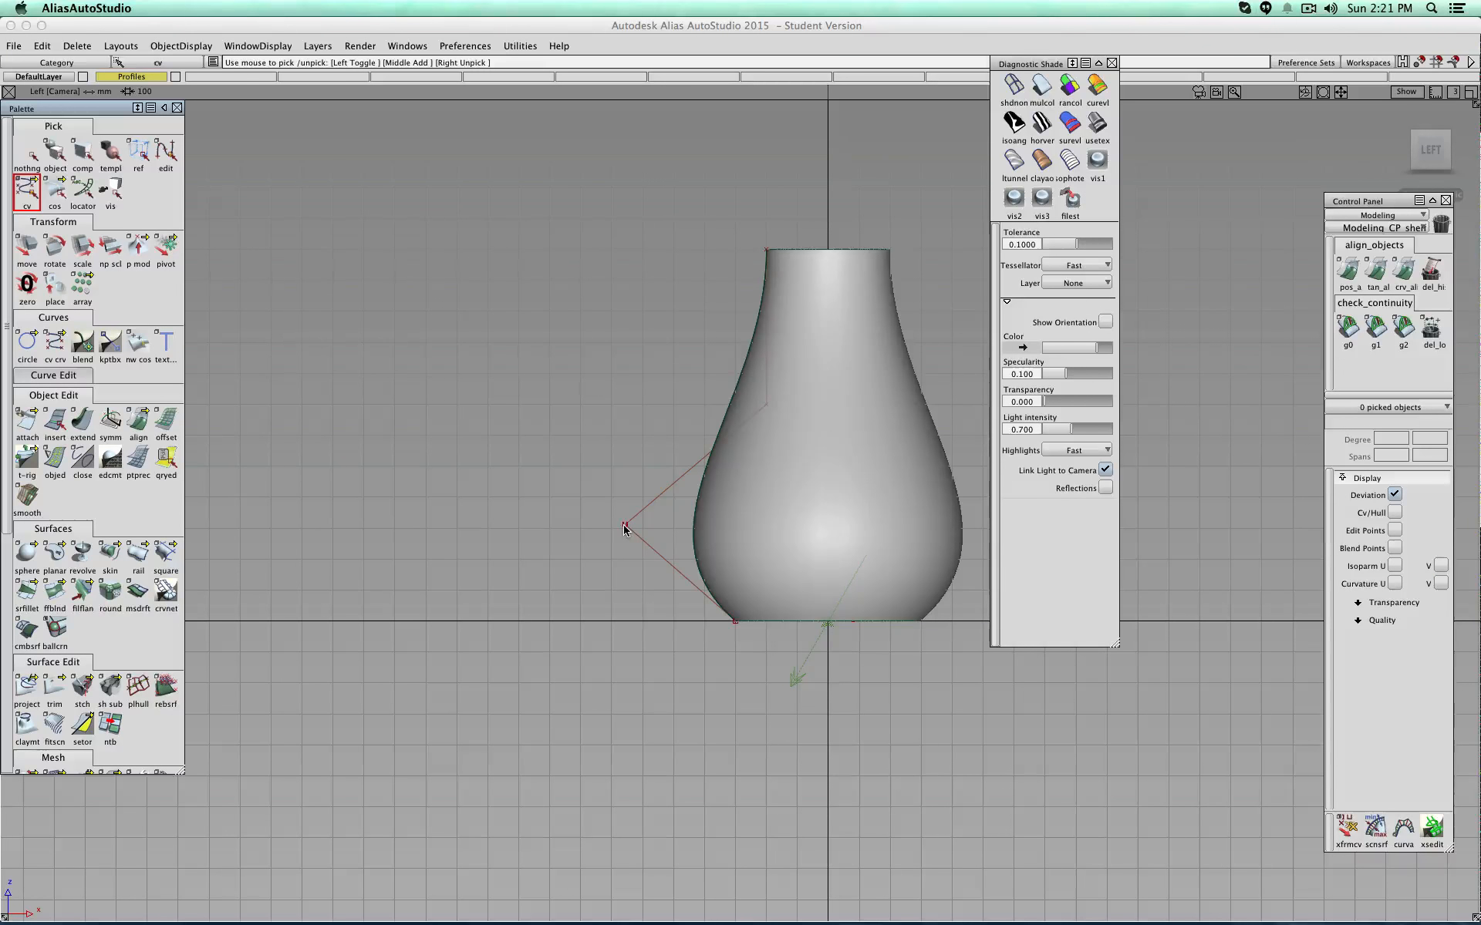
pyautogui.moveTo(718, 223); pyautogui.dragTo(774, 438)
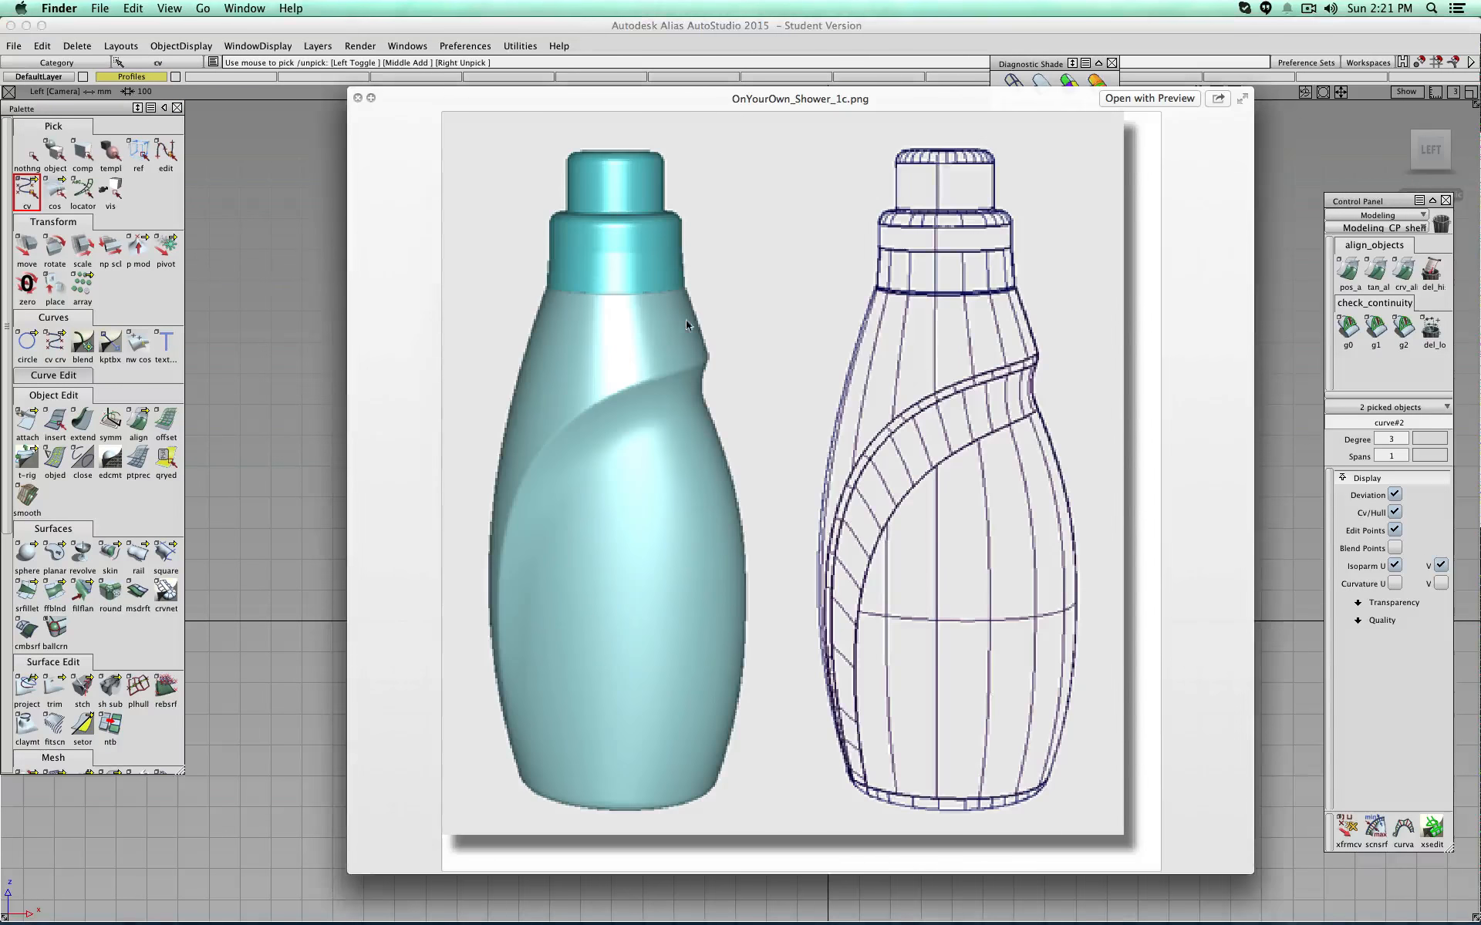
pyautogui.press('super+Tab')
pyautogui.keyDown('alt'); pyautogui.keyDown('shift'); pyautogui.moveTo(684, 324); pyautogui.dragTo(684, 456, button='middle'); pyautogui.keyUp('shift'); pyautogui.keyUp('alt')
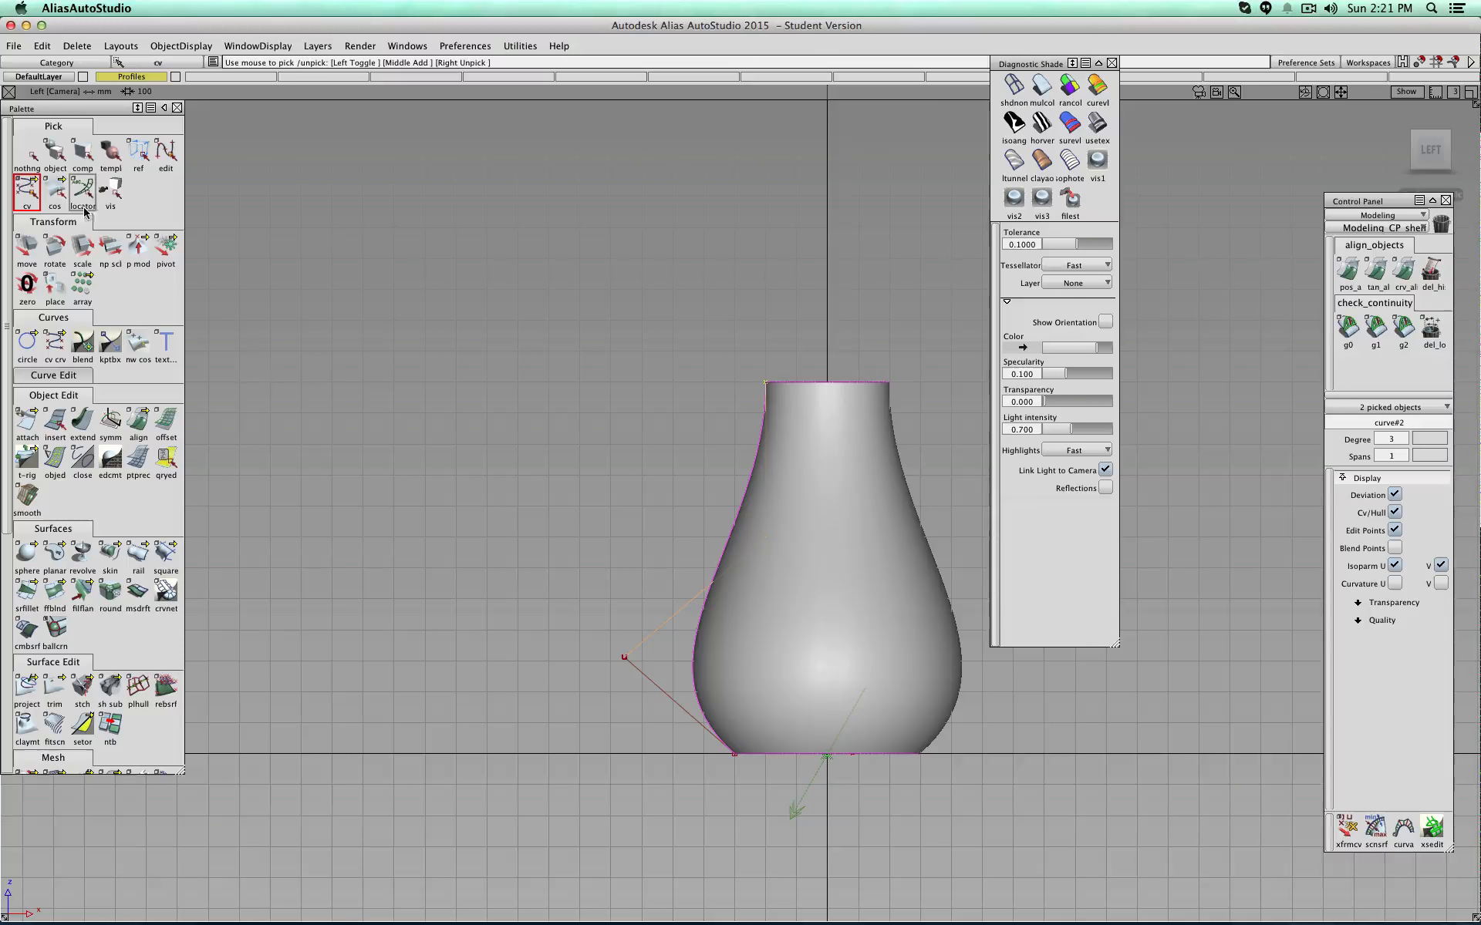
pyautogui.click(55, 247)
pyautogui.press('super+z')
pyautogui.click(27, 247)
pyautogui.moveTo(496, 483); pyautogui.dragTo(493, 368, button='right')
pyautogui.press('super+Tab')
pyautogui.press('super+Tab')
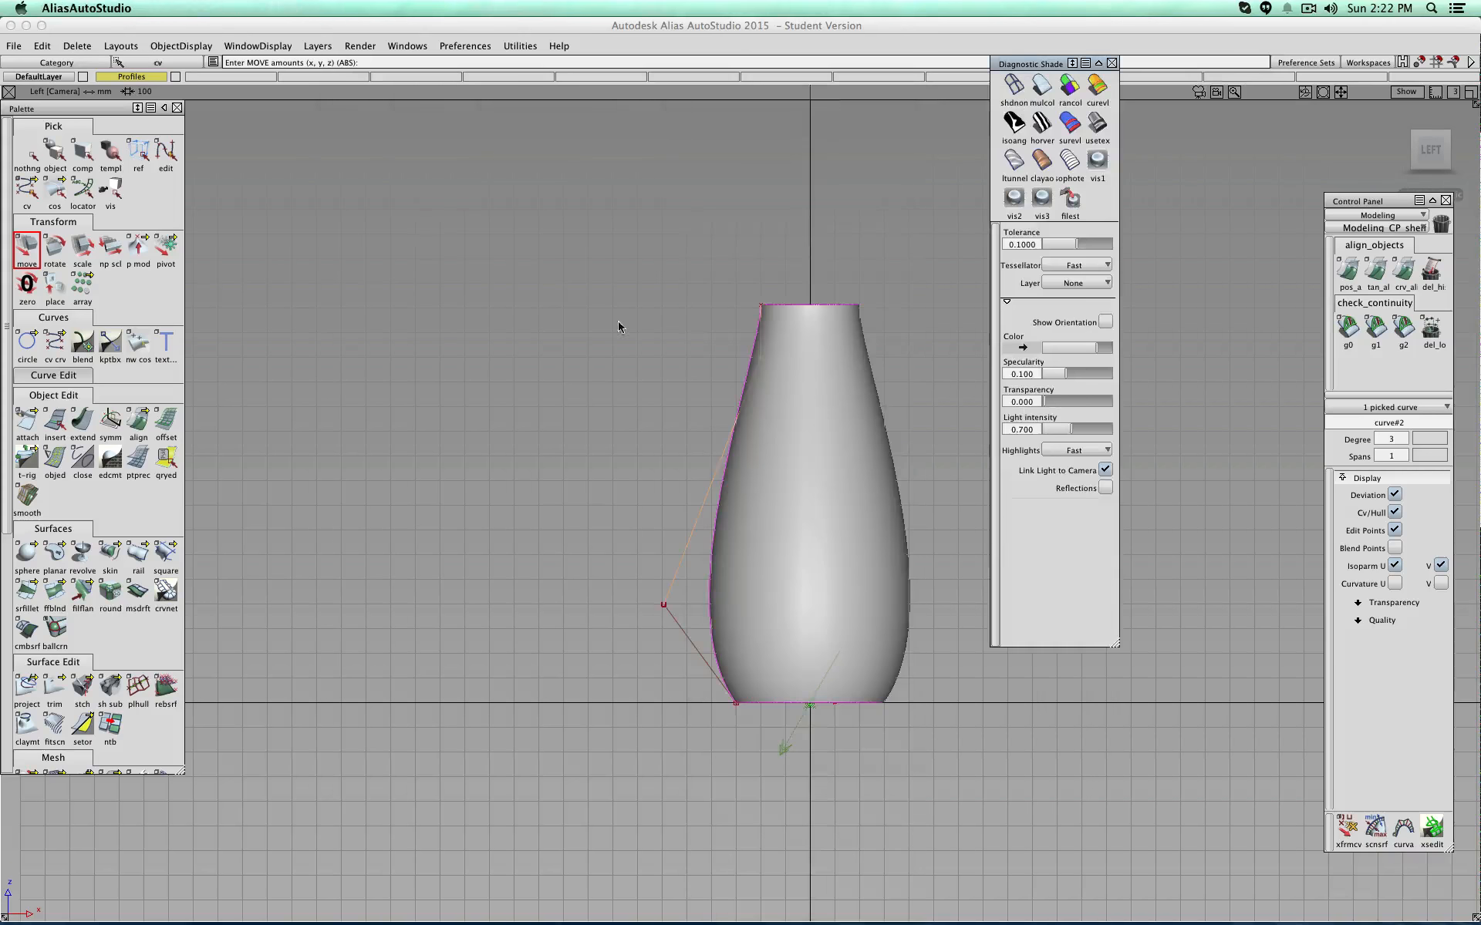
# Step: Set the profile curve's degree to 2, accept it, and shift the middle CV slightly outward
pyautogui.moveTo(812, 312)
pyautogui.keyDown('alt'); pyautogui.keyDown('shift'); pyautogui.mouseDown(button='right')
pyautogui.moveTo(760, 305)
pyautogui.moveTo(838, 314)
pyautogui.mouseUp(button='right'); pyautogui.keyUp('shift'); pyautogui.keyUp('alt')
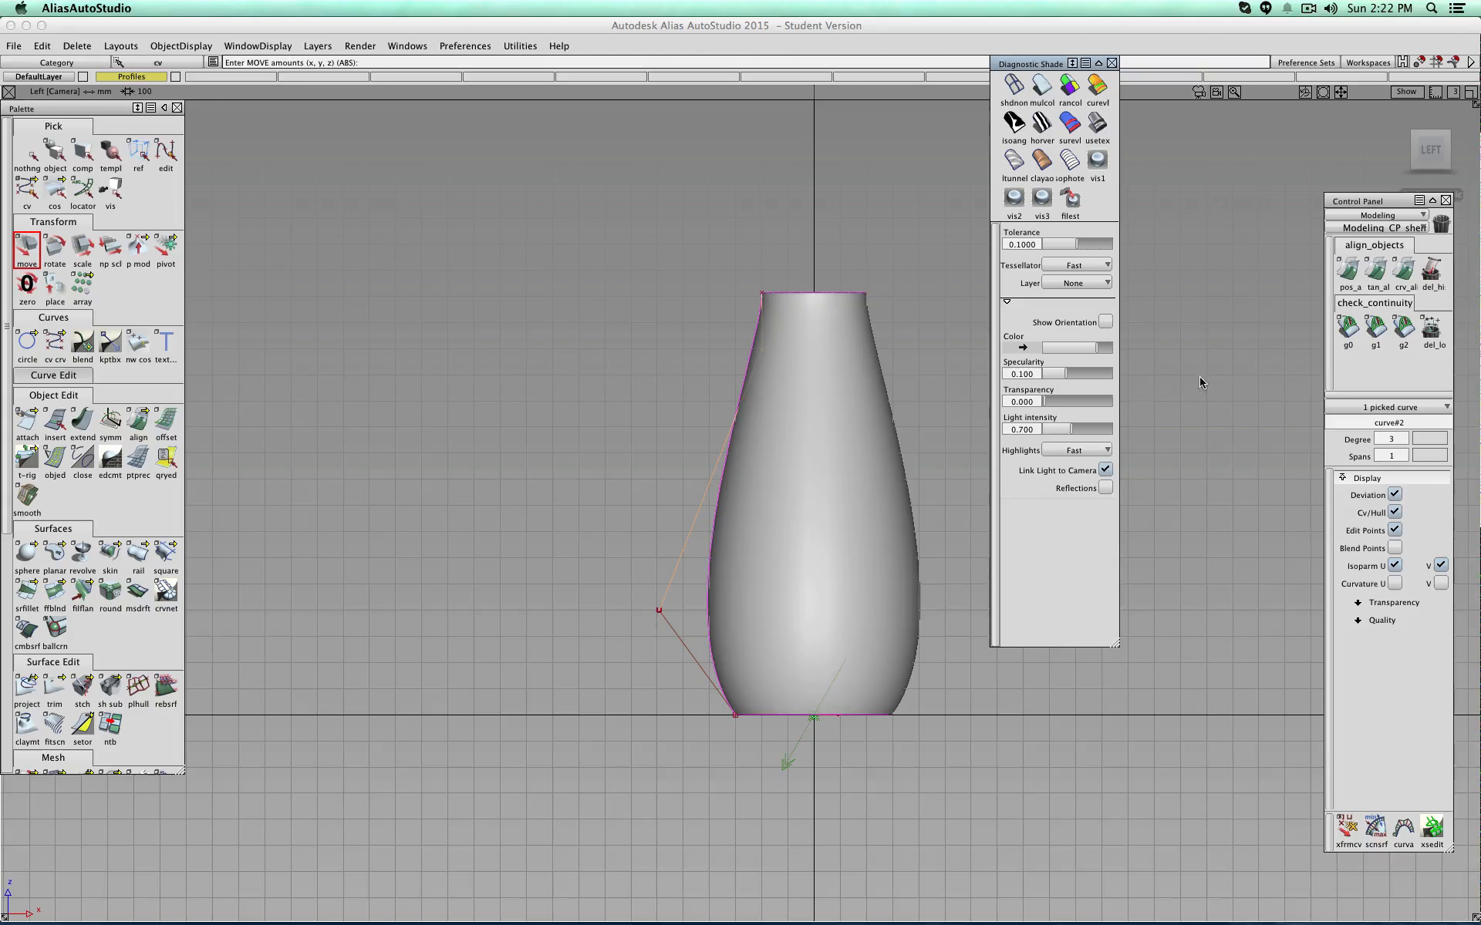
pyautogui.click(1402, 439)
pyautogui.click(1410, 513)
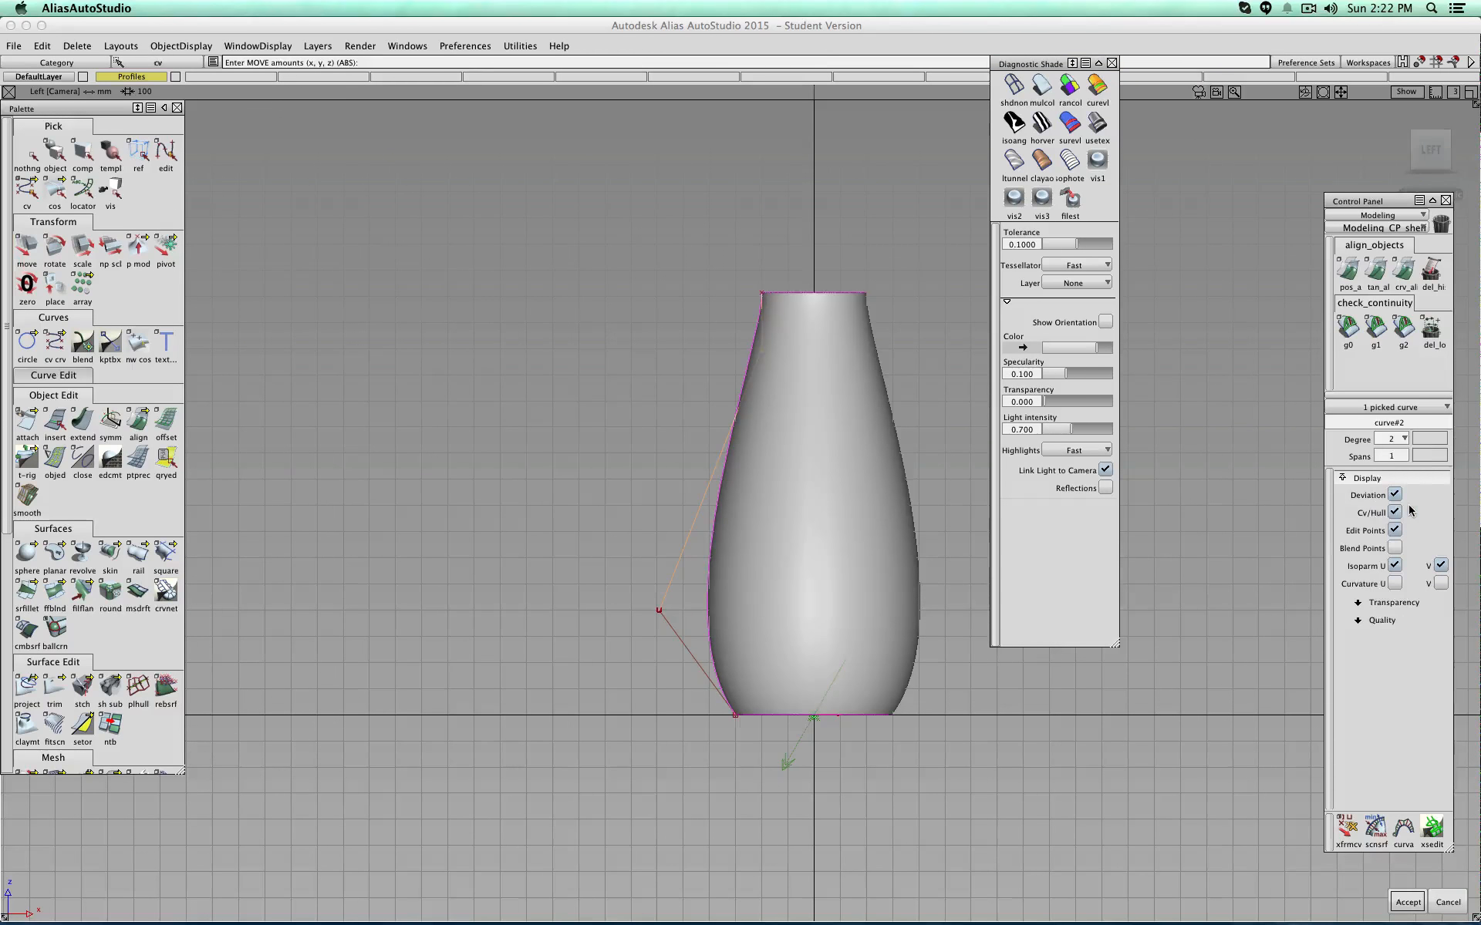
pyautogui.click(1407, 902)
pyautogui.keyDown('ctrl'); pyautogui.keyDown('shift'); pyautogui.moveTo(732, 596); pyautogui.dragTo(605, 586); pyautogui.keyUp('shift'); pyautogui.keyUp('ctrl')
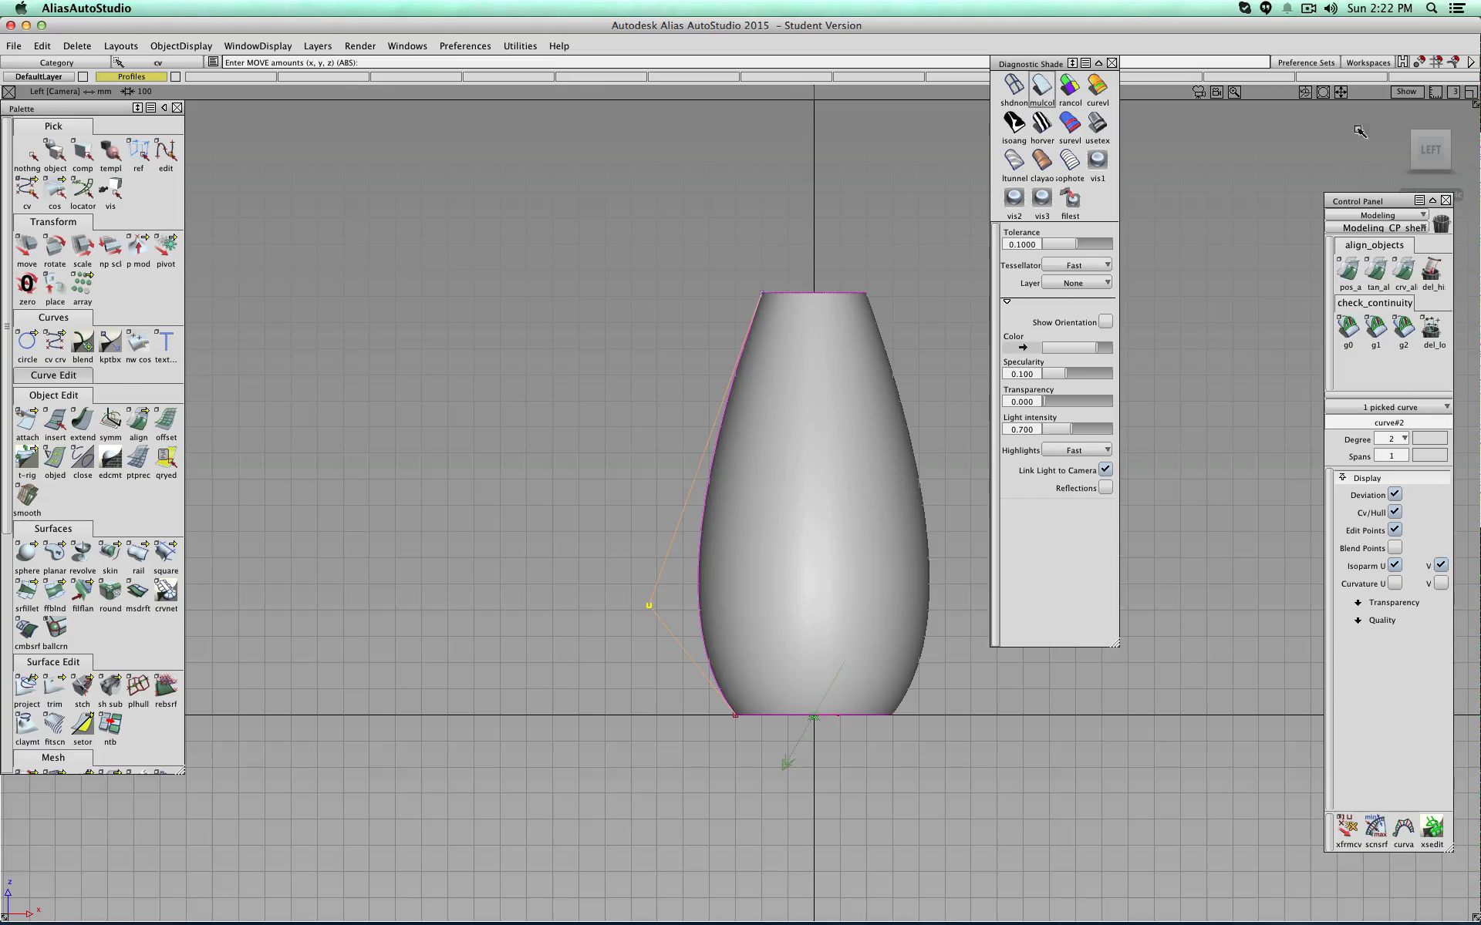
# Step: Raise the body profile curve's degree to 4, increase it further to 6, and accept the change
pyautogui.click(1401, 442)
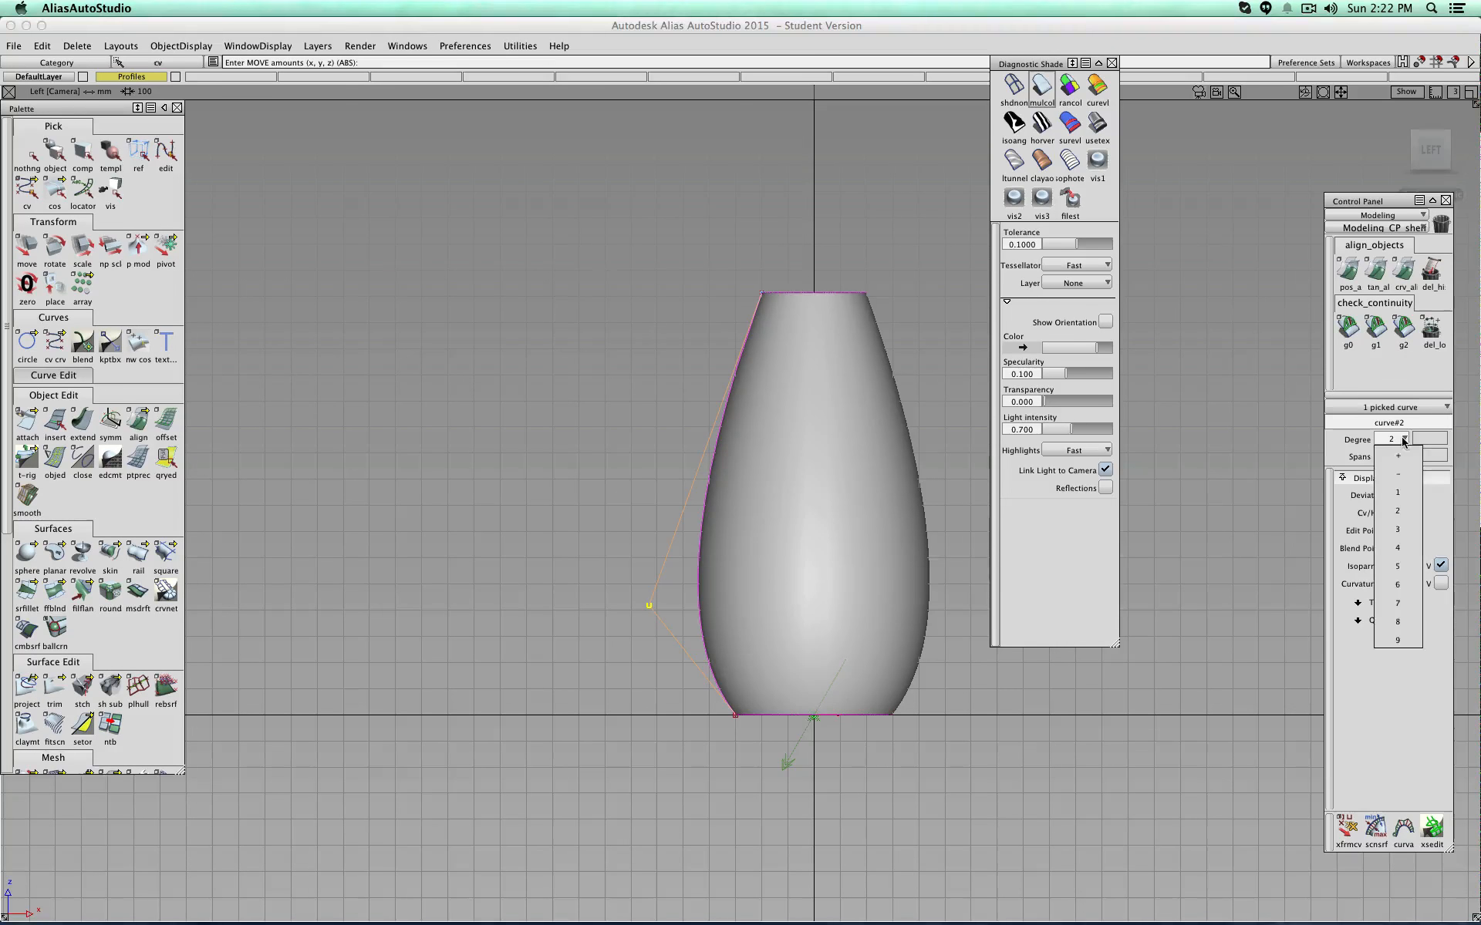
pyautogui.click(1408, 550)
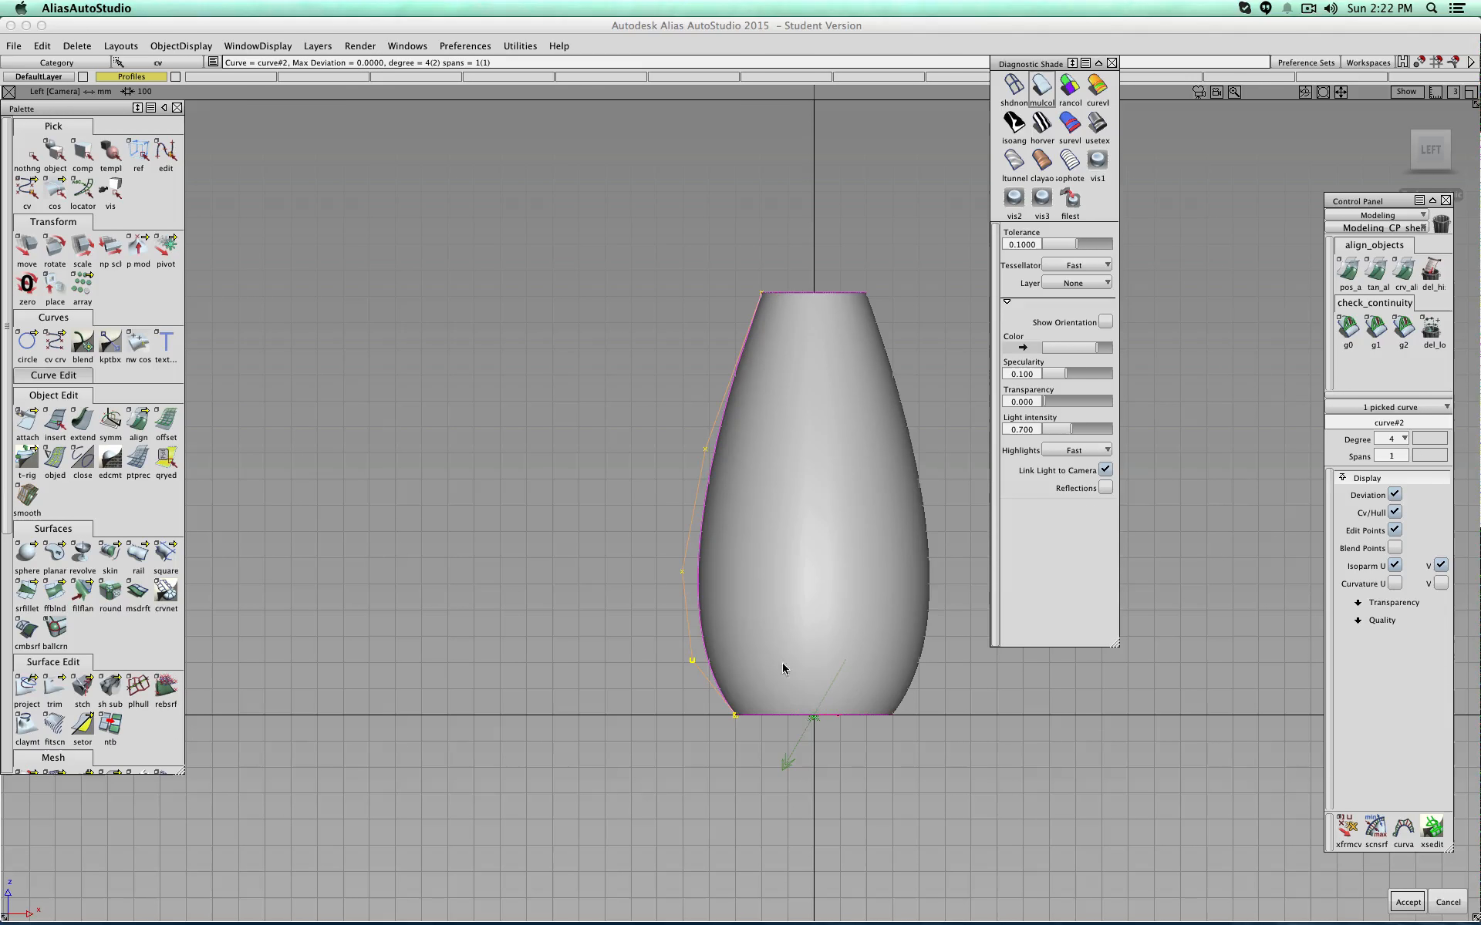
pyautogui.click(1403, 440)
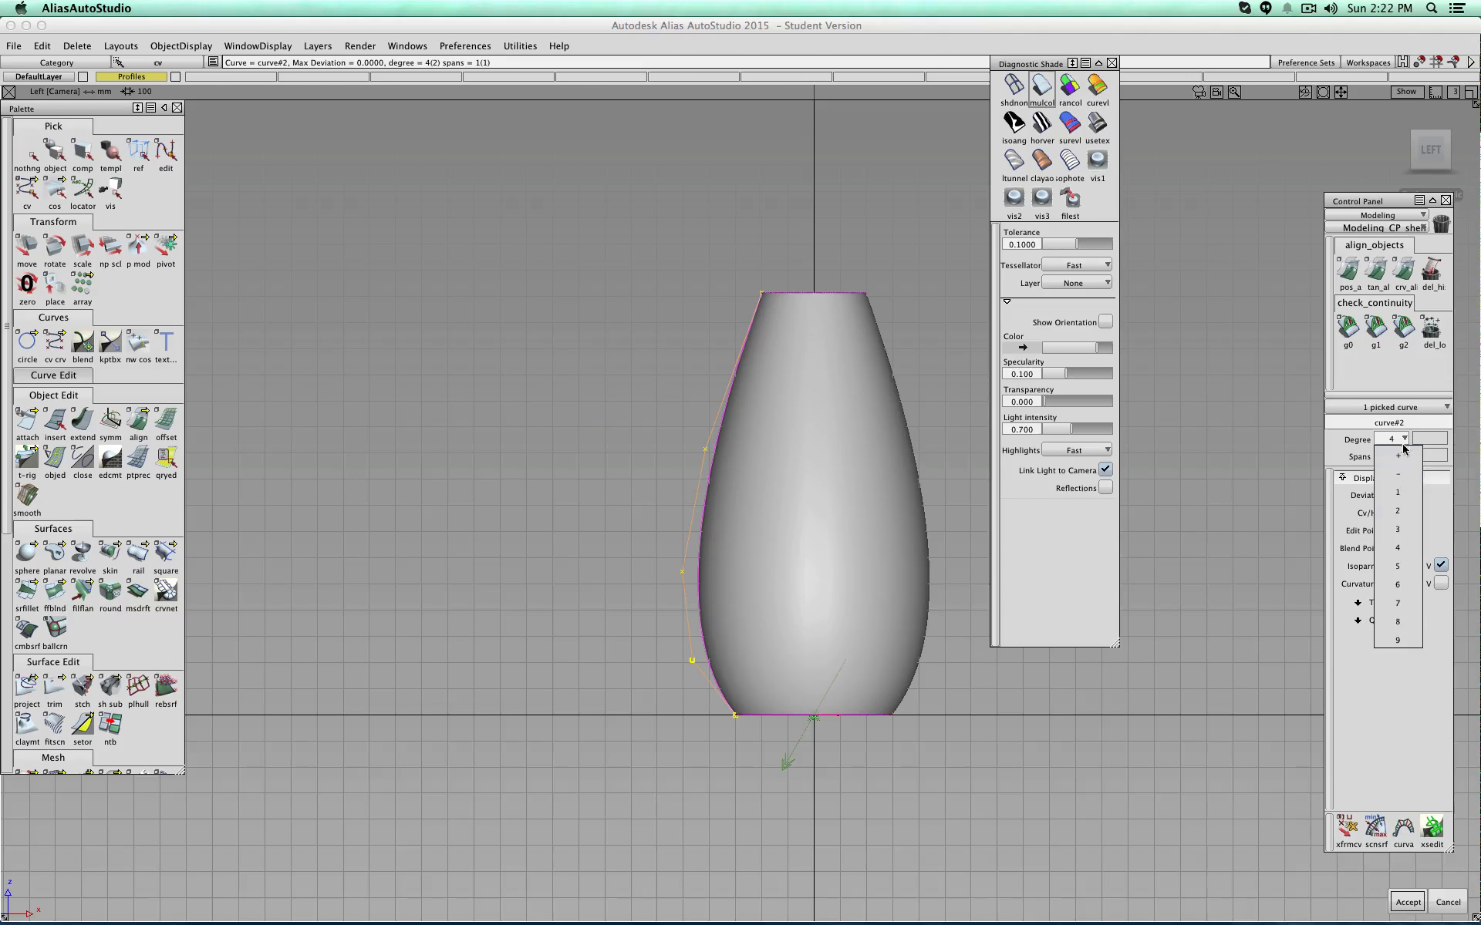
pyautogui.click(1398, 571)
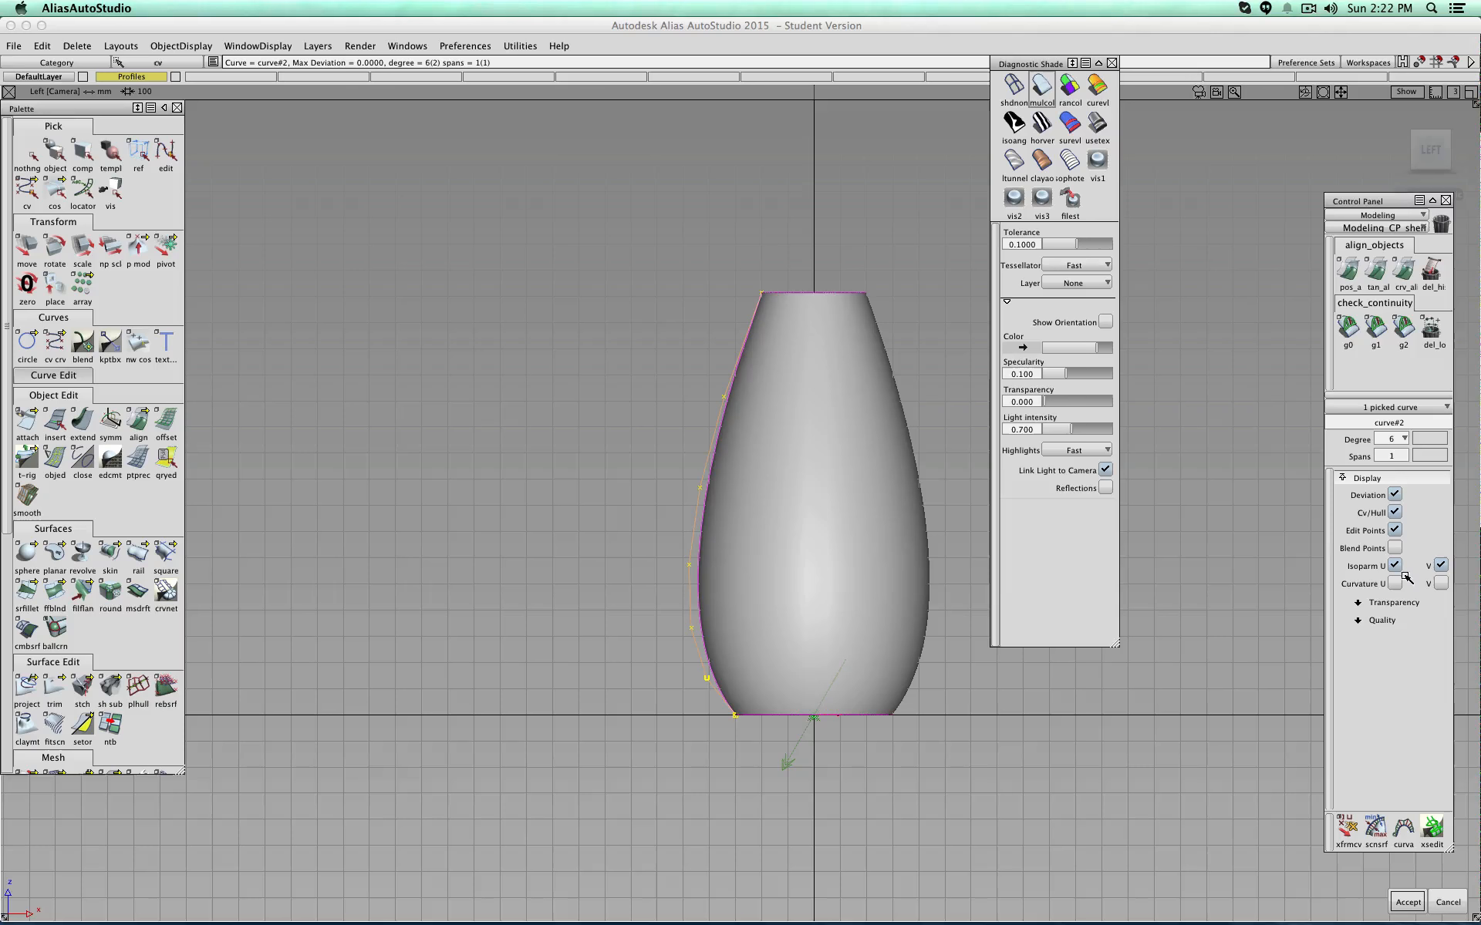
pyautogui.click(1416, 904)
# Step: Move the second CV from the top of the body profile horizontally inward to narrow the bottle's neck
pyautogui.keyDown('ctrl'); pyautogui.keyDown('shift'); pyautogui.moveTo(611, 364); pyautogui.dragTo(698, 359); pyautogui.keyUp('shift'); pyautogui.keyUp('ctrl')
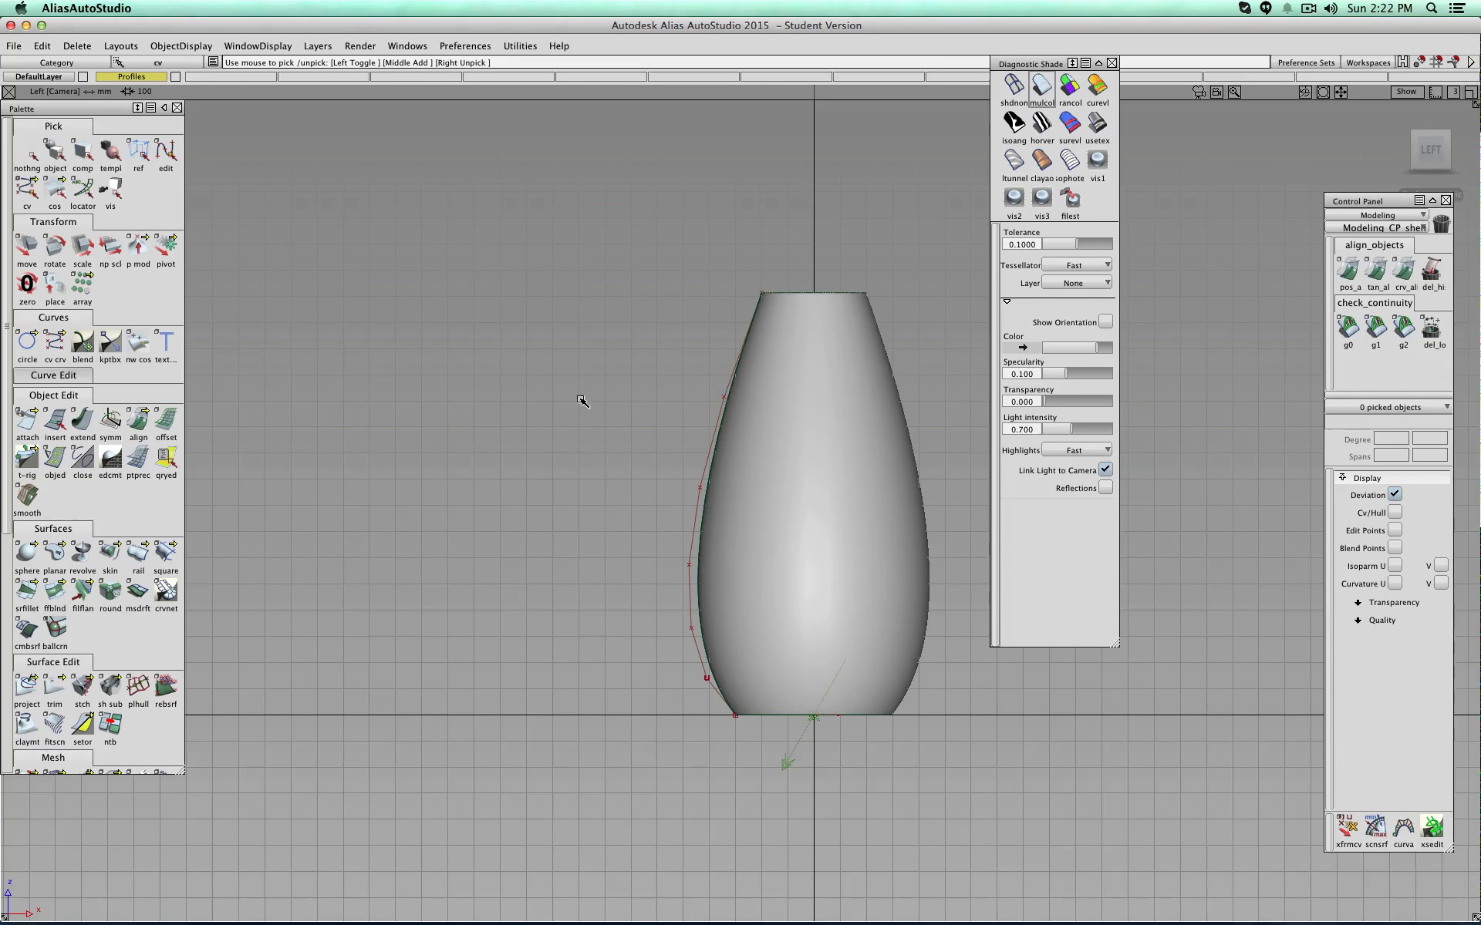
pyautogui.click(725, 398)
pyautogui.keyDown('ctrl'); pyautogui.keyDown('shift'); pyautogui.moveTo(620, 411); pyautogui.dragTo(648, 390); pyautogui.keyUp('shift'); pyautogui.keyUp('ctrl')
pyautogui.moveTo(617, 387); pyautogui.dragTo(772, 399, button='middle')
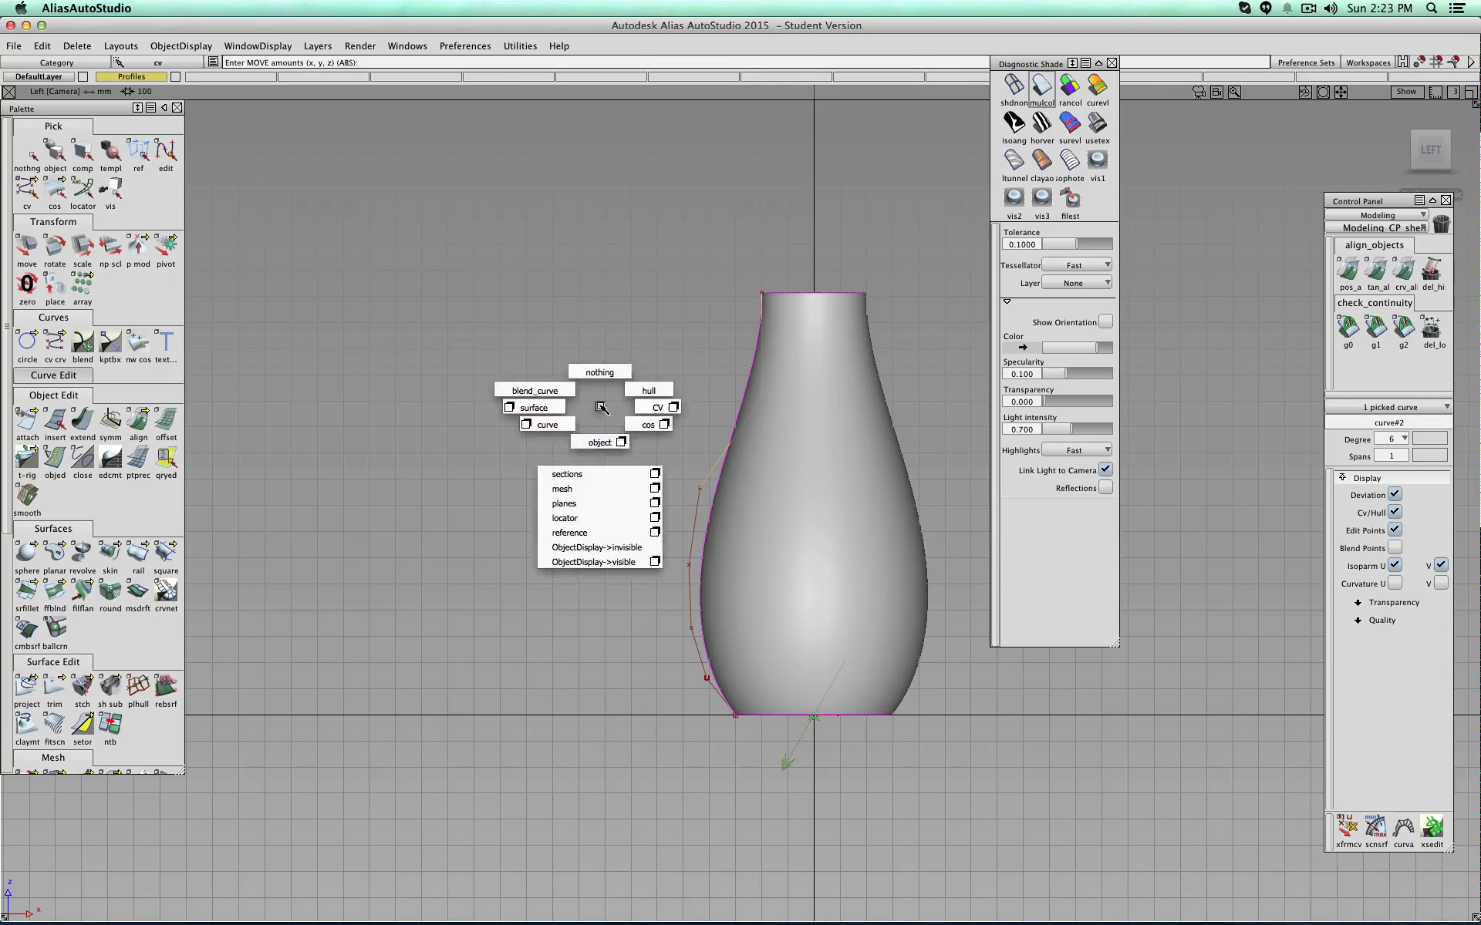
pyautogui.keyDown('ctrl'); pyautogui.keyDown('shift'); pyautogui.moveTo(601, 409); pyautogui.dragTo(605, 383); pyautogui.keyUp('shift'); pyautogui.keyUp('ctrl')
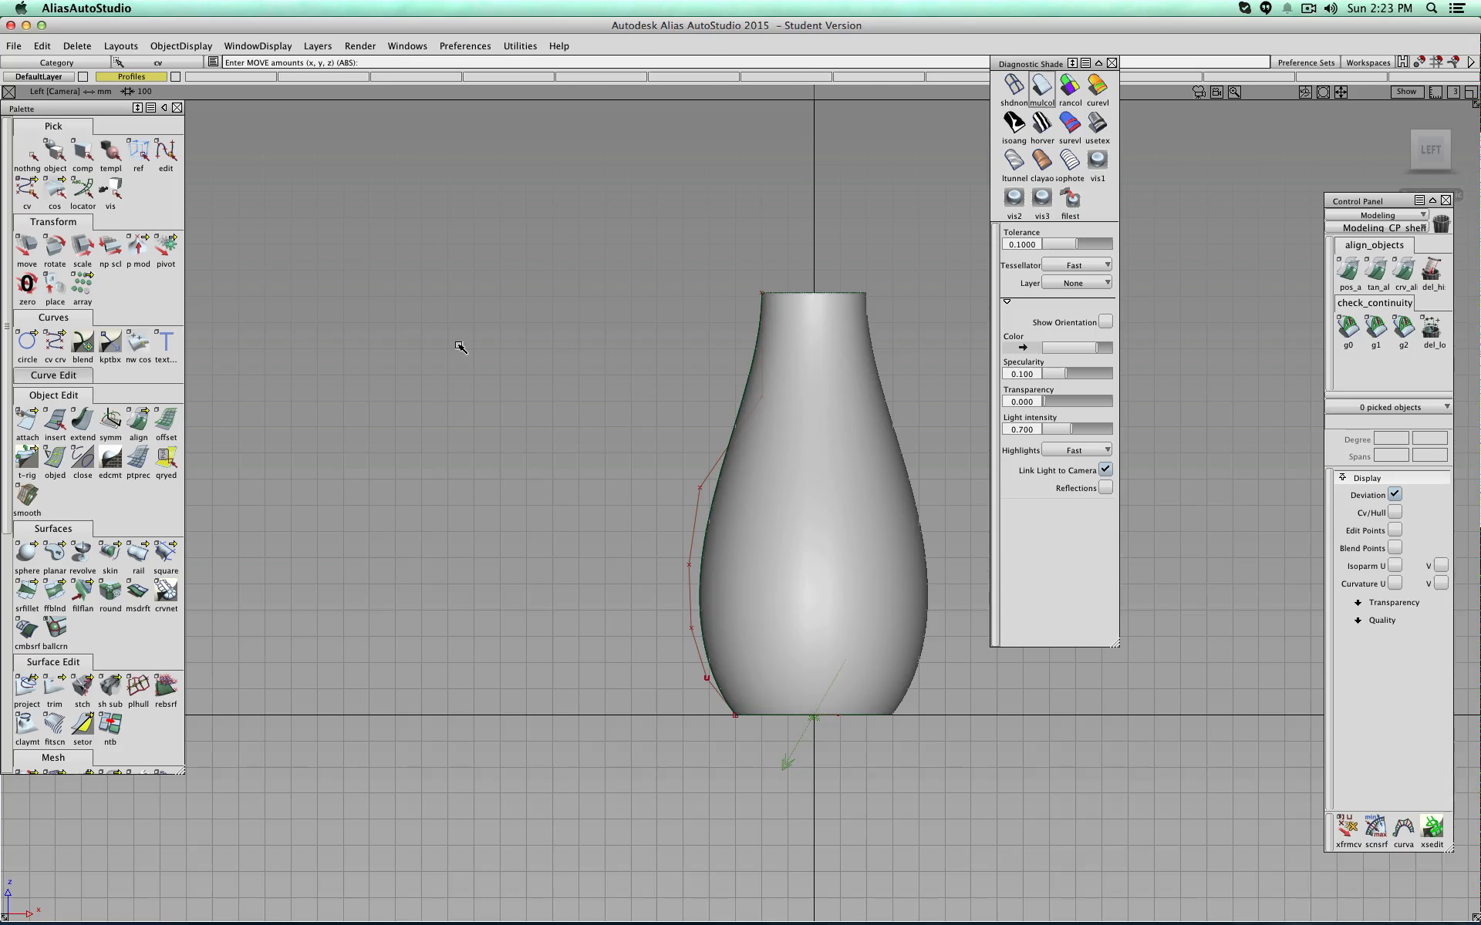
# Step: Undo the neck CV move and the degree change on the body profile curve
pyautogui.hotkey('ctrl', 'z')
pyautogui.hotkey('ctrl', 'z')
pyautogui.hotkey('ctrl', 'z')
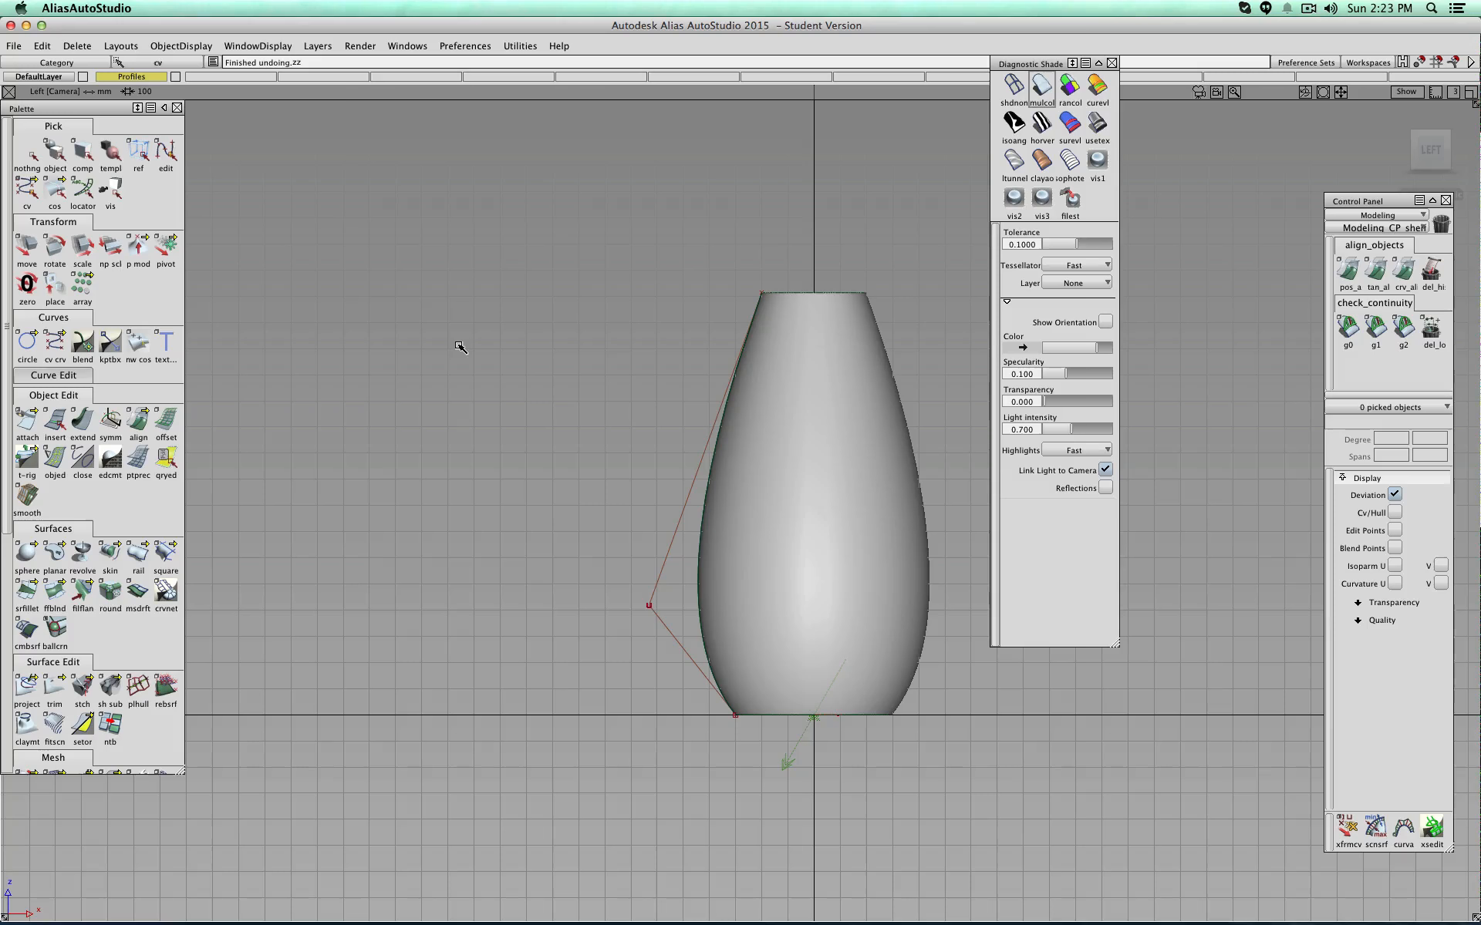
# Step: Move the middle CV of the body profile slightly downward to lower the bulge, and deselect it
pyautogui.keyDown('ctrl'); pyautogui.keyDown('shift'); pyautogui.moveTo(433, 504); pyautogui.dragTo(433, 476); pyautogui.keyUp('shift'); pyautogui.keyUp('ctrl')
pyautogui.moveTo(447, 503)
pyautogui.keyDown('ctrl'); pyautogui.keyDown('shift'); pyautogui.mouseDown(button='middle')
pyautogui.moveTo(480, 502)
pyautogui.moveTo(451, 506)
pyautogui.mouseUp(button='middle'); pyautogui.keyUp('shift'); pyautogui.keyUp('ctrl')
pyautogui.keyDown('ctrl'); pyautogui.keyDown('shift'); pyautogui.moveTo(452, 506); pyautogui.dragTo(524, 502); pyautogui.keyUp('shift'); pyautogui.keyUp('ctrl')
pyautogui.click(653, 605)
pyautogui.keyDown('ctrl'); pyautogui.keyDown('shift'); pyautogui.moveTo(568, 550); pyautogui.dragTo(572, 539, button='middle'); pyautogui.keyUp('shift'); pyautogui.keyUp('ctrl')
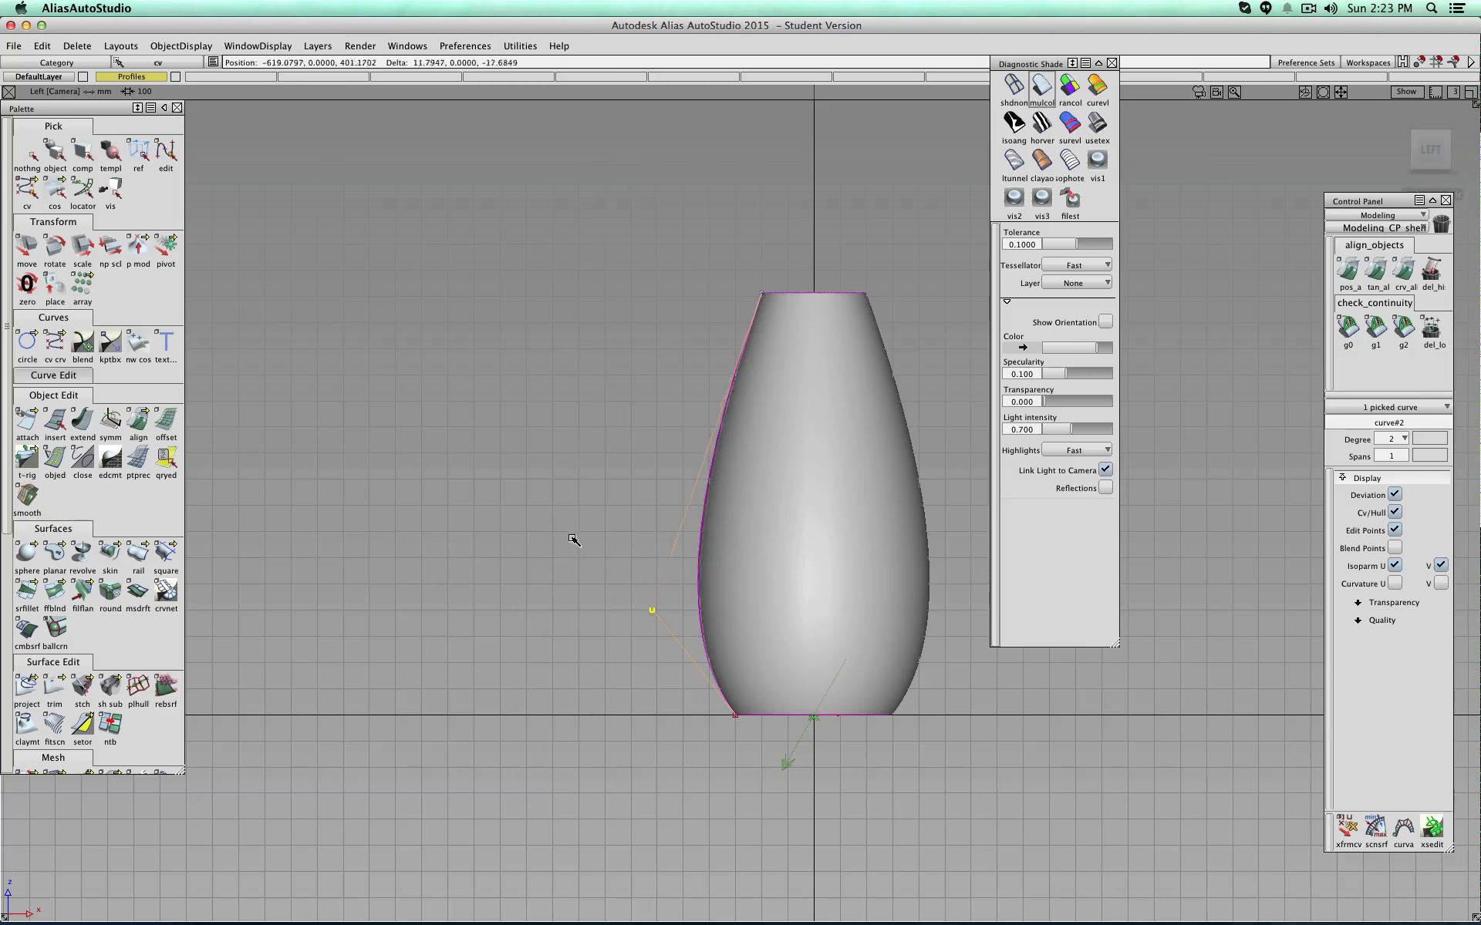
pyautogui.keyDown('alt'); pyautogui.keyDown('shift'); pyautogui.moveTo(618, 403); pyautogui.dragTo(866, 457); pyautogui.keyUp('shift'); pyautogui.keyUp('alt')
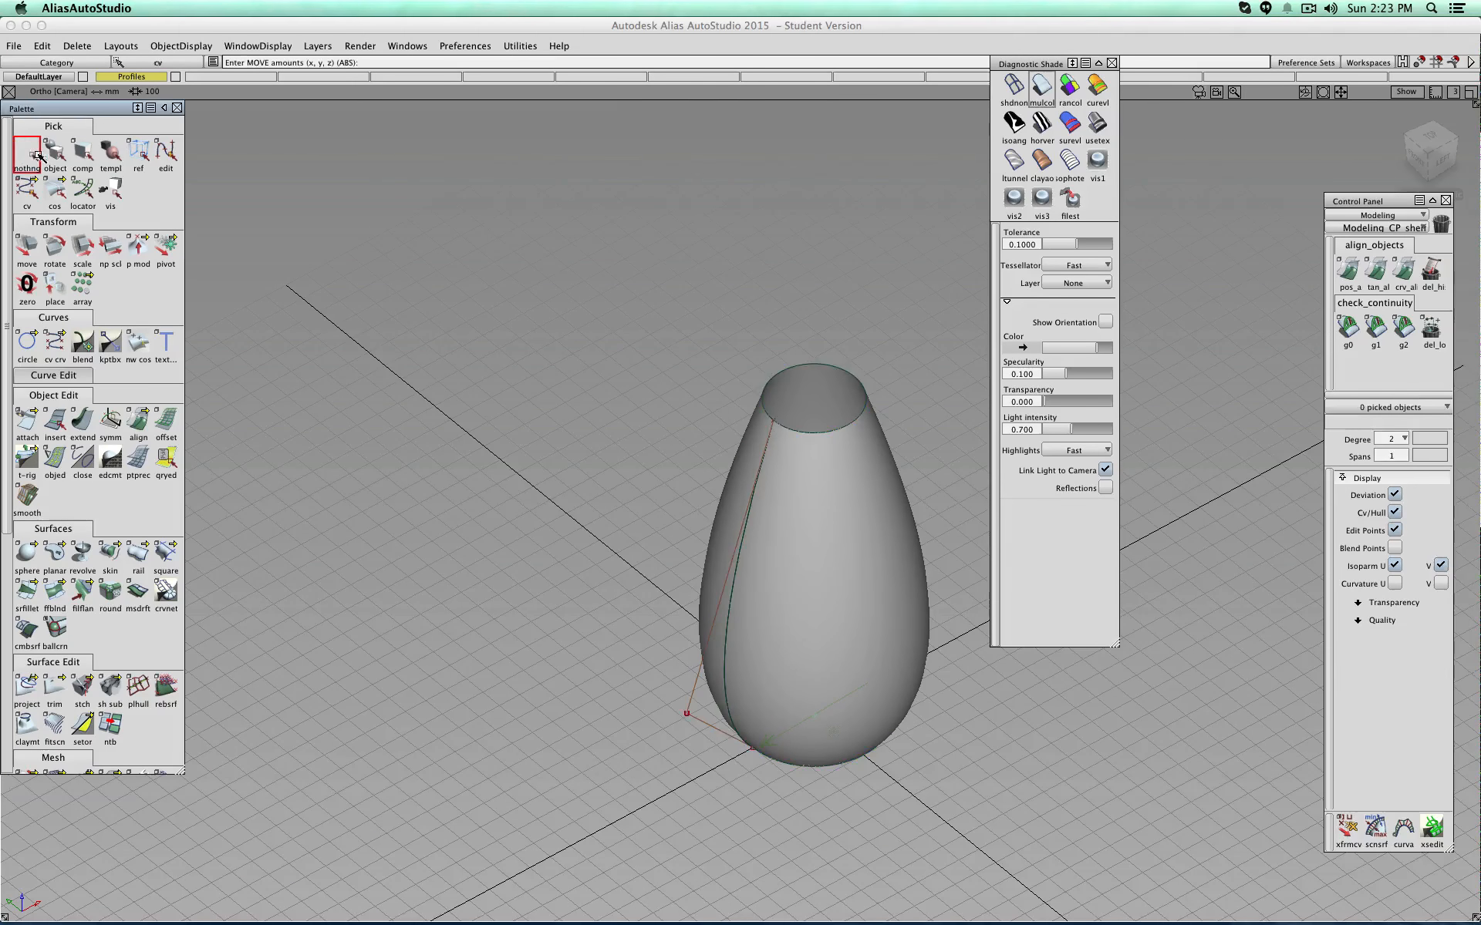
pyautogui.click(58, 164)
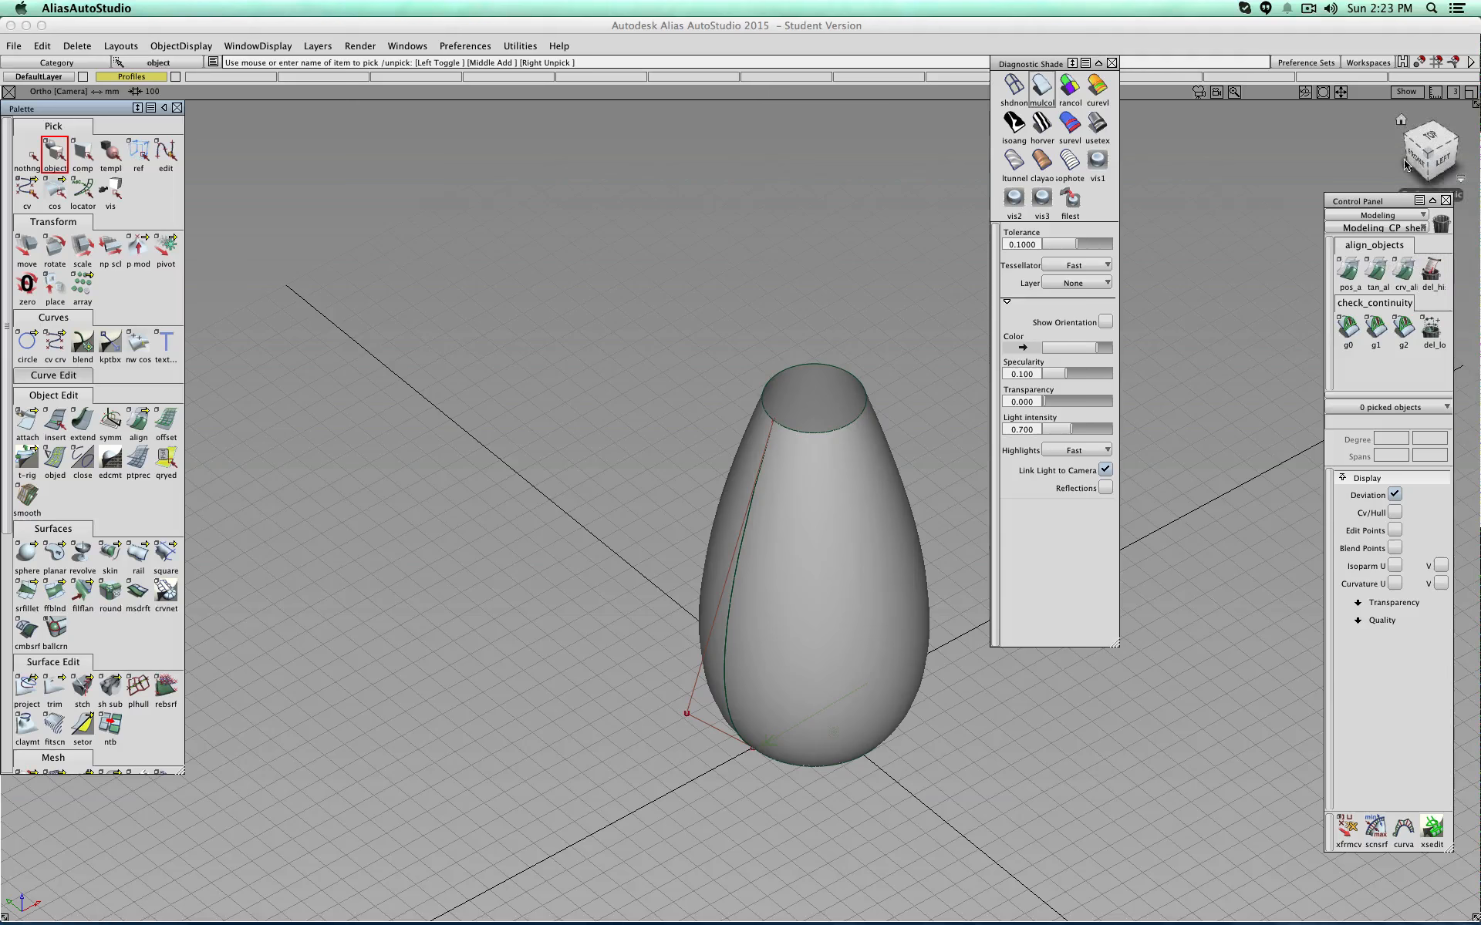
# Step: Switch to the reference image OnYourOwn_Shower_1c.png to examine the cap shape, and return to the bottle model in Alias
pyautogui.press('super+Tab')
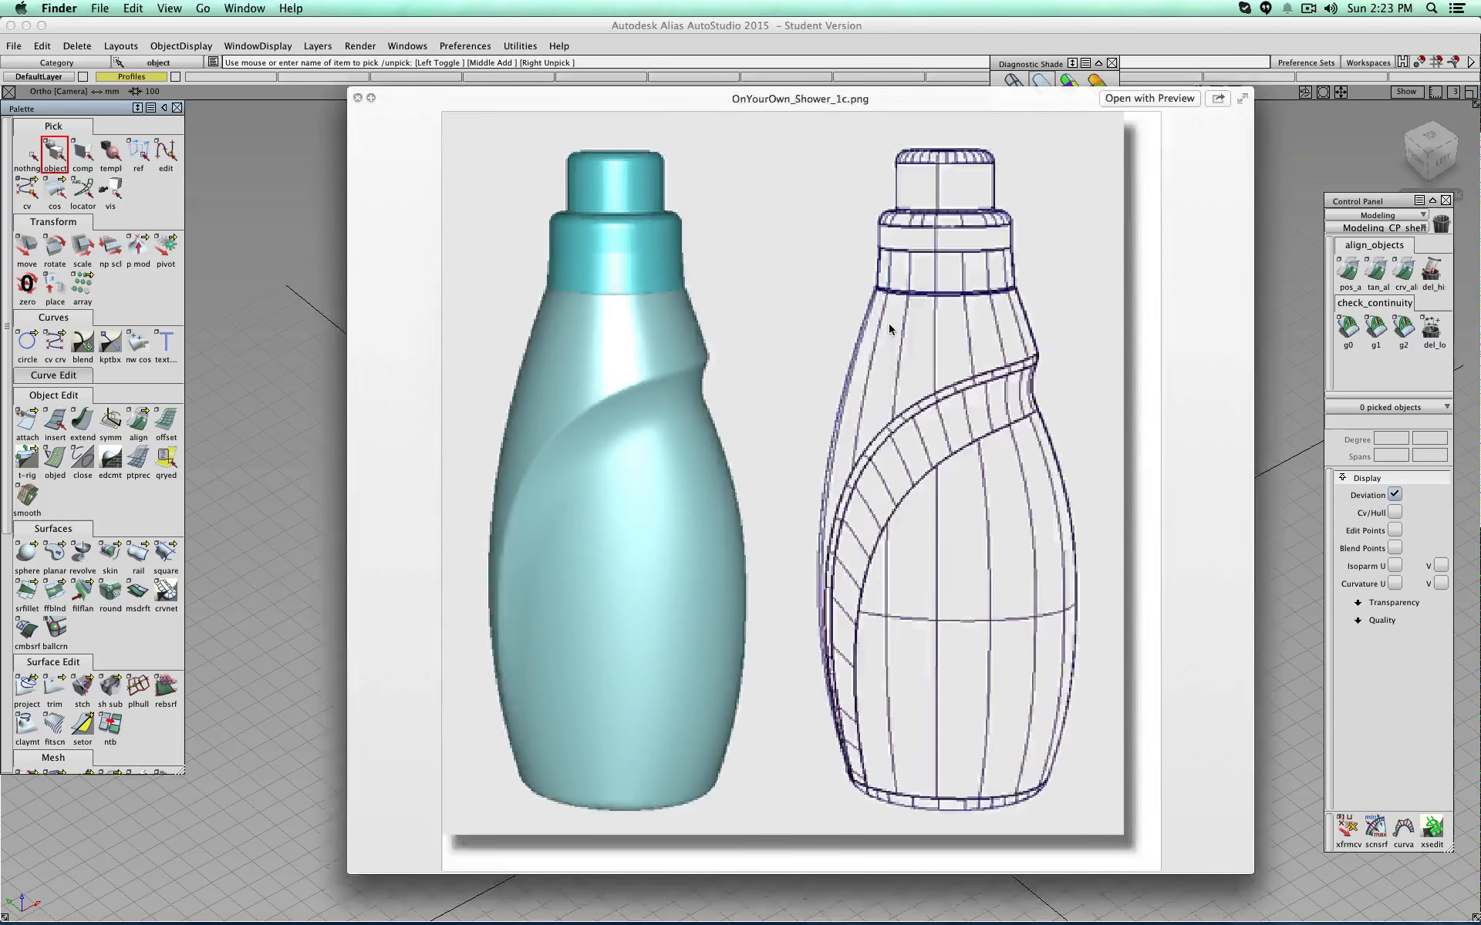
pyautogui.press('super+Tab')
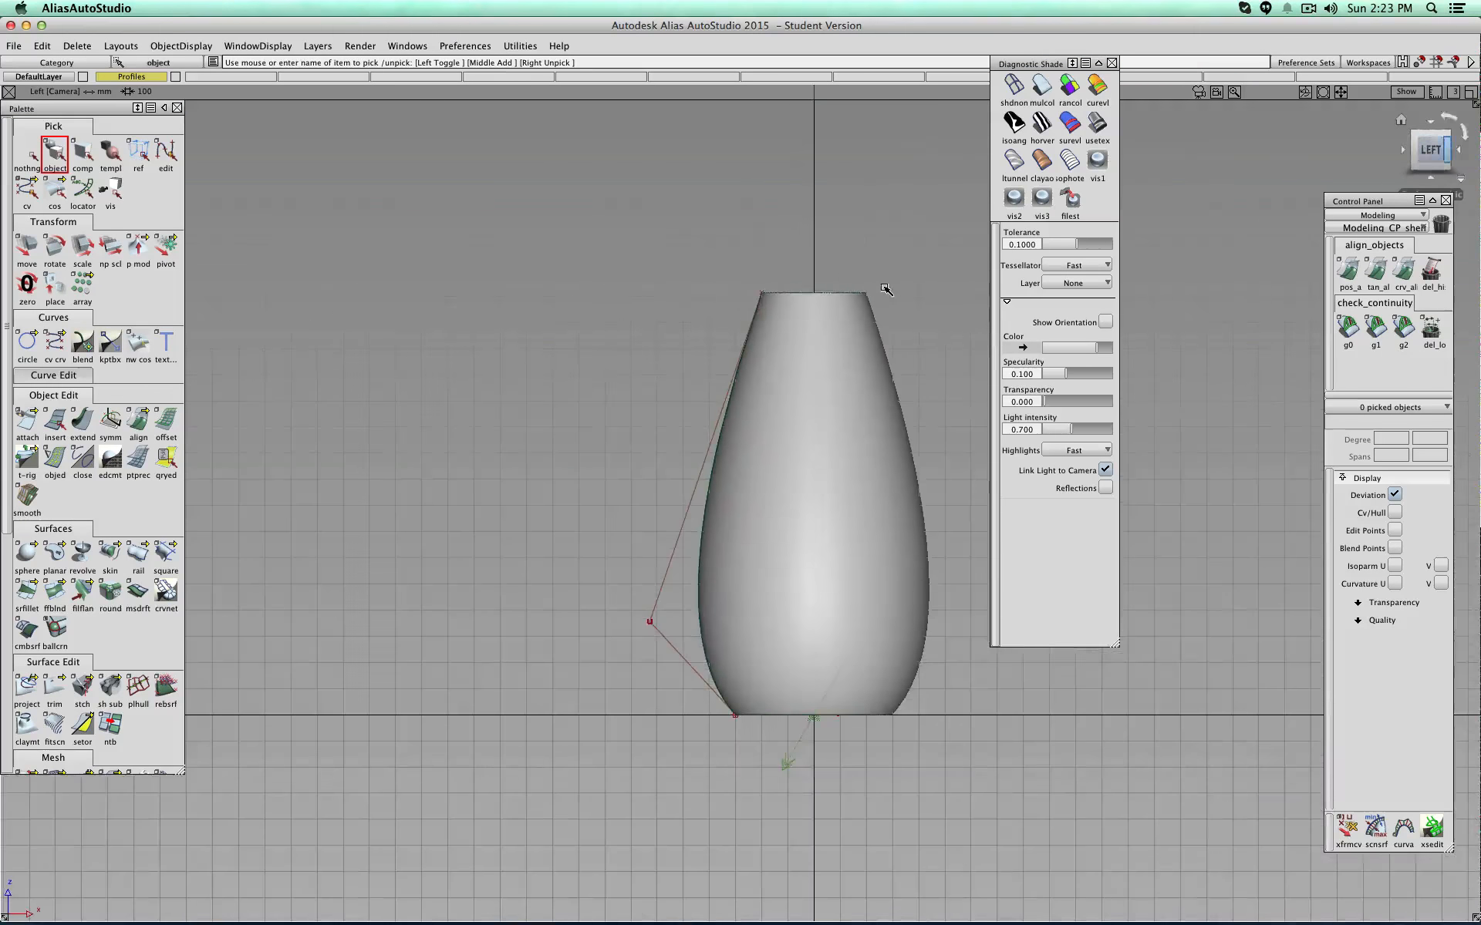
pyautogui.keyDown('alt'); pyautogui.keyDown('shift'); pyautogui.moveTo(852, 273); pyautogui.dragTo(767, 422, button='middle'); pyautogui.keyUp('shift'); pyautogui.keyUp('alt')
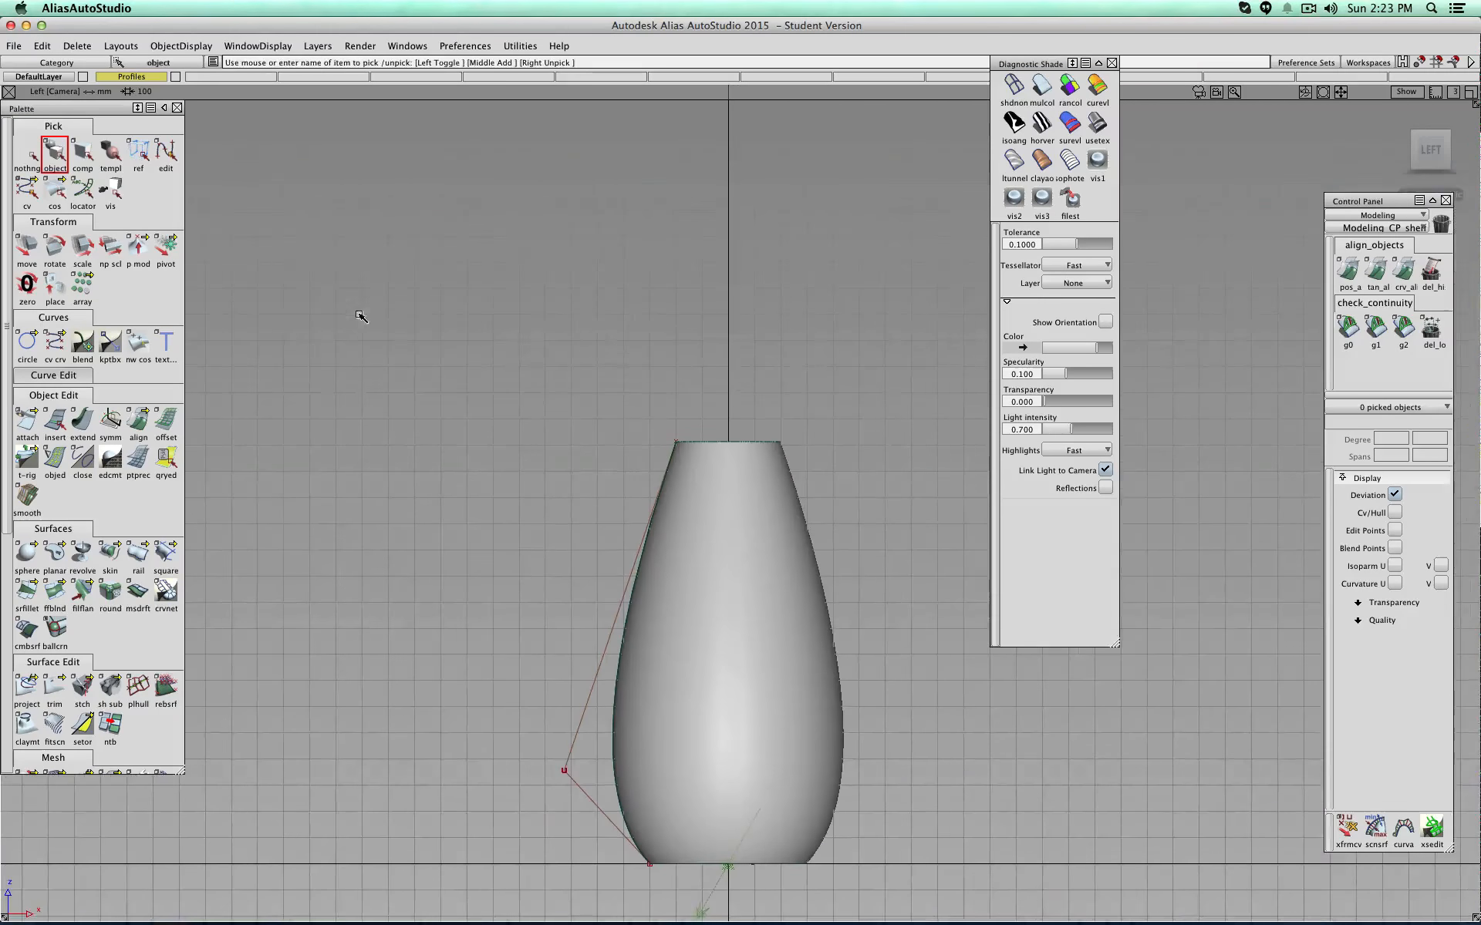
# Step: Start a new degree 3 CV curve with uniform knot spacing, snapping its first CV to the upper end of the body profile
pyautogui.doubleClick(54, 347)
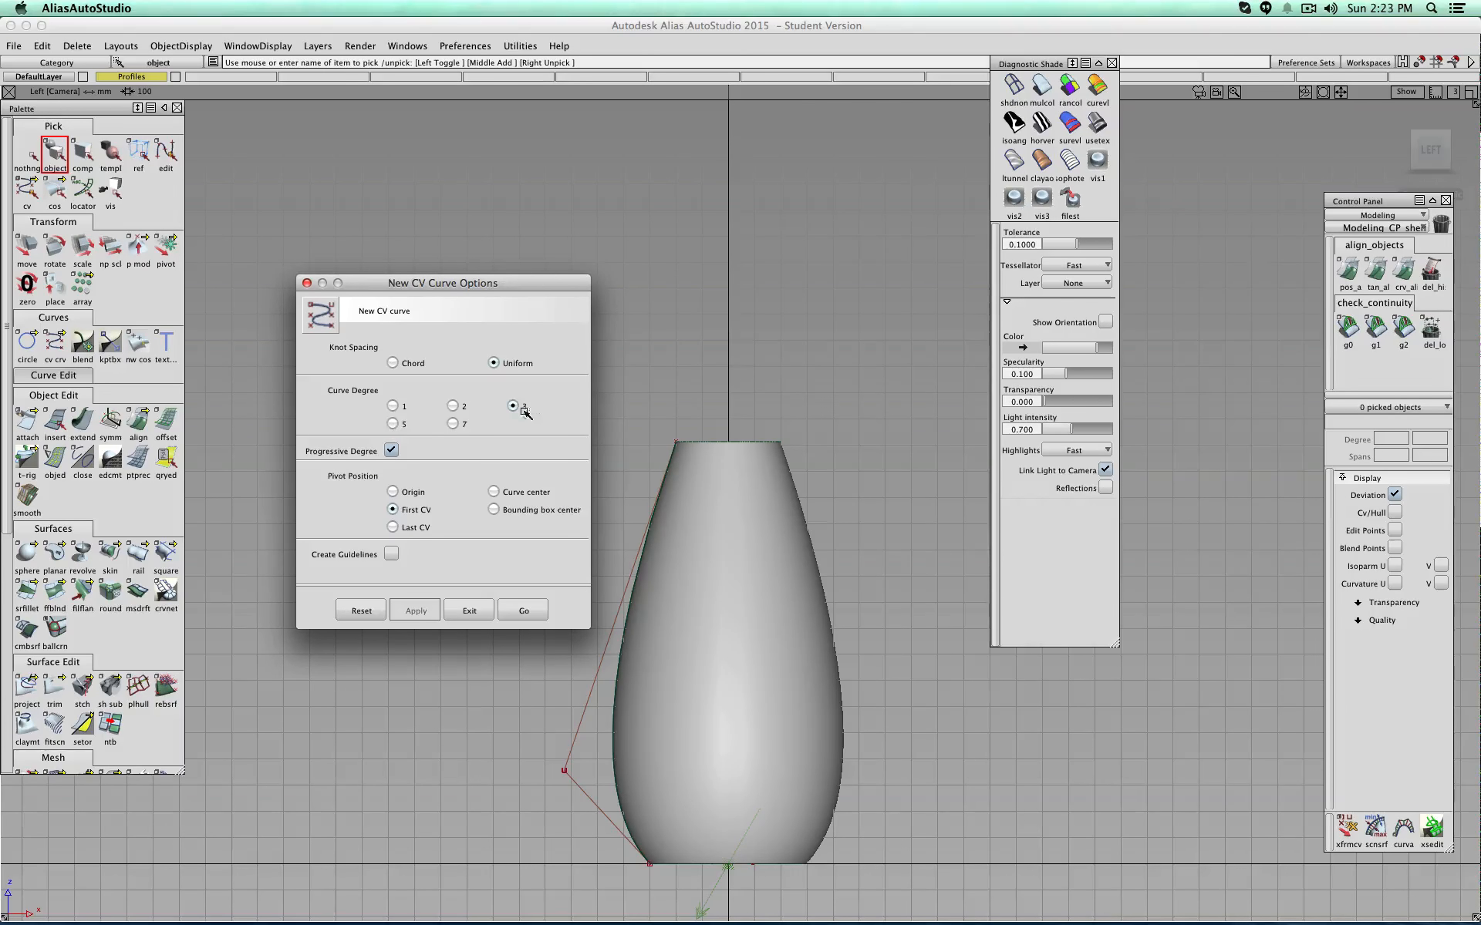
pyautogui.click(536, 613)
pyautogui.keyDown('alt'); pyautogui.keyDown('shift'); pyautogui.moveTo(665, 424); pyautogui.dragTo(739, 455); pyautogui.keyUp('shift'); pyautogui.keyUp('alt')
pyautogui.keyDown('alt'); pyautogui.keyDown('shift'); pyautogui.moveTo(738, 455); pyautogui.dragTo(704, 448, button='right'); pyautogui.keyUp('shift'); pyautogui.keyUp('alt')
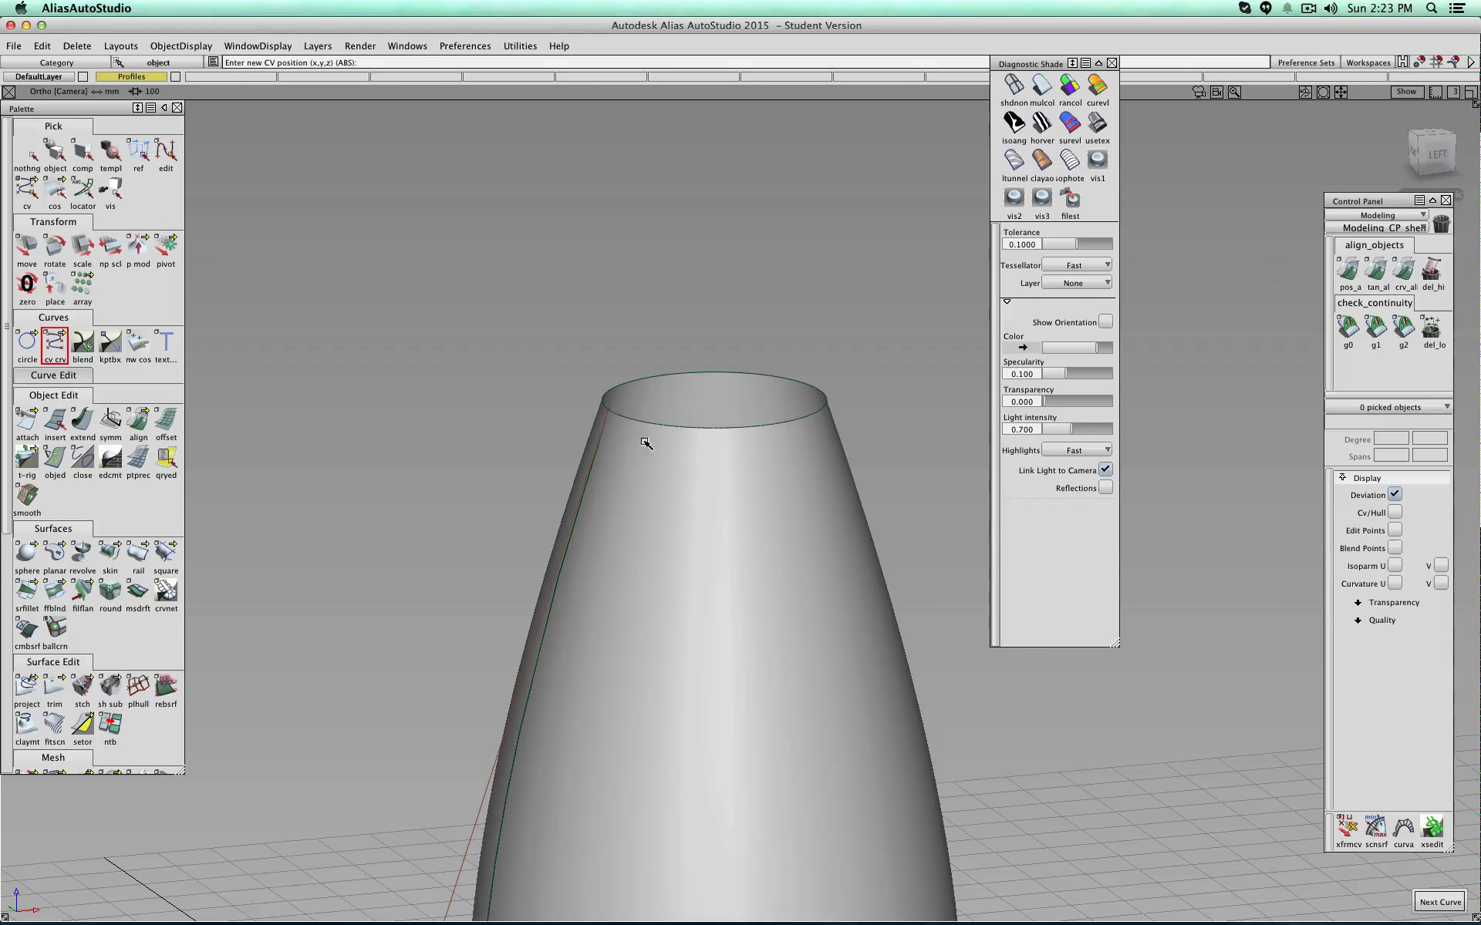
pyautogui.click(615, 428)
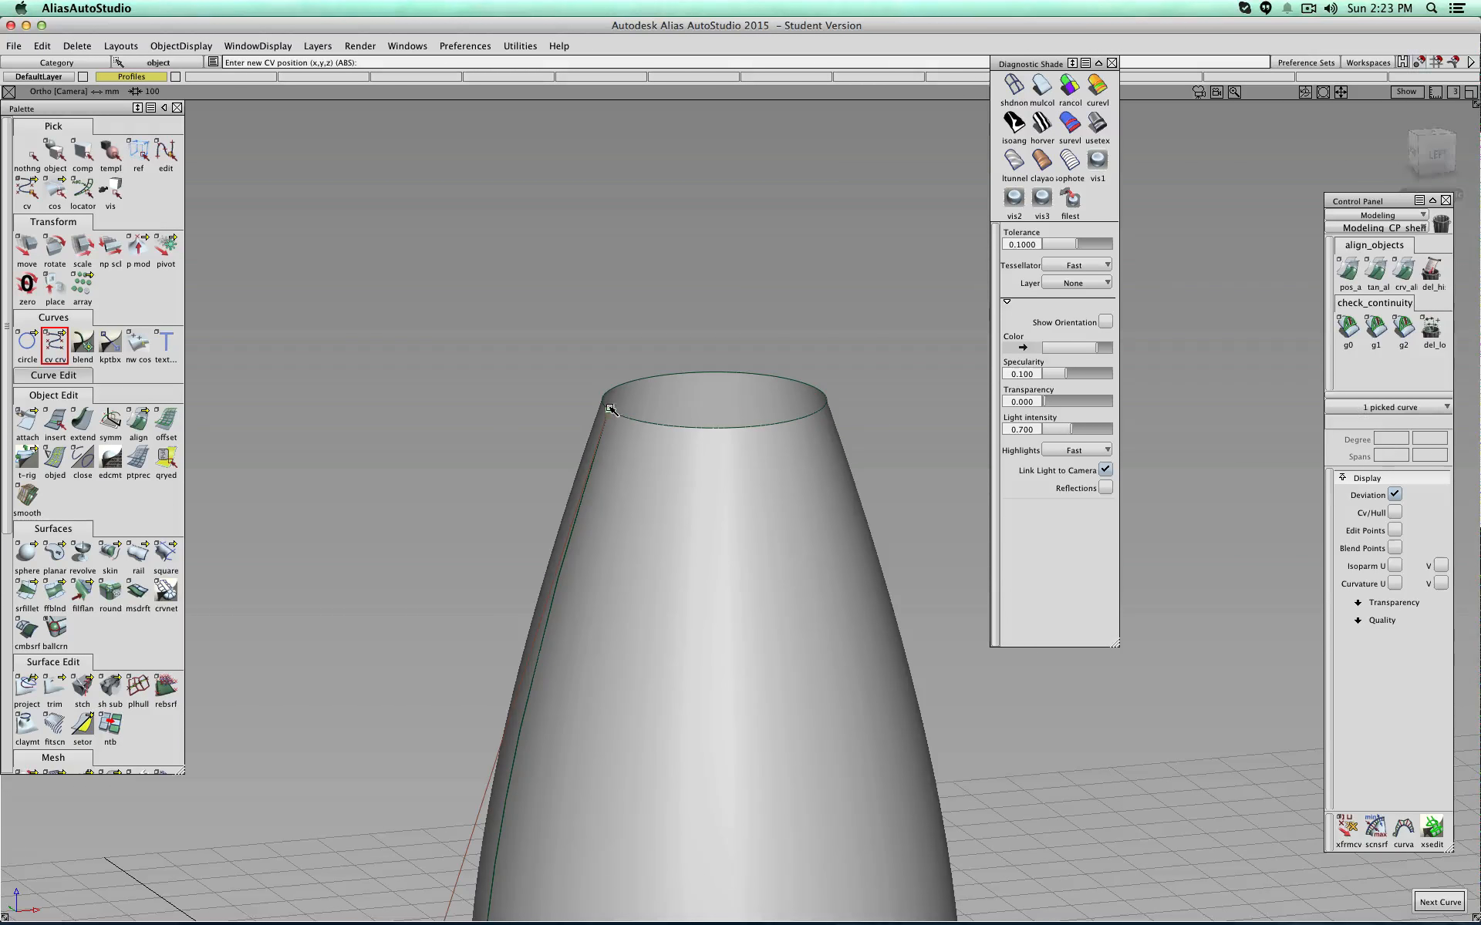
# Step: Place the cap profile's remaining CVs straight up from the rim and horizontally across to the centre axis, ending at 0, 0, 2000
pyautogui.keyDown('alt'); pyautogui.keyDown('shift'); pyautogui.moveTo(717, 347); pyautogui.dragTo(724, 317); pyautogui.keyUp('shift'); pyautogui.keyUp('alt')
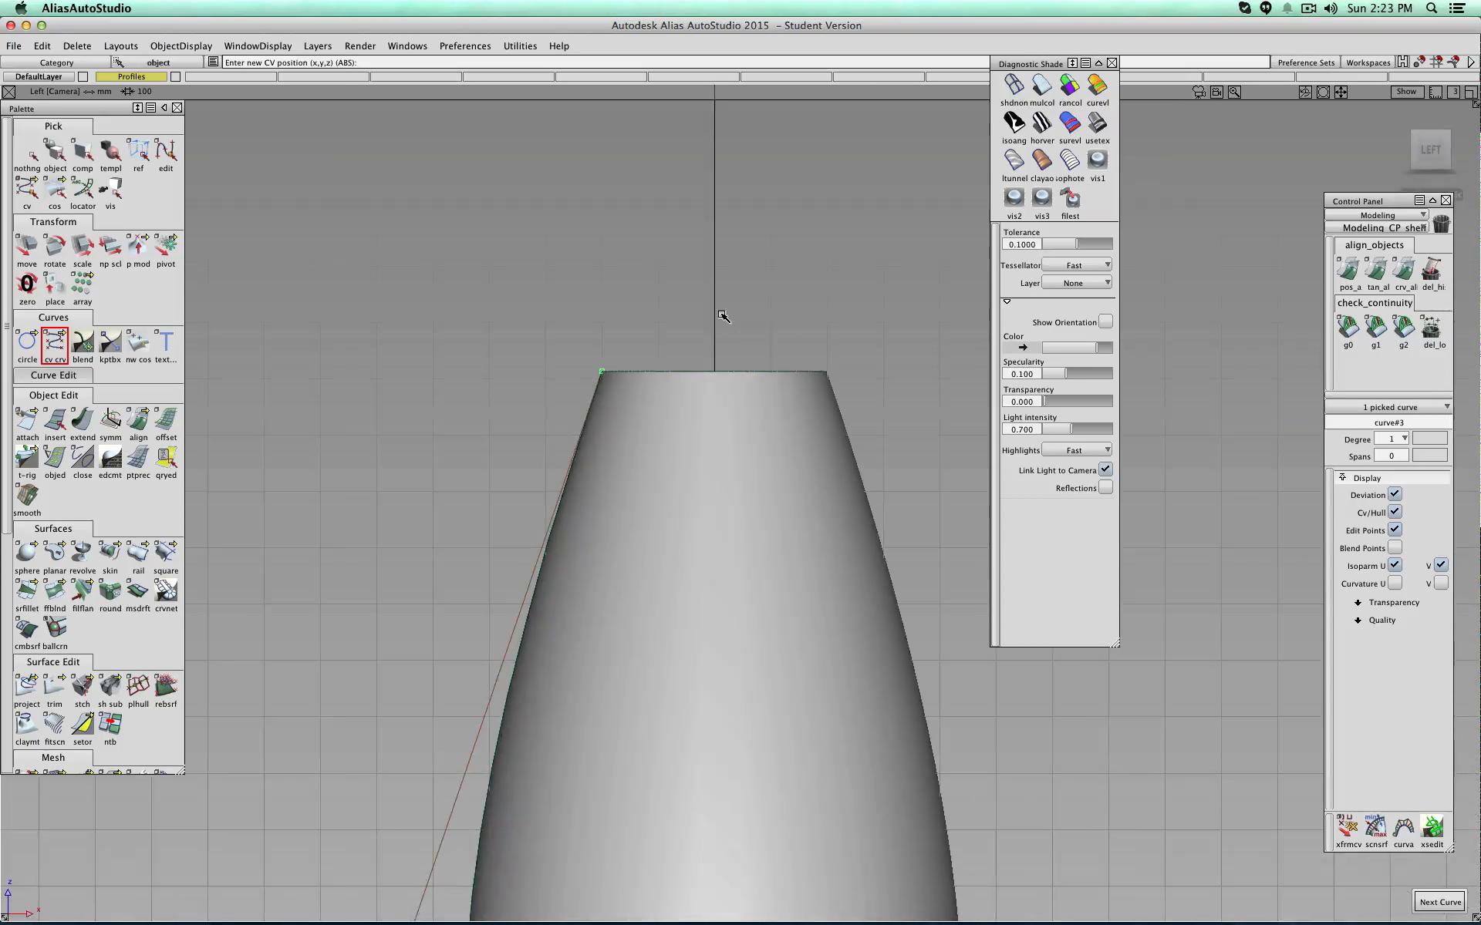
pyautogui.keyDown('alt'); pyautogui.keyDown('shift'); pyautogui.moveTo(638, 318); pyautogui.dragTo(654, 448, button='middle'); pyautogui.keyUp('shift'); pyautogui.keyUp('alt')
pyautogui.moveTo(630, 465); pyautogui.dragTo(628, 313)
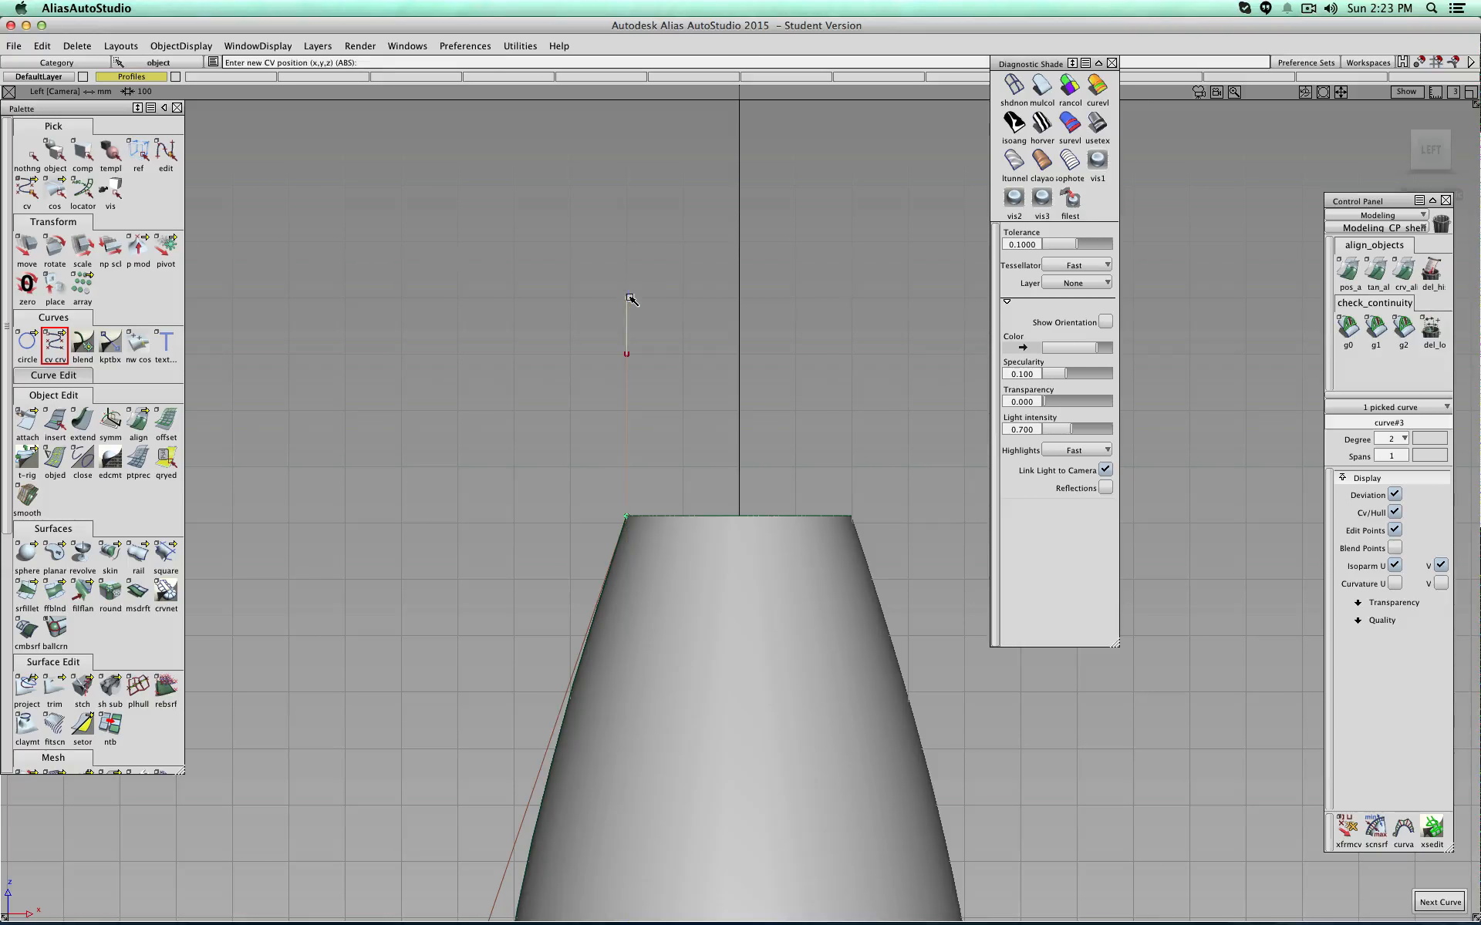
pyautogui.click(683, 298)
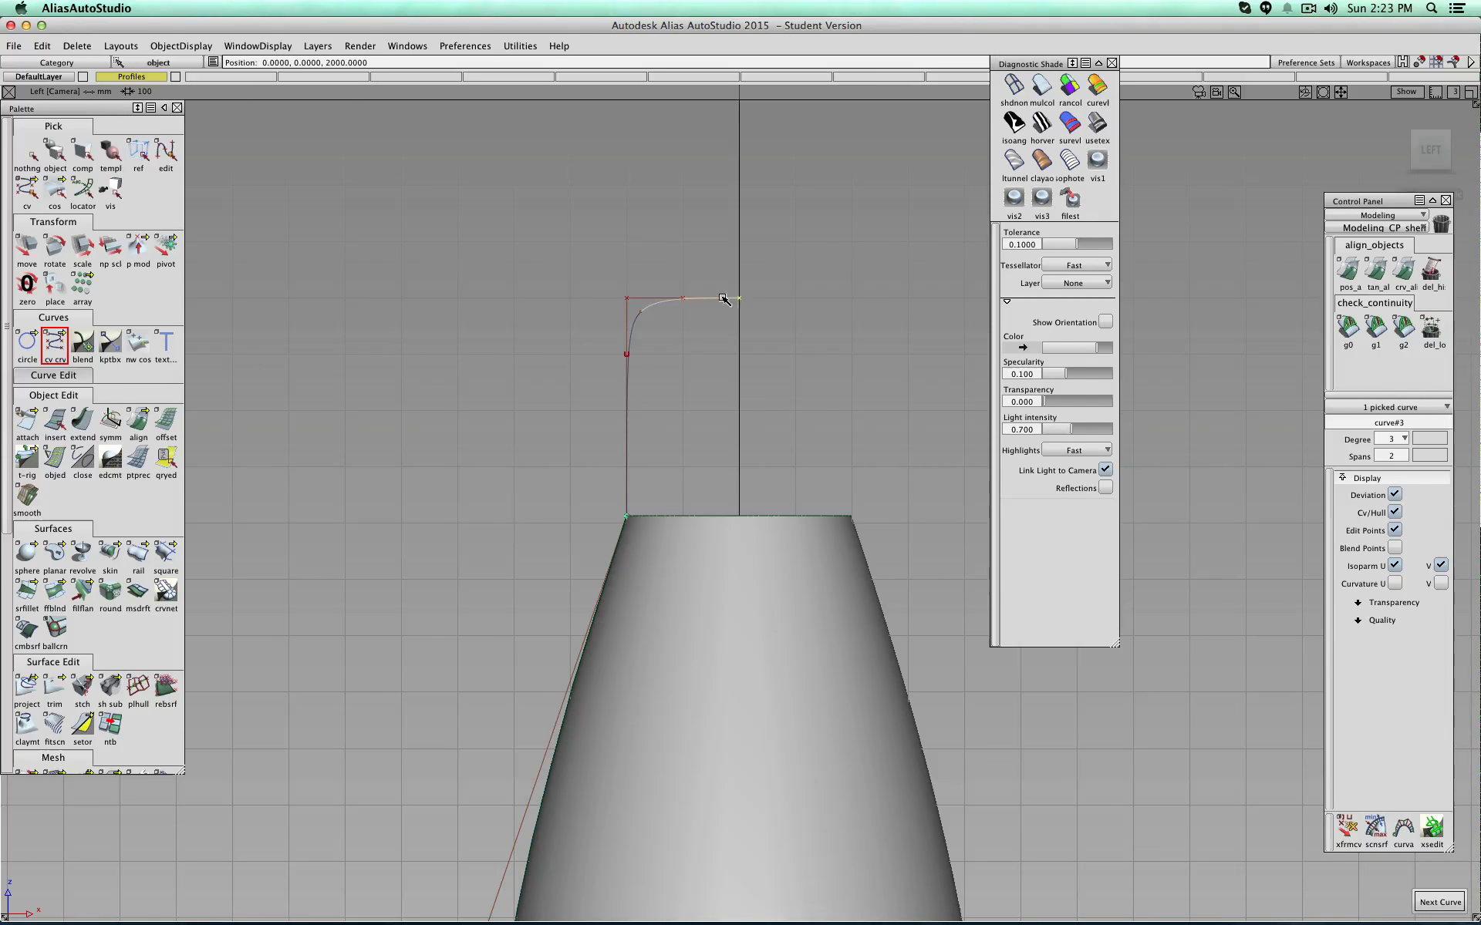
pyautogui.click(743, 298)
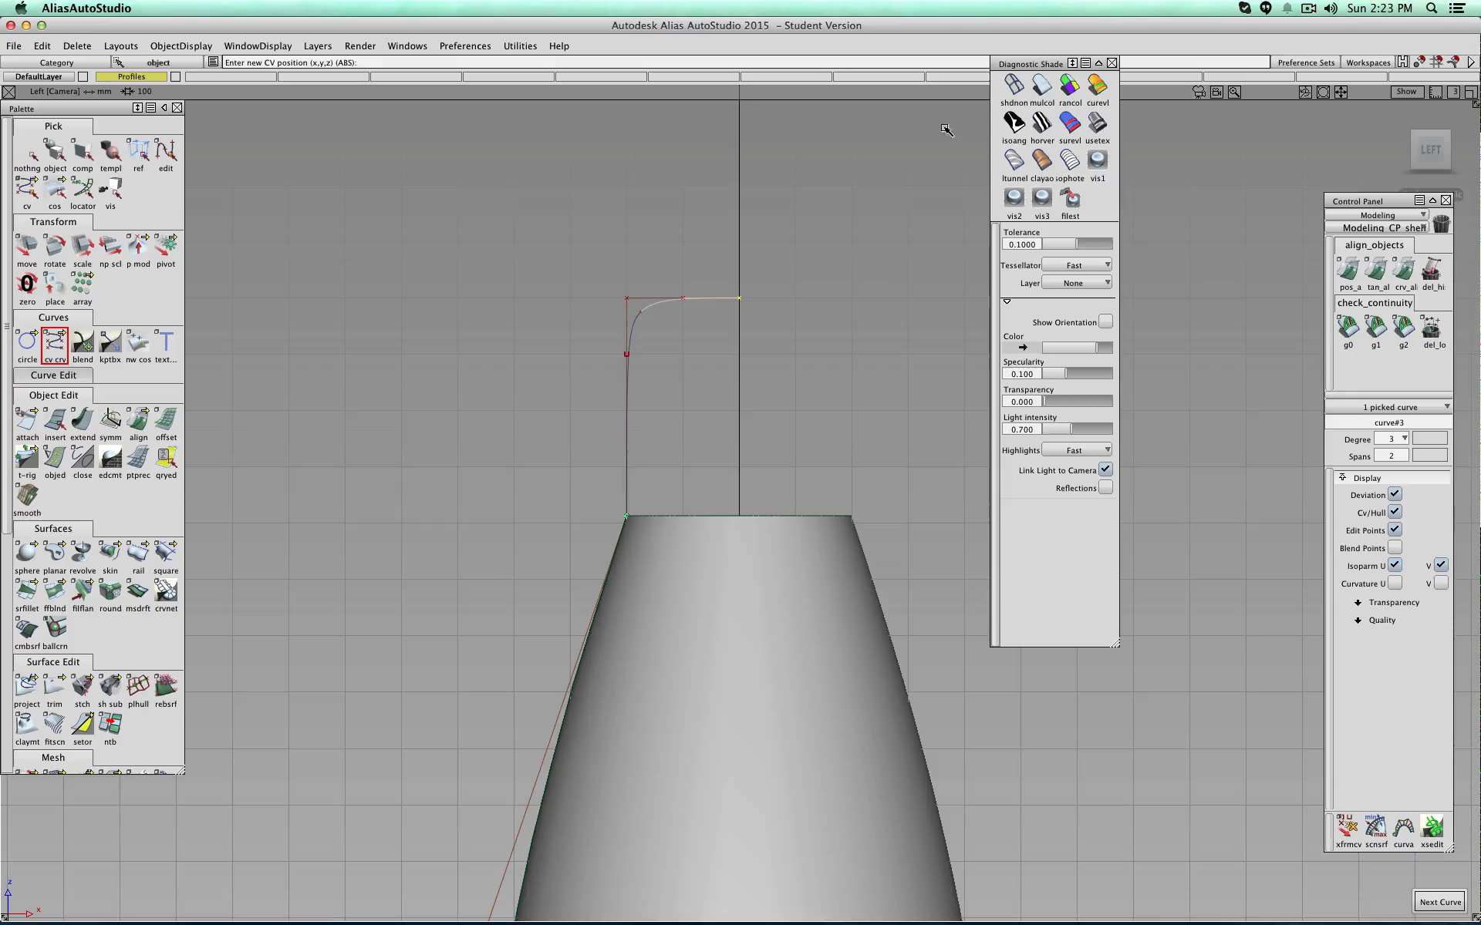
# Step: Rebuild the cap profile curve with degree 4 and 1 span, and accept the change
pyautogui.click(1406, 439)
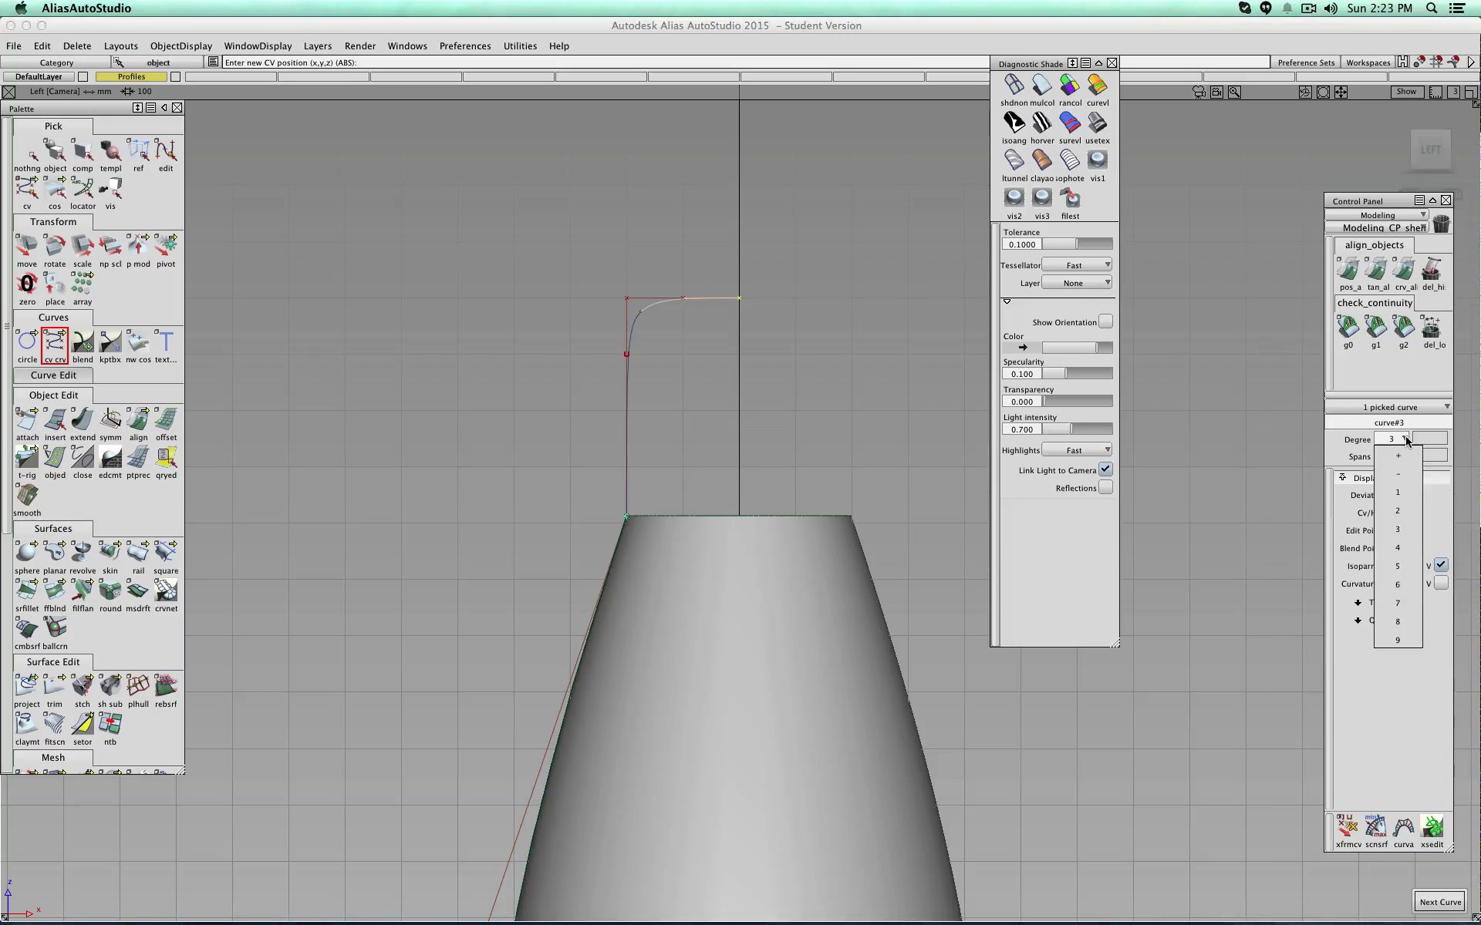
pyautogui.click(1415, 548)
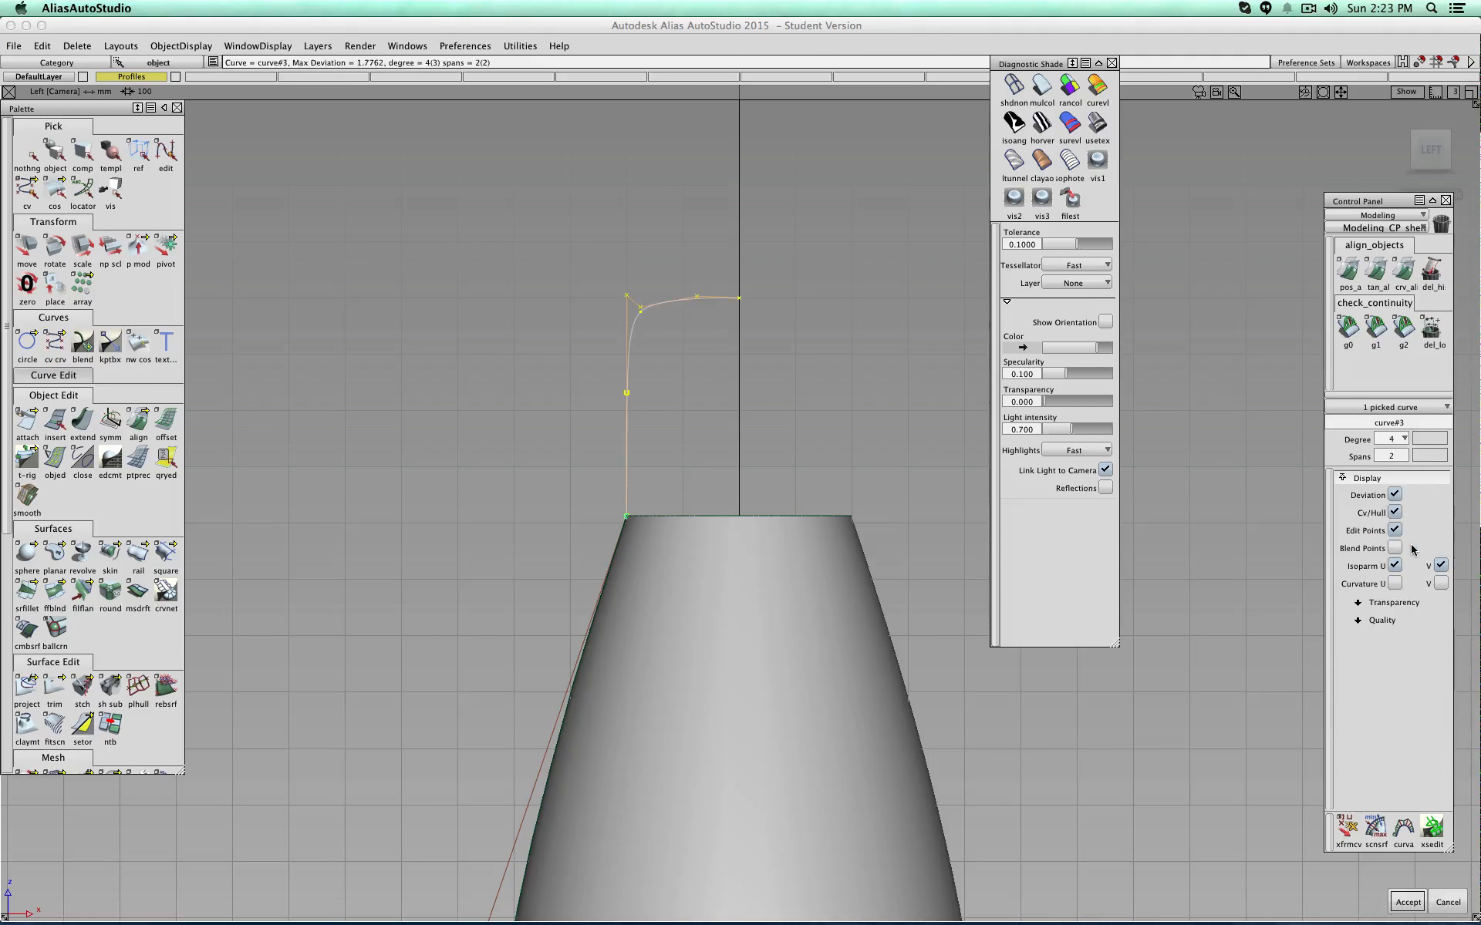
pyautogui.click(1405, 457)
pyautogui.click(1392, 478)
pyautogui.click(1409, 902)
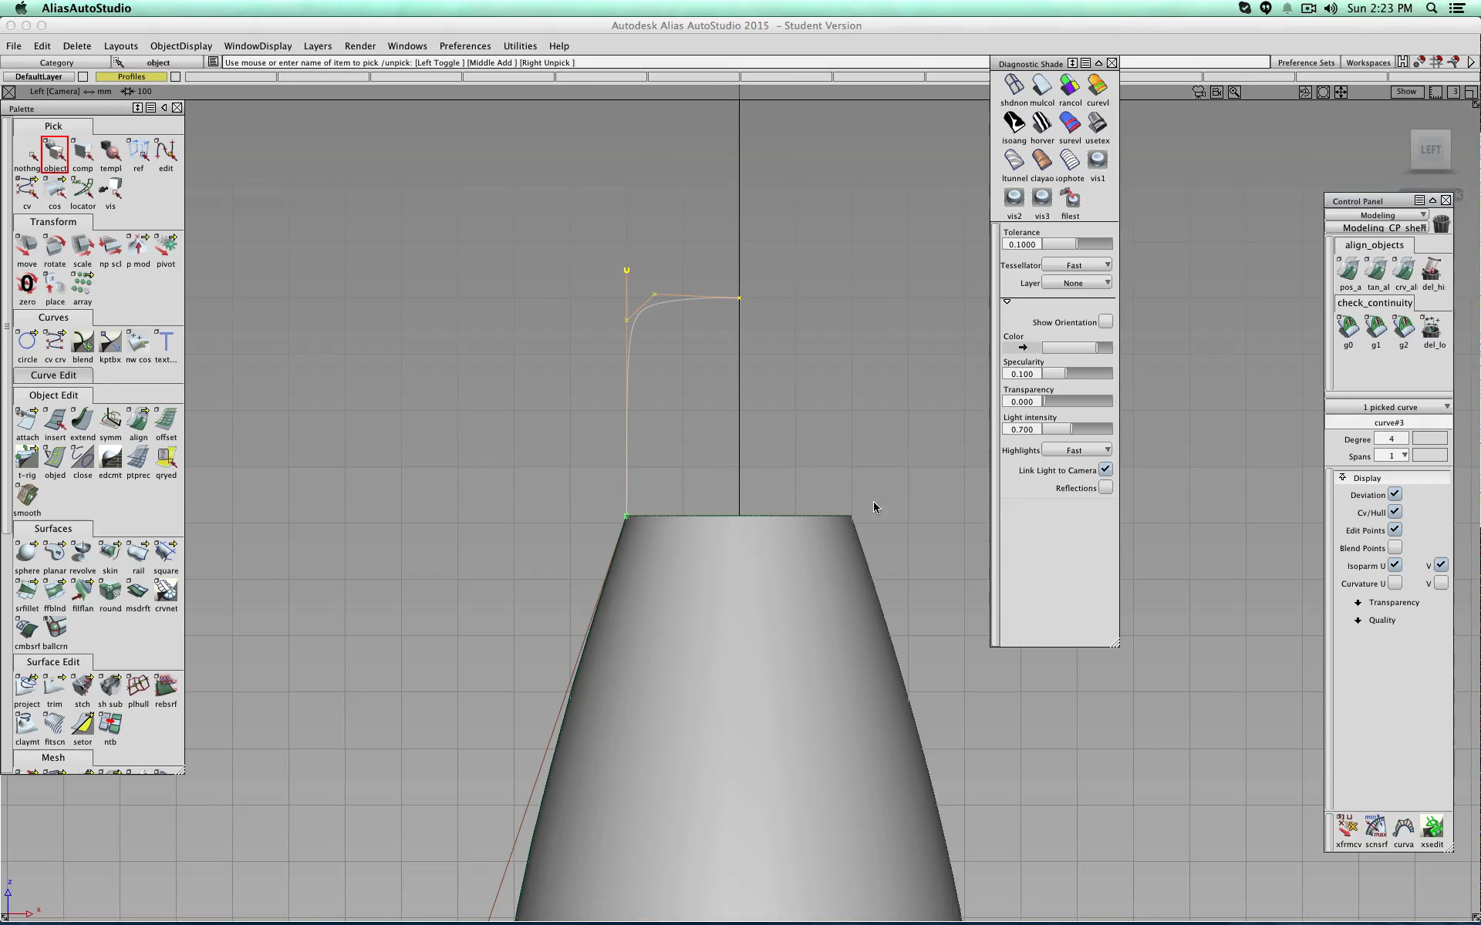
# Step: Rearrange the cap profile's inner CVs into a right-angled hull, vertical above the rim and horizontal toward the axis, and deselect them
pyautogui.click(27, 189)
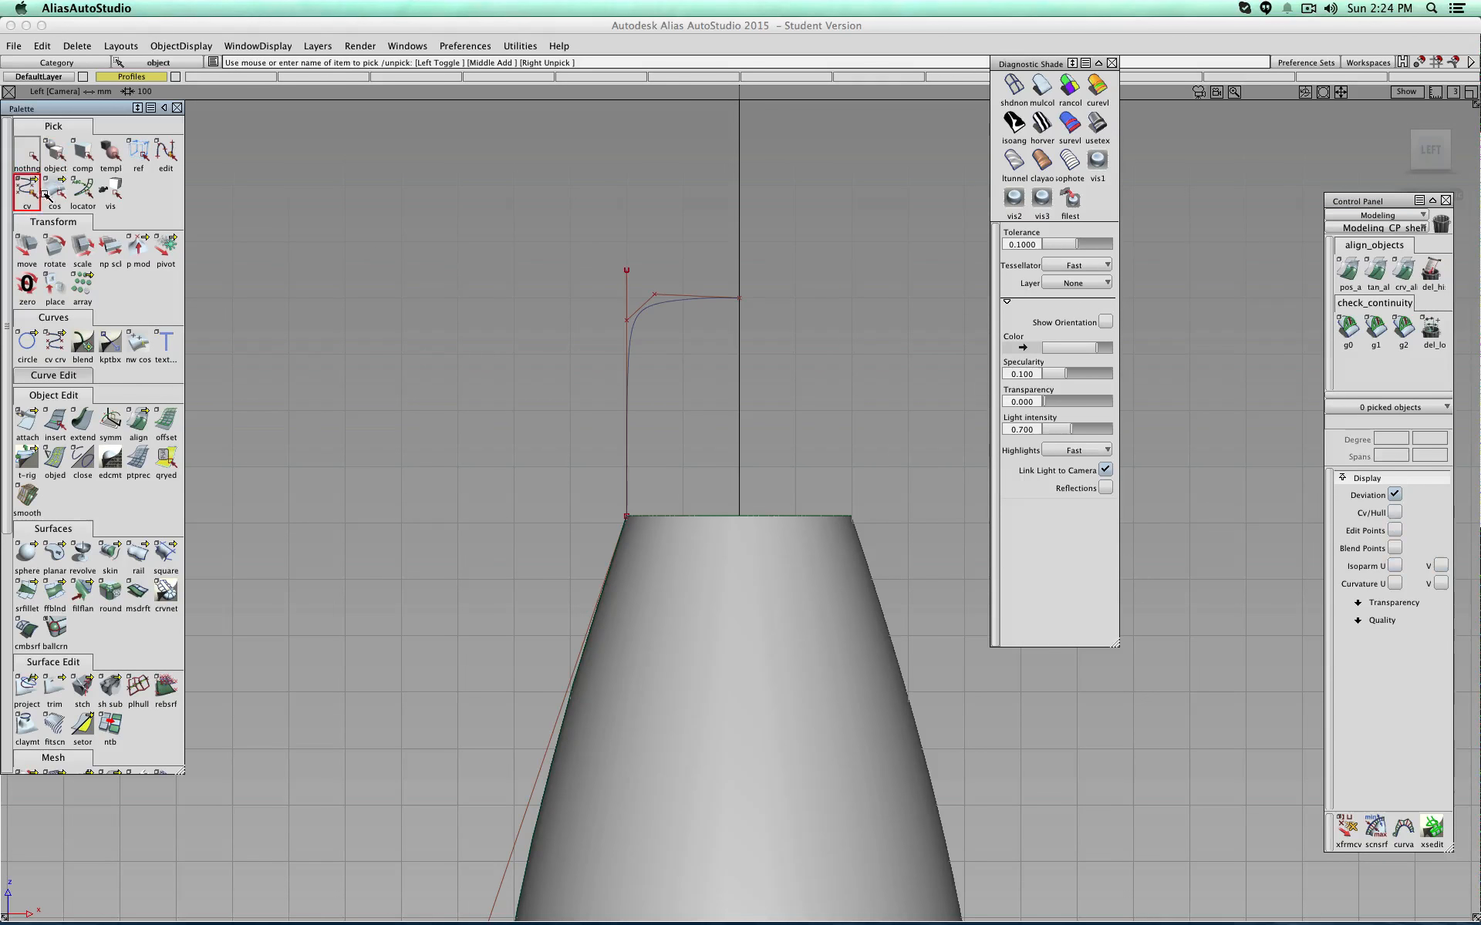
pyautogui.keyDown('ctrl'); pyautogui.keyDown('shift'); pyautogui.moveTo(564, 335); pyautogui.dragTo(566, 300, button='middle'); pyautogui.keyUp('shift'); pyautogui.keyUp('ctrl')
pyautogui.moveTo(569, 314); pyautogui.dragTo(450, 439)
pyautogui.moveTo(540, 378); pyautogui.dragTo(627, 401)
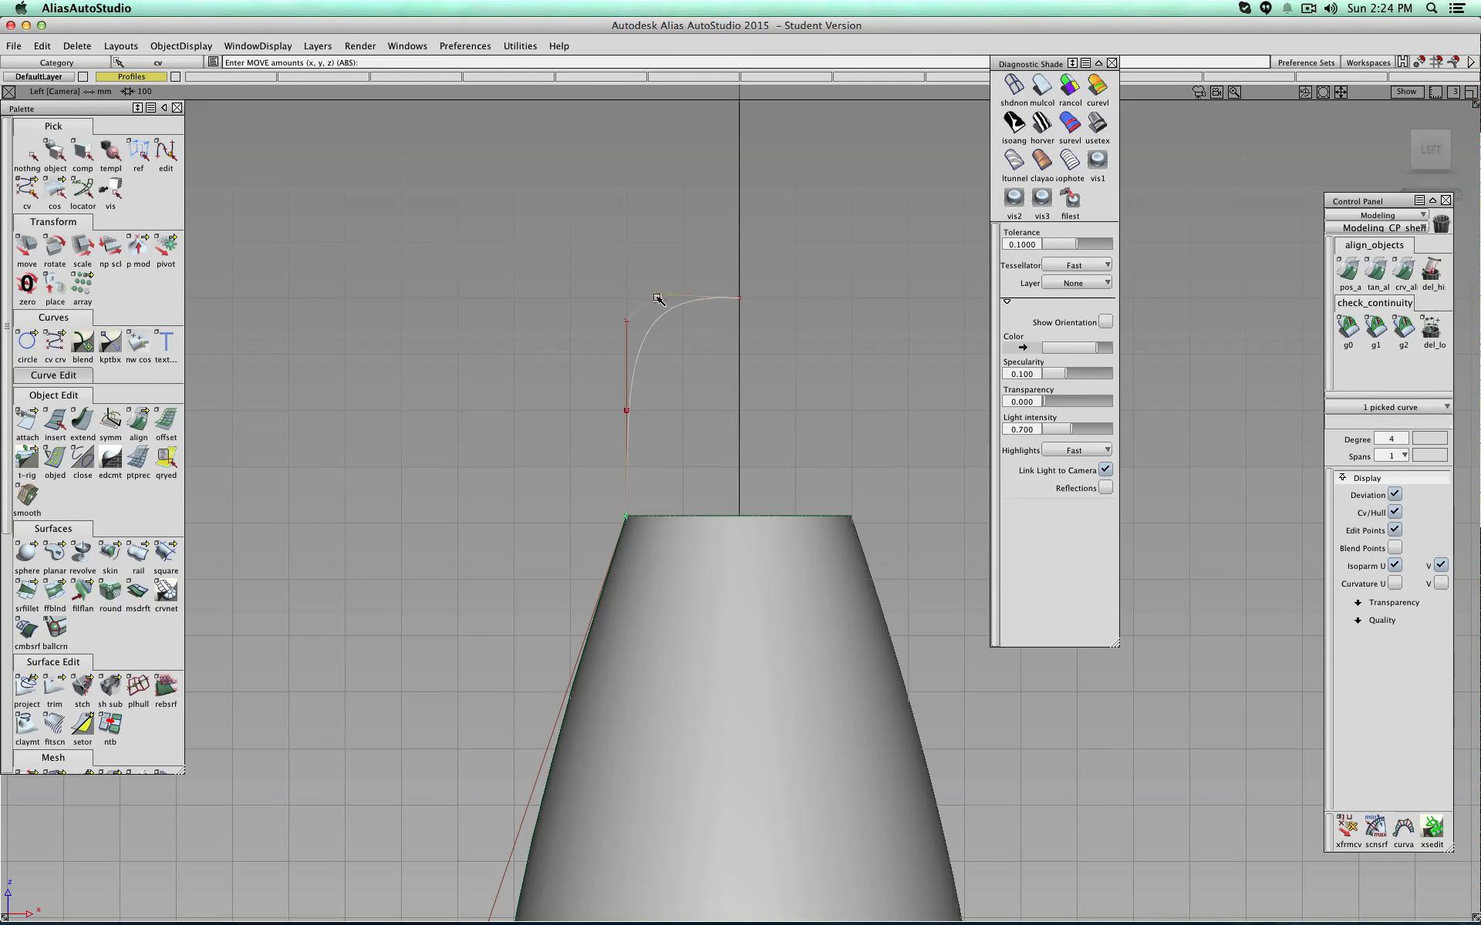
pyautogui.moveTo(657, 296); pyautogui.dragTo(628, 300)
pyautogui.moveTo(625, 410); pyautogui.dragTo(625, 354)
pyautogui.click(29, 155)
pyautogui.click(56, 153)
# Step: Select the cap profile curve and, in the left view, snap its pivot to the bottle's centre axis
pyautogui.keyDown('alt'); pyautogui.keyDown('shift'); pyautogui.moveTo(492, 287); pyautogui.dragTo(685, 396); pyautogui.keyUp('shift'); pyautogui.keyUp('alt')
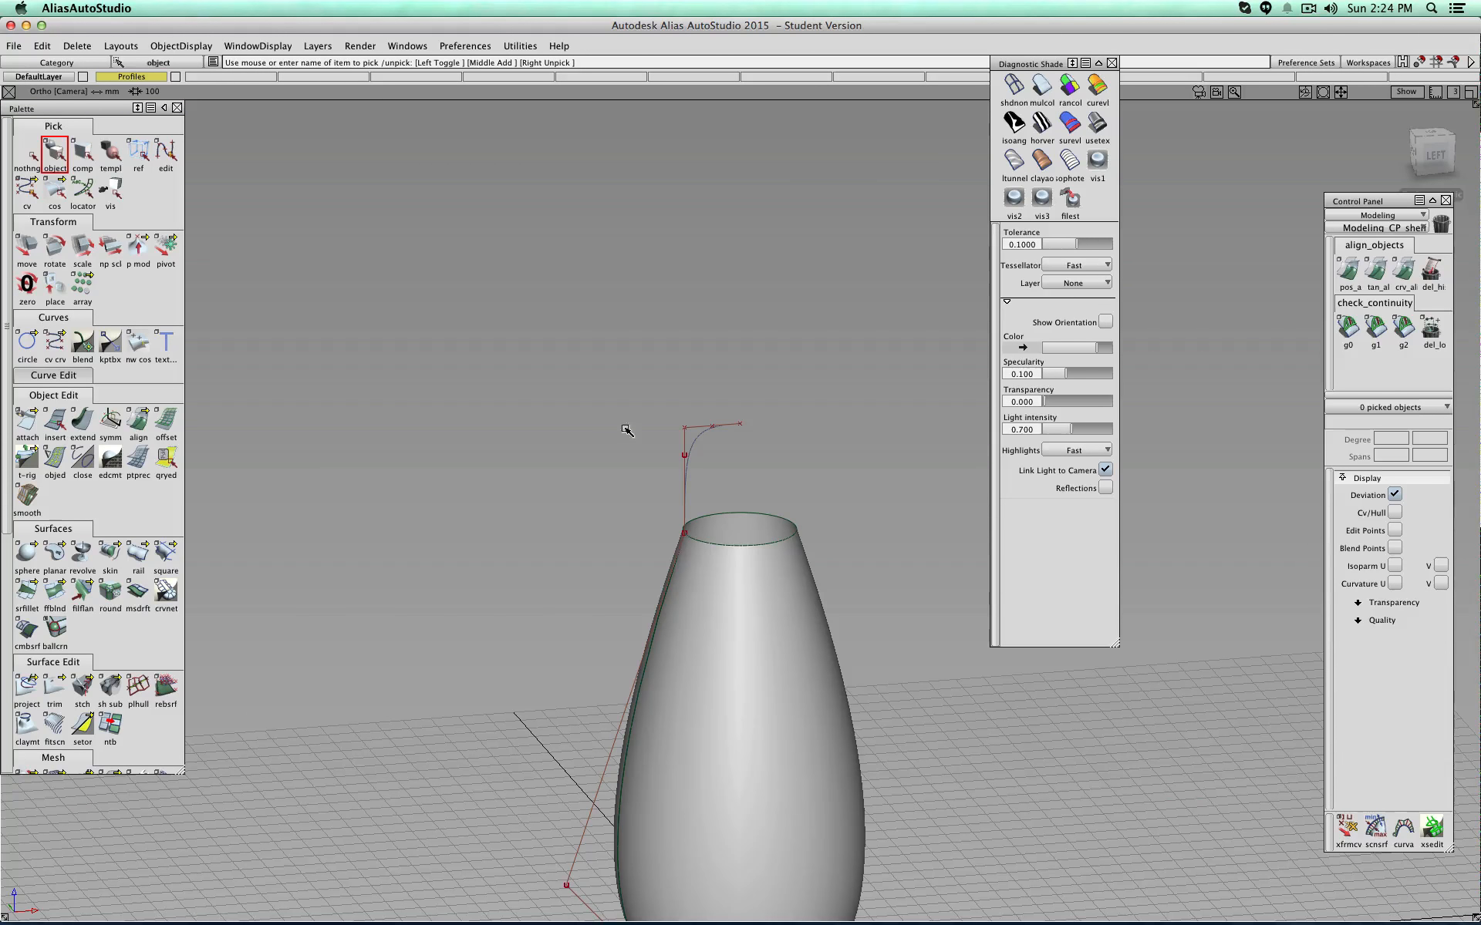
pyautogui.click(689, 442)
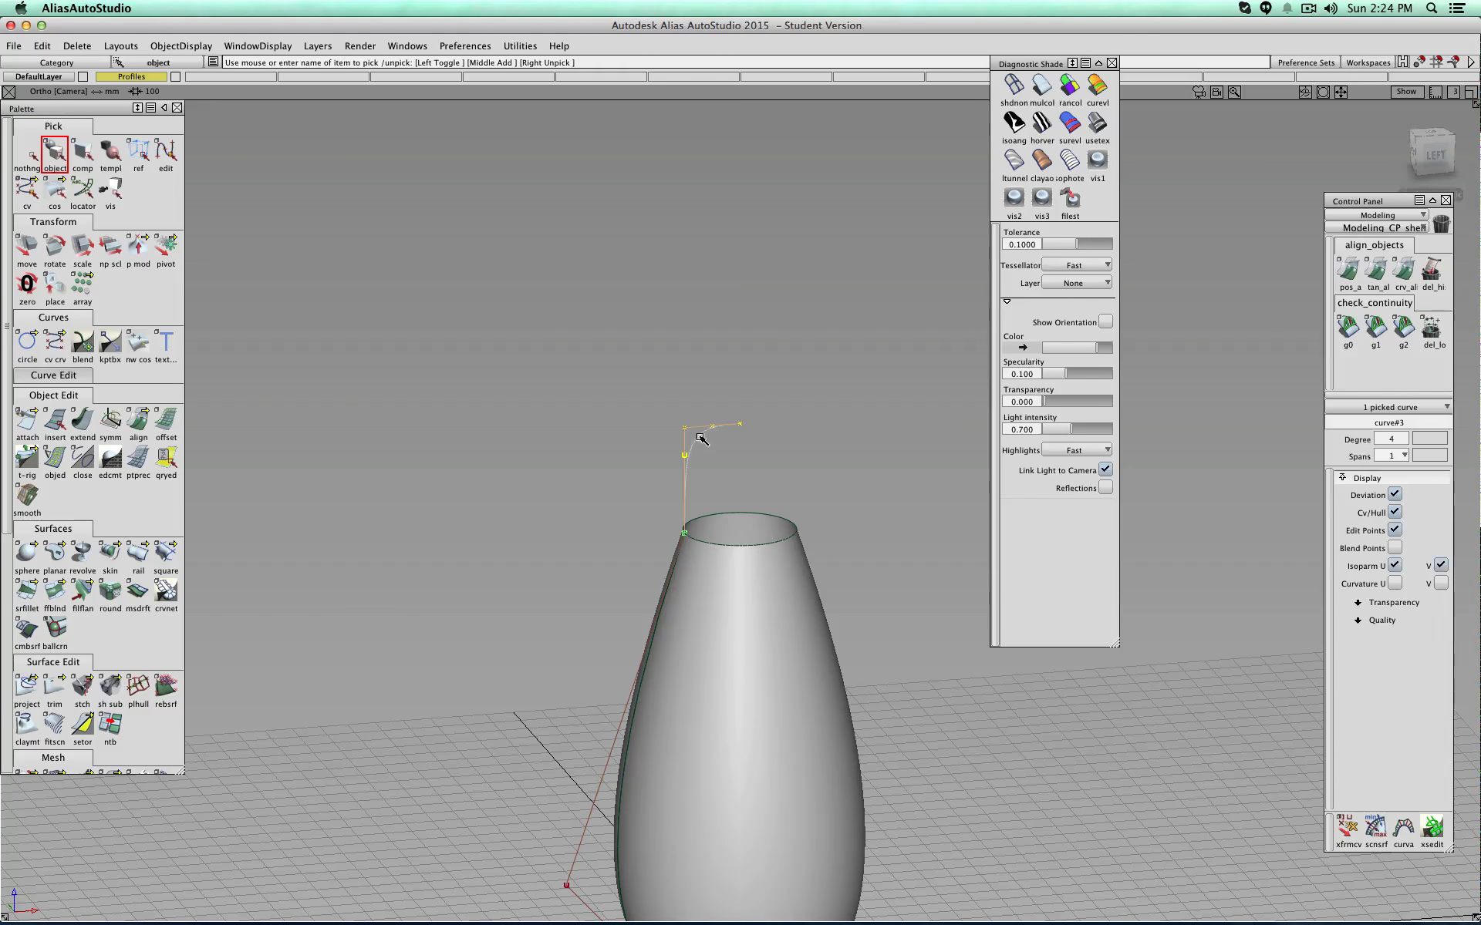
pyautogui.click(1433, 154)
pyautogui.click(166, 247)
pyautogui.keyDown('alt'); pyautogui.moveTo(648, 503); pyautogui.dragTo(751, 517); pyautogui.keyUp('alt')
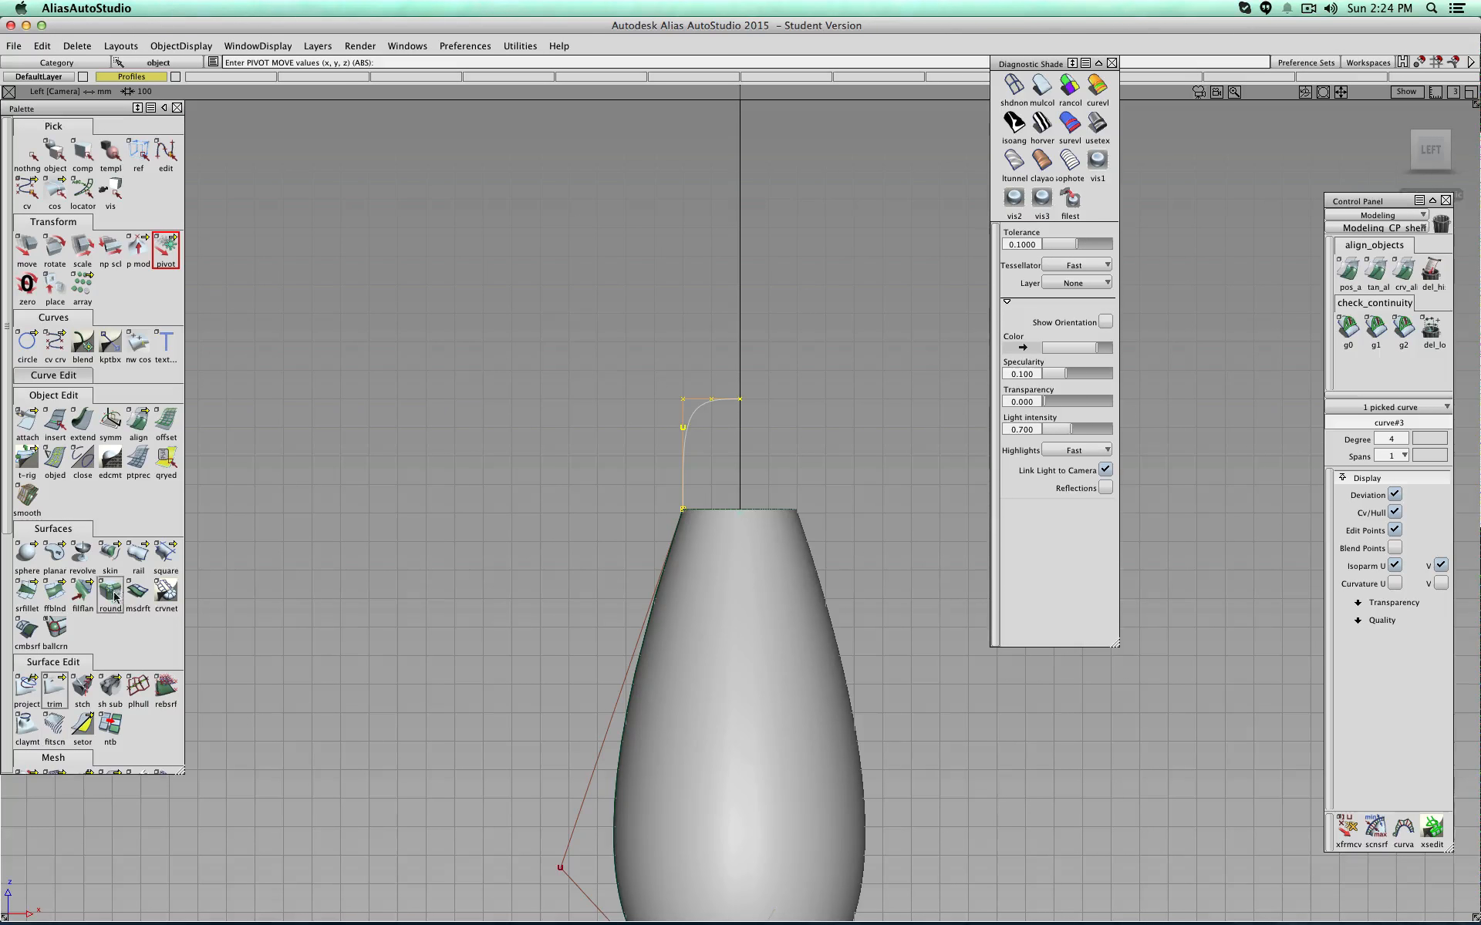
# Step: Revolve the cap profile curve around the centre axis and apply multi-color diagnostic shading to the cap
pyautogui.click(81, 554)
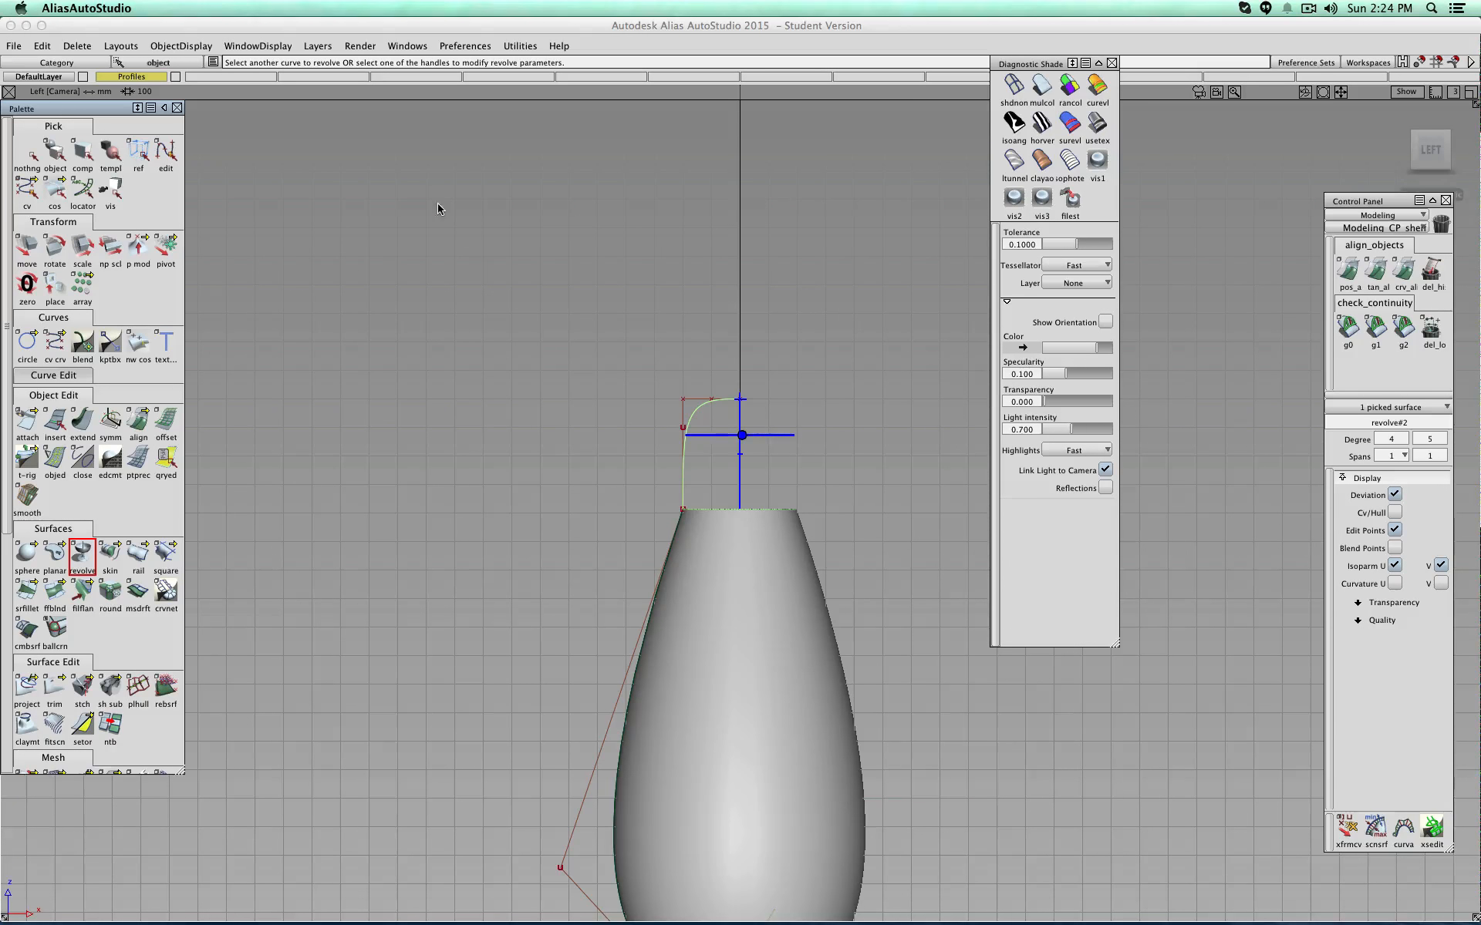
pyautogui.click(1041, 86)
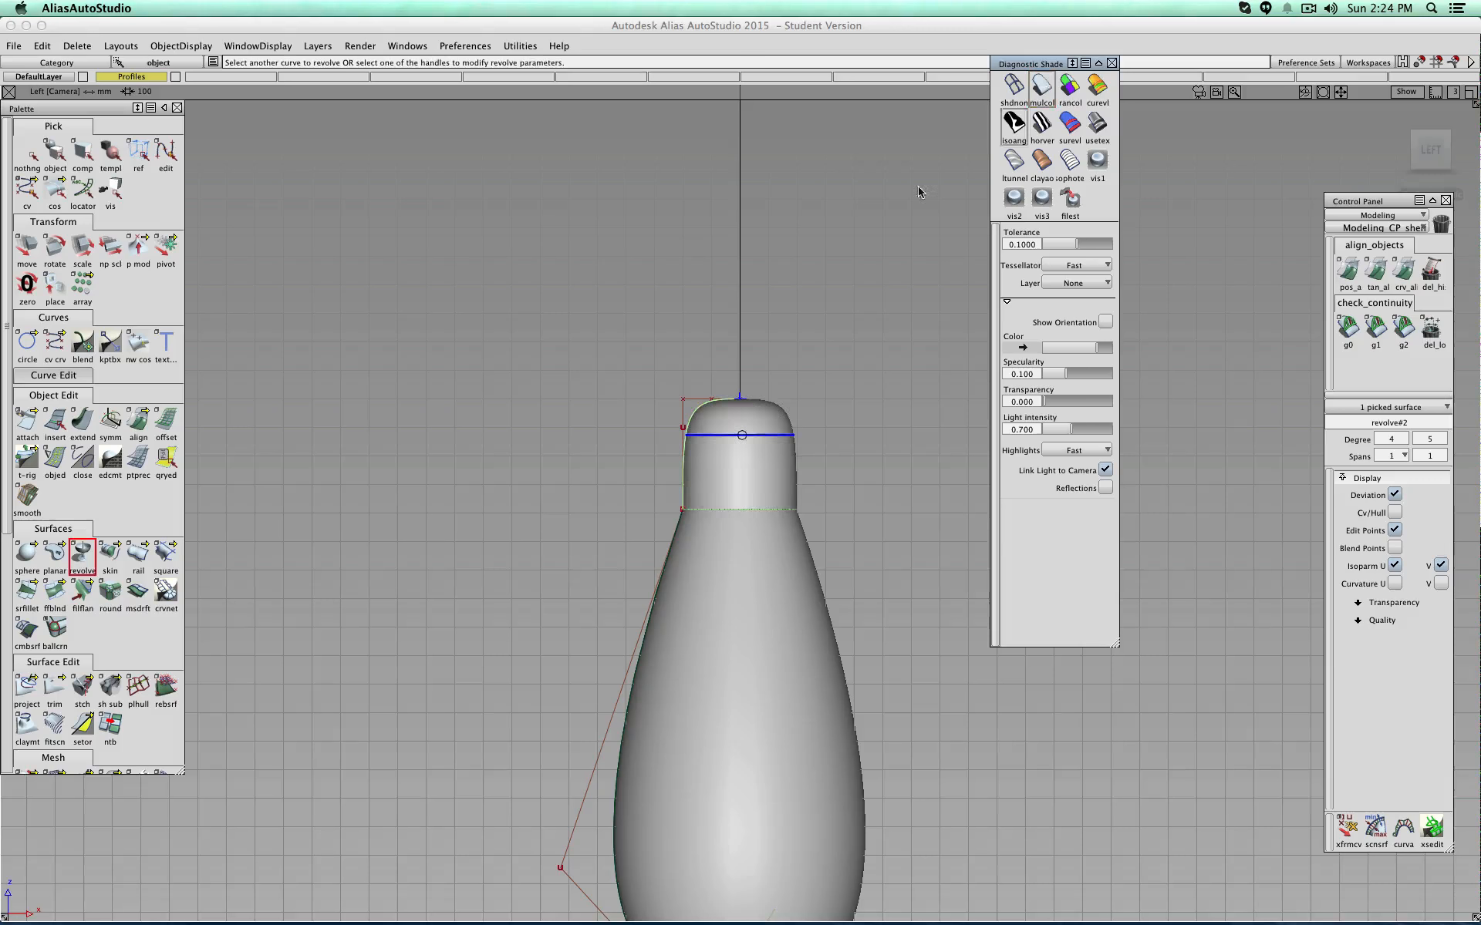
# Step: Tighten the cap's rounded shoulder by moving the inner top CV outward and the side CV upward, close to the corner CV
pyautogui.scroll(5, 704, 344)
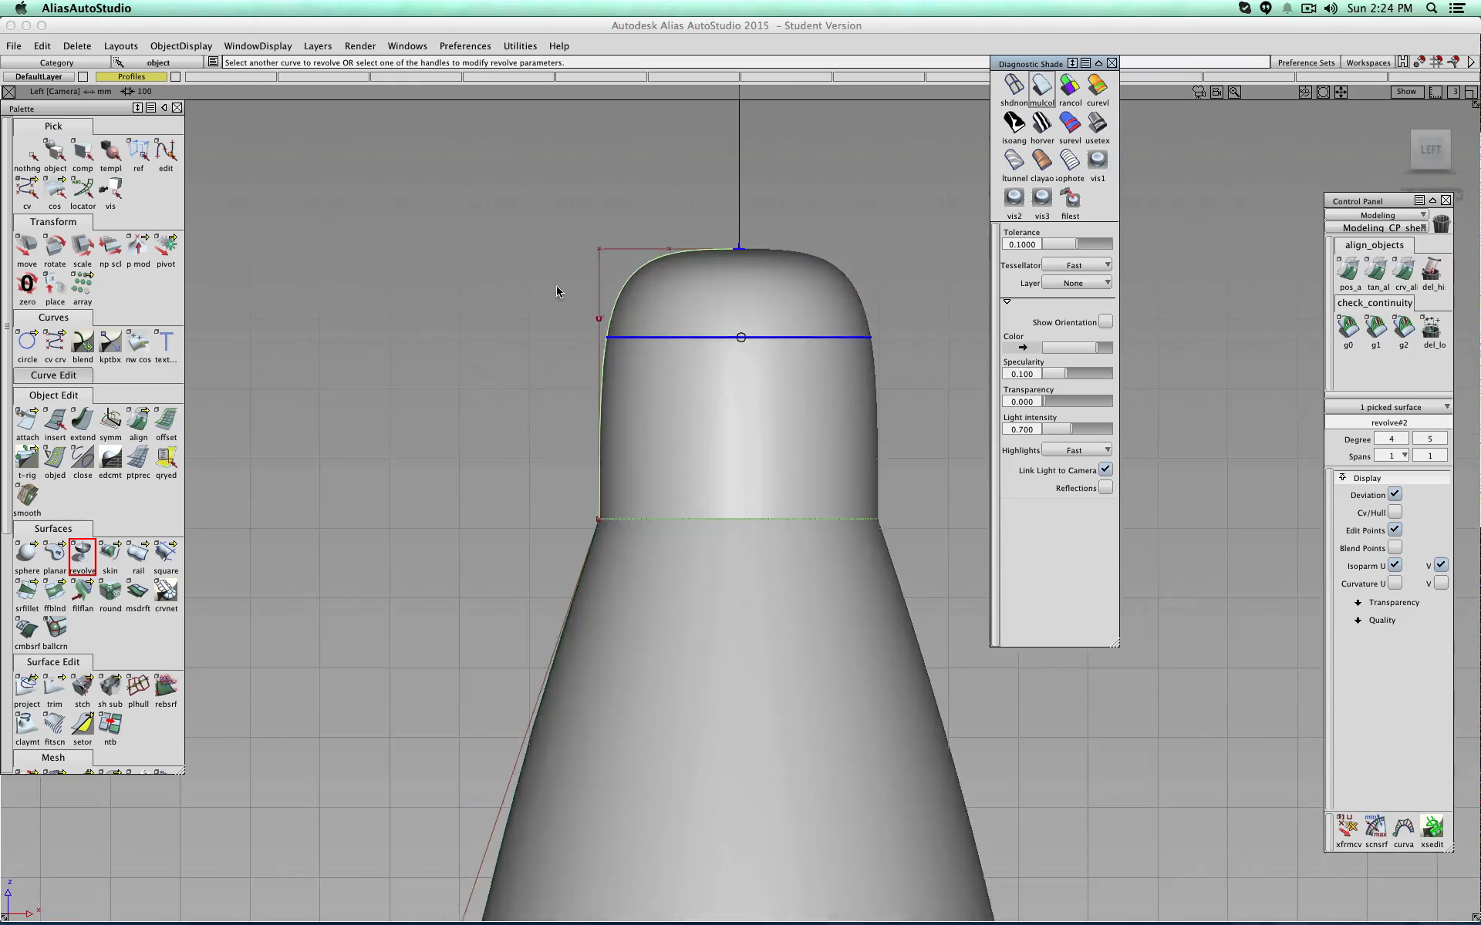
pyautogui.keyDown('ctrl'); pyautogui.keyDown('shift'); pyautogui.moveTo(538, 400); pyautogui.dragTo(536, 359); pyautogui.keyUp('shift'); pyautogui.keyUp('ctrl')
pyautogui.keyDown('ctrl'); pyautogui.keyDown('shift'); pyautogui.moveTo(674, 347); pyautogui.dragTo(698, 318); pyautogui.keyUp('shift'); pyautogui.keyUp('ctrl')
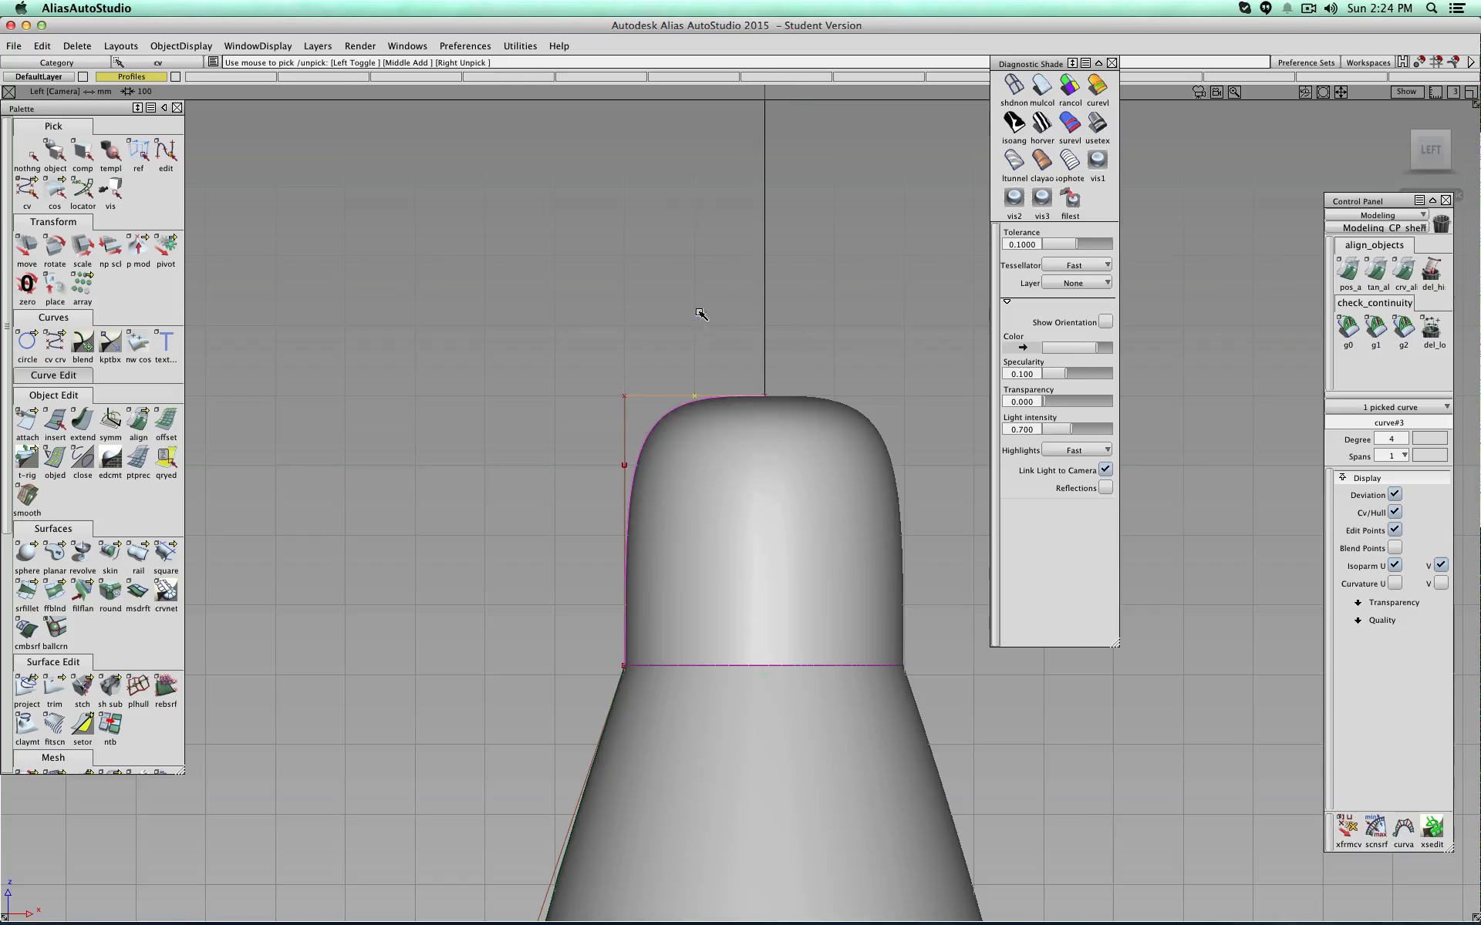
pyautogui.moveTo(730, 364); pyautogui.dragTo(647, 364, button='middle')
pyautogui.click(626, 465)
pyautogui.moveTo(577, 515); pyautogui.dragTo(575, 452, button='right')
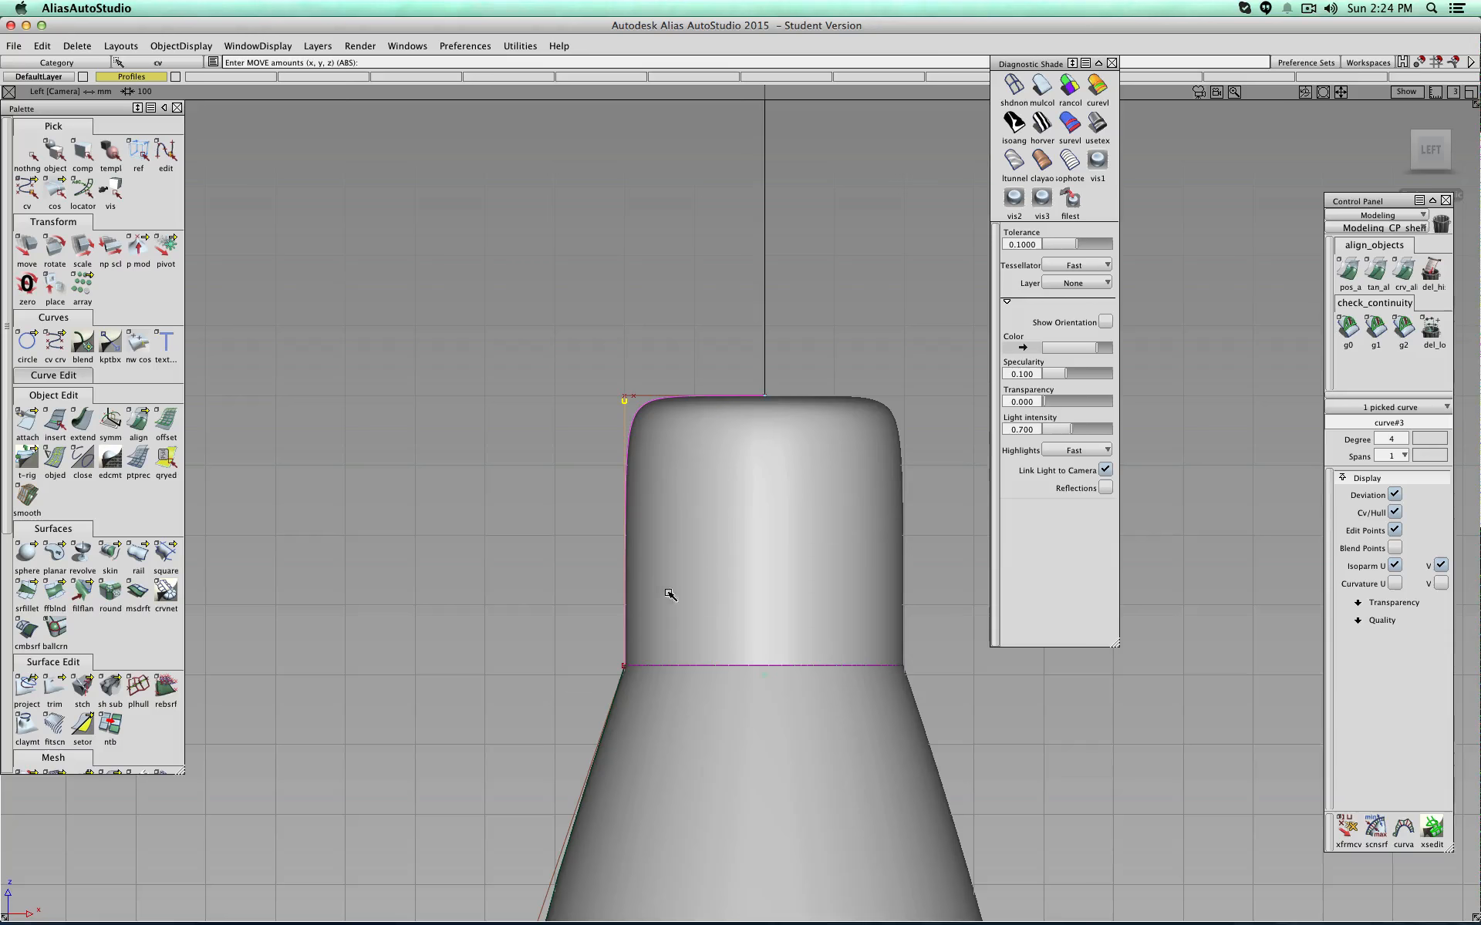
pyautogui.click(635, 397)
pyautogui.press('super+z')
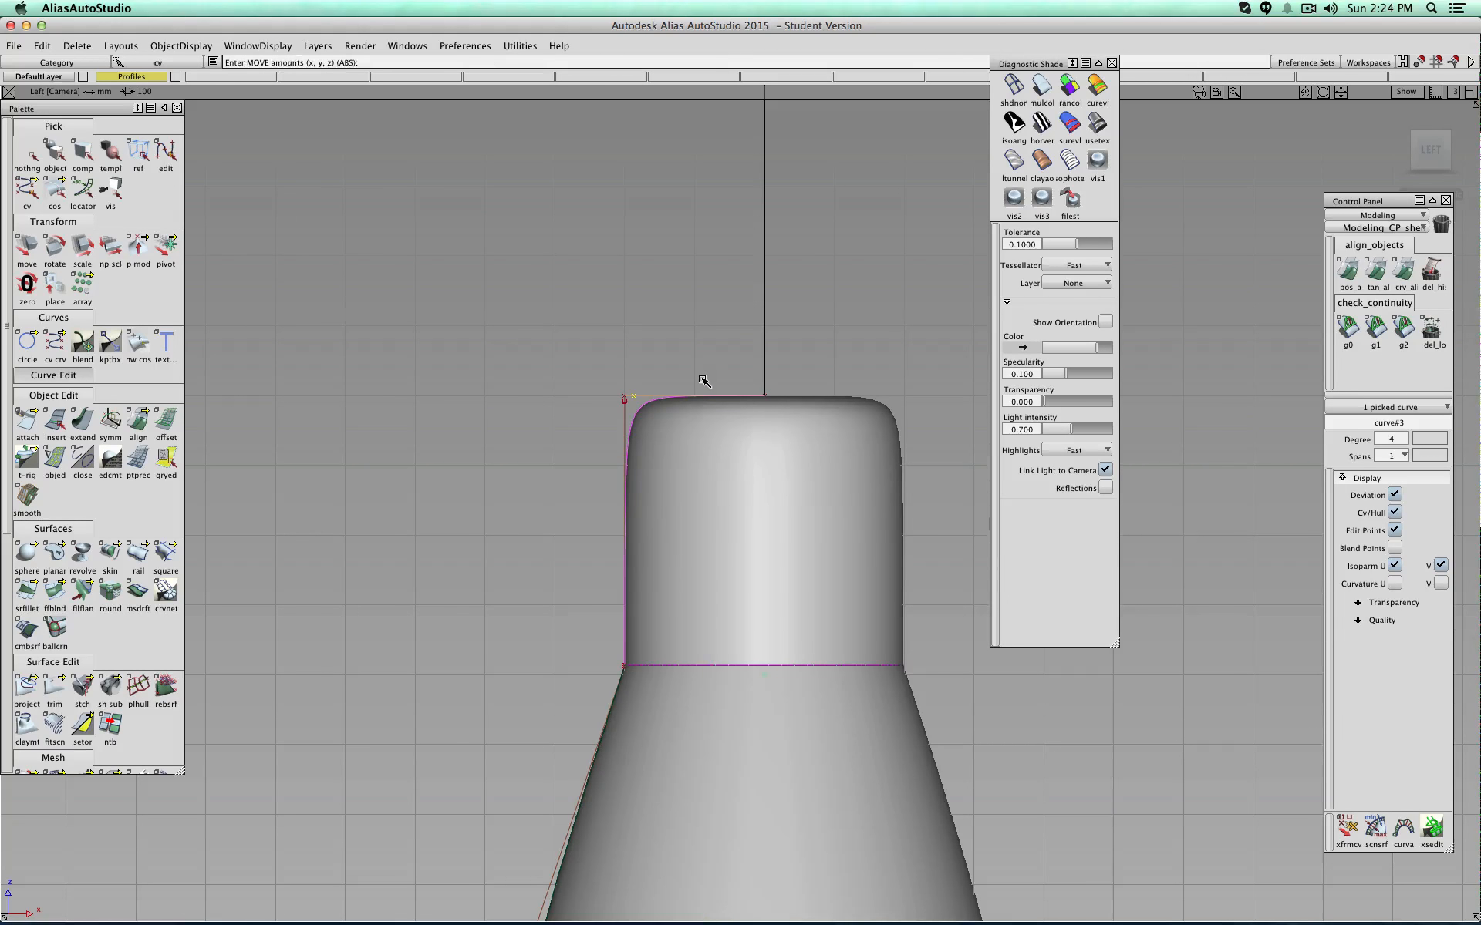
# Step: Try raising the cap profile curve to degree 6 and move its side CV up toward the shoulder
pyautogui.click(1404, 440)
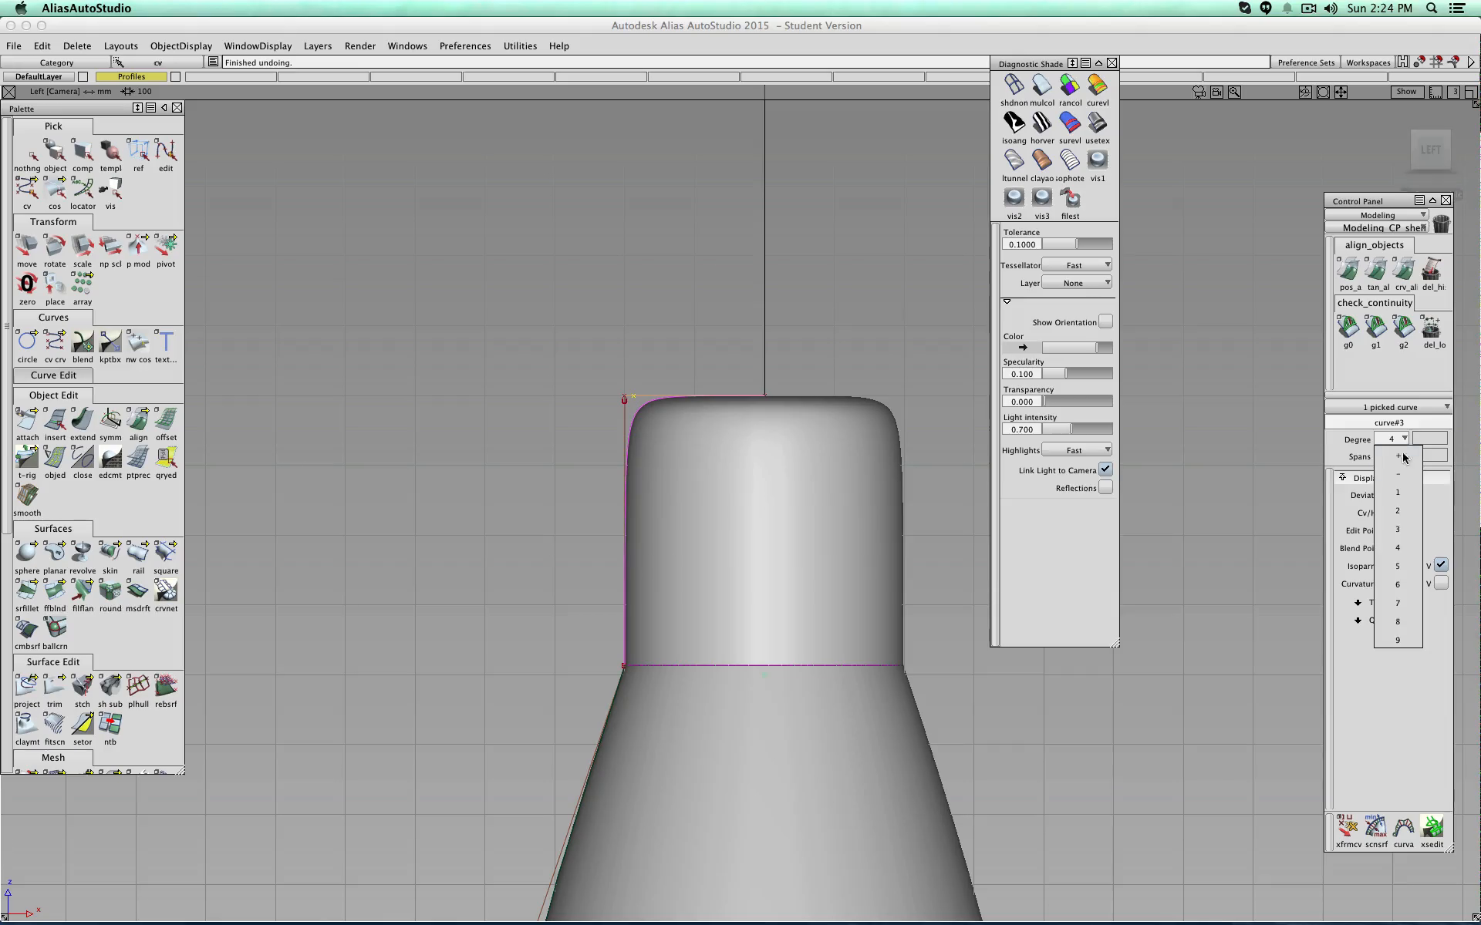
pyautogui.click(1398, 584)
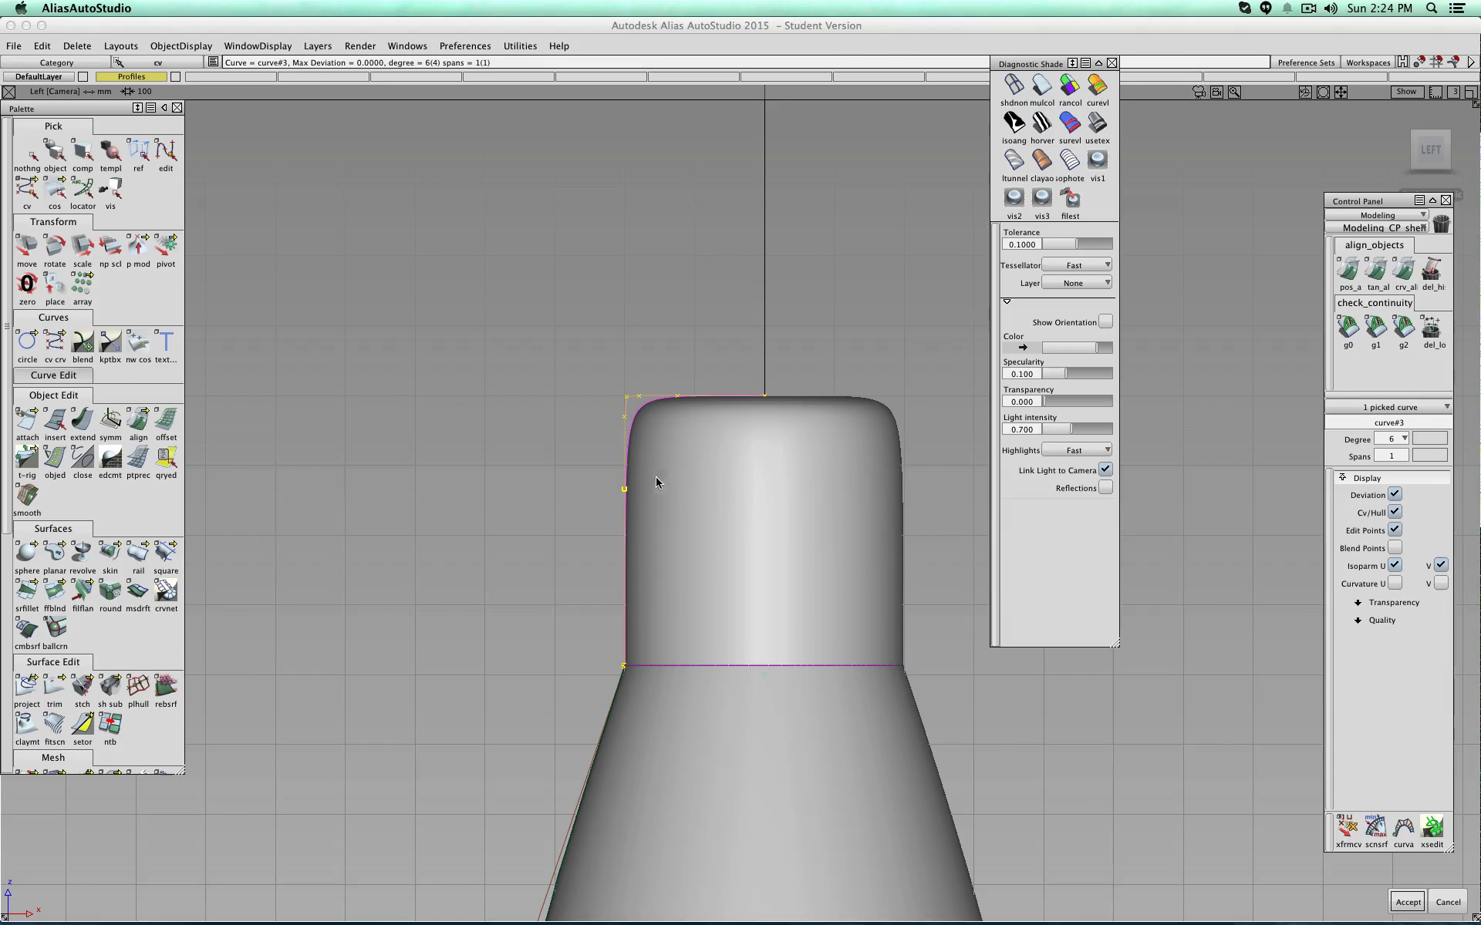
pyautogui.click(1408, 903)
pyautogui.keyDown('ctrl'); pyautogui.keyDown('shift'); pyautogui.moveTo(527, 467); pyautogui.dragTo(586, 449); pyautogui.keyUp('shift'); pyautogui.keyUp('ctrl')
pyautogui.click(624, 491)
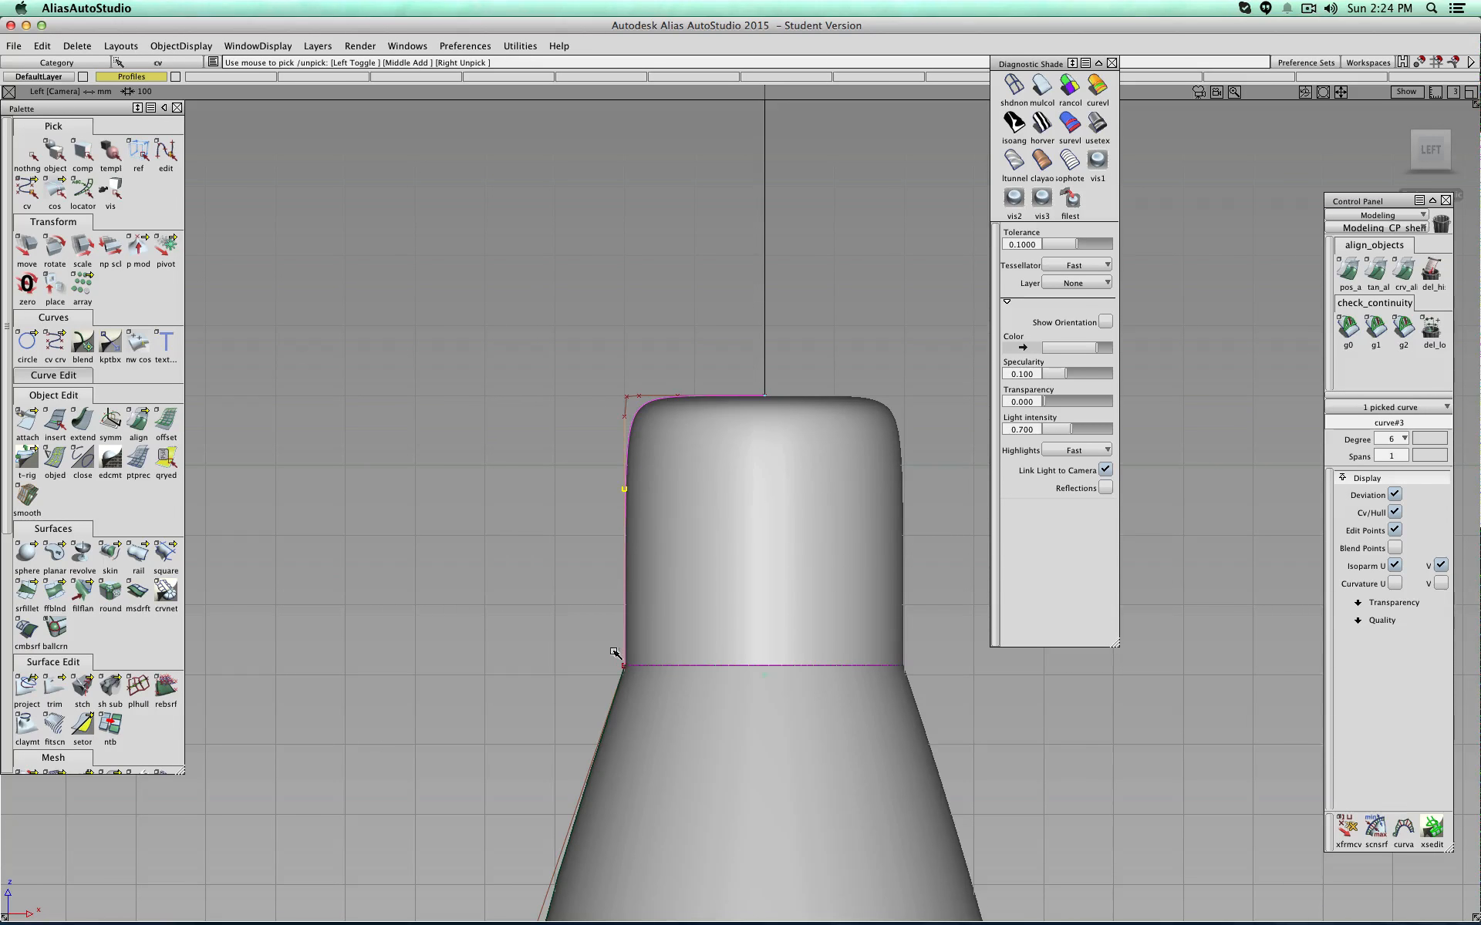
pyautogui.keyDown('ctrl'); pyautogui.keyDown('shift'); pyautogui.moveTo(574, 569); pyautogui.dragTo(577, 490); pyautogui.keyUp('shift'); pyautogui.keyUp('ctrl')
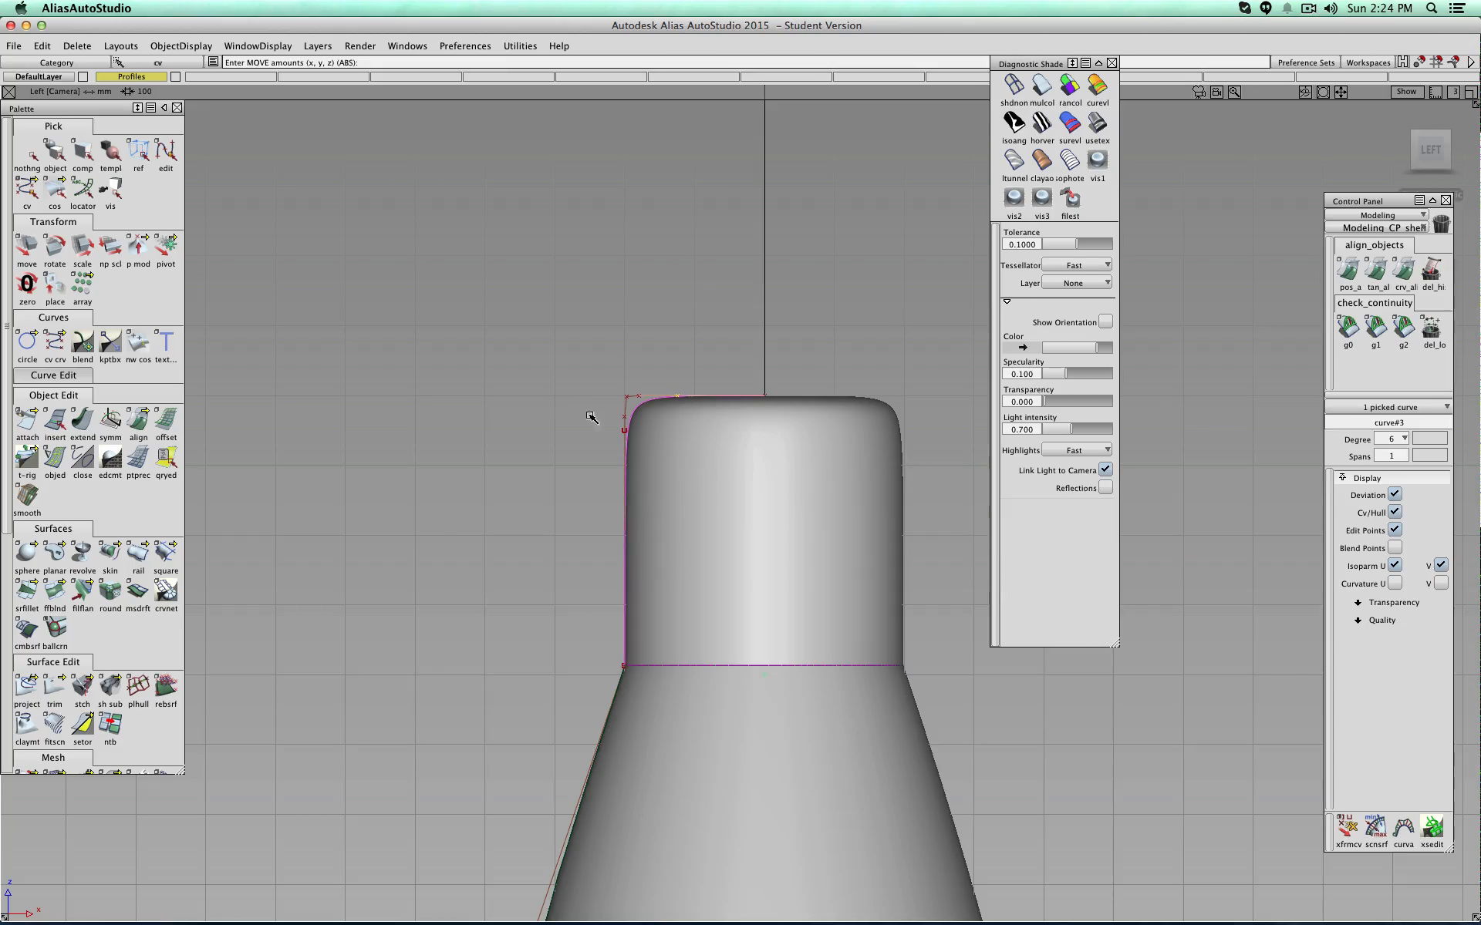
# Step: Try tightening the cap's shoulder by gathering the top, corner and side CVs of the degree 6 profile close to the corner
pyautogui.scroll(6, 588, 414)
pyautogui.scroll(2, 775, 488)
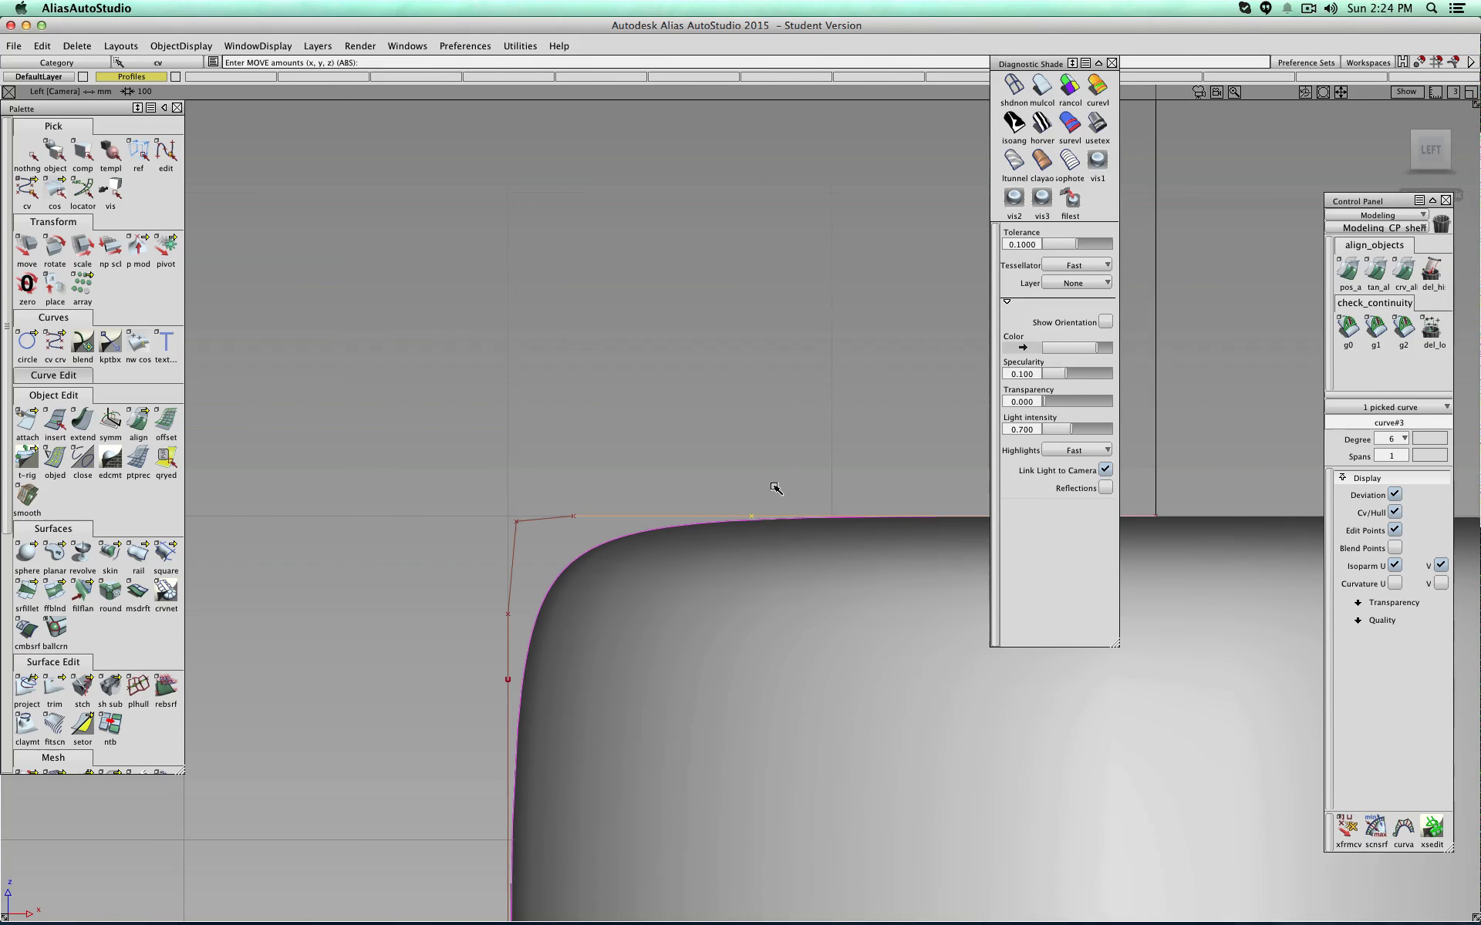
pyautogui.click(27, 247)
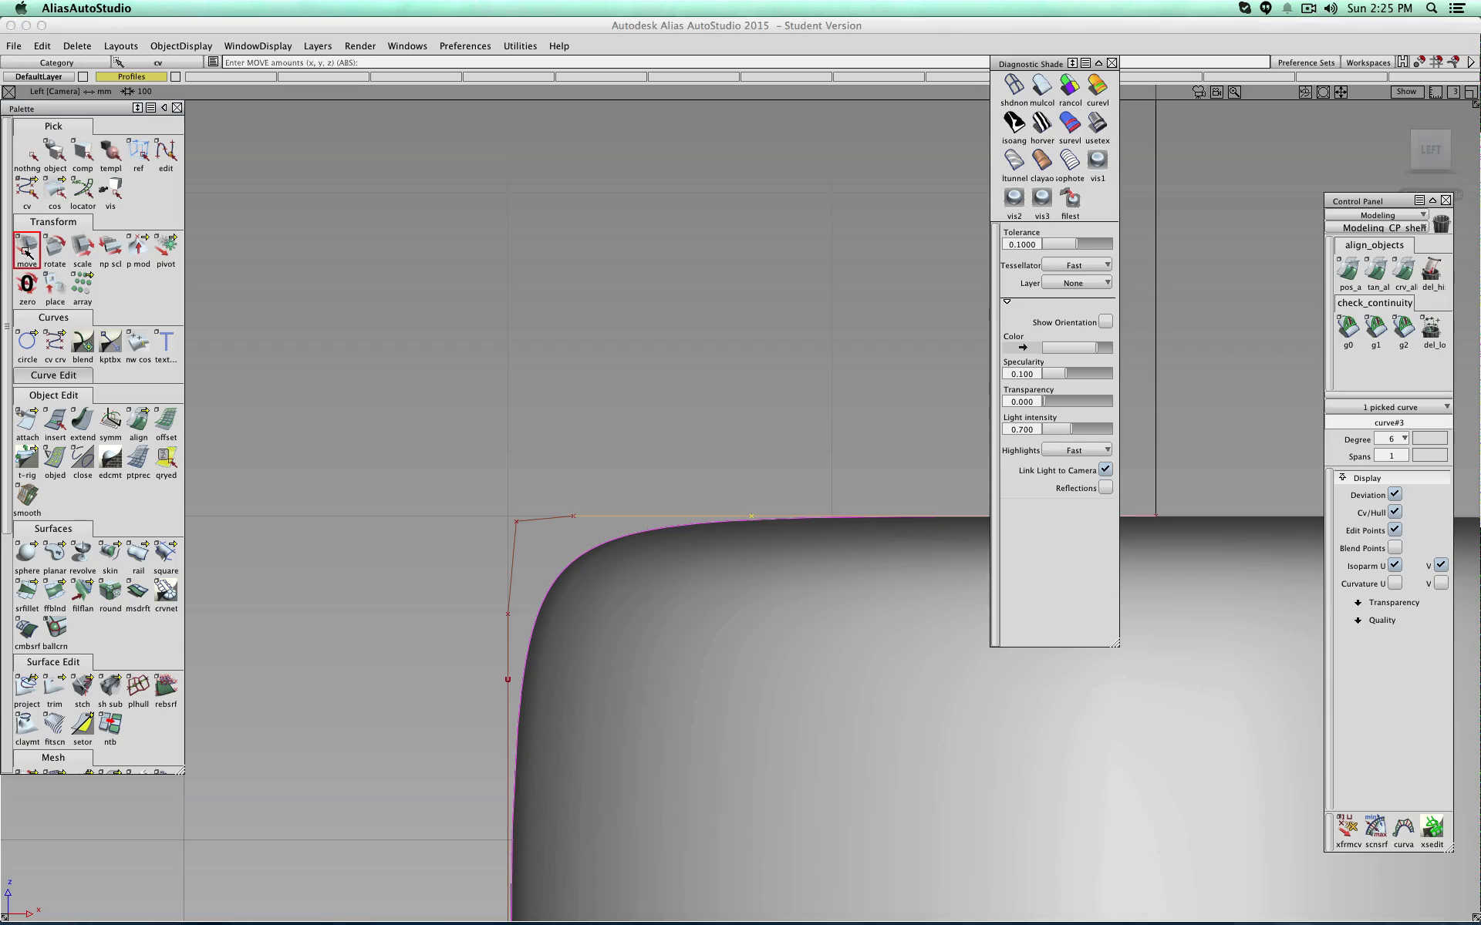
pyautogui.moveTo(774, 429); pyautogui.dragTo(640, 427)
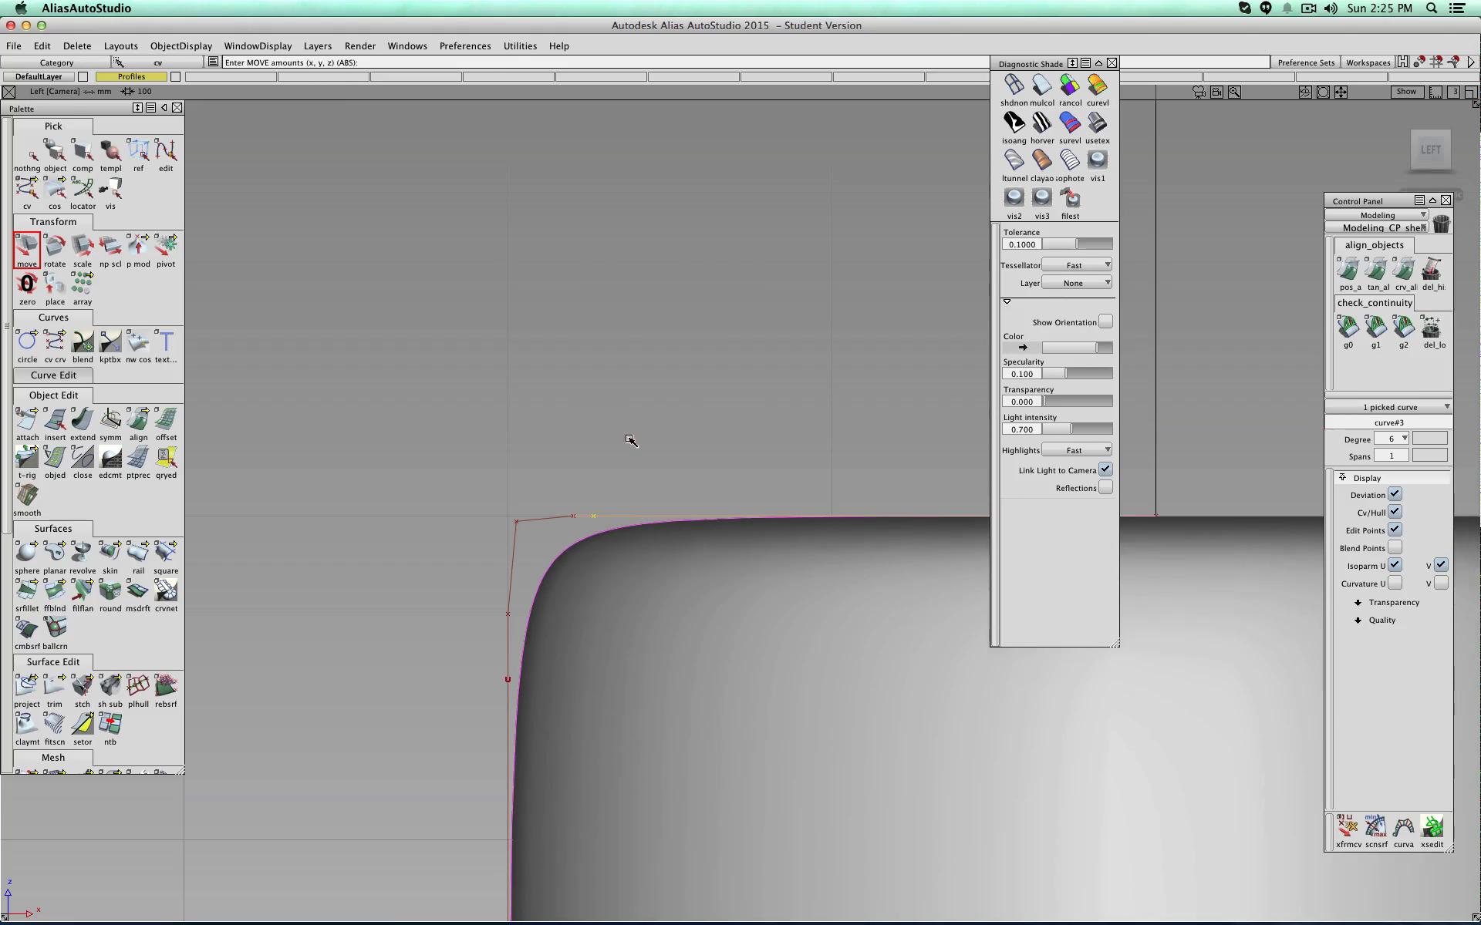
pyautogui.moveTo(512, 519)
pyautogui.mouseDown()
pyautogui.moveTo(516, 531)
pyautogui.moveTo(714, 482)
pyautogui.moveTo(601, 512)
pyautogui.moveTo(667, 489)
pyautogui.mouseUp()
pyautogui.click(508, 613)
pyautogui.moveTo(613, 475); pyautogui.dragTo(622, 390, button='middle')
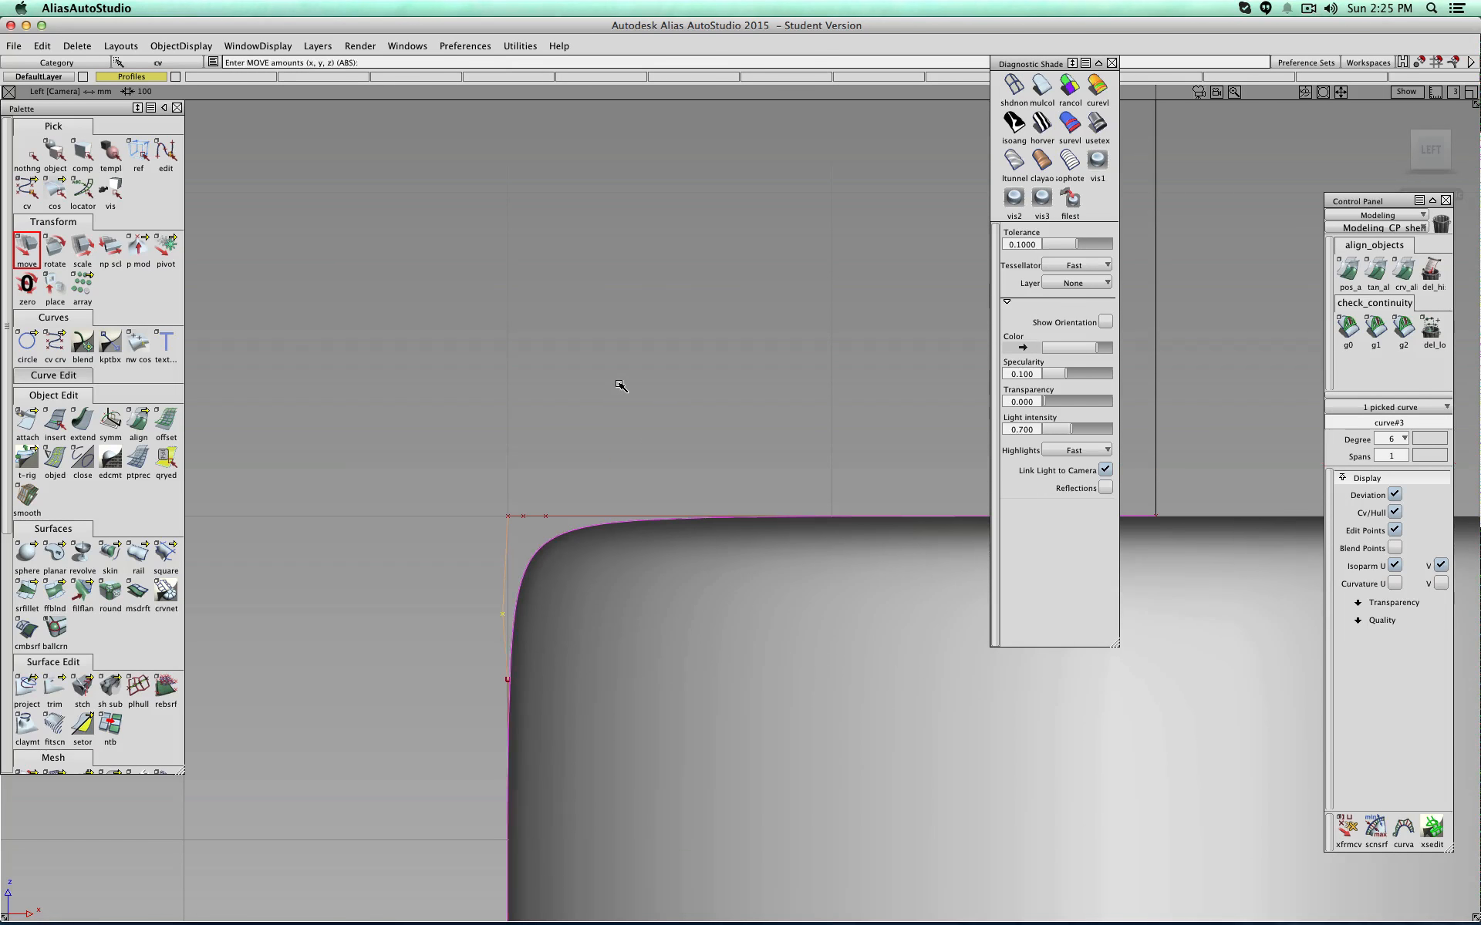
pyautogui.moveTo(628, 463); pyautogui.dragTo(634, 371, button='right')
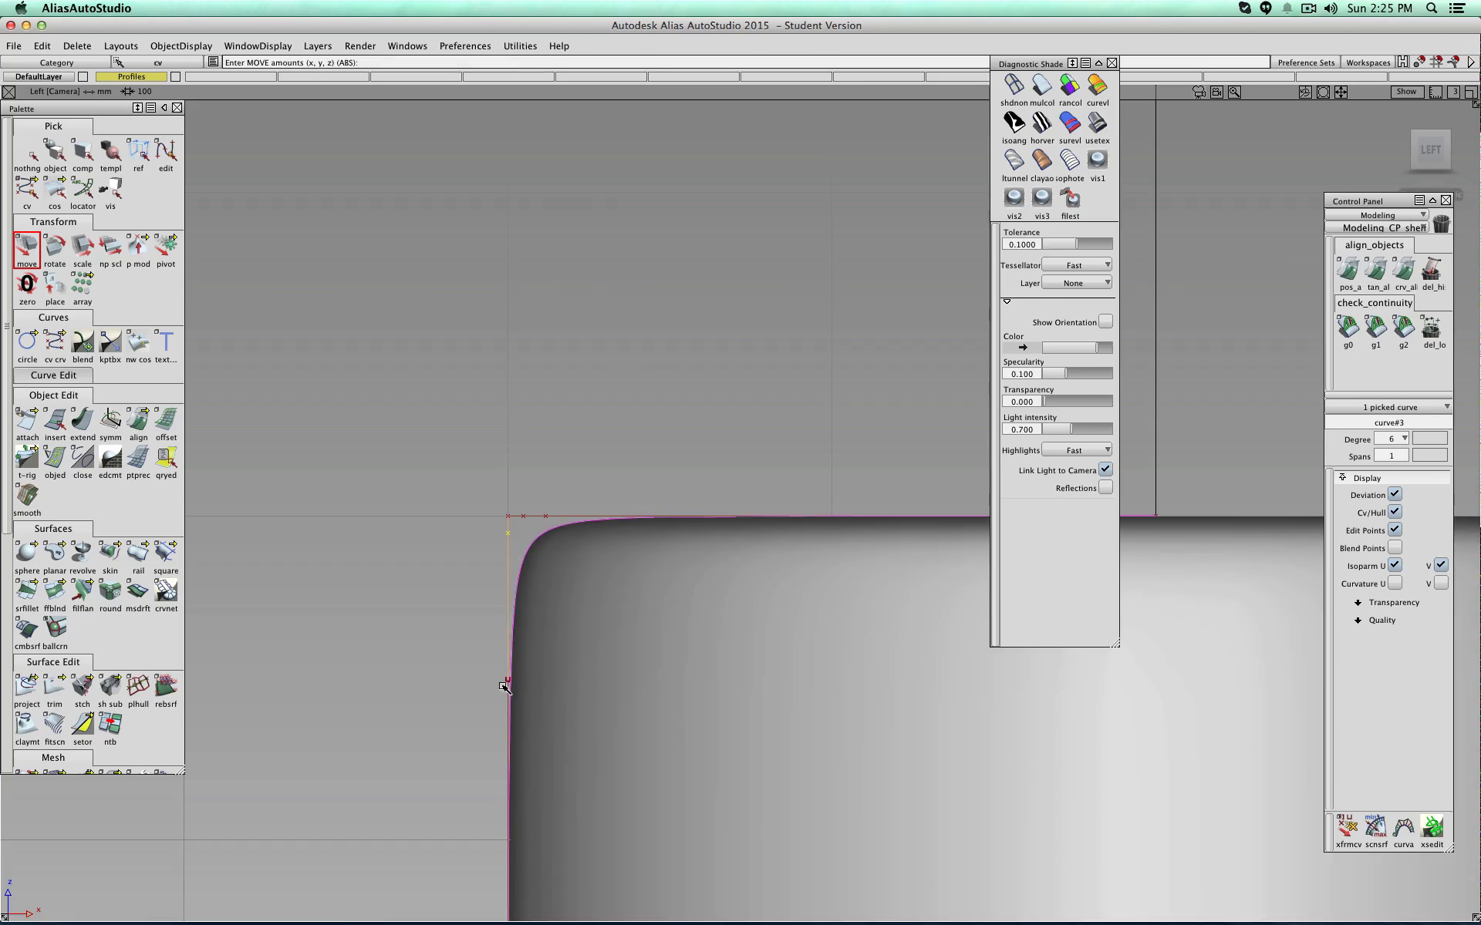
pyautogui.click(507, 680)
pyautogui.moveTo(684, 456); pyautogui.dragTo(673, 536, button='right')
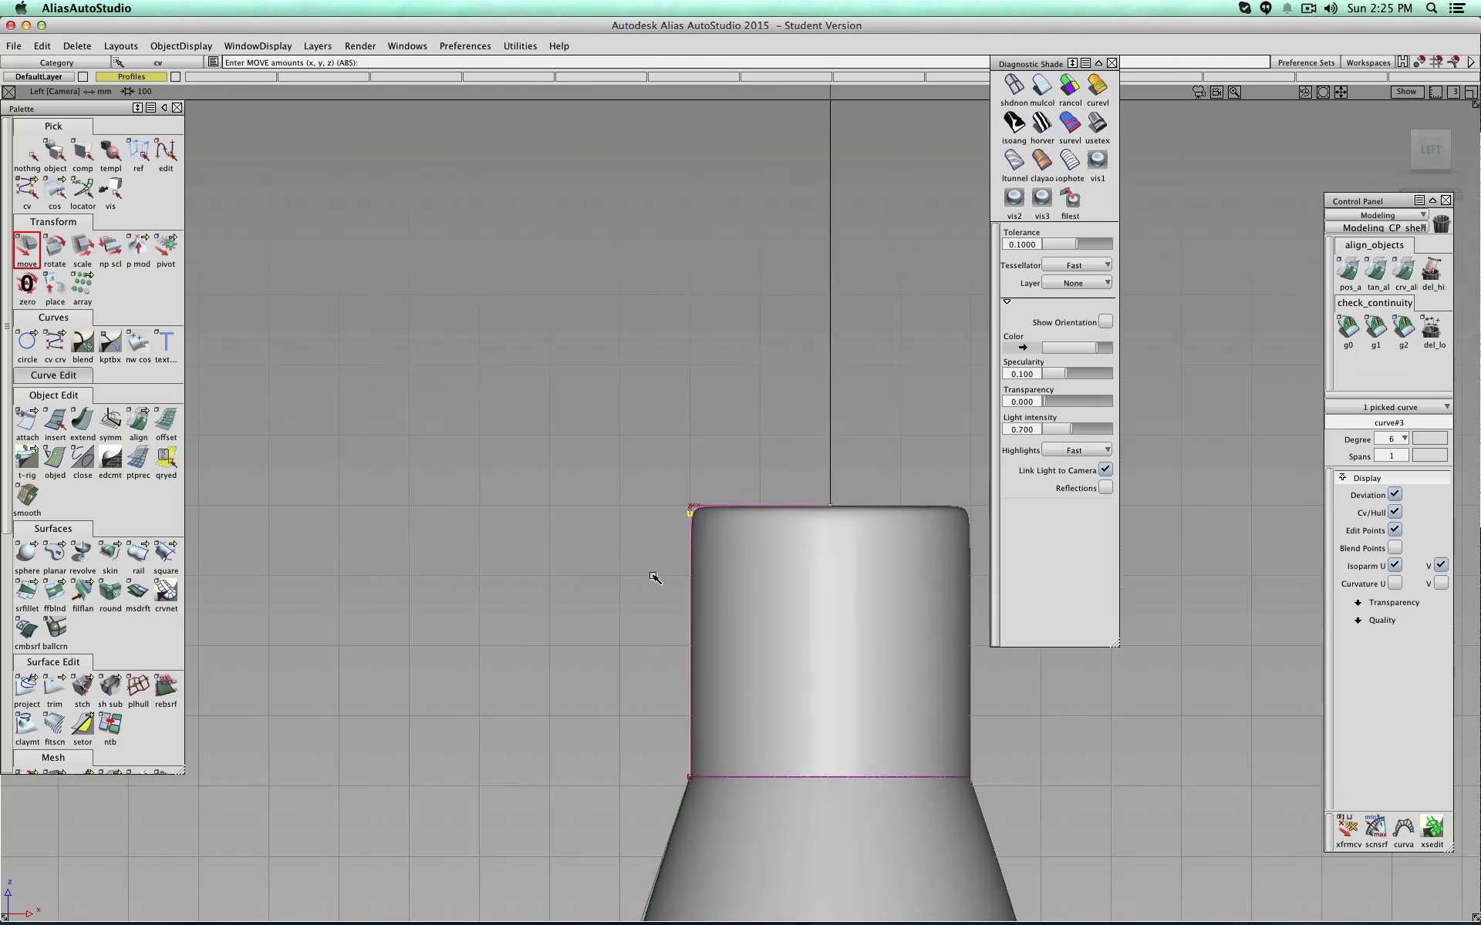
# Step: Undo the last CV moves and set the cap profile curve's degree back to 4
pyautogui.press('super+z')
pyautogui.press('super+z')
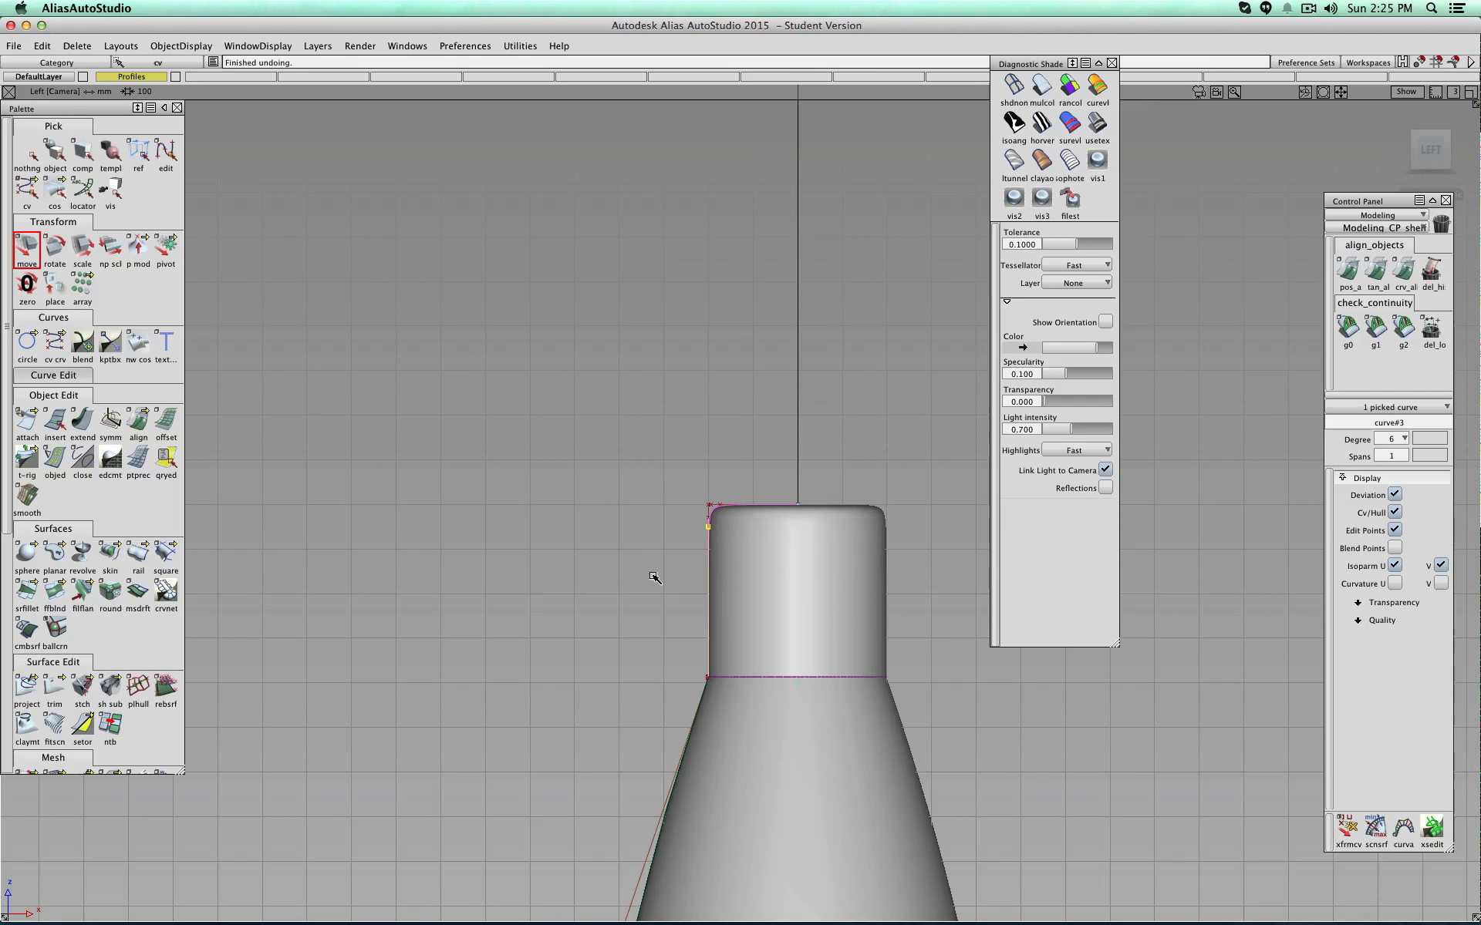
pyautogui.press('super+z')
pyautogui.press('super+z')
pyautogui.click(1392, 440)
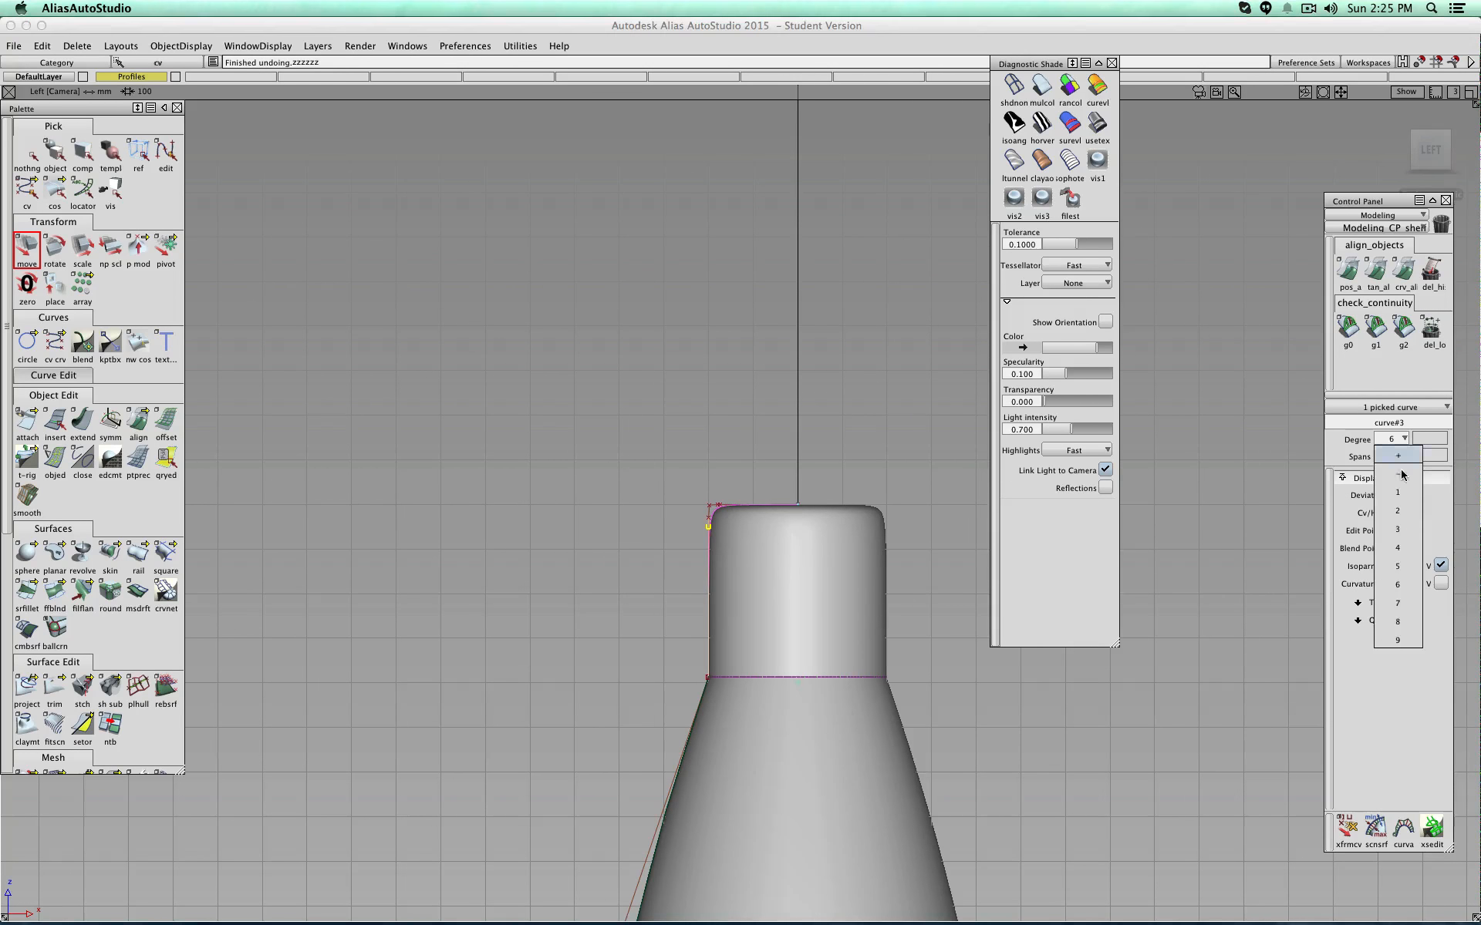
pyautogui.click(1398, 551)
pyautogui.click(1406, 903)
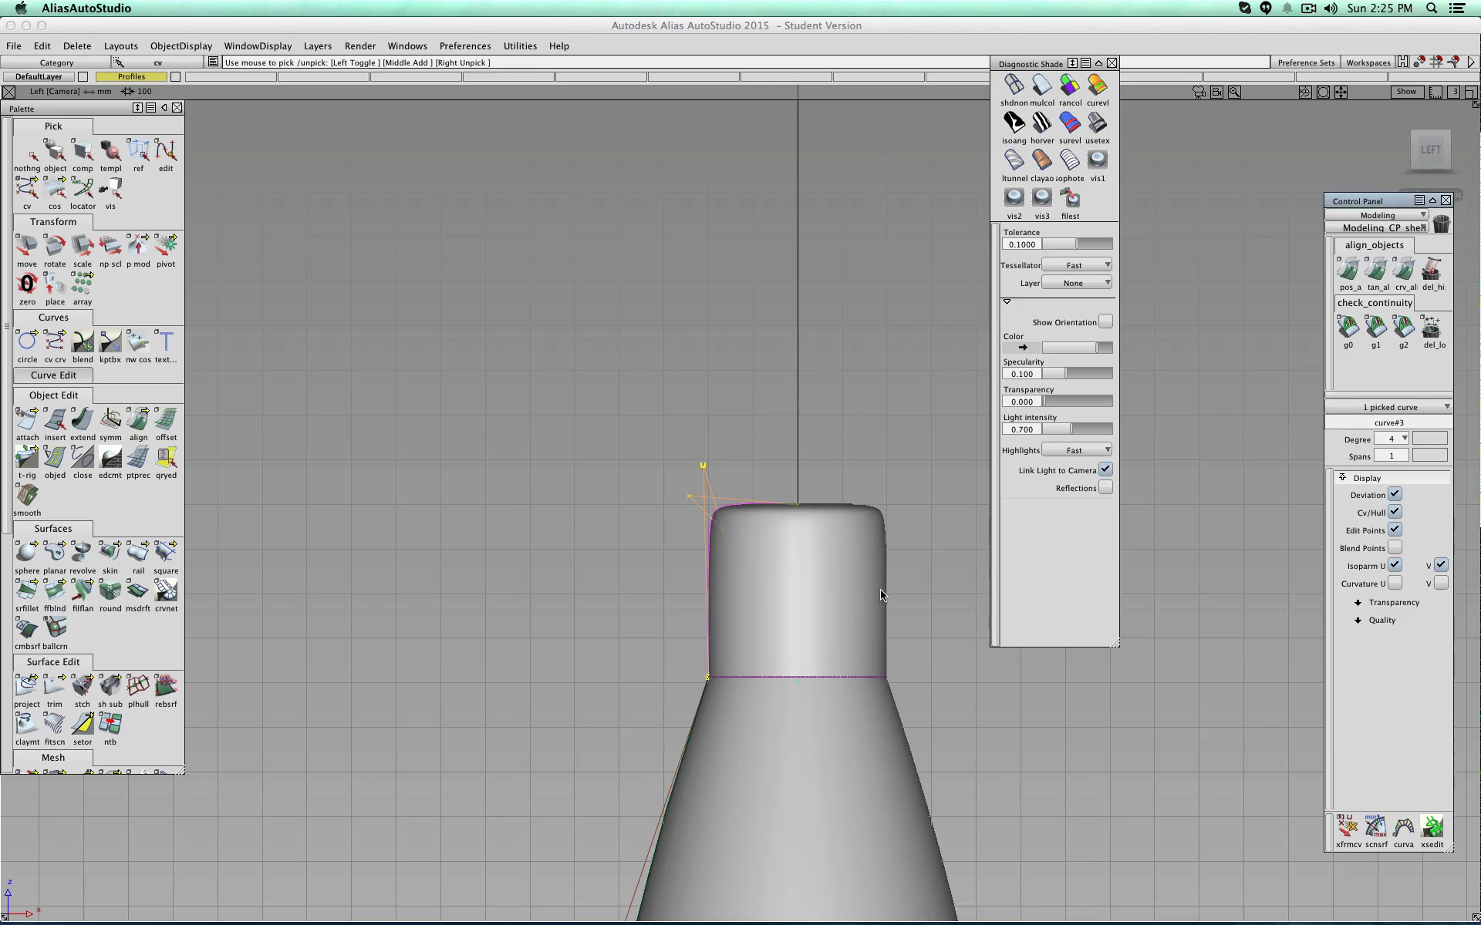
# Step: Rearrange the cap profile's inner CVs into a tight right-angled hull at the shoulder corner and deselect the curve
pyautogui.scroll(3, 776, 520)
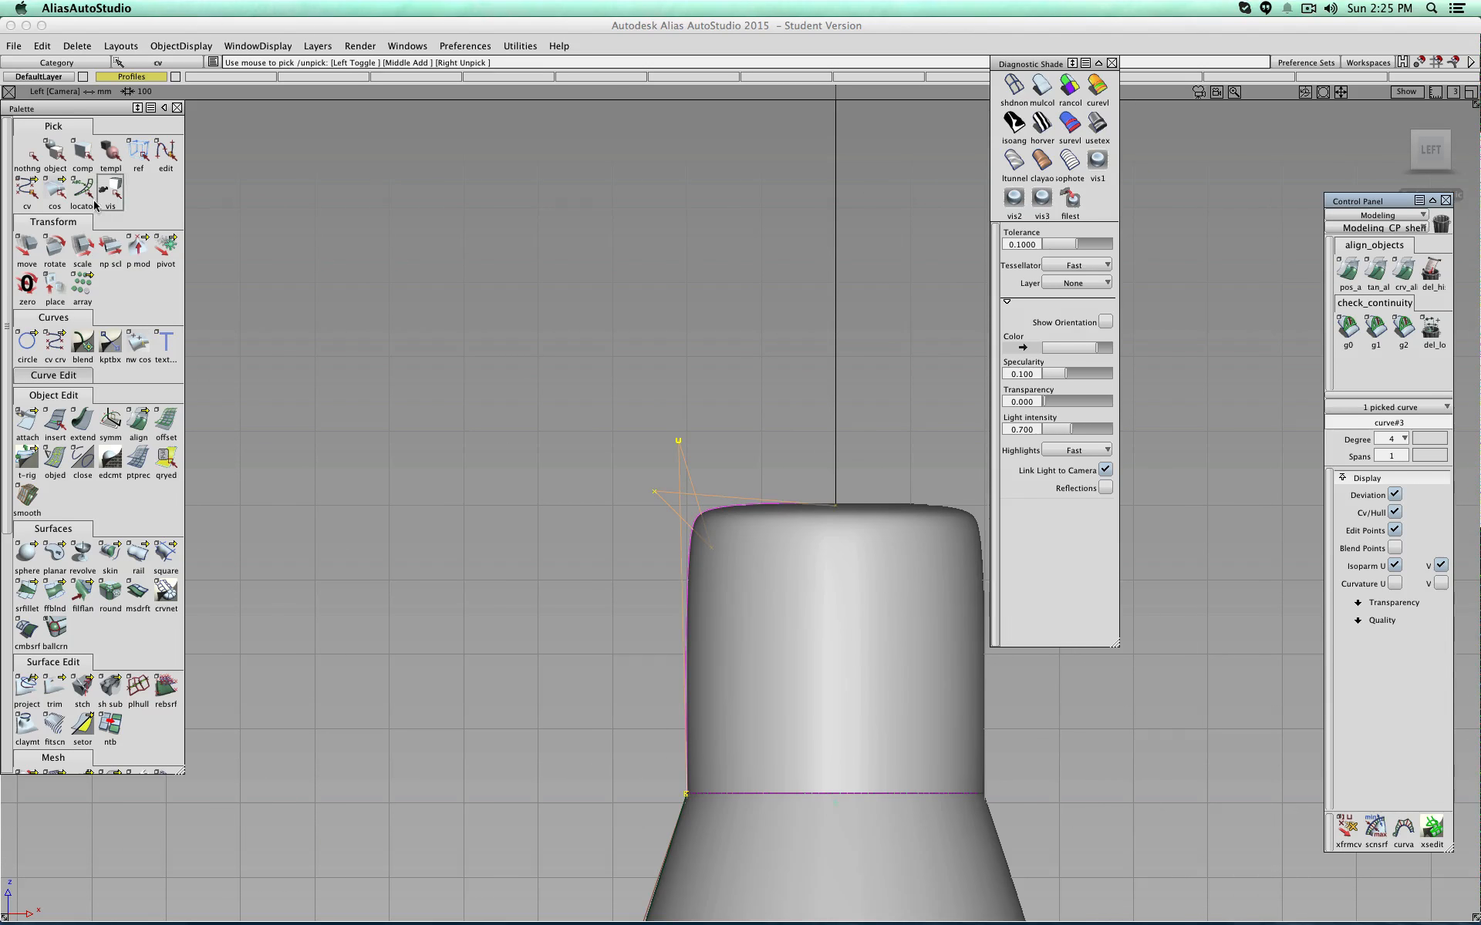
pyautogui.click(27, 189)
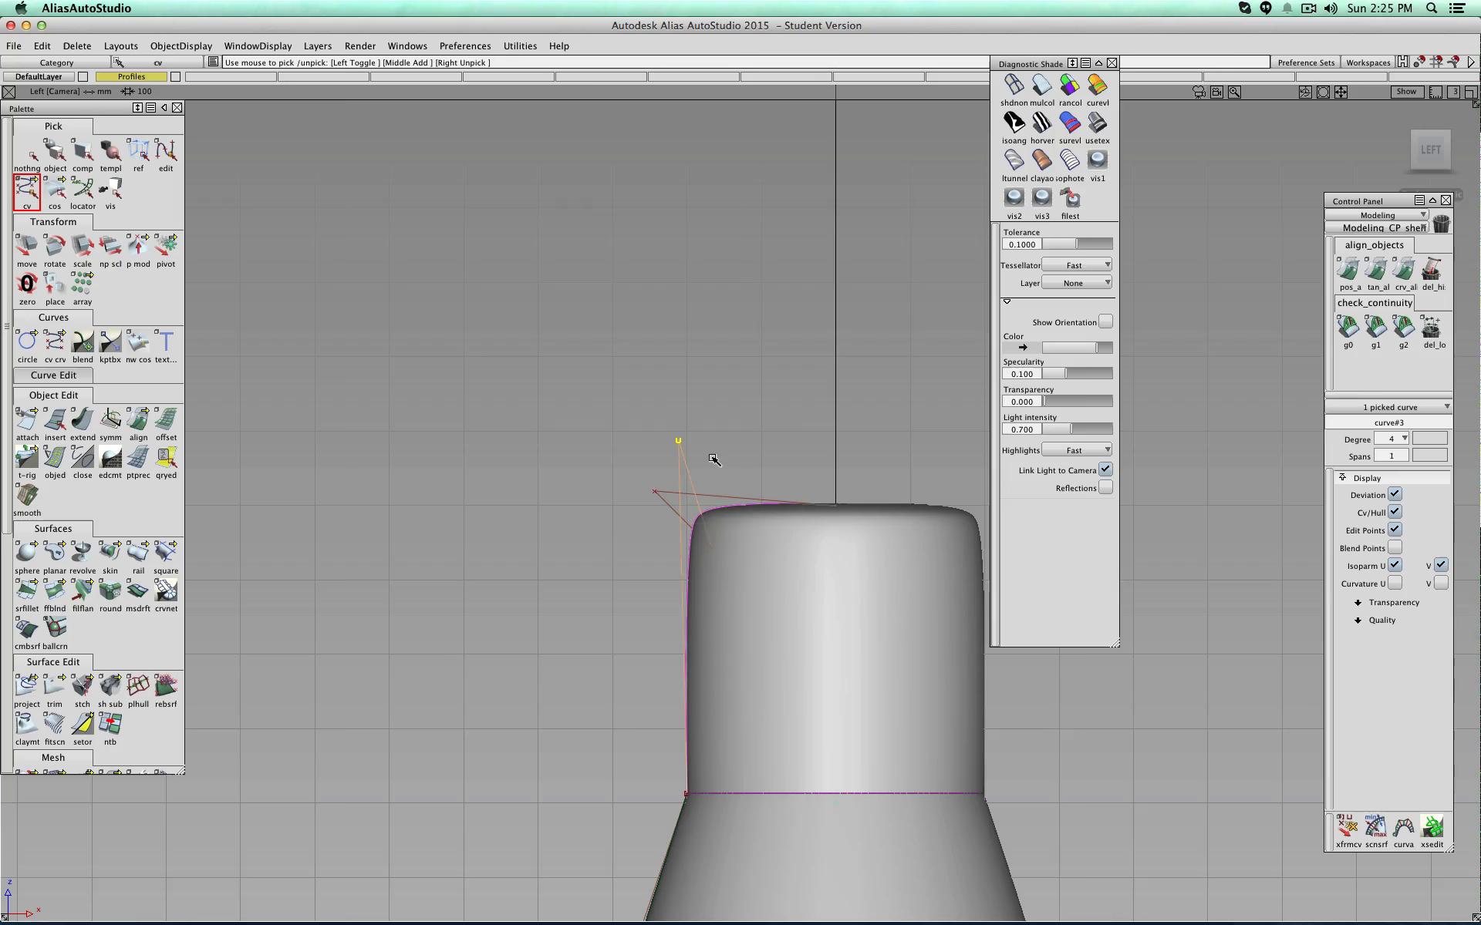
pyautogui.keyDown('ctrl'); pyautogui.keyDown('shift'); pyautogui.moveTo(717, 463); pyautogui.dragTo(685, 508); pyautogui.keyUp('shift'); pyautogui.keyUp('ctrl')
pyautogui.keyDown('alt'); pyautogui.moveTo(654, 490); pyautogui.dragTo(759, 504); pyautogui.keyUp('alt')
pyautogui.moveTo(706, 474); pyautogui.dragTo(645, 456, button='middle')
pyautogui.moveTo(686, 580); pyautogui.dragTo(643, 521, button='right')
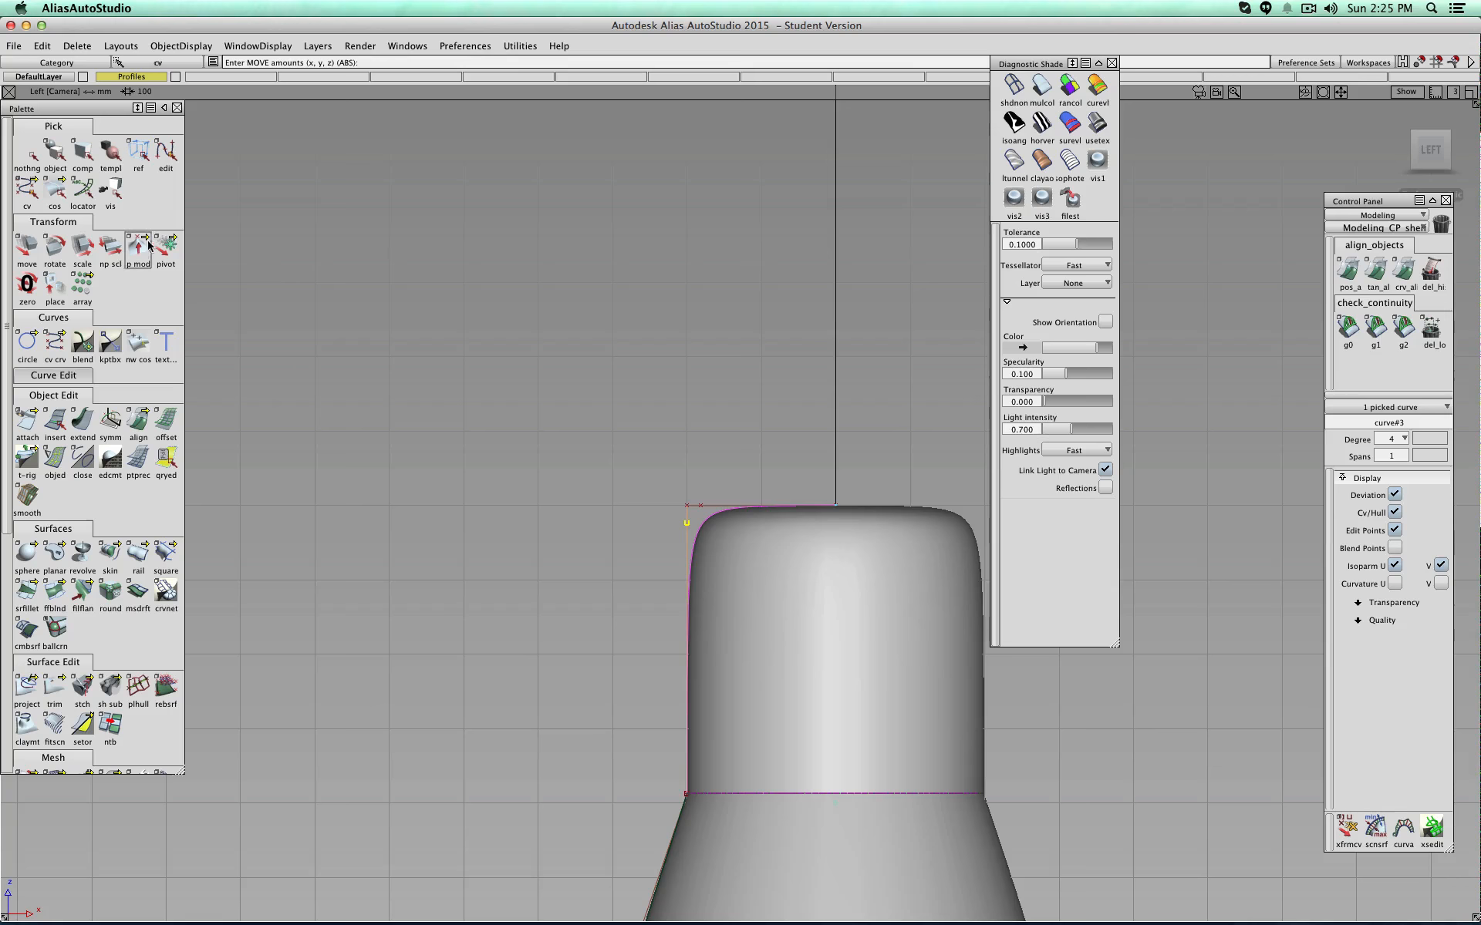
pyautogui.click(28, 153)
pyautogui.click(55, 152)
# Step: Check the bottle reference image and assign the body and cap surfaces to a new layer named Surf
pyautogui.scroll(-1, 591, 385)
pyautogui.scroll(-5, 609, 409)
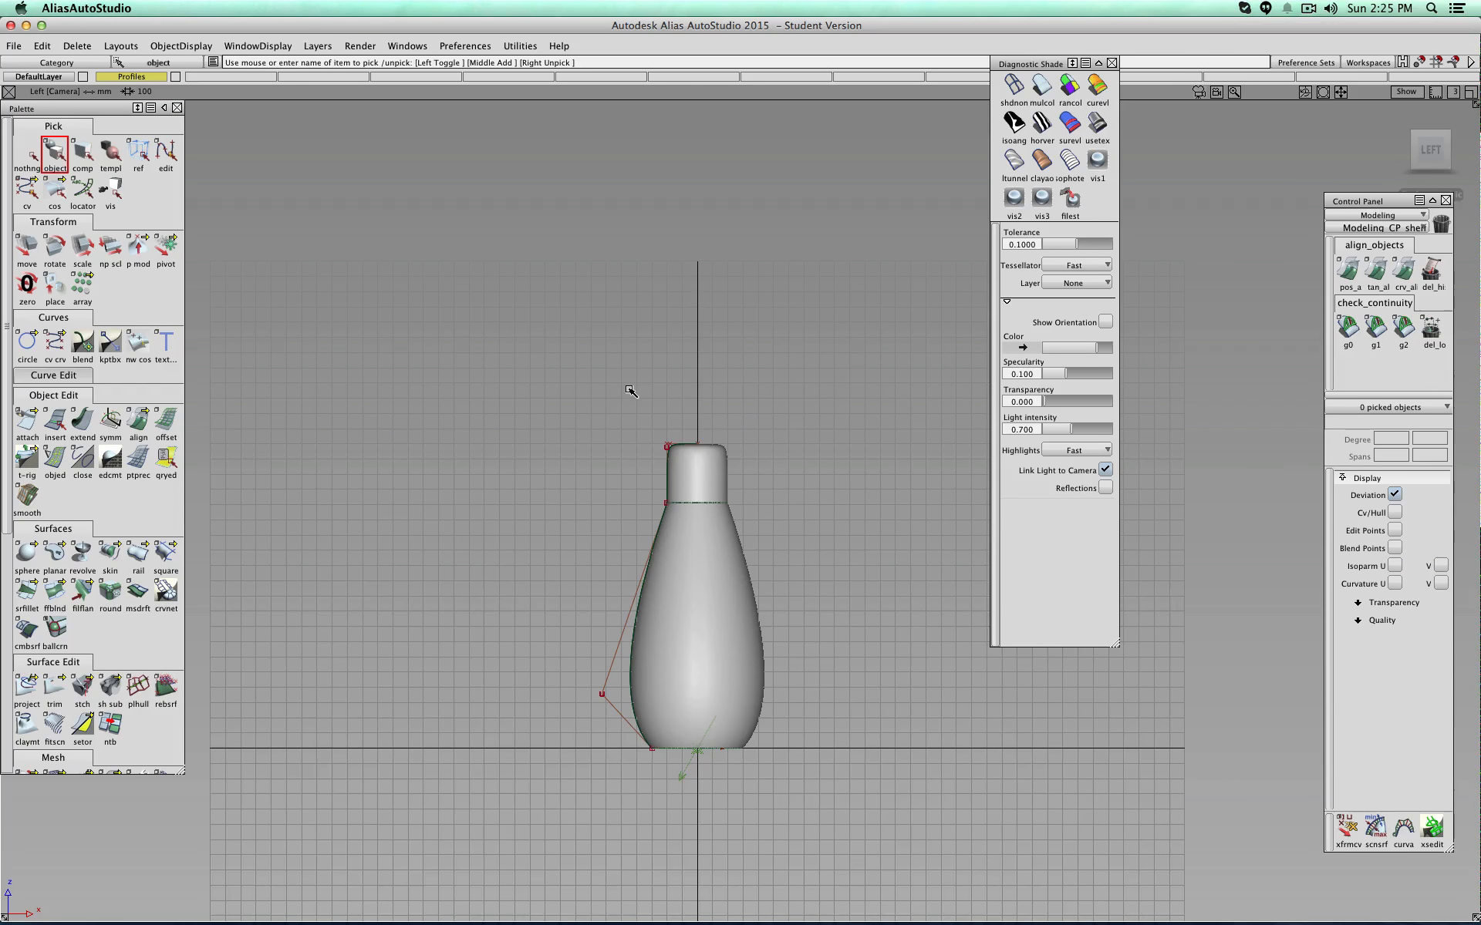
pyautogui.press('super+Tab')
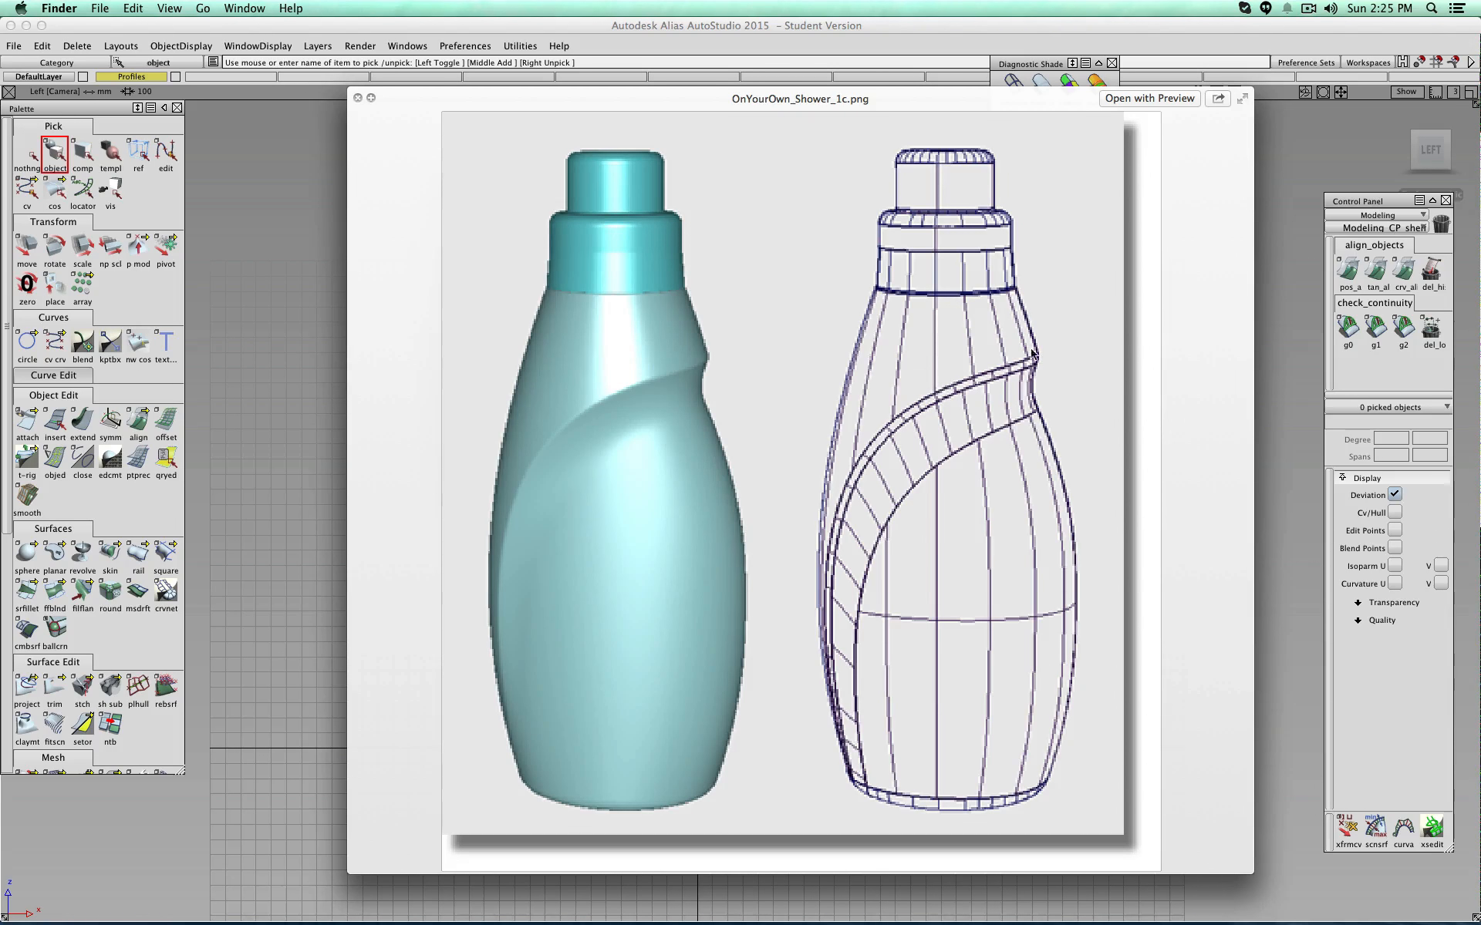
pyautogui.press('super+Tab')
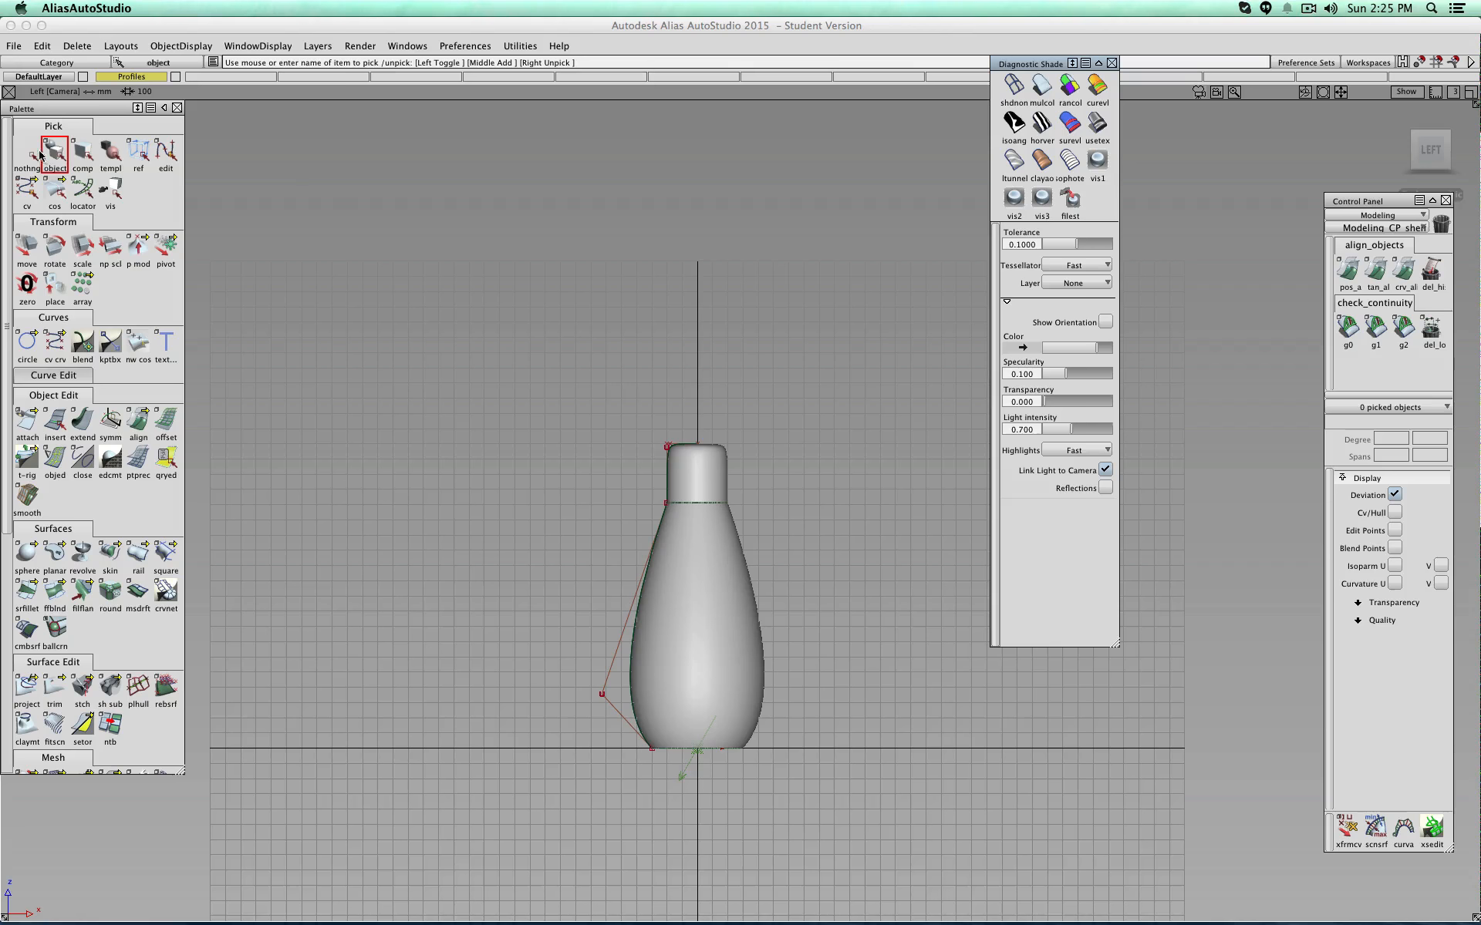
pyautogui.click(318, 46)
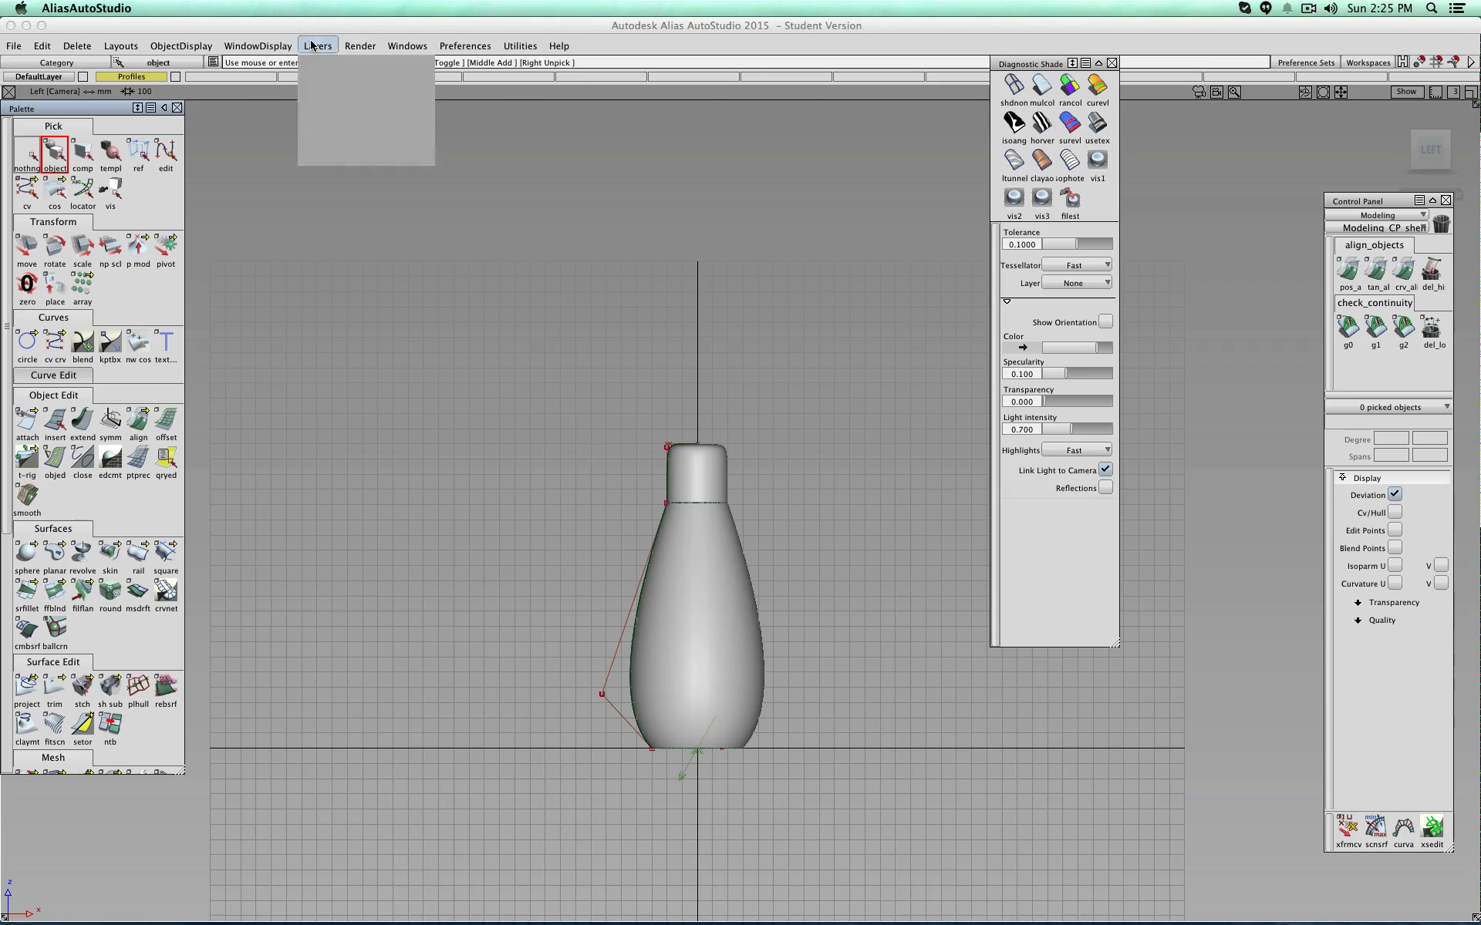
pyautogui.click(332, 63)
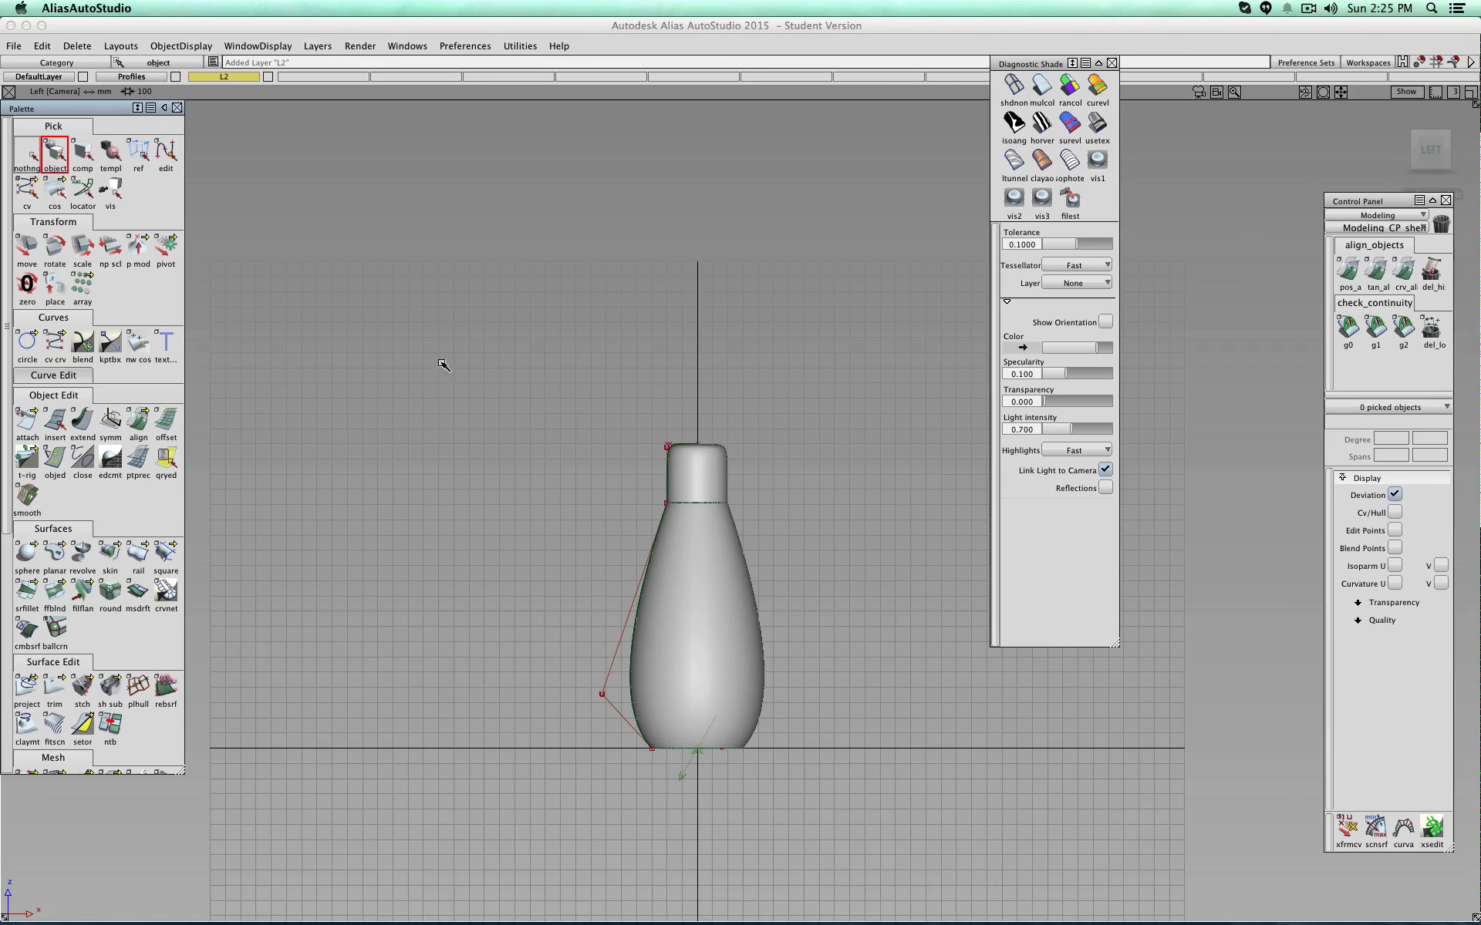
pyautogui.click(677, 455)
pyautogui.click(711, 571)
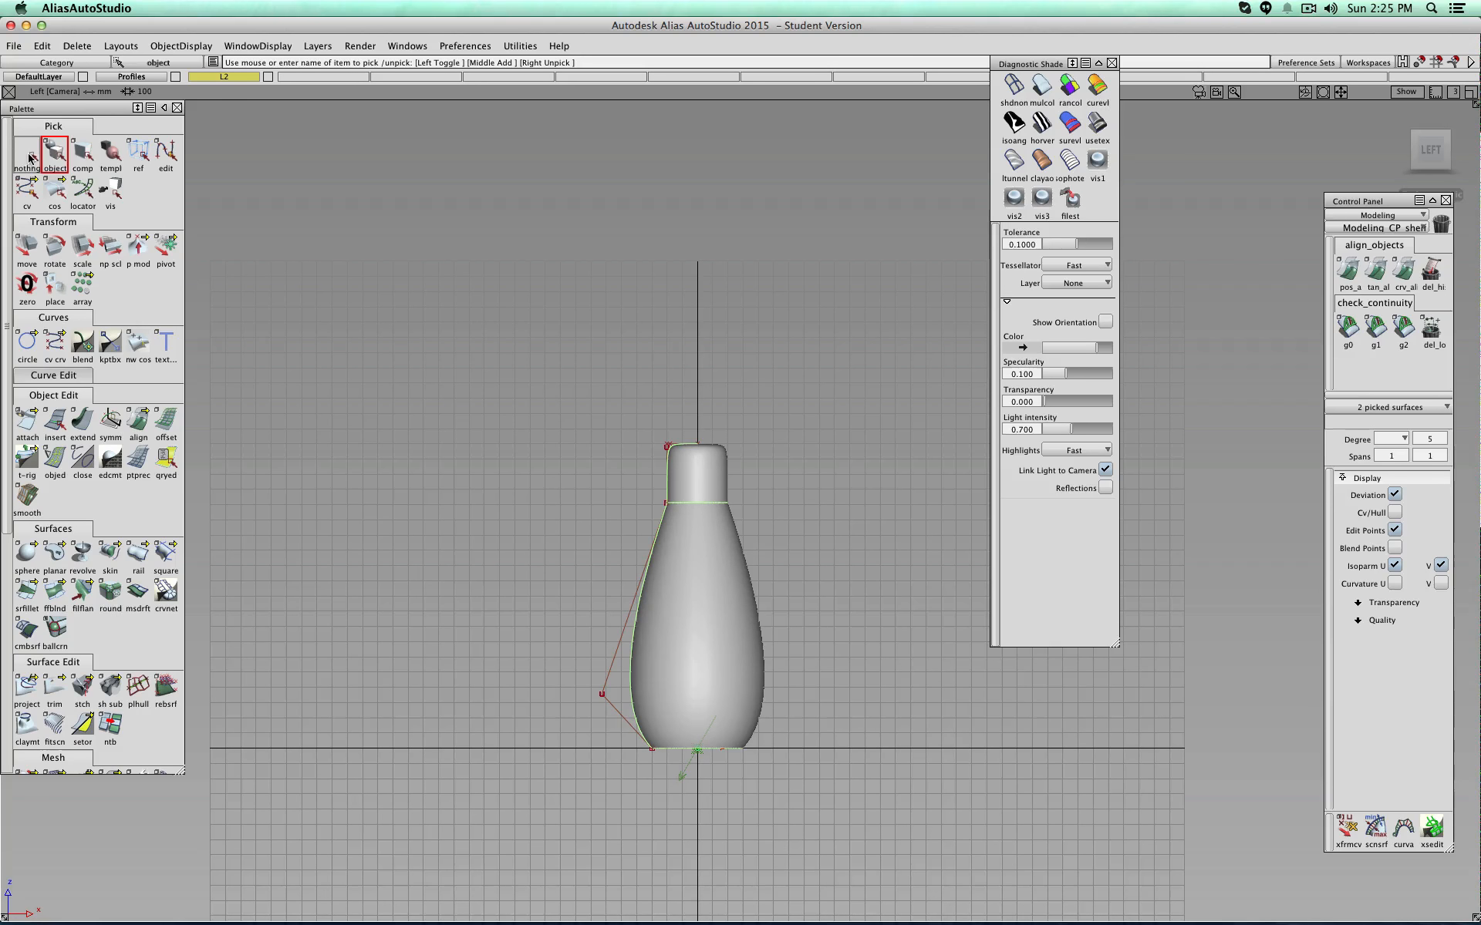
pyautogui.moveTo(220, 81); pyautogui.dragTo(224, 95, button='right')
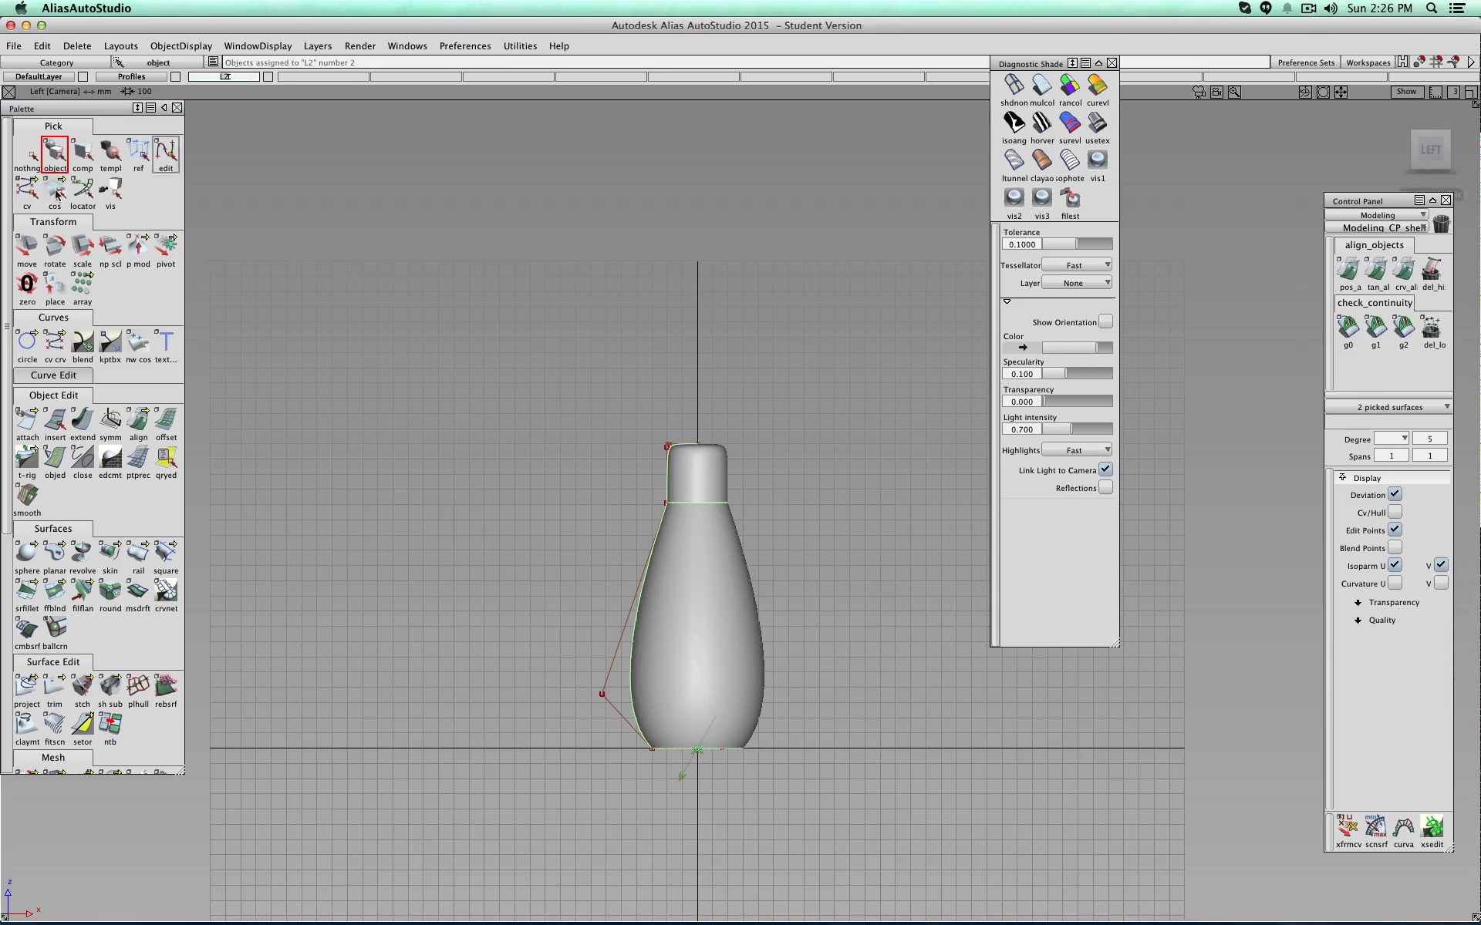
pyautogui.write('Surf')
pyautogui.press('Return')
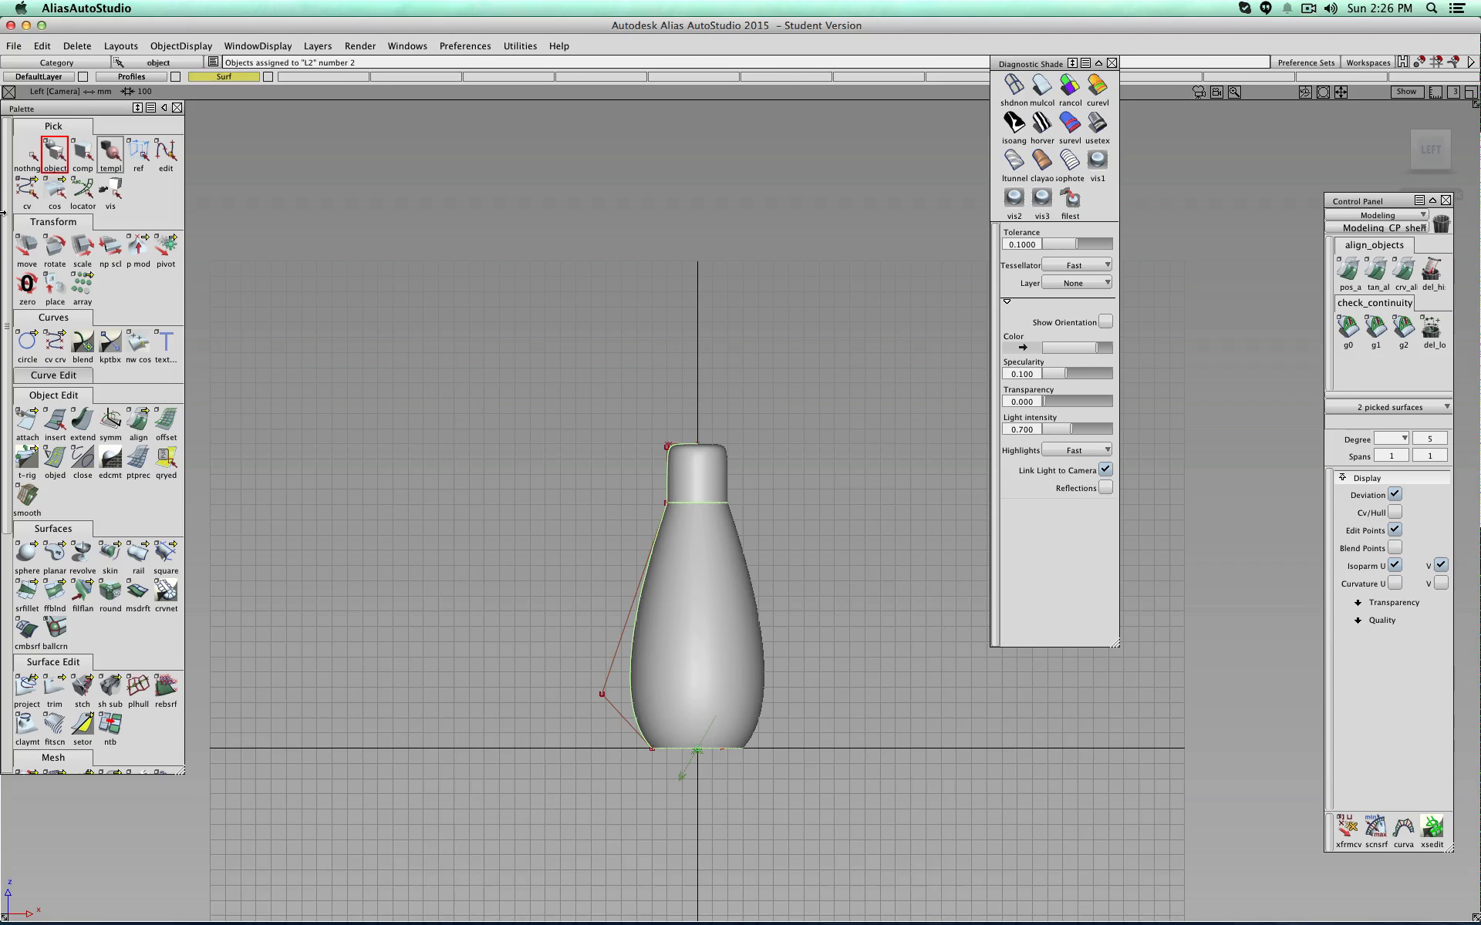
# Step: Turn off diagnostic shading, deselect the surfaces and apply multi-color shading to the whole model
pyautogui.click(1014, 87)
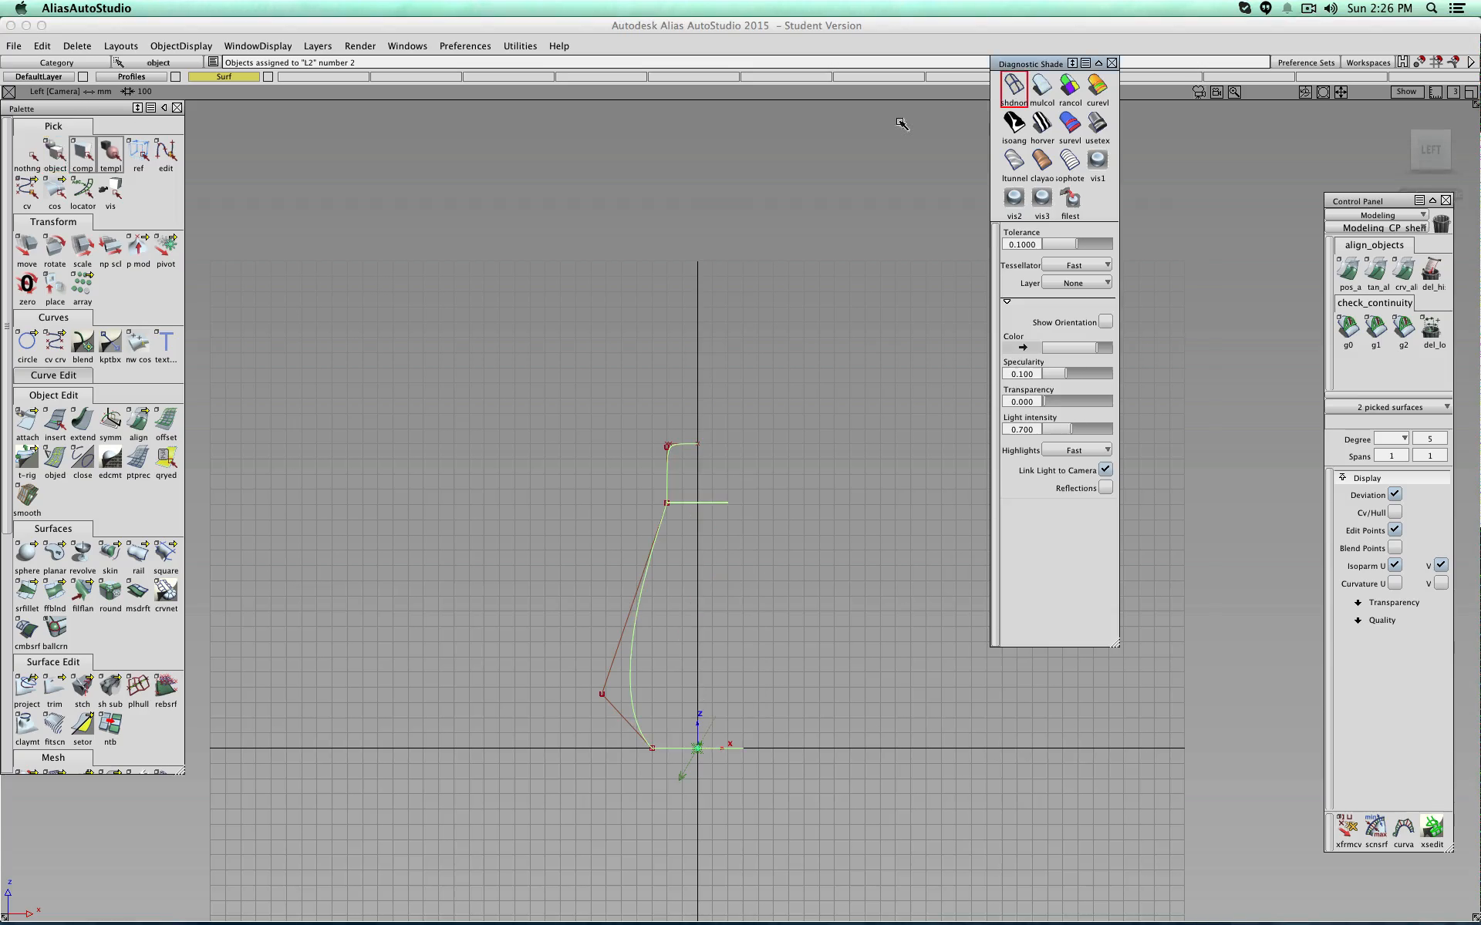
pyautogui.click(28, 156)
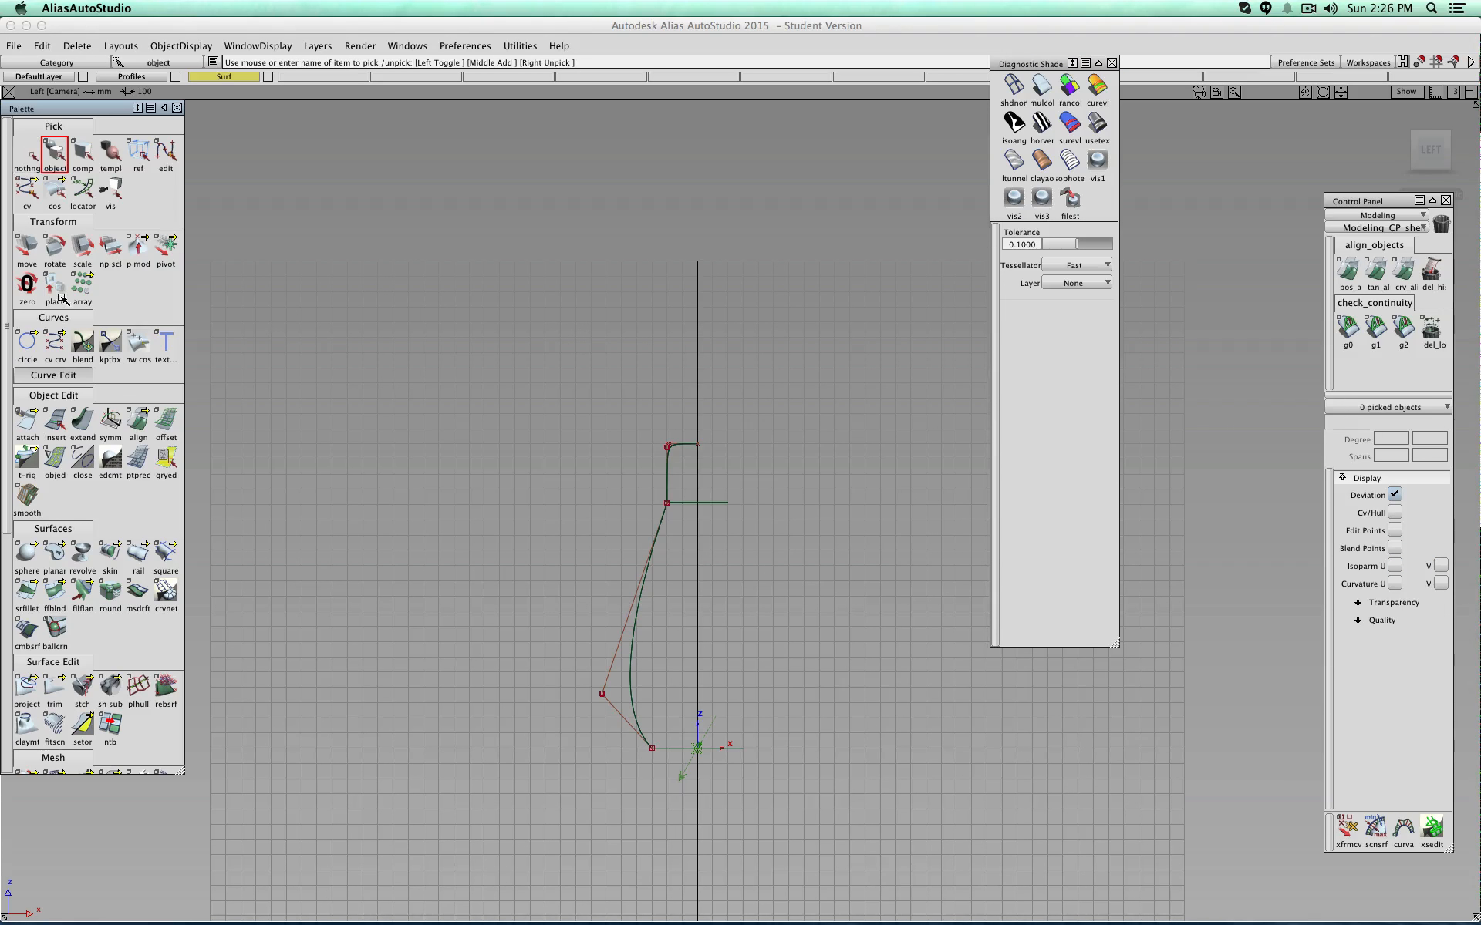
pyautogui.click(1041, 86)
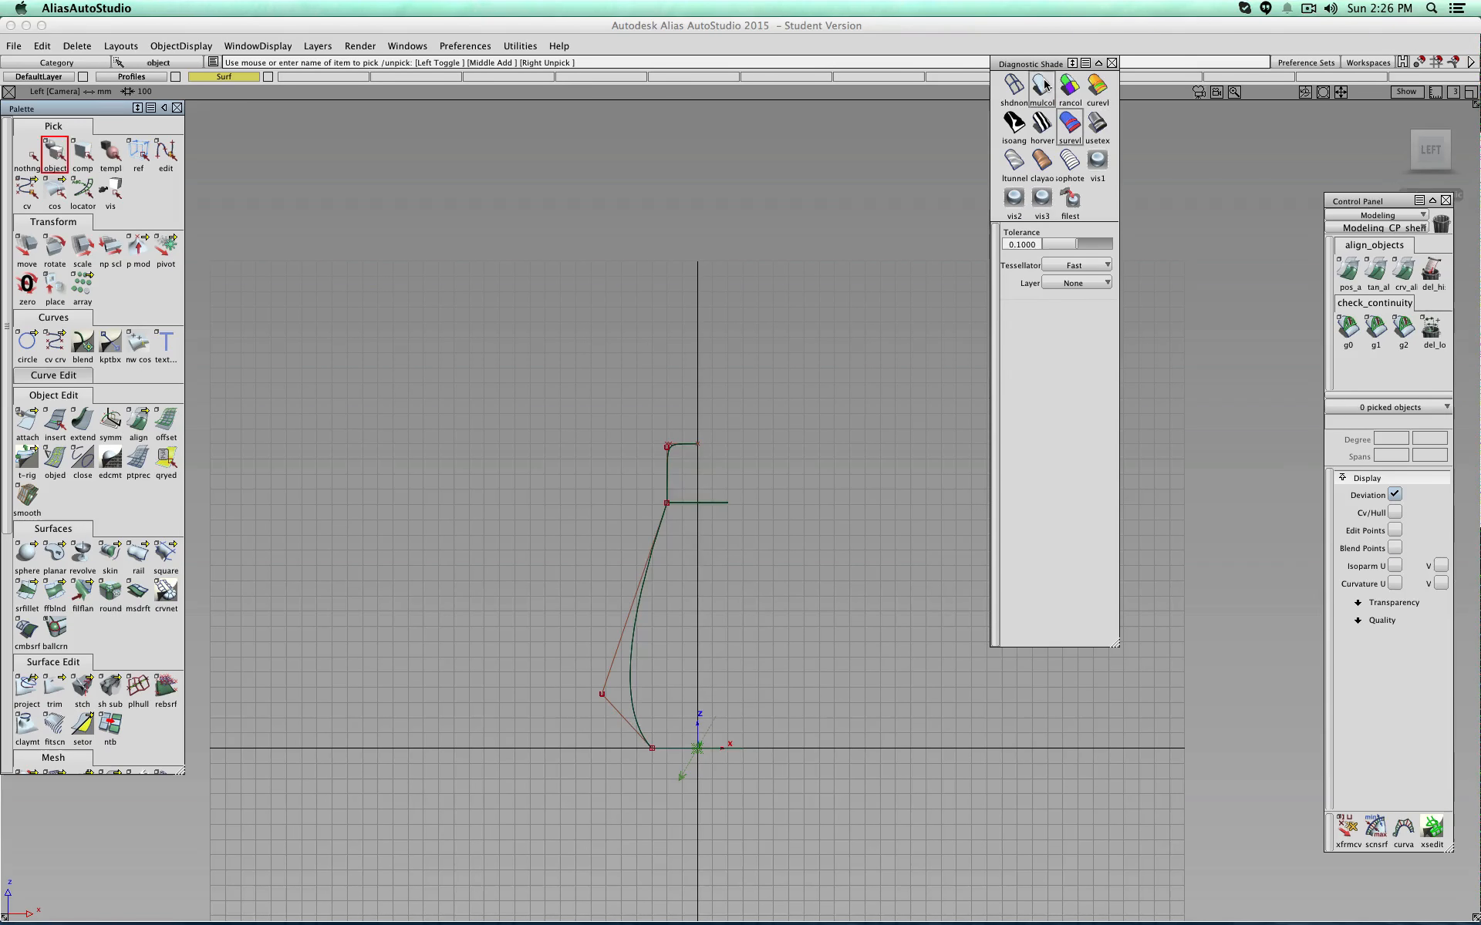
# Step: Draw a degree 2 CV curve with three CVs, running from below the bottle's base up across the body and out past its right shoulder
pyautogui.doubleClick(52, 348)
pyautogui.click(452, 405)
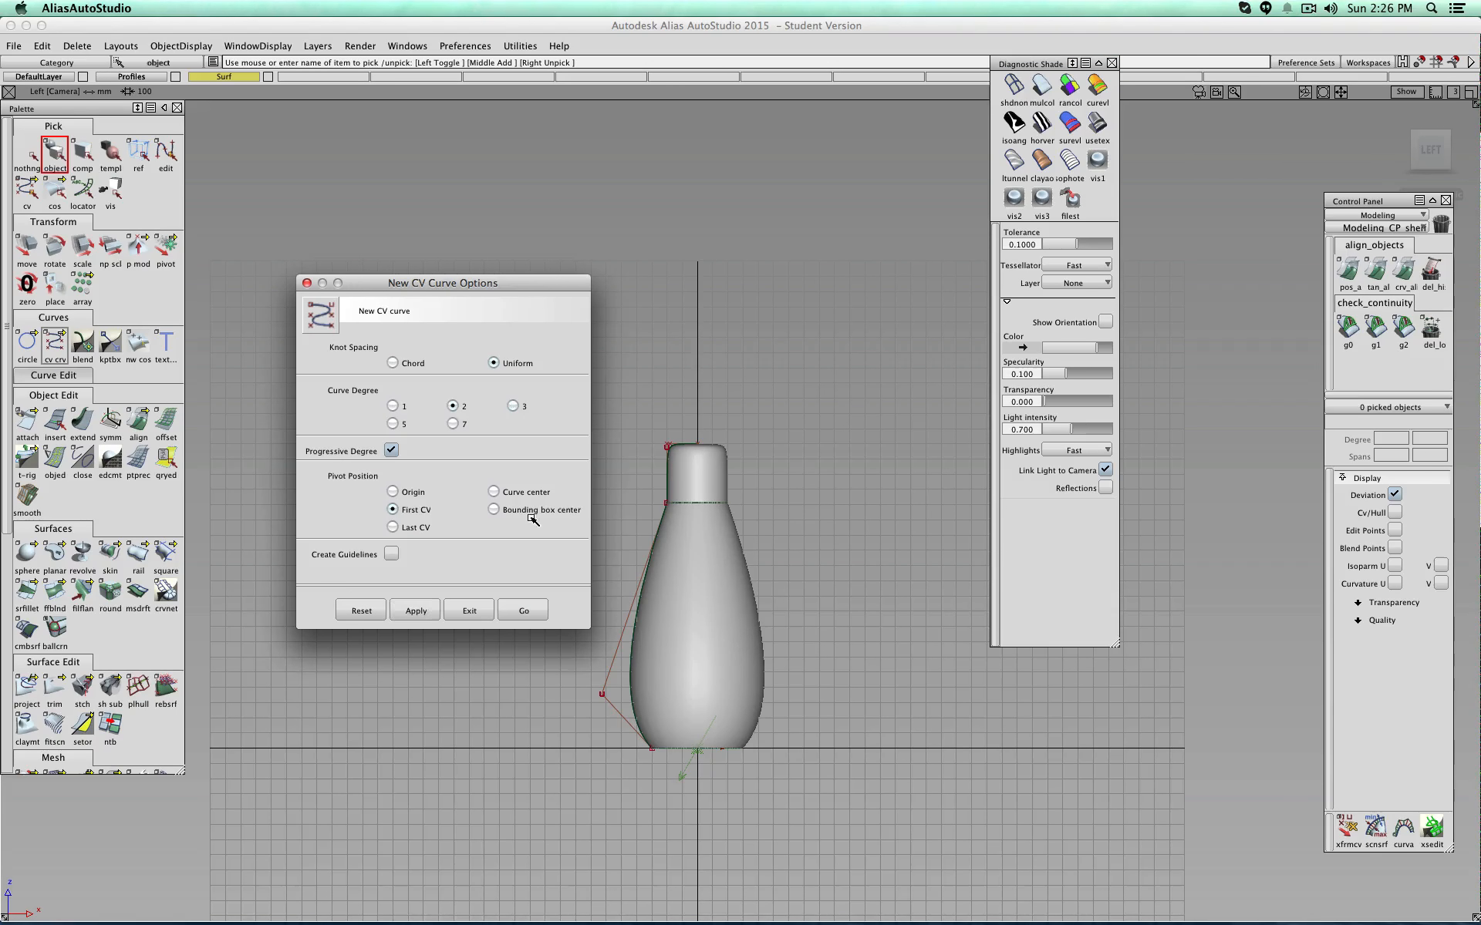
pyautogui.click(532, 608)
pyautogui.scroll(3, 760, 540)
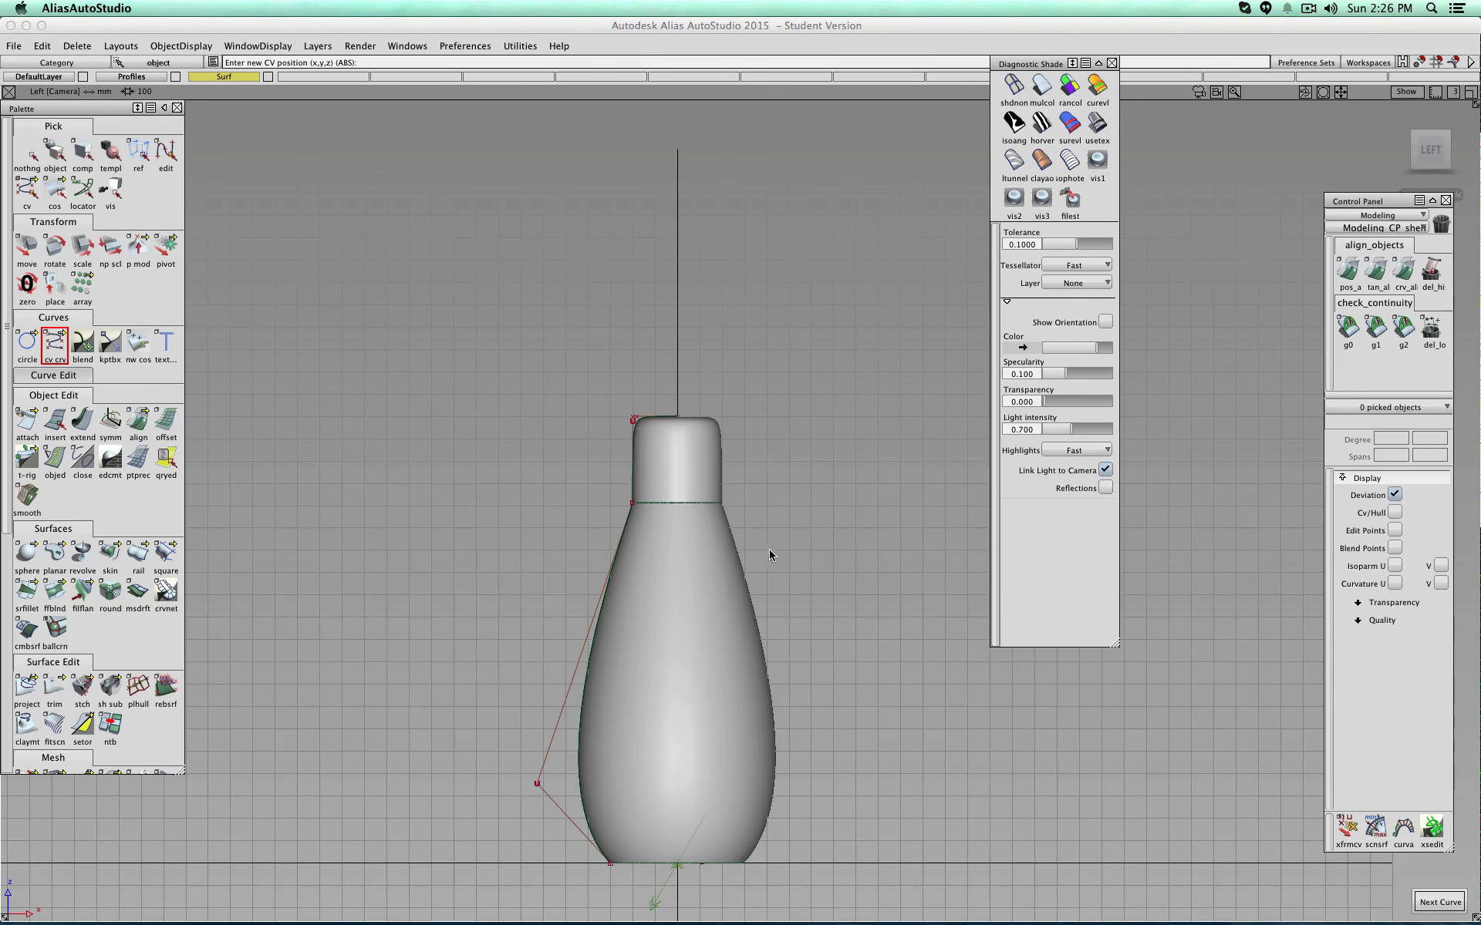
pyautogui.click(632, 760)
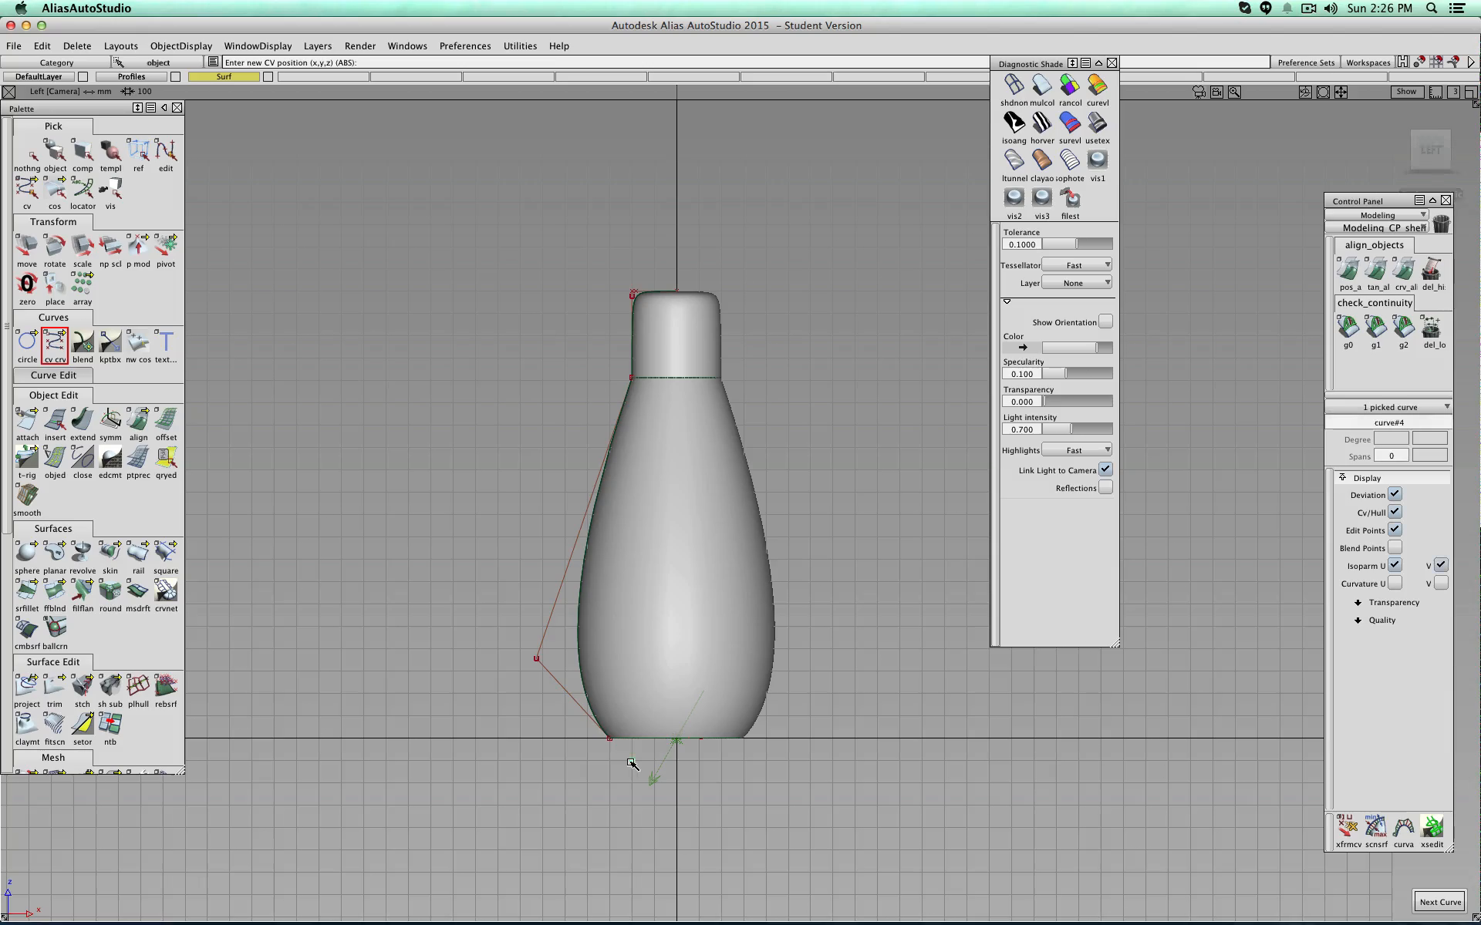
pyautogui.click(625, 588)
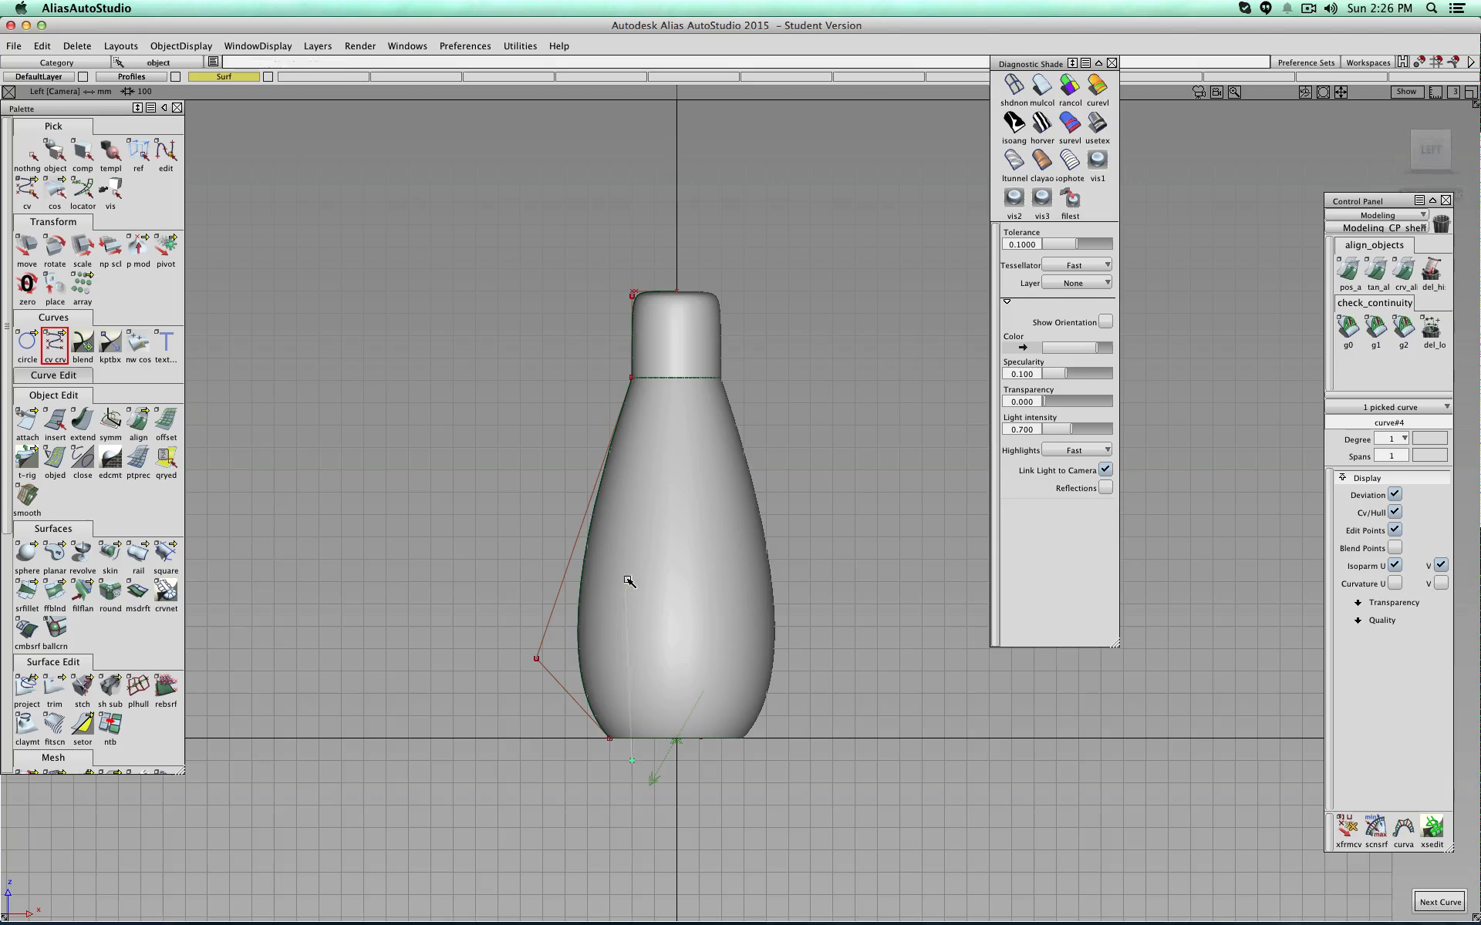
pyautogui.click(791, 389)
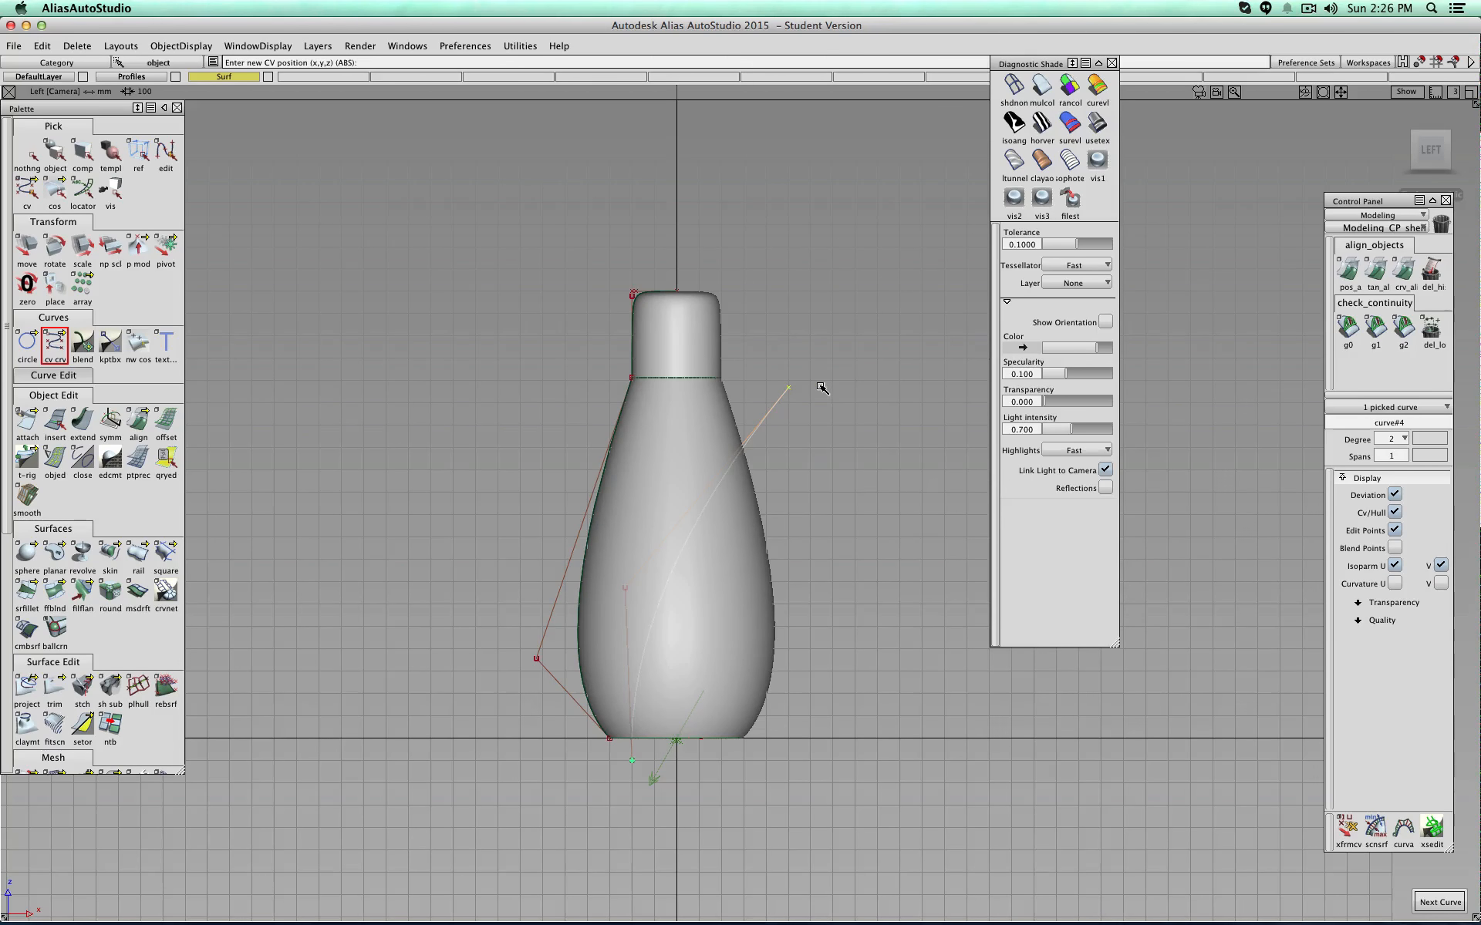
# Step: Check the sweeping grip line in the bottle reference image and set the new curve's degree to 3
pyautogui.press('super+Tab')
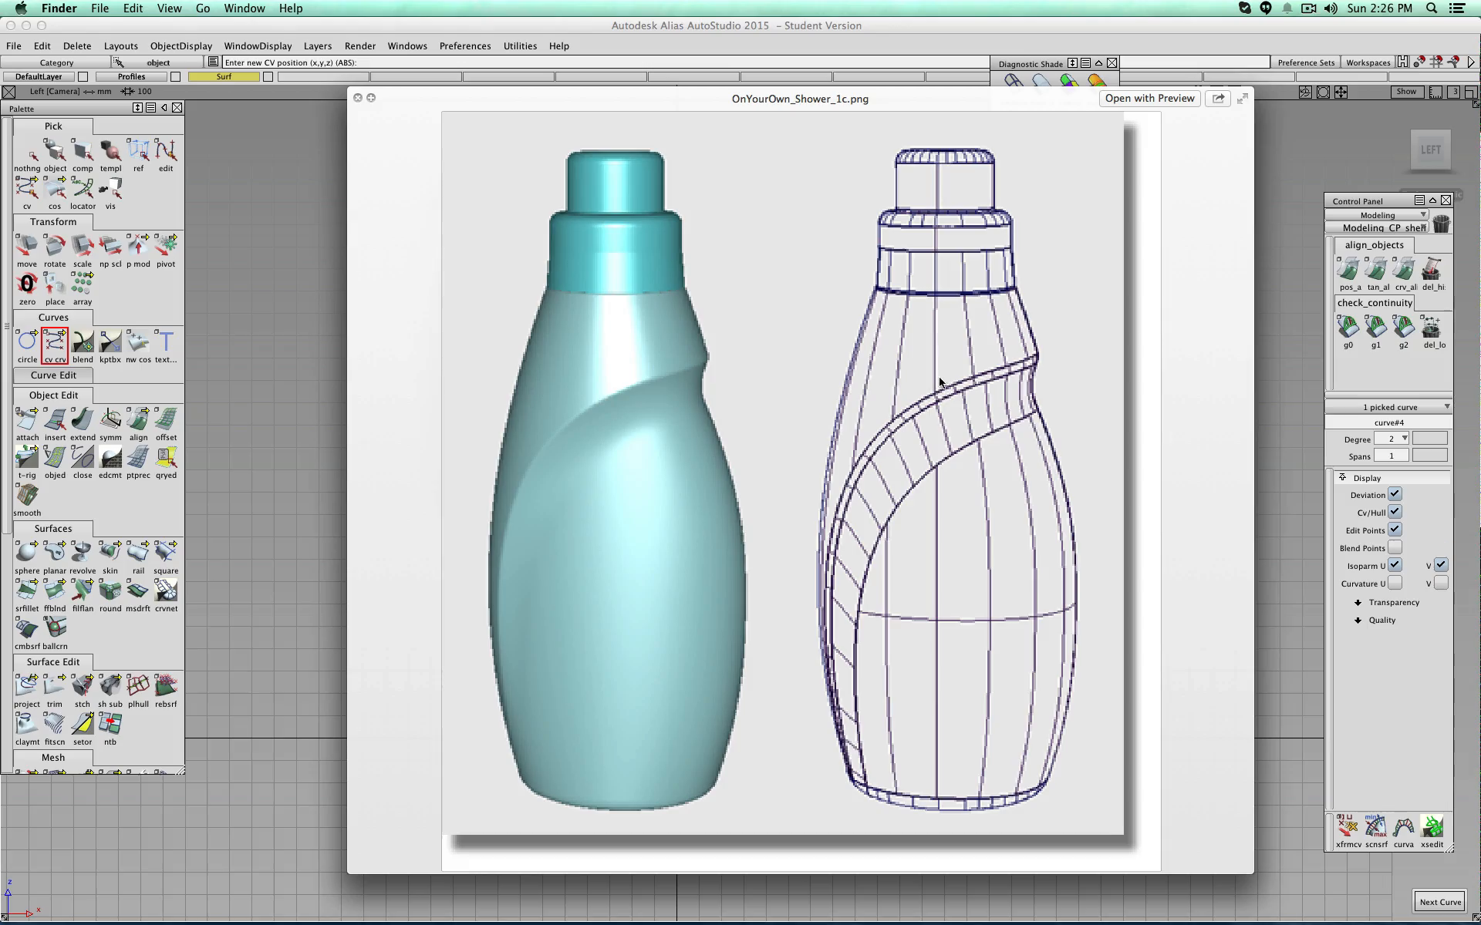
pyautogui.press('super+Tab')
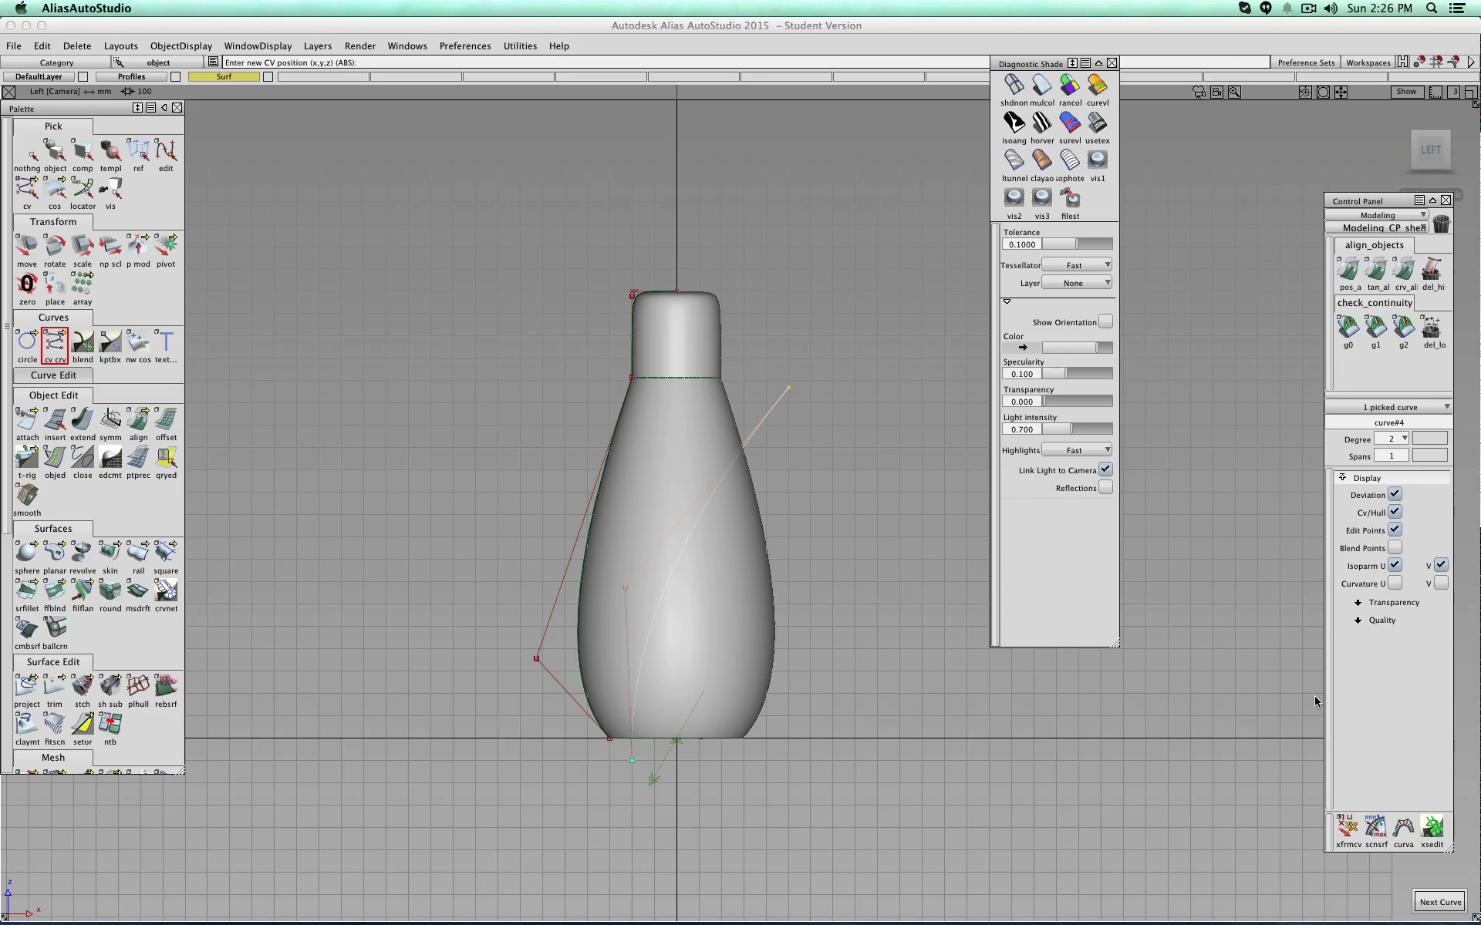
pyautogui.click(1407, 438)
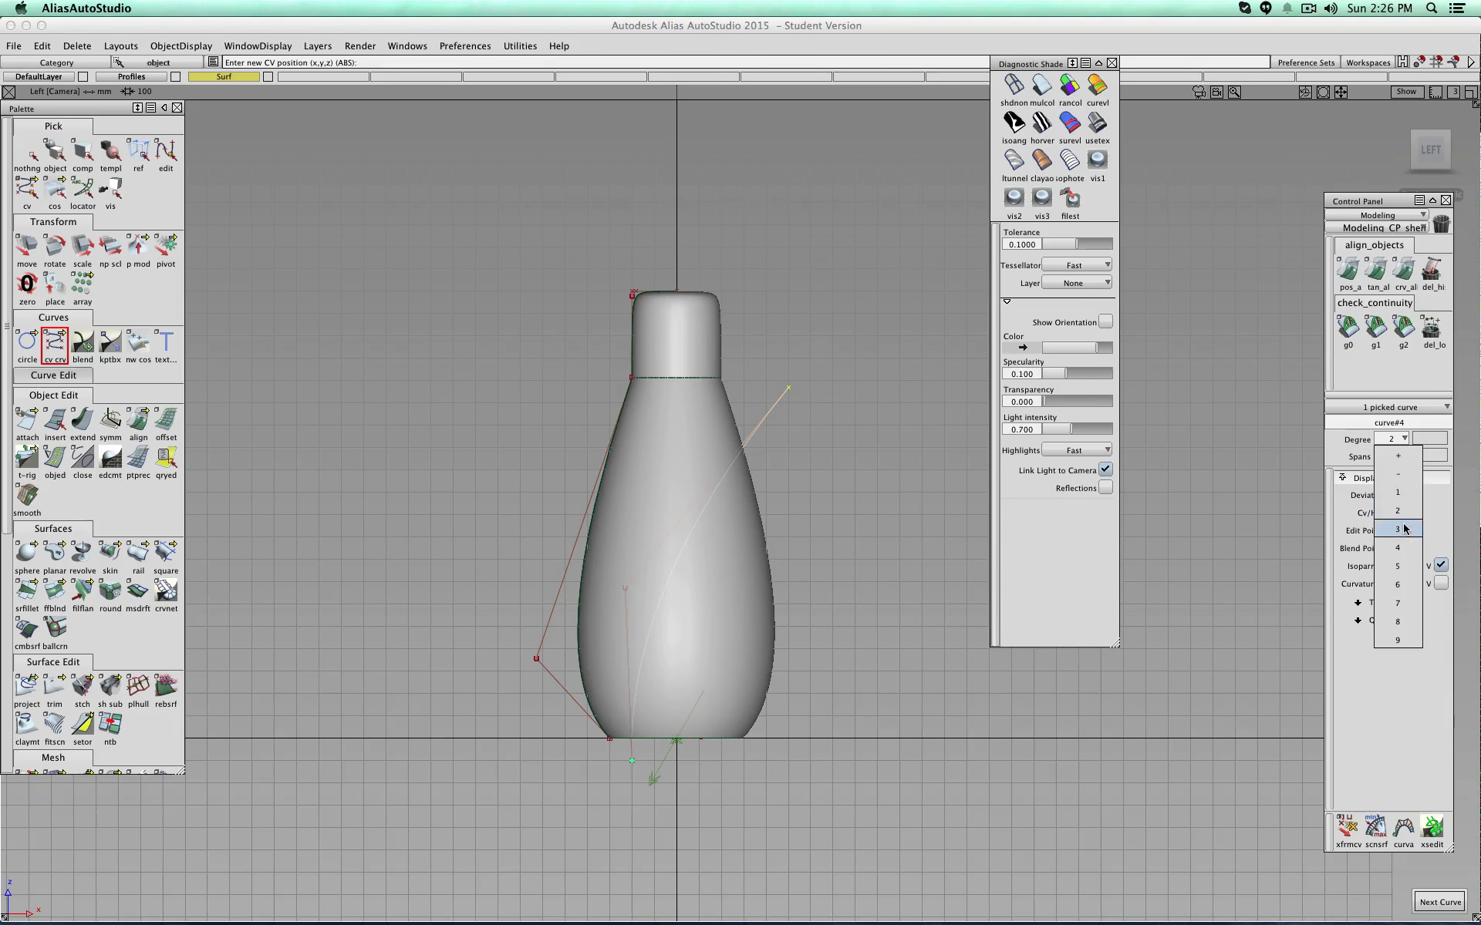
pyautogui.click(1398, 529)
pyautogui.click(1407, 902)
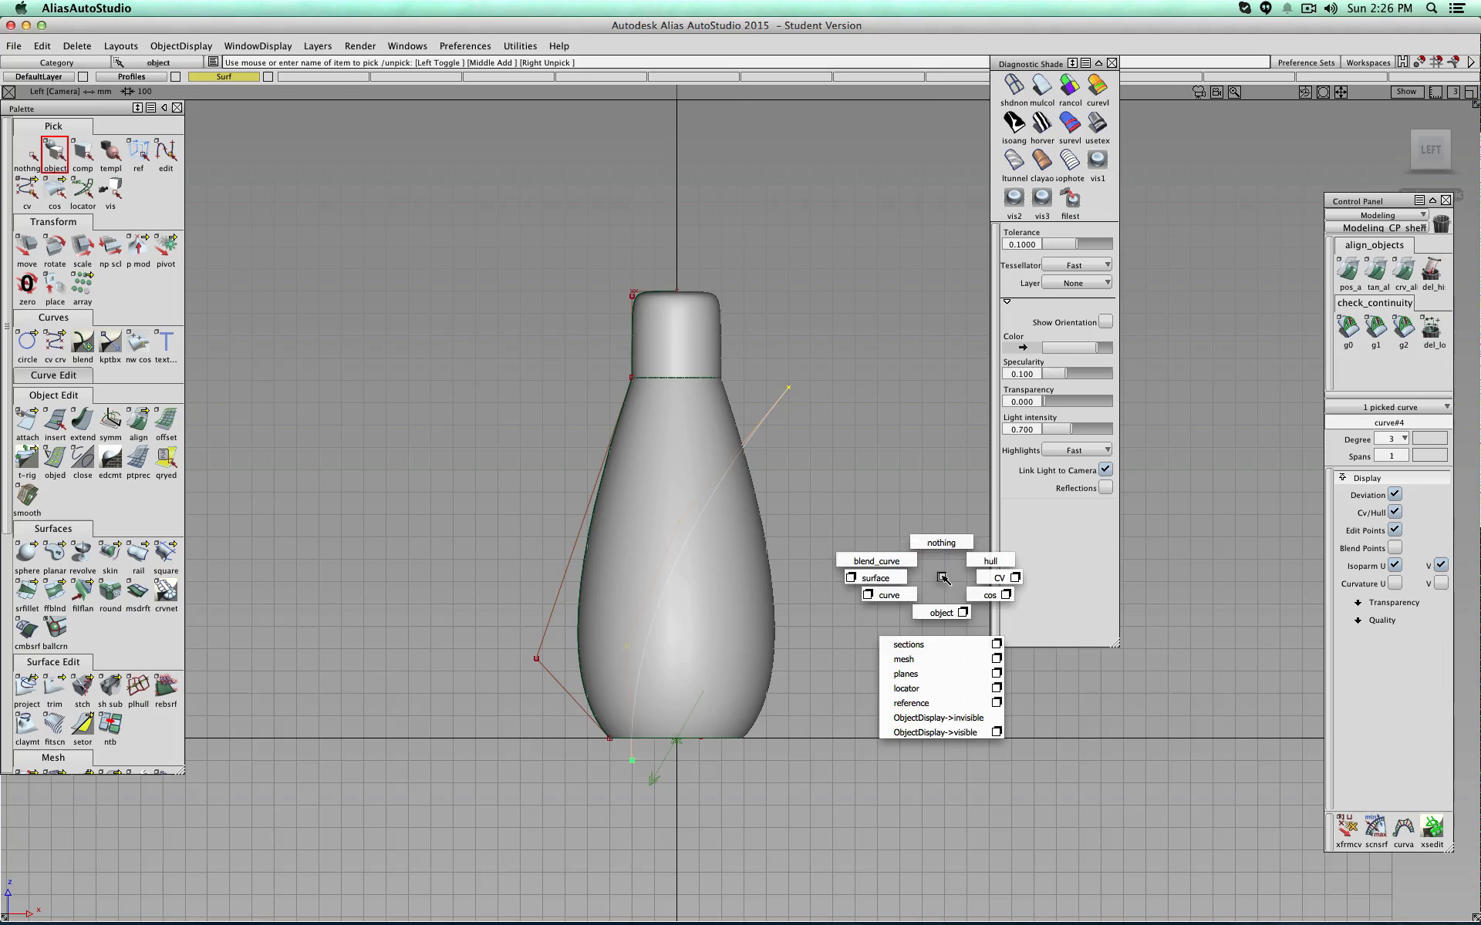
# Step: Move the grip curve's CVs so it bows further across the body and its upper end reaches farther out past the shoulder
pyautogui.keyDown('ctrl'); pyautogui.keyDown('shift'); pyautogui.rightClick(906, 544); pyautogui.keyUp('shift'); pyautogui.keyUp('ctrl')
pyautogui.keyDown('ctrl'); pyautogui.keyDown('shift'); pyautogui.moveTo(893, 539); pyautogui.dragTo(994, 540); pyautogui.keyUp('shift'); pyautogui.keyUp('ctrl')
pyautogui.click(682, 525)
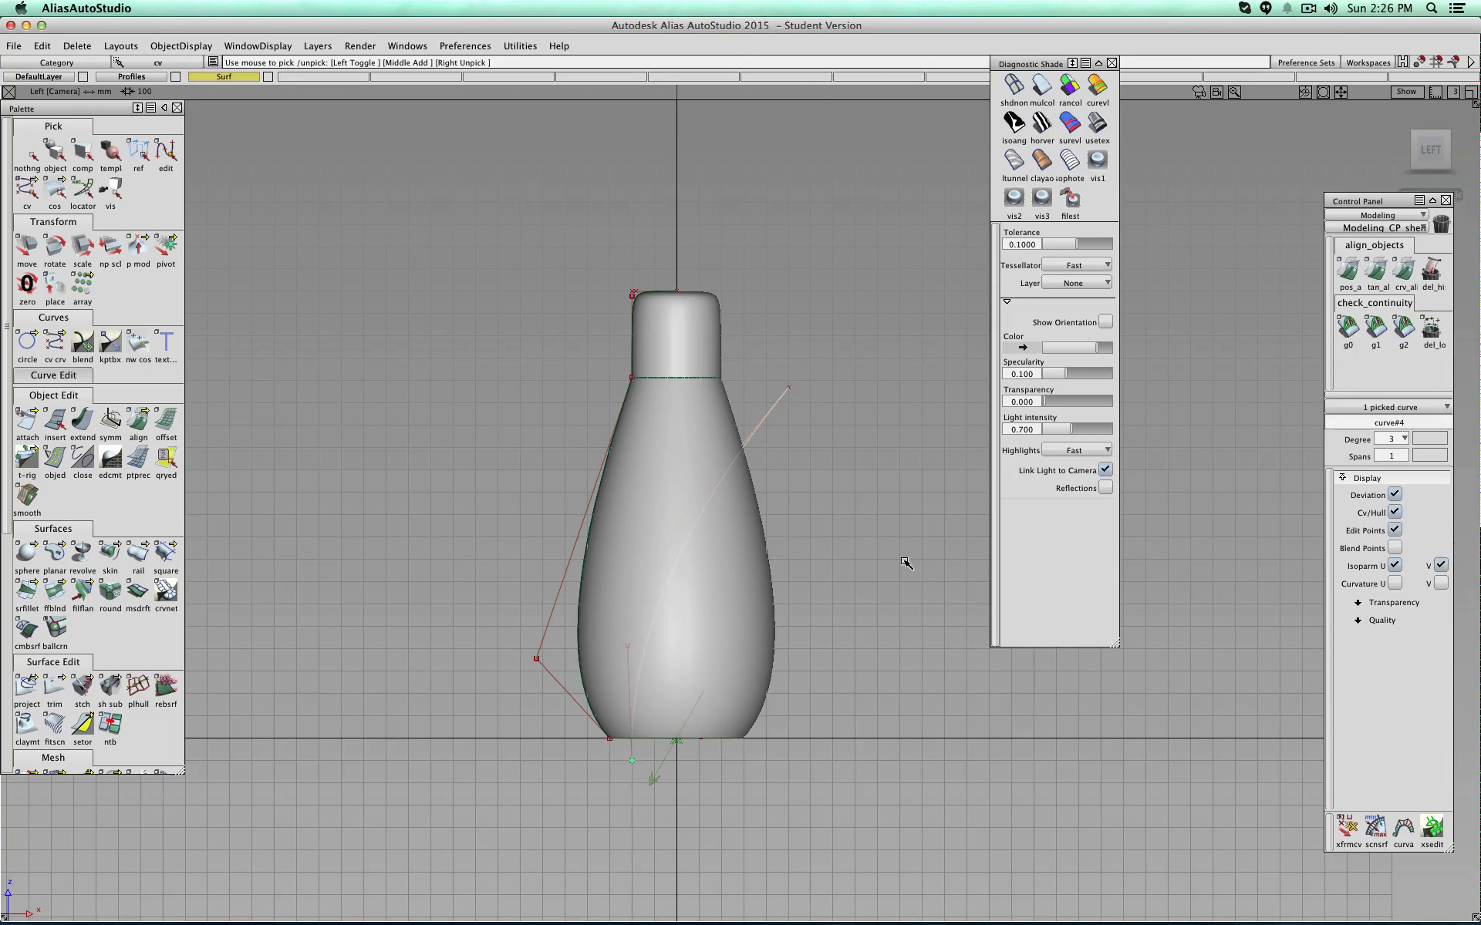
pyautogui.keyDown('ctrl'); pyautogui.keyDown('shift'); pyautogui.moveTo(887, 544); pyautogui.dragTo(867, 500); pyautogui.keyUp('shift'); pyautogui.keyUp('ctrl')
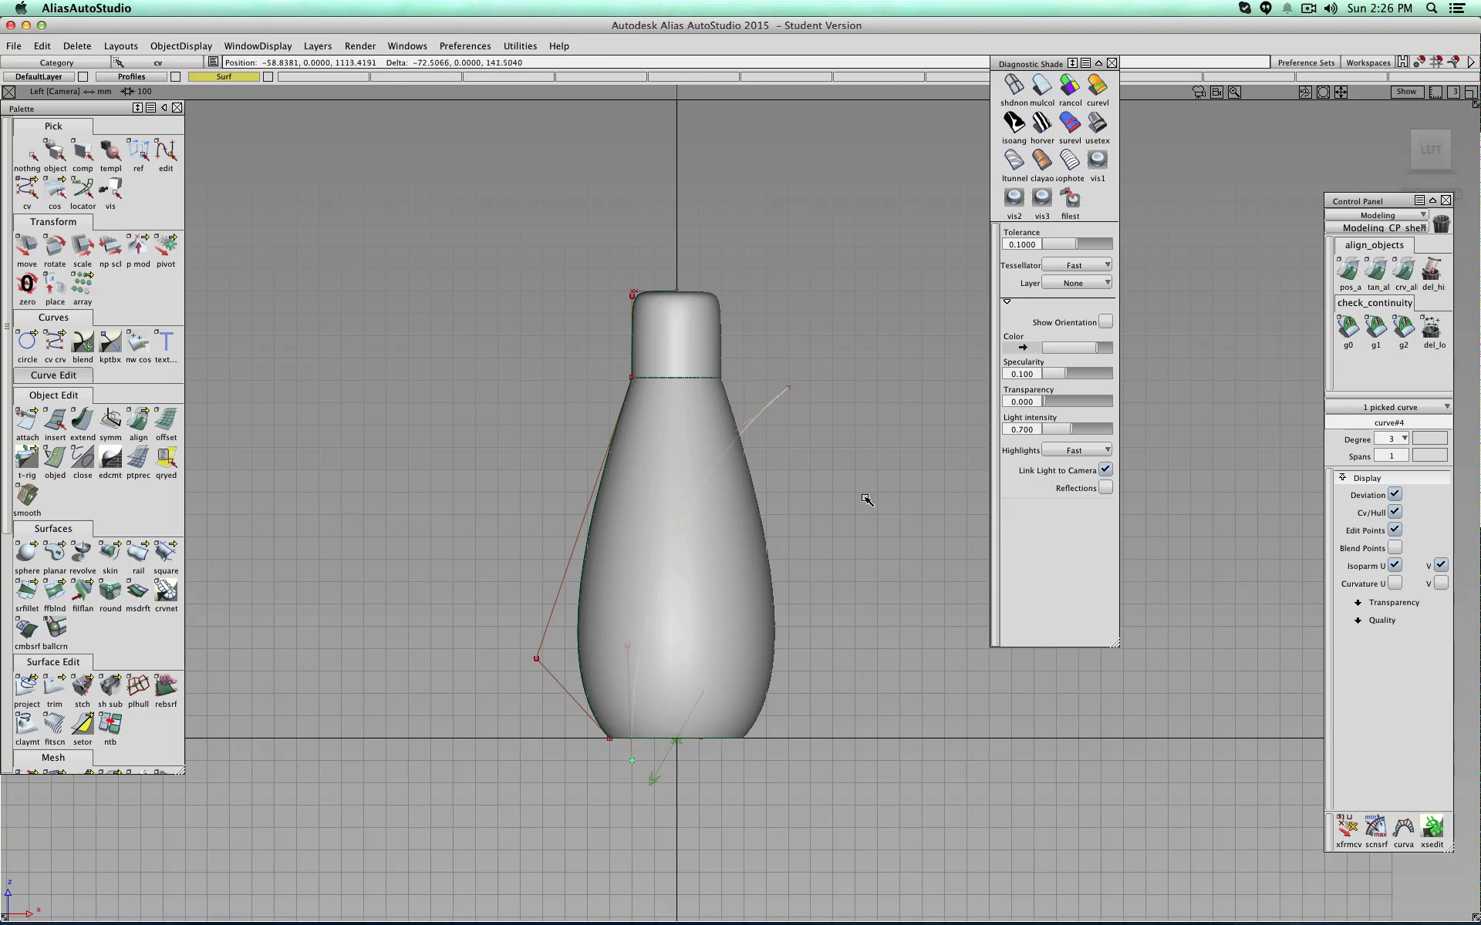
pyautogui.click(791, 389)
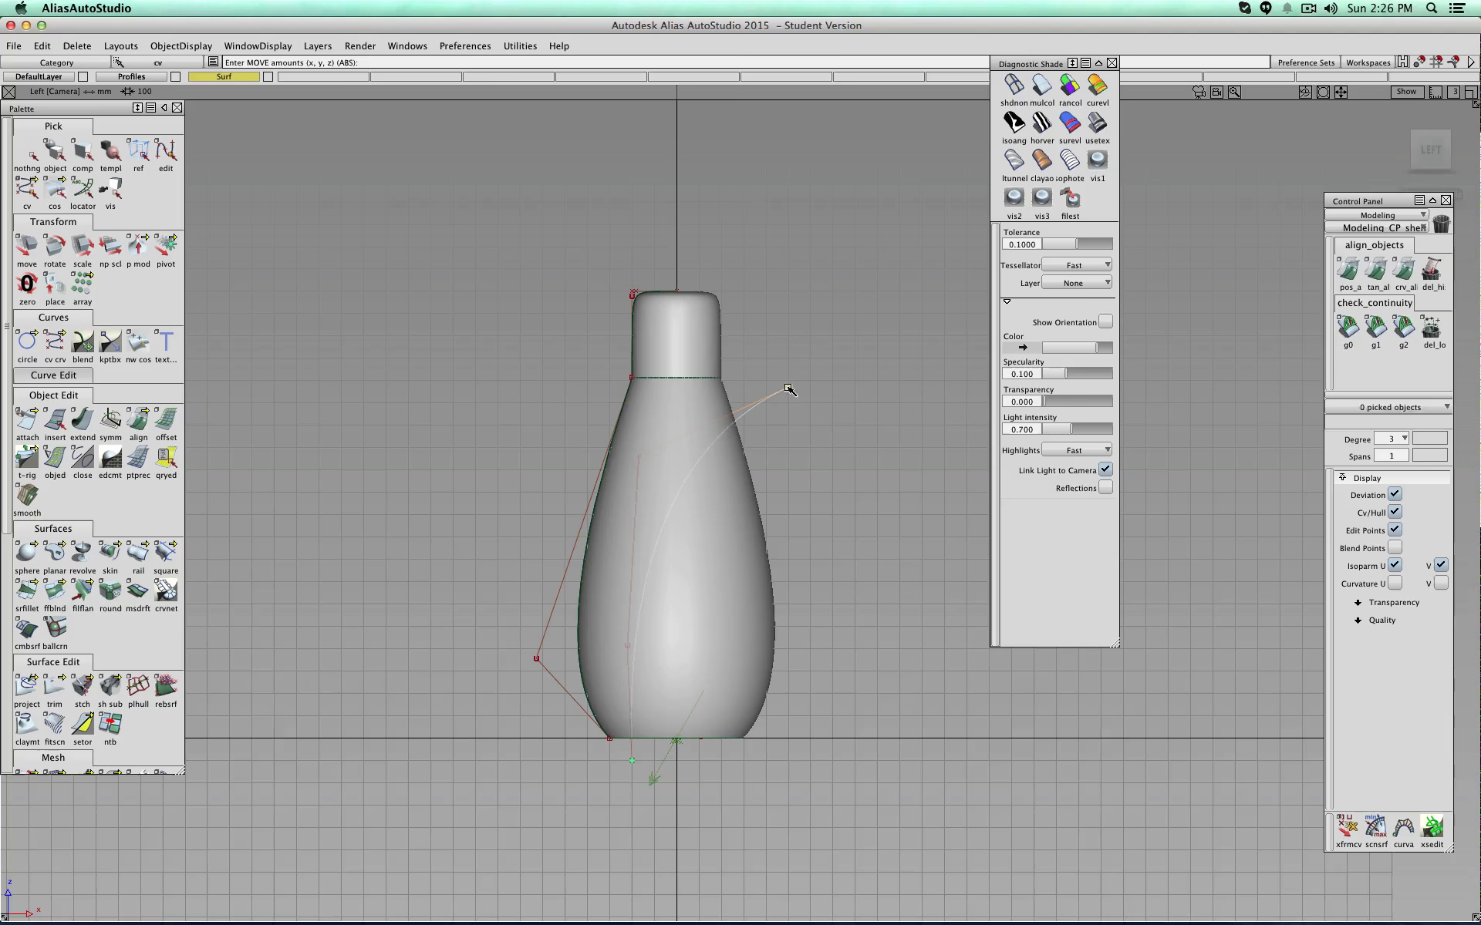
pyautogui.moveTo(839, 396); pyautogui.dragTo(877, 417)
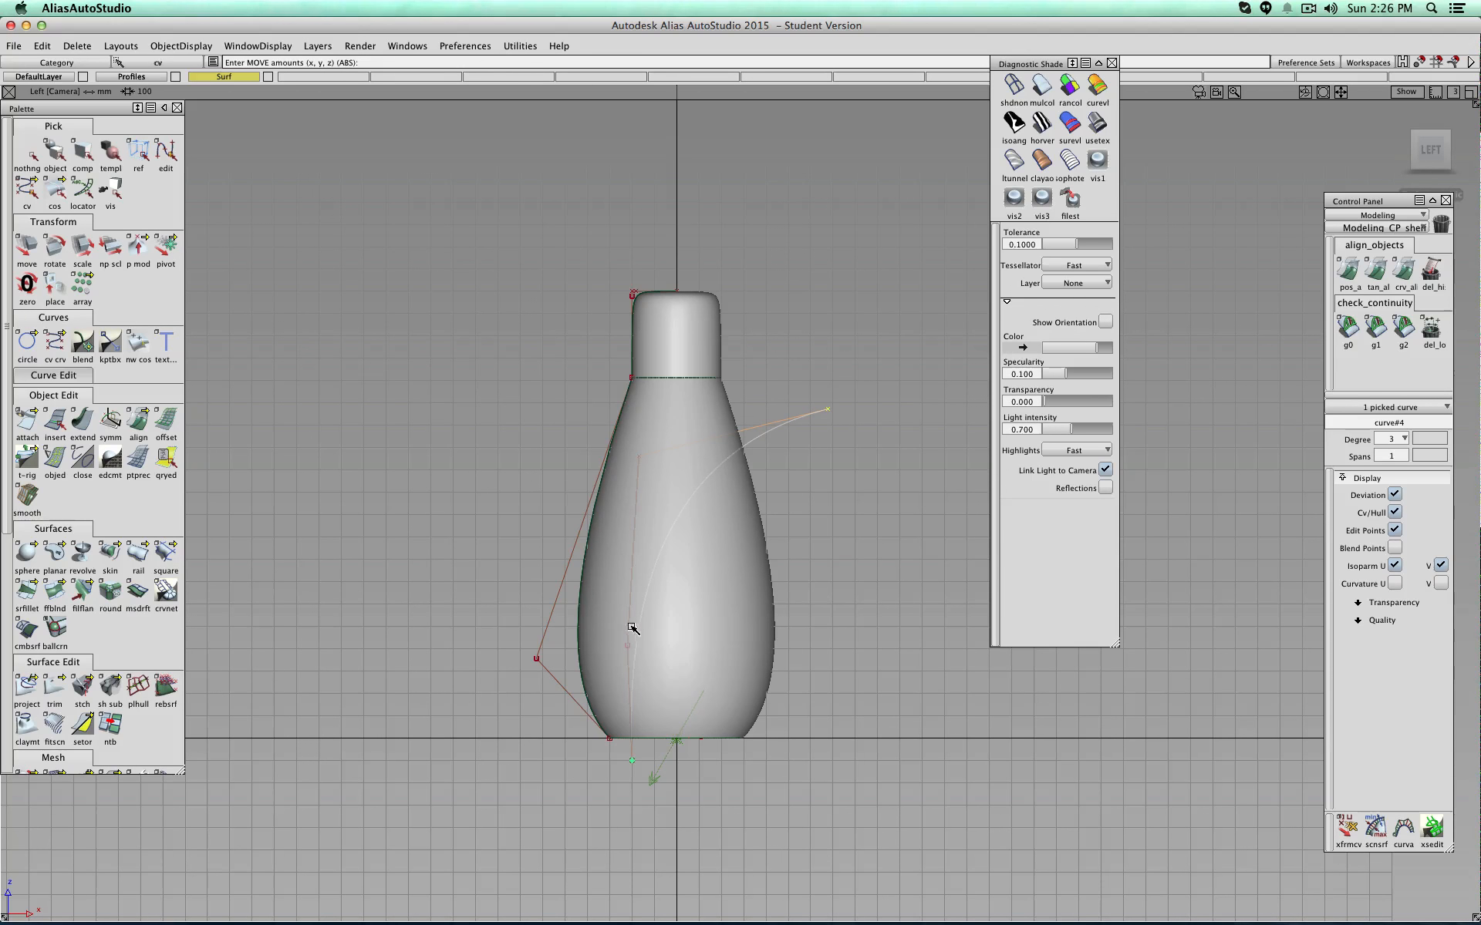
pyautogui.moveTo(627, 645); pyautogui.dragTo(598, 621)
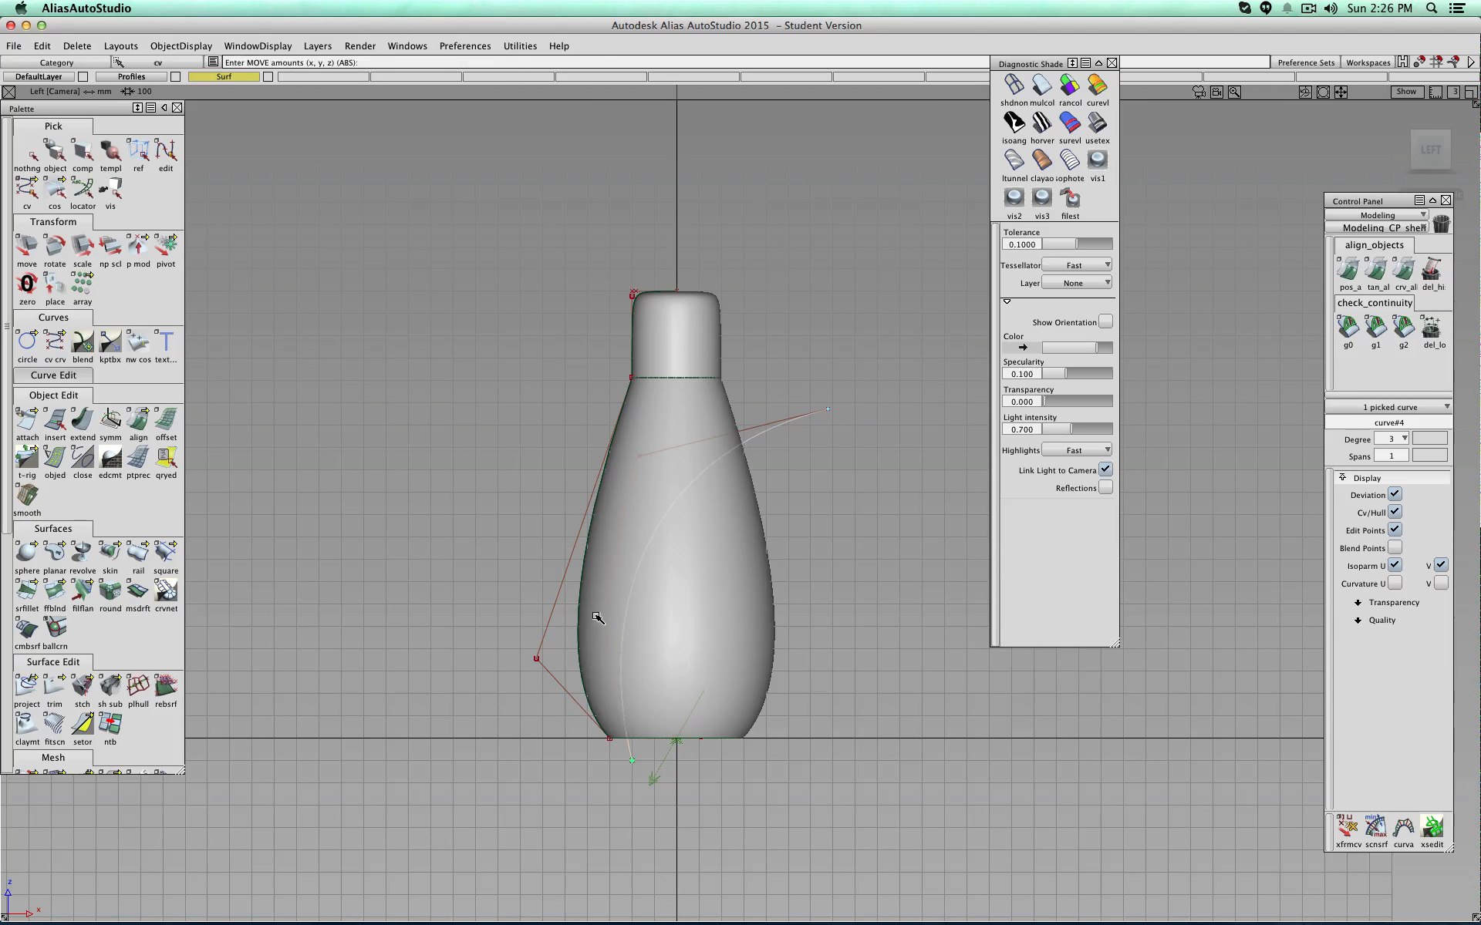
# Step: Compare the grip curve with the reference image, assign it to the Profiles layer and check by toggling that layer's visibility
pyautogui.press('super+Tab')
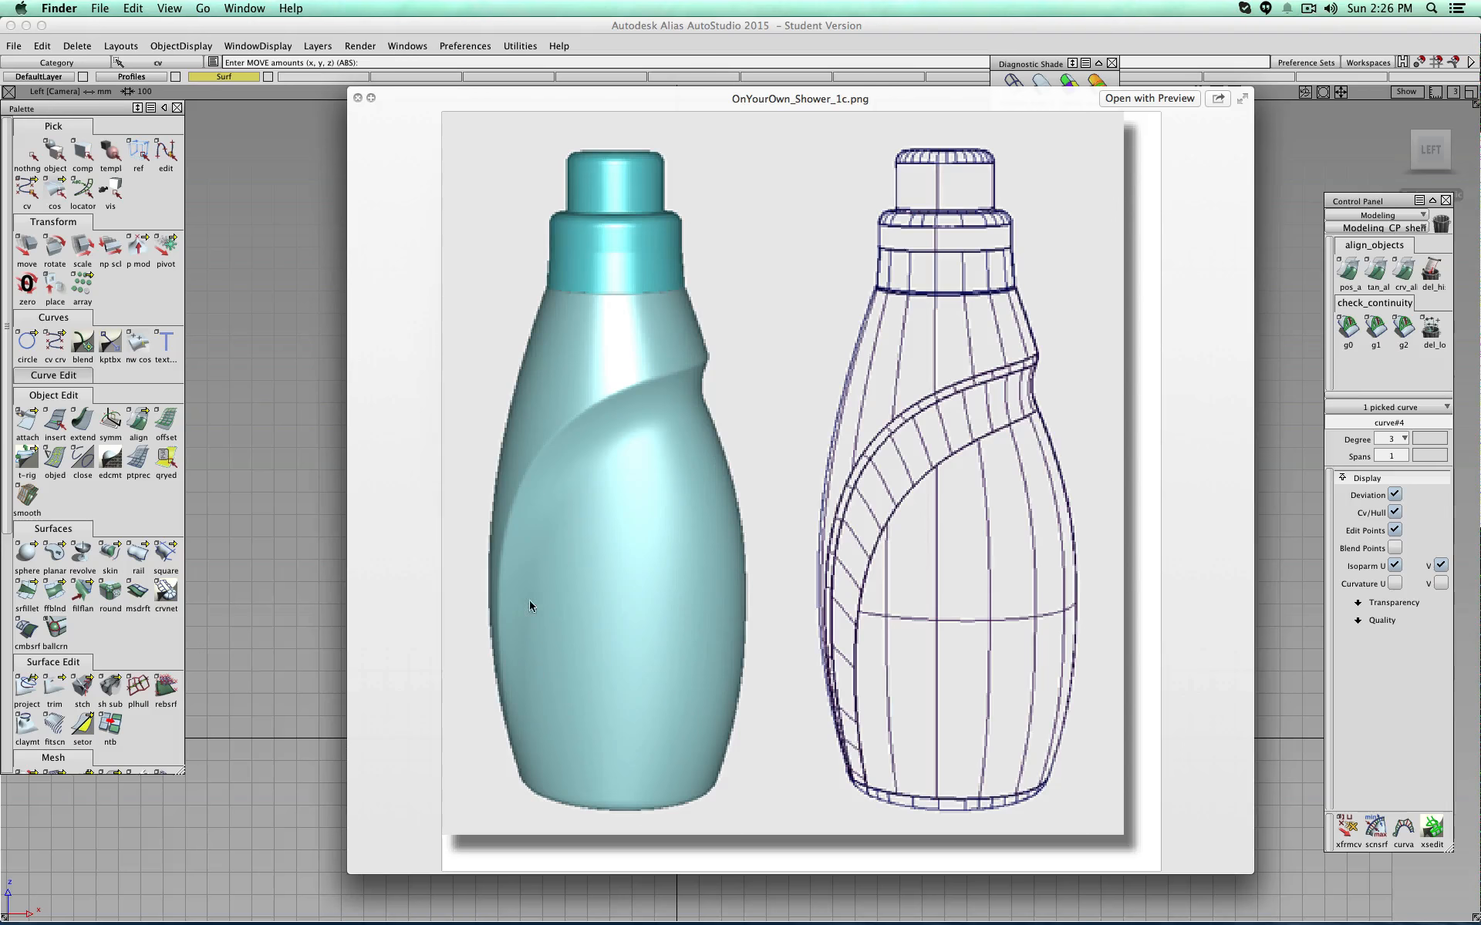
pyautogui.press('super+Tab')
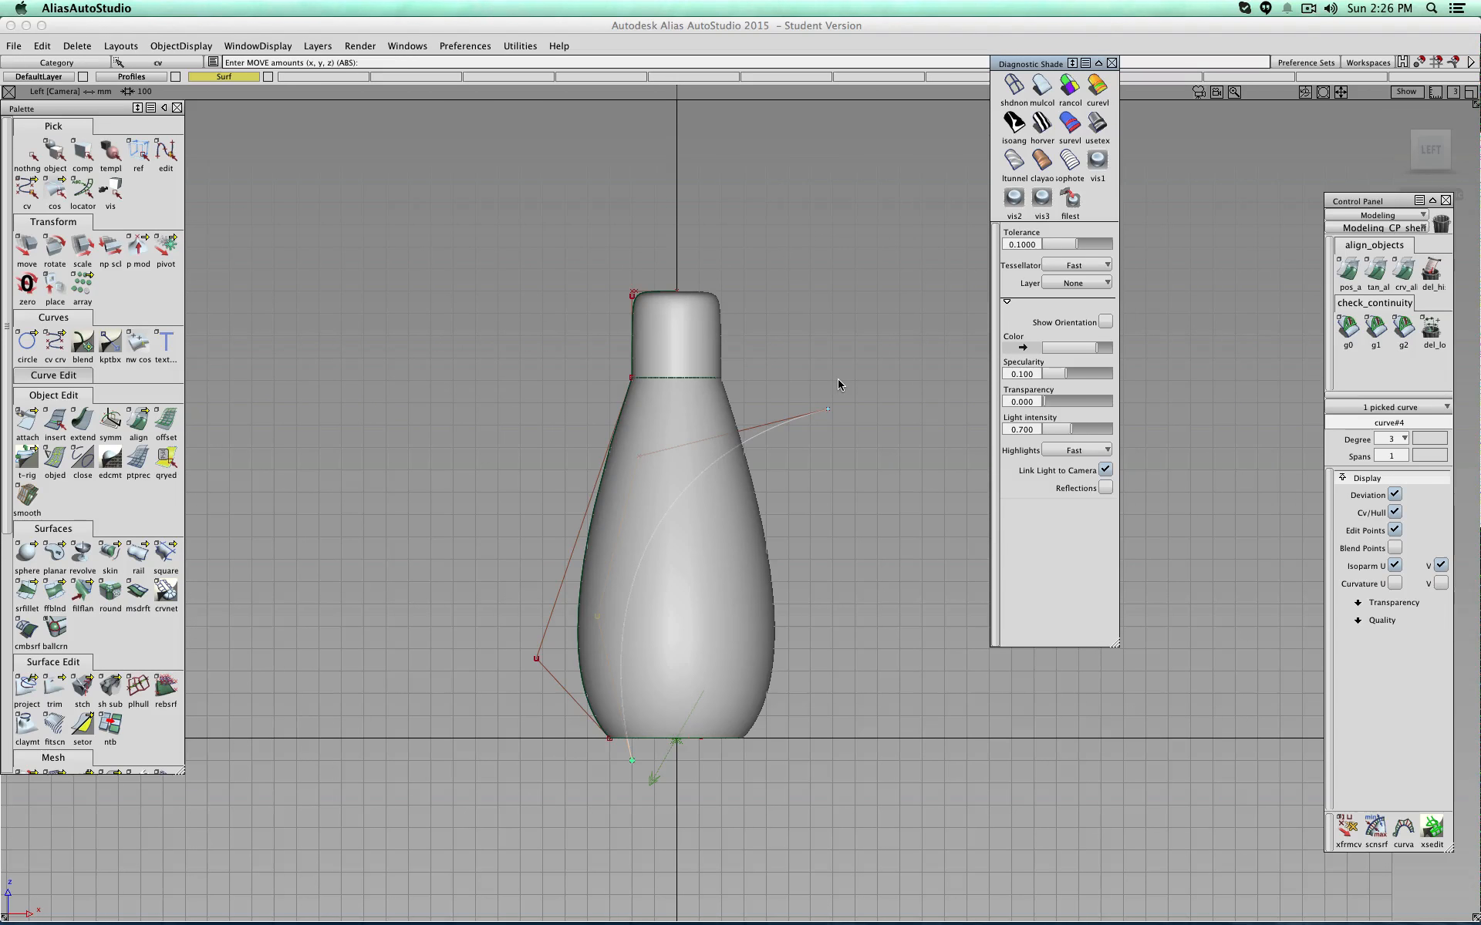
pyautogui.click(26, 152)
pyautogui.click(54, 152)
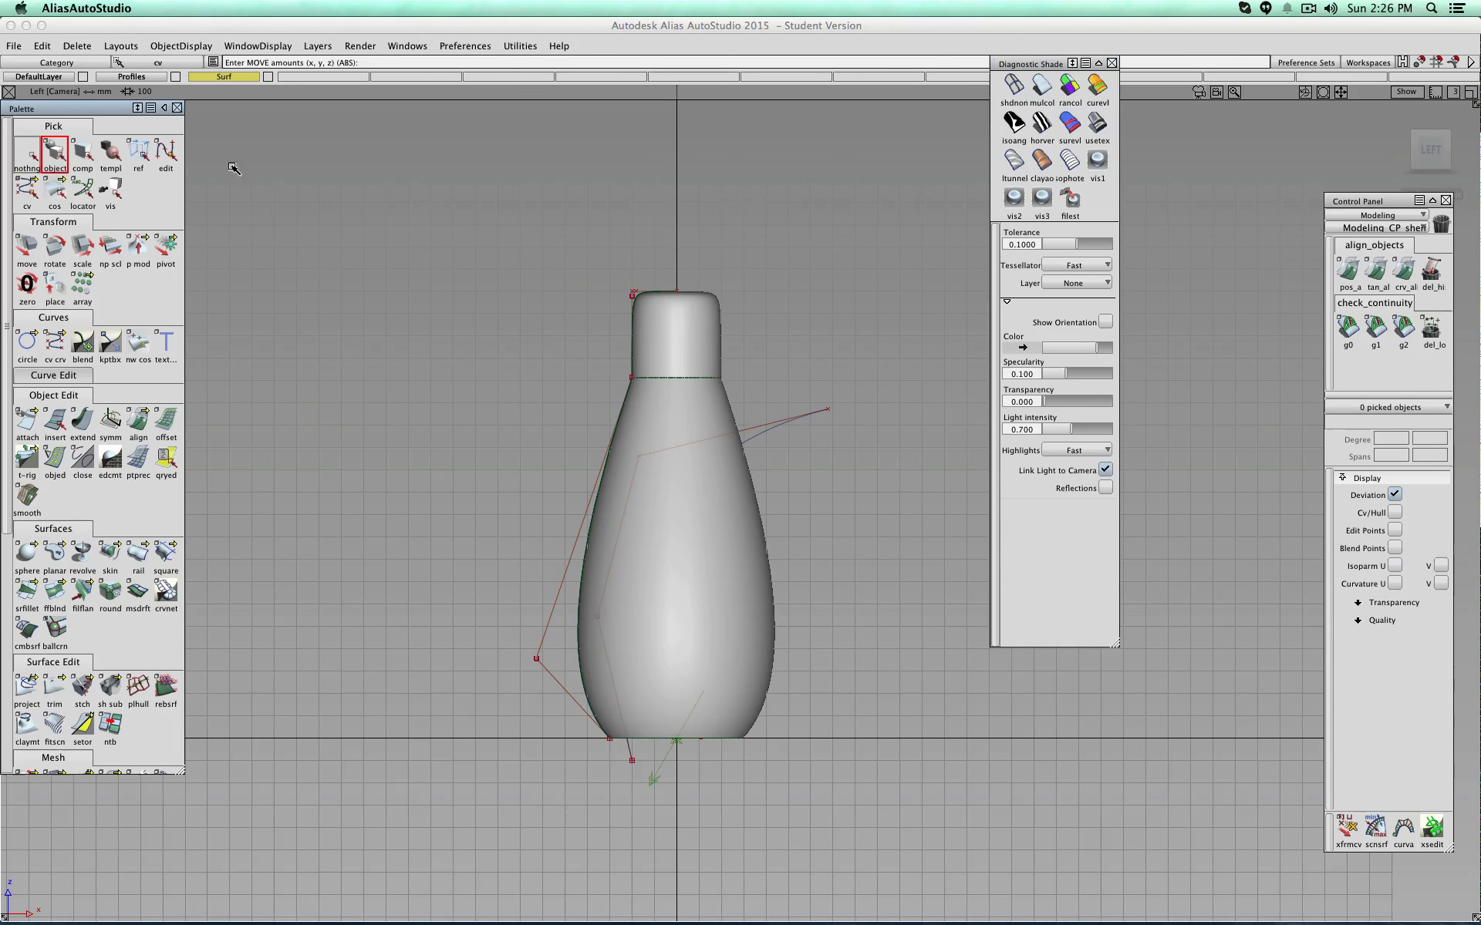
pyautogui.click(831, 409)
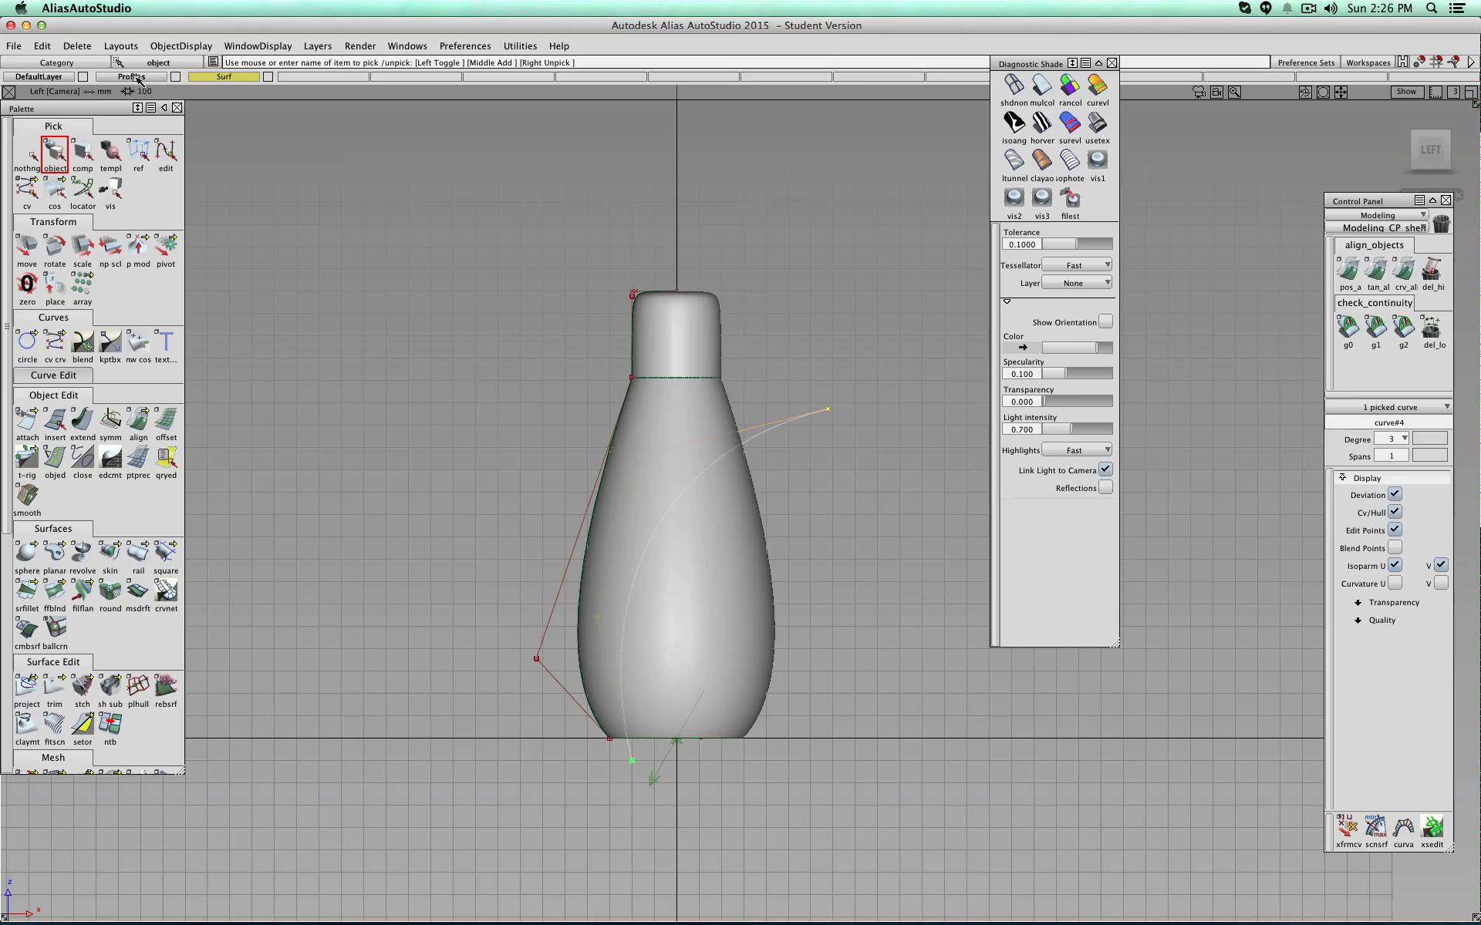
pyautogui.moveTo(131, 76); pyautogui.dragTo(135, 85, button='right')
pyautogui.click(175, 76)
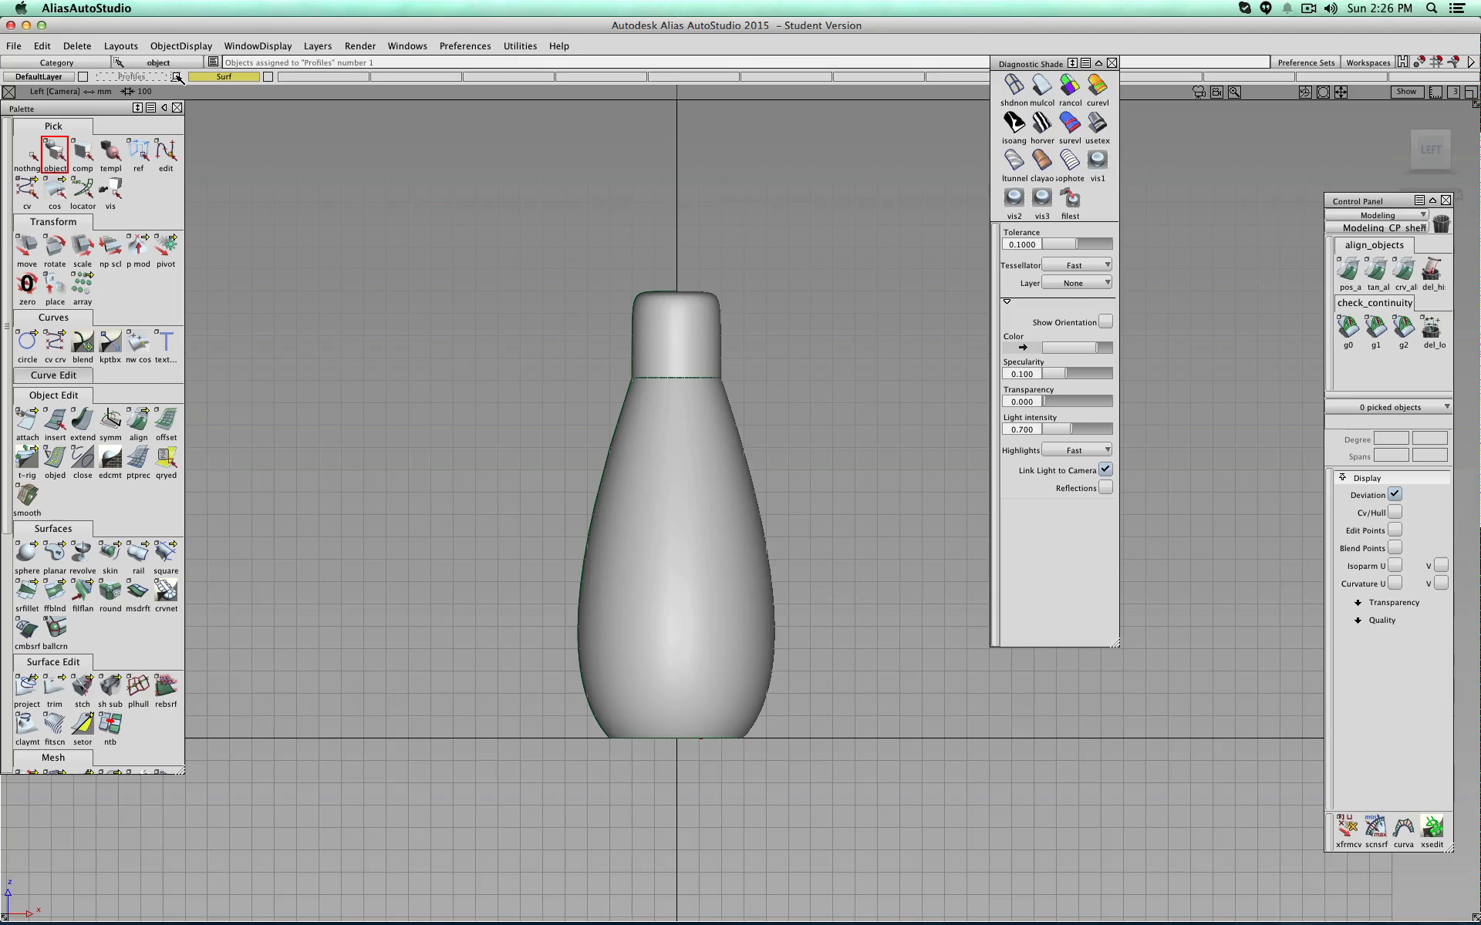
pyautogui.click(177, 77)
# Step: Recheck the reference image, hide the Surf layer and duplicate the bottle body's profile curve in place
pyautogui.press('super+Tab')
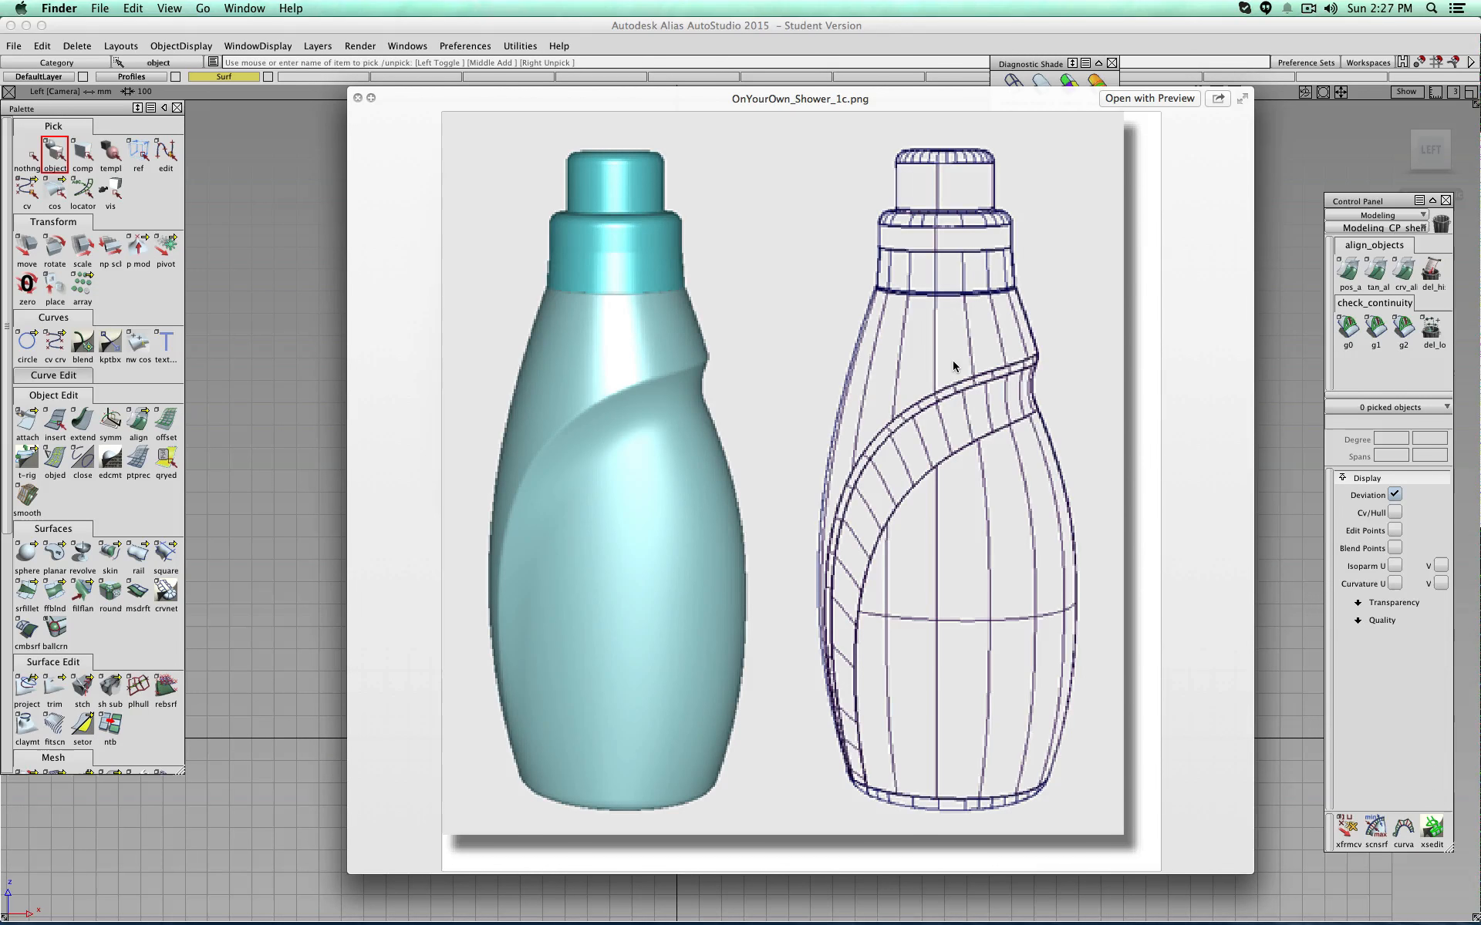
pyautogui.press('super+Tab')
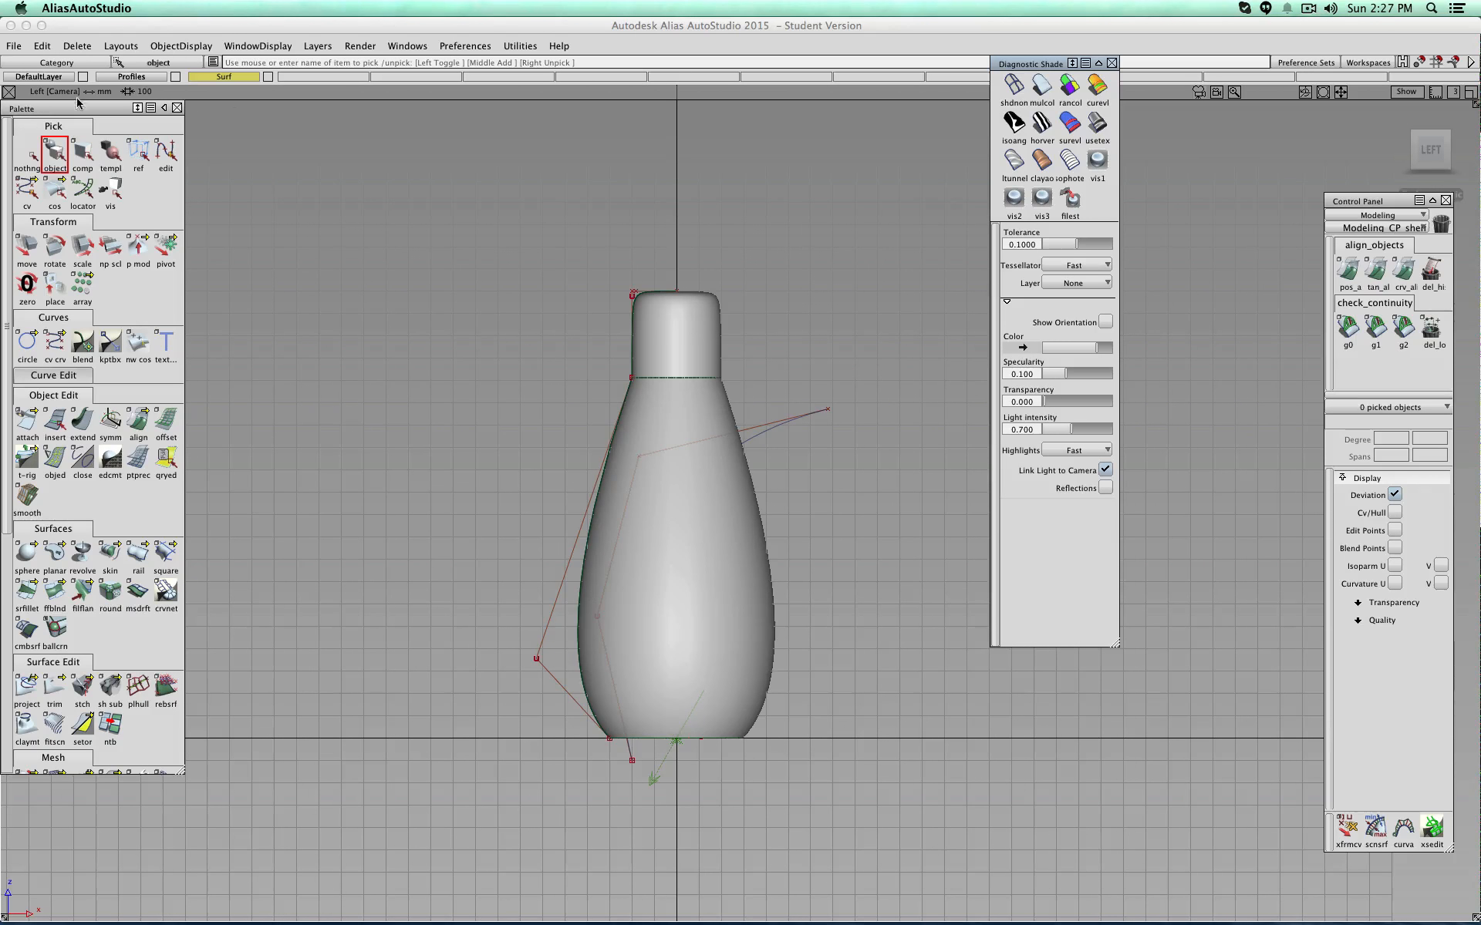
pyautogui.click(267, 78)
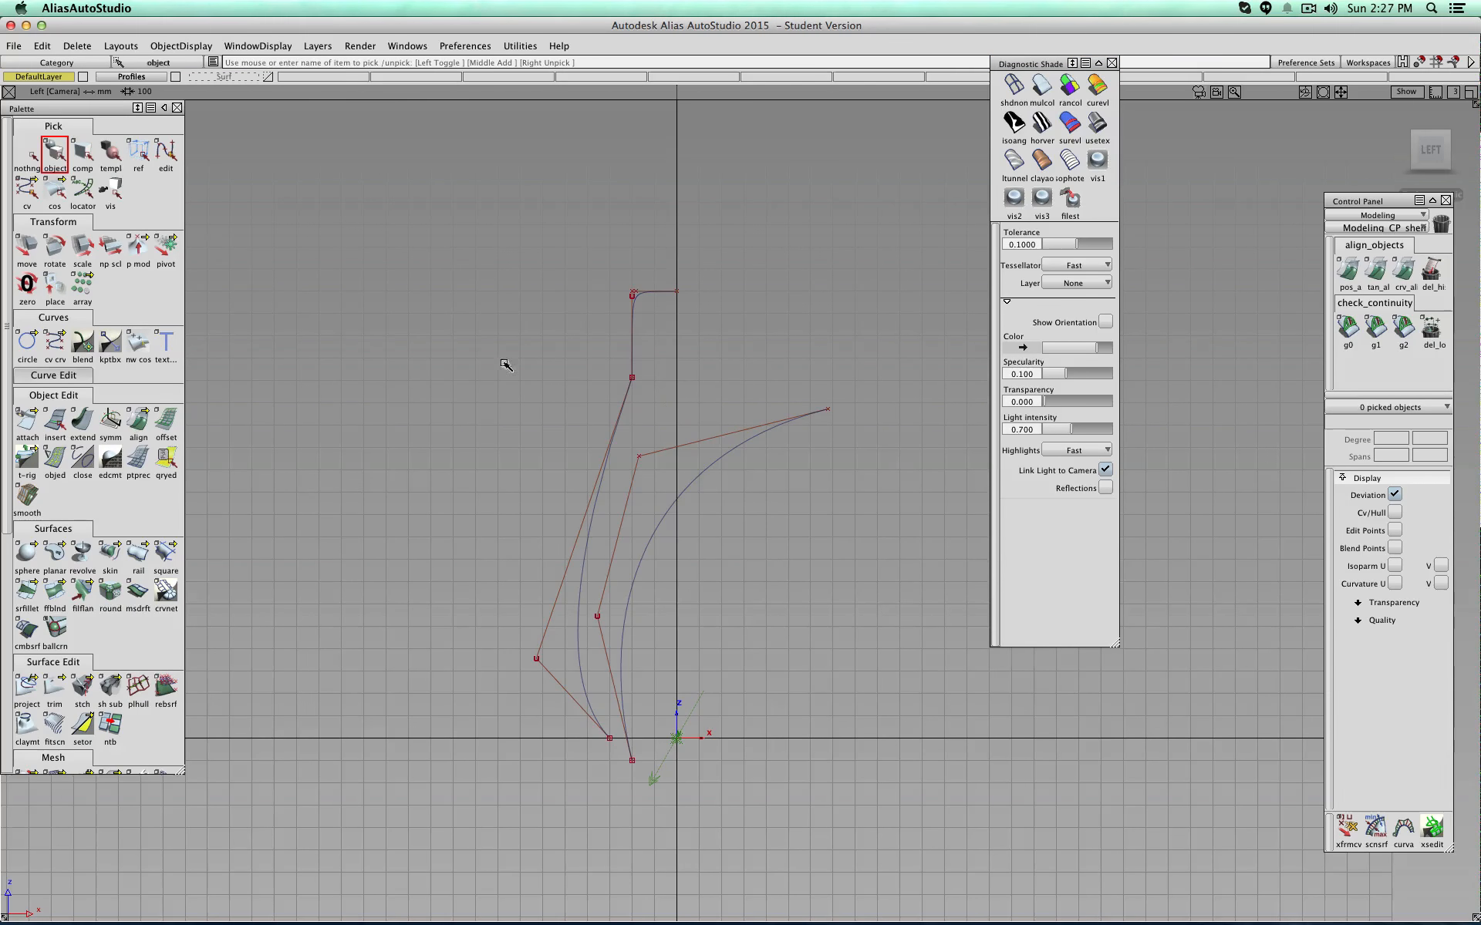
pyautogui.click(582, 571)
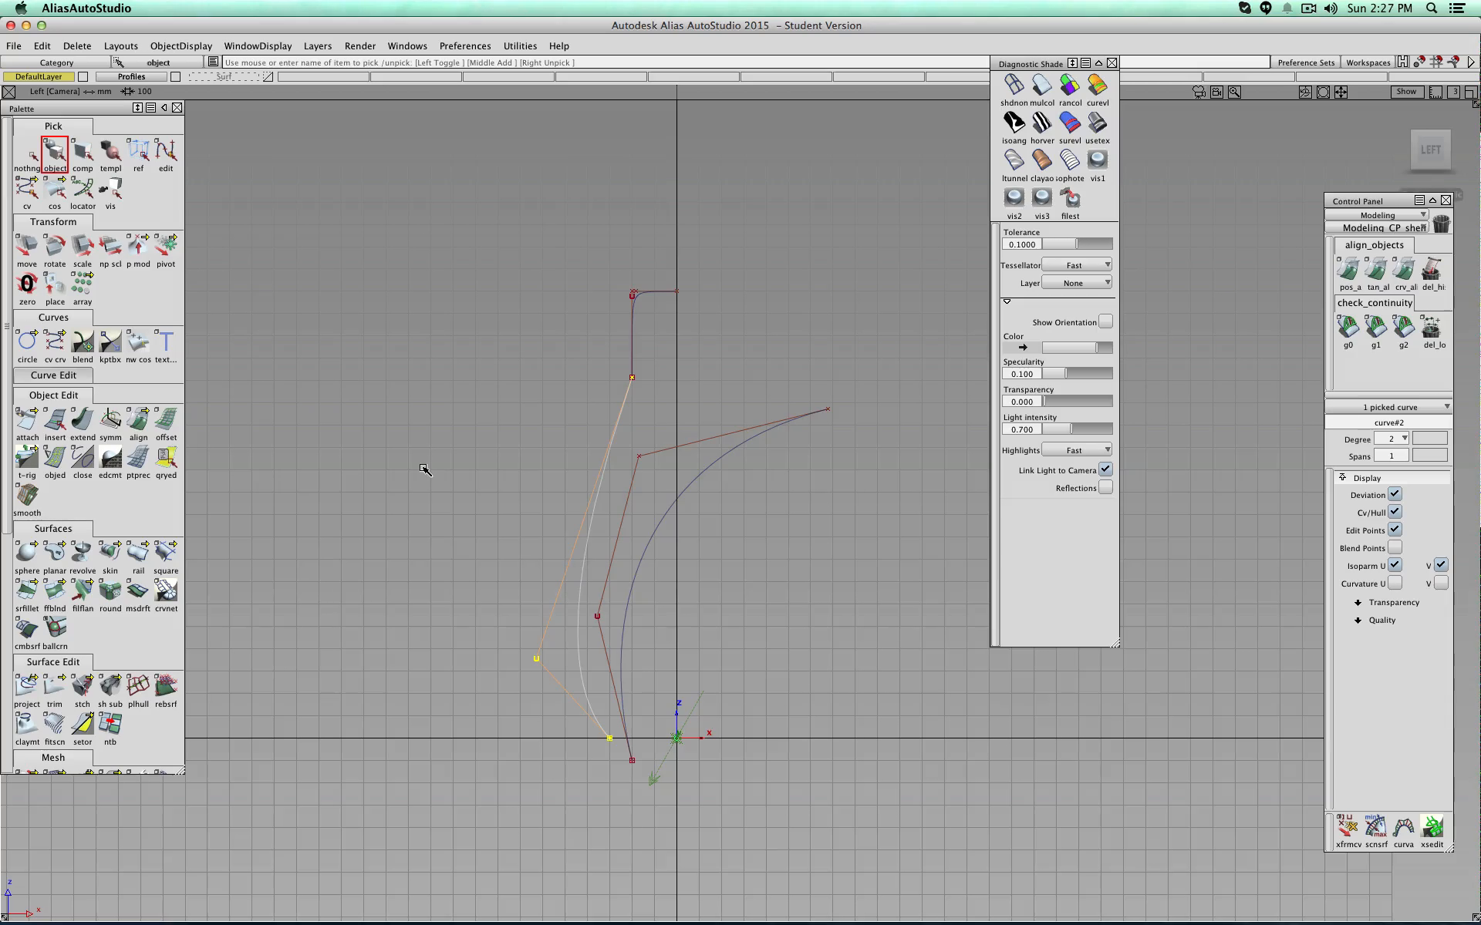
pyautogui.press('super+v')
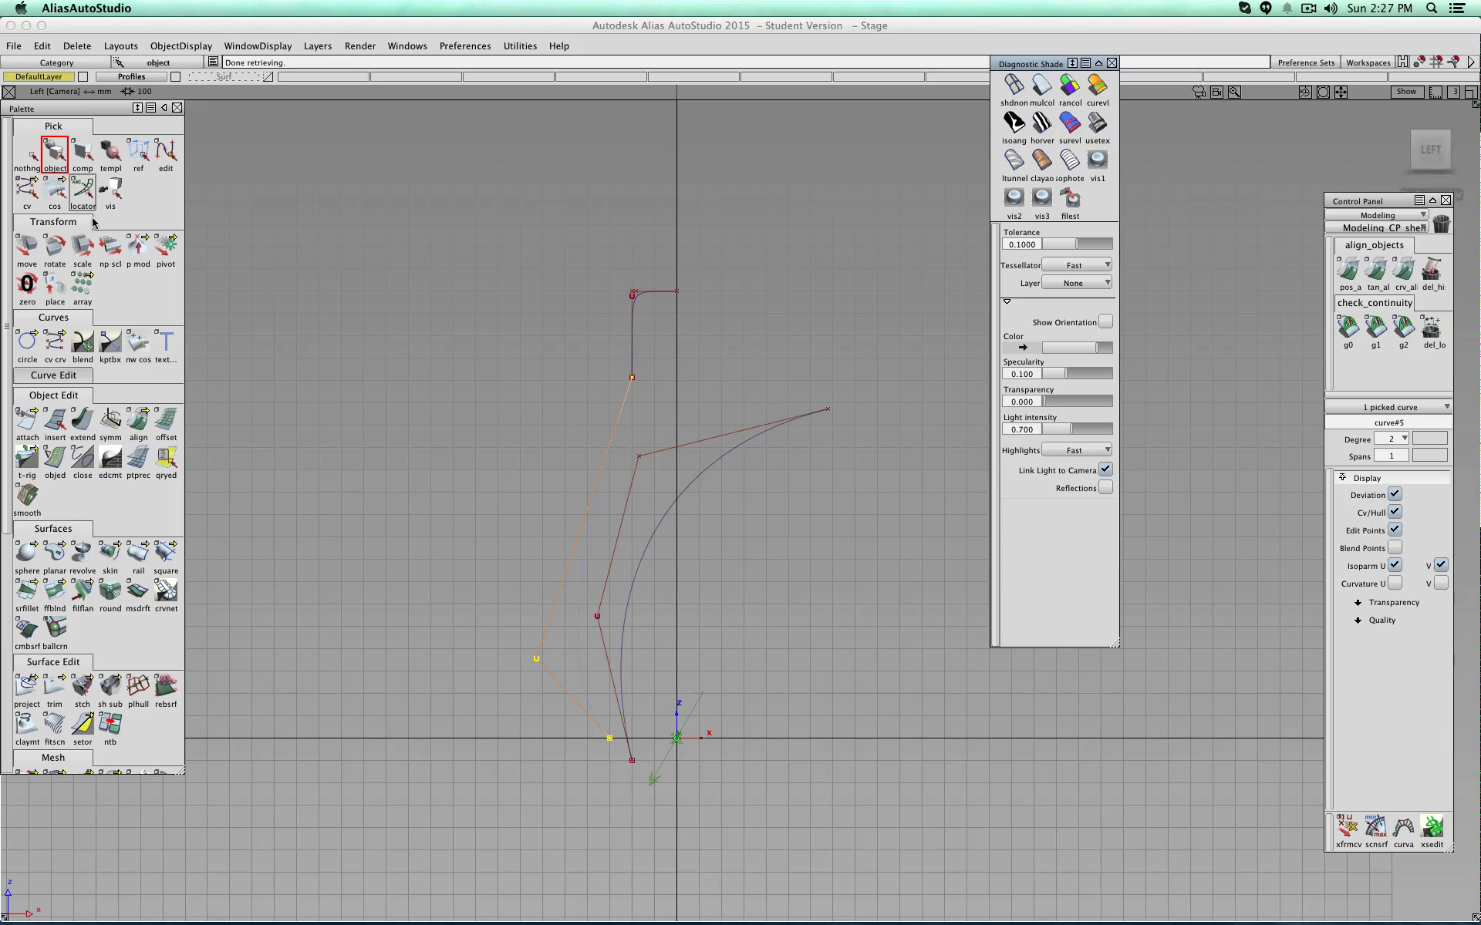
pyautogui.click(31, 194)
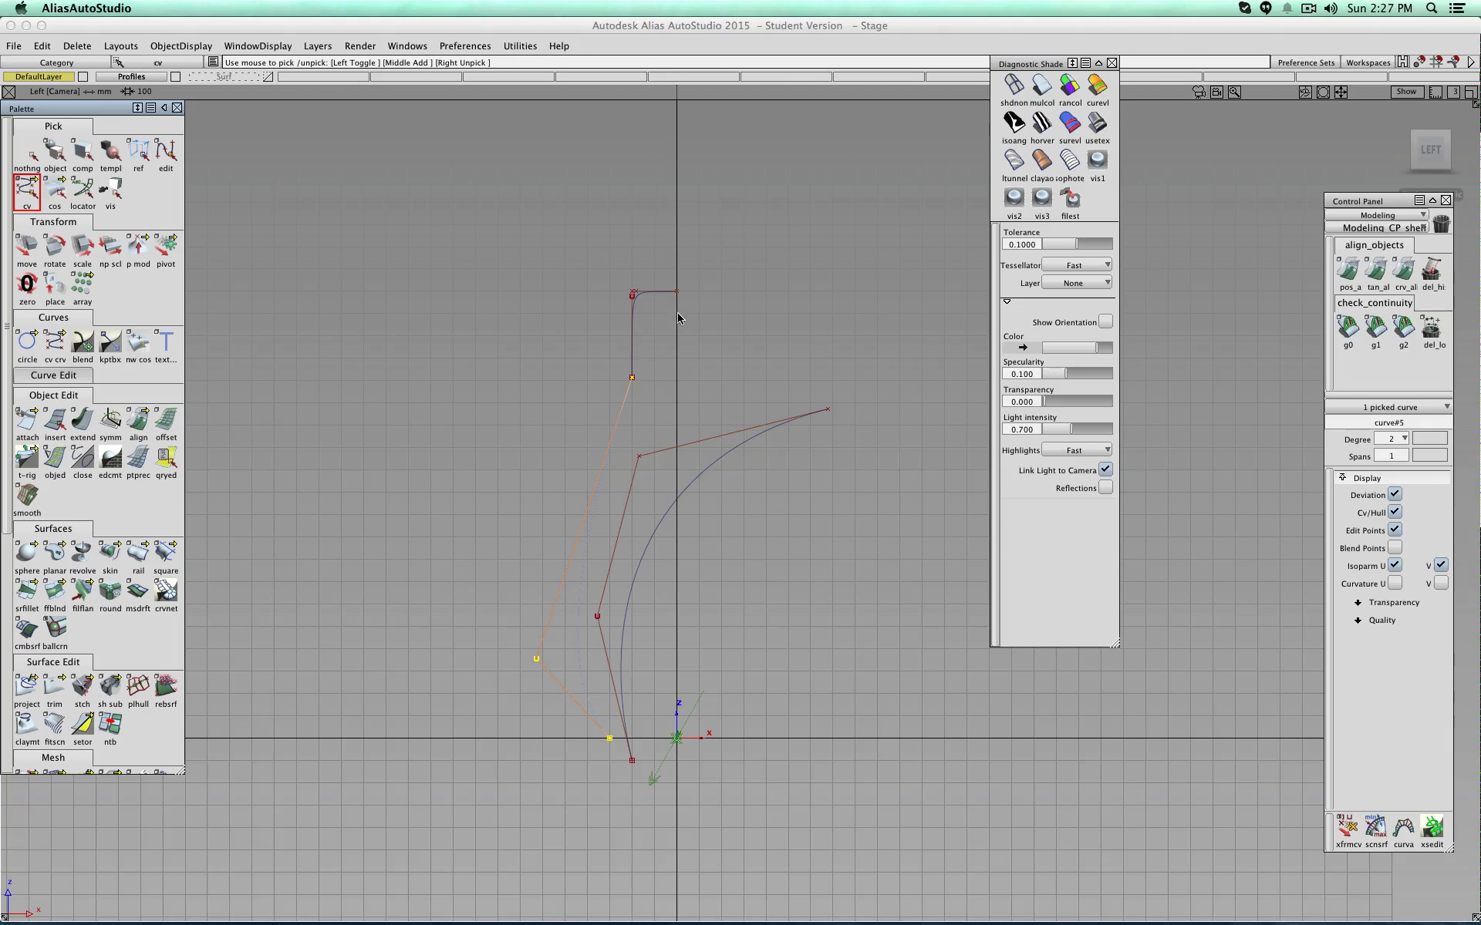
pyautogui.click(536, 660)
pyautogui.click(611, 740)
# Step: Move only the duplicated body profile's top CV horizontally inward toward the bottle's axis, making a slightly narrower profile
pyautogui.click(27, 192)
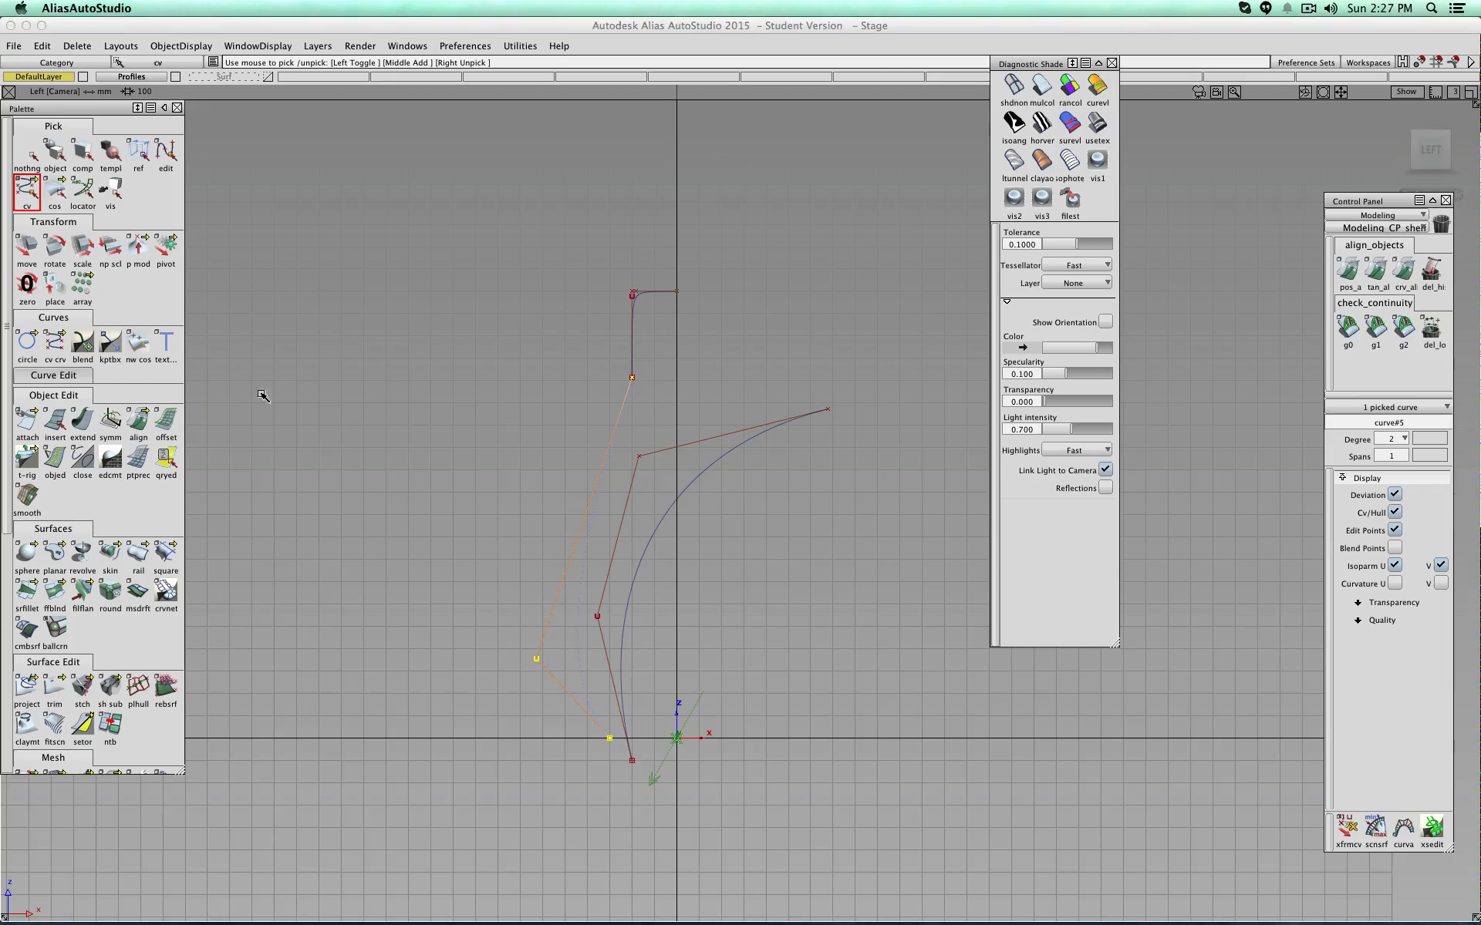
pyautogui.click(538, 661)
pyautogui.click(539, 664)
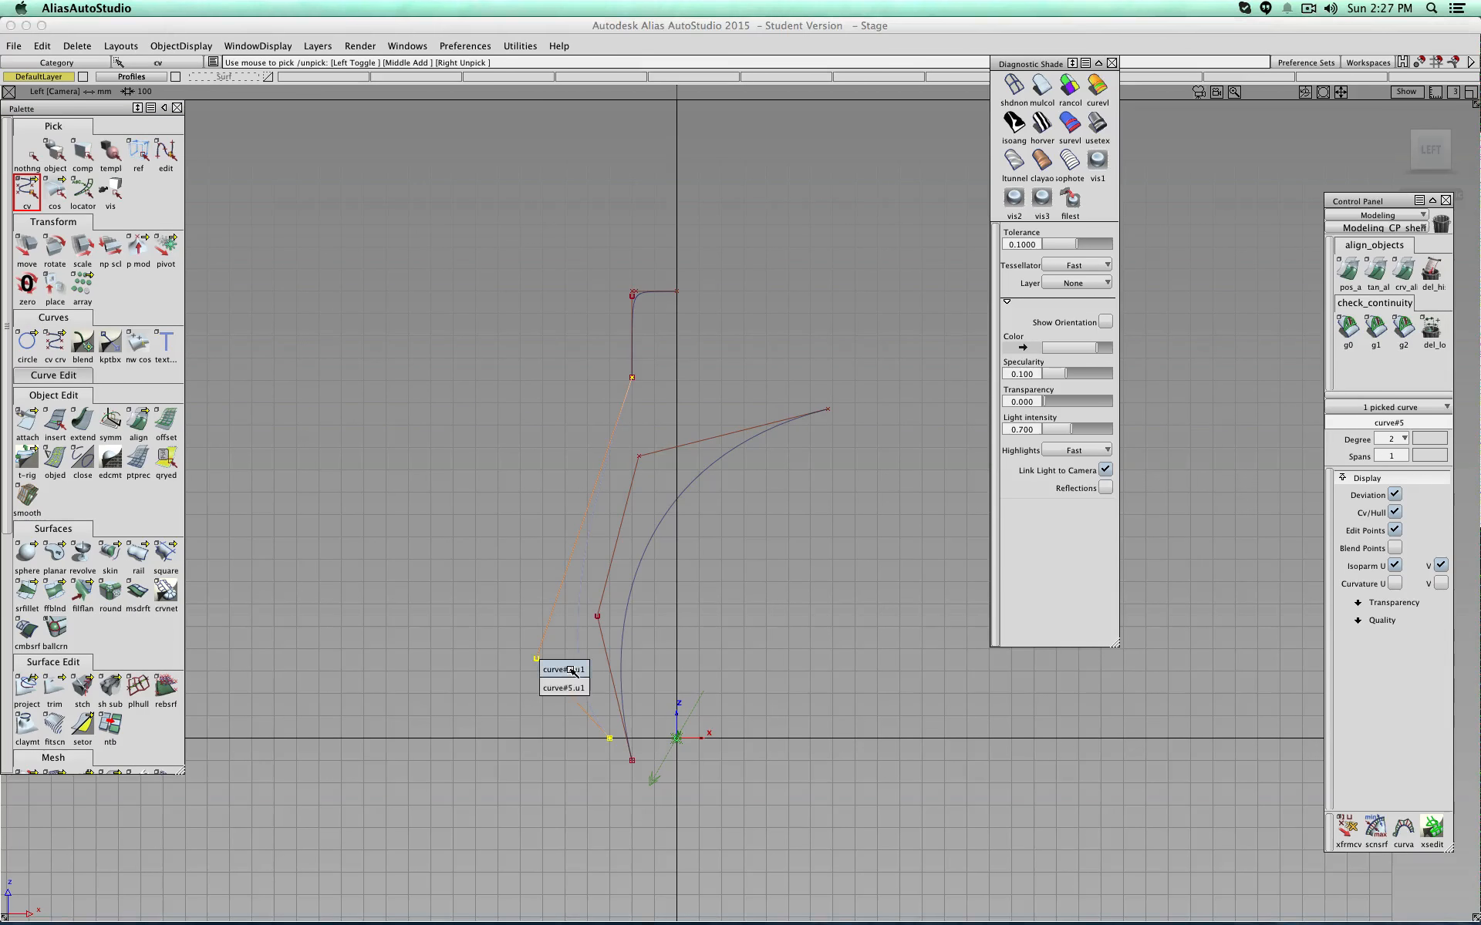
pyautogui.click(584, 669)
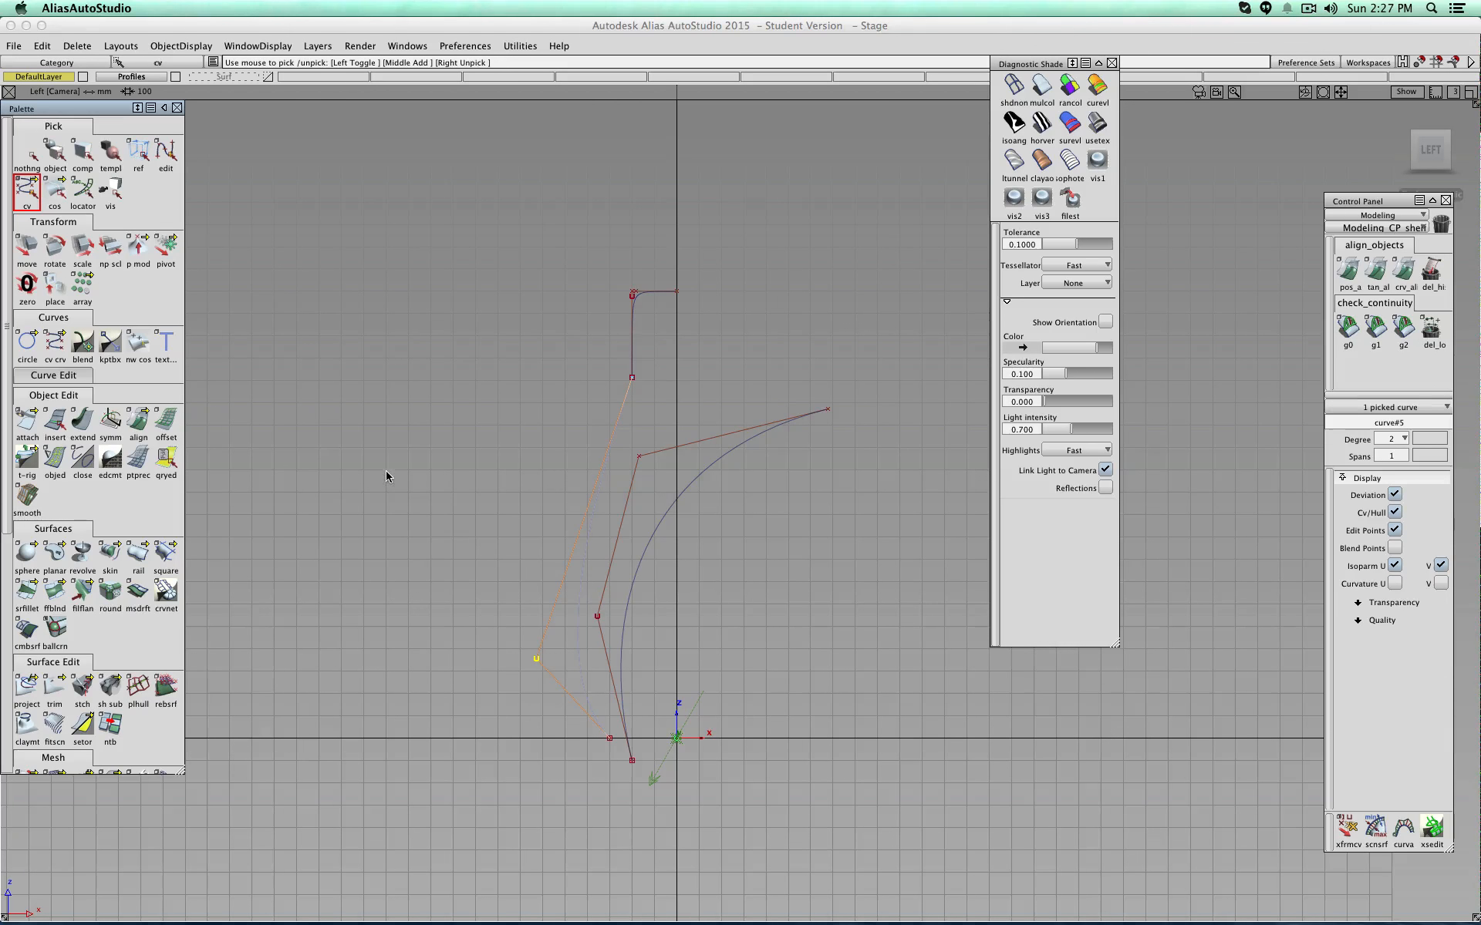
pyautogui.click(408, 439)
pyautogui.click(633, 378)
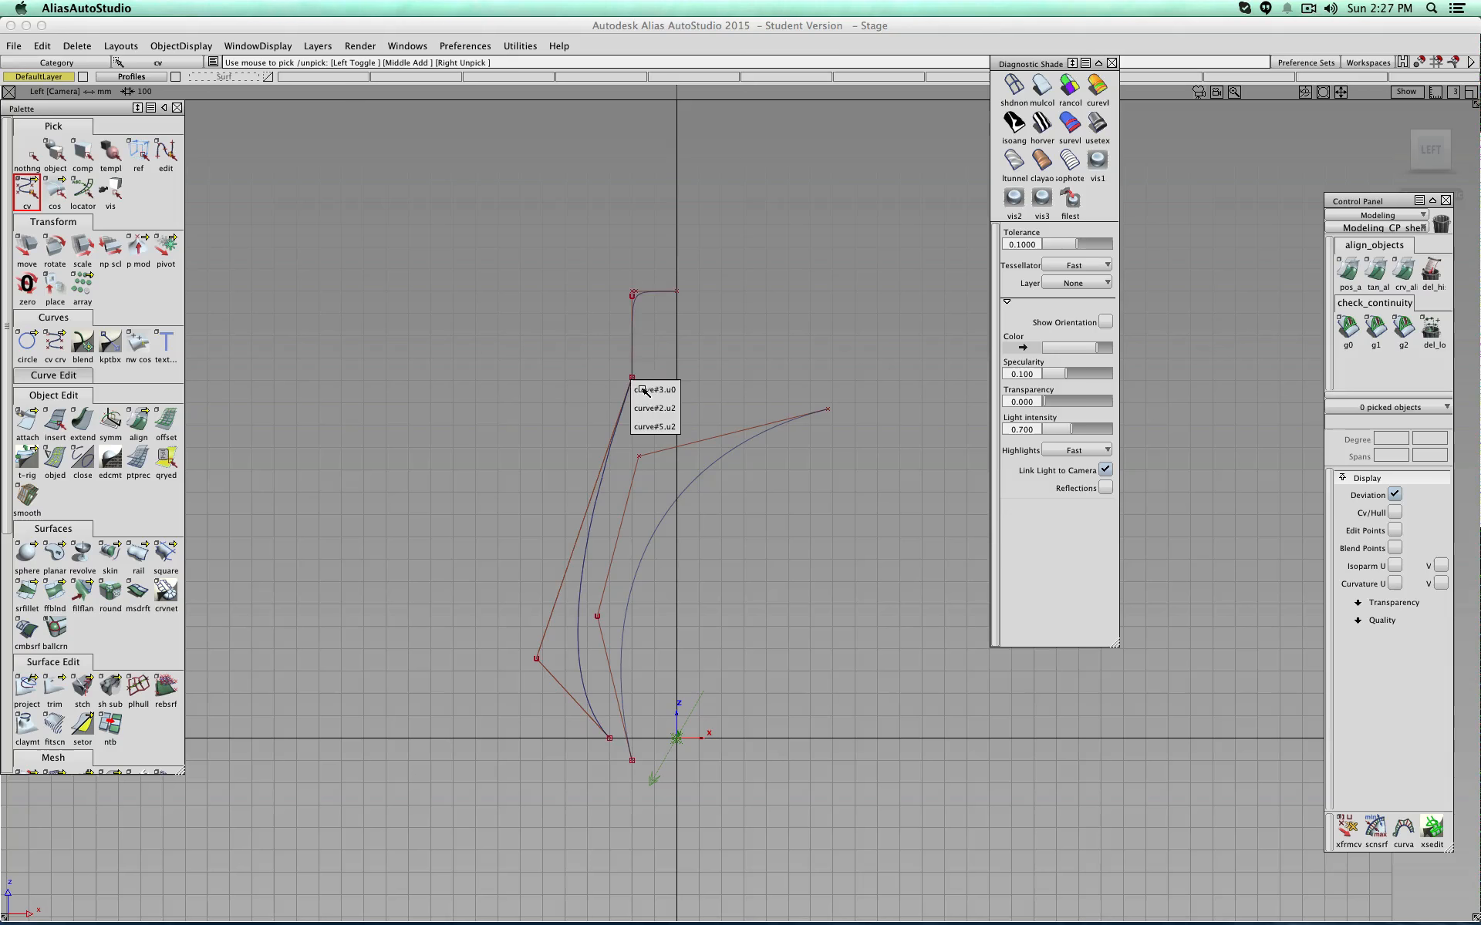
pyautogui.click(654, 428)
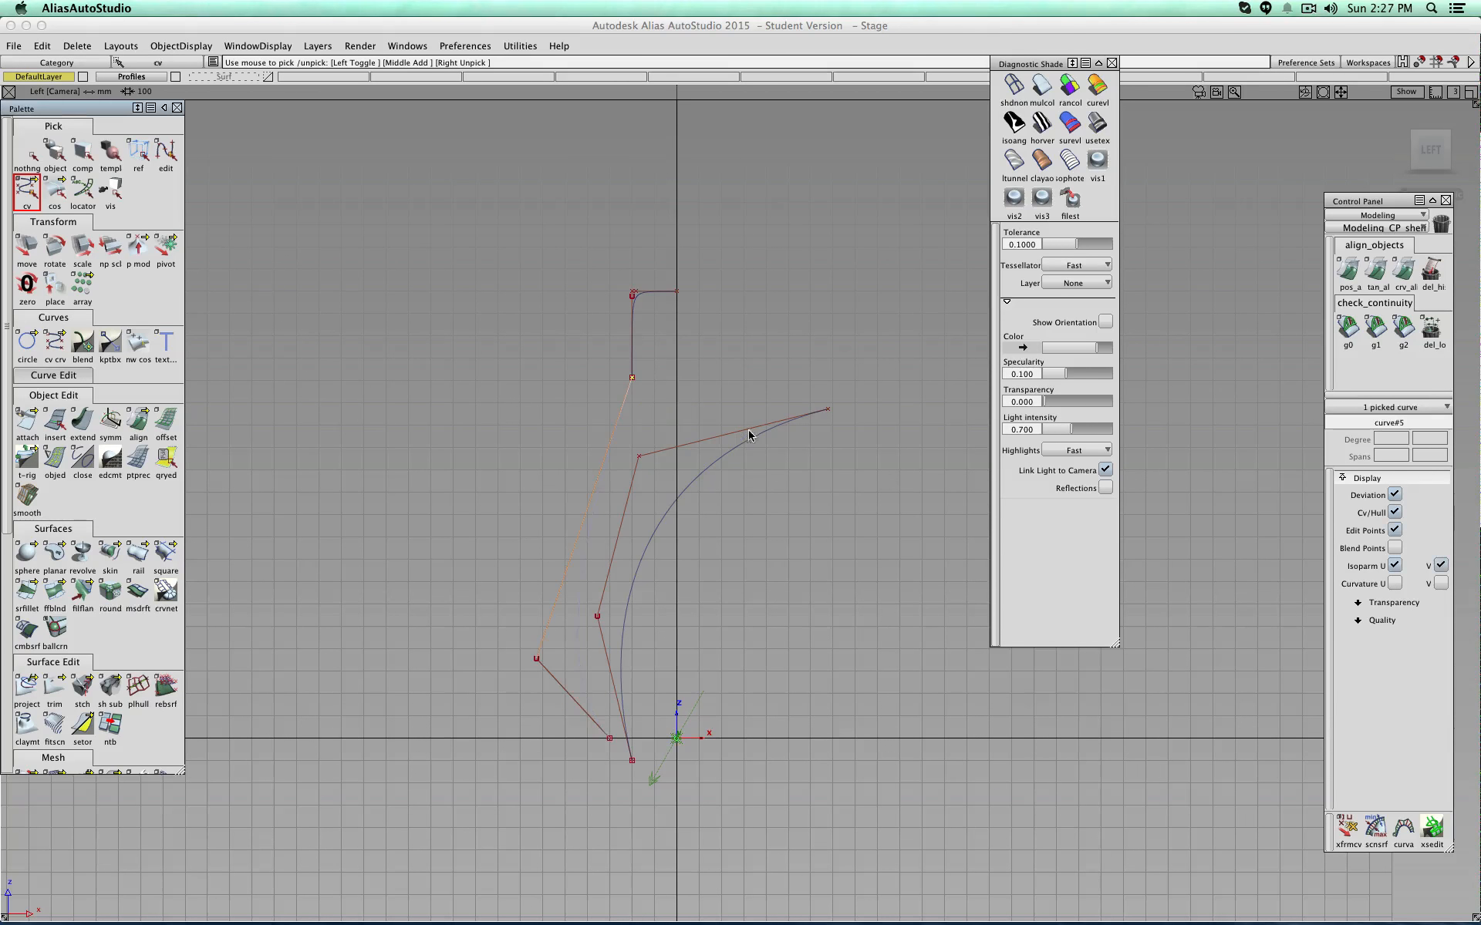
pyautogui.click(30, 245)
pyautogui.moveTo(671, 378); pyautogui.dragTo(756, 381, button='middle')
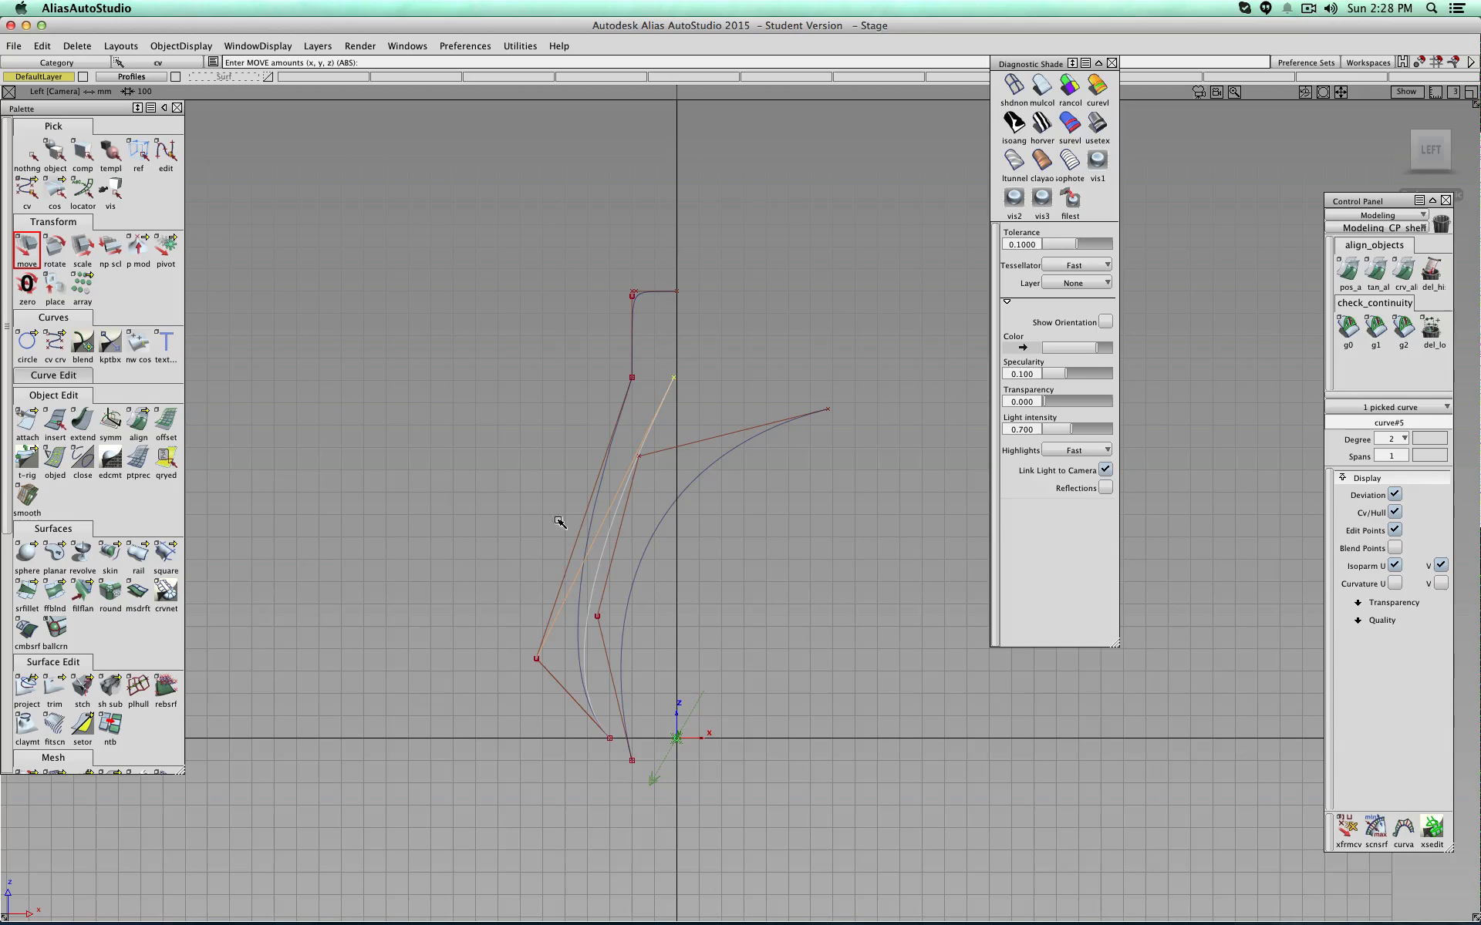
pyautogui.keyDown('shift'); pyautogui.keyDown('super'); pyautogui.moveTo(595, 725); pyautogui.dragTo(570, 781, button='right'); pyautogui.keyUp('super'); pyautogui.keyUp('shift')
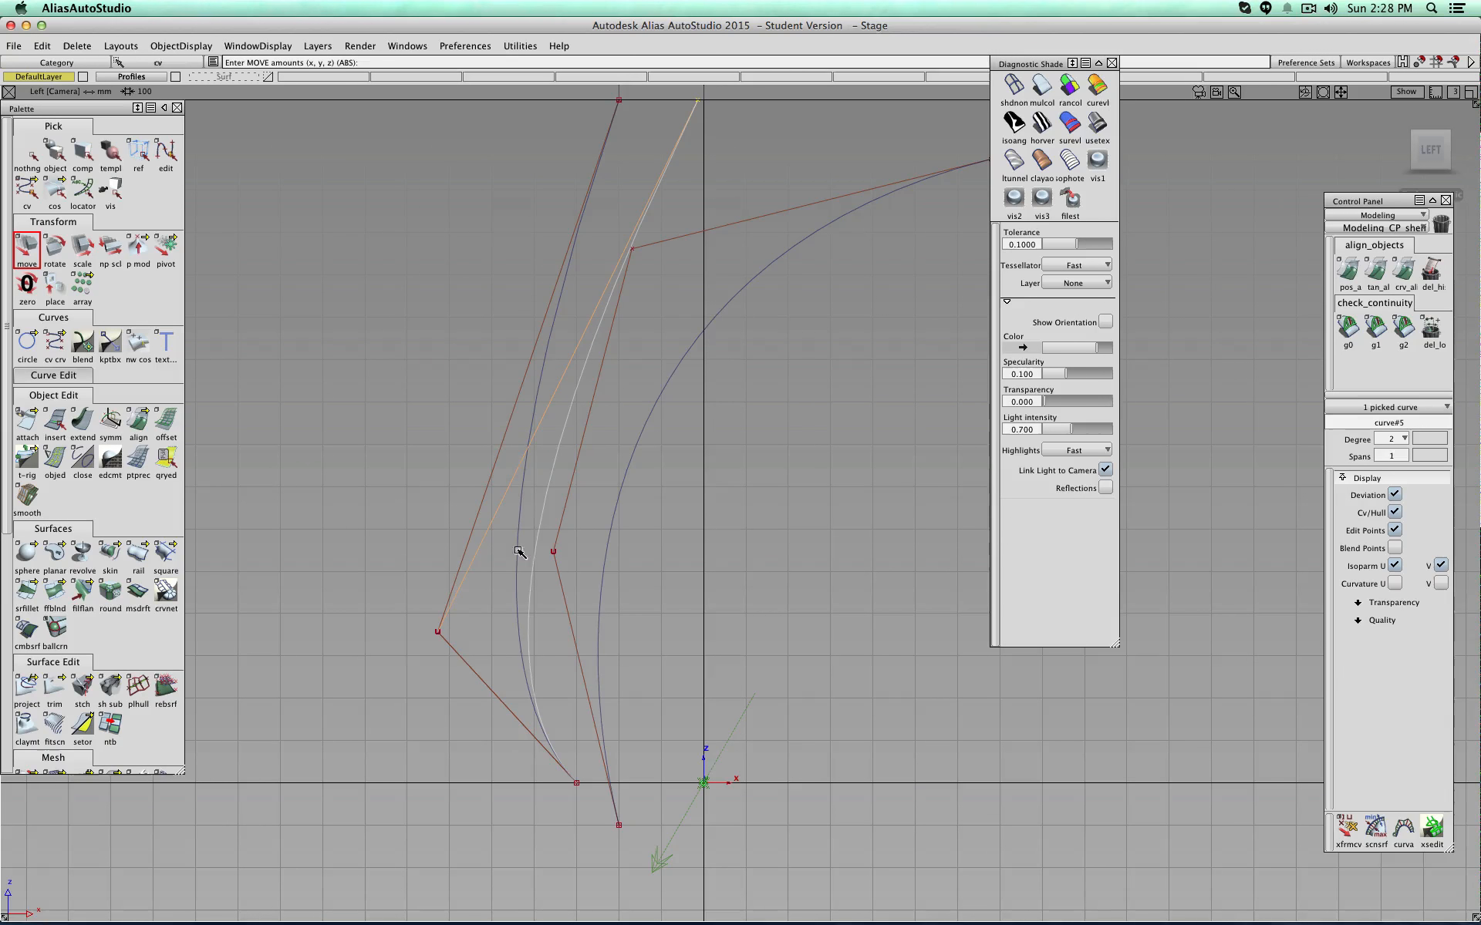
pyautogui.keyDown('shift'); pyautogui.keyDown('super'); pyautogui.moveTo(672, 753); pyautogui.dragTo(664, 730, button='right'); pyautogui.keyUp('super'); pyautogui.keyUp('shift')
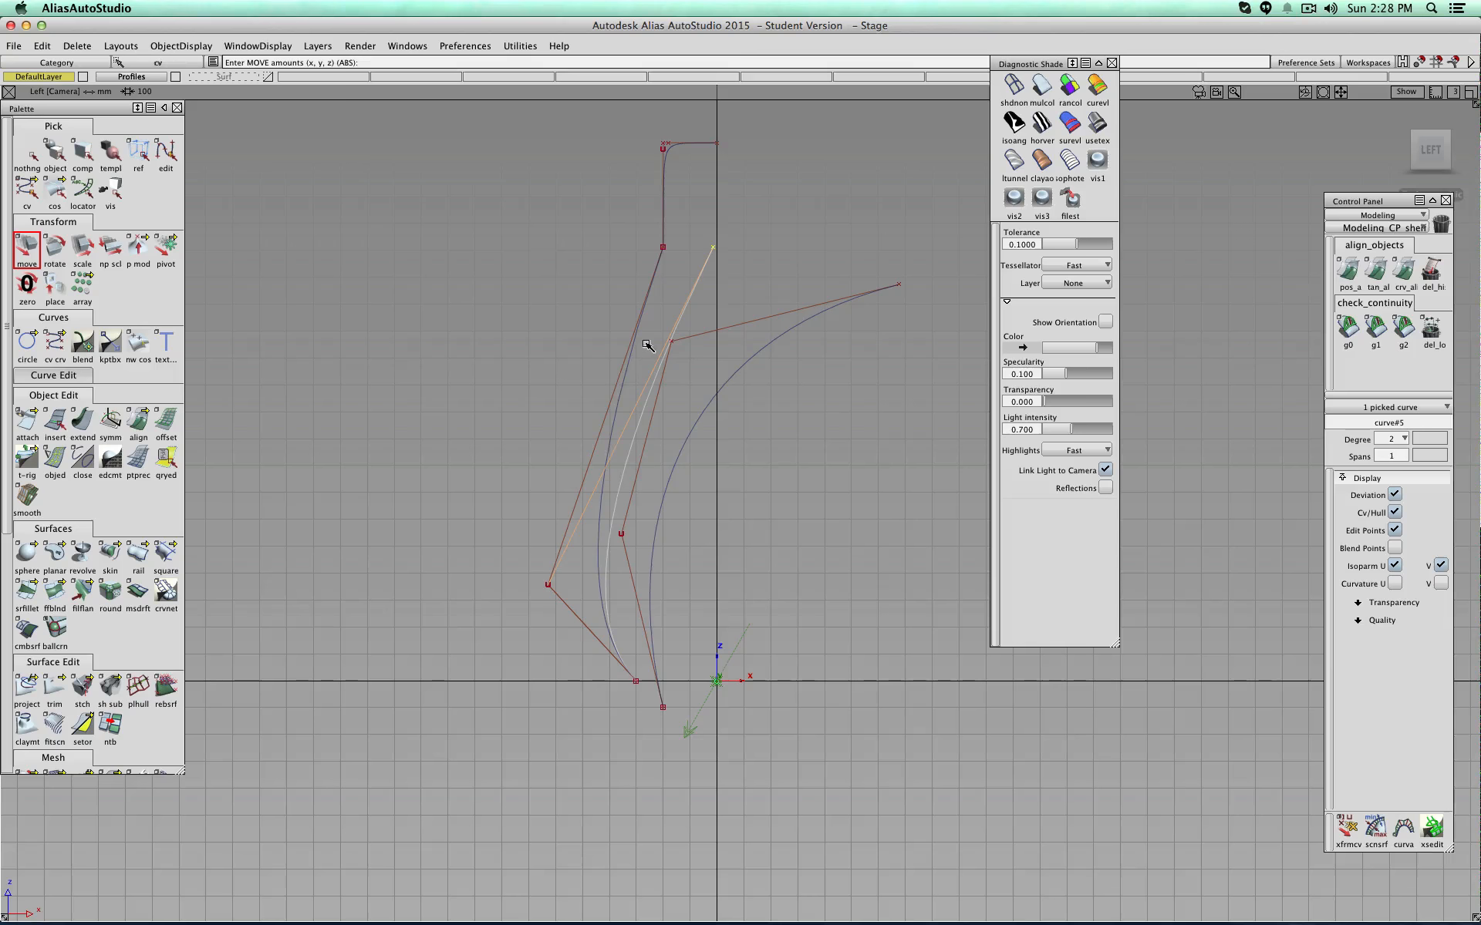
pyautogui.moveTo(755, 274)
pyautogui.mouseDown()
pyautogui.moveTo(731, 273)
pyautogui.moveTo(750, 269)
pyautogui.mouseUp()
# Step: Revolve the narrower duplicate profile around the vertical axis into an inner body surface and apply multi-color shading
pyautogui.click(35, 158)
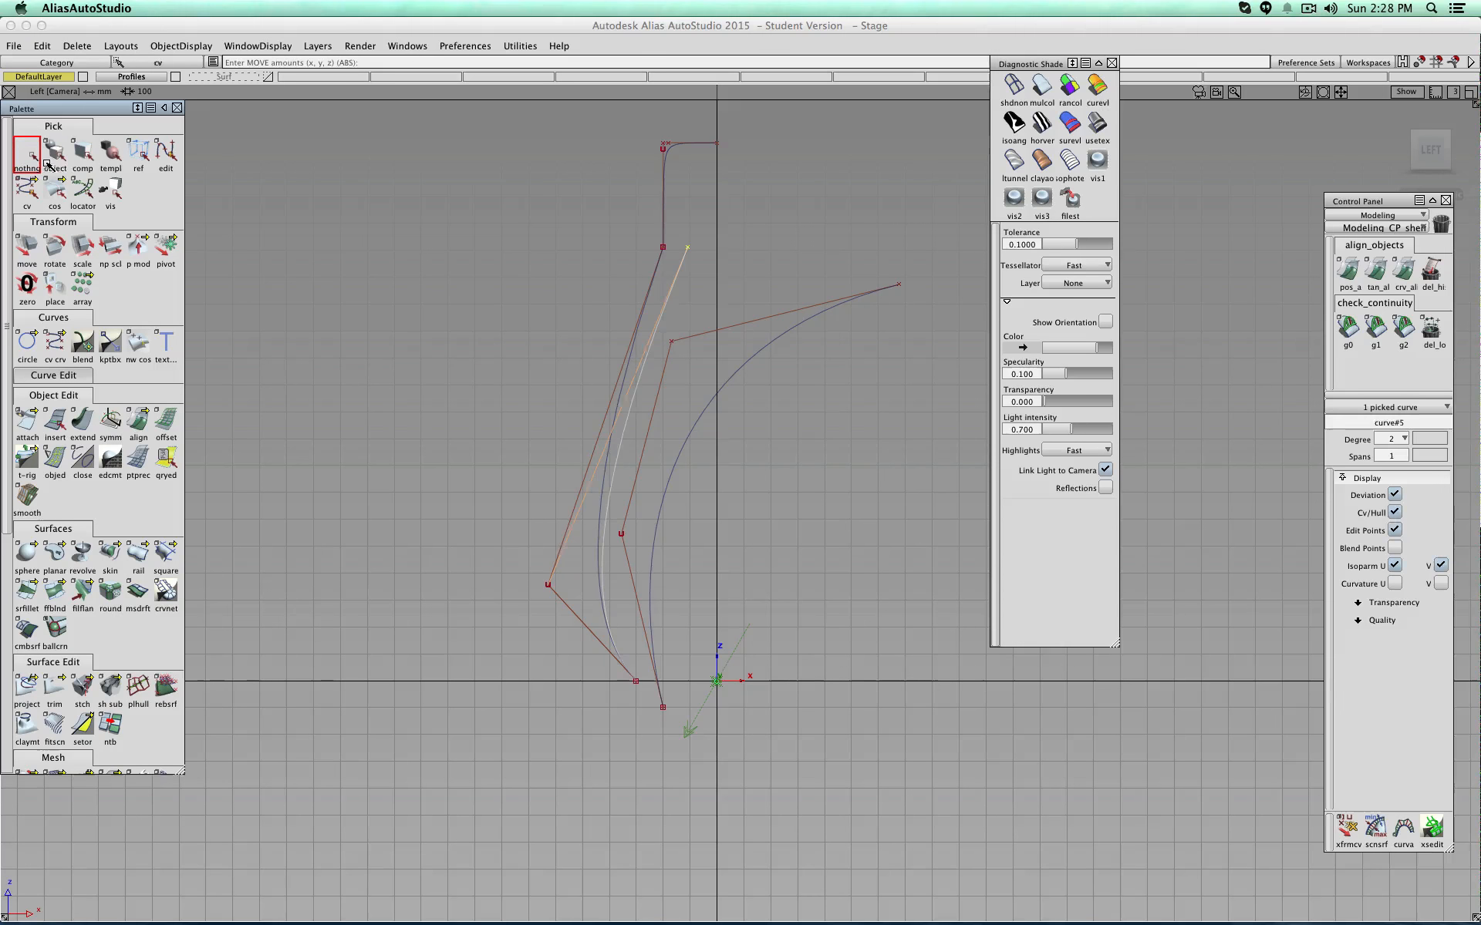
pyautogui.click(49, 161)
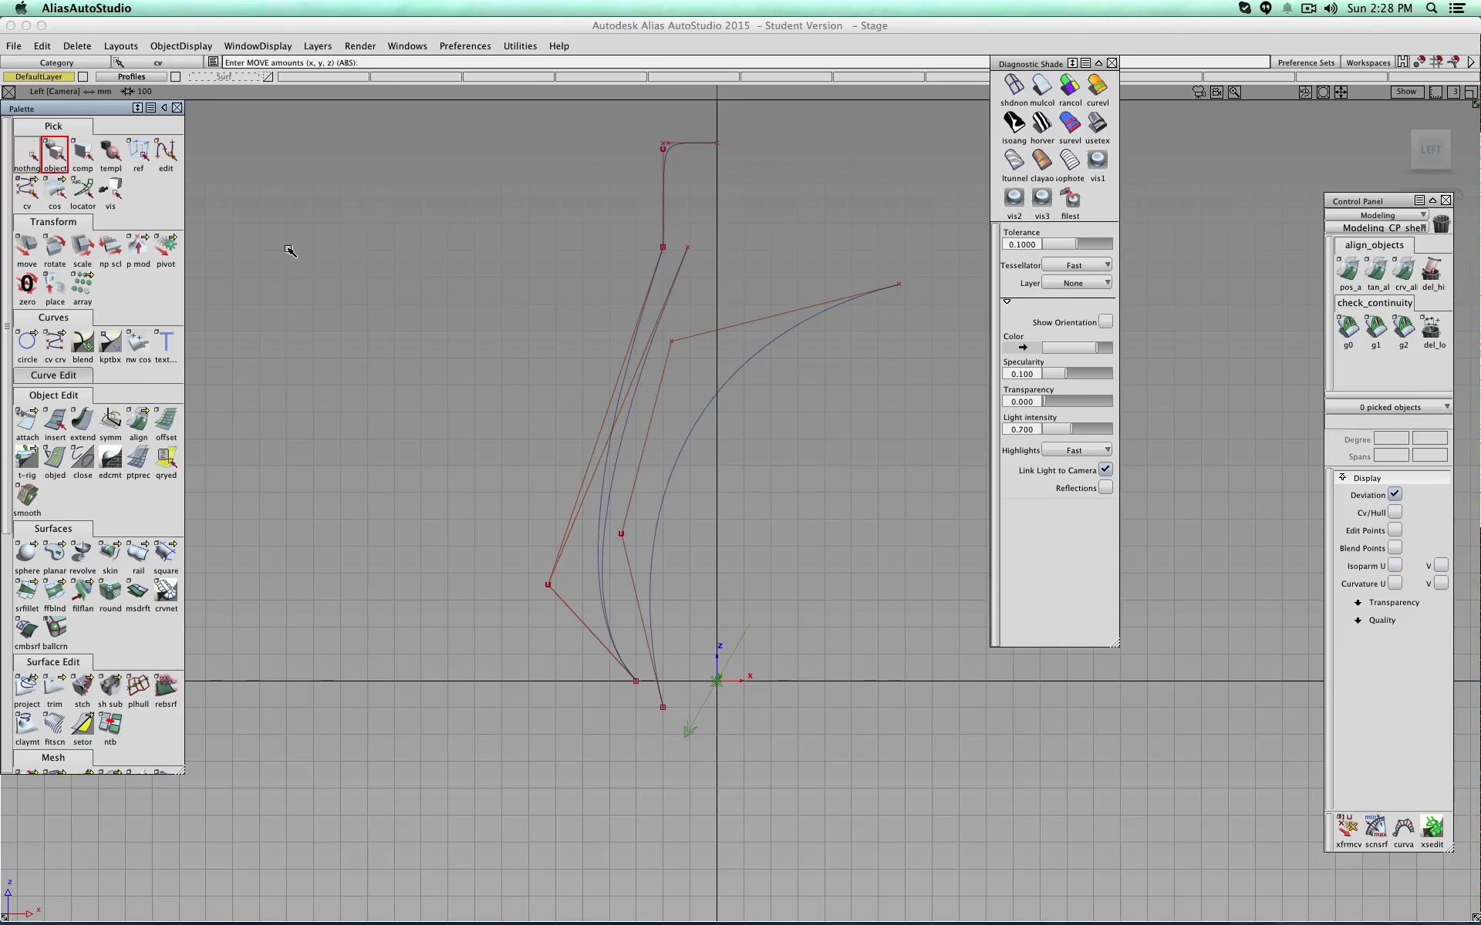
pyautogui.click(679, 281)
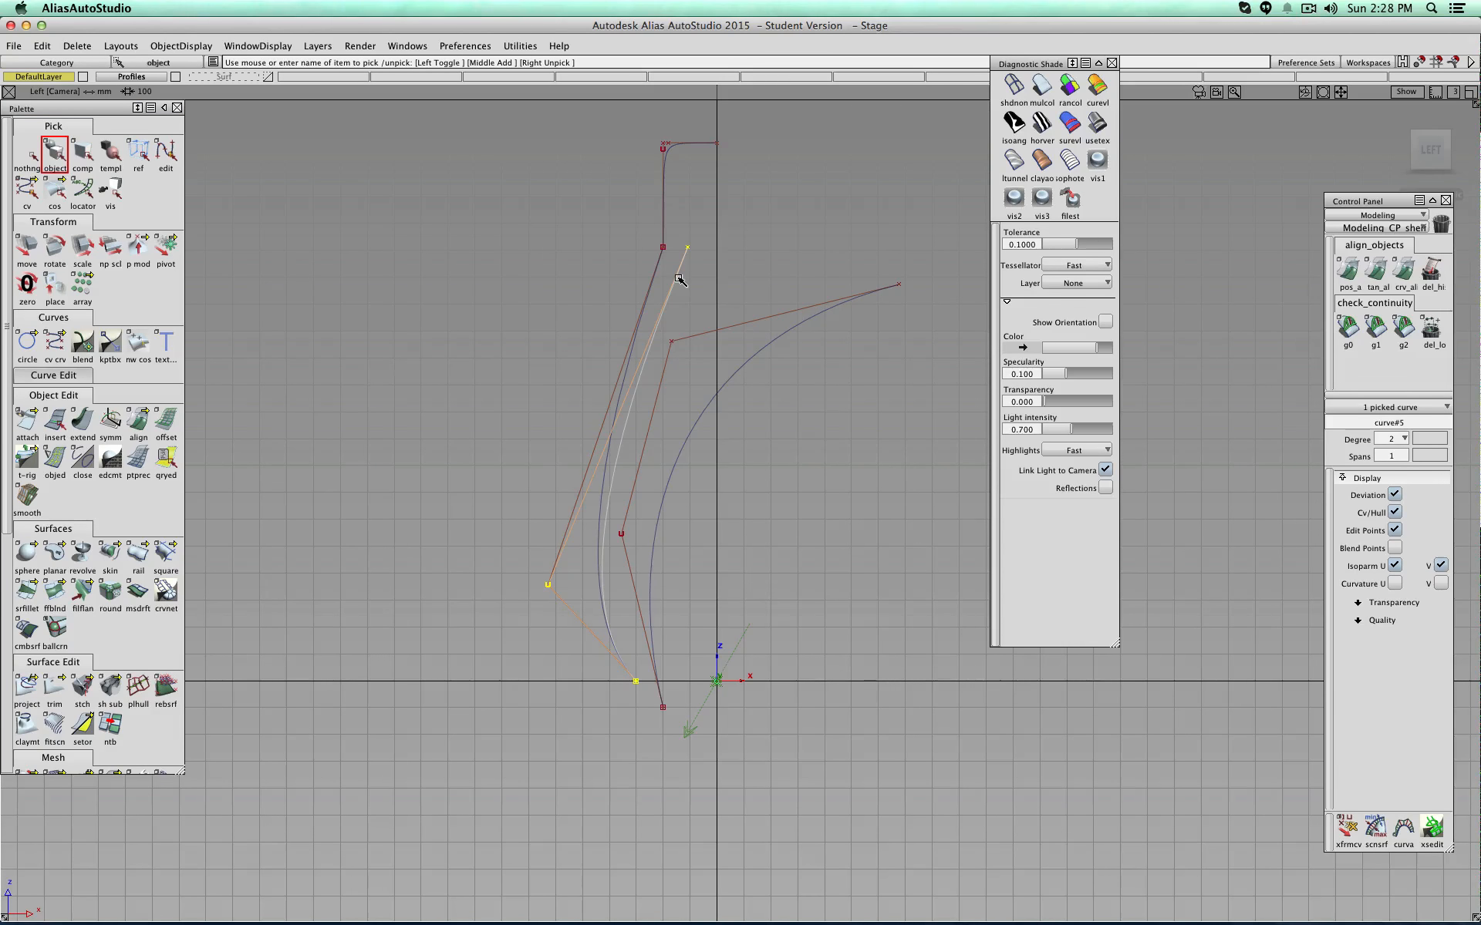
pyautogui.click(81, 554)
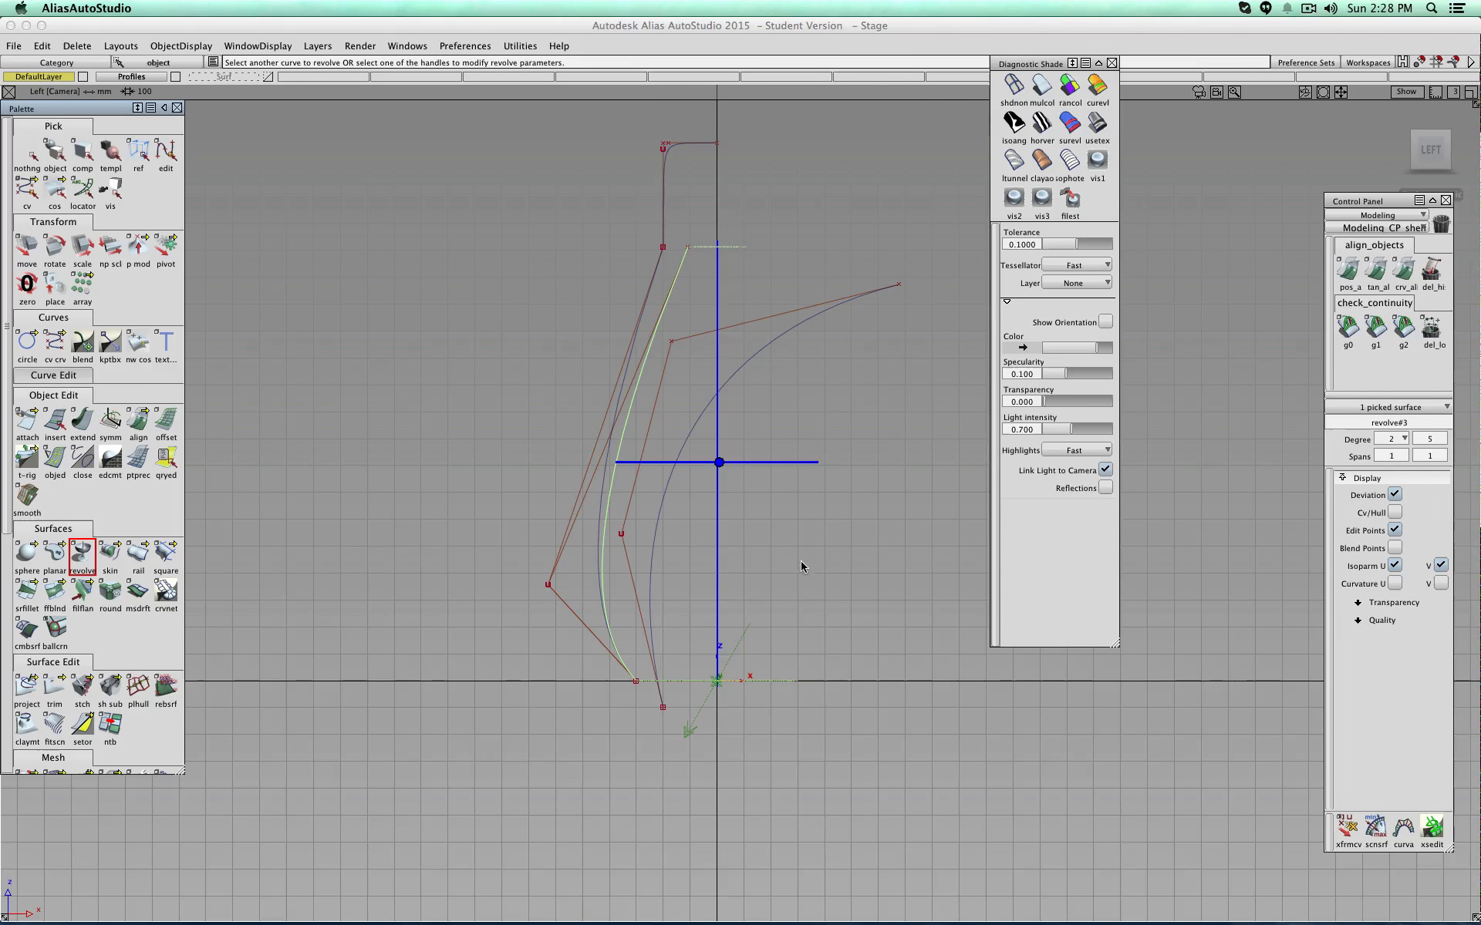
pyautogui.keyDown('alt'); pyautogui.keyDown('shift'); pyautogui.moveTo(839, 549); pyautogui.dragTo(925, 462); pyautogui.keyUp('shift'); pyautogui.keyUp('alt')
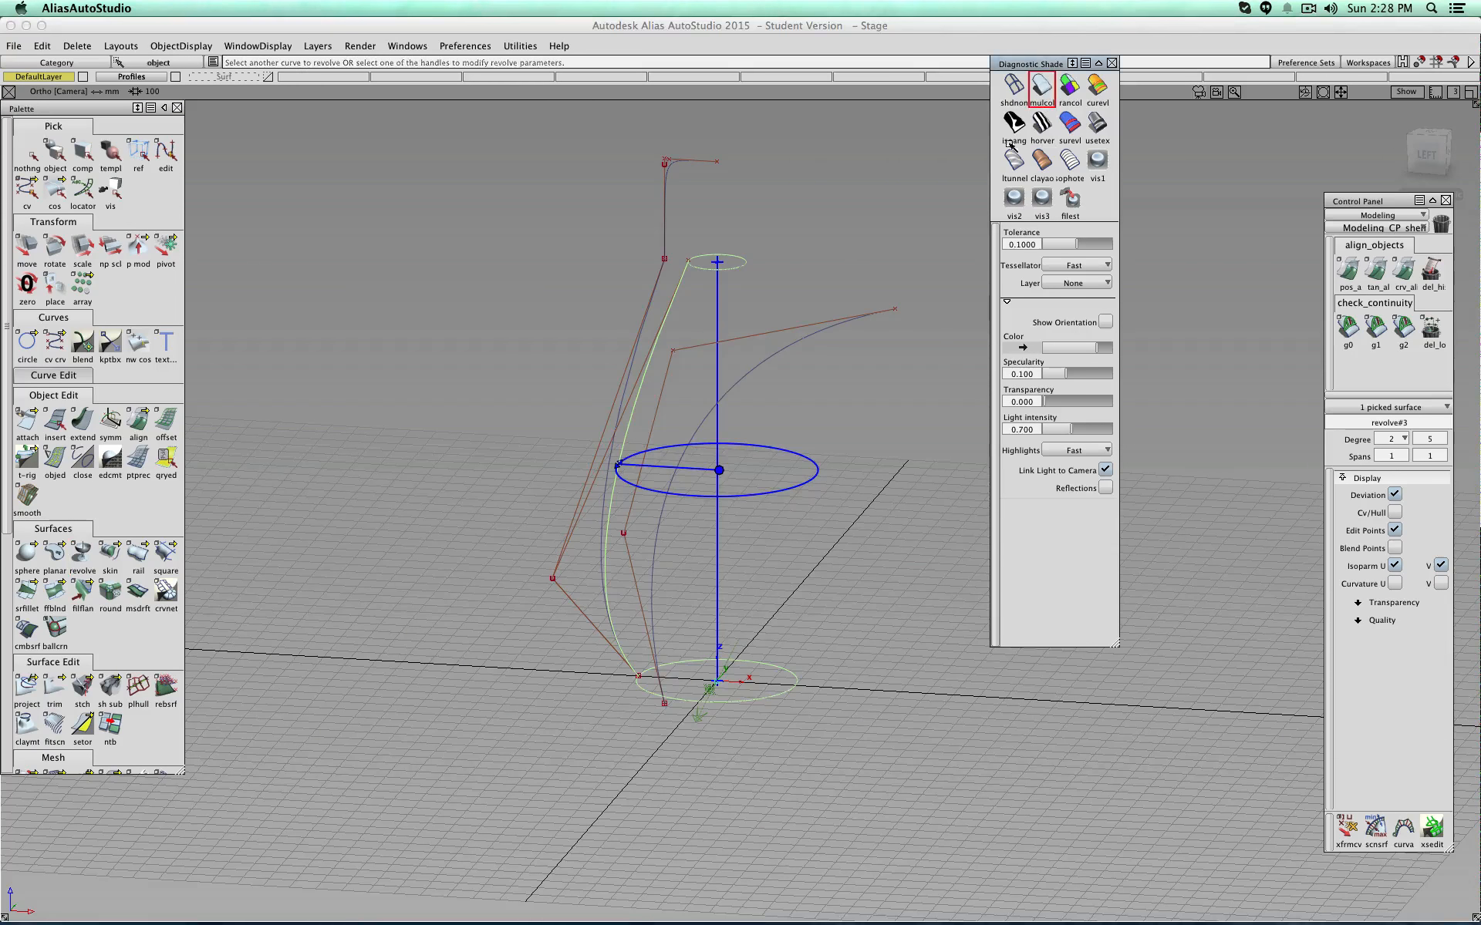
pyautogui.click(1041, 86)
# Step: Assign the new inner body surface to the hidden Surf layer
pyautogui.keyDown('ctrl'); pyautogui.keyDown('shift'); pyautogui.moveTo(829, 241); pyautogui.dragTo(754, 298); pyautogui.keyUp('shift'); pyautogui.keyUp('ctrl')
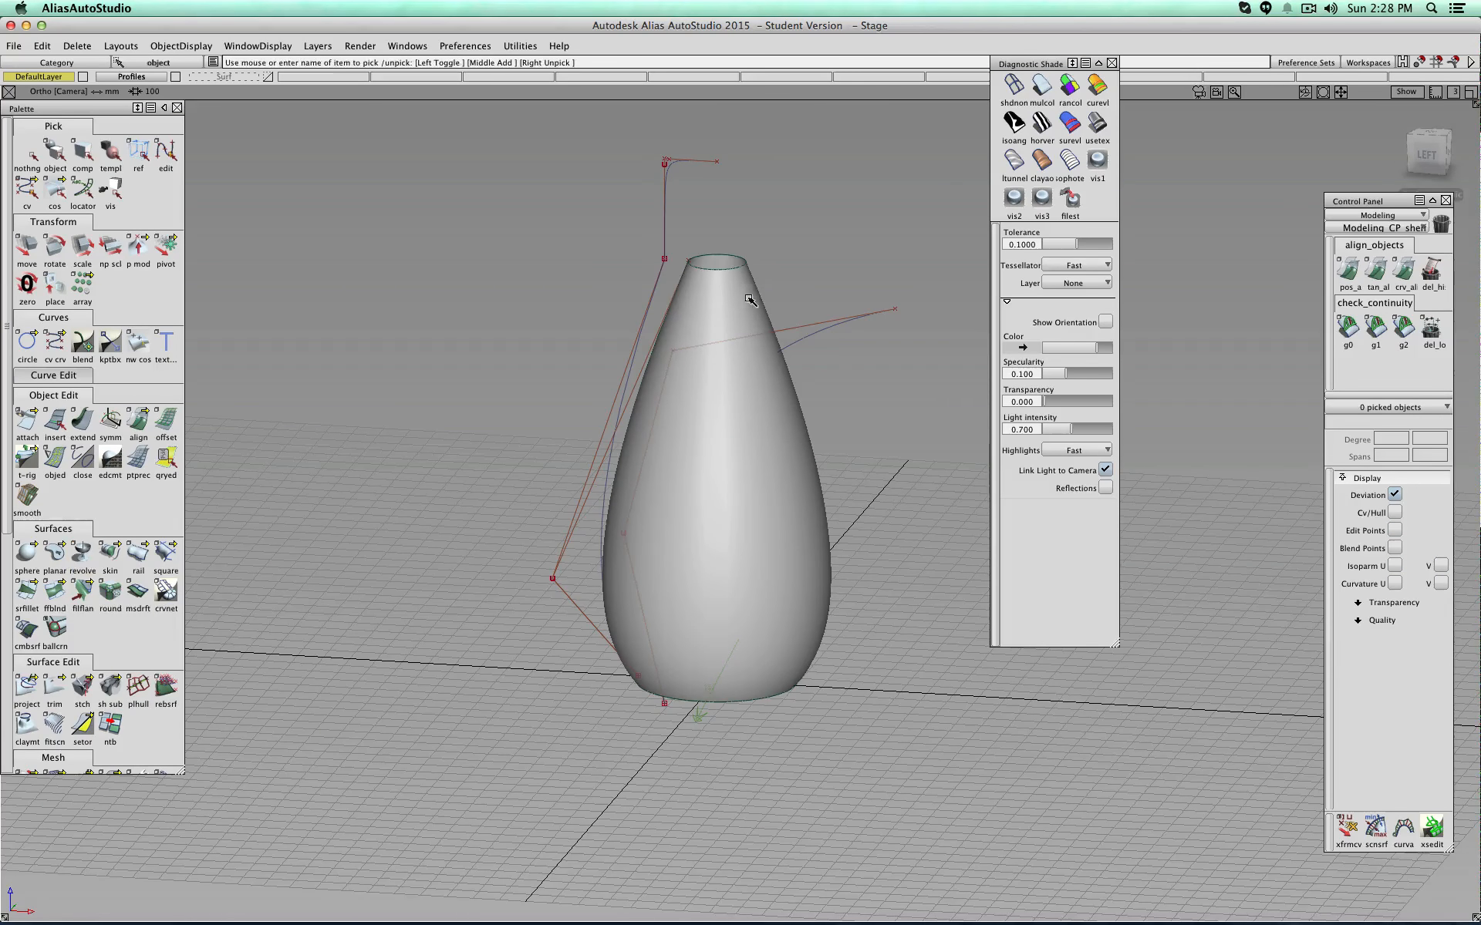
pyautogui.rightClick(228, 76)
pyautogui.click(226, 96)
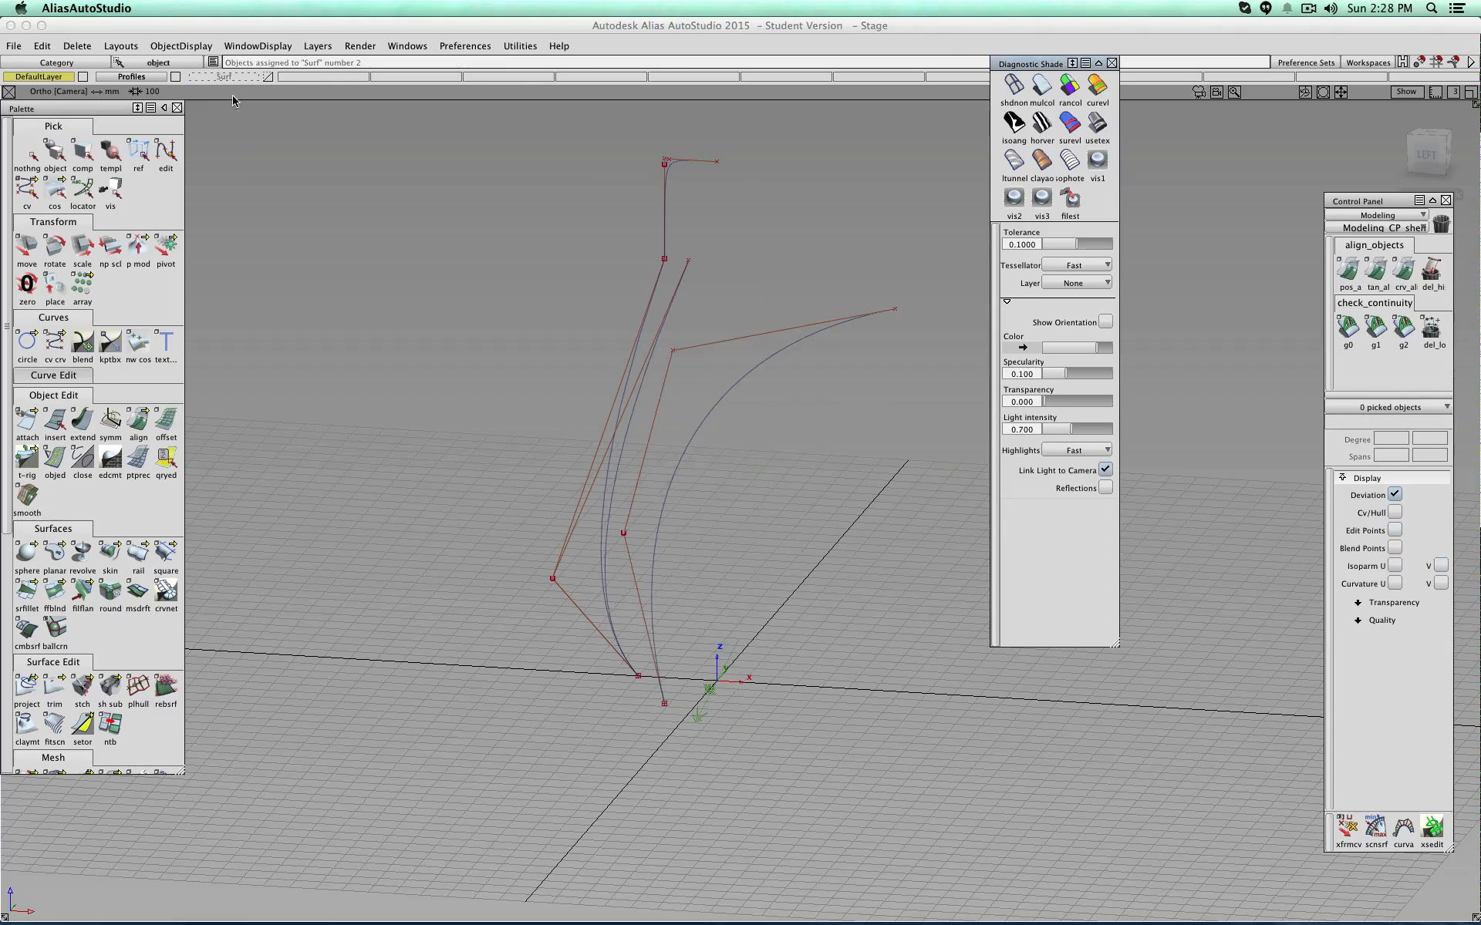
# Step: Hide the Profiles layer, show the Surf layer and turn off shading on the revolved surfaces
pyautogui.click(176, 77)
pyautogui.click(270, 77)
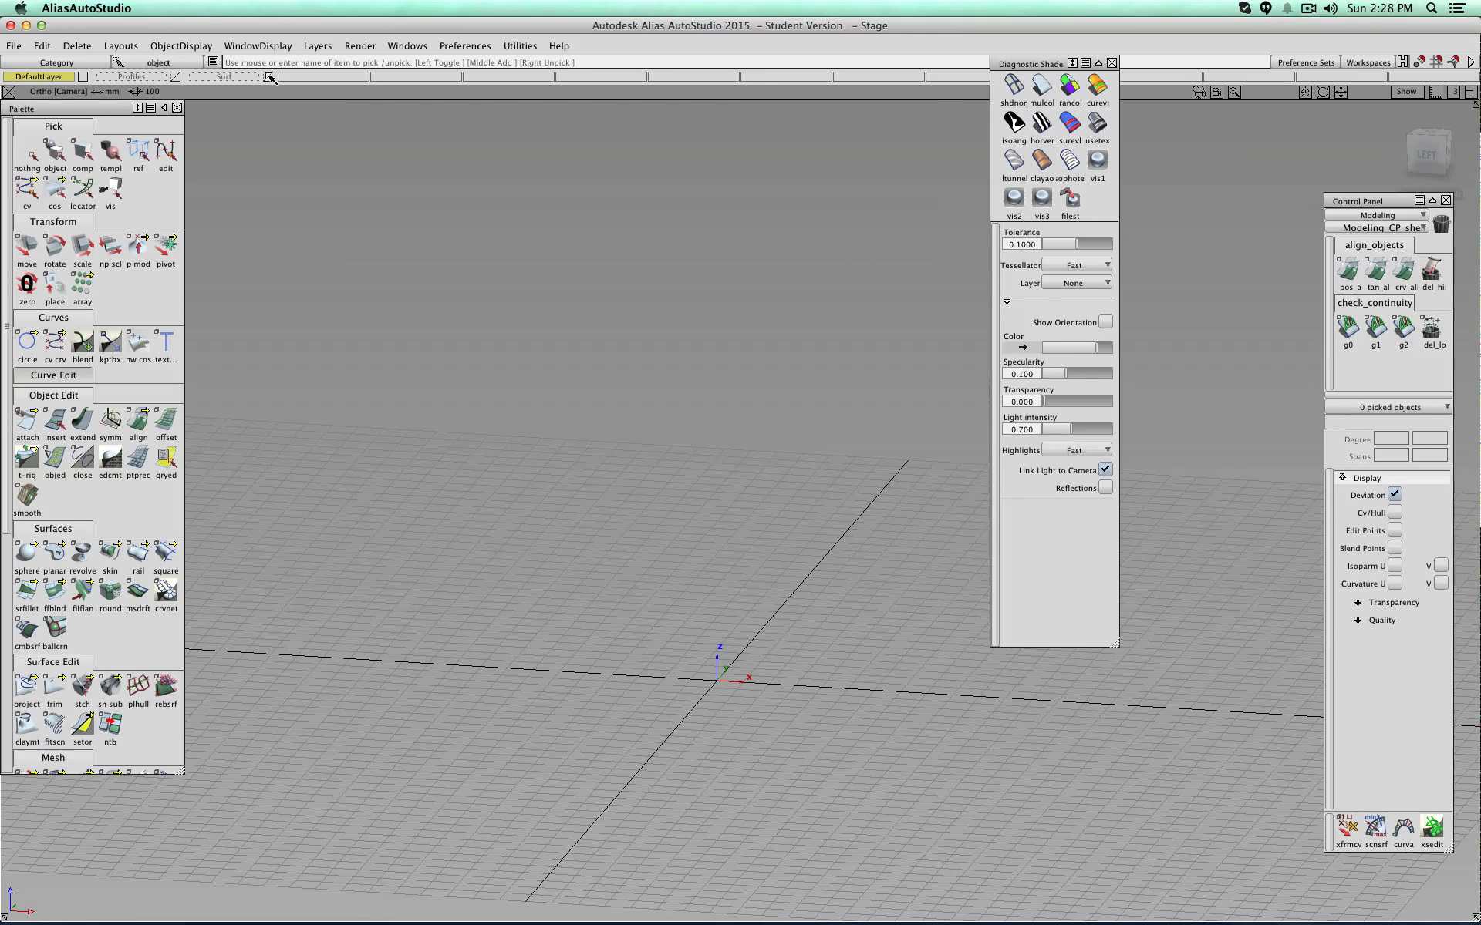
pyautogui.click(1013, 85)
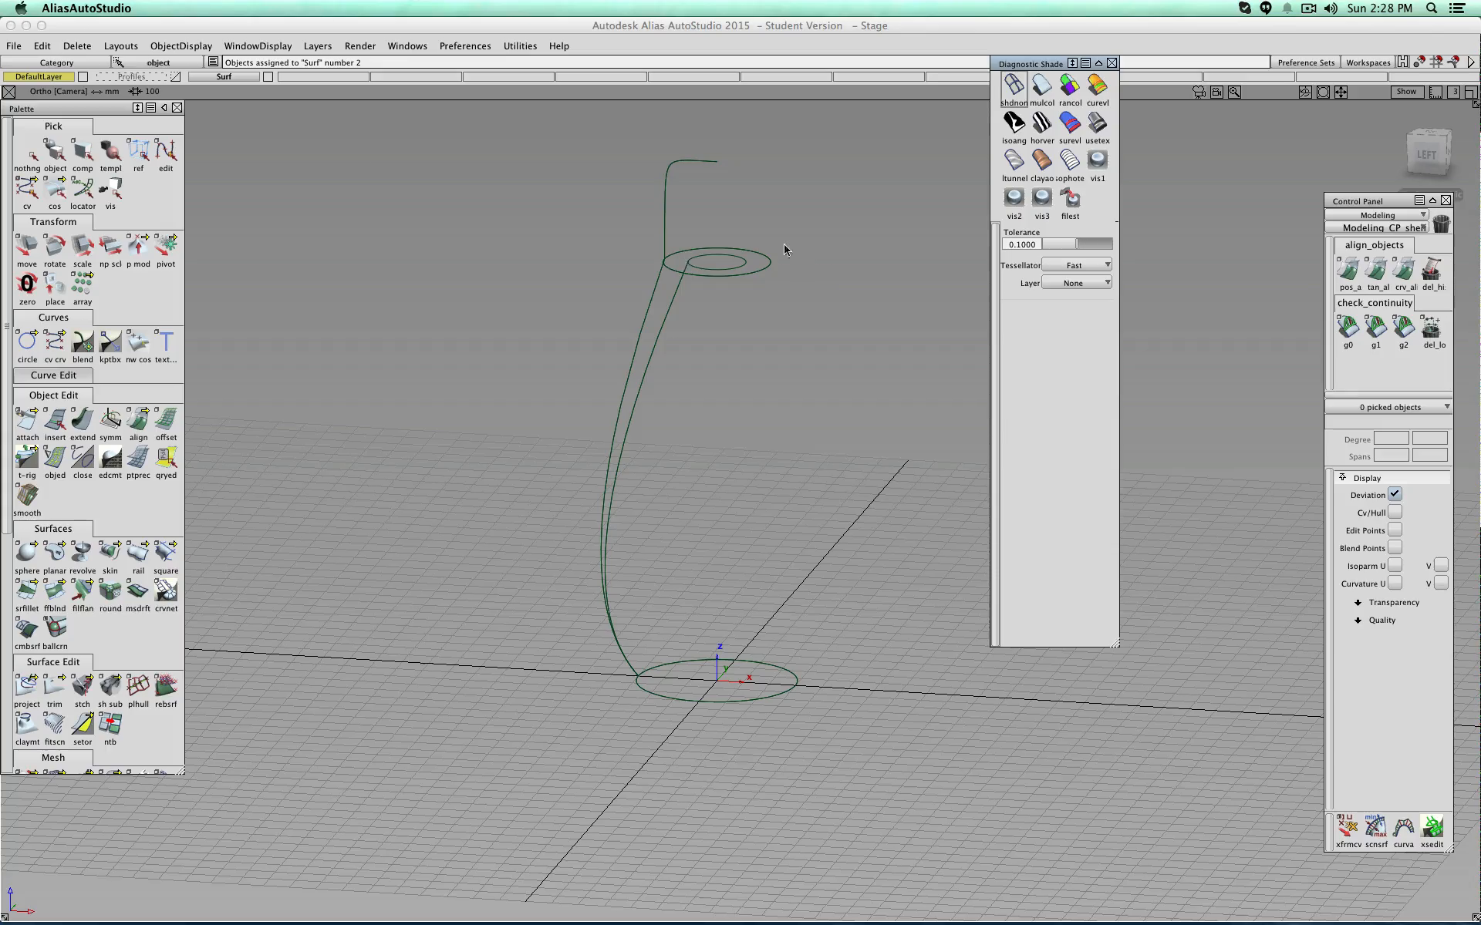
# Step: Assign the cap surface to a new layer named Dumb and hide that layer
pyautogui.click(27, 154)
pyautogui.click(56, 152)
pyautogui.moveTo(598, 162); pyautogui.dragTo(750, 222)
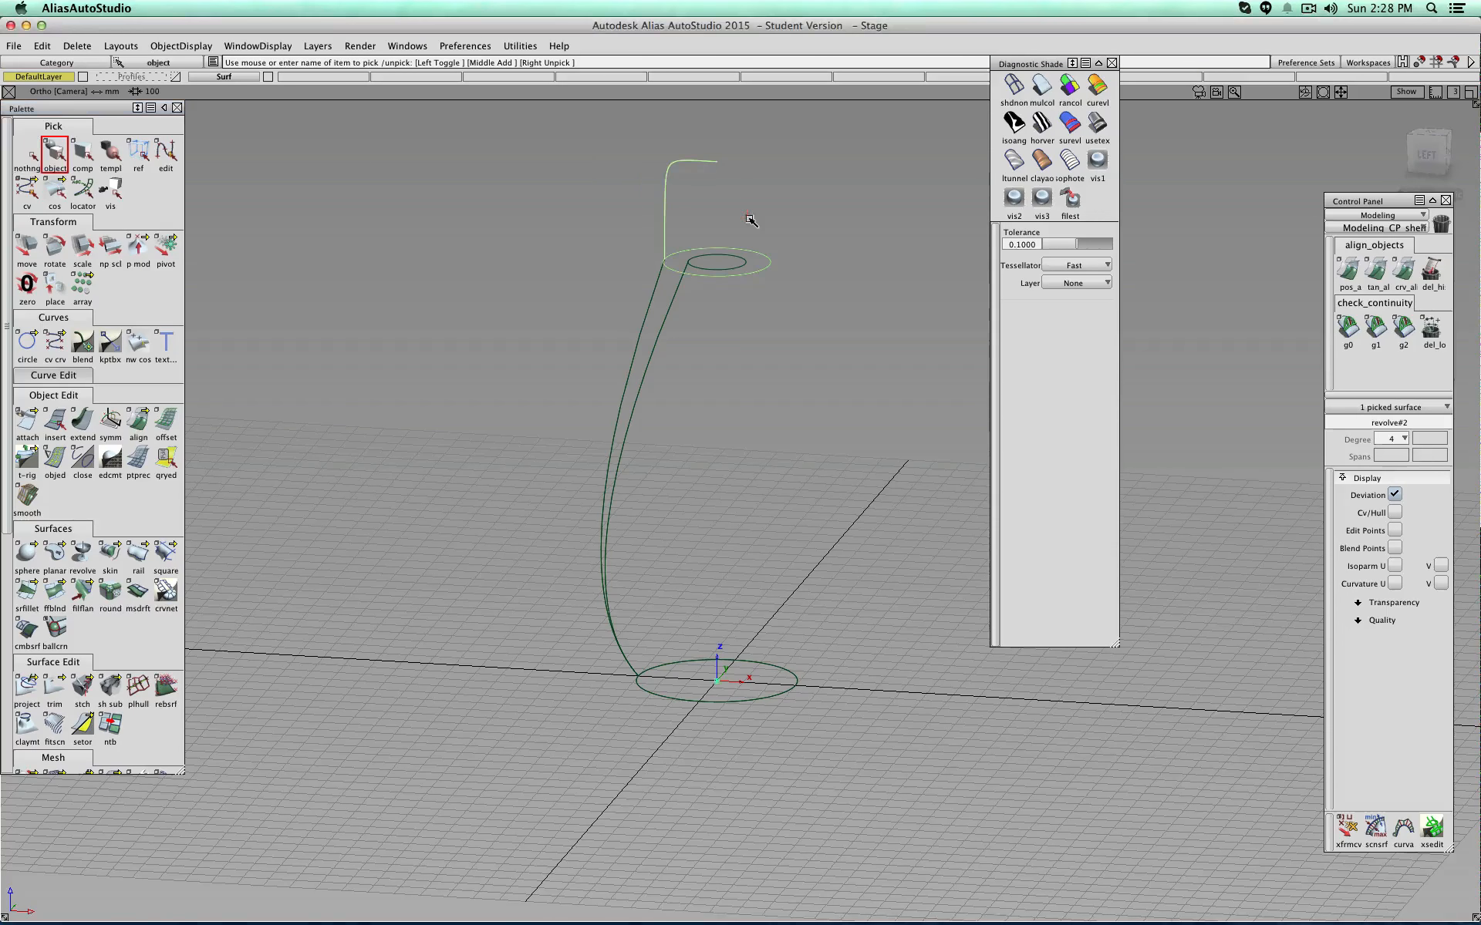
pyautogui.click(317, 45)
pyautogui.click(317, 61)
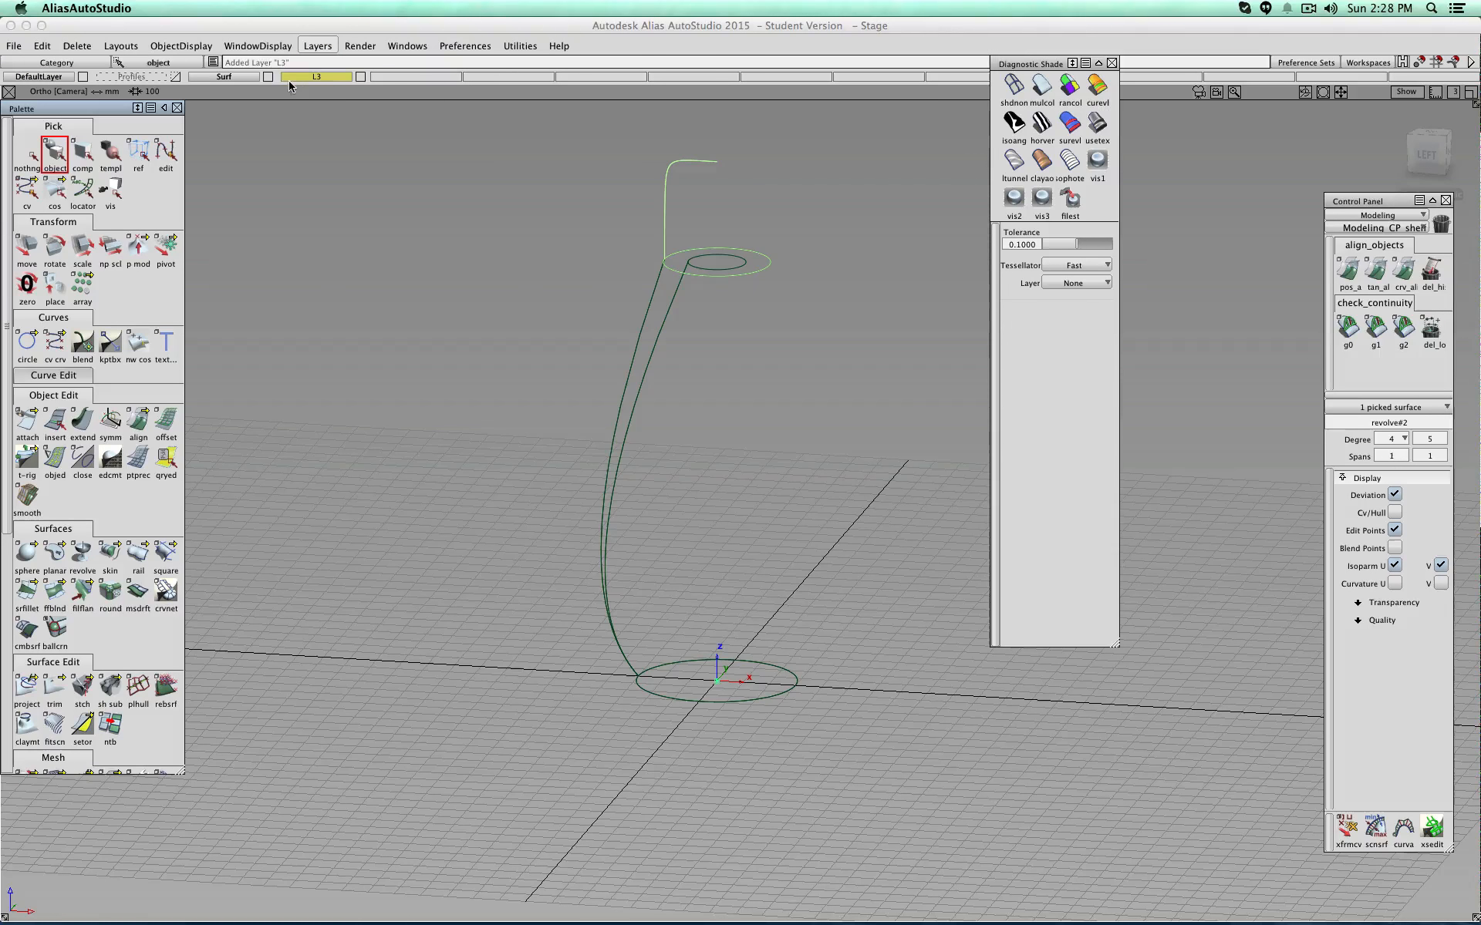
pyautogui.doubleClick(317, 76)
pyautogui.write('Dumb')
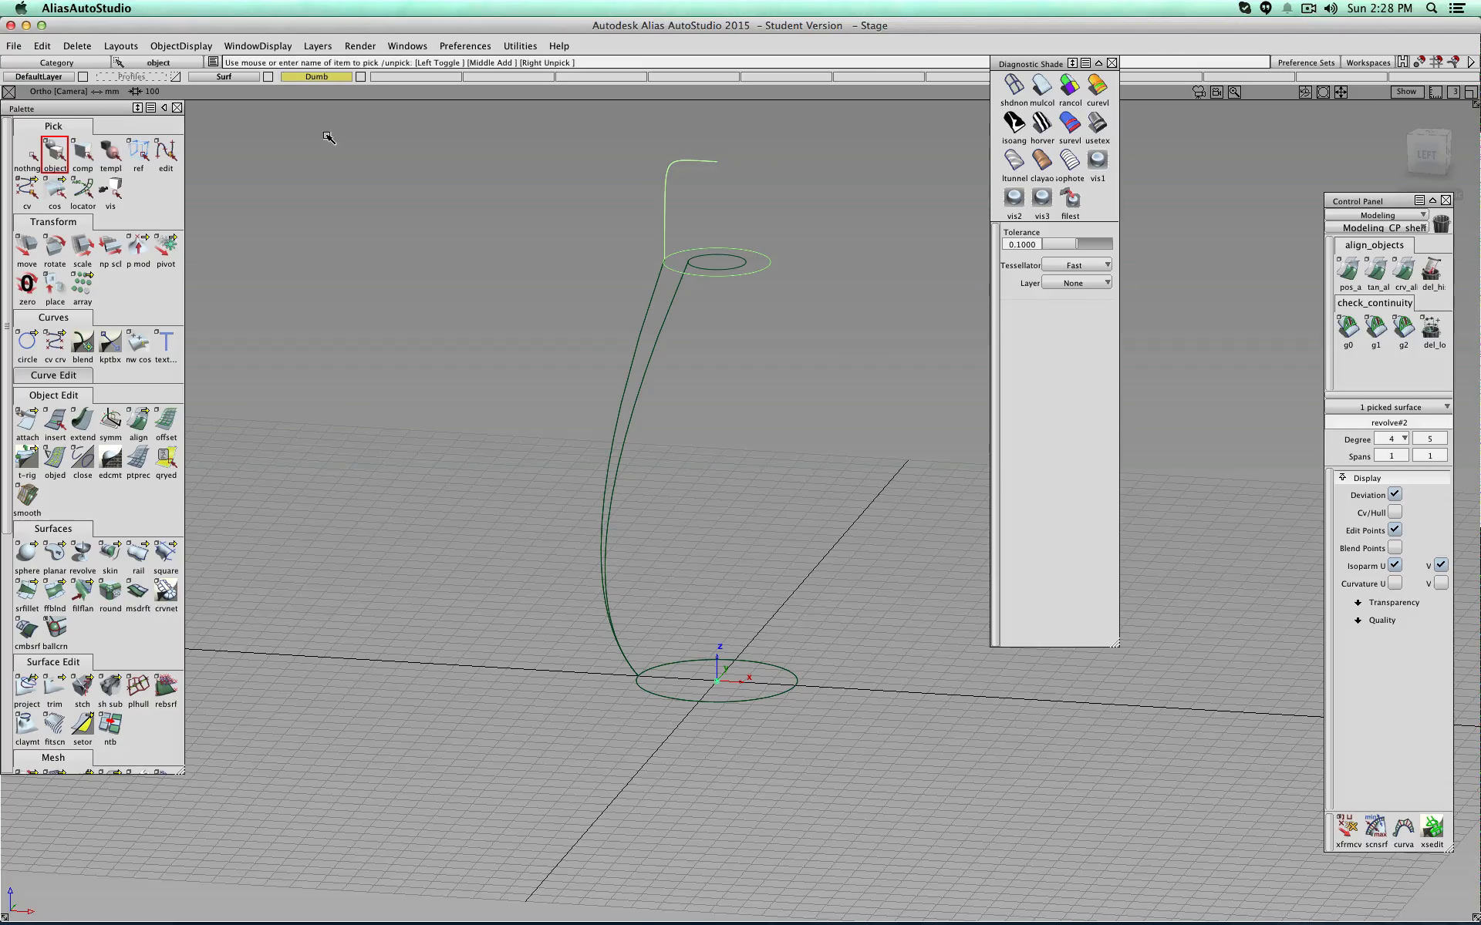
pyautogui.press('Return')
pyautogui.rightClick(326, 77)
pyautogui.click(299, 91)
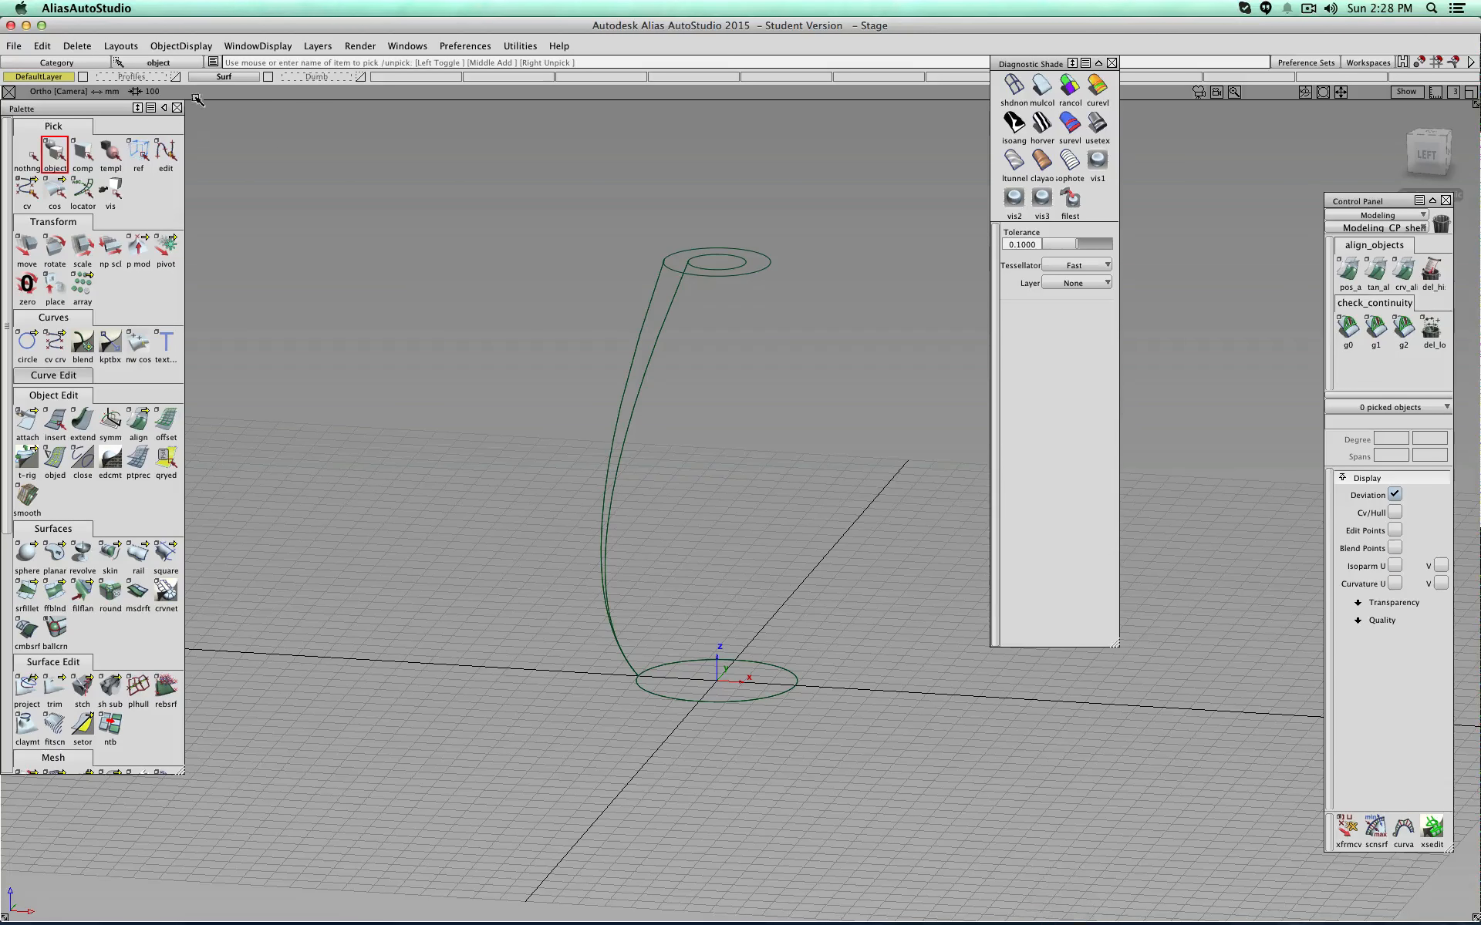
# Step: Show the Profiles layer again in the Left view and check the grip detail in the reference image
pyautogui.click(176, 78)
pyautogui.click(1427, 154)
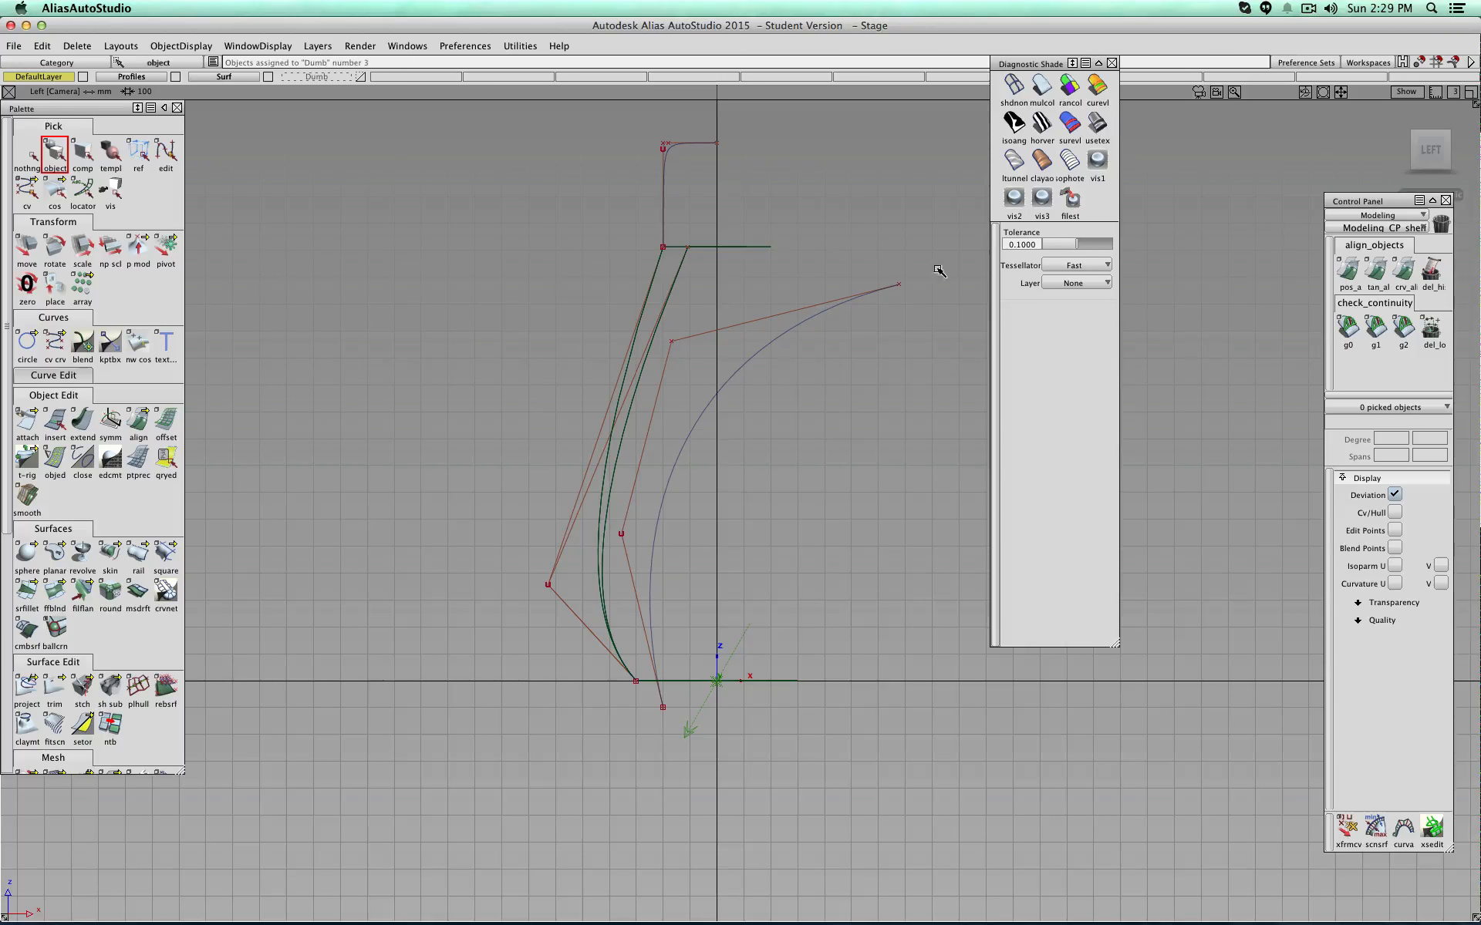
pyautogui.press('super+Tab')
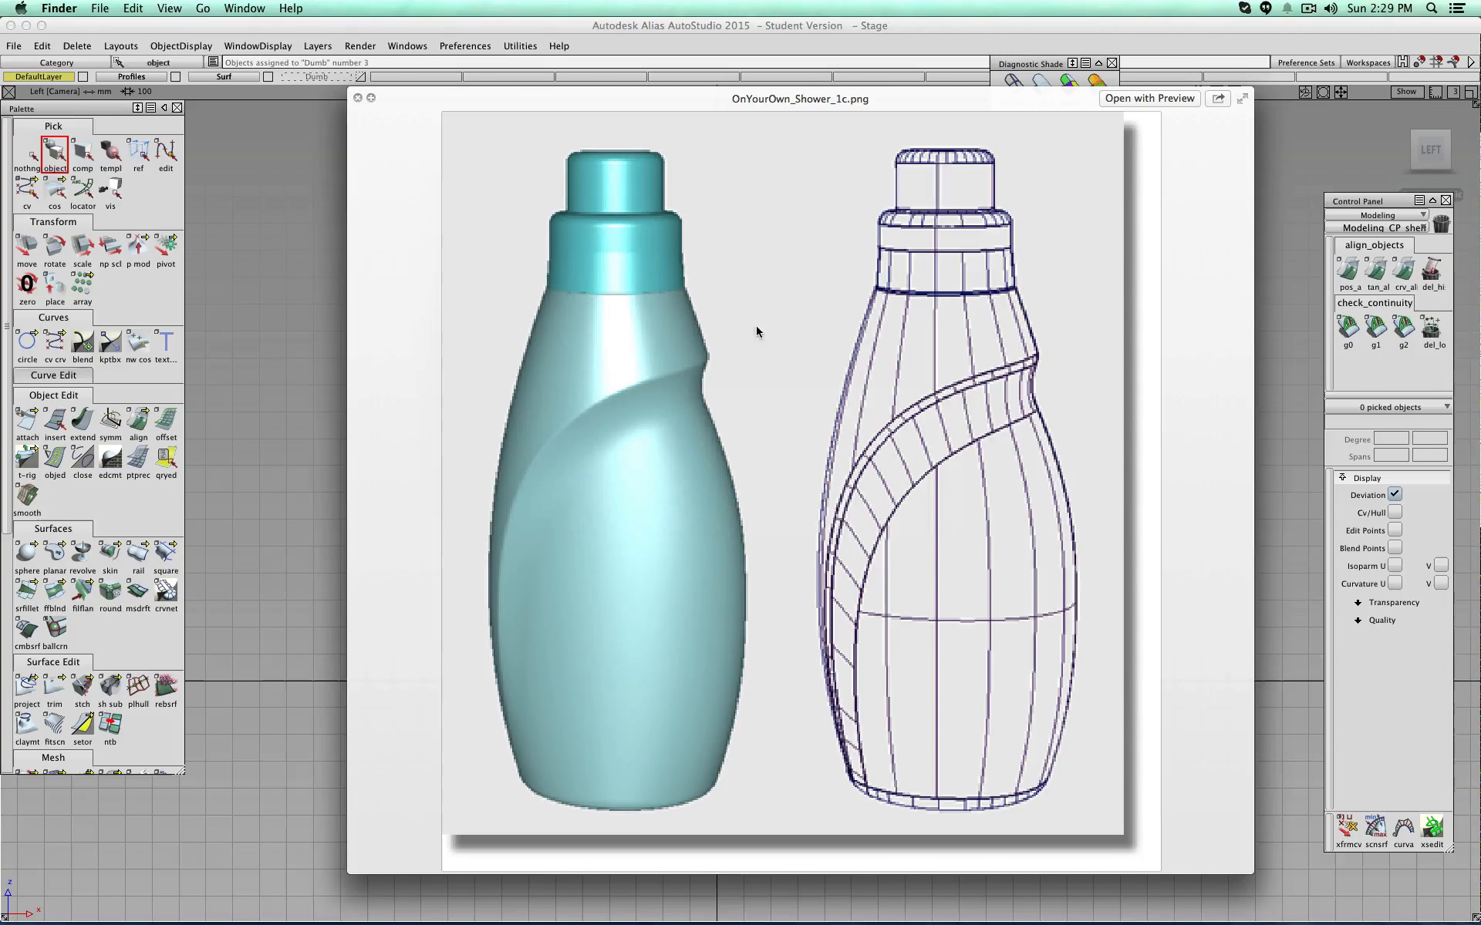
pyautogui.press('super+Tab')
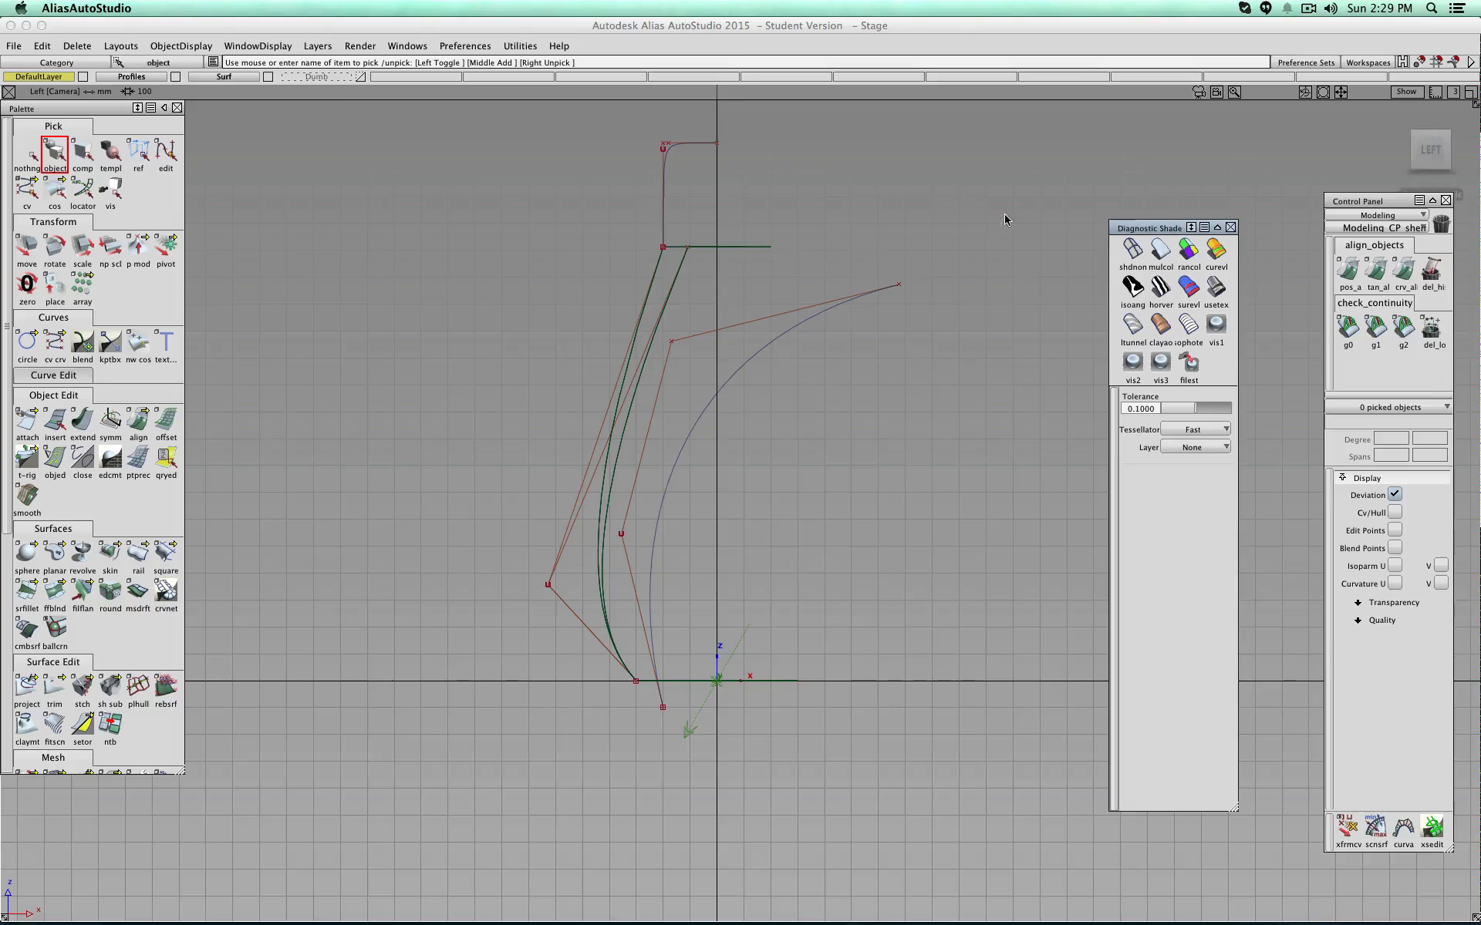
# Step: Recheck the reference image and offset the sweeping side-view curve inward by a distance of about 110
pyautogui.click(798, 325)
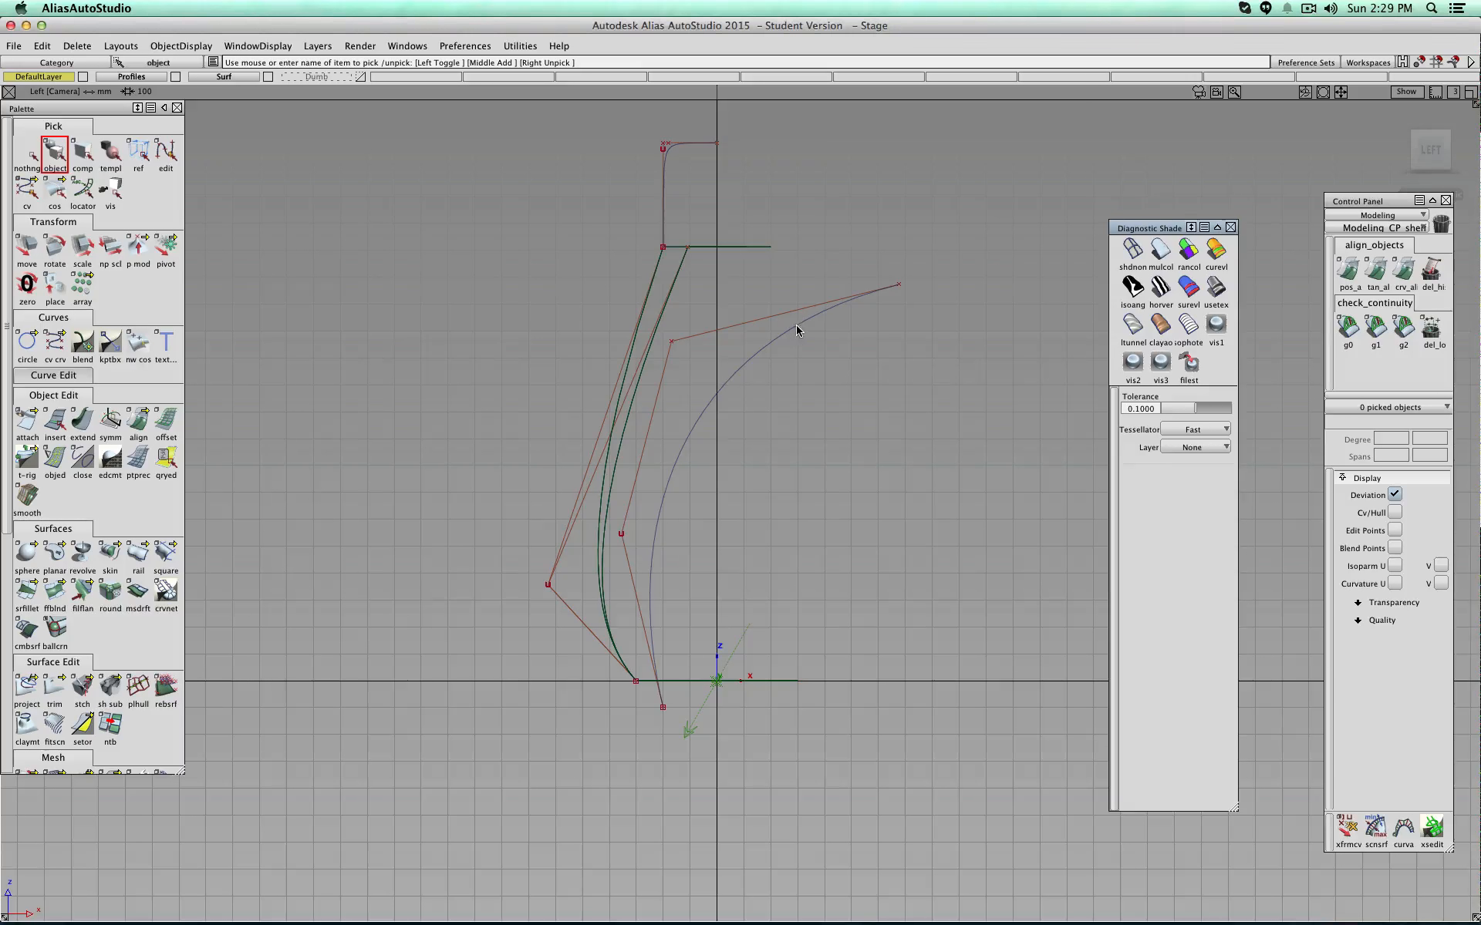
pyautogui.press('super+Tab')
pyautogui.press('super+Tab')
pyautogui.press('super+Tab')
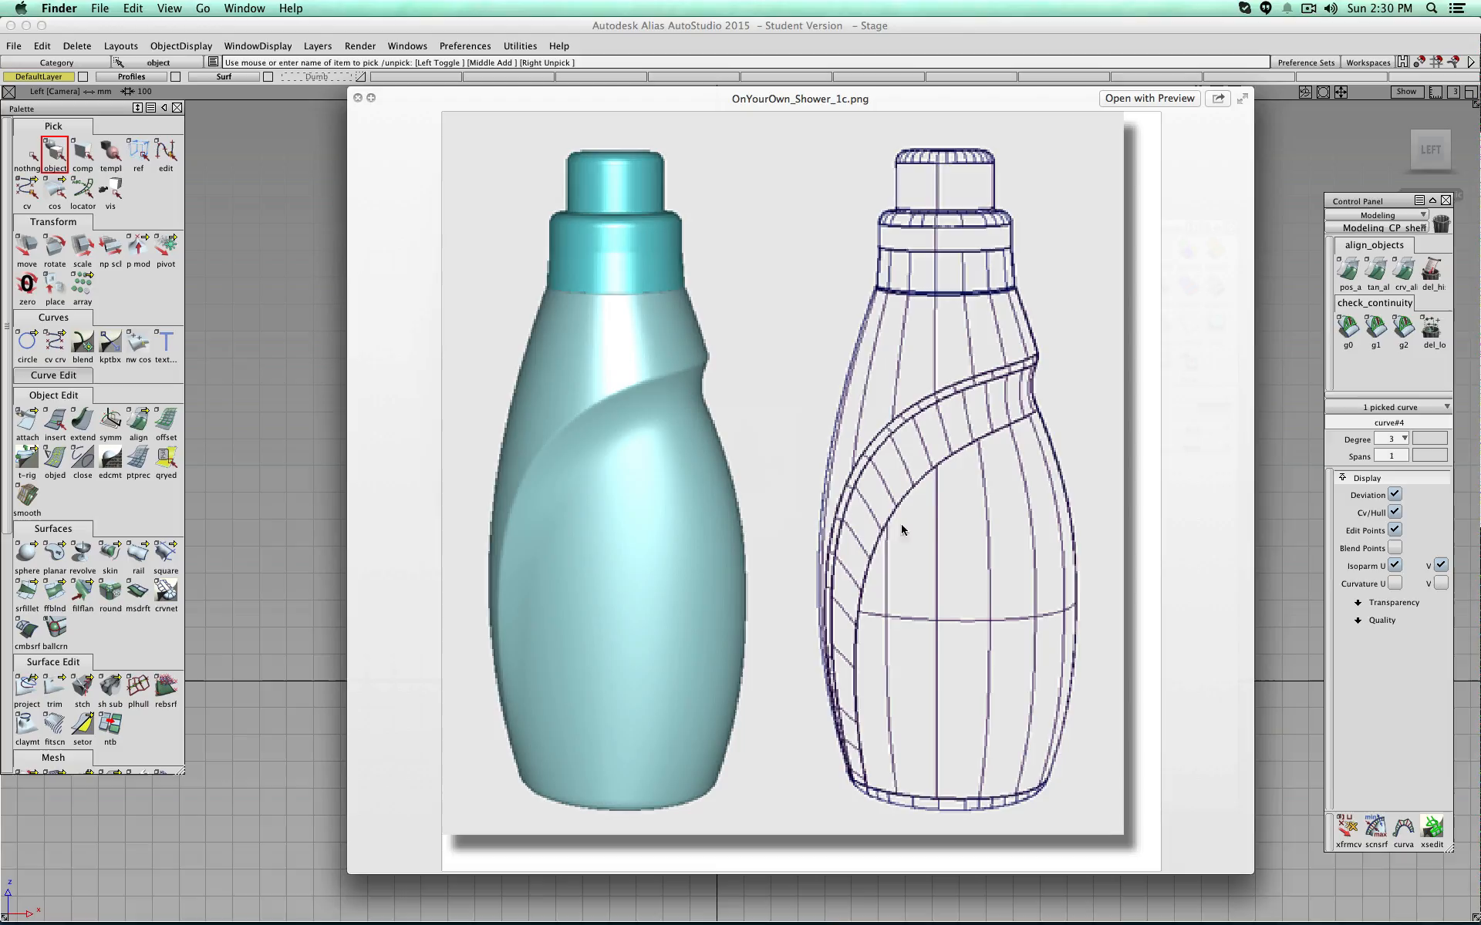
pyautogui.press('super+Tab')
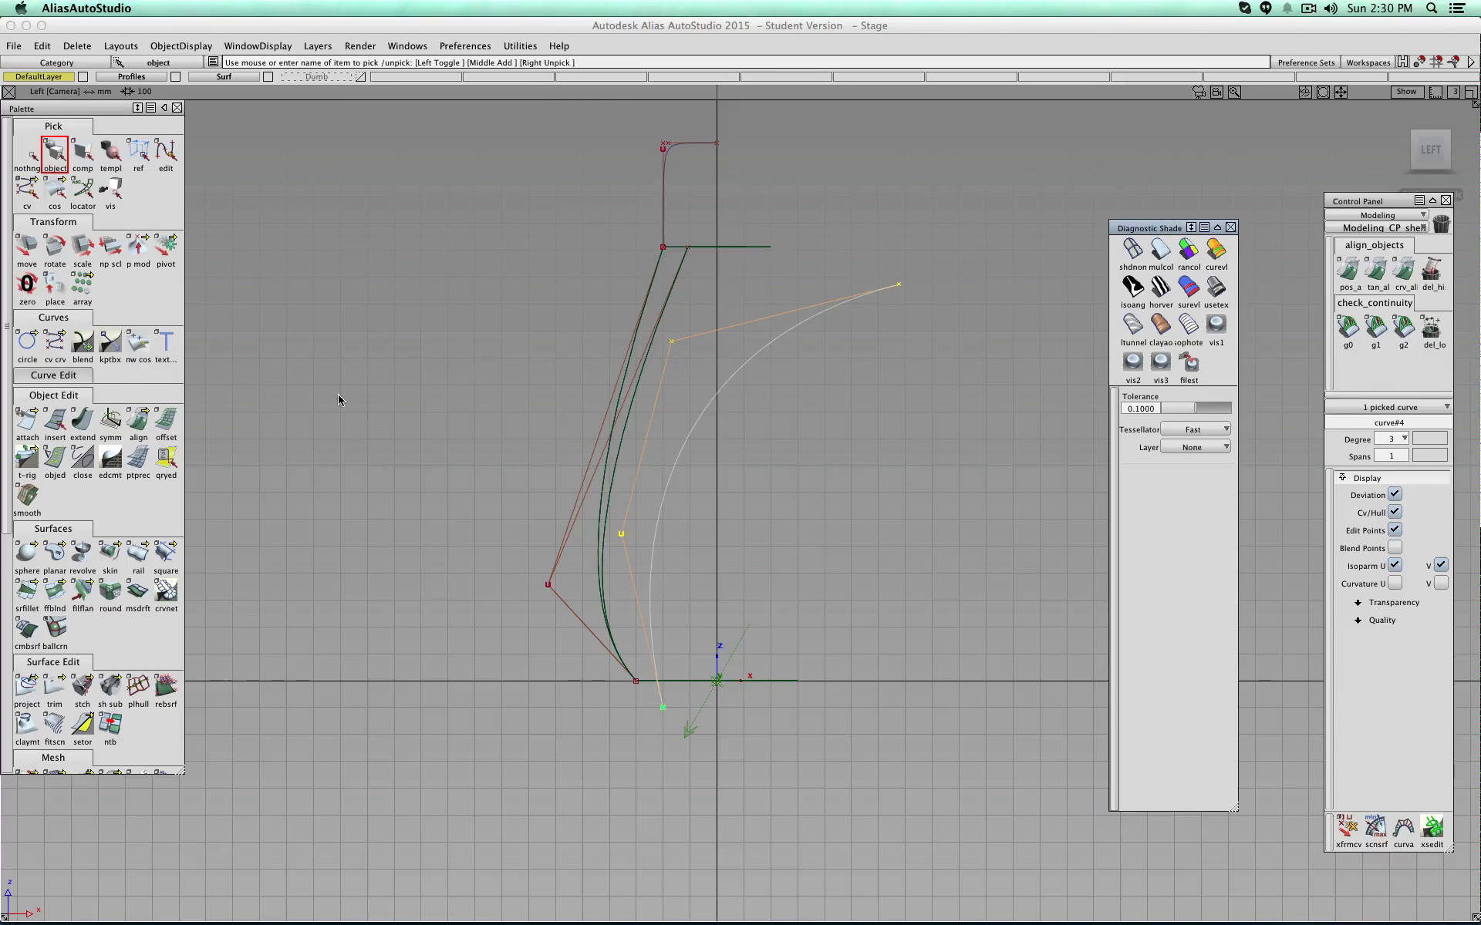
pyautogui.click(166, 422)
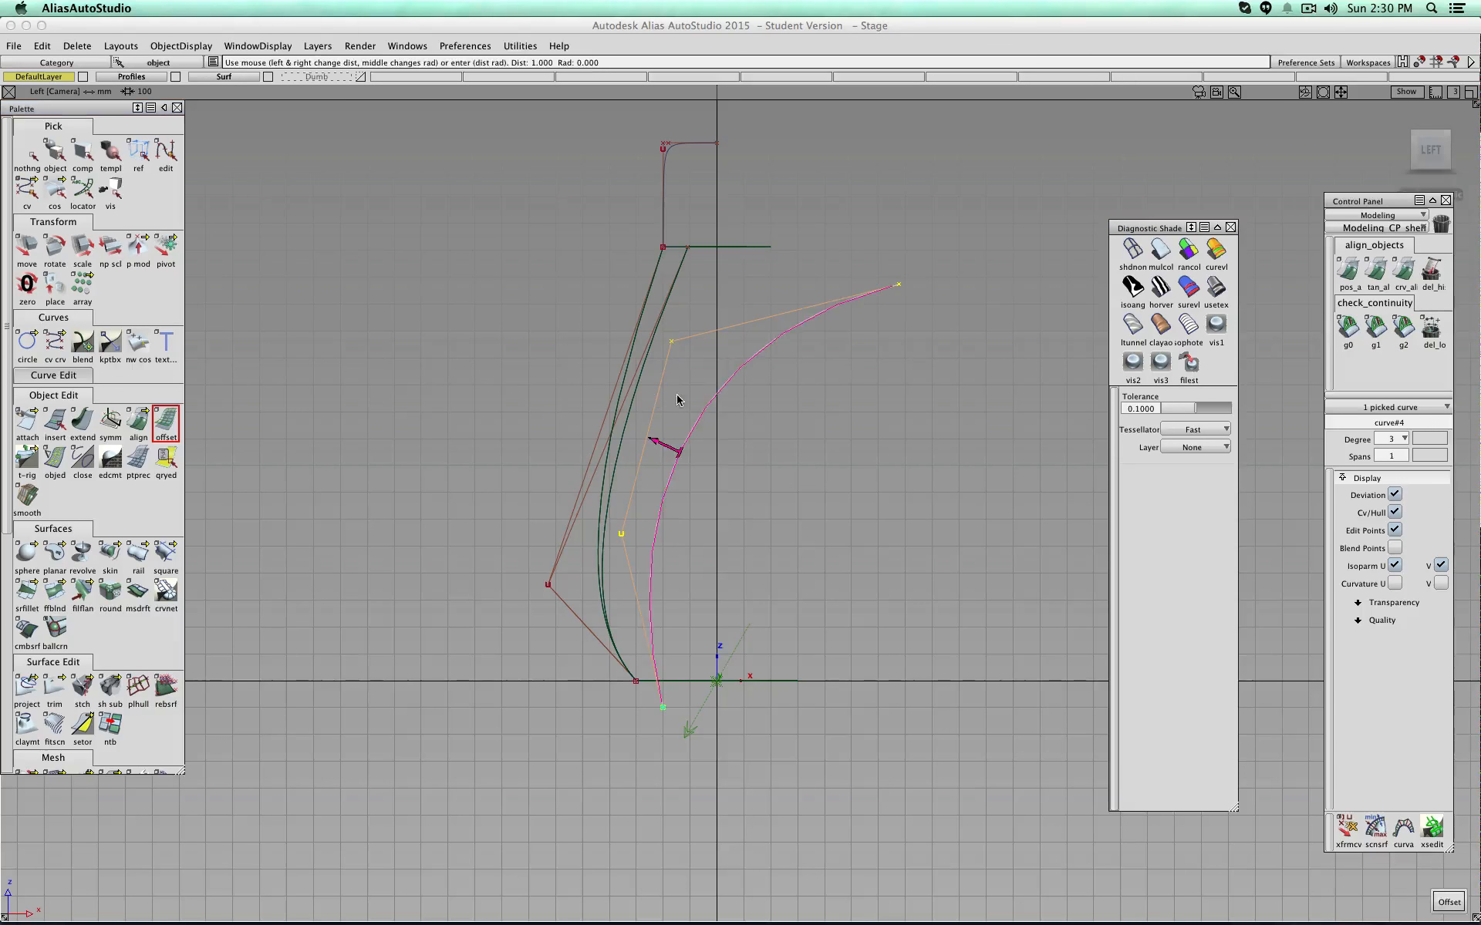
pyautogui.moveTo(751, 463); pyautogui.dragTo(797, 482)
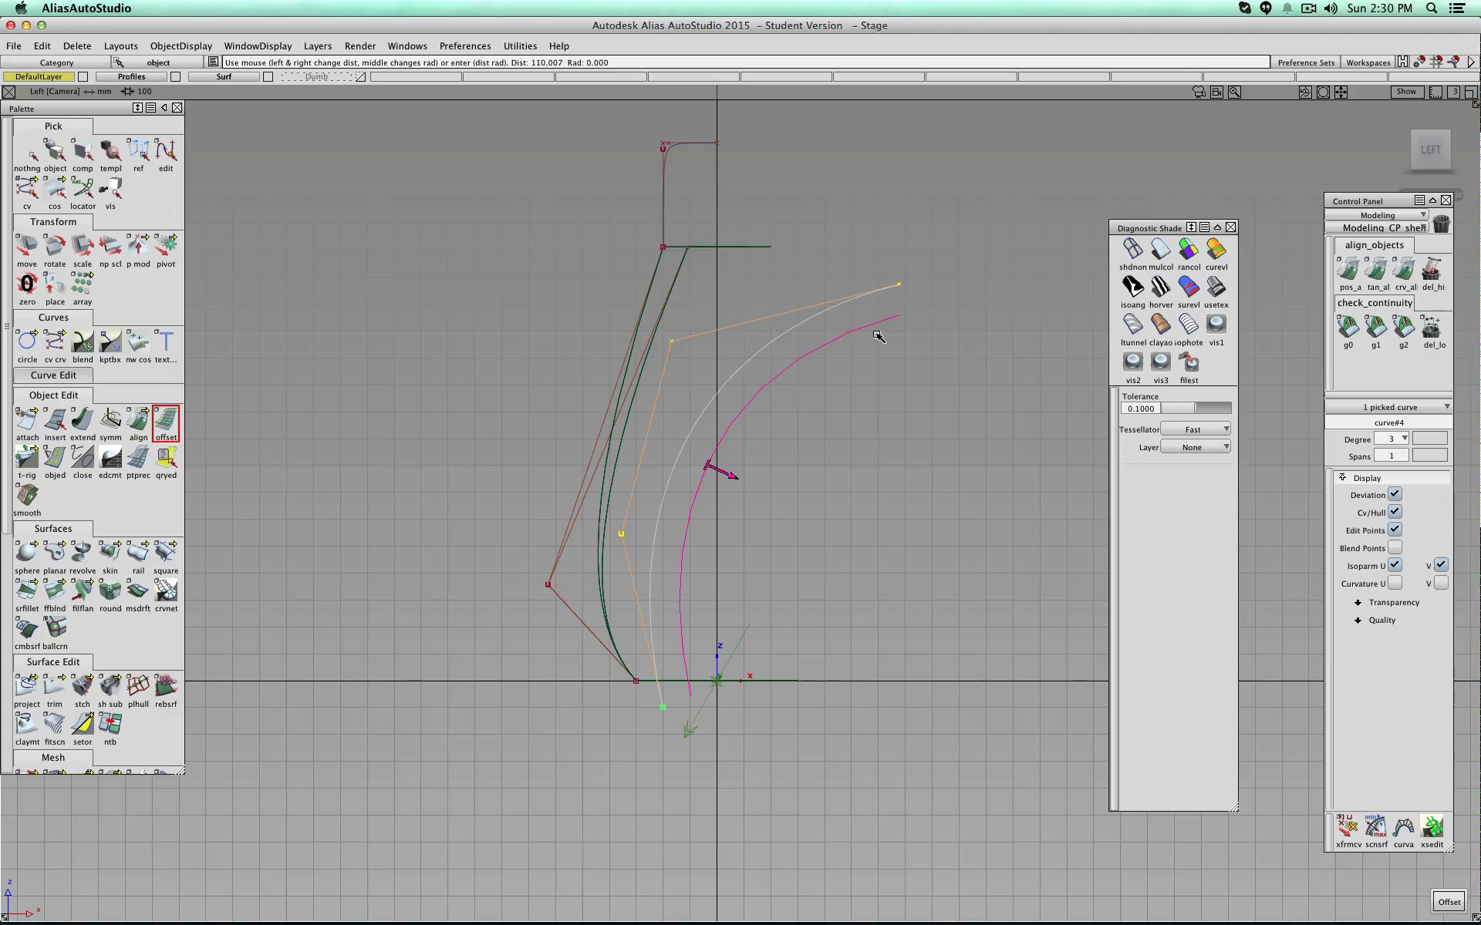
pyautogui.click(27, 155)
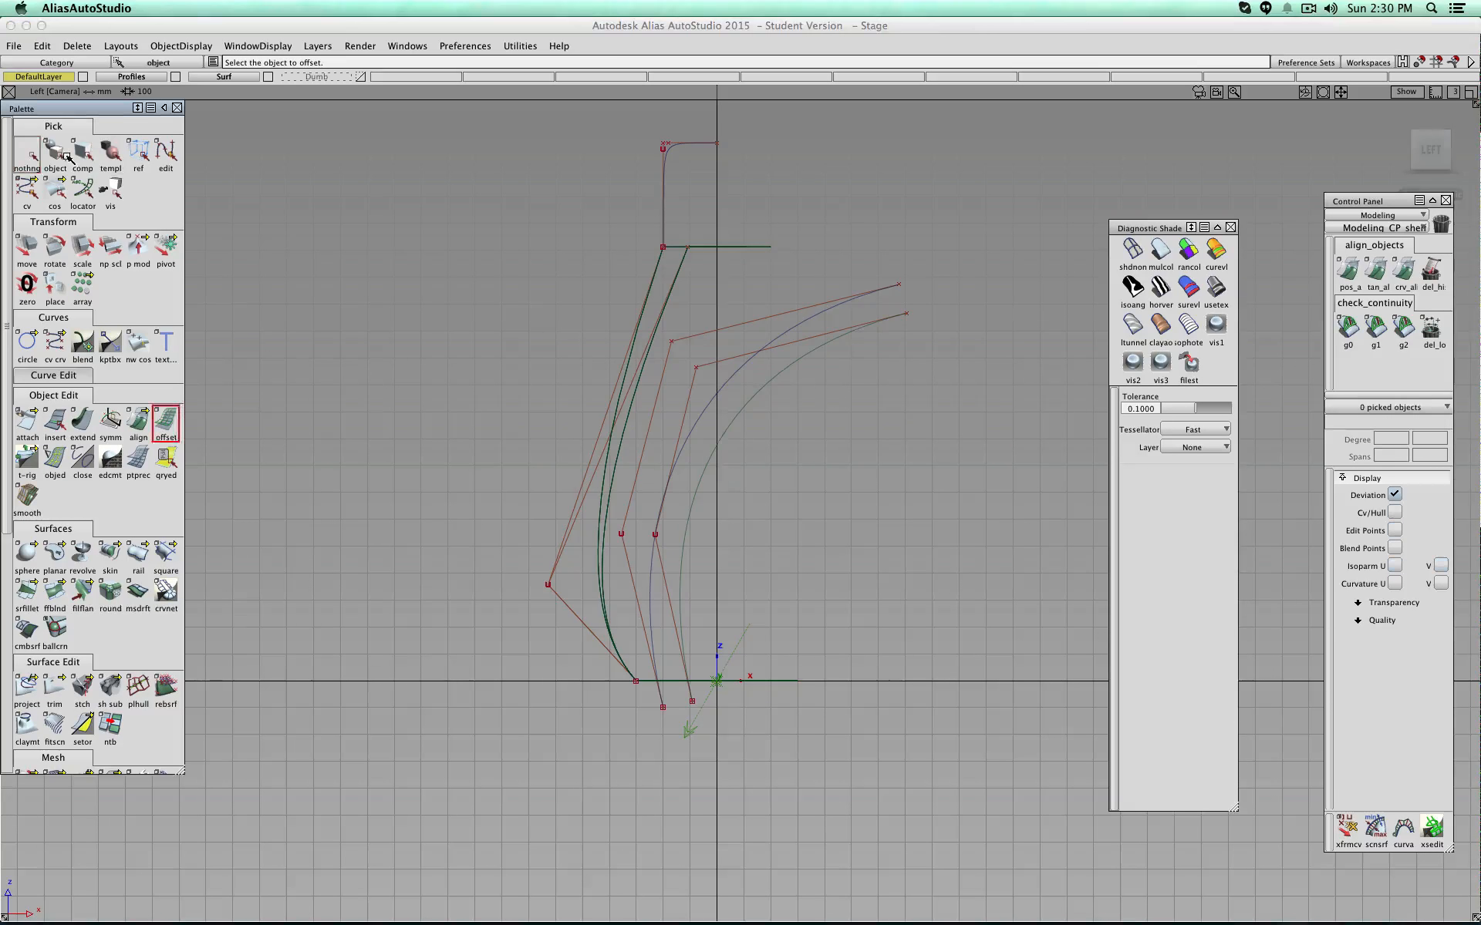
# Step: Move the offset curve's upper end CV straight down, removing the curve's construction history
pyautogui.click(62, 155)
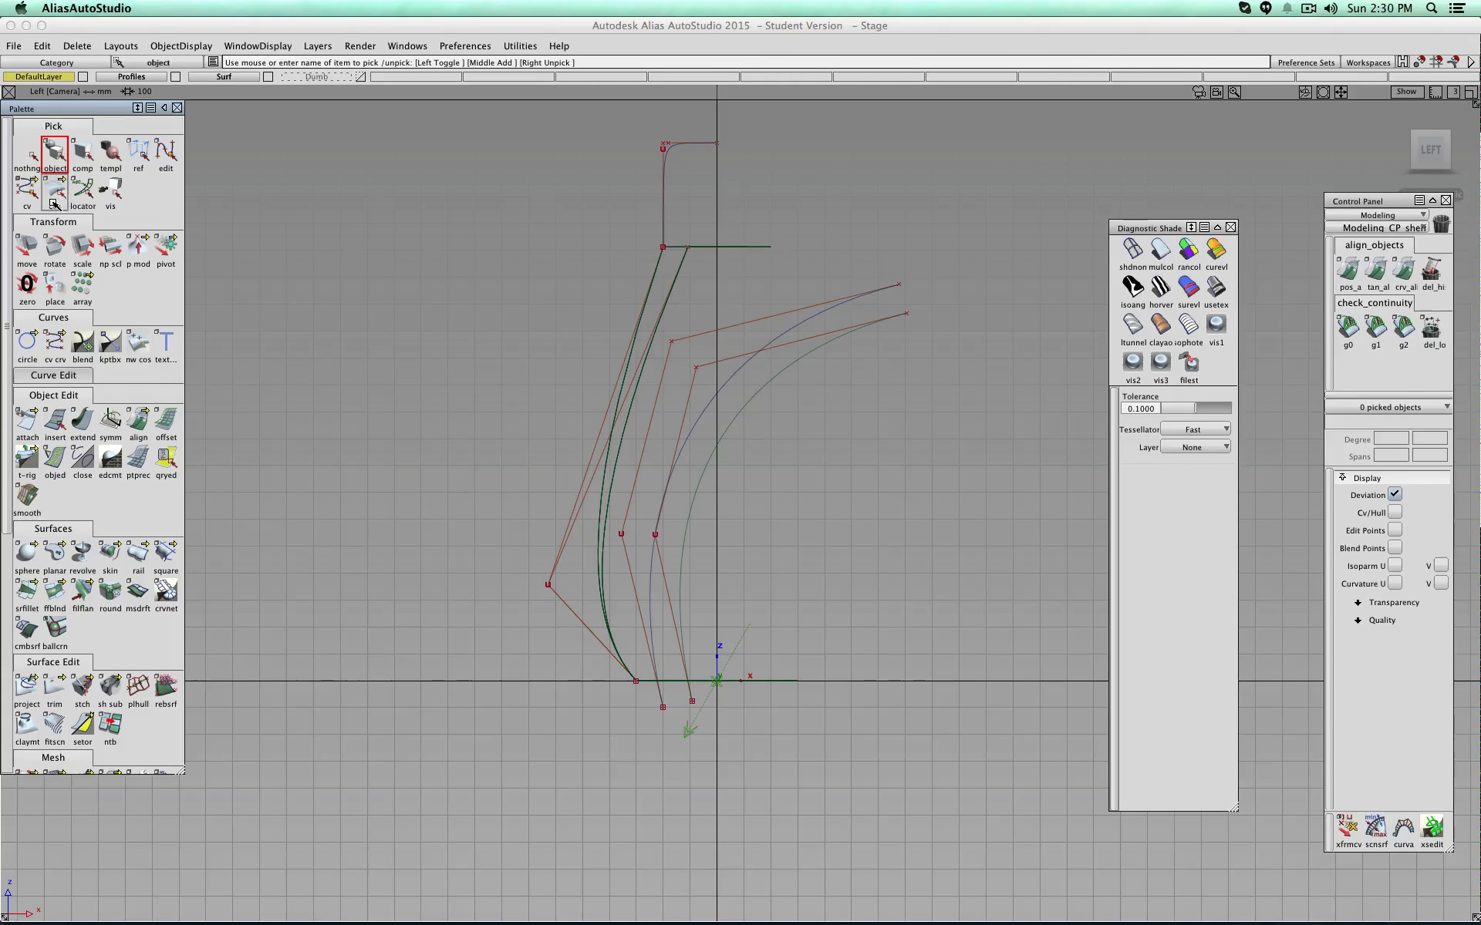
pyautogui.click(27, 189)
pyautogui.moveTo(970, 379); pyautogui.dragTo(911, 330)
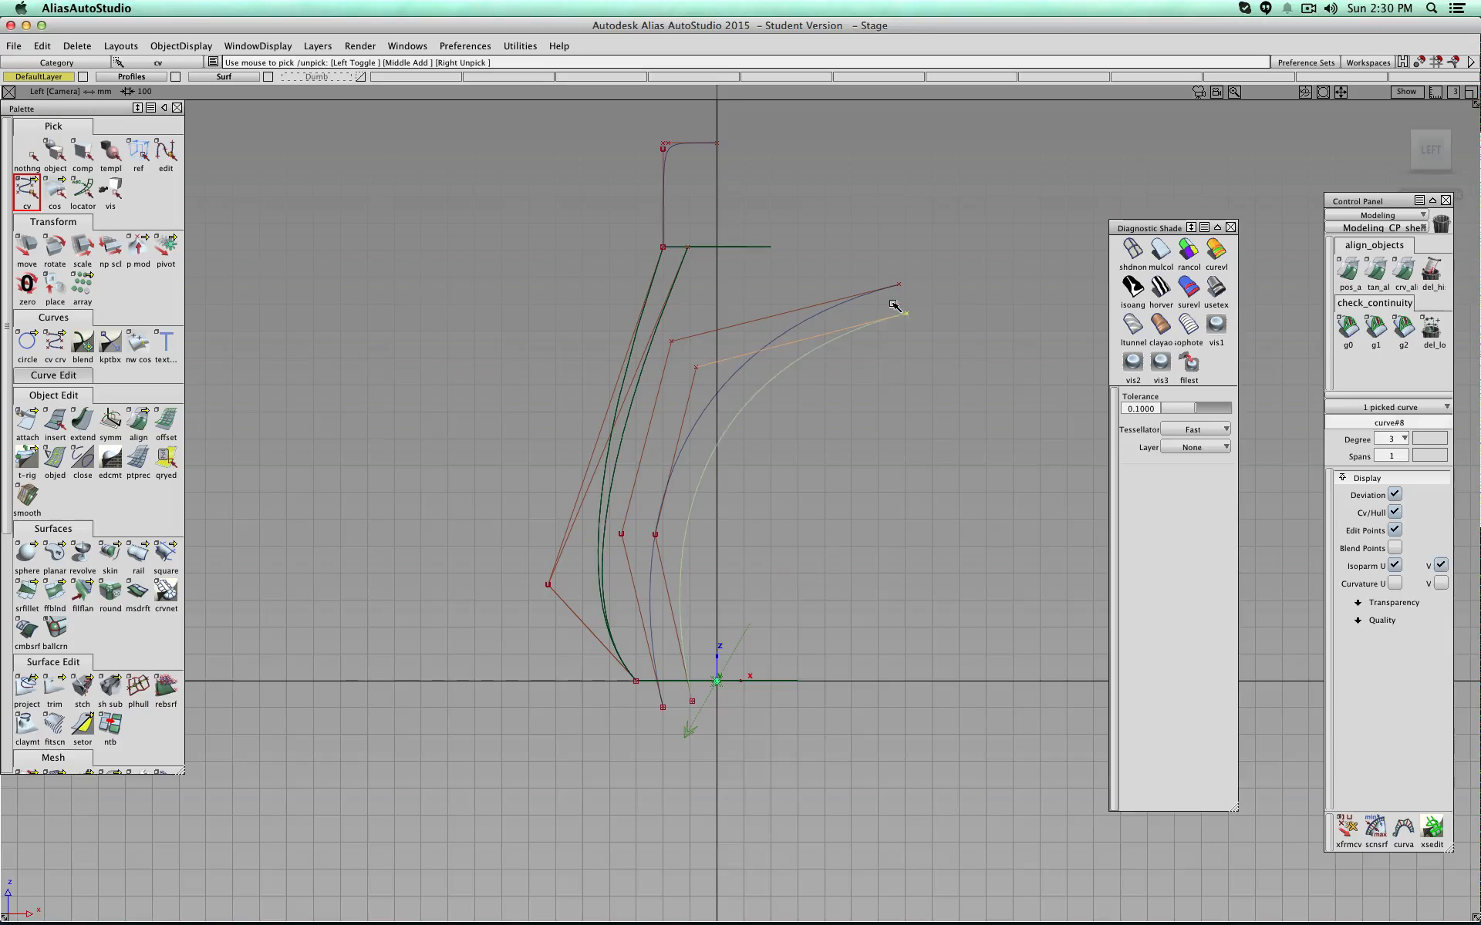
pyautogui.click(27, 247)
pyautogui.click(956, 336)
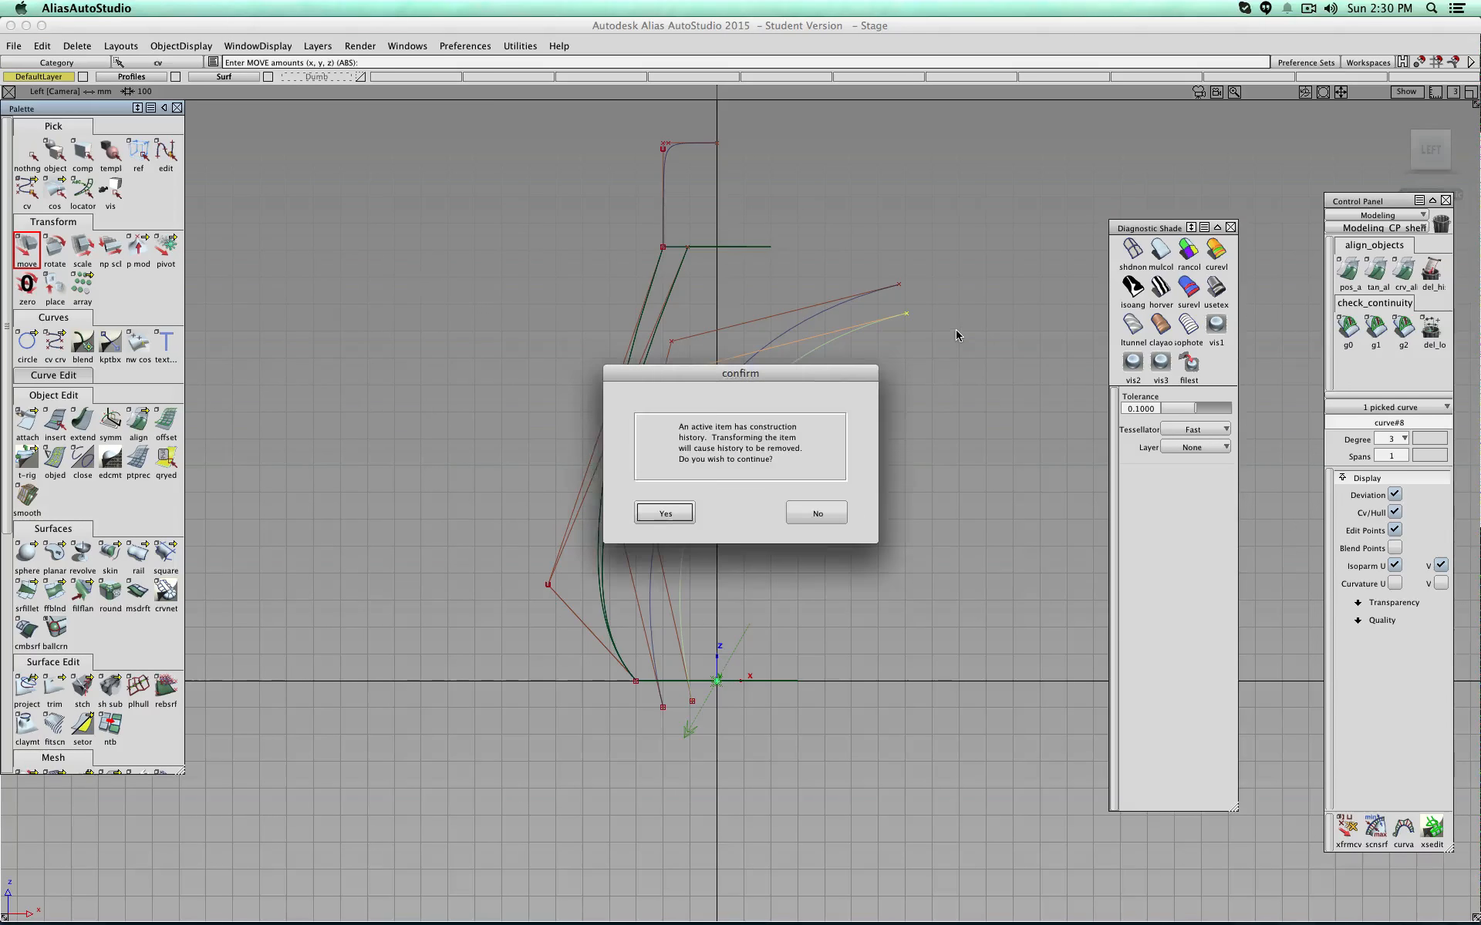
pyautogui.click(668, 513)
pyautogui.moveTo(965, 301); pyautogui.dragTo(972, 331)
pyautogui.moveTo(972, 330); pyautogui.dragTo(970, 336, button='right')
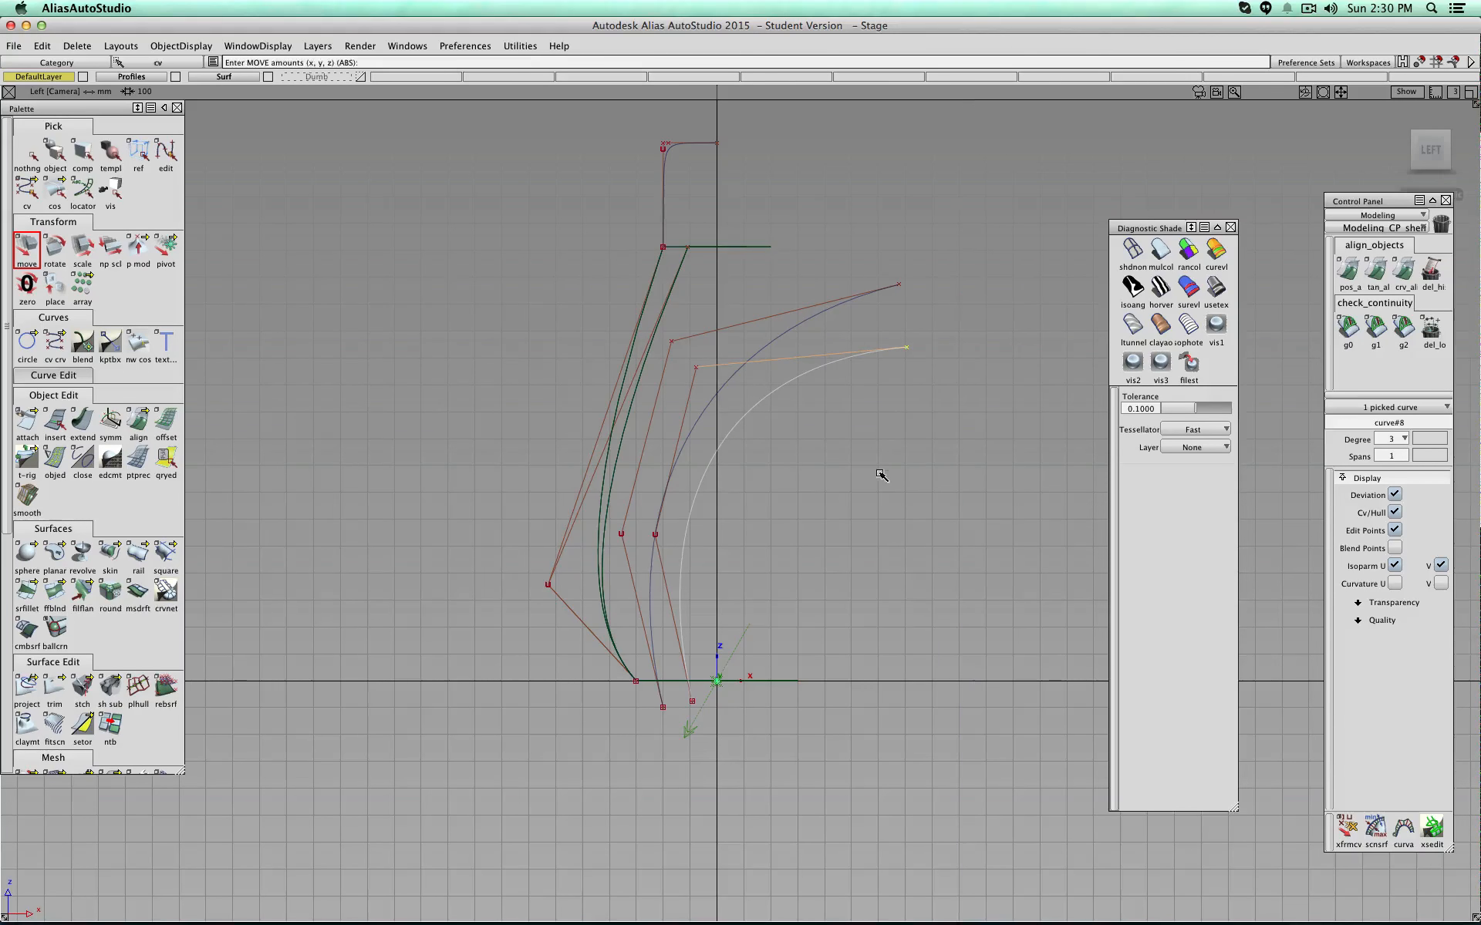
# Step: Shift the offset curve's second CV from the upper end inward and down, and lower the end CV slightly more
pyautogui.click(695, 368)
pyautogui.moveTo(723, 399); pyautogui.dragTo(739, 411)
pyautogui.moveTo(915, 355); pyautogui.dragTo(923, 365, button='right')
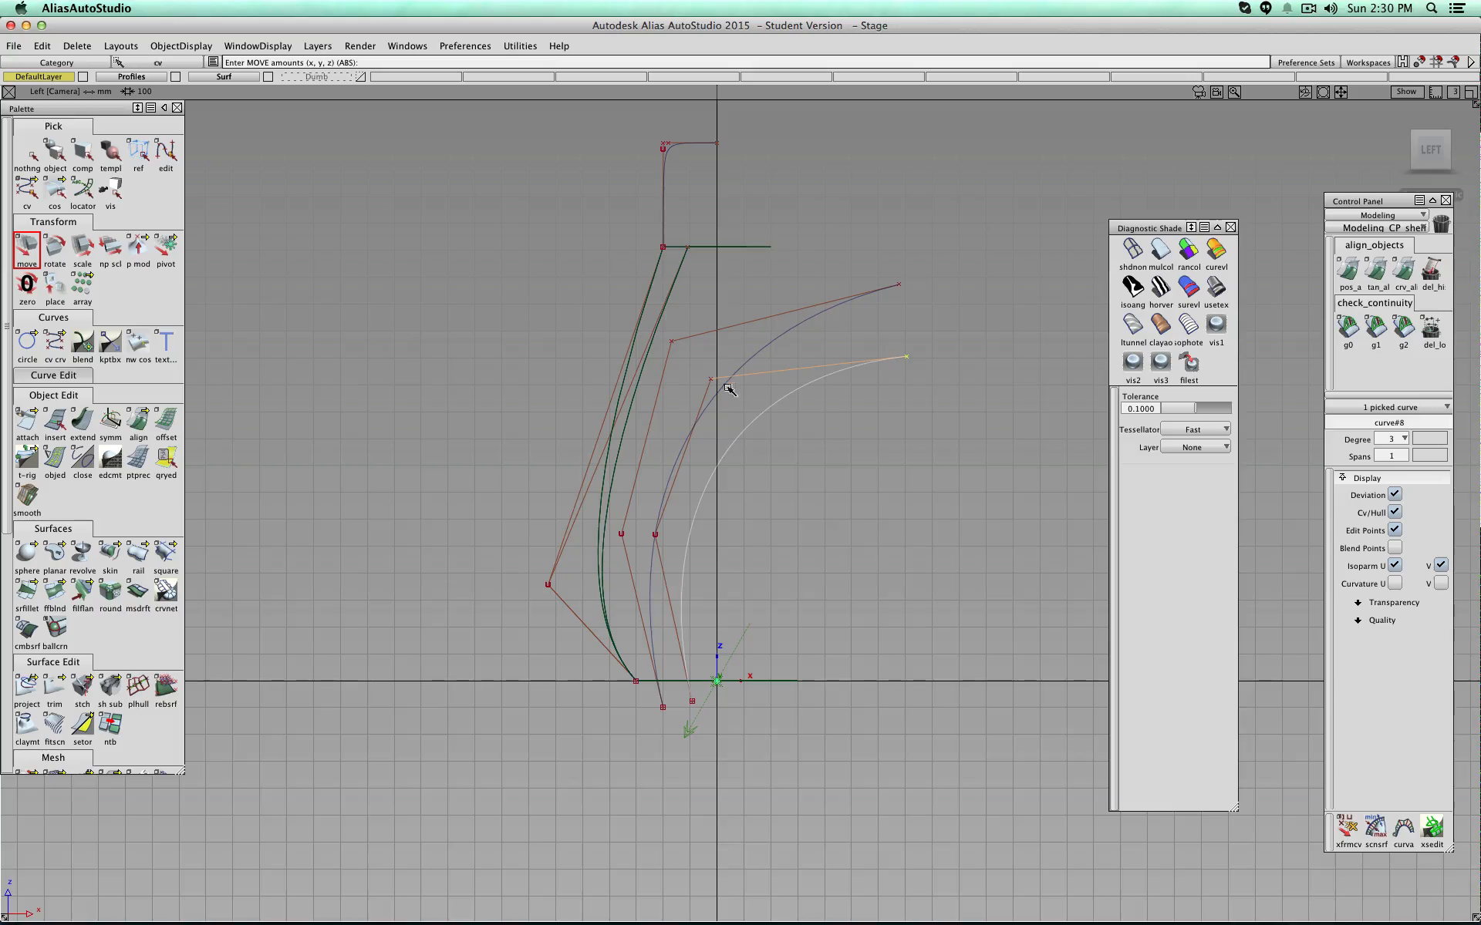
pyautogui.click(27, 154)
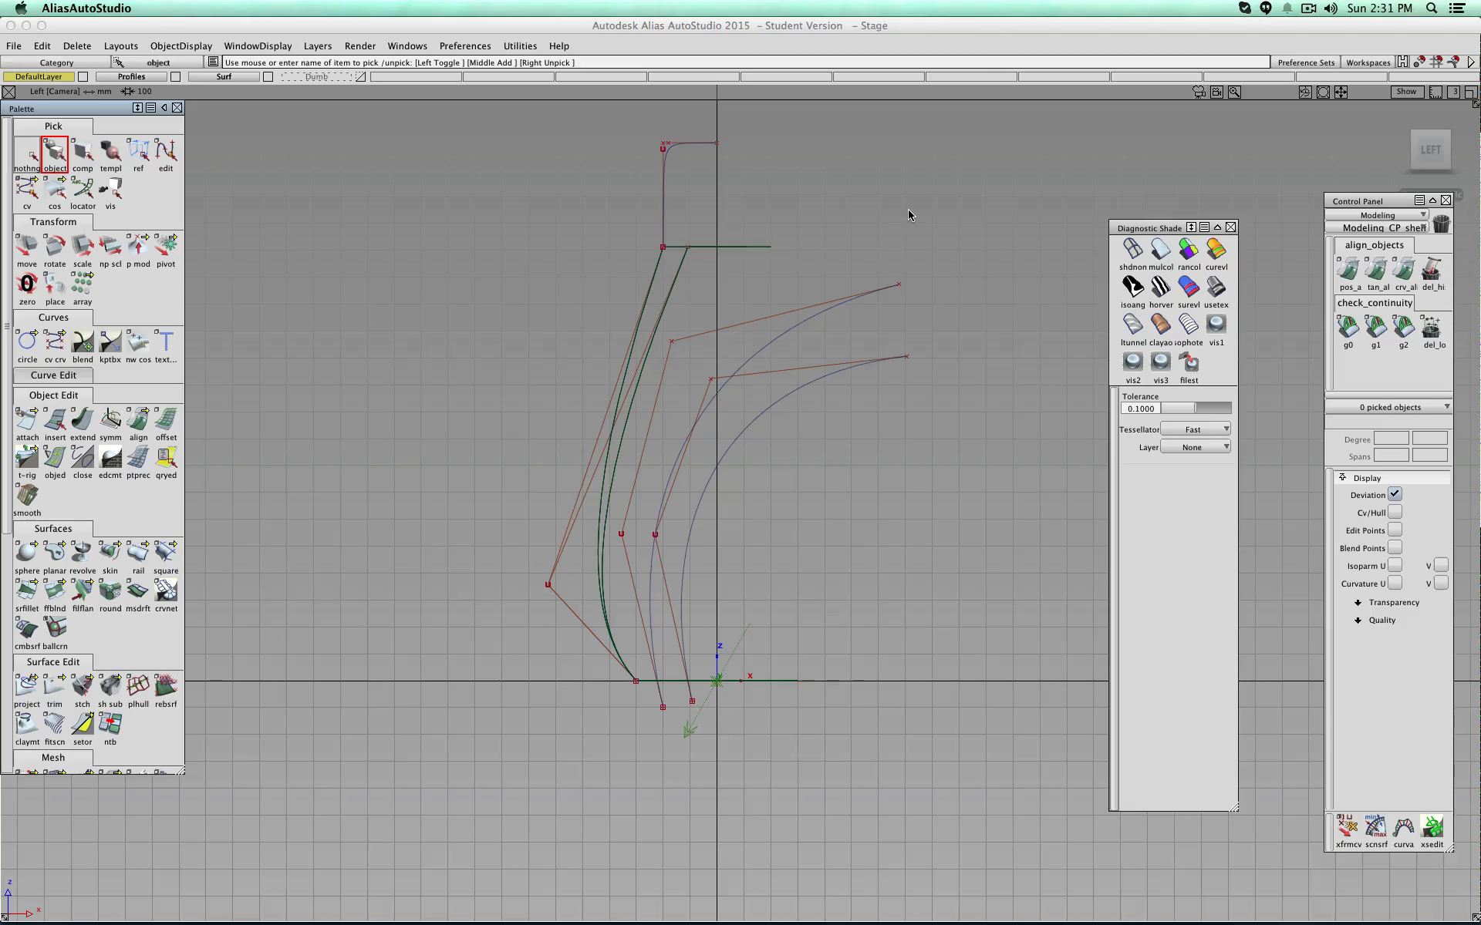
# Step: Shade the body surfaces and save the model on the Desktop as Bottle 1
pyautogui.keyDown('ctrl'); pyautogui.keyDown('shift'); pyautogui.moveTo(910, 243); pyautogui.dragTo(945, 245, button='right'); pyautogui.keyUp('shift'); pyautogui.keyUp('ctrl')
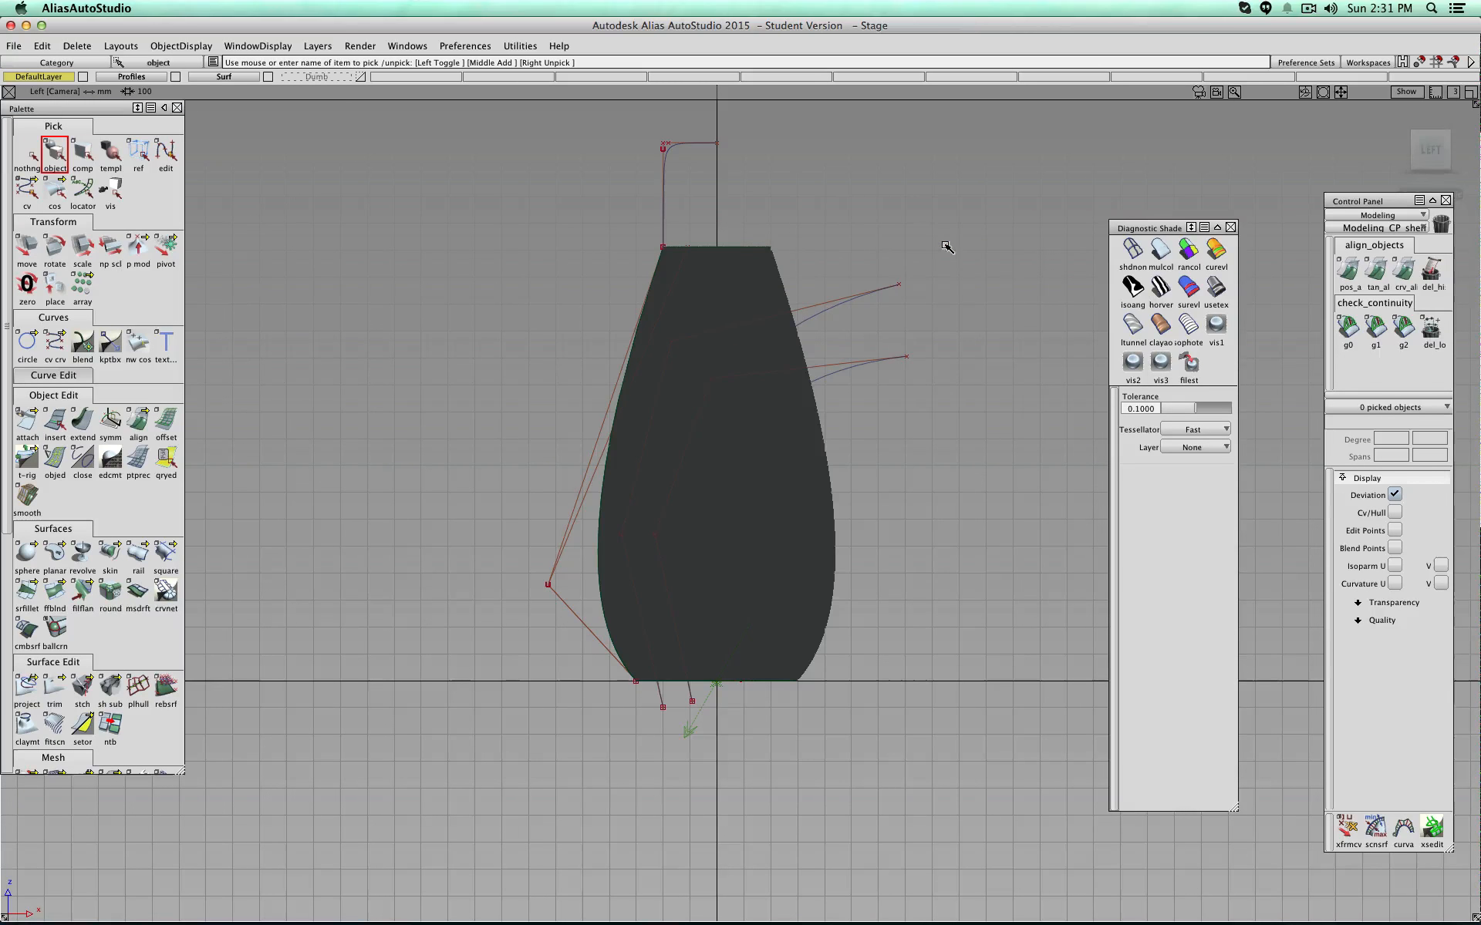
pyautogui.click(1133, 248)
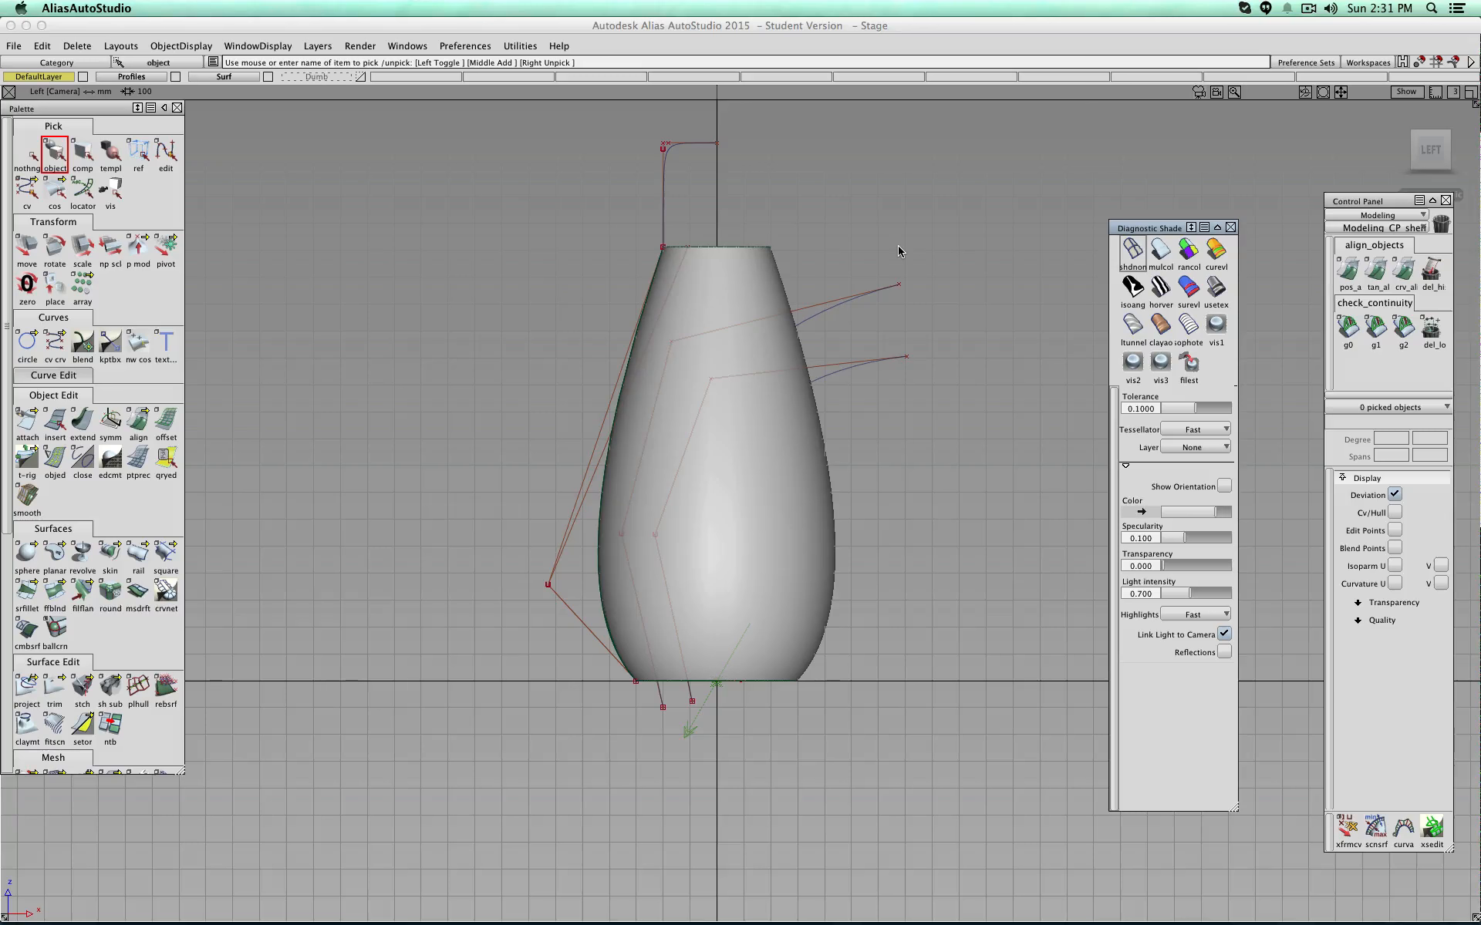
pyautogui.press('super+s')
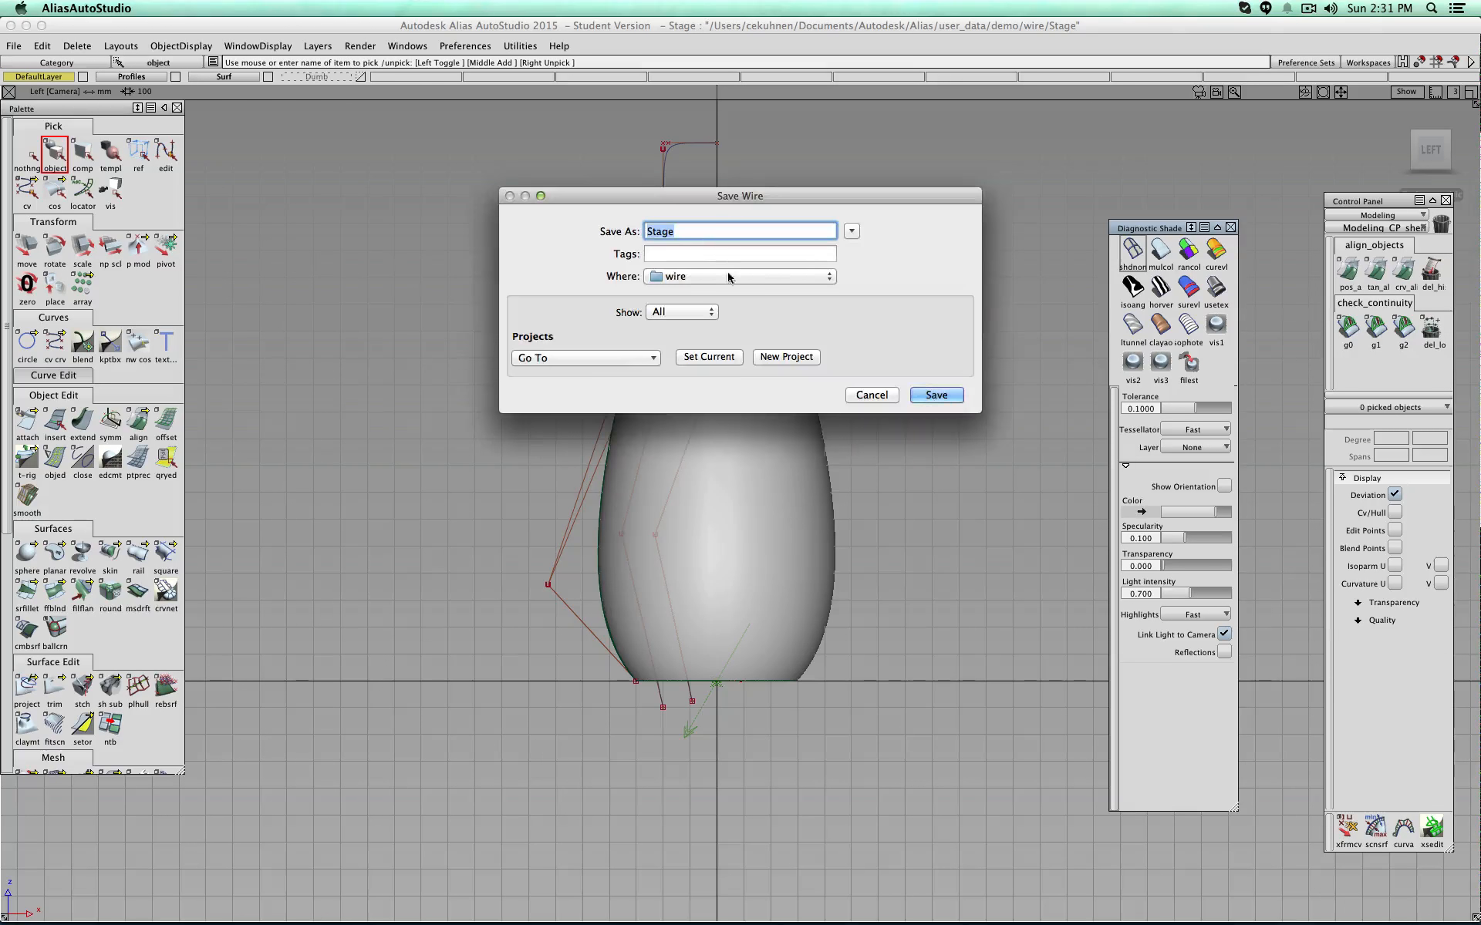
pyautogui.click(693, 277)
pyautogui.click(705, 316)
pyautogui.write('Bottle 1')
pyautogui.press('Return')
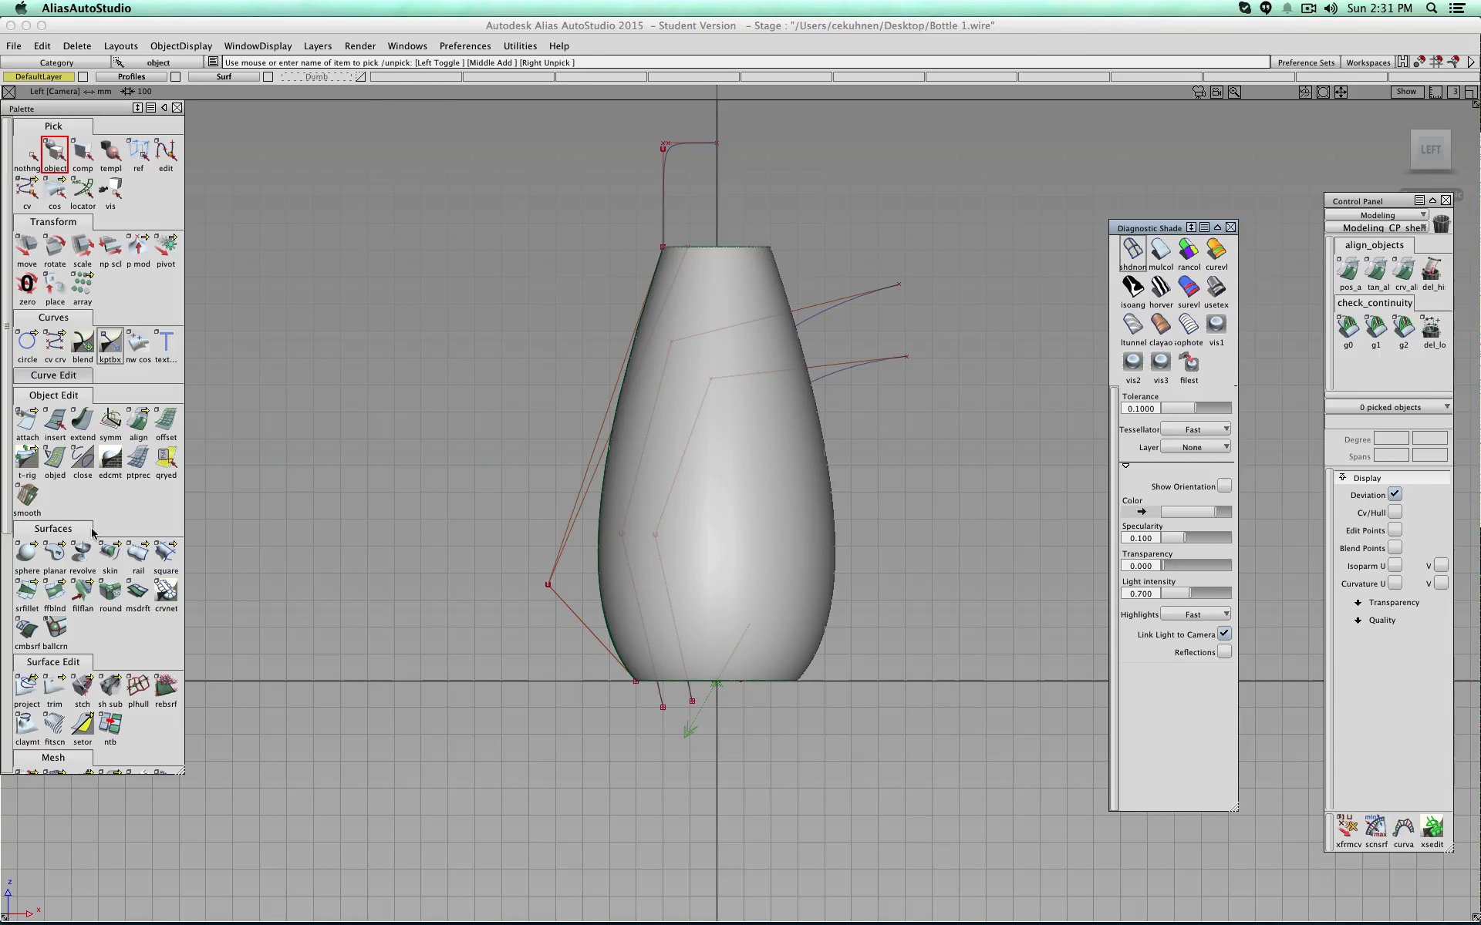
# Step: Project the upper sweeping curve onto the outer body surface along the Y axis as a curve on surface
pyautogui.click(26, 688)
pyautogui.doubleClick(26, 688)
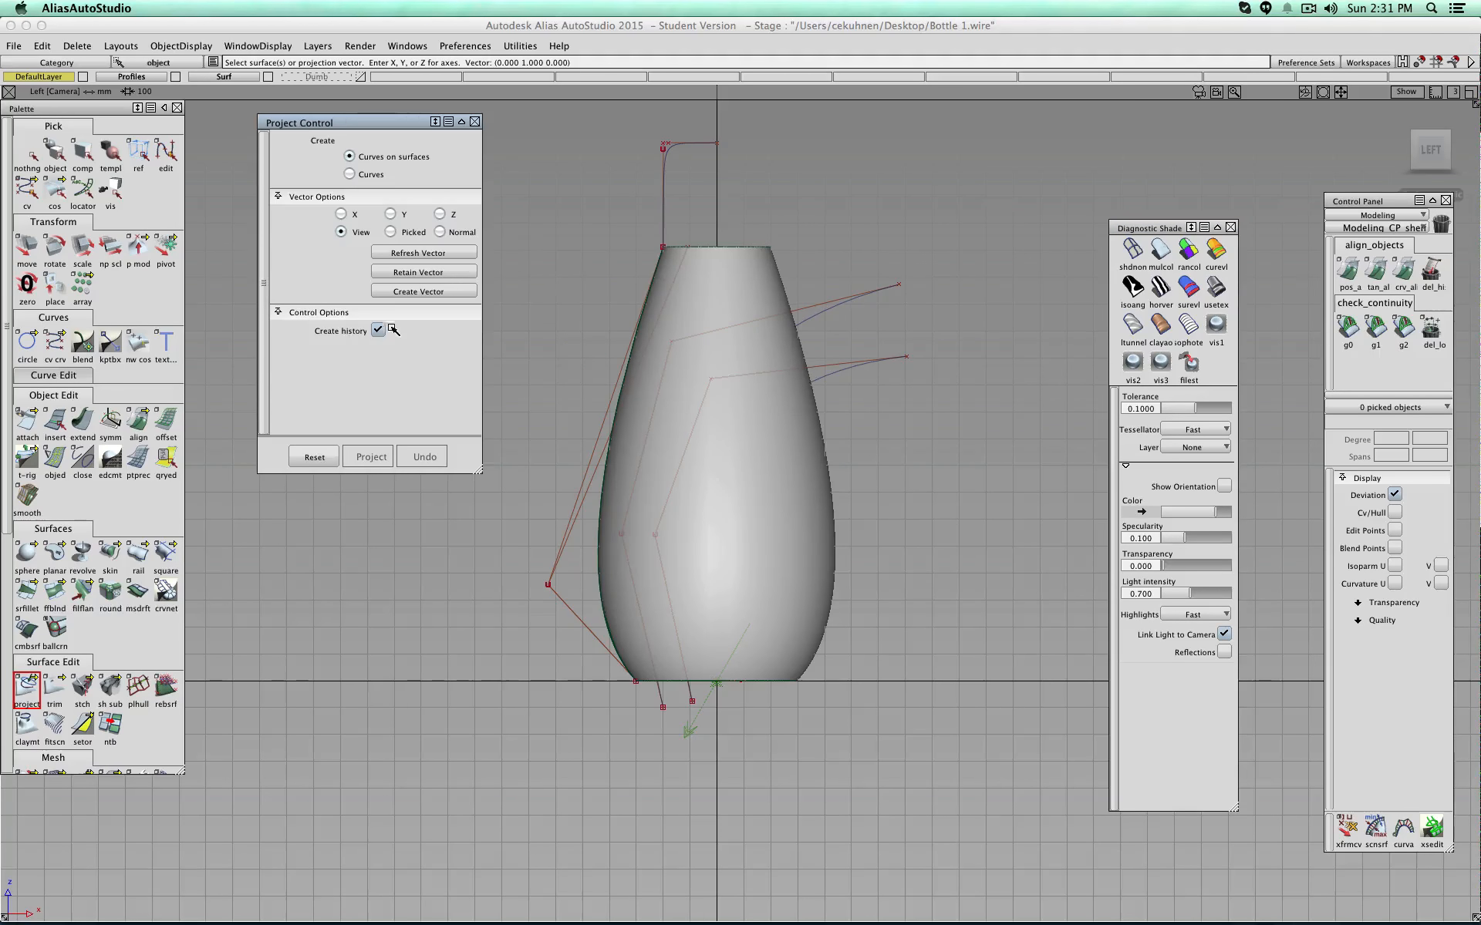
pyautogui.click(391, 215)
pyautogui.keyDown('alt'); pyautogui.keyDown('shift'); pyautogui.moveTo(810, 355); pyautogui.dragTo(724, 420); pyautogui.keyUp('shift'); pyautogui.keyUp('alt')
pyautogui.keyDown('alt'); pyautogui.keyDown('shift'); pyautogui.moveTo(760, 546); pyautogui.dragTo(668, 522); pyautogui.keyUp('shift'); pyautogui.keyUp('alt')
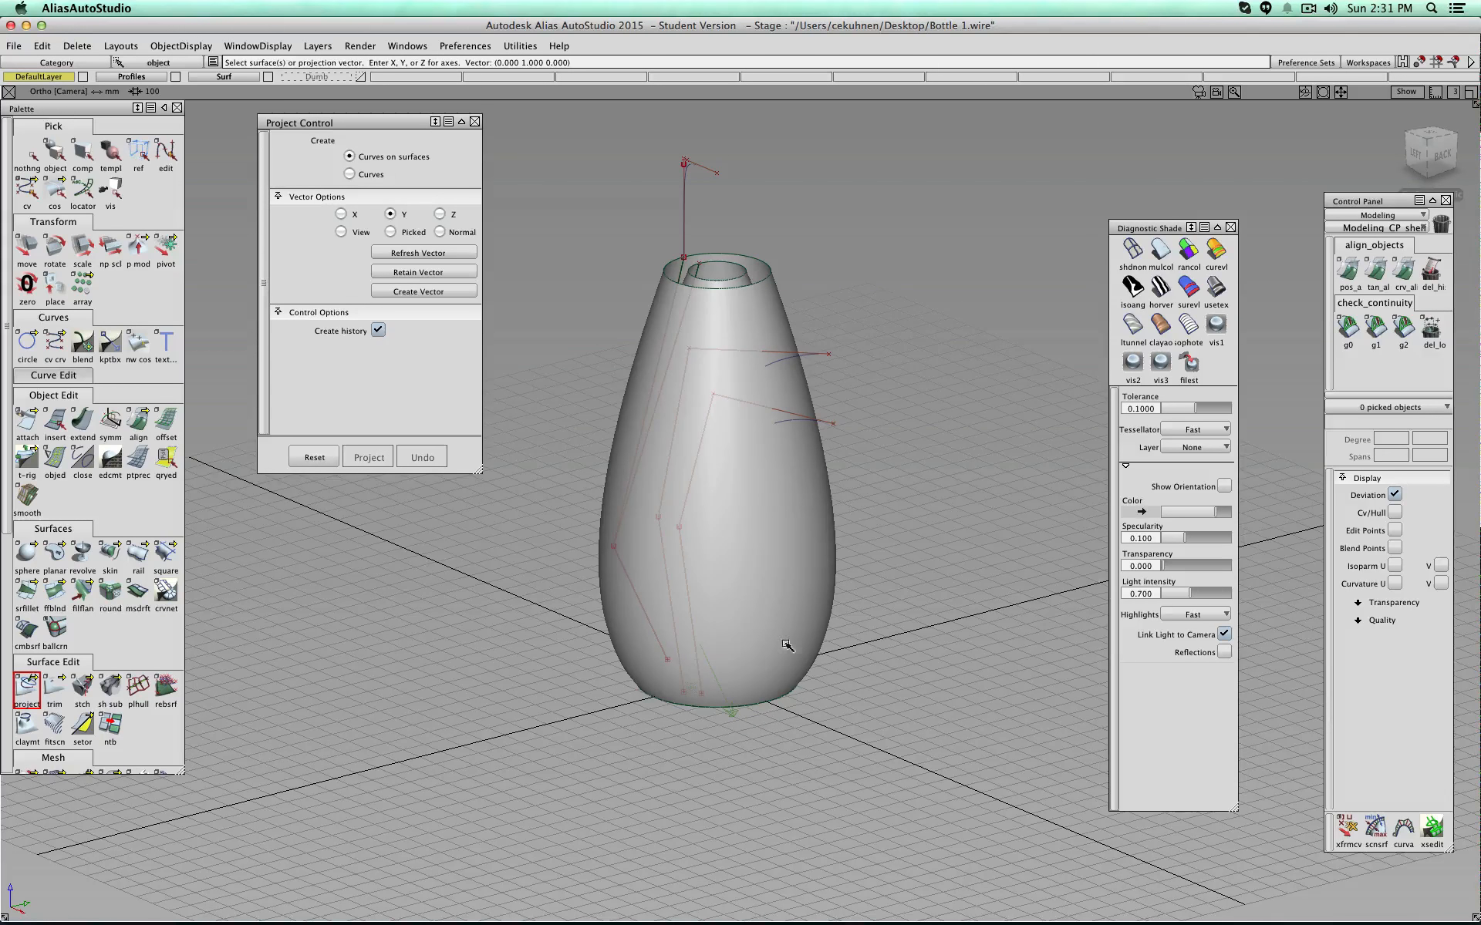
pyautogui.keyDown('alt'); pyautogui.keyDown('shift'); pyautogui.moveTo(619, 568); pyautogui.dragTo(664, 571); pyautogui.keyUp('shift'); pyautogui.keyUp('alt')
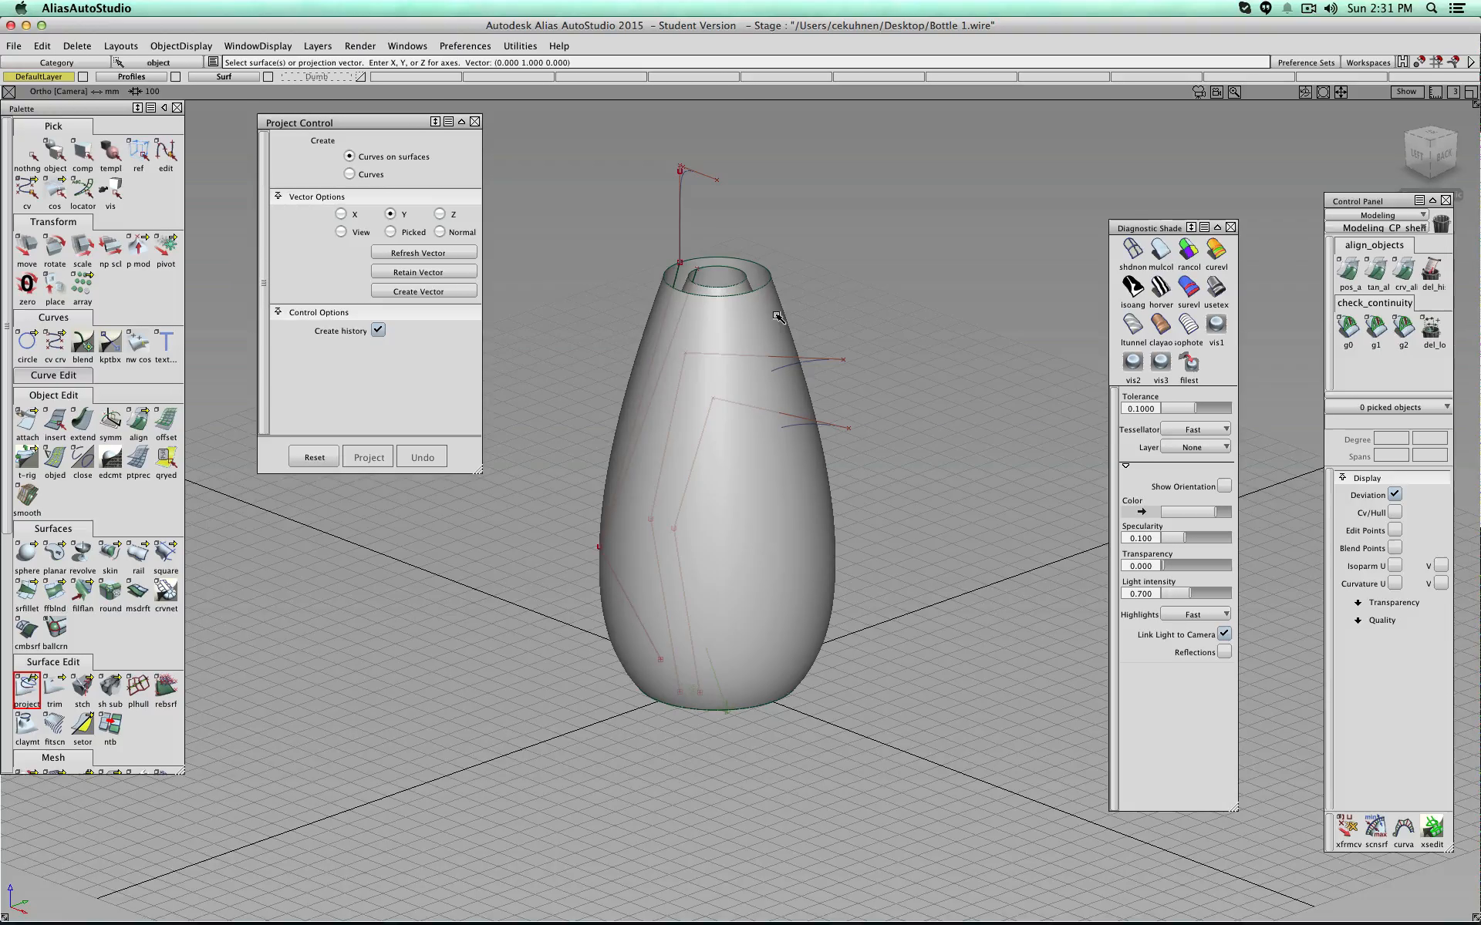
pyautogui.click(817, 361)
pyautogui.click(815, 360)
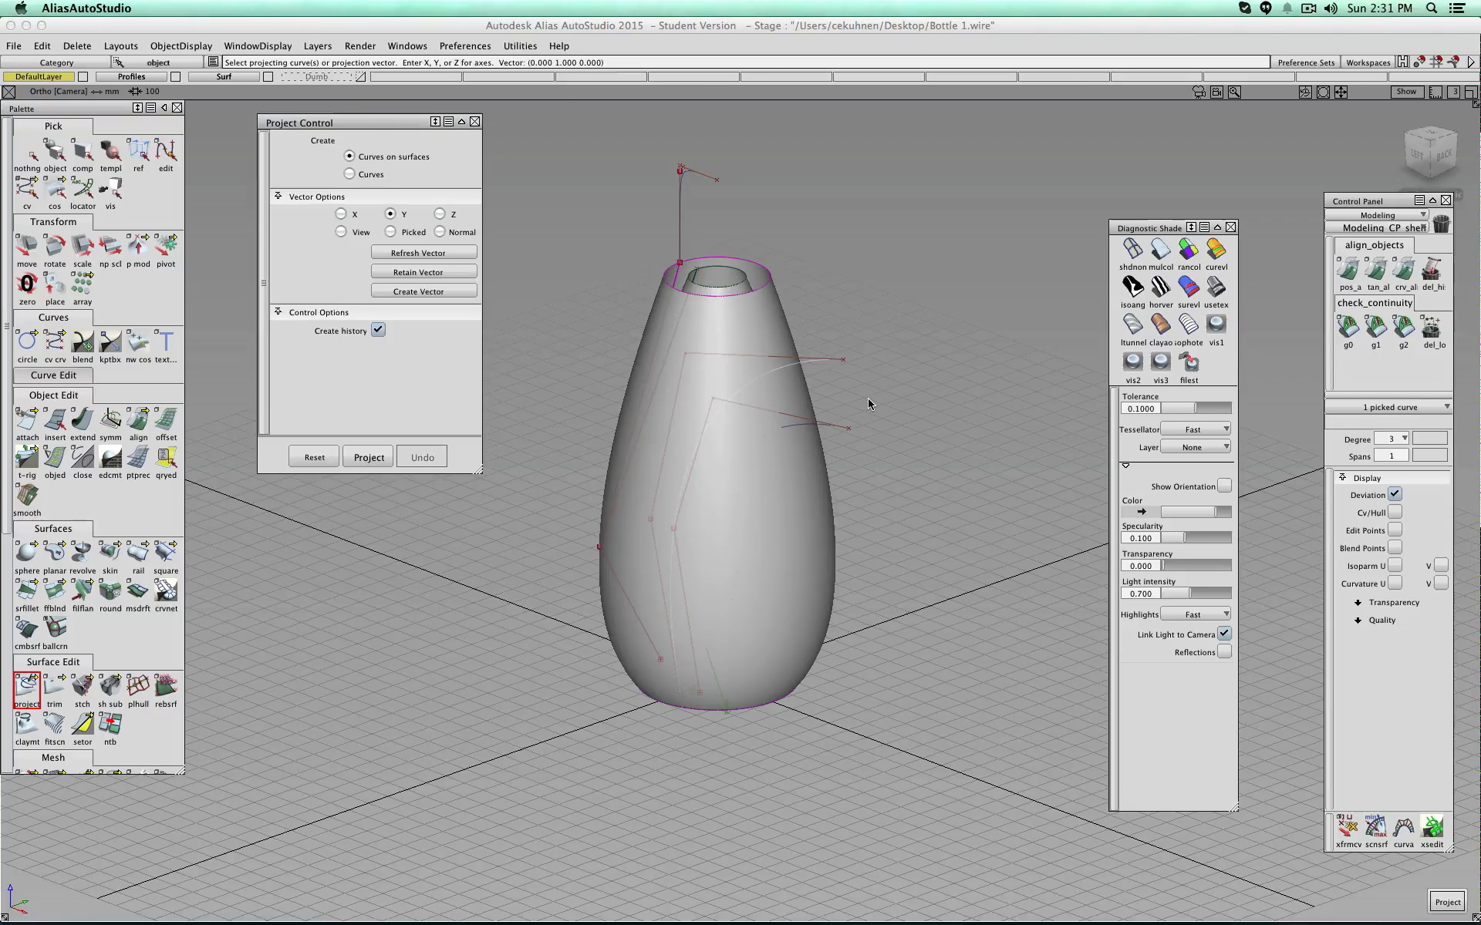
pyautogui.keyDown('ctrl'); pyautogui.keyDown('shift'); pyautogui.moveTo(951, 408); pyautogui.dragTo(944, 347); pyautogui.keyUp('shift'); pyautogui.keyUp('ctrl')
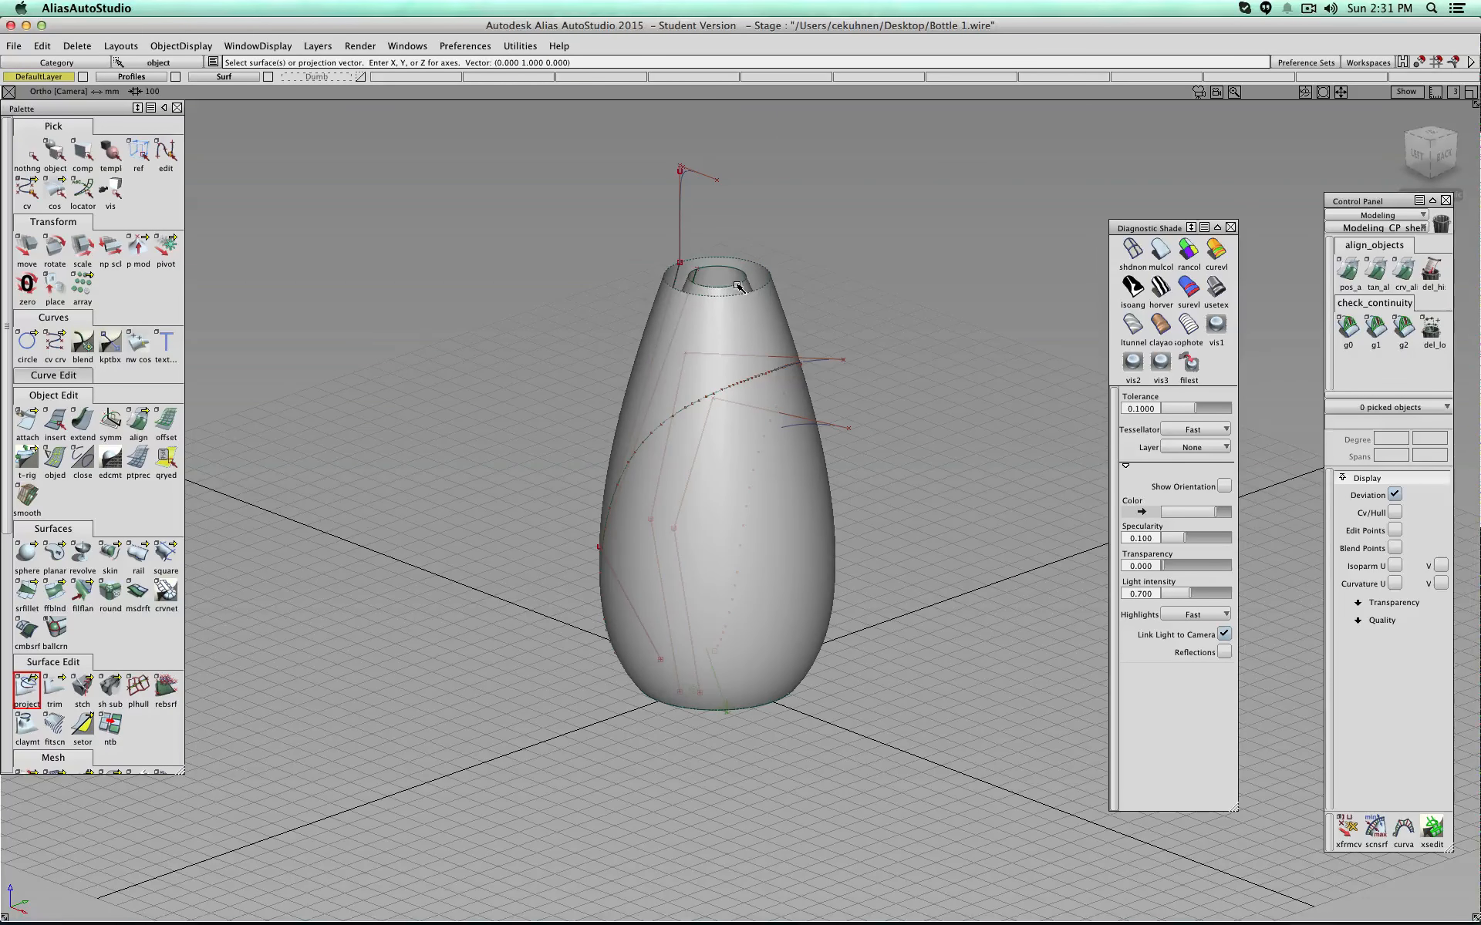
# Step: Project the lower offset curve onto the inner body surface along Y and return to the Left view
pyautogui.click(825, 378)
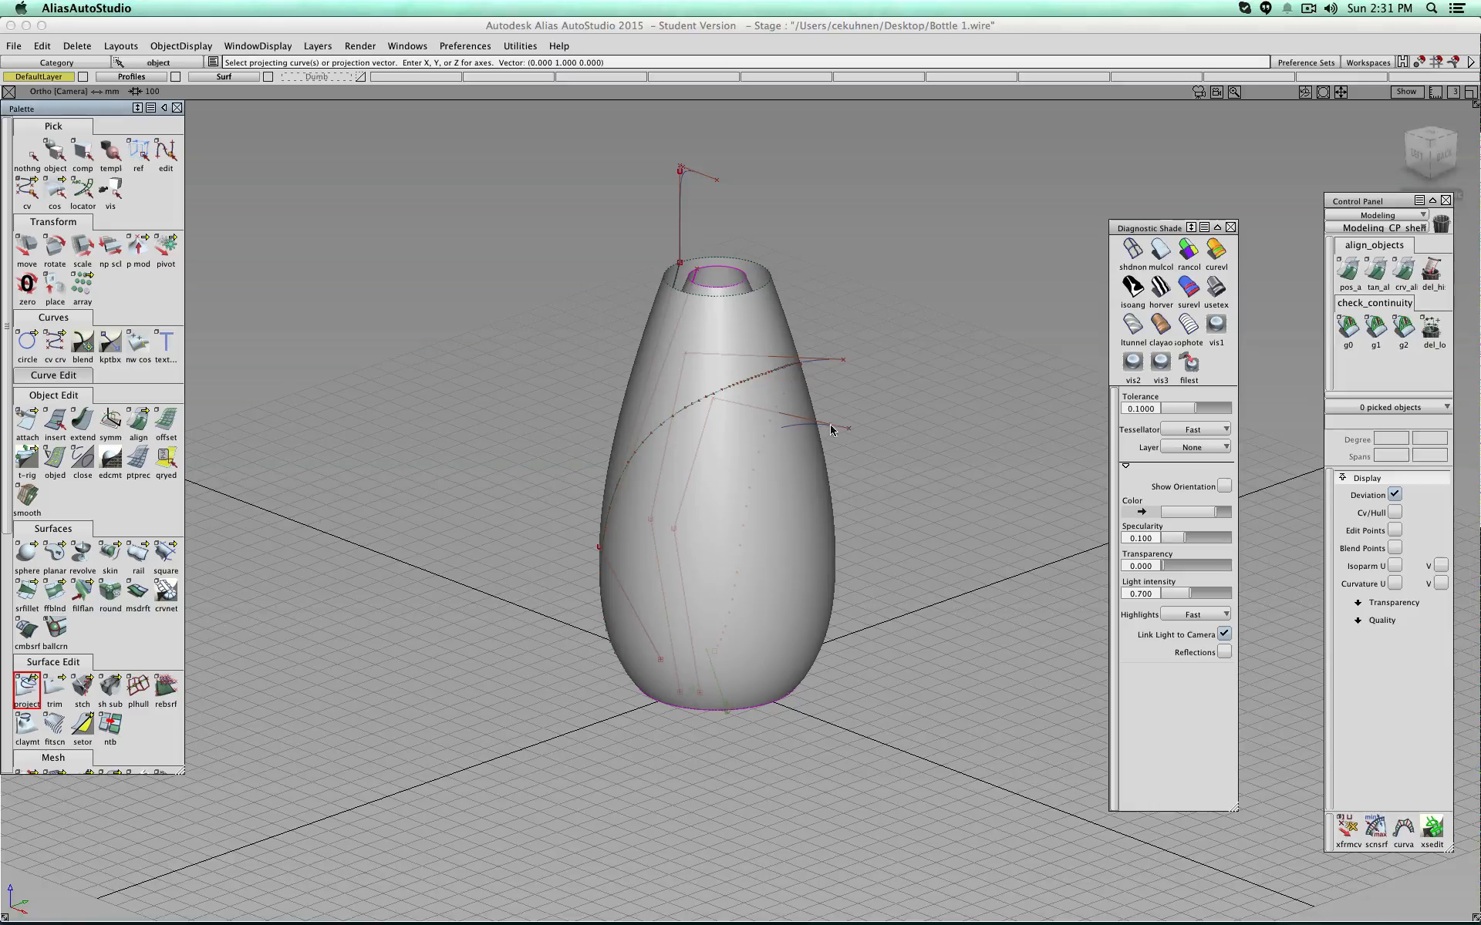
pyautogui.click(837, 432)
pyautogui.keyDown('alt'); pyautogui.keyDown('shift'); pyautogui.moveTo(837, 432); pyautogui.dragTo(995, 449); pyautogui.keyUp('shift'); pyautogui.keyUp('alt')
pyautogui.click(1417, 157)
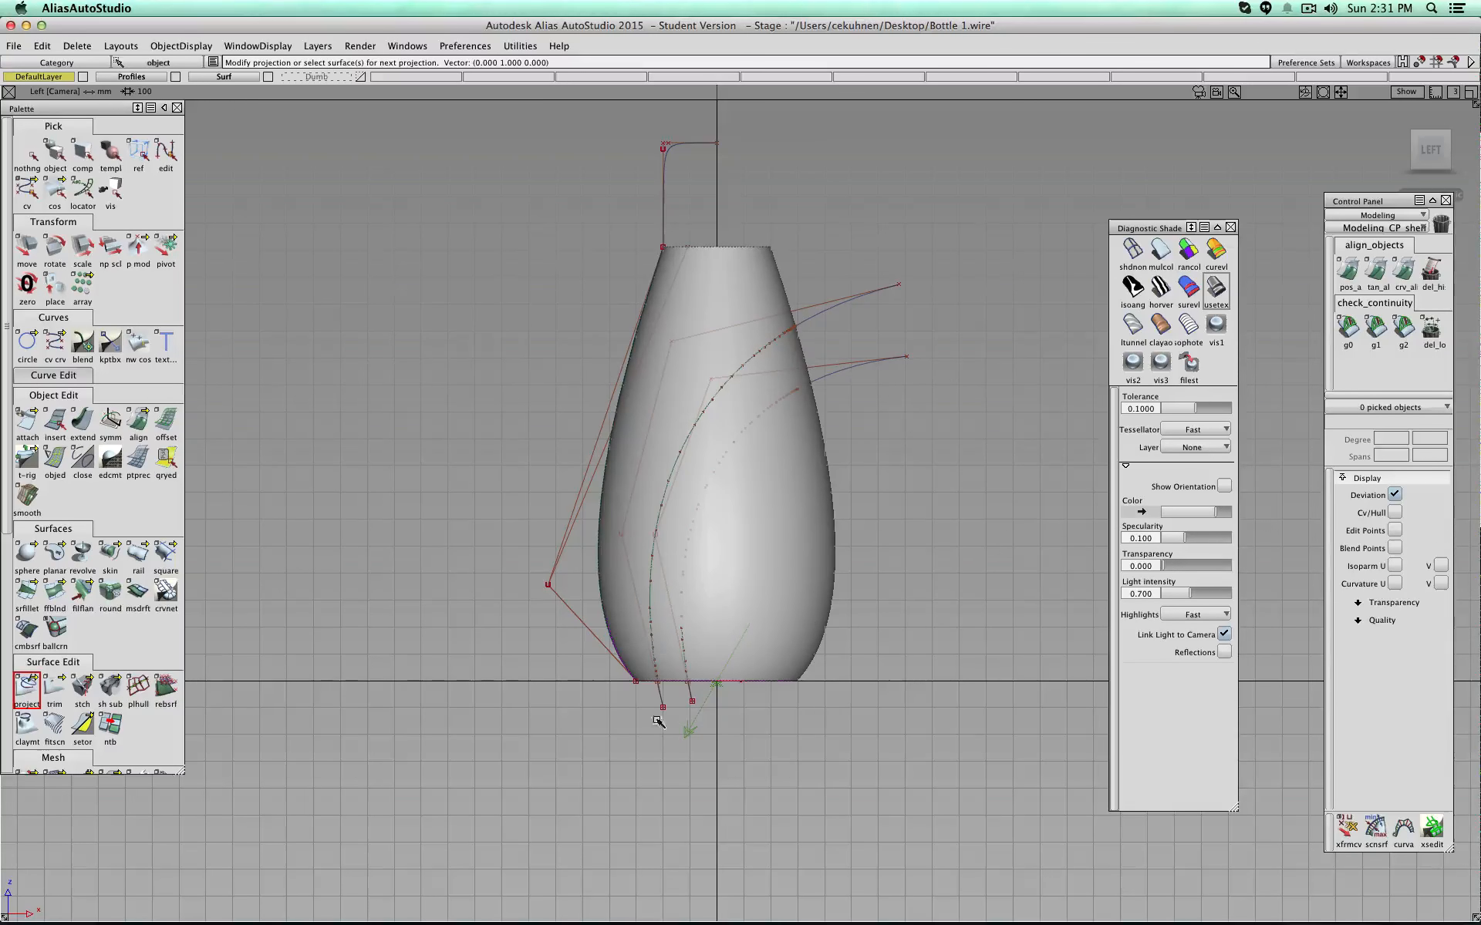
# Step: Configure the Trim tool to work without 3D Trimming
pyautogui.click(62, 154)
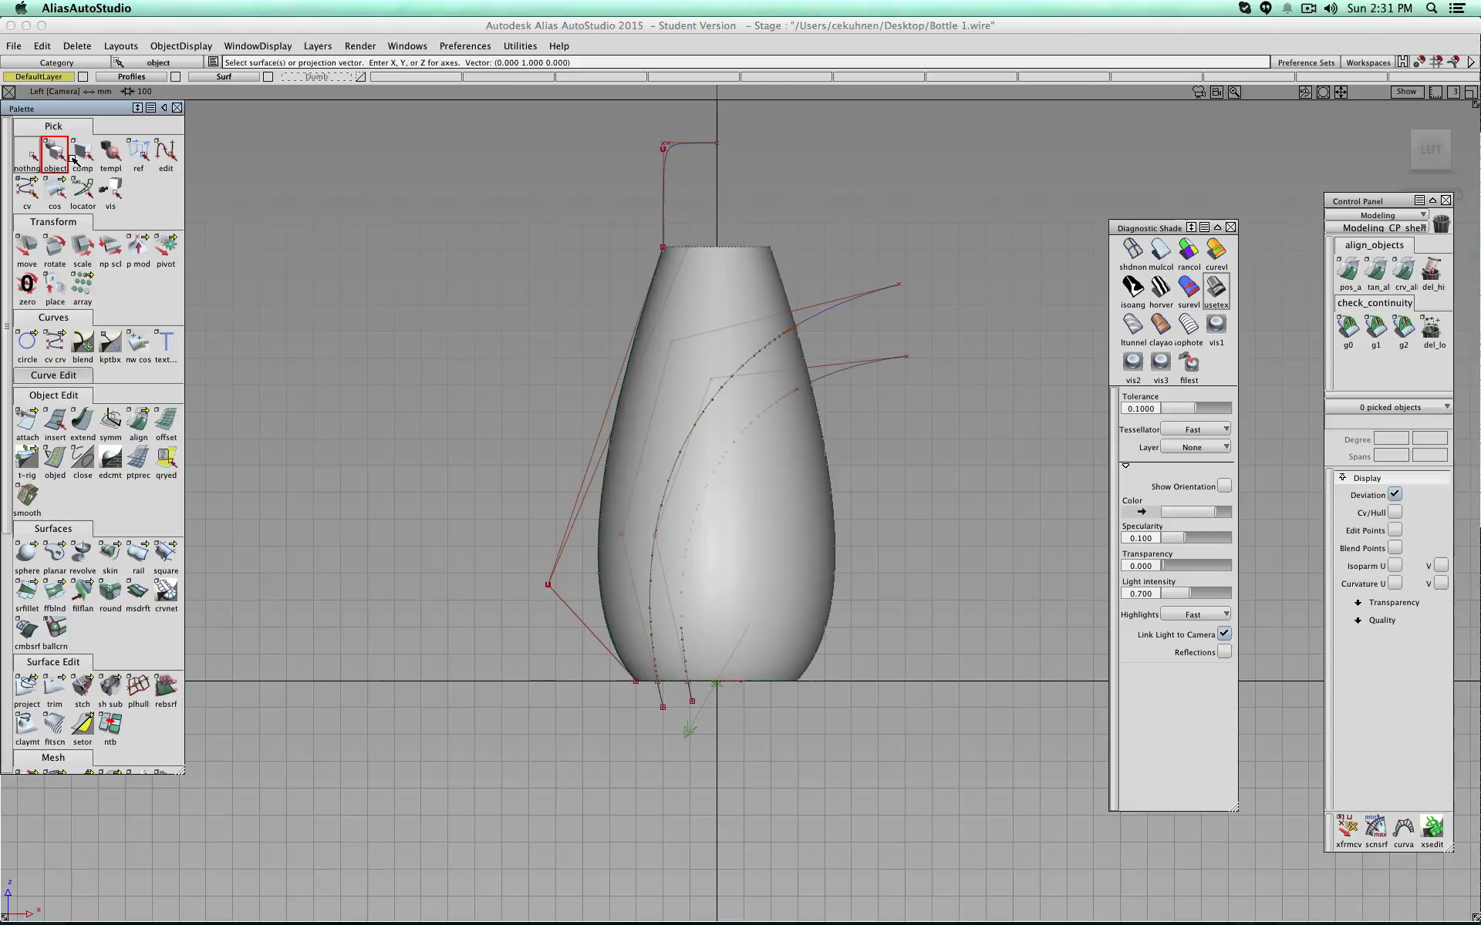
pyautogui.click(60, 688)
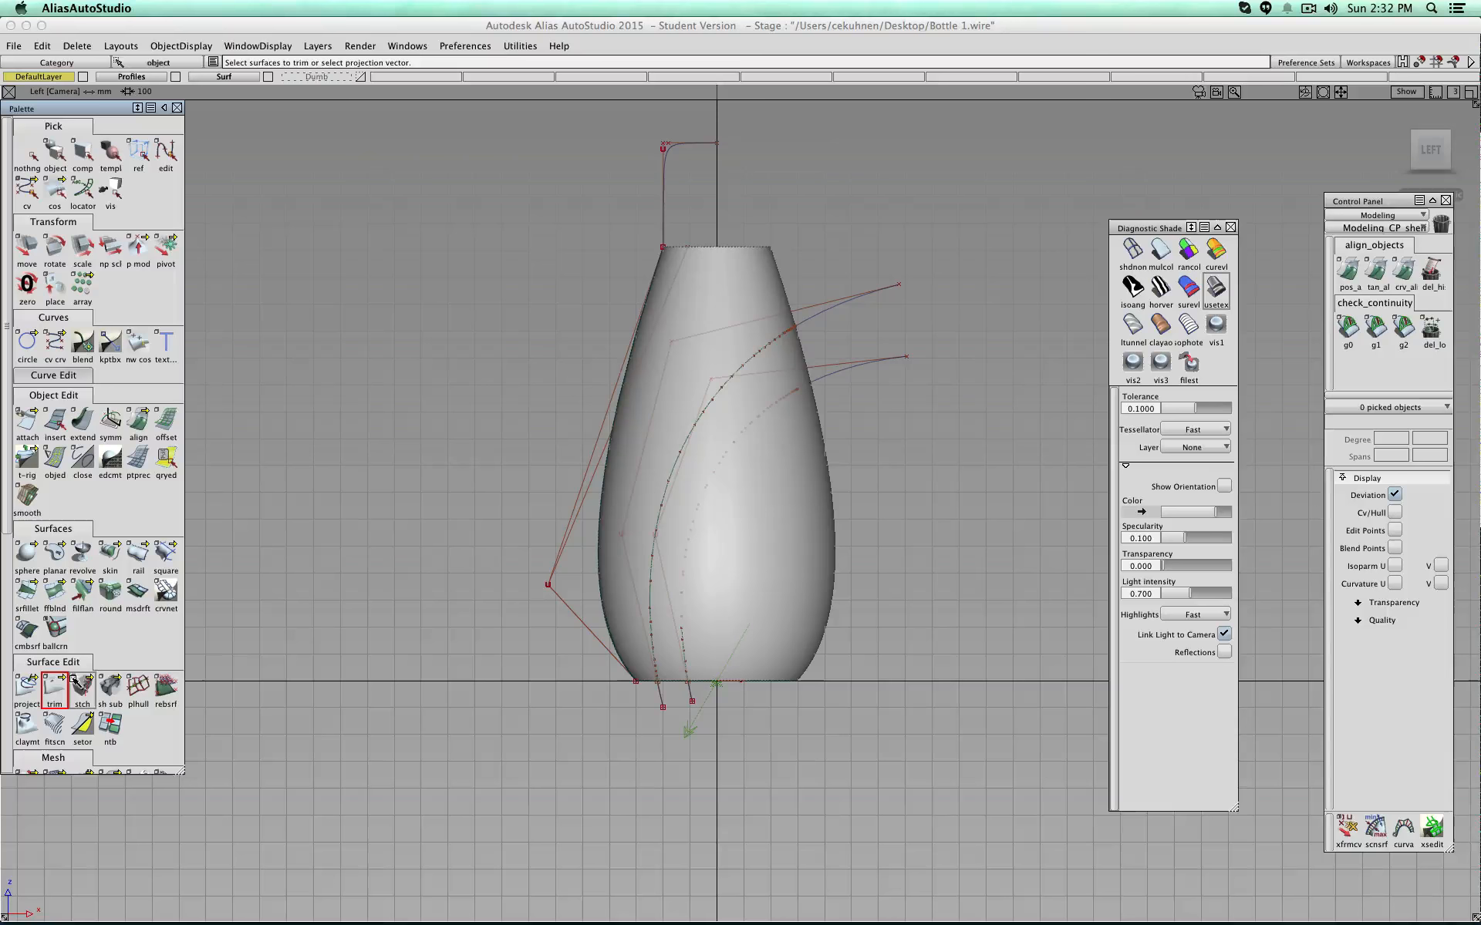
pyautogui.doubleClick(54, 689)
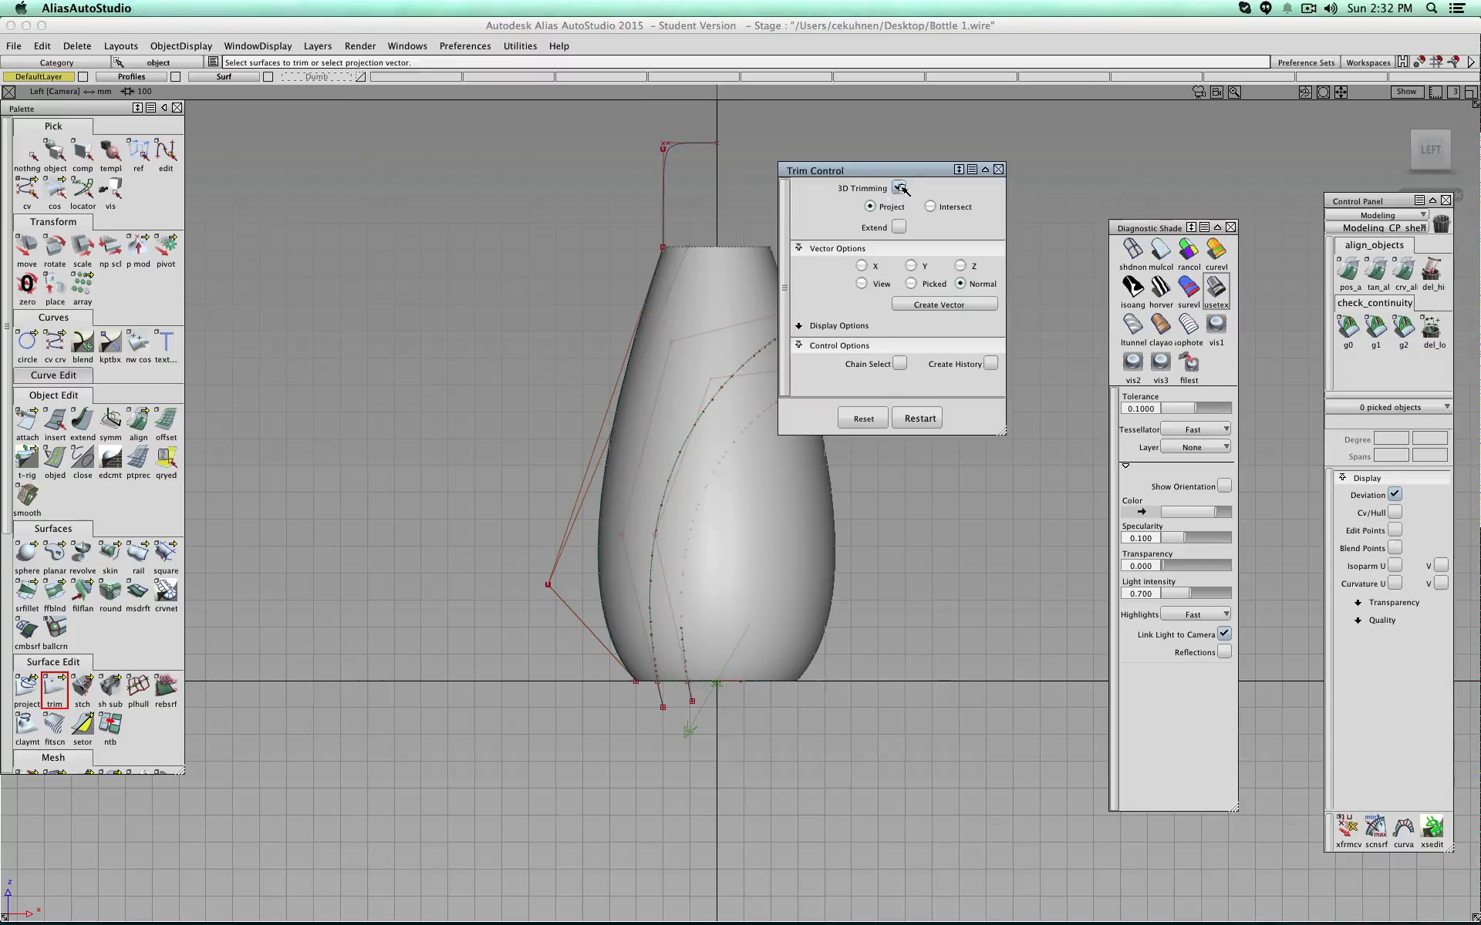
pyautogui.click(899, 188)
pyautogui.click(801, 229)
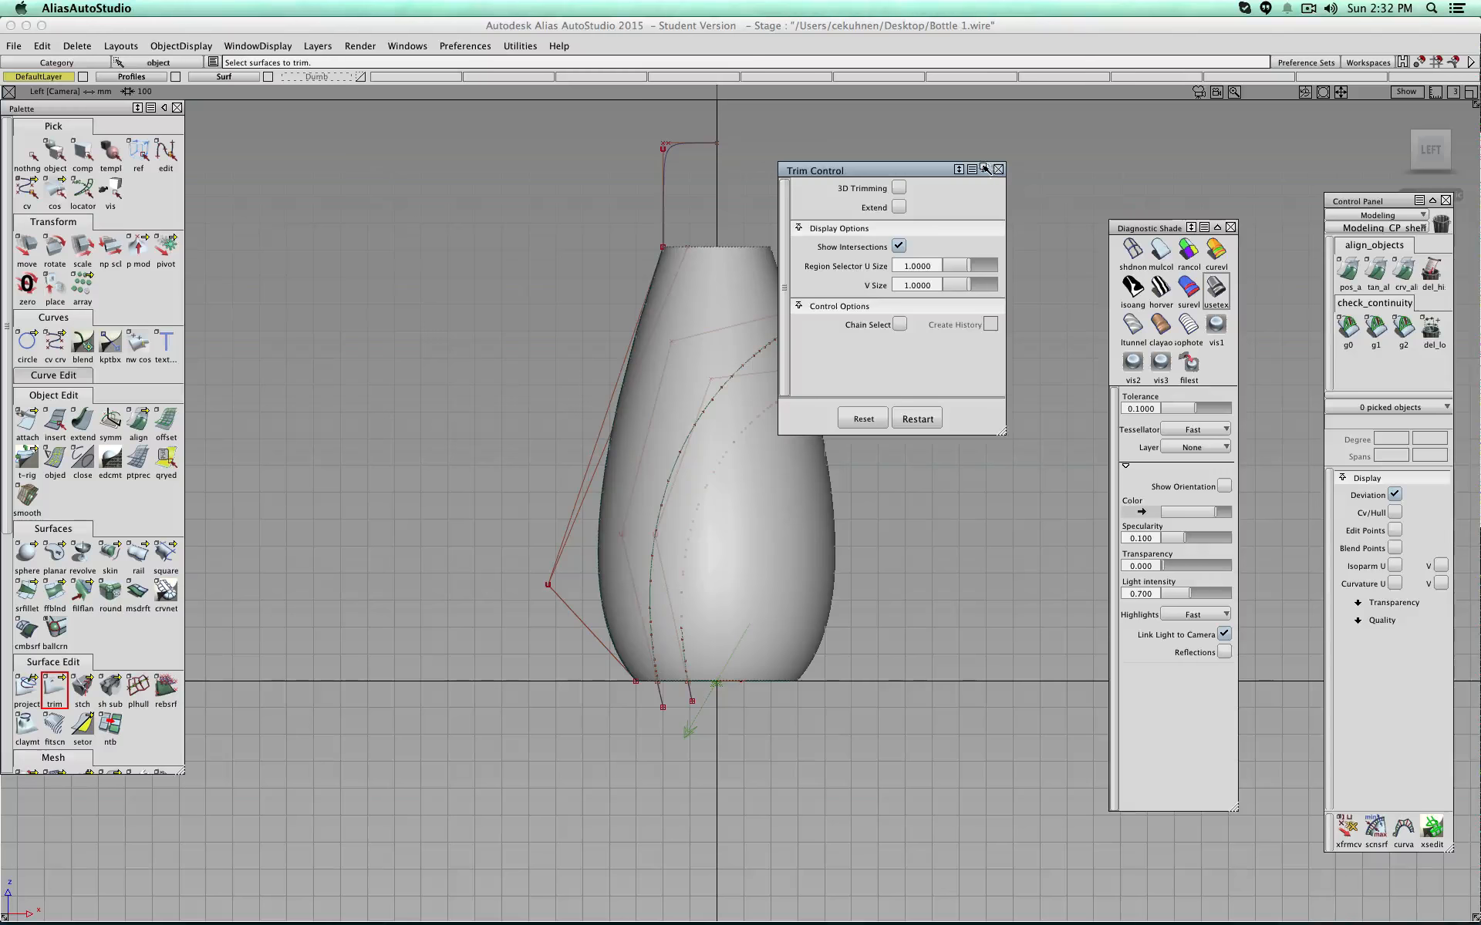
pyautogui.click(998, 169)
# Step: Trim away the outer body's region below the upper projected curve and keep only the inner body's region below the lower one
pyautogui.keyDown('alt'); pyautogui.keyDown('shift'); pyautogui.moveTo(1008, 213); pyautogui.dragTo(764, 532); pyautogui.keyUp('shift'); pyautogui.keyUp('alt')
pyautogui.click(768, 528)
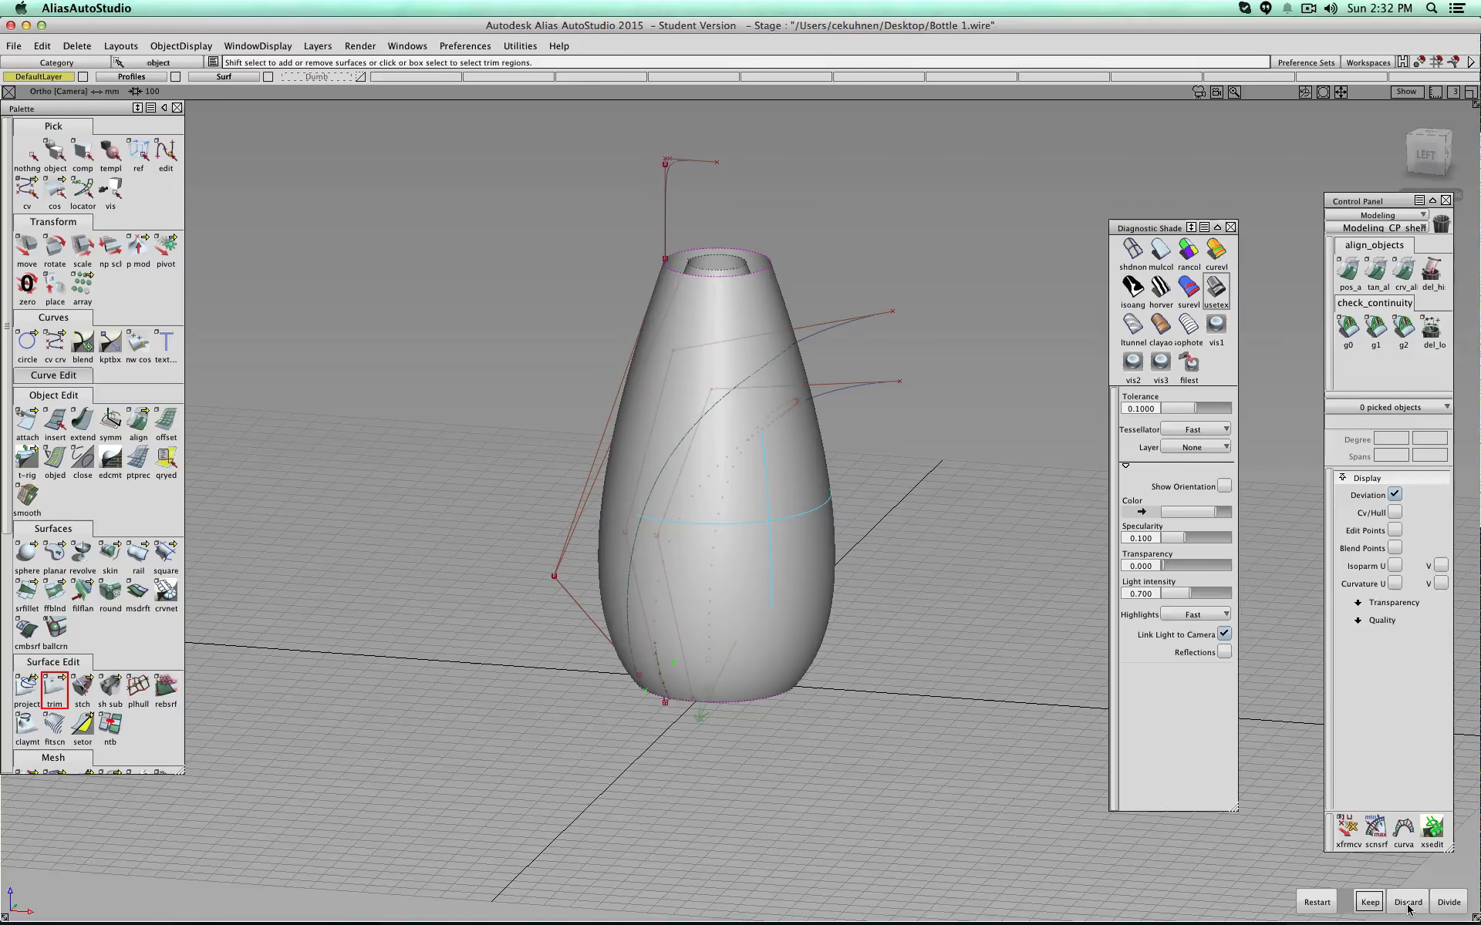
pyautogui.click(1408, 904)
pyautogui.click(759, 548)
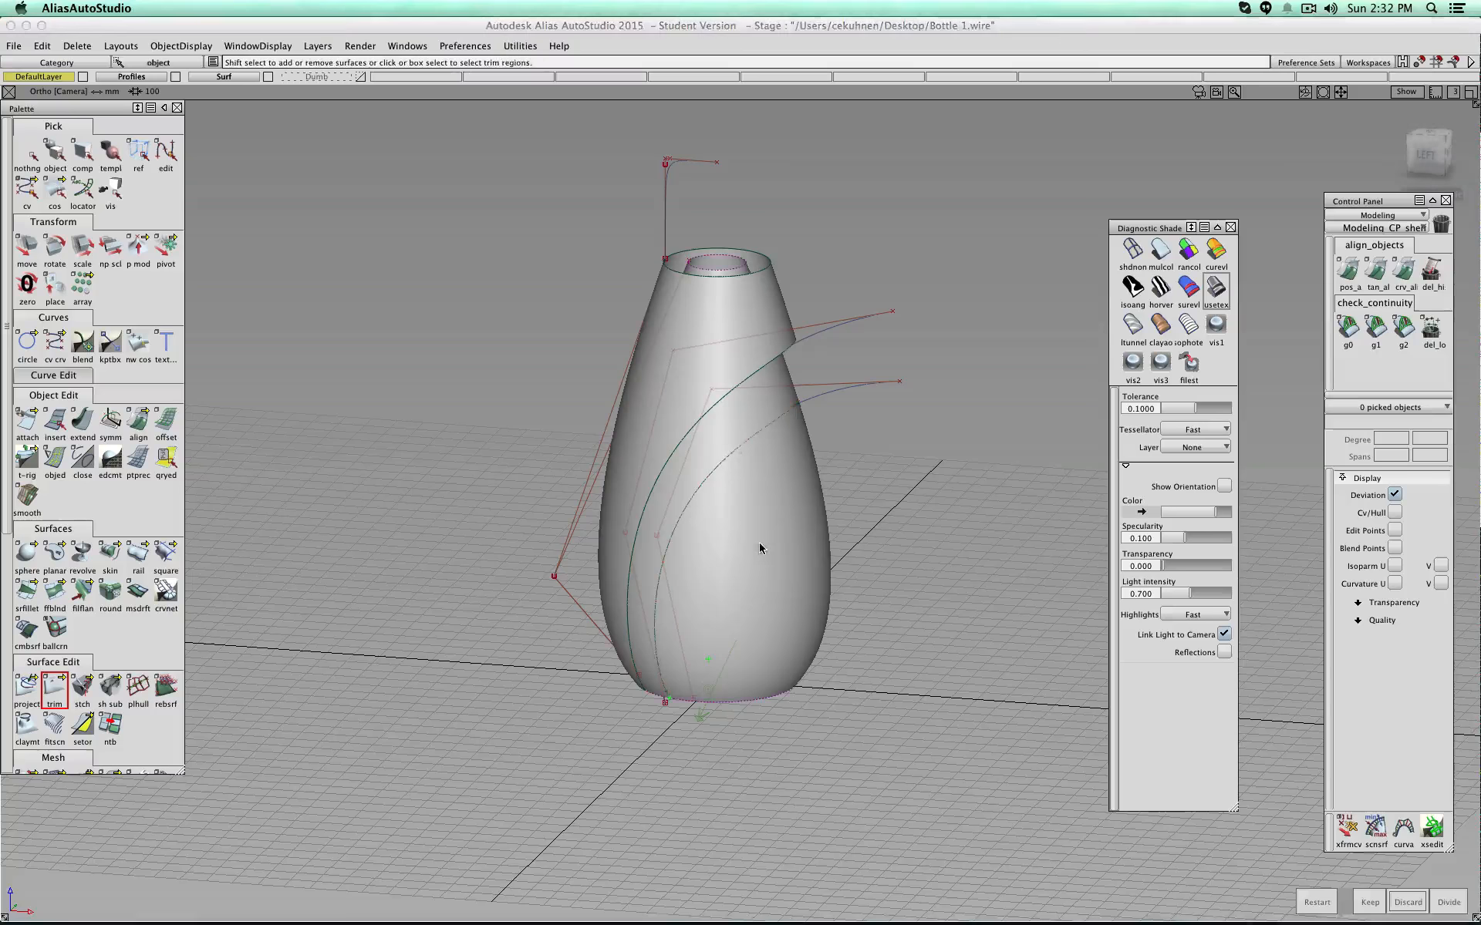
pyautogui.click(1369, 902)
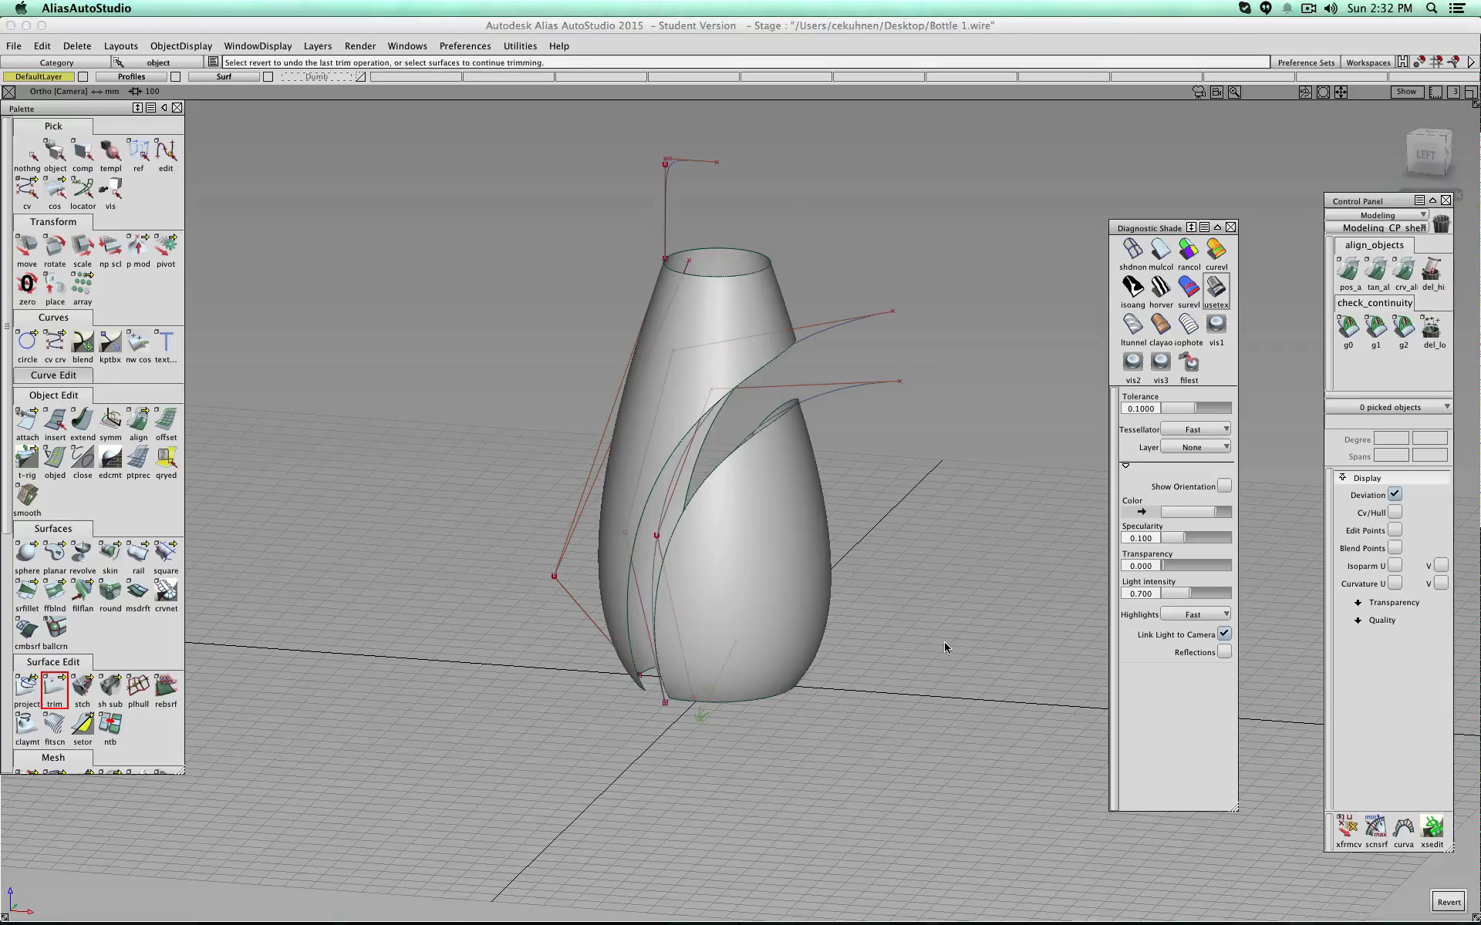
# Step: Skin a surface between the trimmed edge of the outer body and the trimmed edge of the inner body
pyautogui.keyDown('alt'); pyautogui.keyDown('shift'); pyautogui.moveTo(927, 610); pyautogui.dragTo(639, 639); pyautogui.keyUp('shift'); pyautogui.keyUp('alt')
pyautogui.keyDown('alt'); pyautogui.keyDown('shift'); pyautogui.moveTo(793, 291); pyautogui.dragTo(741, 416); pyautogui.keyUp('shift'); pyautogui.keyUp('alt')
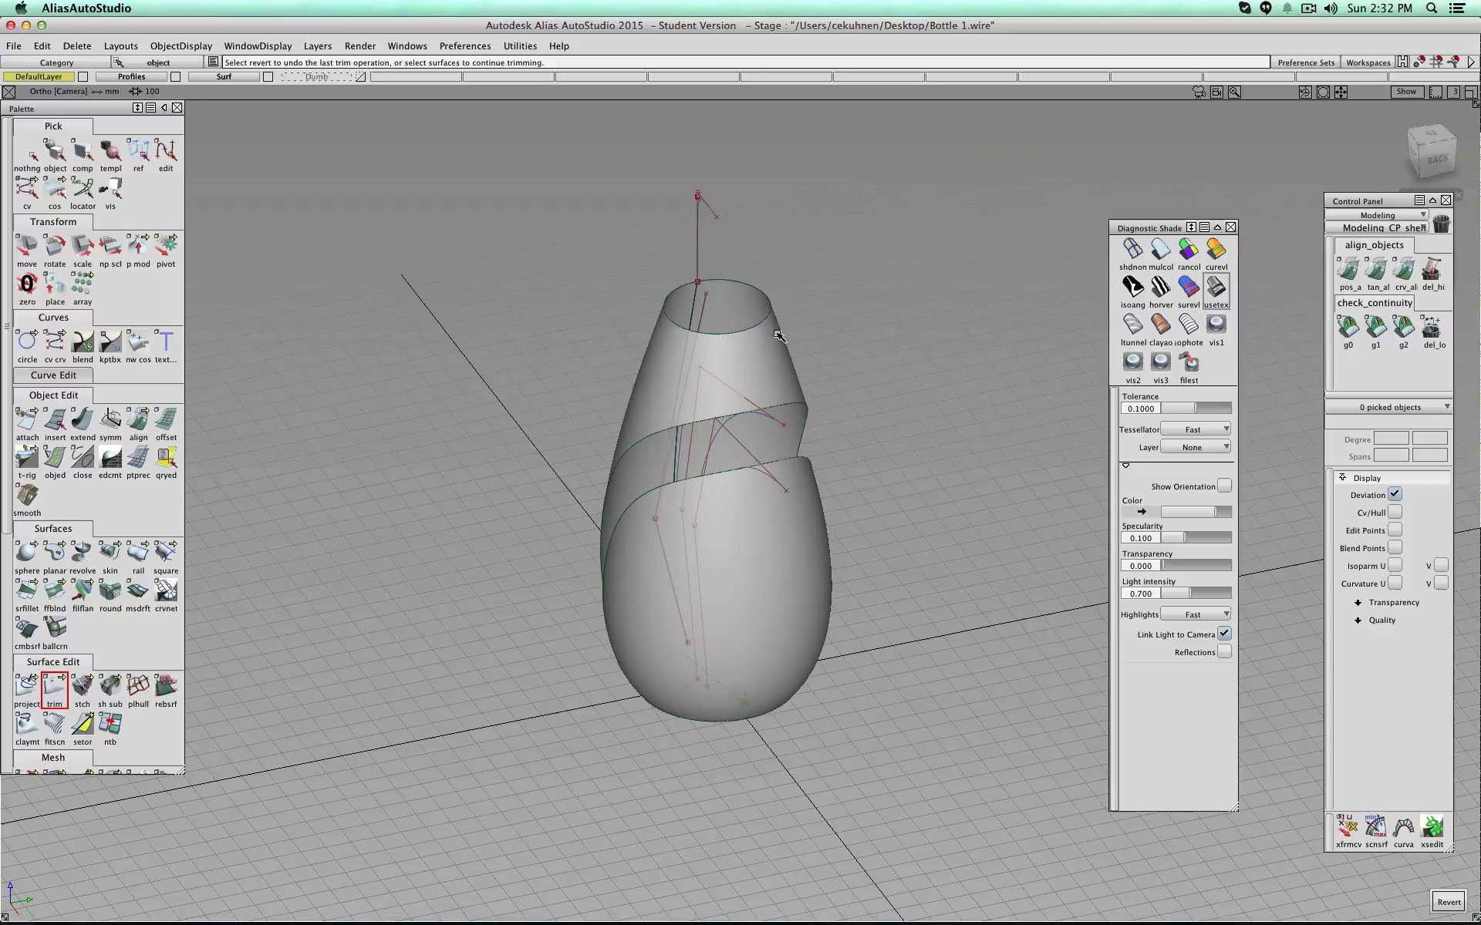
pyautogui.moveTo(725, 359)
pyautogui.keyDown('alt'); pyautogui.keyDown('shift'); pyautogui.mouseDown()
pyautogui.moveTo(779, 351)
pyautogui.moveTo(740, 337)
pyautogui.mouseUp(); pyautogui.keyUp('shift'); pyautogui.keyUp('alt')
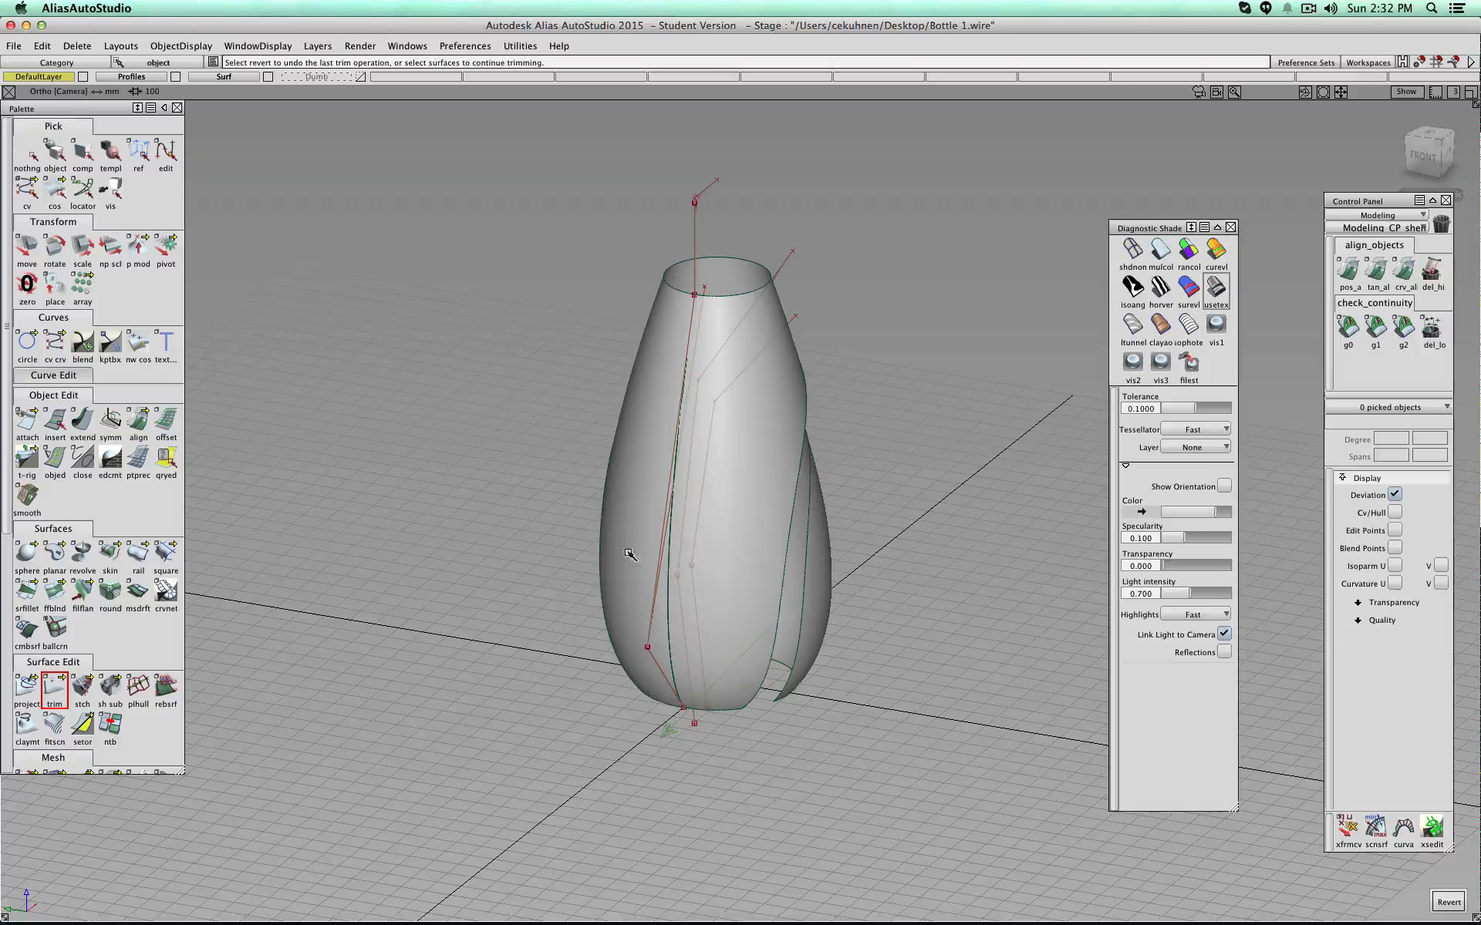
pyautogui.keyDown('alt'); pyautogui.keyDown('shift'); pyautogui.moveTo(731, 539); pyautogui.dragTo(623, 395); pyautogui.keyUp('shift'); pyautogui.keyUp('alt')
pyautogui.click(1423, 158)
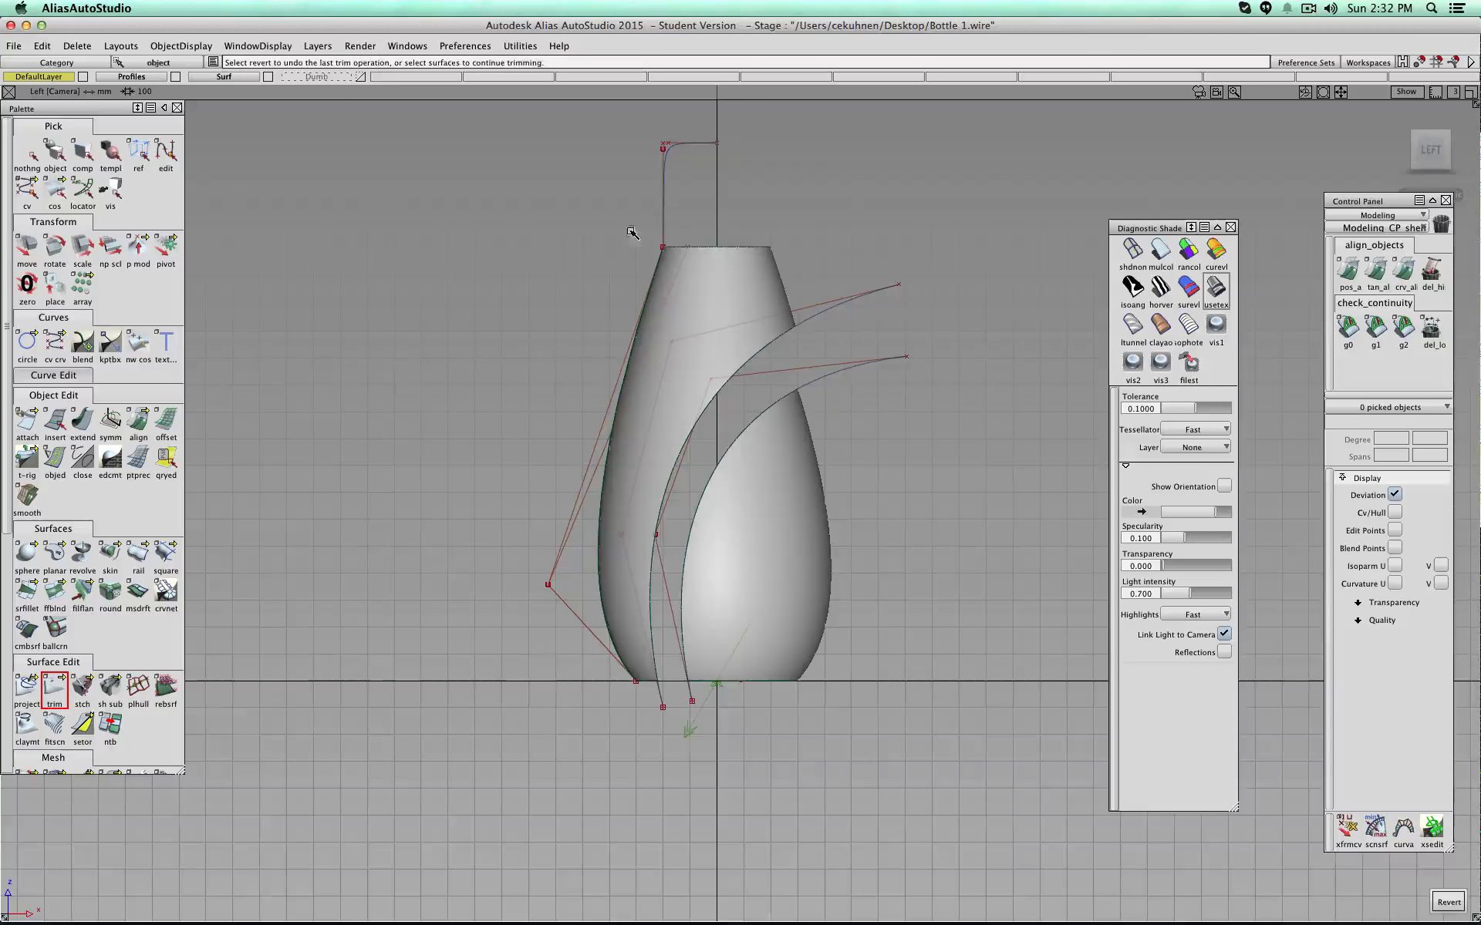
pyautogui.keyDown('alt'); pyautogui.keyDown('shift'); pyautogui.moveTo(631, 228); pyautogui.dragTo(354, 362); pyautogui.keyUp('shift'); pyautogui.keyUp('alt')
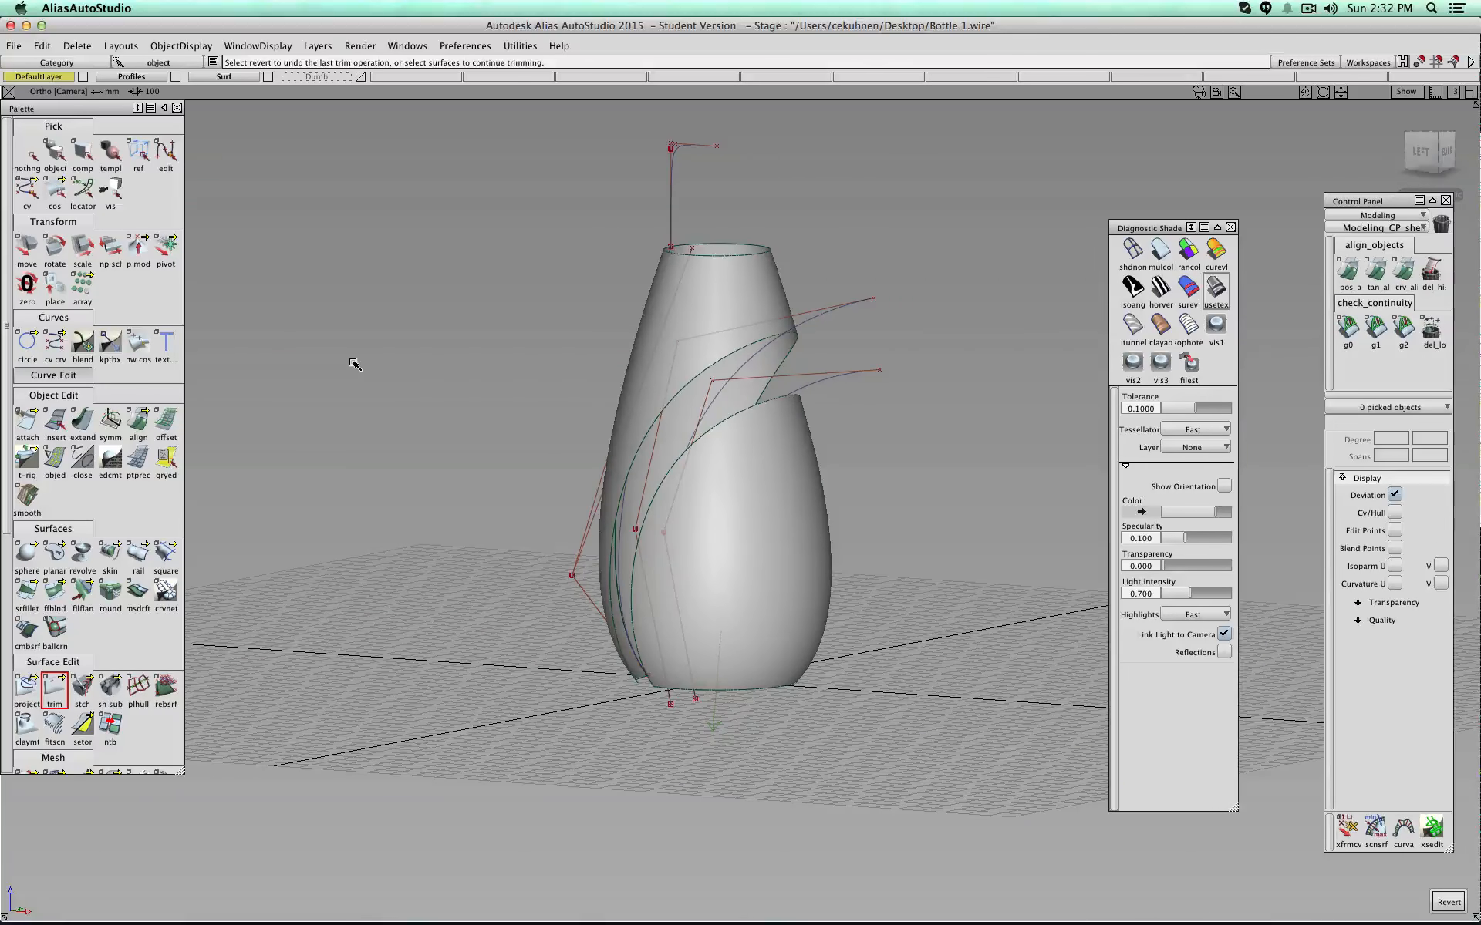
pyautogui.click(110, 550)
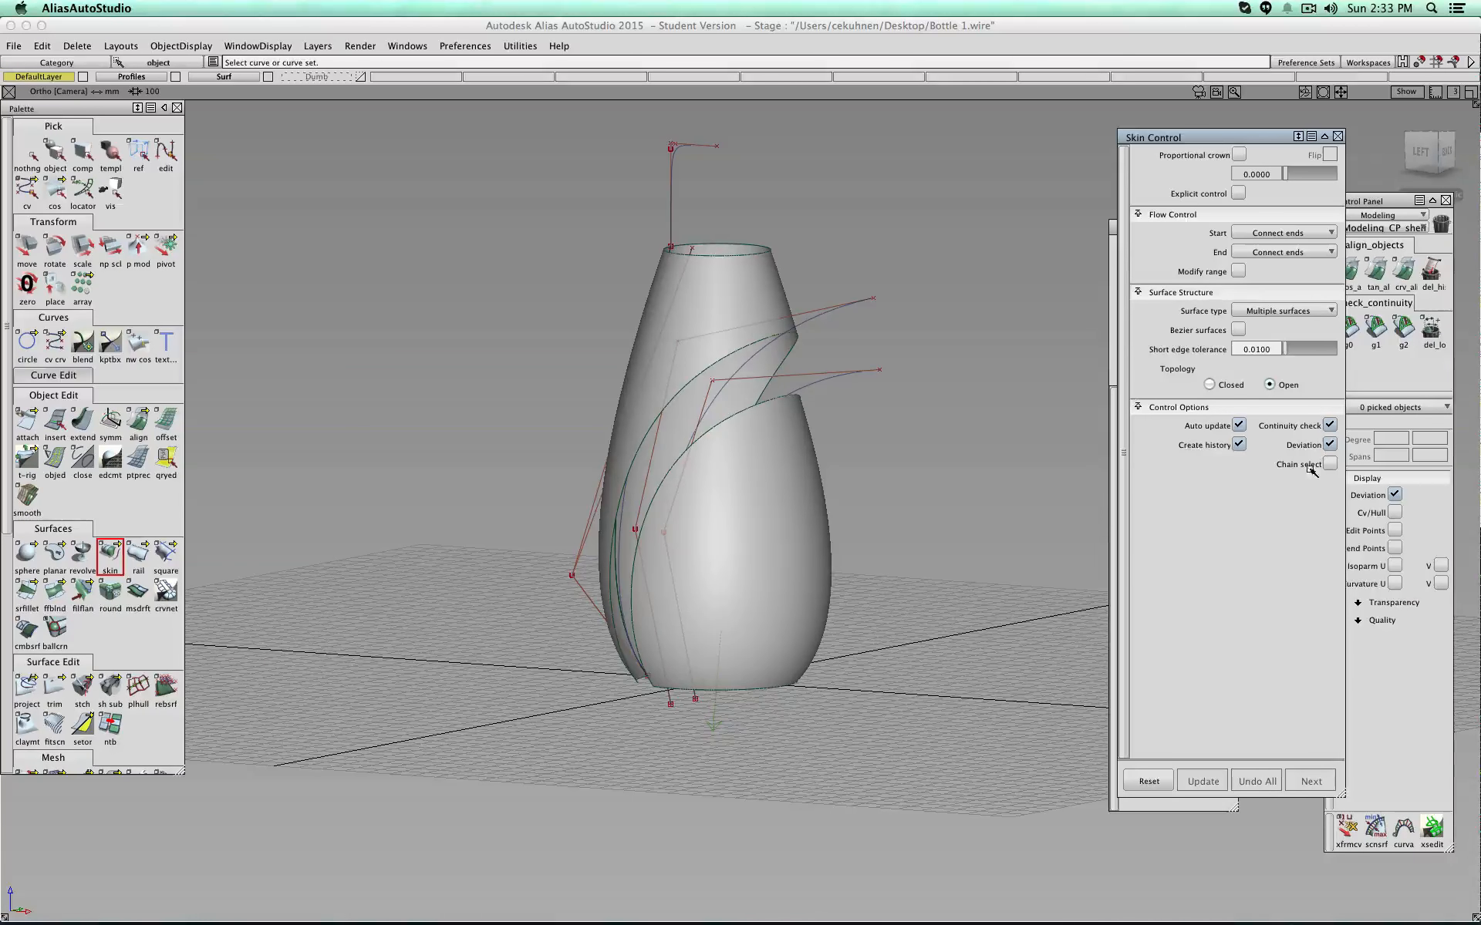
pyautogui.click(734, 359)
pyautogui.click(755, 412)
pyautogui.click(773, 401)
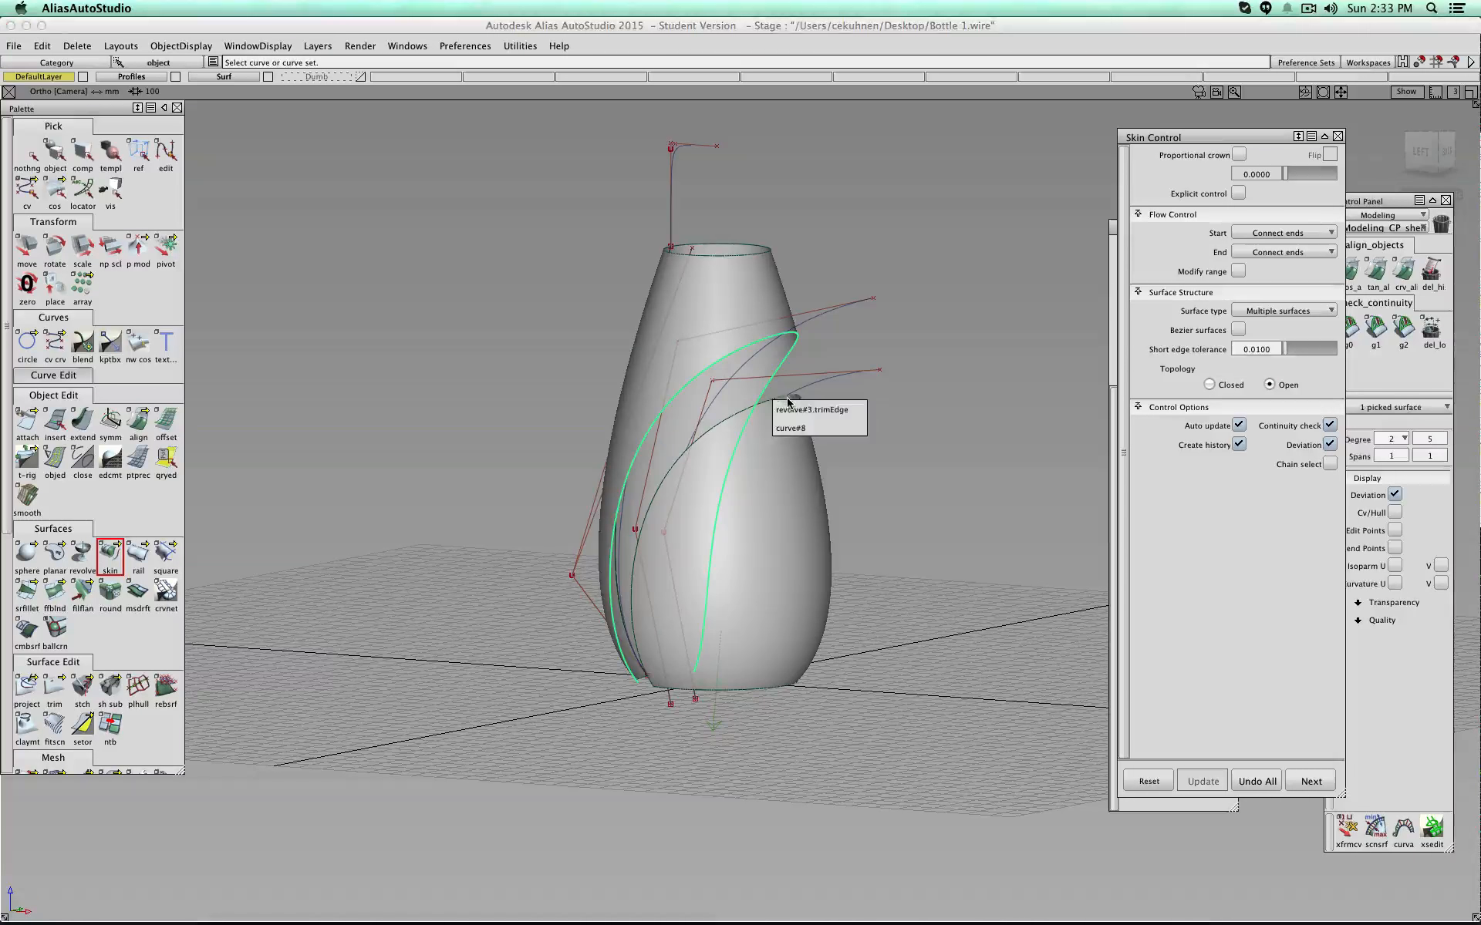
pyautogui.click(811, 409)
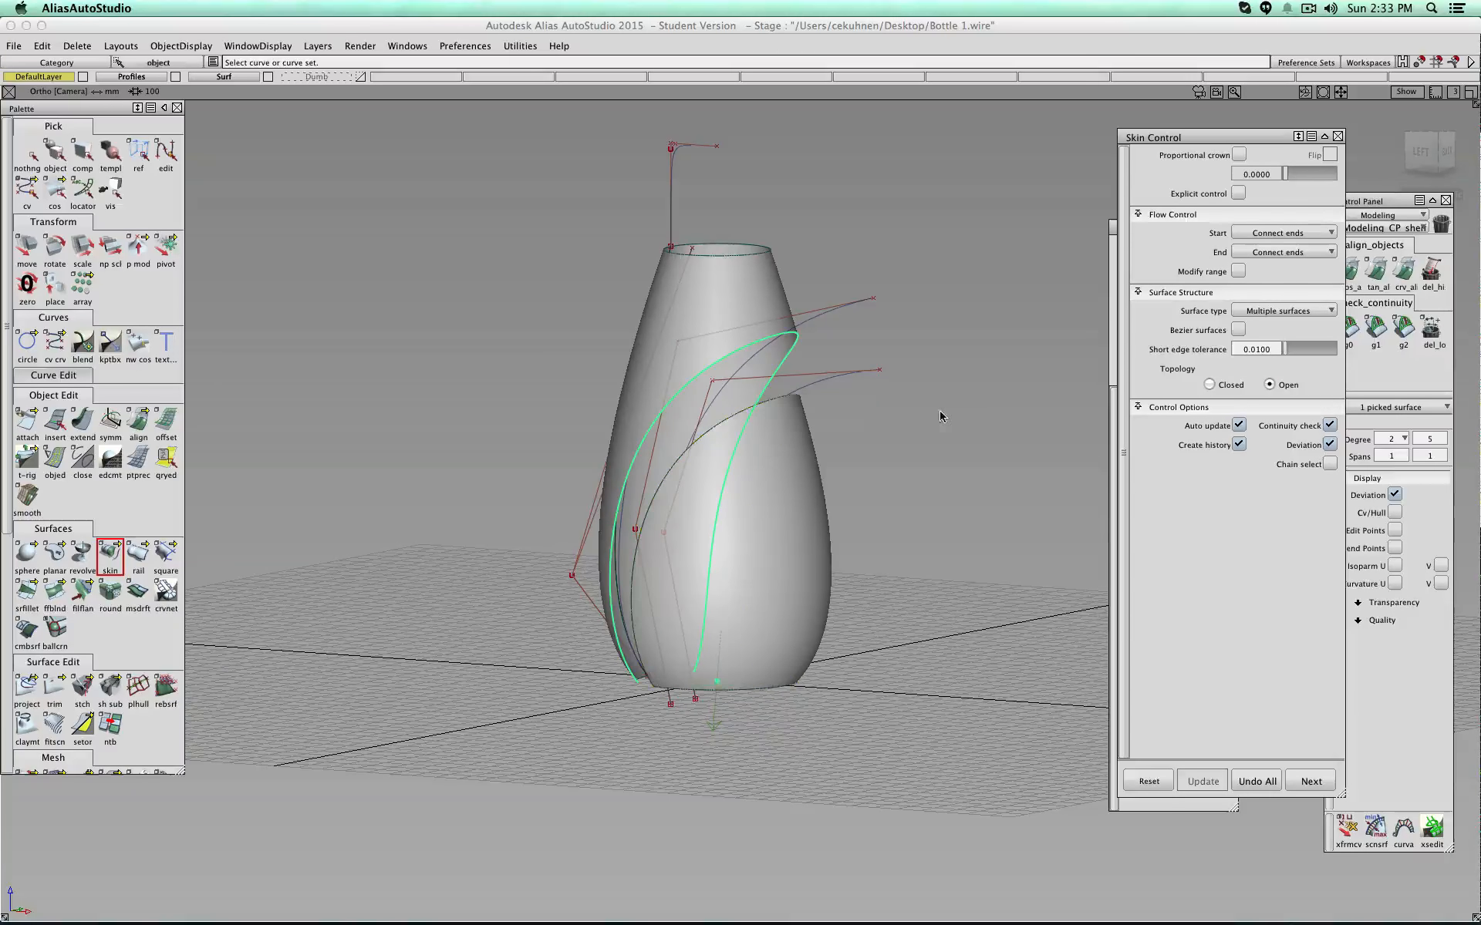
# Step: Examine the skin surface's shape, spans and end edges from several sides, including from underneath the bottle
pyautogui.keyDown('alt'); pyautogui.keyDown('shift'); pyautogui.moveTo(626, 510); pyautogui.dragTo(925, 494); pyautogui.keyUp('shift'); pyautogui.keyUp('alt')
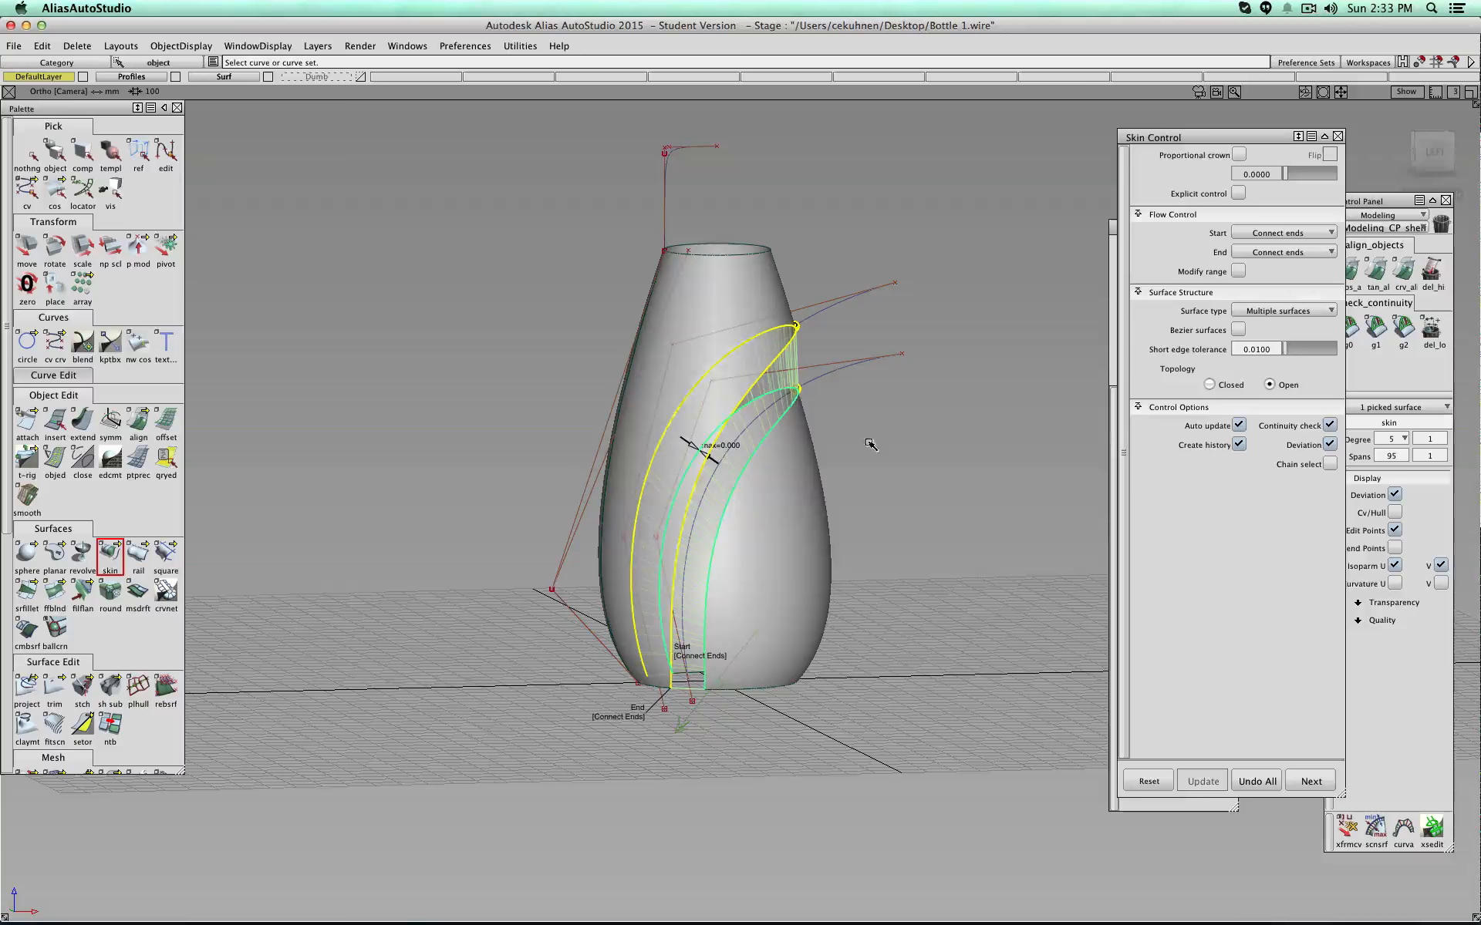
pyautogui.keyDown('alt'); pyautogui.keyDown('shift'); pyautogui.moveTo(759, 476); pyautogui.dragTo(779, 455); pyautogui.keyUp('shift'); pyautogui.keyUp('alt')
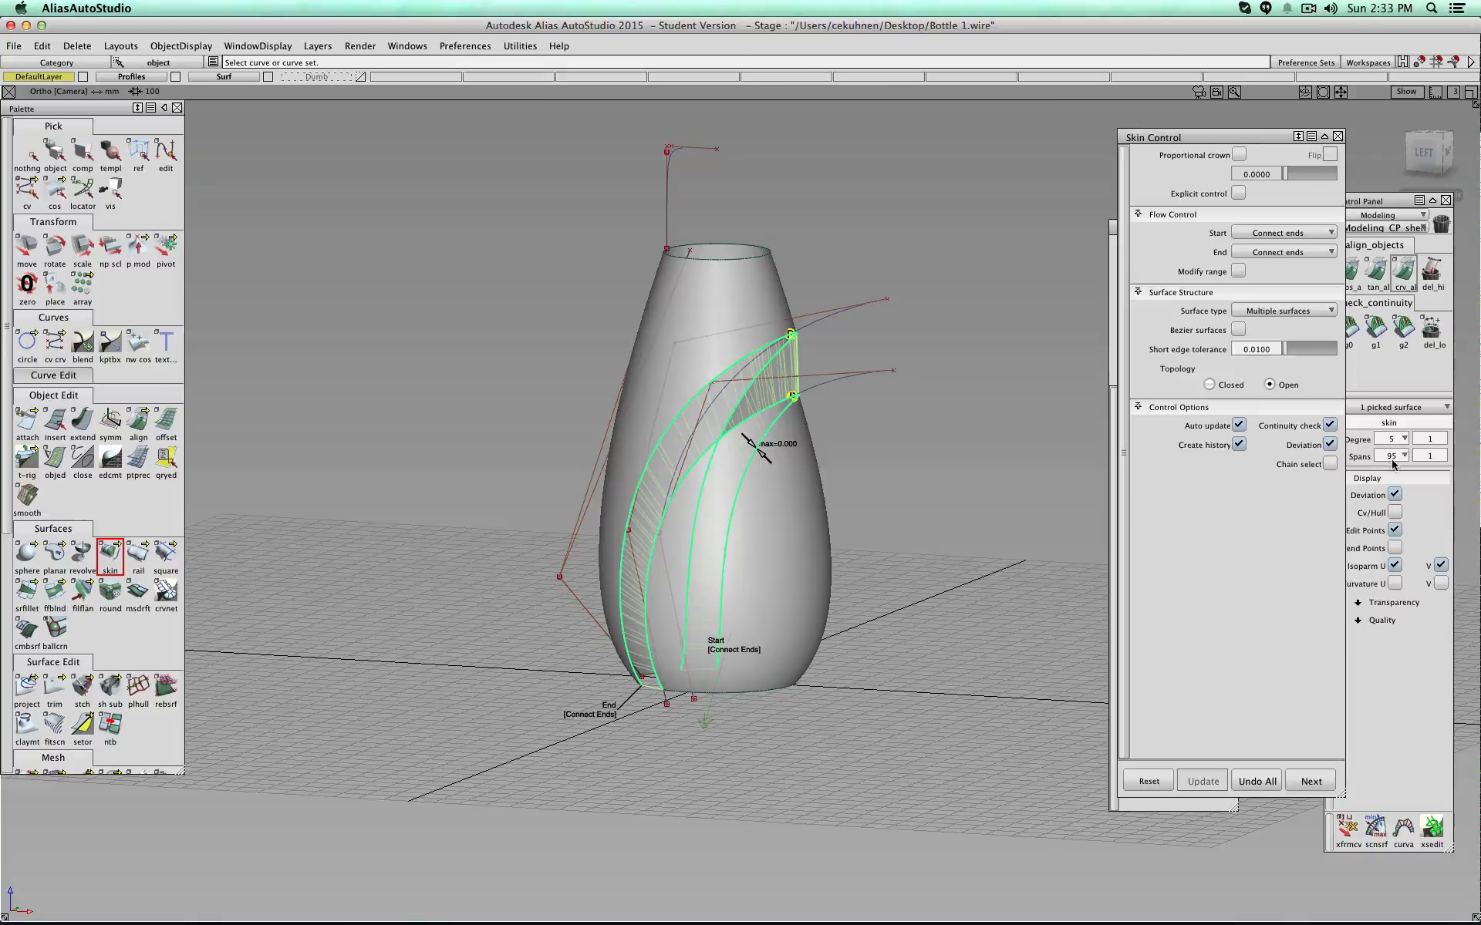
pyautogui.moveTo(1228, 145); pyautogui.dragTo(1059, 132)
pyautogui.keyDown('alt'); pyautogui.keyDown('shift'); pyautogui.moveTo(663, 540); pyautogui.dragTo(667, 466); pyautogui.keyUp('shift'); pyautogui.keyUp('alt')
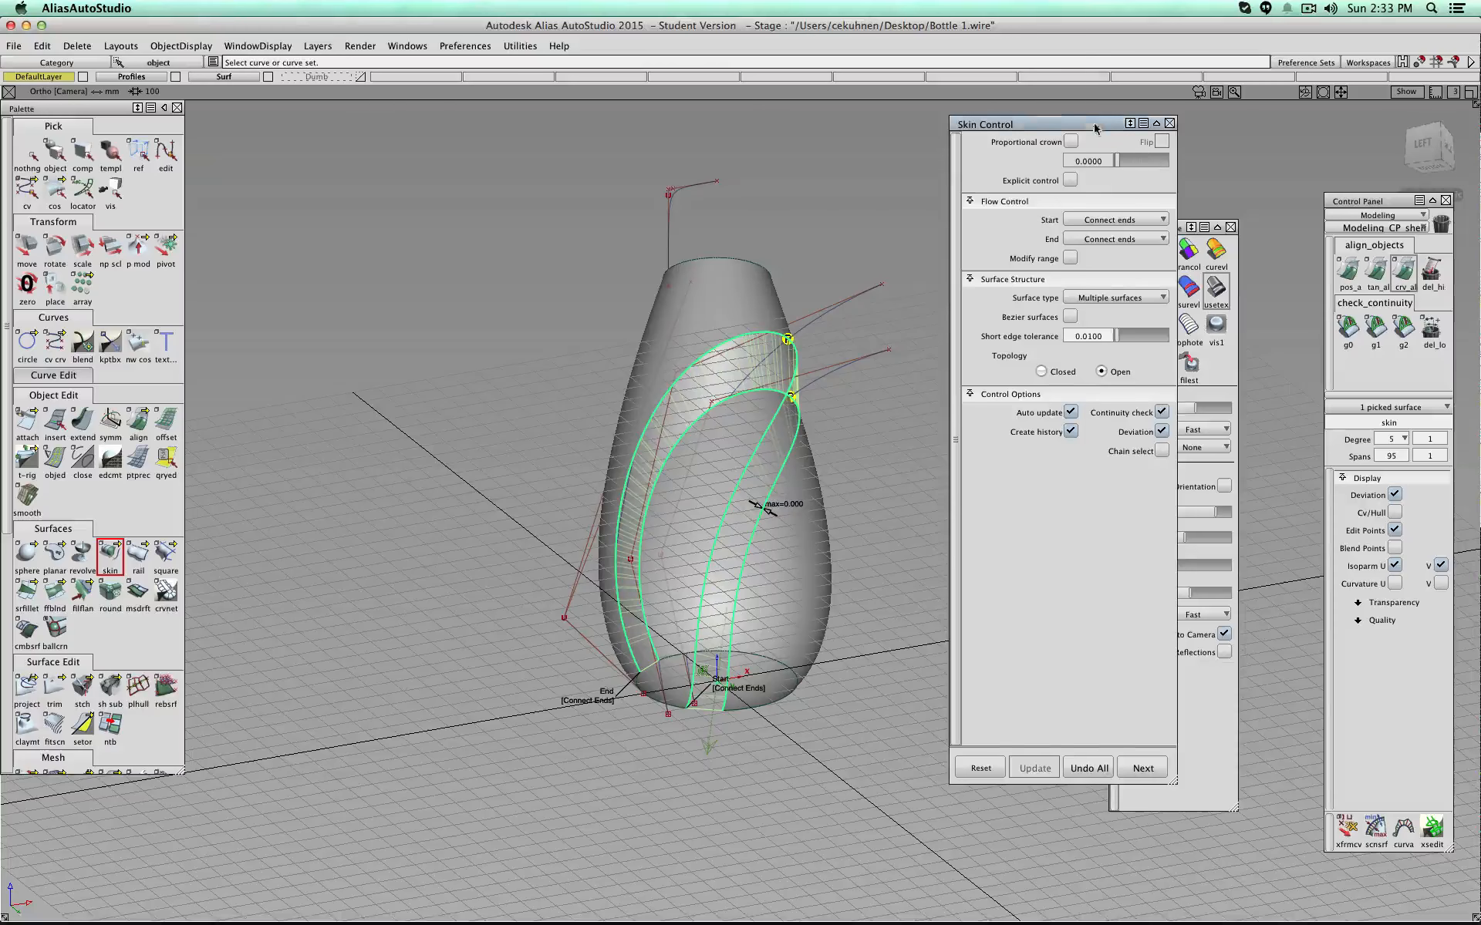
pyautogui.moveTo(1115, 124); pyautogui.dragTo(1053, 120)
pyautogui.click(1162, 253)
pyautogui.keyDown('alt'); pyautogui.keyDown('shift'); pyautogui.moveTo(873, 682); pyautogui.dragTo(822, 617); pyautogui.keyUp('shift'); pyautogui.keyUp('alt')
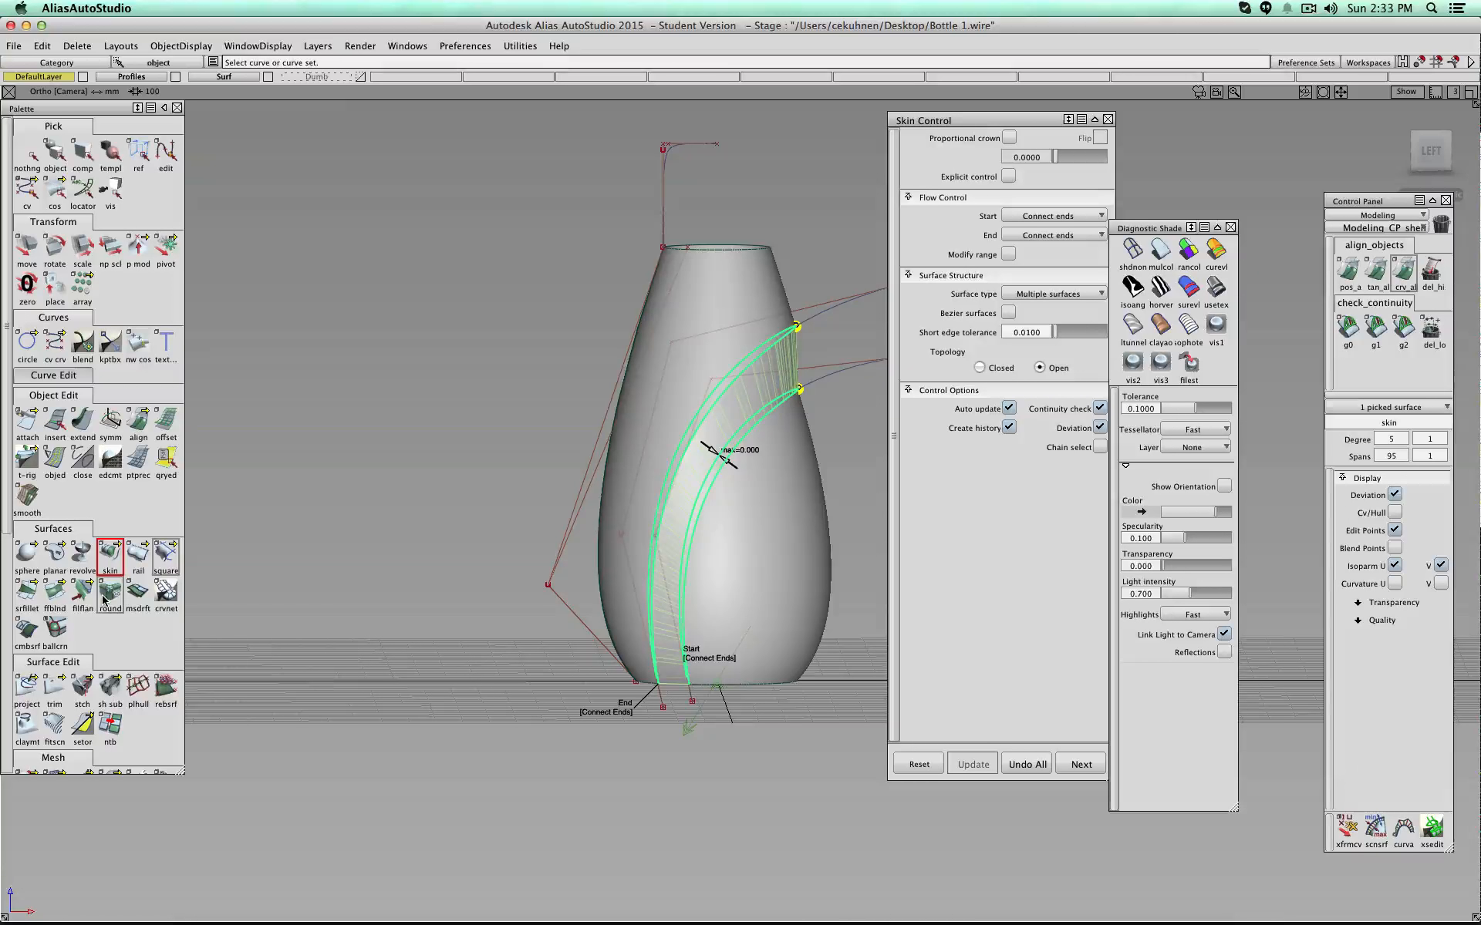
pyautogui.keyDown('alt'); pyautogui.keyDown('shift'); pyautogui.moveTo(671, 632); pyautogui.dragTo(536, 639); pyautogui.keyUp('shift'); pyautogui.keyUp('alt')
pyautogui.click(517, 641)
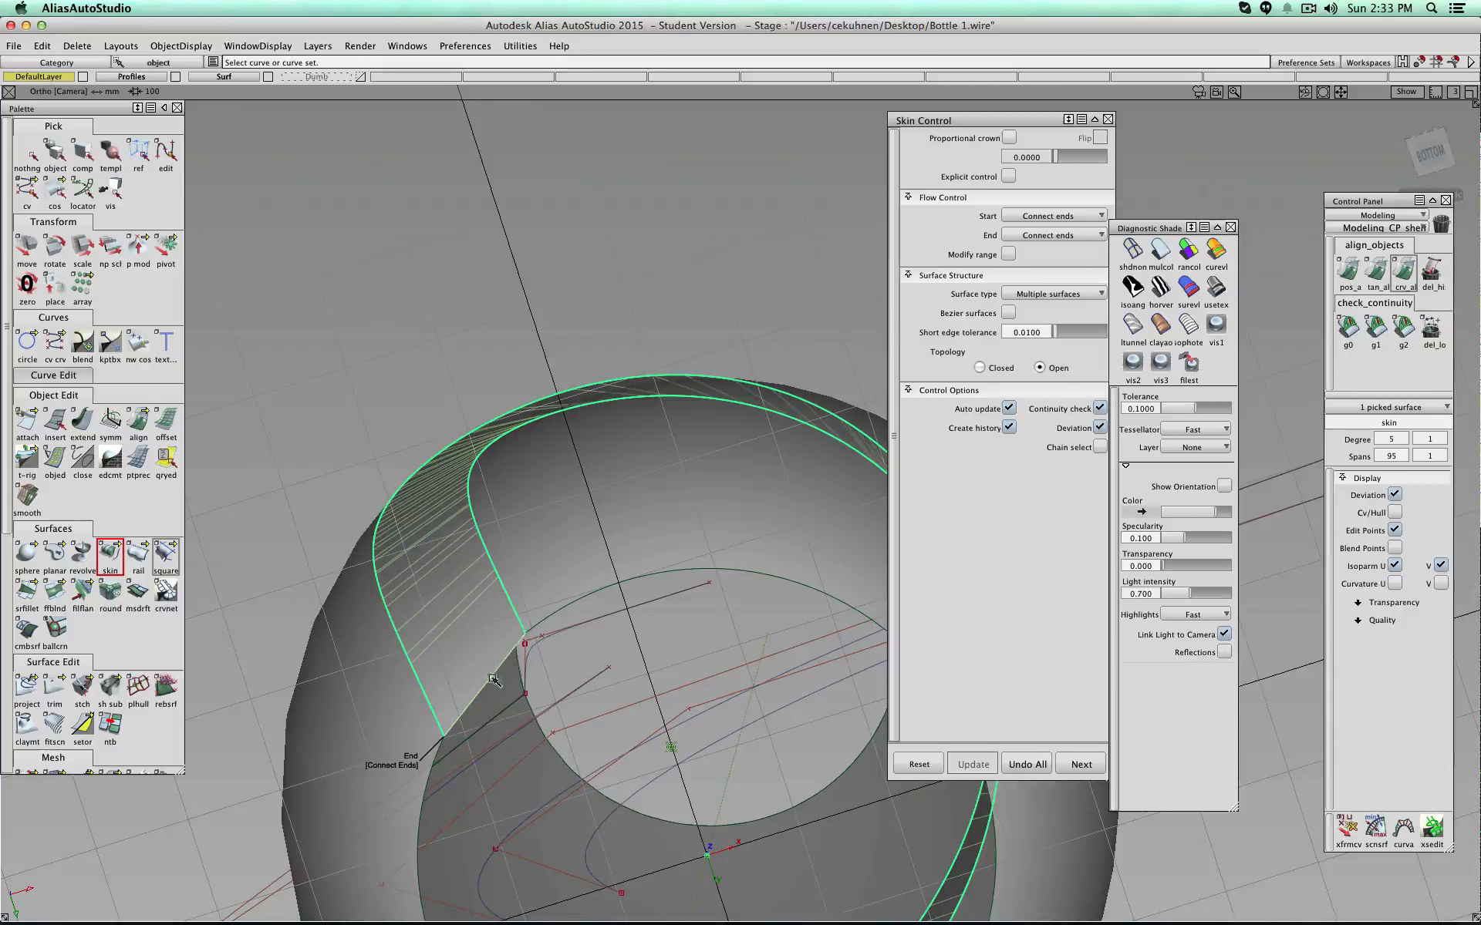
pyautogui.keyDown('alt'); pyautogui.keyDown('shift'); pyautogui.moveTo(543, 619); pyautogui.dragTo(670, 552); pyautogui.keyUp('shift'); pyautogui.keyUp('alt')
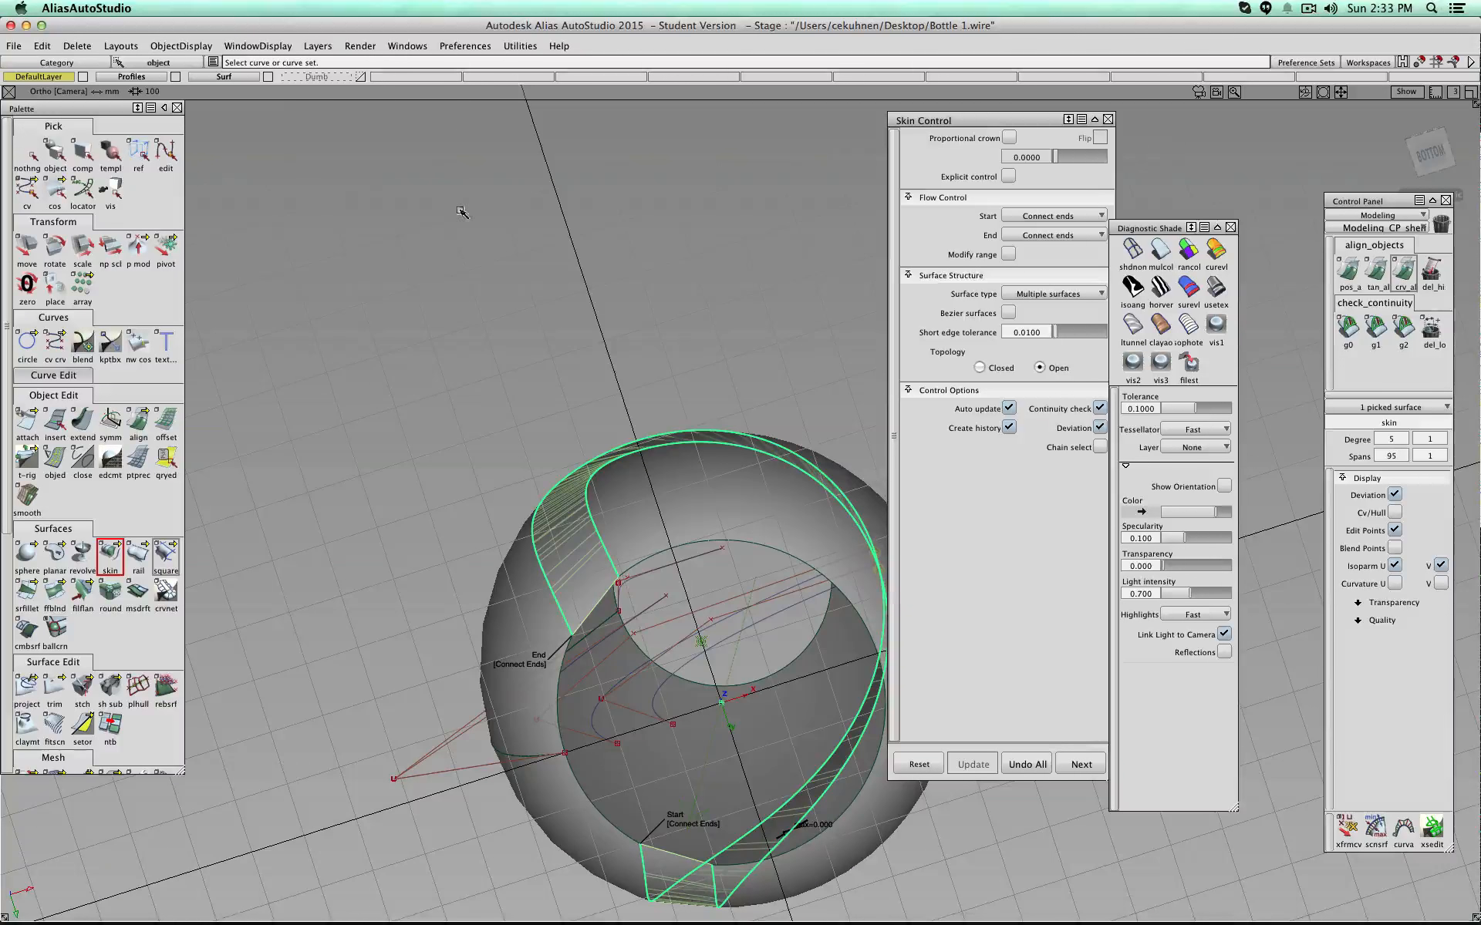
# Step: Delete the skin surface bridging the two trimmed body edges
pyautogui.click(55, 154)
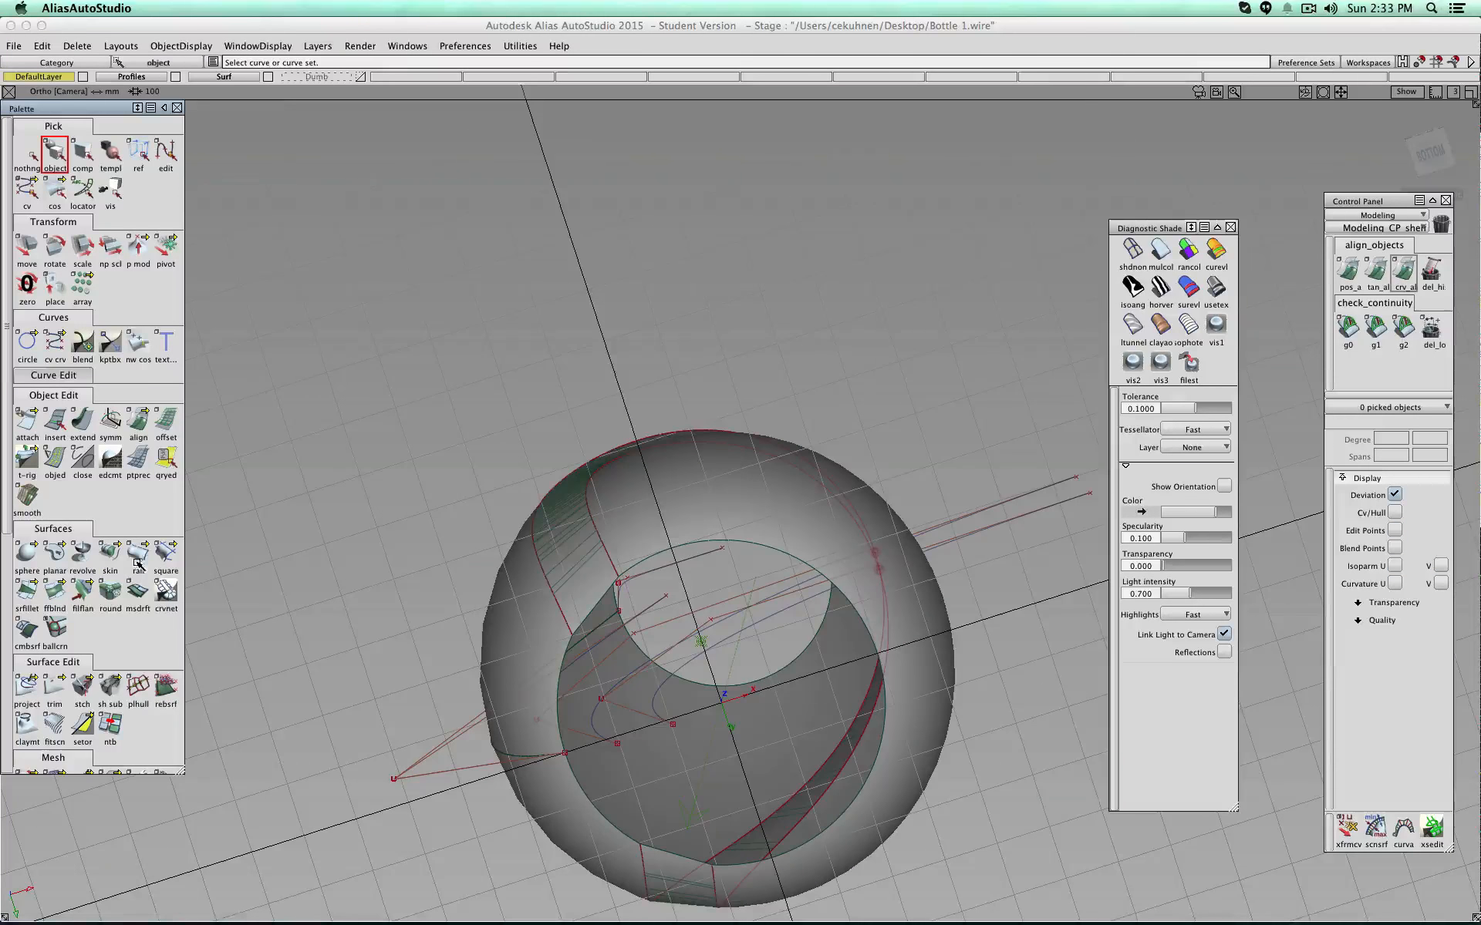
pyautogui.click(579, 553)
pyautogui.click(575, 555)
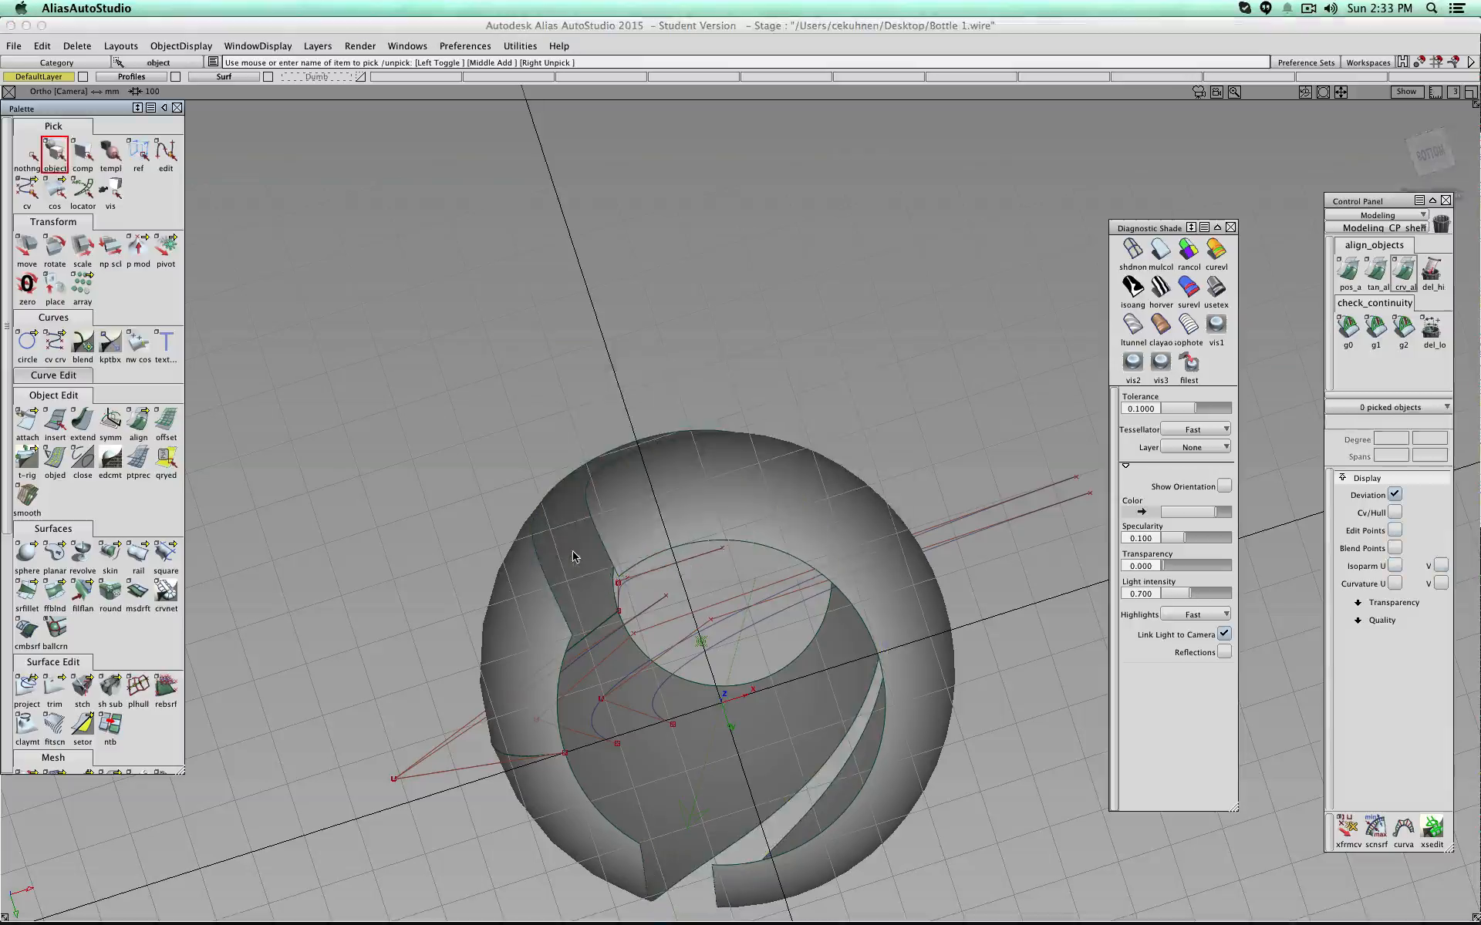
# Step: Build a Freeform Blend between the outer and inner bodies' trimmed edges with G1 Tangent continuity on both sides
pyautogui.click(54, 592)
pyautogui.keyDown('alt'); pyautogui.keyDown('shift'); pyautogui.moveTo(570, 462); pyautogui.dragTo(620, 505); pyautogui.keyUp('shift'); pyautogui.keyUp('alt')
pyautogui.keyDown('alt'); pyautogui.keyDown('shift'); pyautogui.moveTo(672, 326); pyautogui.dragTo(673, 235); pyautogui.keyUp('shift'); pyautogui.keyUp('alt')
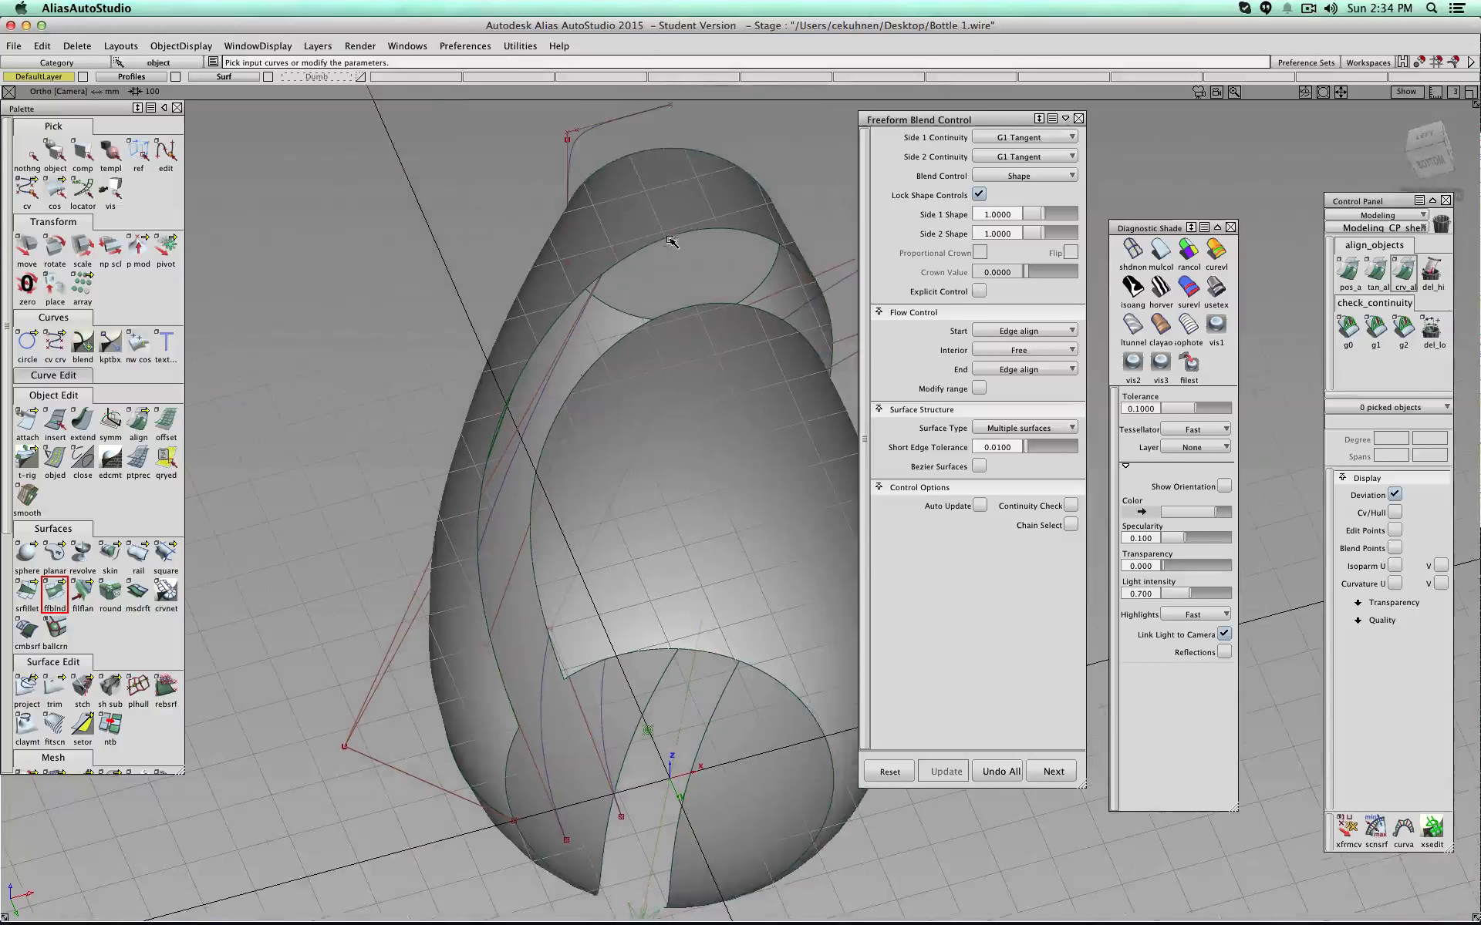
pyautogui.click(696, 309)
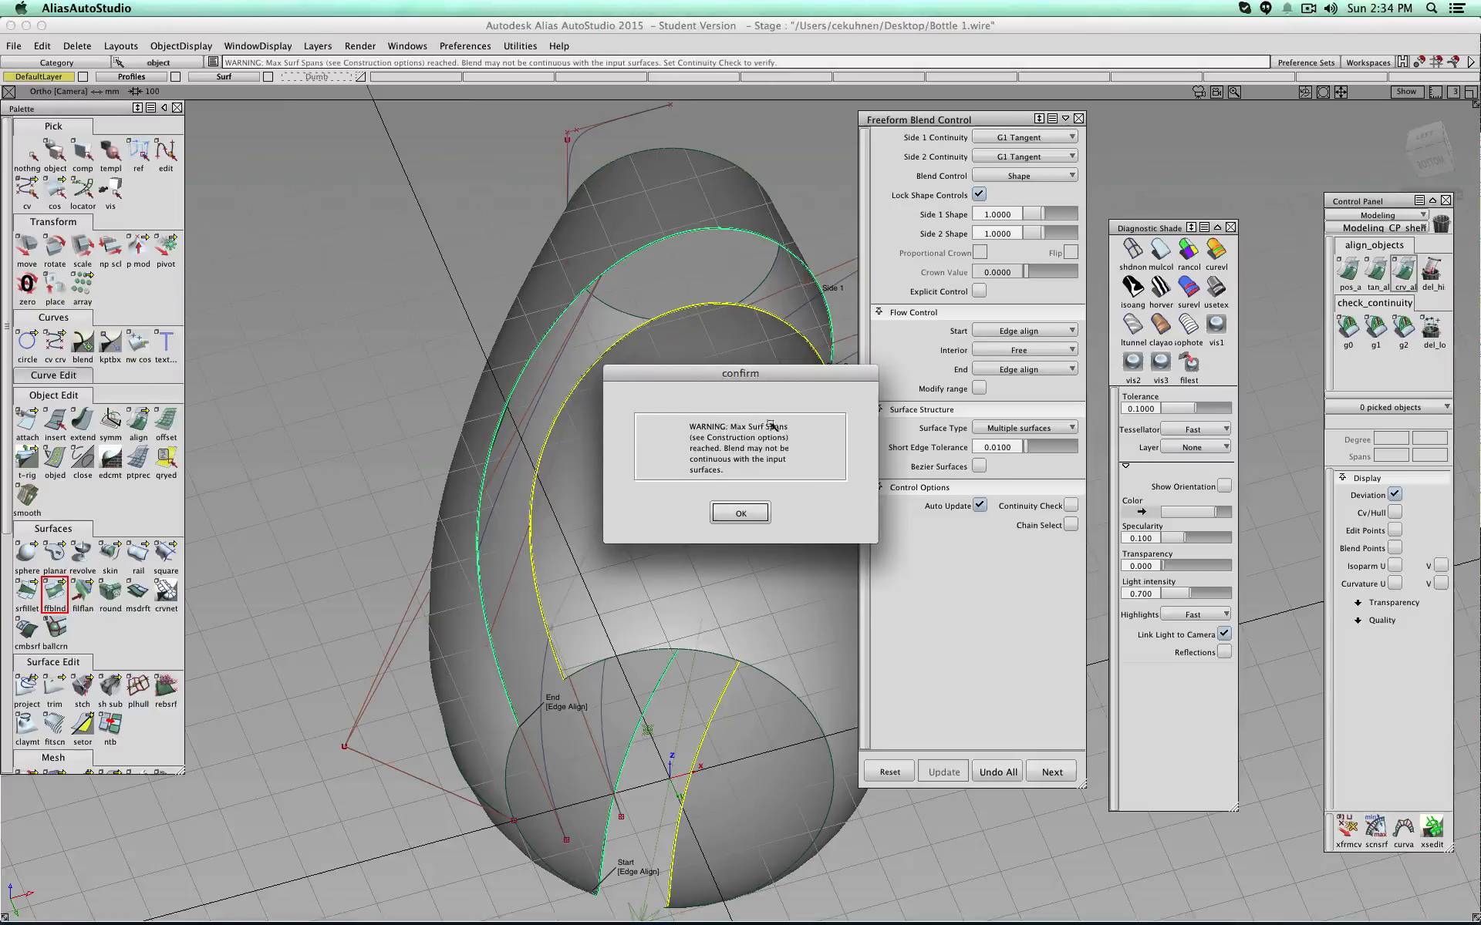
pyautogui.click(737, 509)
pyautogui.keyDown('alt'); pyautogui.keyDown('shift'); pyautogui.moveTo(725, 493); pyautogui.dragTo(1228, 464); pyautogui.keyUp('shift'); pyautogui.keyUp('alt')
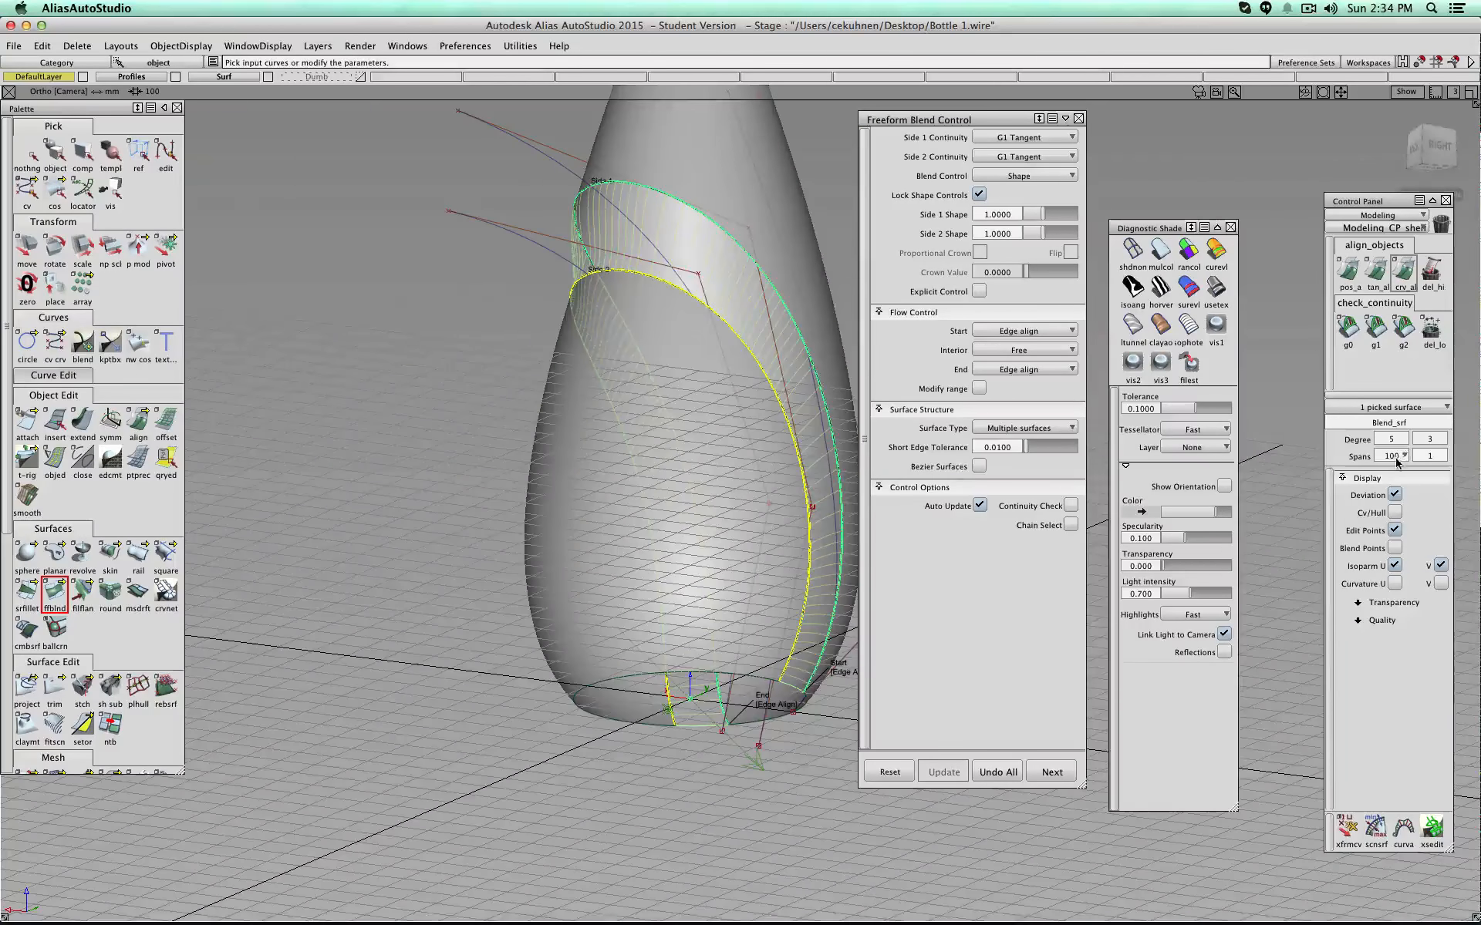
pyautogui.moveTo(656, 455)
pyautogui.keyDown('alt'); pyautogui.keyDown('shift'); pyautogui.mouseDown()
pyautogui.moveTo(578, 394)
pyautogui.moveTo(589, 489)
pyautogui.moveTo(738, 449)
pyautogui.moveTo(678, 440)
pyautogui.mouseUp(); pyautogui.keyUp('shift'); pyautogui.keyUp('alt')
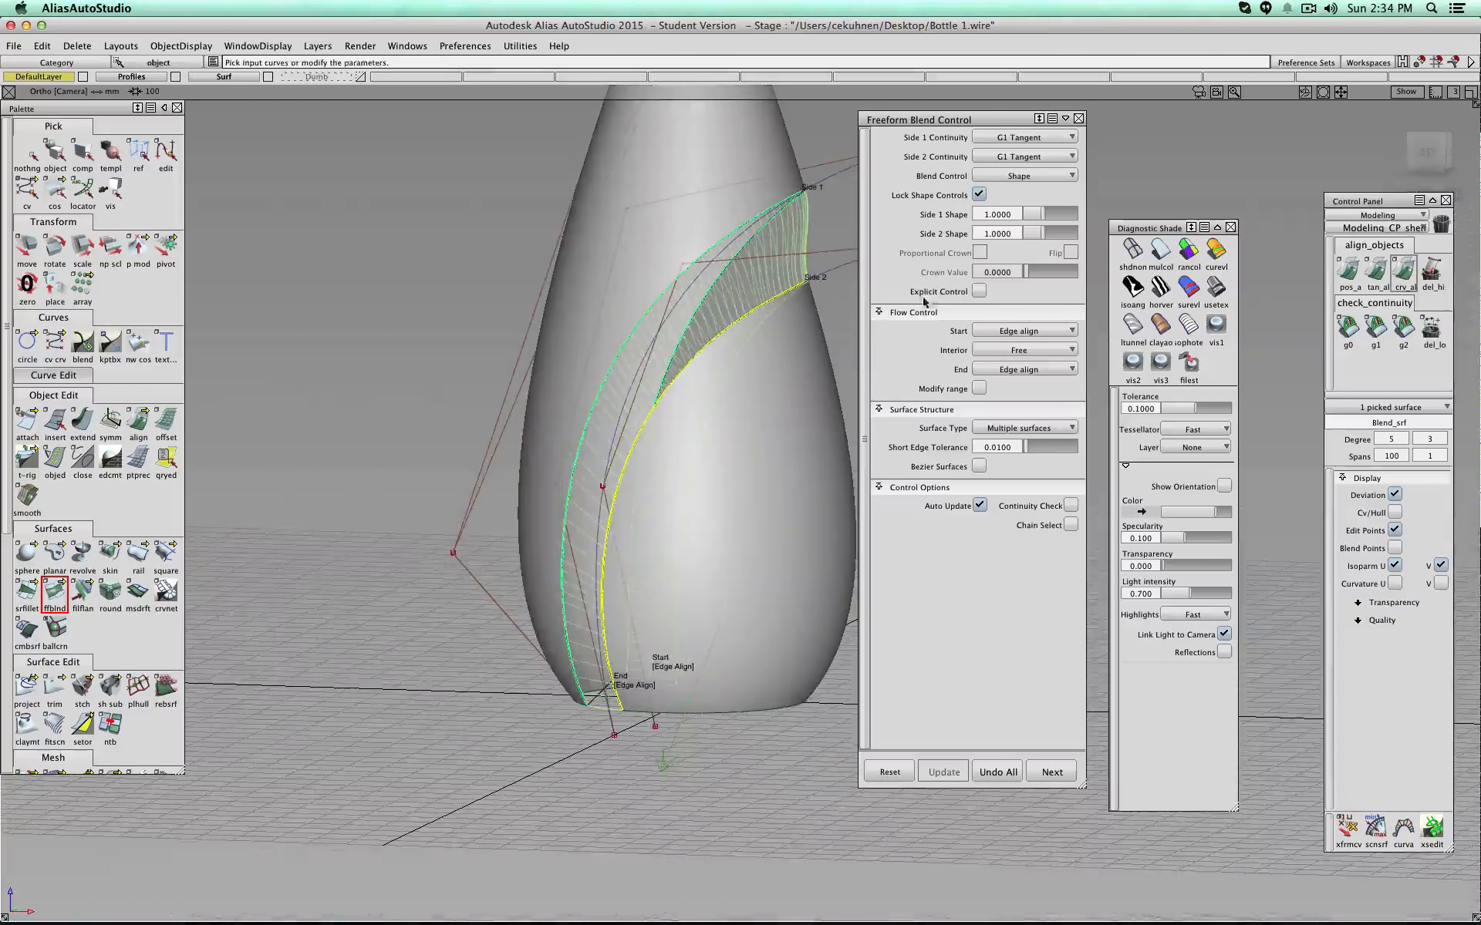
pyautogui.click(1157, 257)
pyautogui.click(1426, 149)
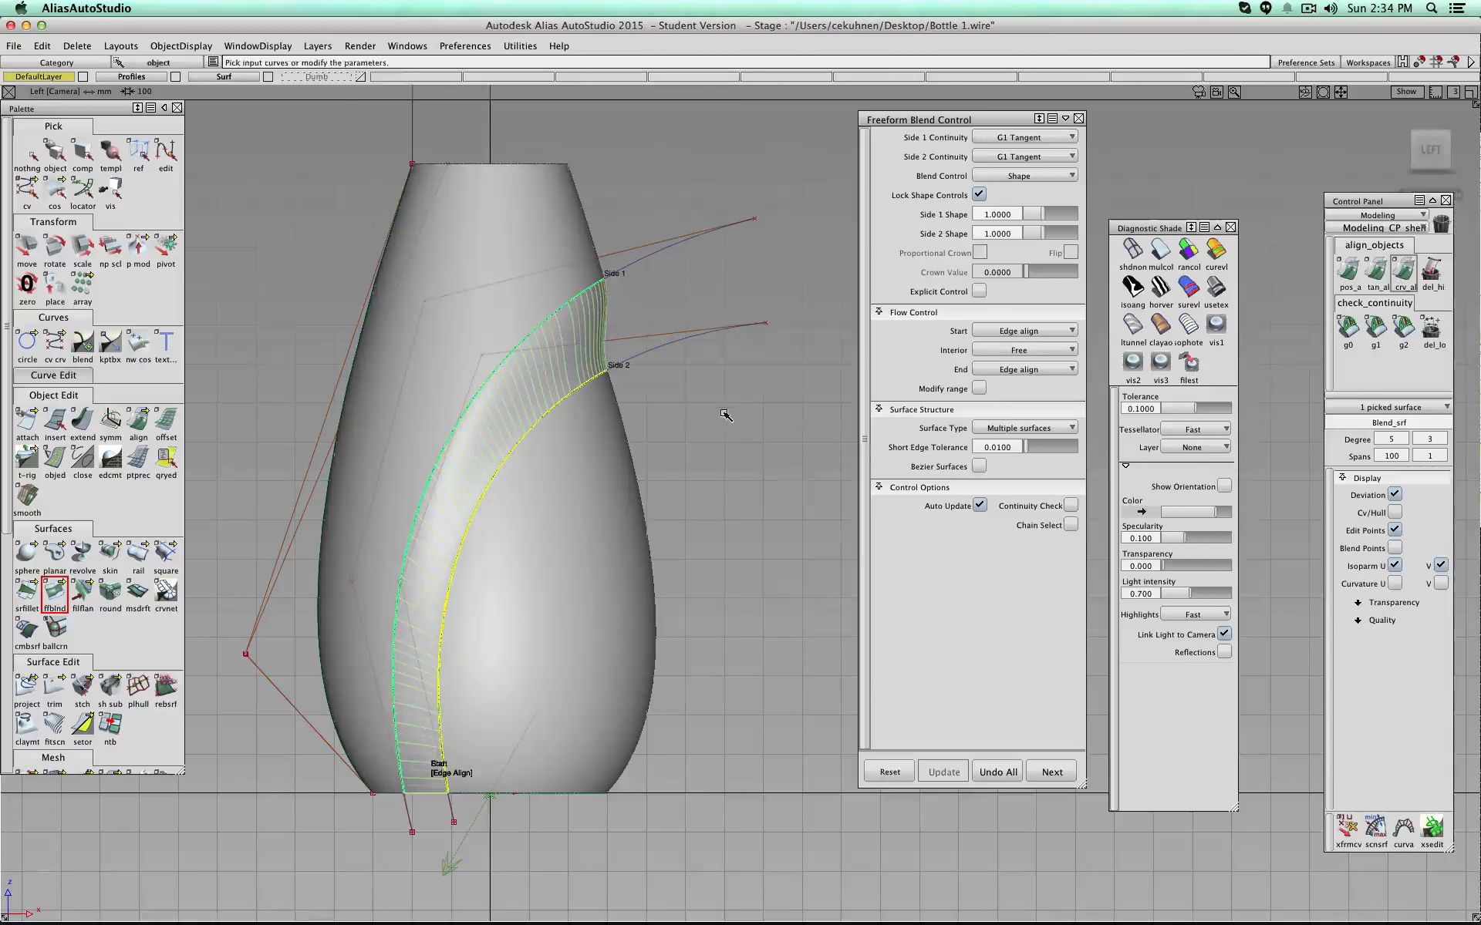
pyautogui.keyDown('ctrl'); pyautogui.keyDown('shift'); pyautogui.moveTo(739, 407); pyautogui.dragTo(734, 381); pyautogui.keyUp('shift'); pyautogui.keyUp('ctrl')
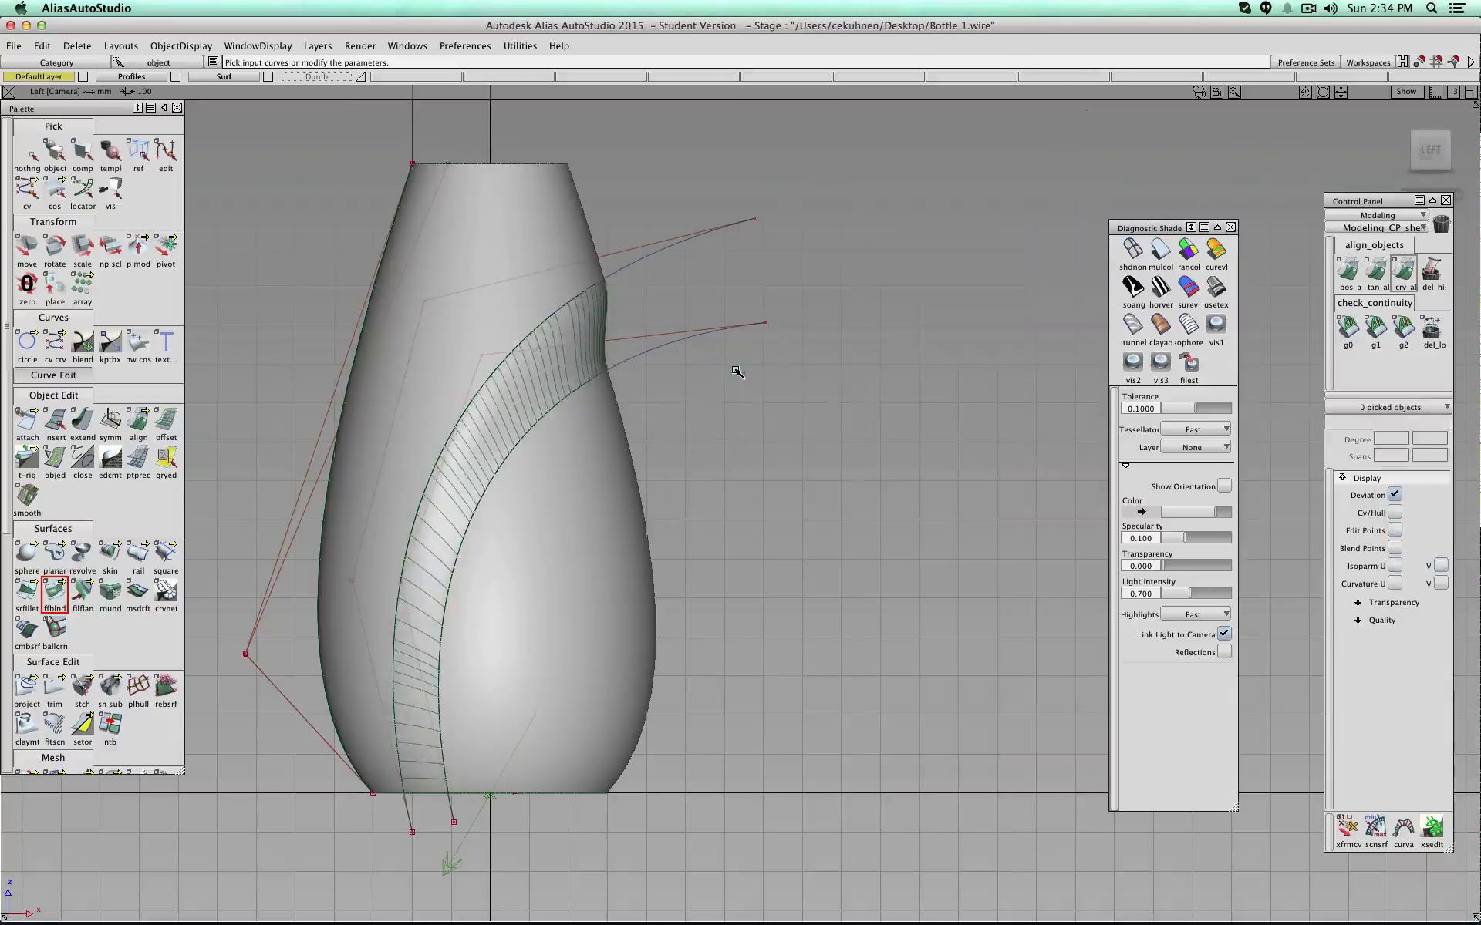
# Step: Apply BW Vert zebra shading to the bottle and examine the stripe flow across both edges of the blend surface
pyautogui.click(1161, 287)
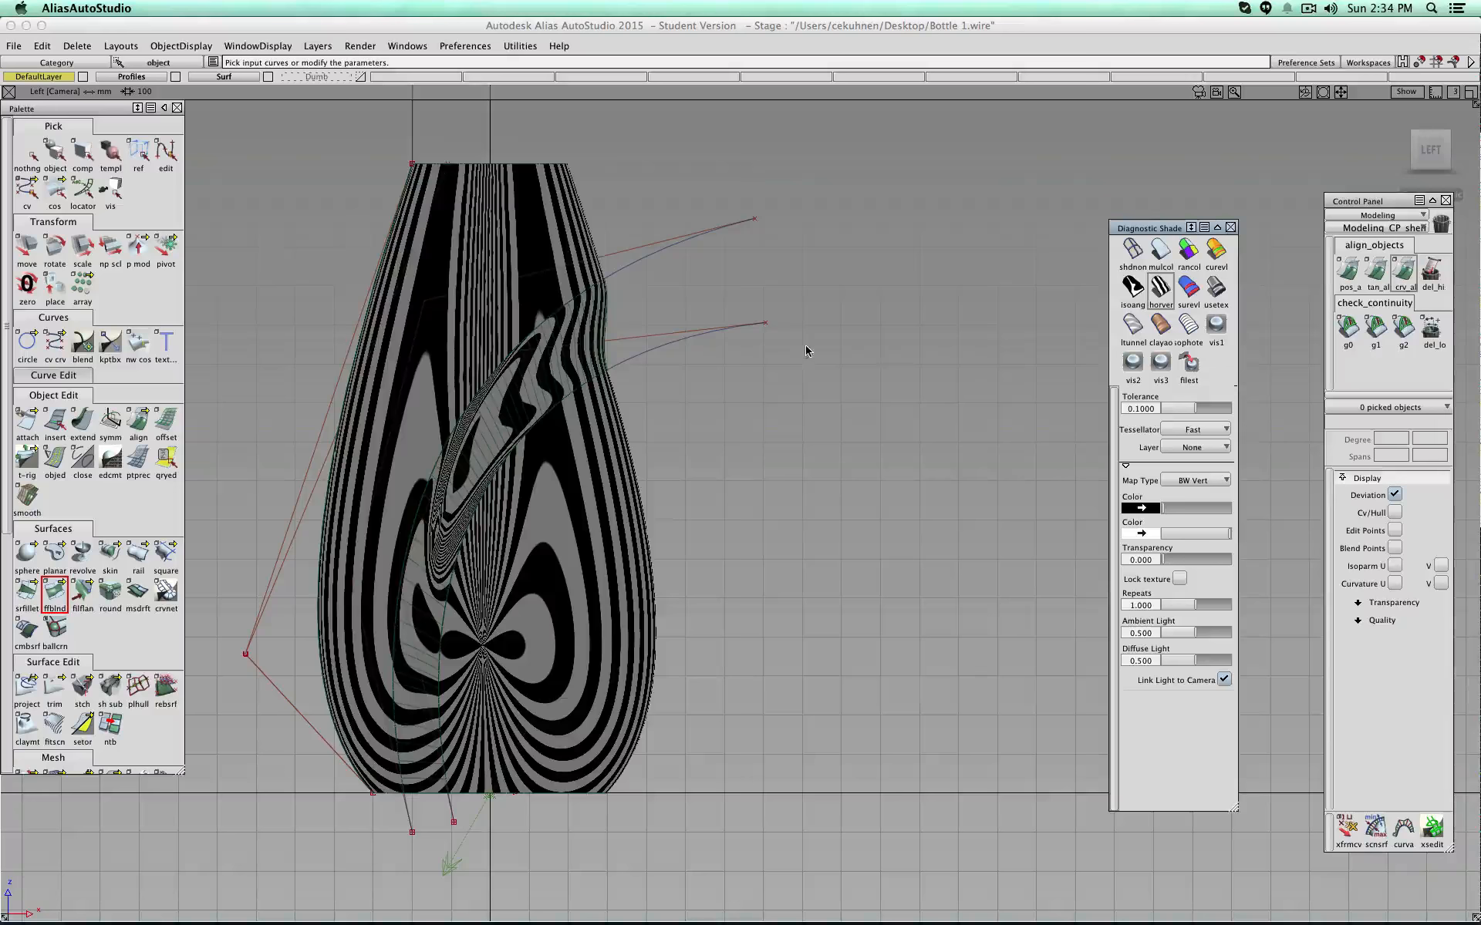
pyautogui.keyDown('alt'); pyautogui.keyDown('shift'); pyautogui.moveTo(932, 420); pyautogui.dragTo(1299, 334); pyautogui.keyUp('shift'); pyautogui.keyUp('alt')
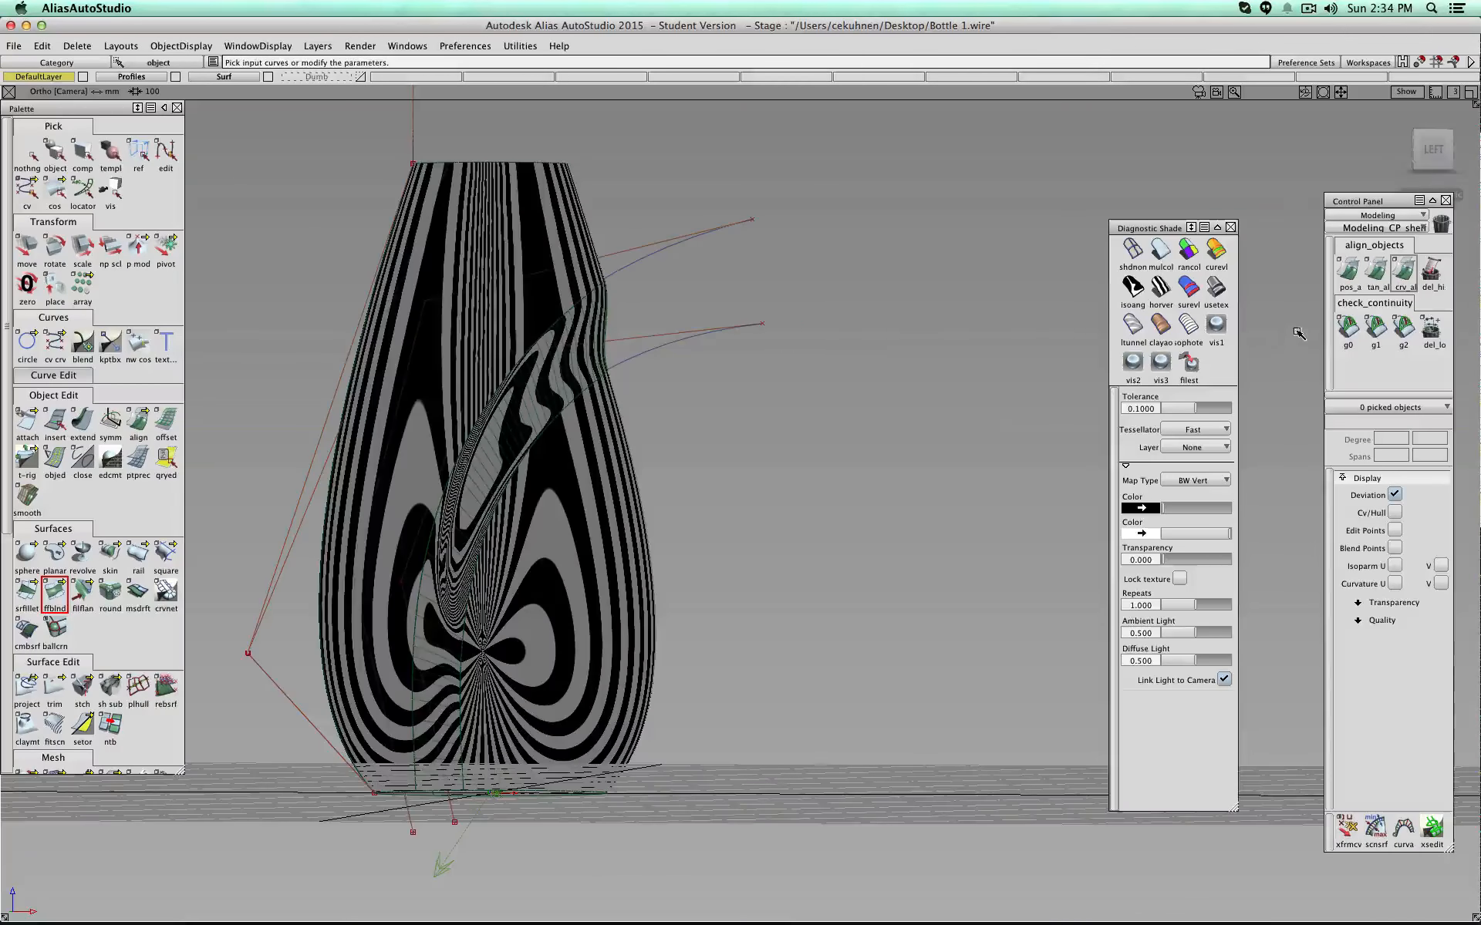
pyautogui.click(1413, 191)
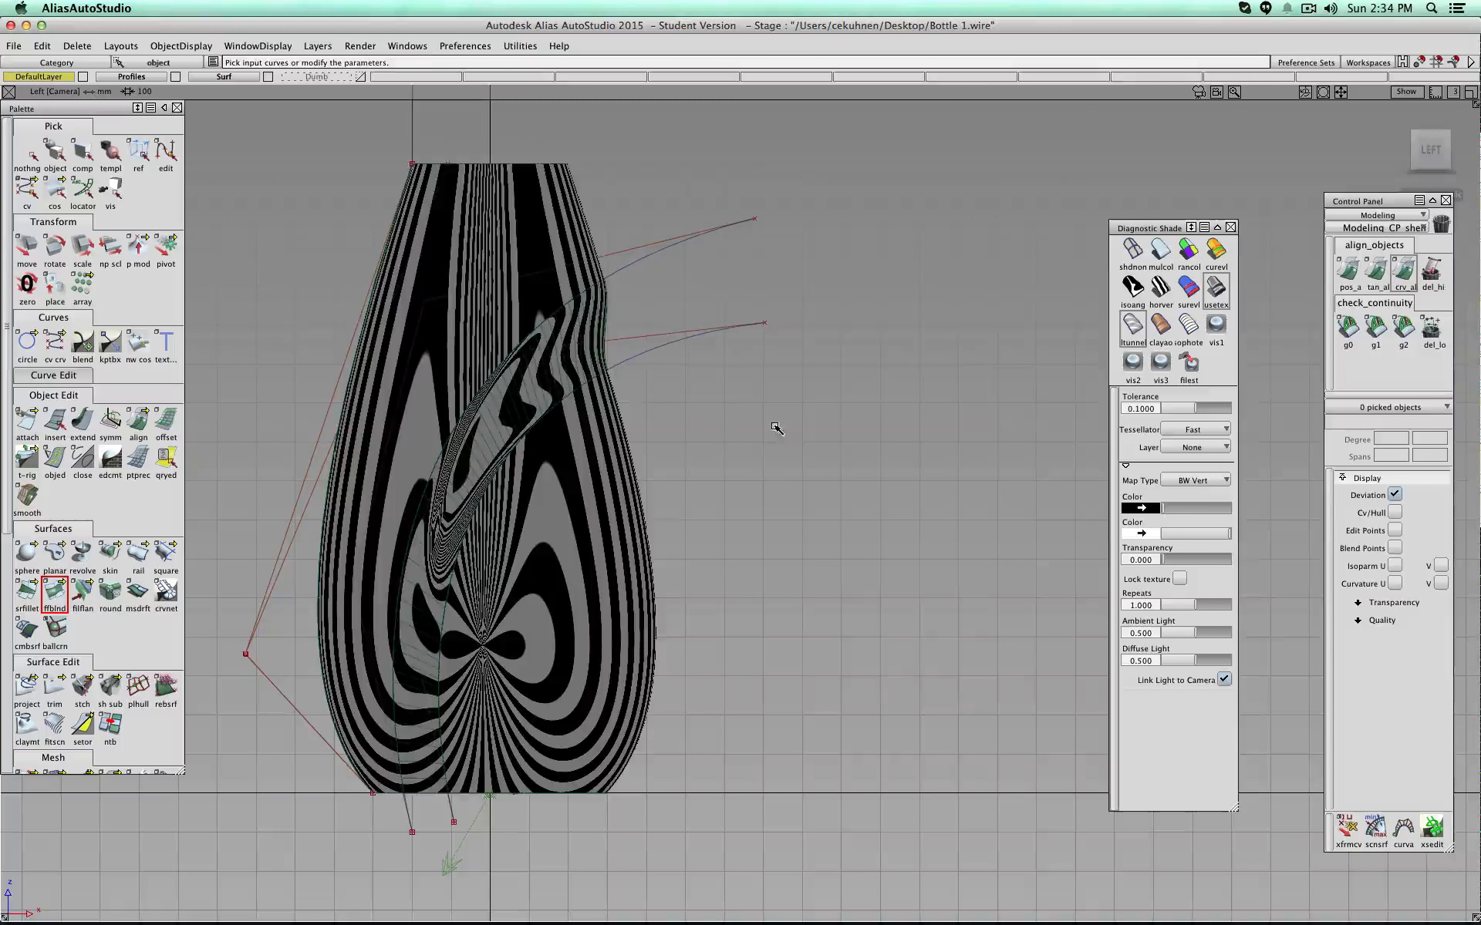
pyautogui.moveTo(777, 429)
pyautogui.keyDown('alt'); pyautogui.keyDown('shift'); pyautogui.mouseDown()
pyautogui.moveTo(773, 357)
pyautogui.moveTo(780, 429)
pyautogui.mouseUp(); pyautogui.keyUp('shift'); pyautogui.keyUp('alt')
pyautogui.keyDown('alt'); pyautogui.keyDown('shift'); pyautogui.moveTo(635, 409); pyautogui.dragTo(535, 369, button='right'); pyautogui.keyUp('shift'); pyautogui.keyUp('alt')
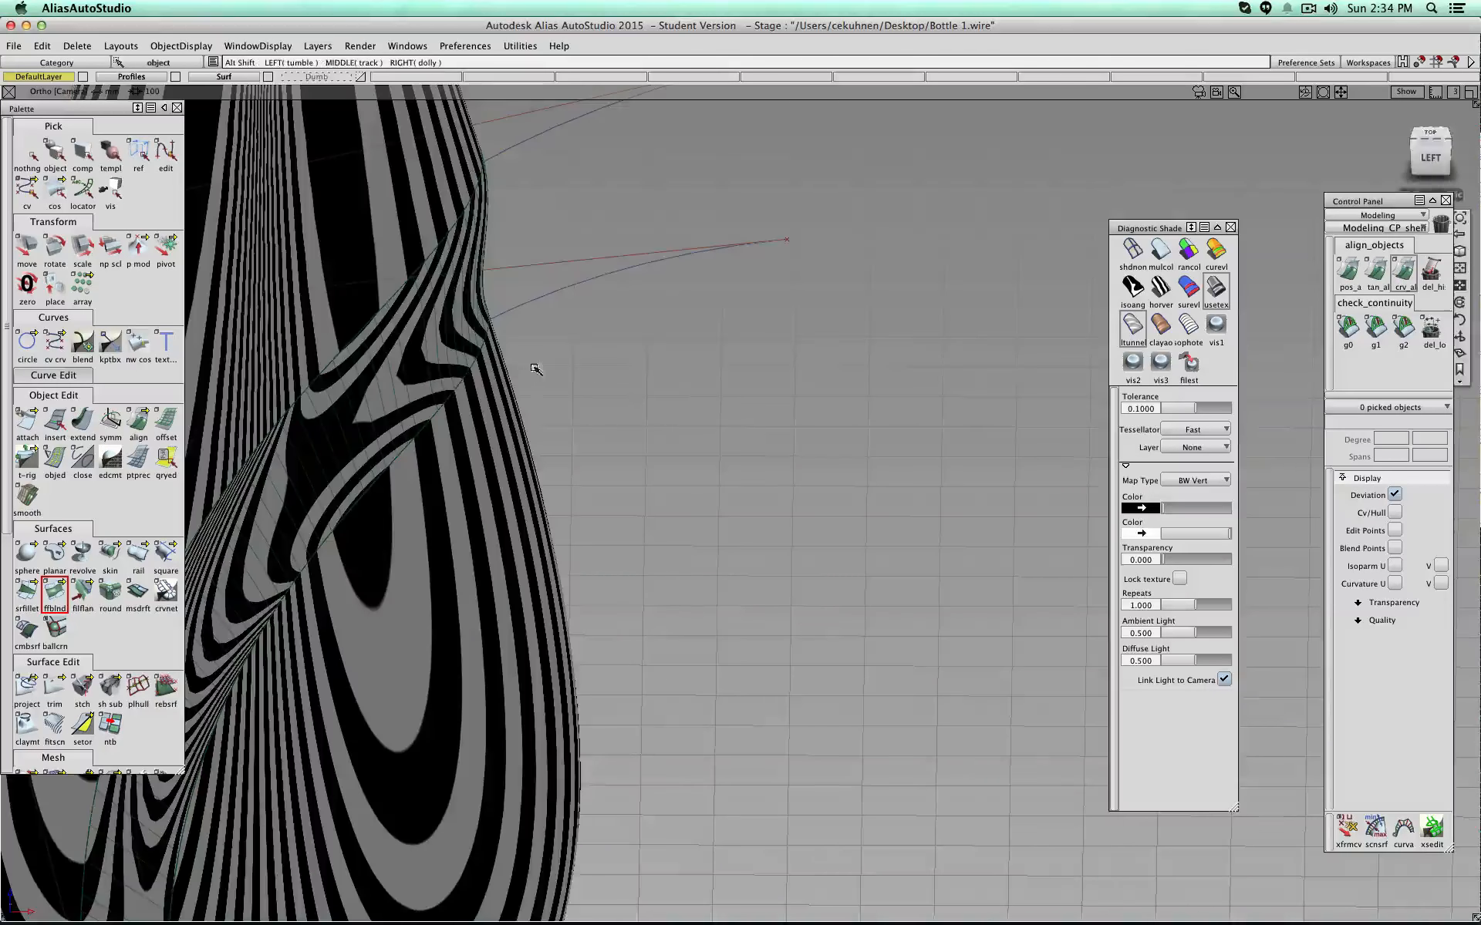
pyautogui.keyDown('alt'); pyautogui.keyDown('shift'); pyautogui.moveTo(535, 369); pyautogui.dragTo(798, 522, button='middle'); pyautogui.keyUp('shift'); pyautogui.keyUp('alt')
pyautogui.keyDown('alt'); pyautogui.keyDown('shift'); pyautogui.moveTo(797, 522); pyautogui.dragTo(569, 464); pyautogui.keyUp('shift'); pyautogui.keyUp('alt')
pyautogui.keyDown('alt'); pyautogui.keyDown('shift'); pyautogui.moveTo(725, 518); pyautogui.dragTo(627, 473); pyautogui.keyUp('shift'); pyautogui.keyUp('alt')
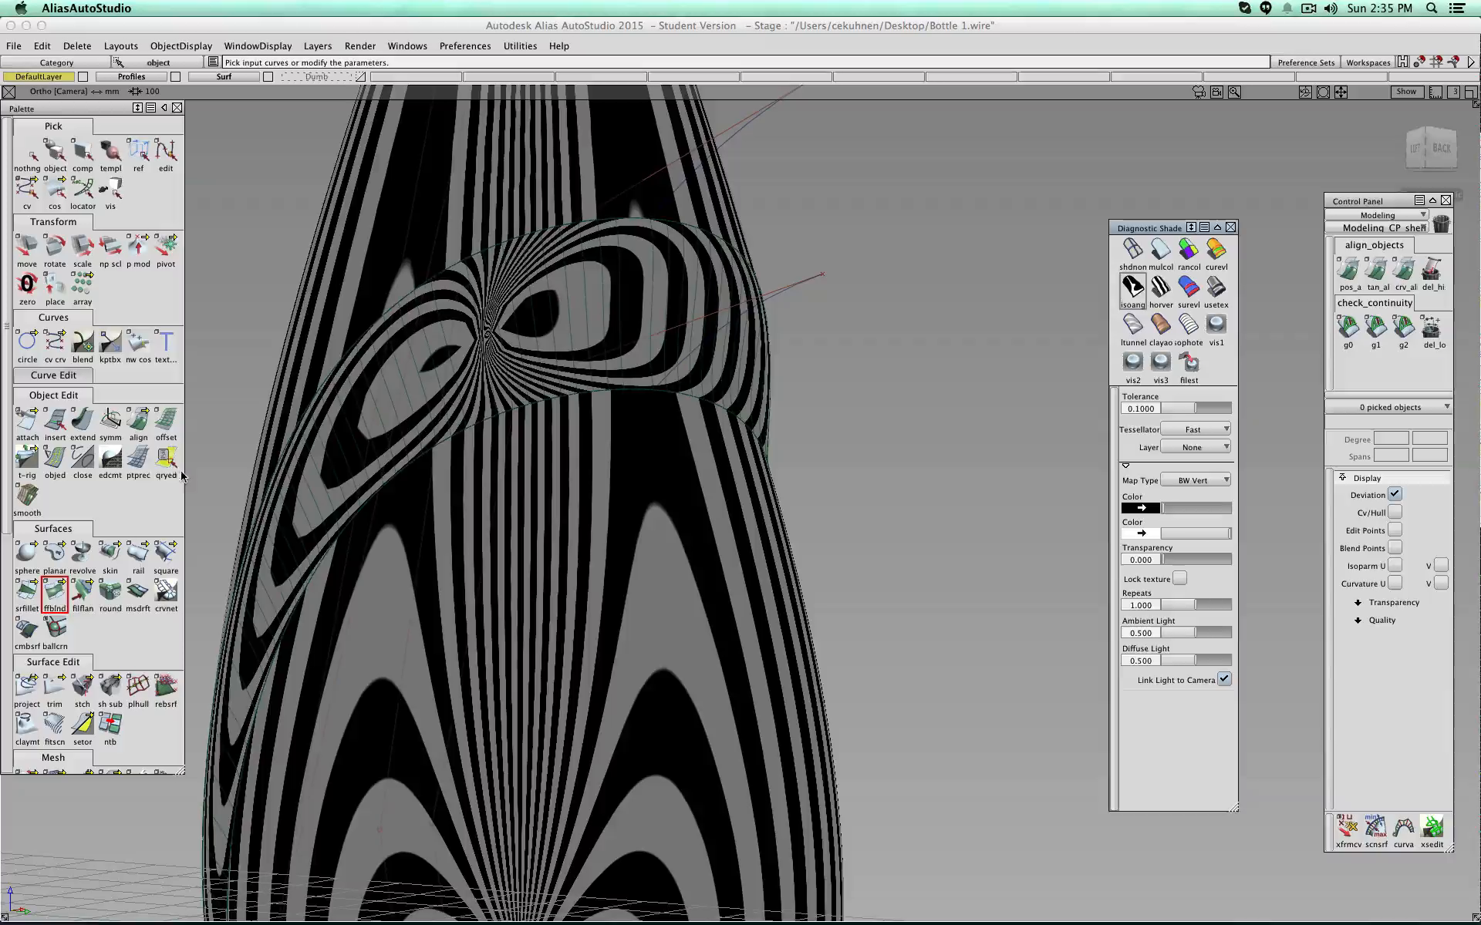
# Step: Set the existing blend surface's Side 2 Continuity to G2 Curvature
pyautogui.click(55, 592)
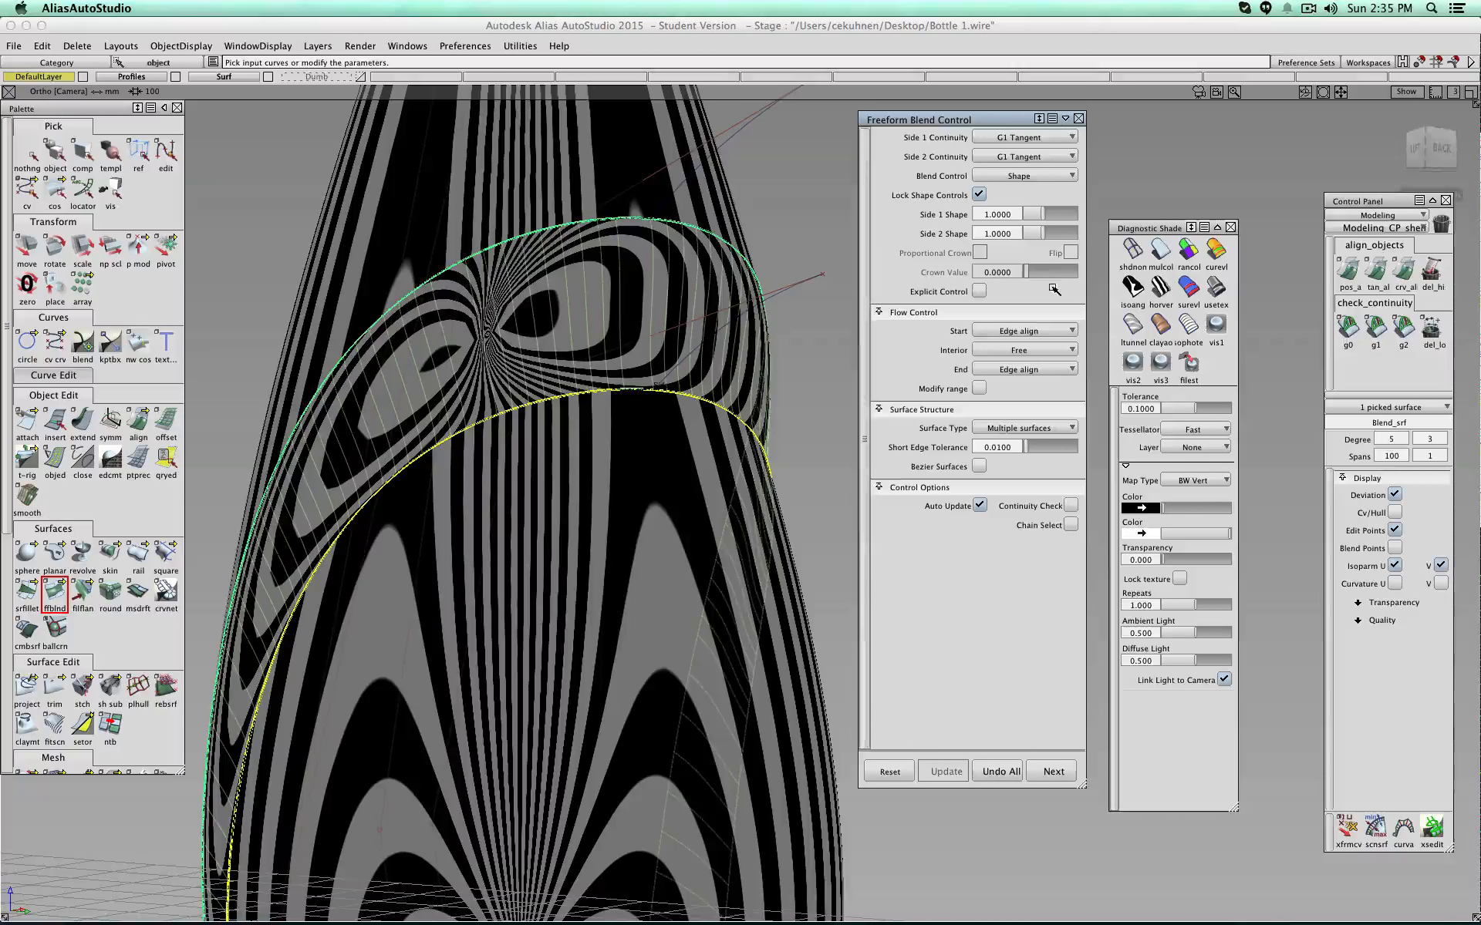
pyautogui.click(1013, 151)
pyautogui.click(1015, 208)
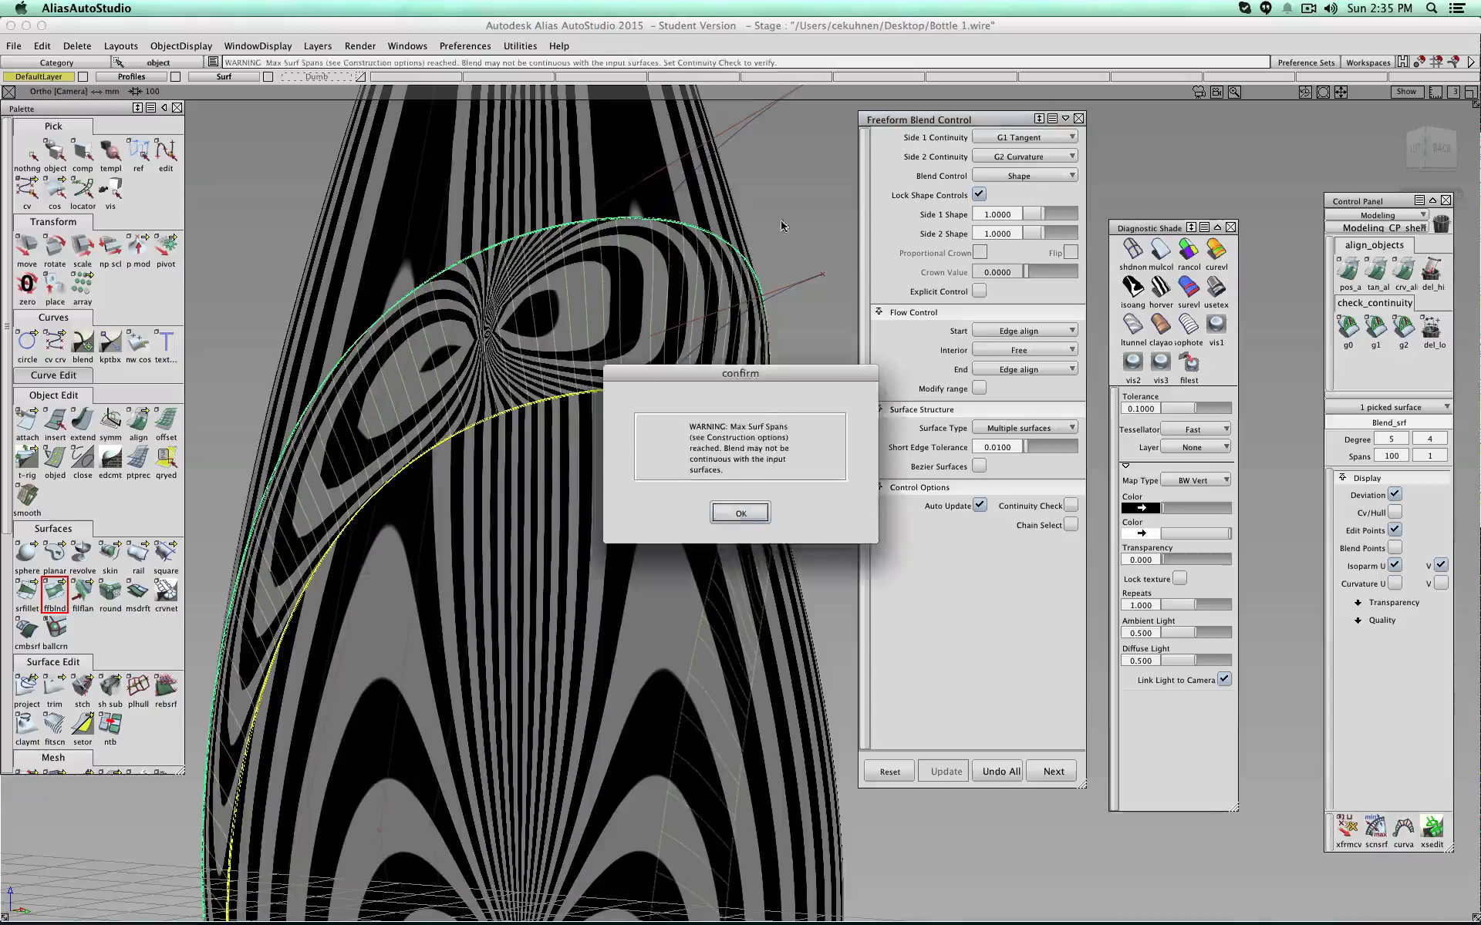
# Step: Set the blend surface's Side 1 Continuity to G2 Curvature
pyautogui.click(740, 513)
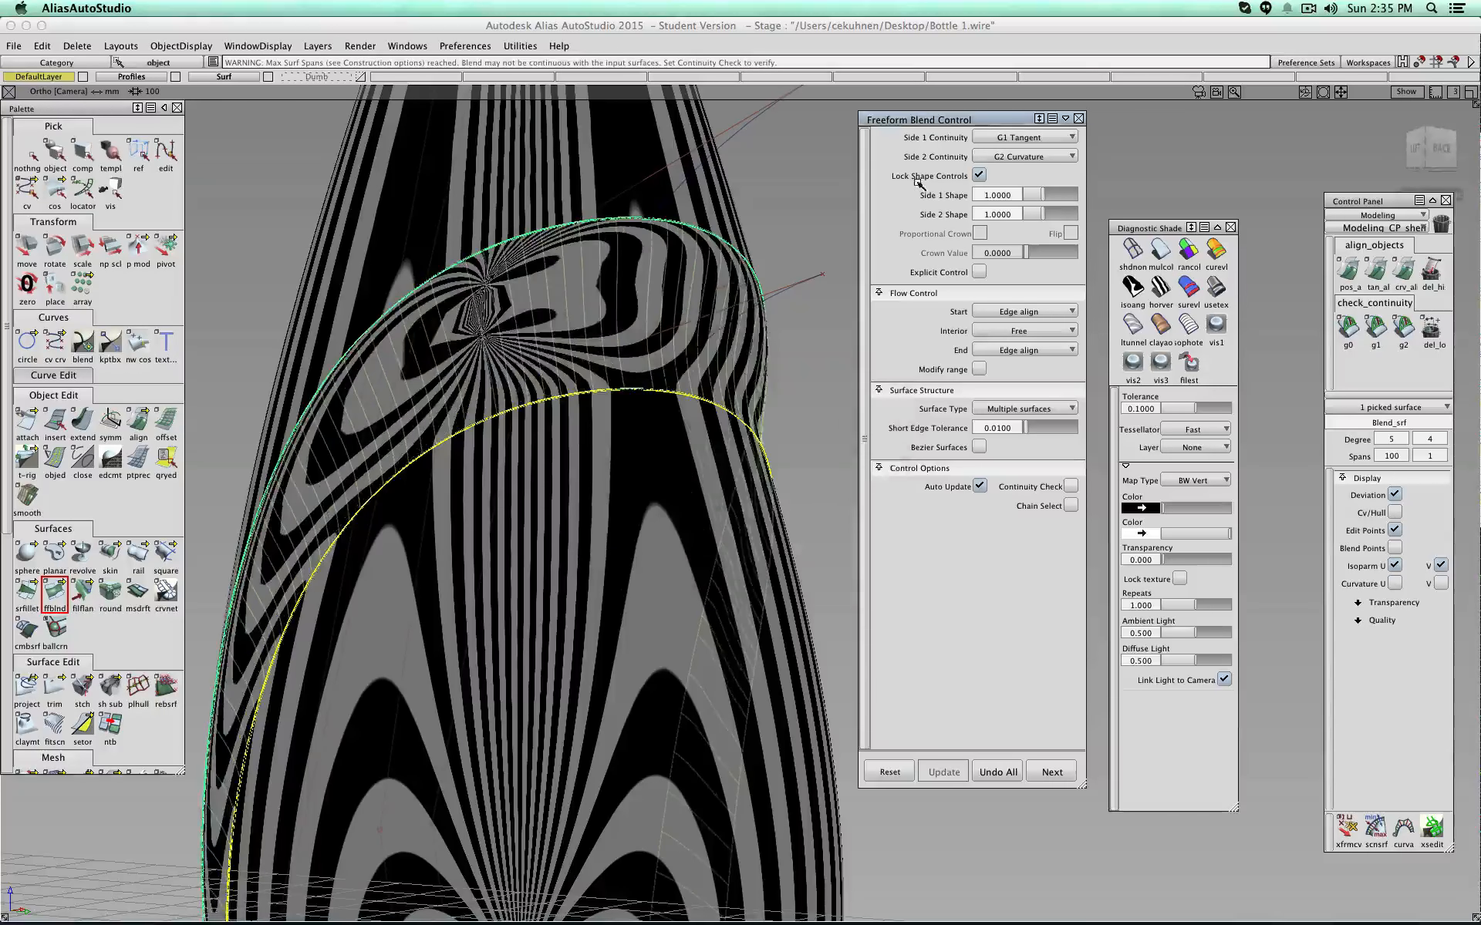
pyautogui.click(1001, 139)
pyautogui.click(1012, 198)
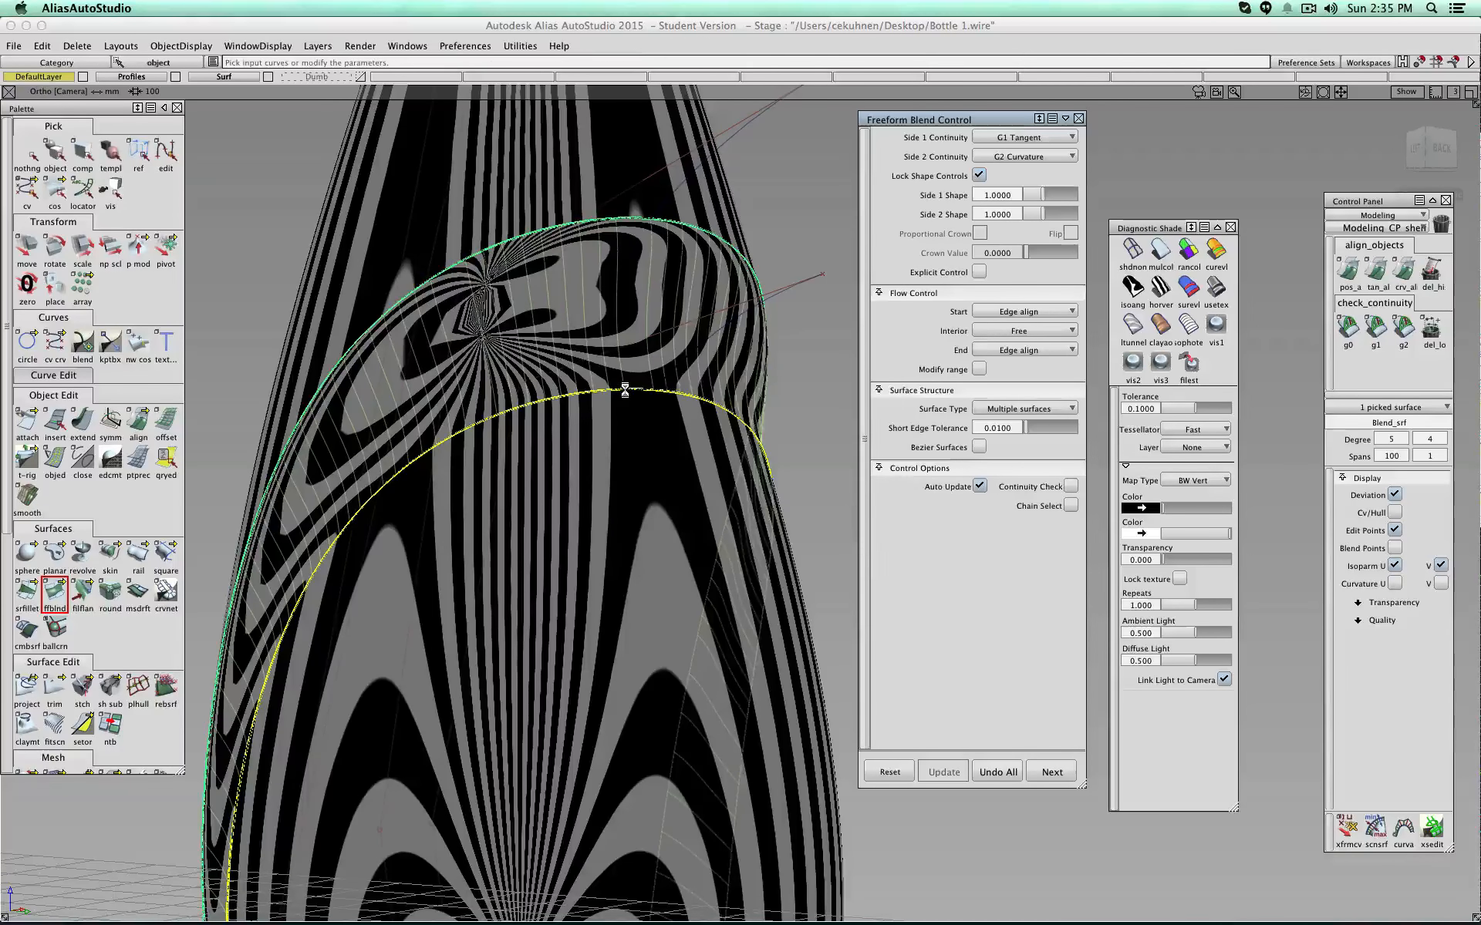
pyautogui.click(743, 506)
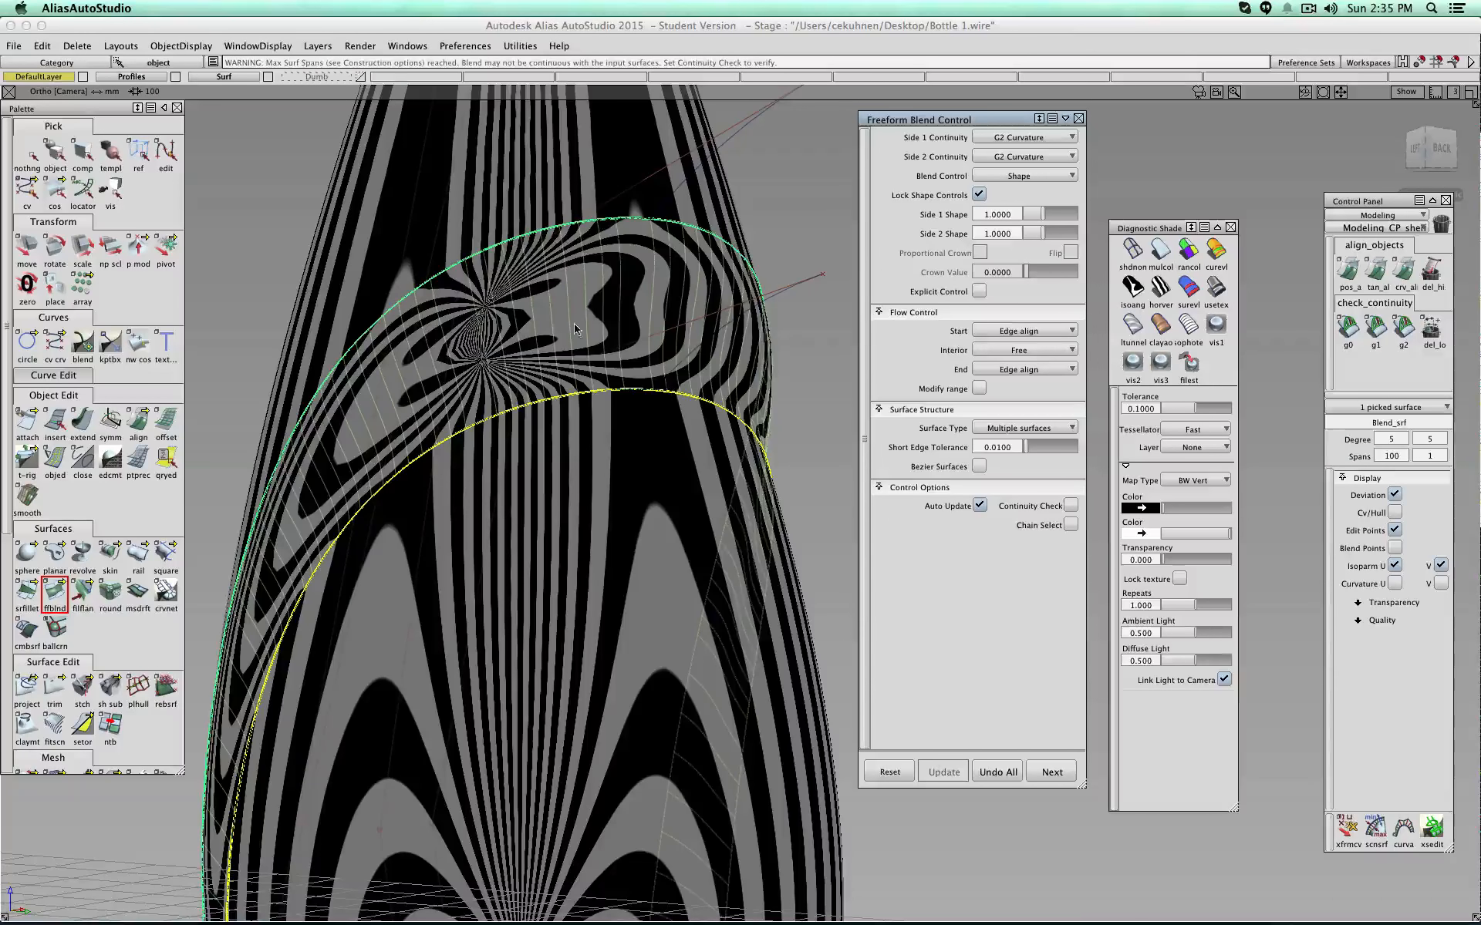
# Step: Replace the zebra stripes on the bottle with multi-color diagnostic shading
pyautogui.keyDown('alt'); pyautogui.keyDown('shift'); pyautogui.moveTo(574, 330); pyautogui.dragTo(760, 330); pyautogui.keyUp('shift'); pyautogui.keyUp('alt')
pyautogui.click(1166, 256)
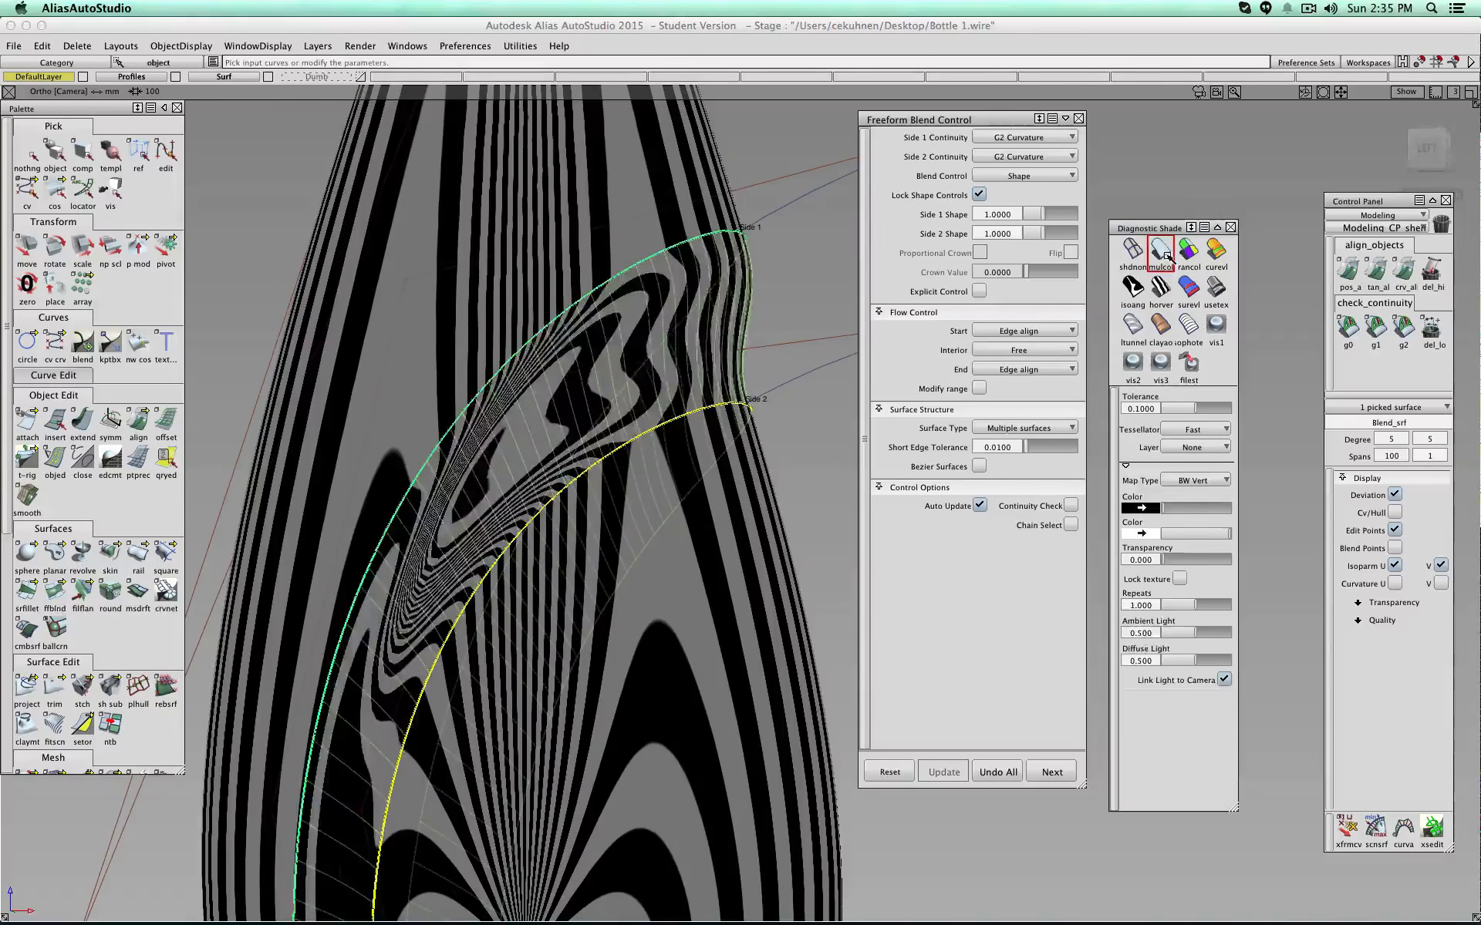
pyautogui.keyDown('ctrl'); pyautogui.keyDown('shift'); pyautogui.moveTo(793, 261); pyautogui.dragTo(793, 225); pyautogui.keyUp('shift'); pyautogui.keyUp('ctrl')
pyautogui.click(1161, 255)
# Step: Create a planar surface from the circular bottom edges to close the bottle's base
pyautogui.keyDown('alt'); pyautogui.keyDown('shift'); pyautogui.moveTo(871, 447); pyautogui.dragTo(751, 461, button='right'); pyautogui.keyUp('shift'); pyautogui.keyUp('alt')
pyautogui.keyDown('alt'); pyautogui.keyDown('shift'); pyautogui.moveTo(750, 461); pyautogui.dragTo(680, 713); pyautogui.keyUp('shift'); pyautogui.keyUp('alt')
pyautogui.keyDown('alt'); pyautogui.keyDown('shift'); pyautogui.moveTo(668, 767); pyautogui.dragTo(618, 559, button='middle'); pyautogui.keyUp('shift'); pyautogui.keyUp('alt')
pyautogui.click(51, 563)
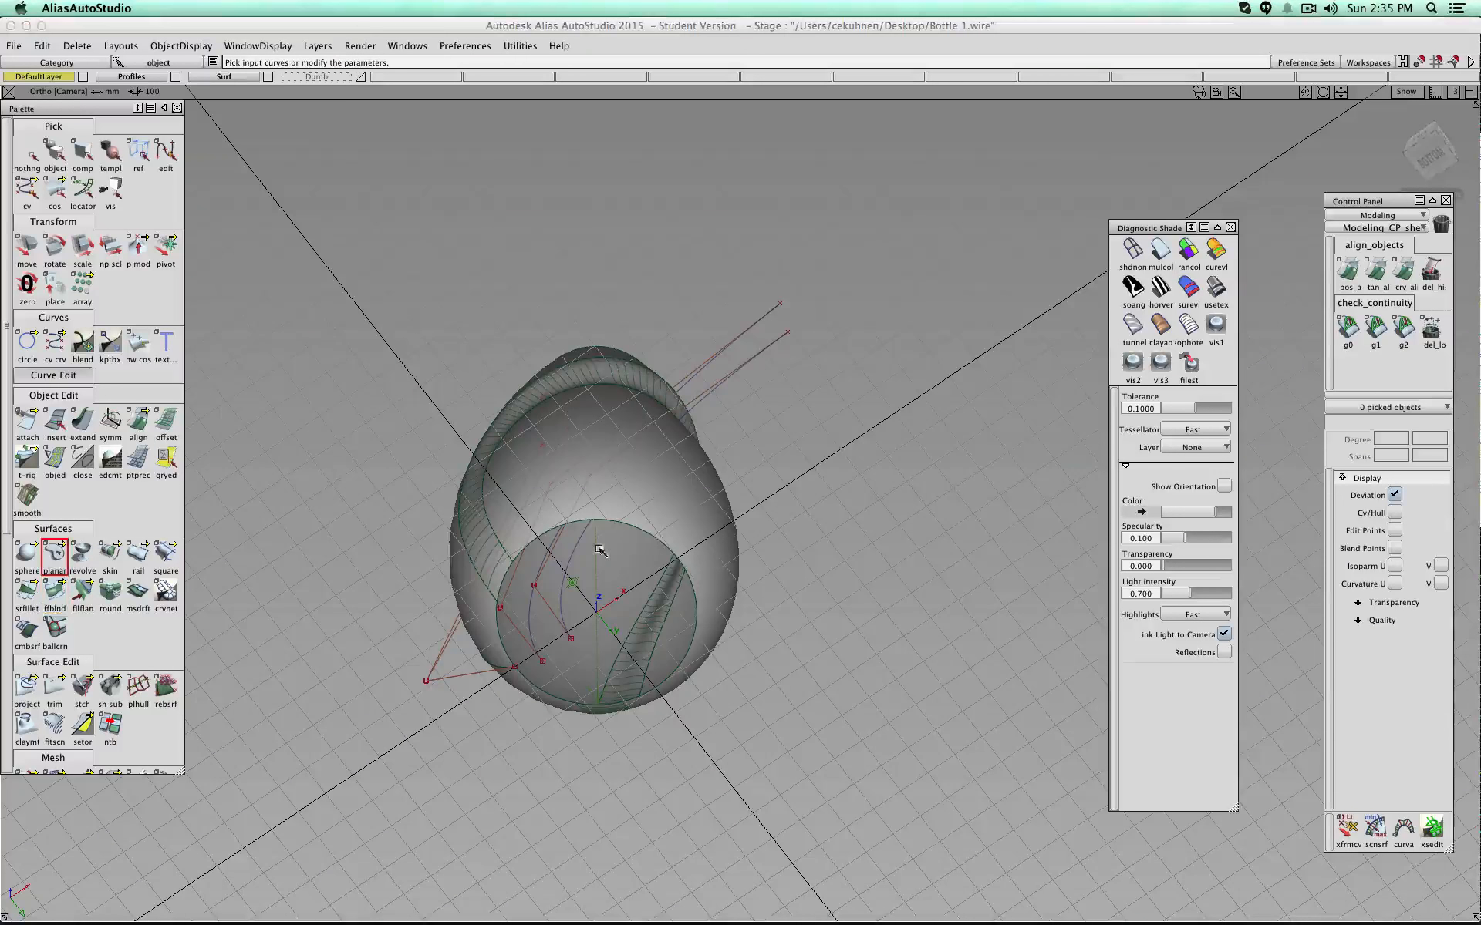
pyautogui.click(654, 530)
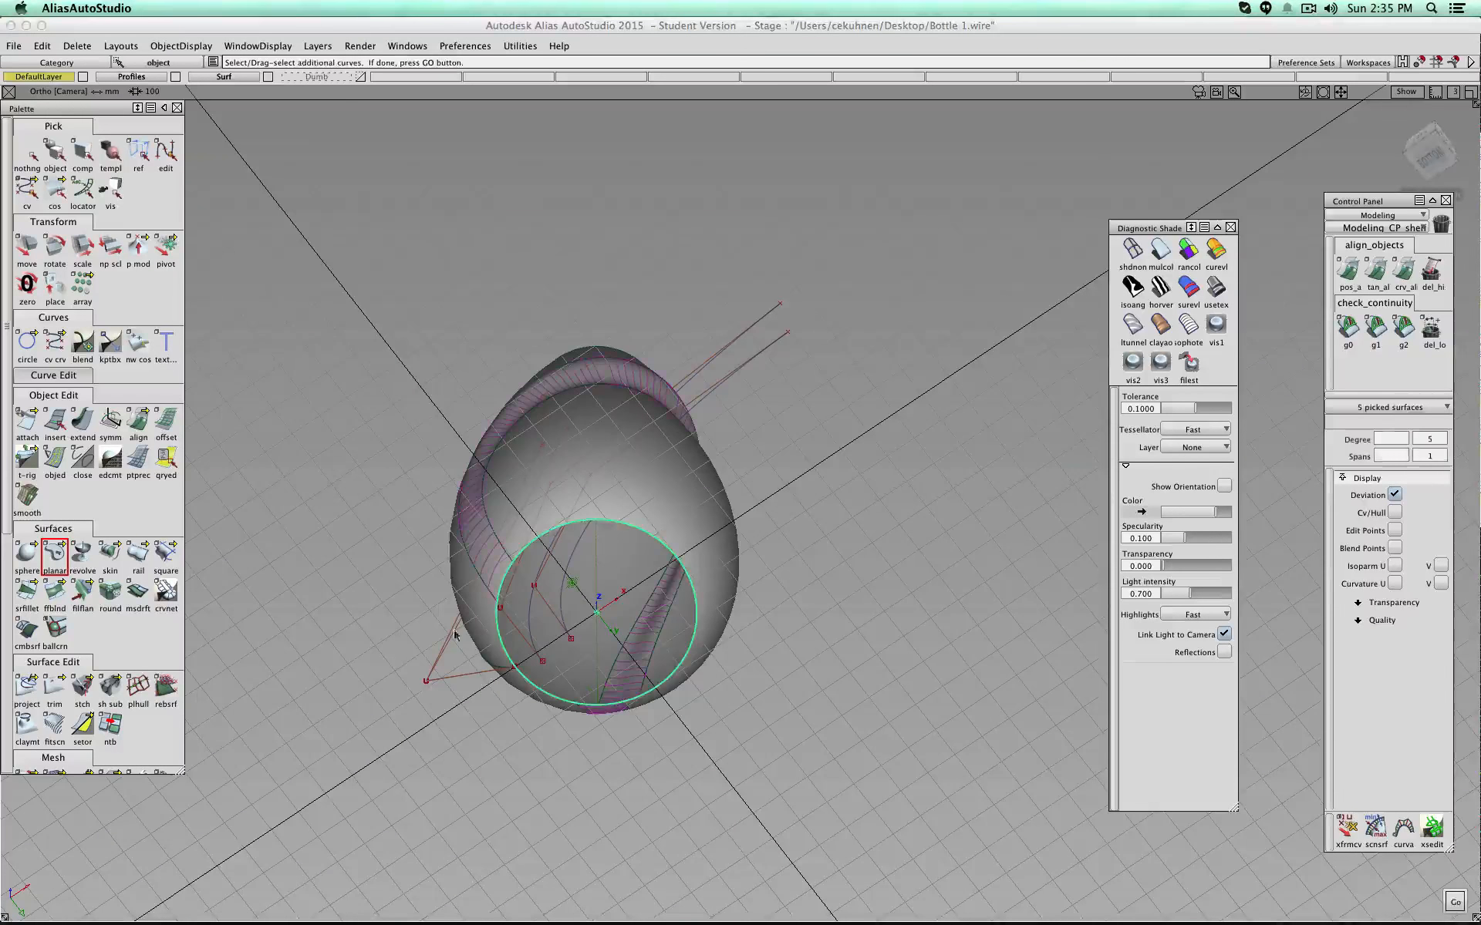
pyautogui.keyDown('alt'); pyautogui.keyDown('shift'); pyautogui.moveTo(856, 317); pyautogui.dragTo(803, 463); pyautogui.keyUp('shift'); pyautogui.keyUp('alt')
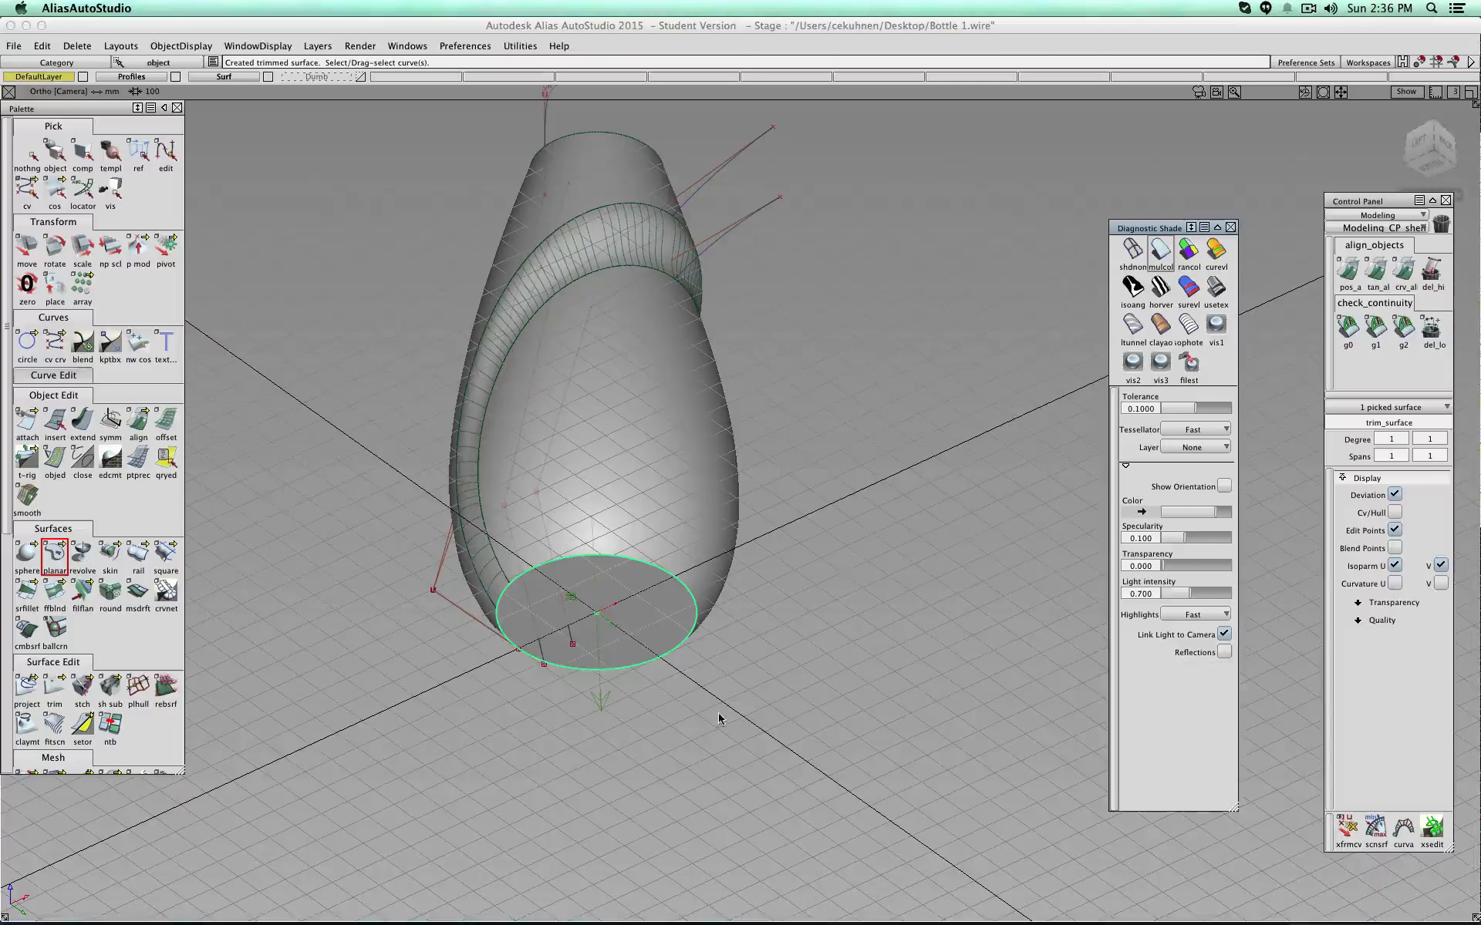
# Step: Start a Round and pick all the edge segments around the bottle's circular base
pyautogui.keyDown('alt'); pyautogui.keyDown('shift'); pyautogui.moveTo(720, 717); pyautogui.dragTo(609, 704); pyautogui.keyUp('shift'); pyautogui.keyUp('alt')
pyautogui.click(33, 154)
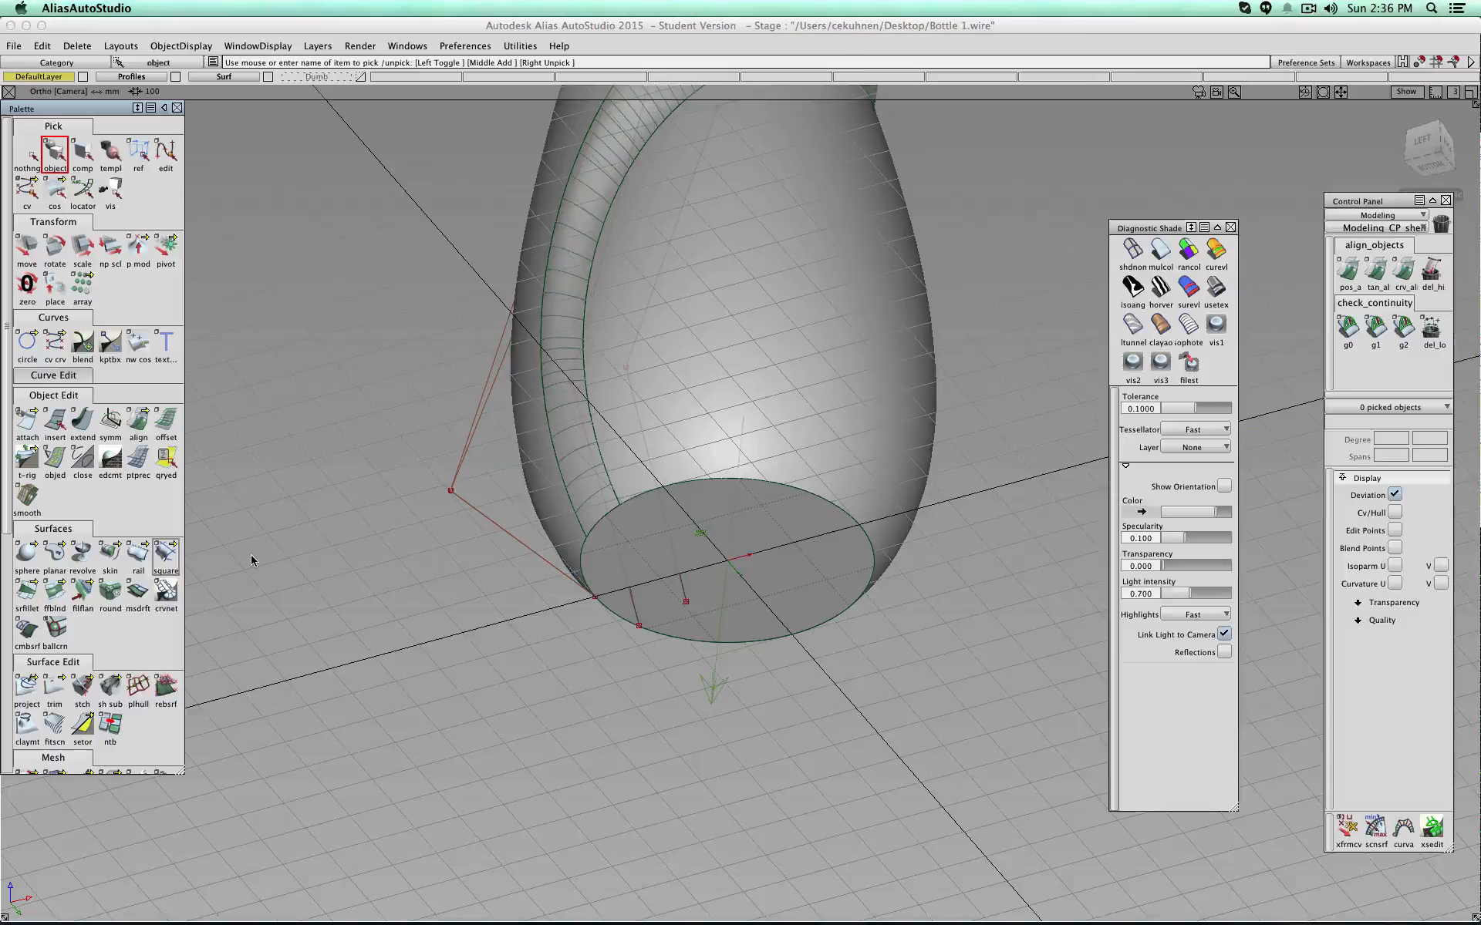
pyautogui.click(110, 591)
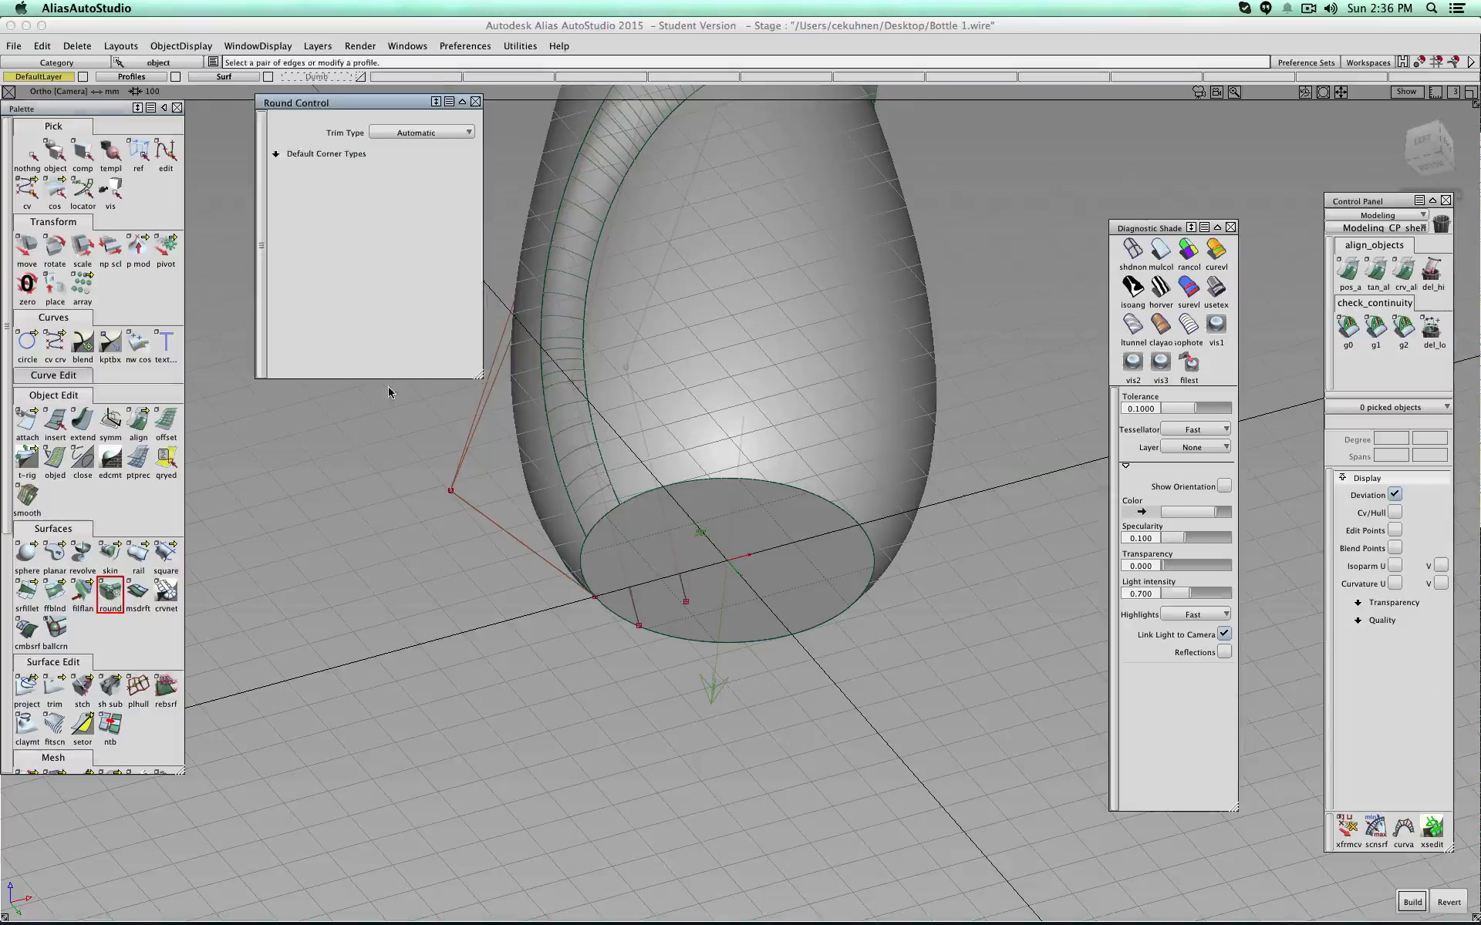
pyautogui.click(613, 515)
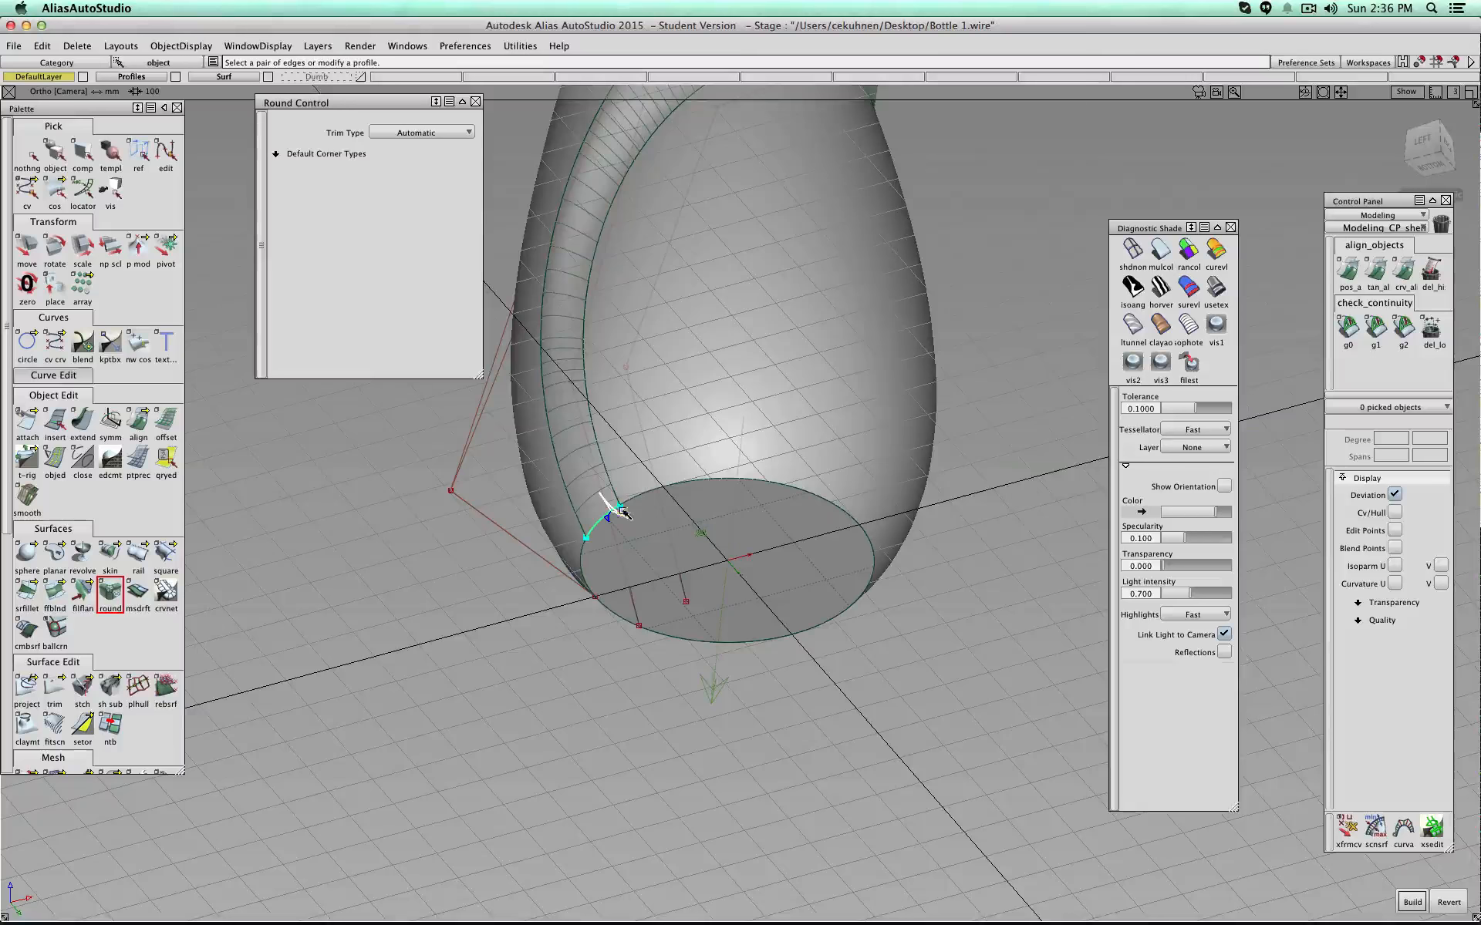
pyautogui.scroll(3, 623, 512)
pyautogui.moveTo(546, 527); pyautogui.dragTo(493, 516)
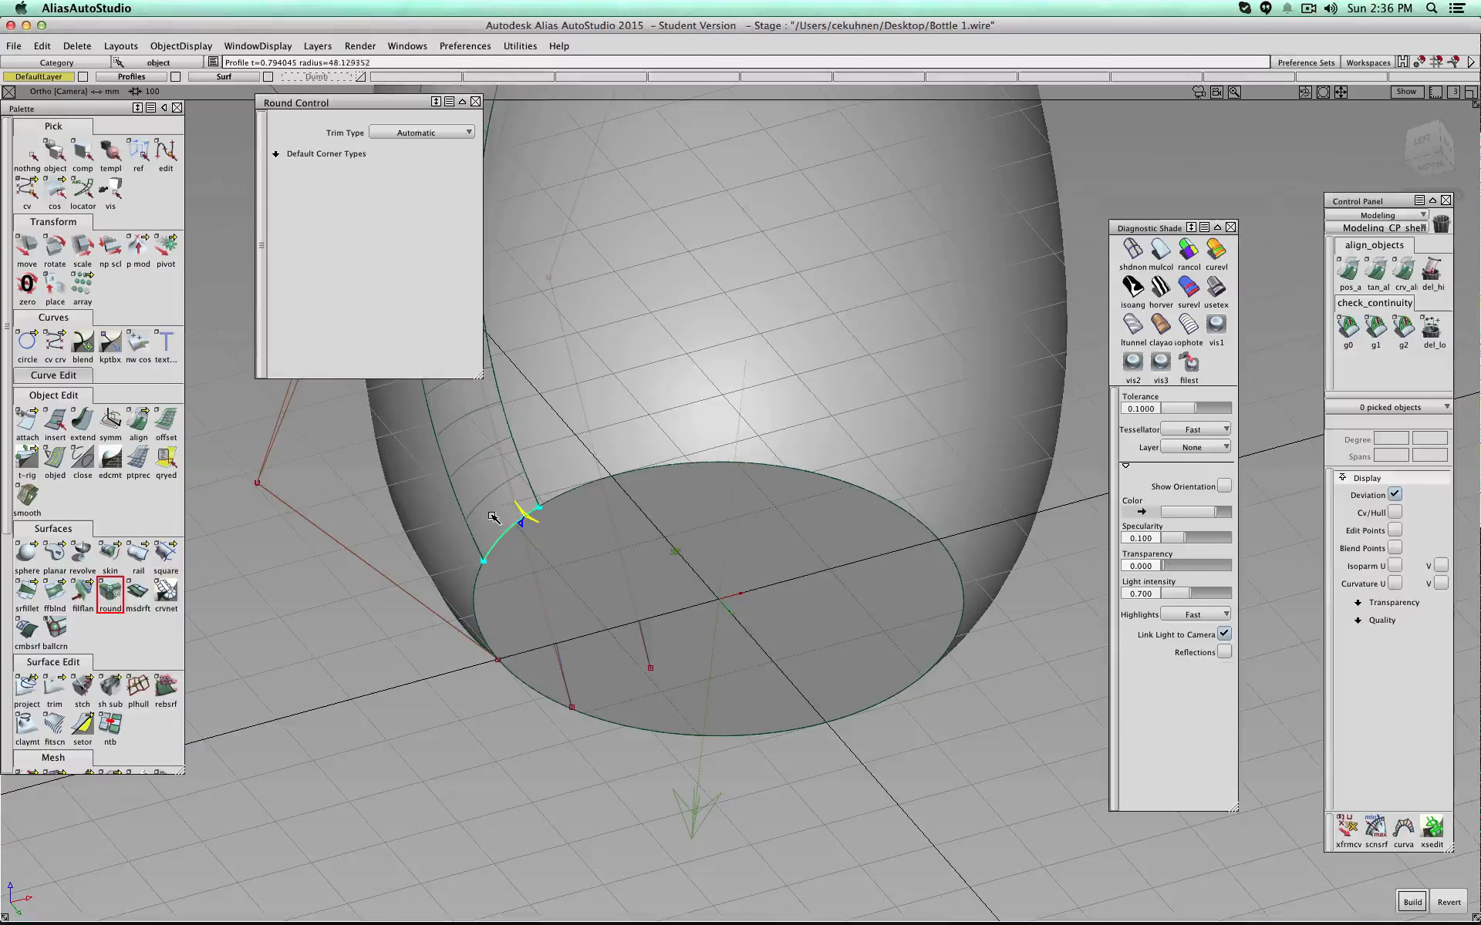
pyautogui.click(571, 483)
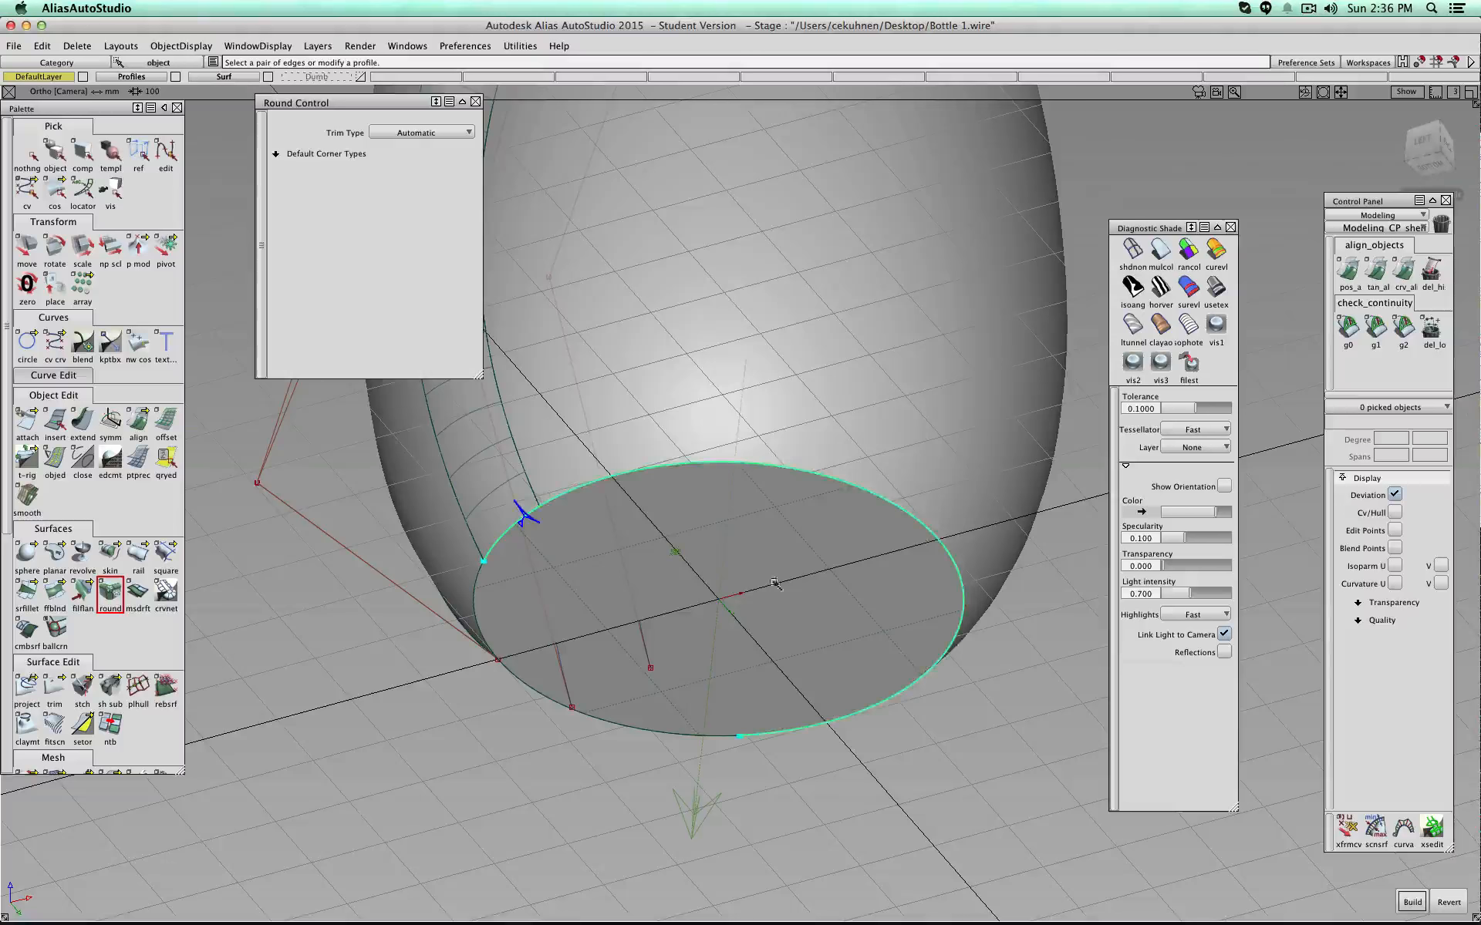
pyautogui.moveTo(697, 738); pyautogui.dragTo(632, 711)
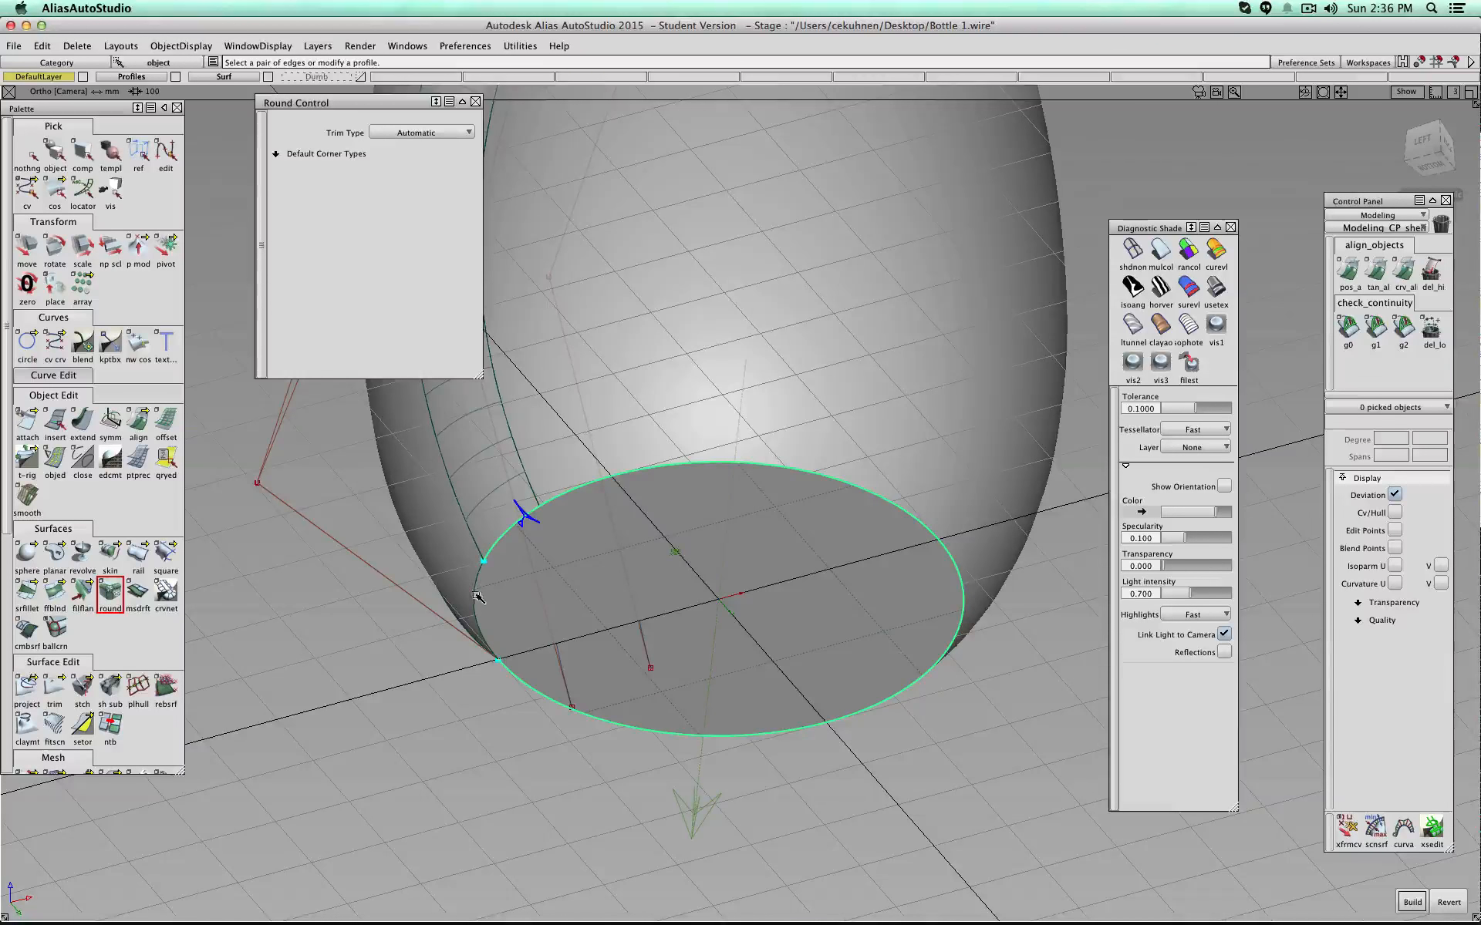
pyautogui.keyDown('alt'); pyautogui.keyDown('shift'); pyautogui.moveTo(886, 545); pyautogui.dragTo(610, 606); pyautogui.keyUp('shift'); pyautogui.keyUp('alt')
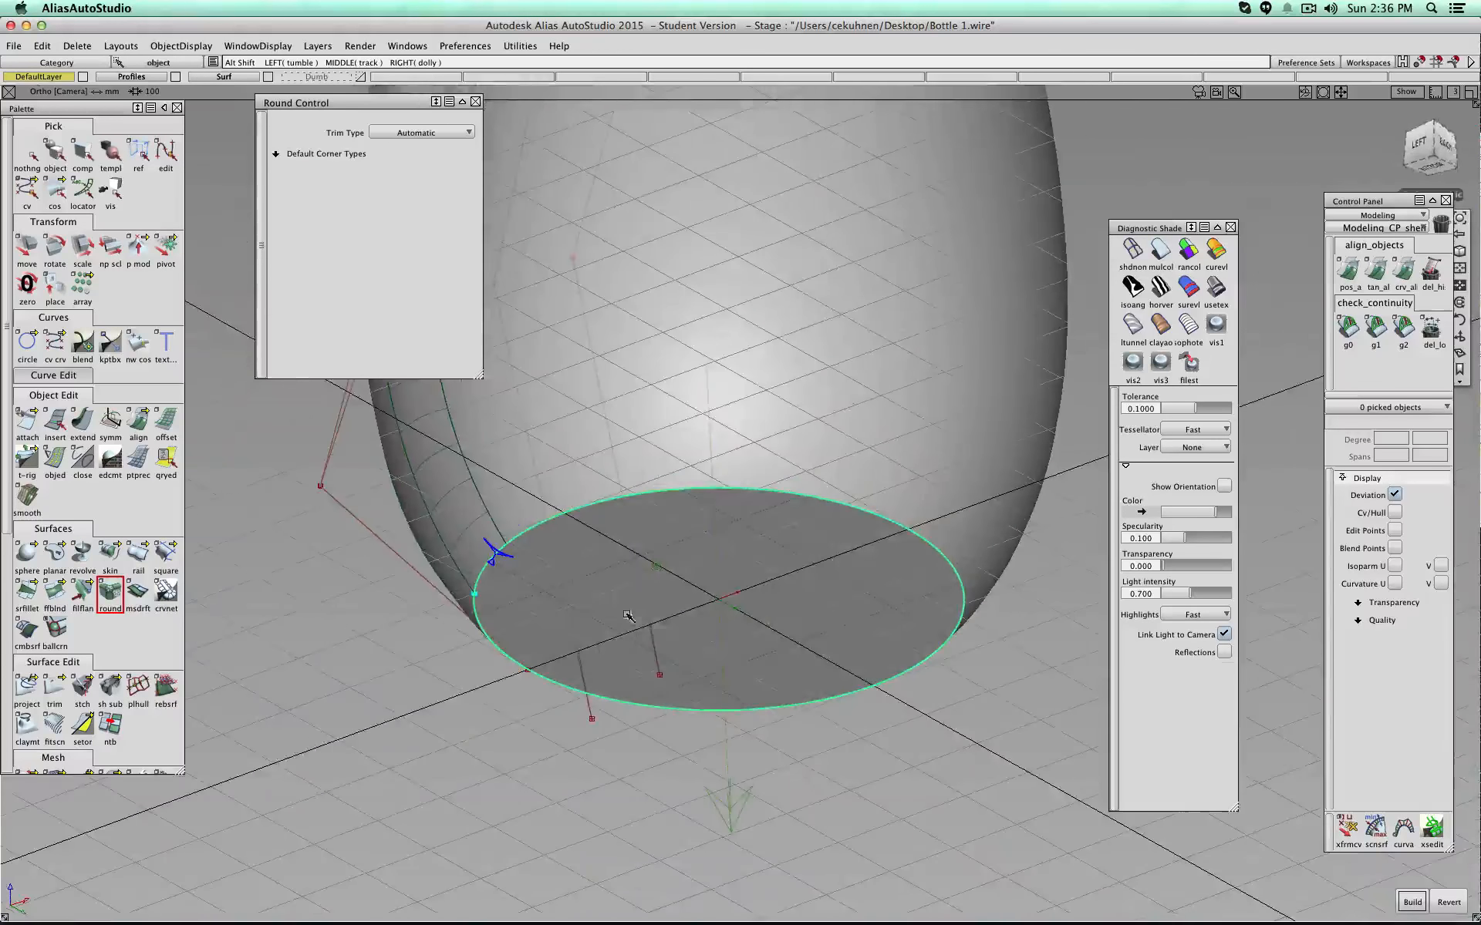
pyautogui.keyDown('alt'); pyautogui.keyDown('shift'); pyautogui.moveTo(833, 578); pyautogui.dragTo(820, 613); pyautogui.keyUp('shift'); pyautogui.keyUp('alt')
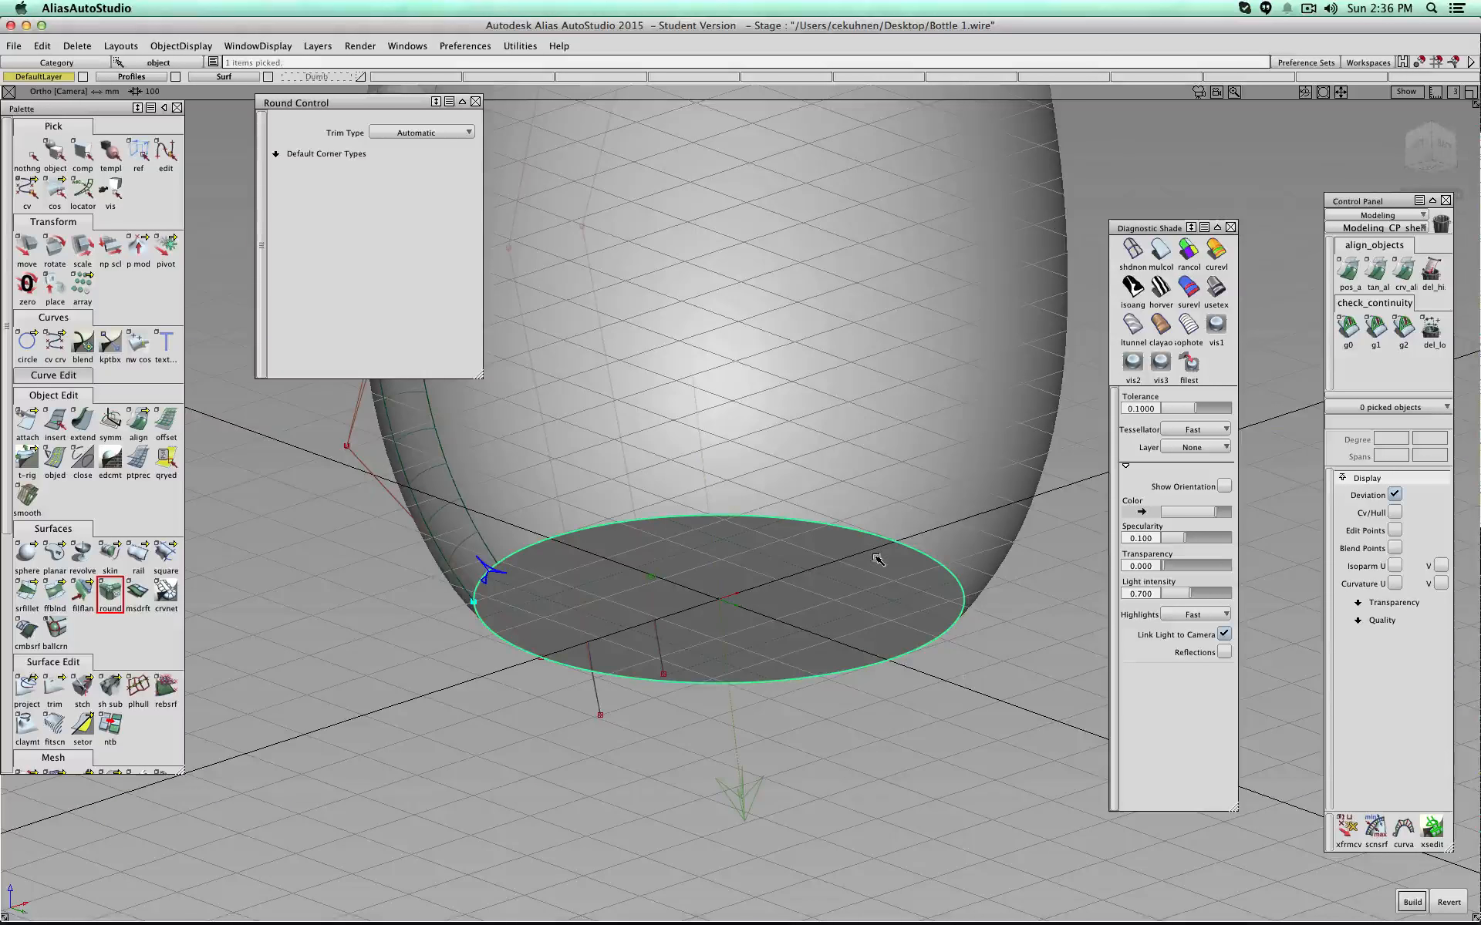
# Step: Try to build the round around the bottle's base edge, and revert it
pyautogui.click(1413, 902)
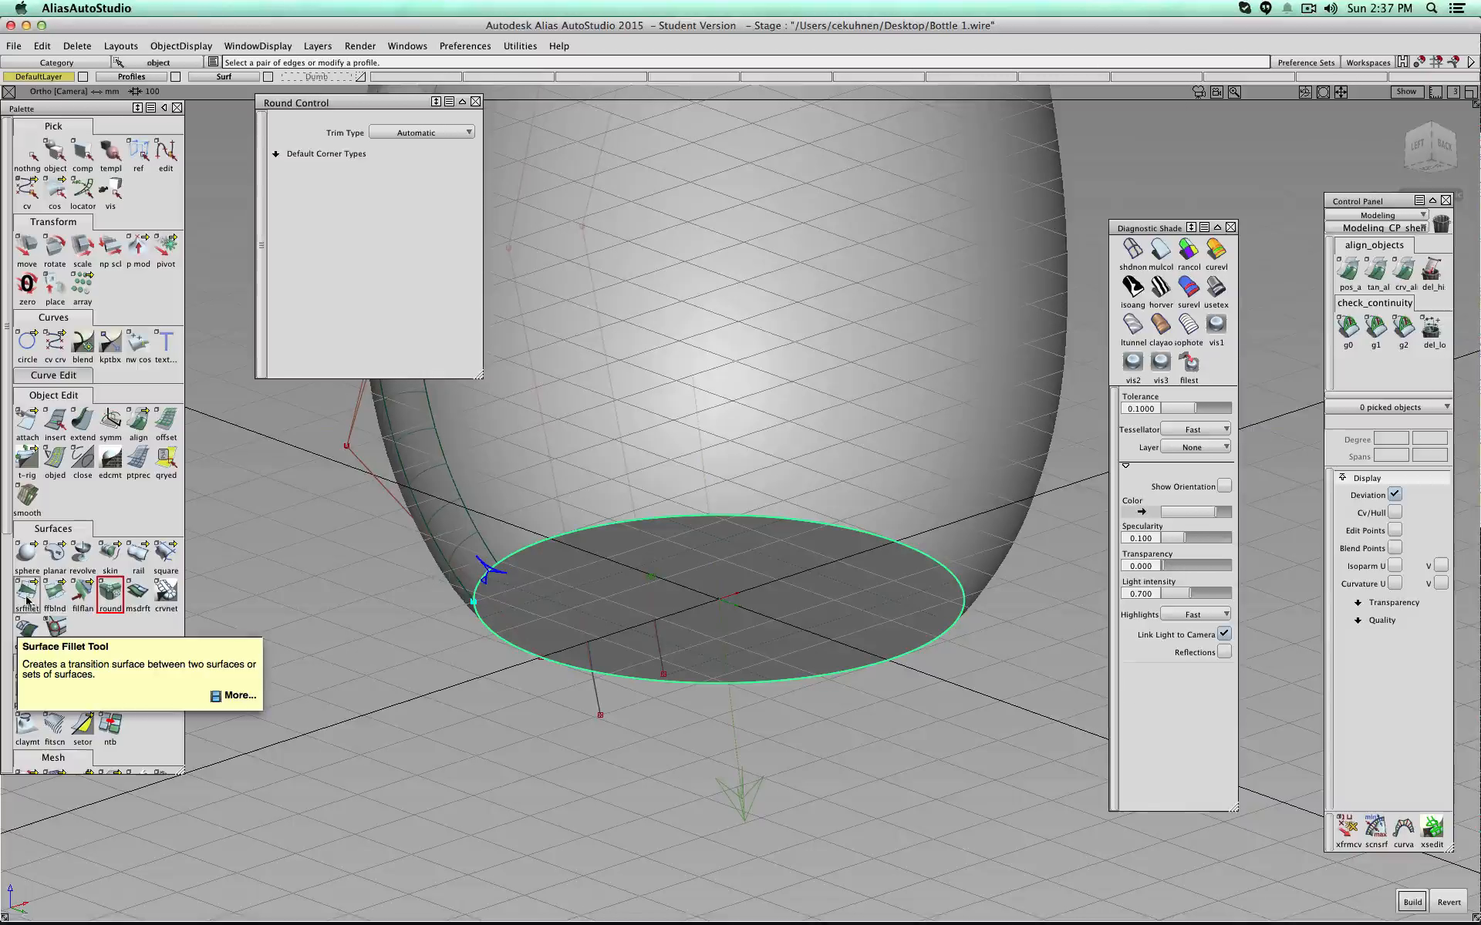
pyautogui.click(1414, 902)
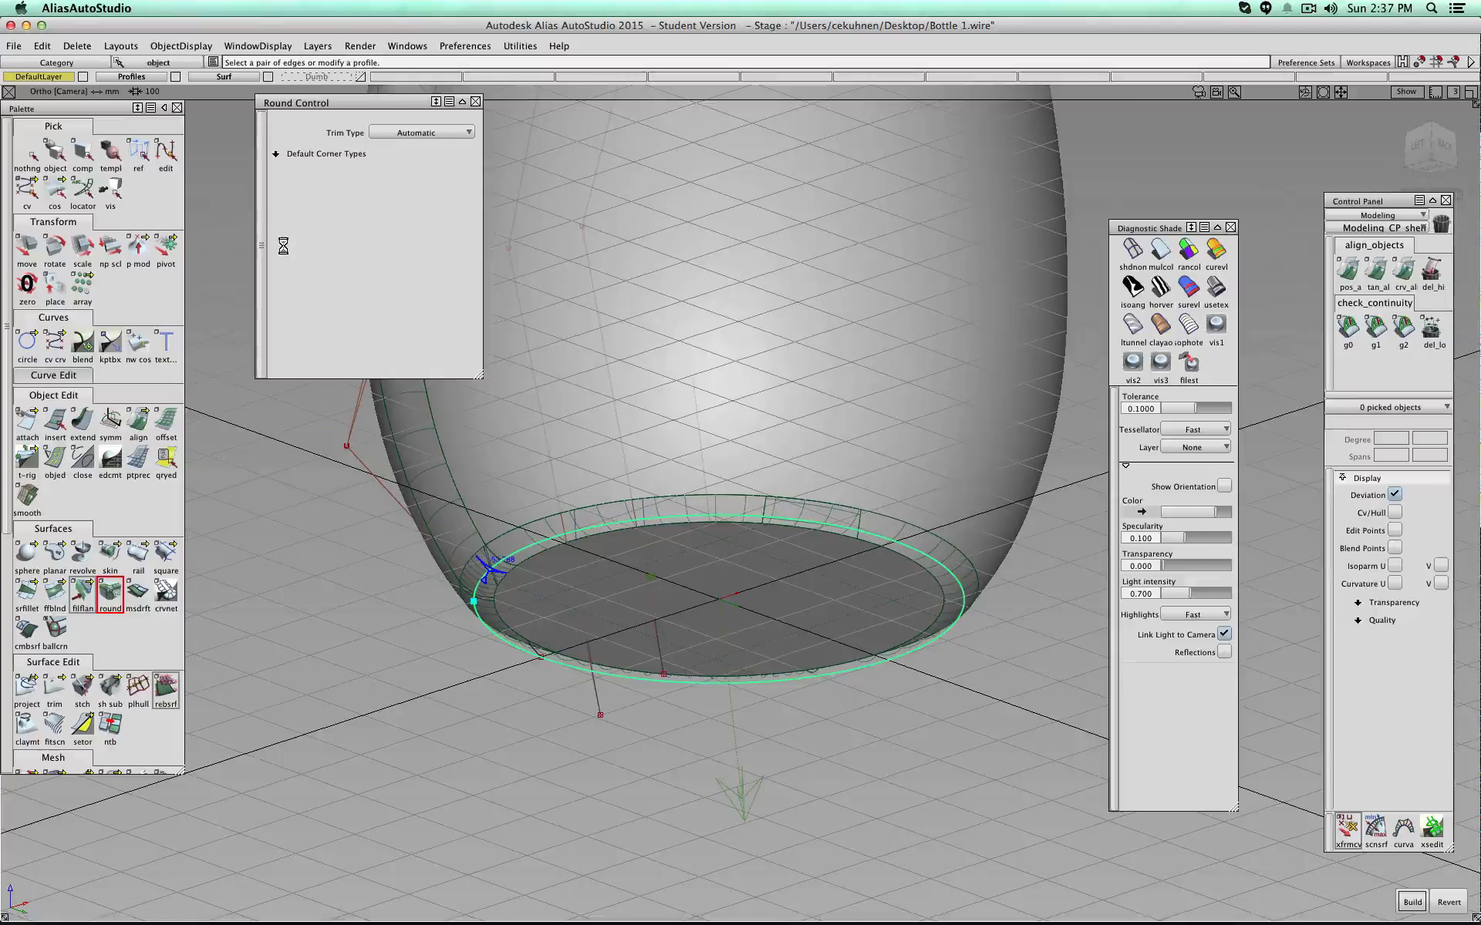
pyautogui.keyDown('alt'); pyautogui.keyDown('shift'); pyautogui.moveTo(319, 517); pyautogui.dragTo(664, 363); pyautogui.keyUp('shift'); pyautogui.keyUp('alt')
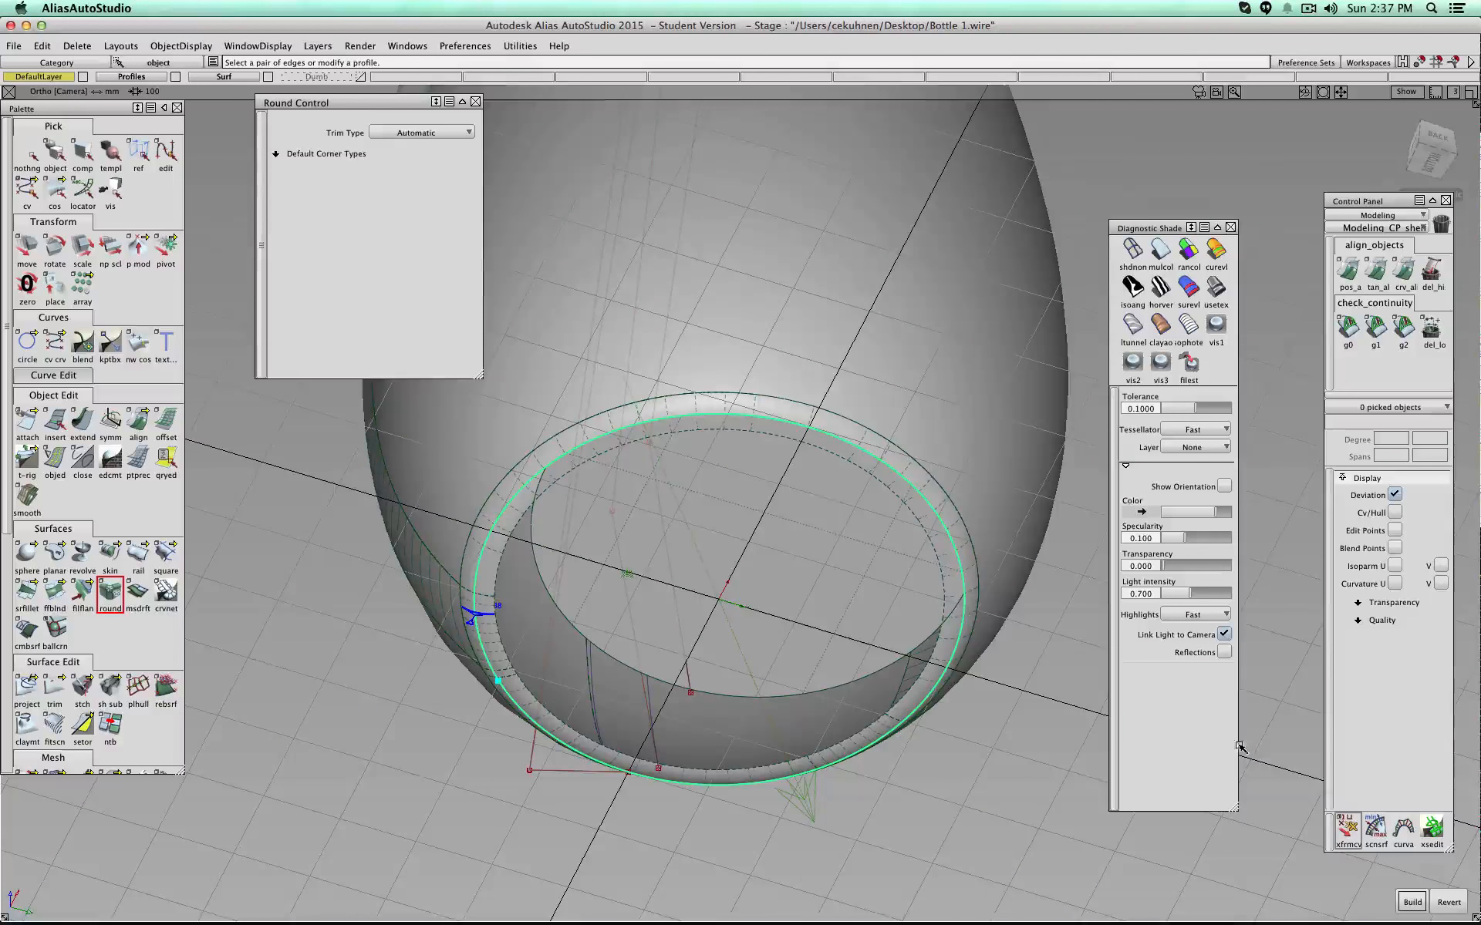
pyautogui.click(1447, 902)
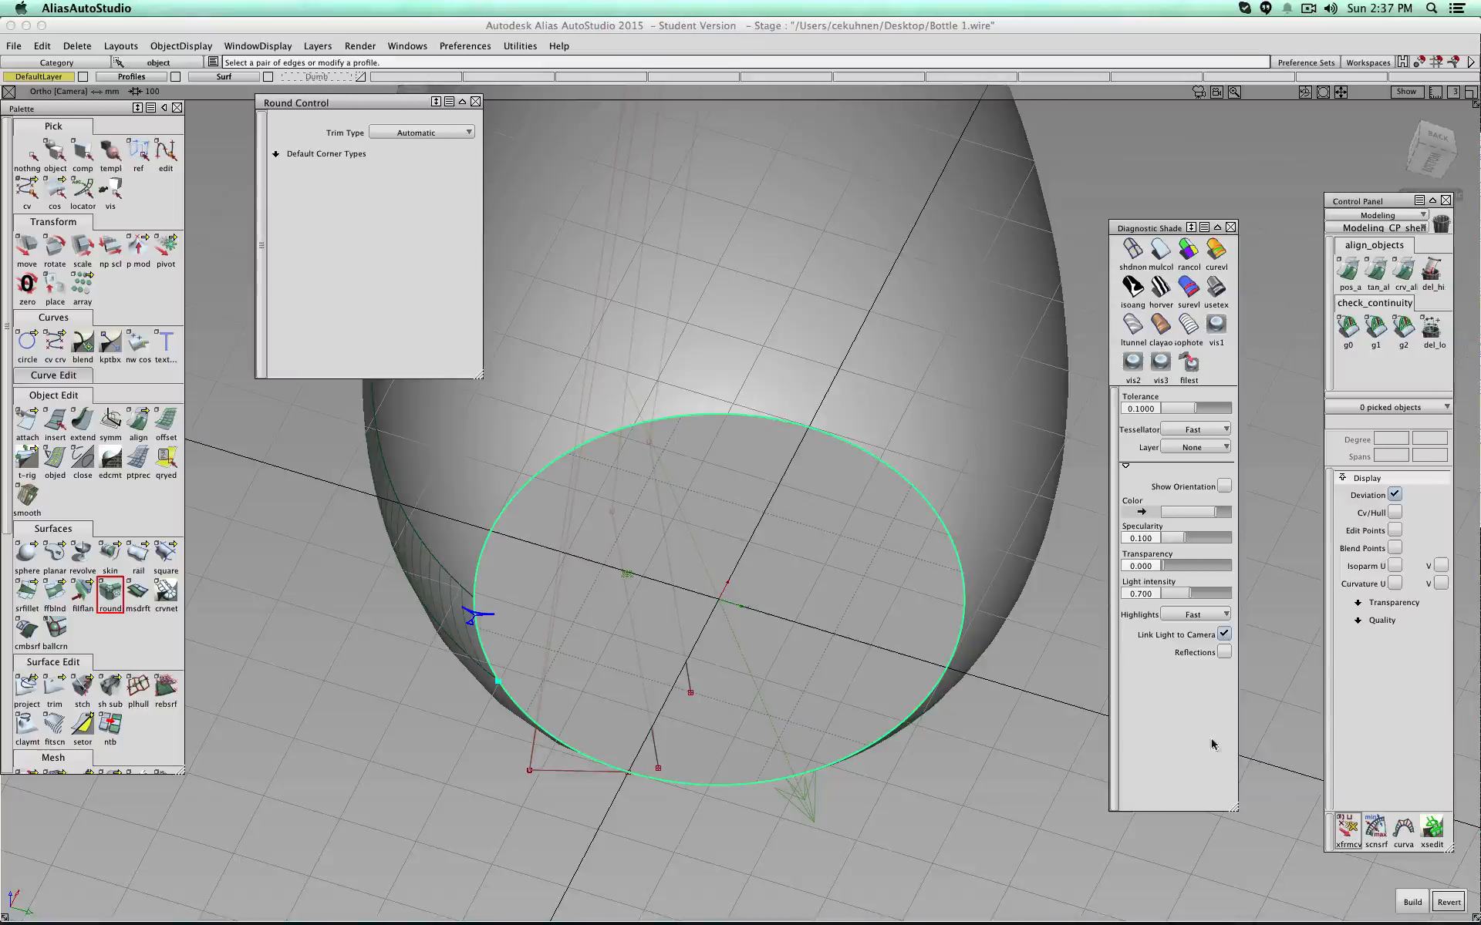
pyautogui.click(1412, 902)
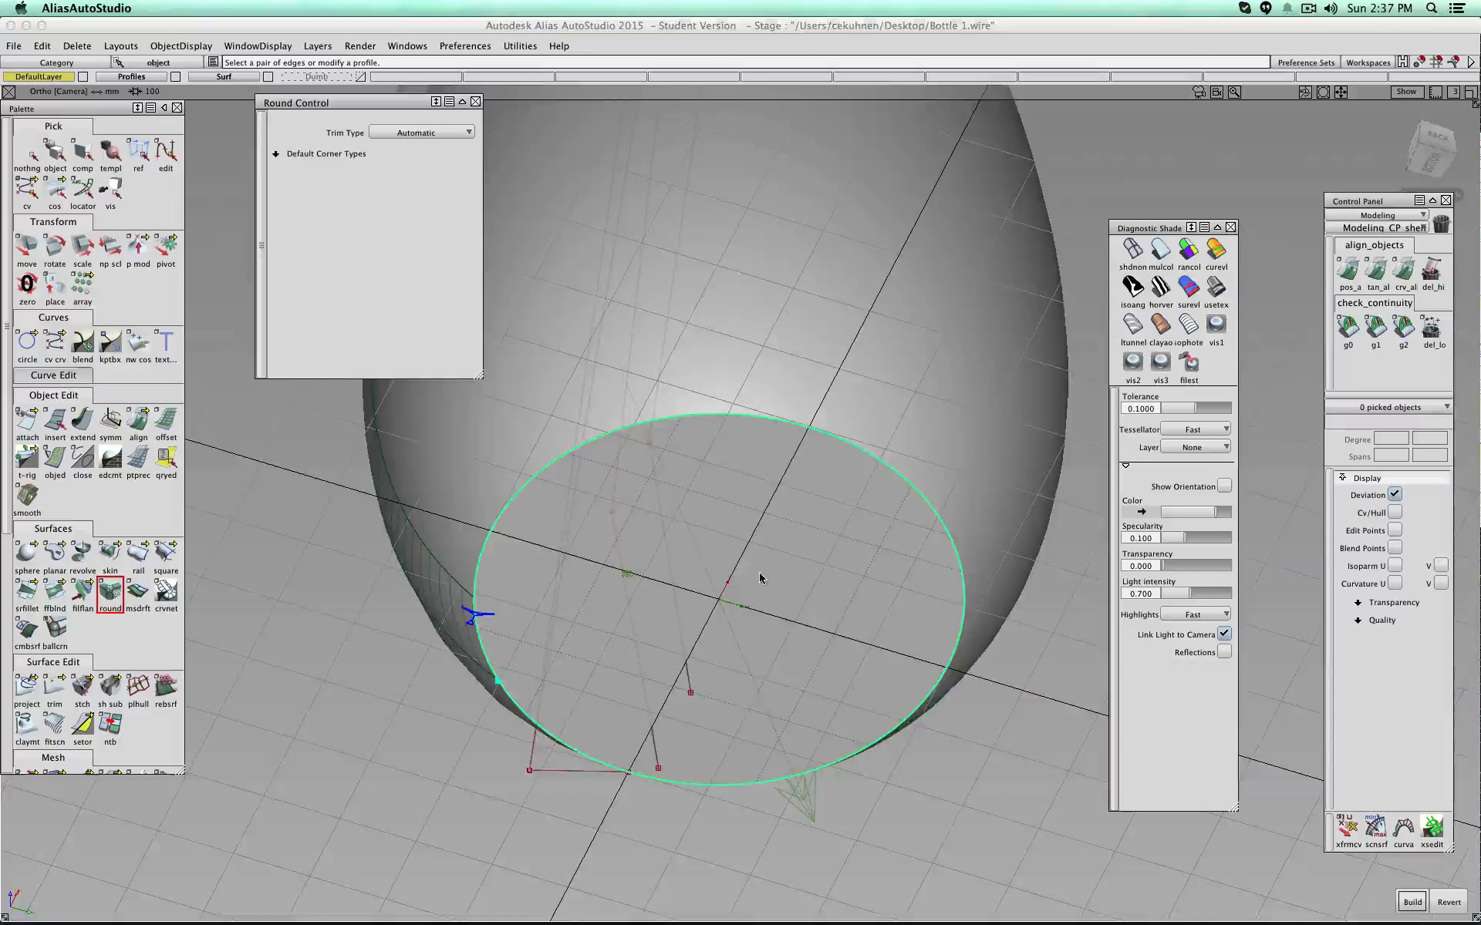
pyautogui.keyDown('alt'); pyautogui.keyDown('shift'); pyautogui.moveTo(760, 578); pyautogui.dragTo(694, 679); pyautogui.keyUp('shift'); pyautogui.keyUp('alt')
# Step: Restart the Round from a cleared selection, pick every edge segment around the bottle's base and build the round
pyautogui.click(27, 156)
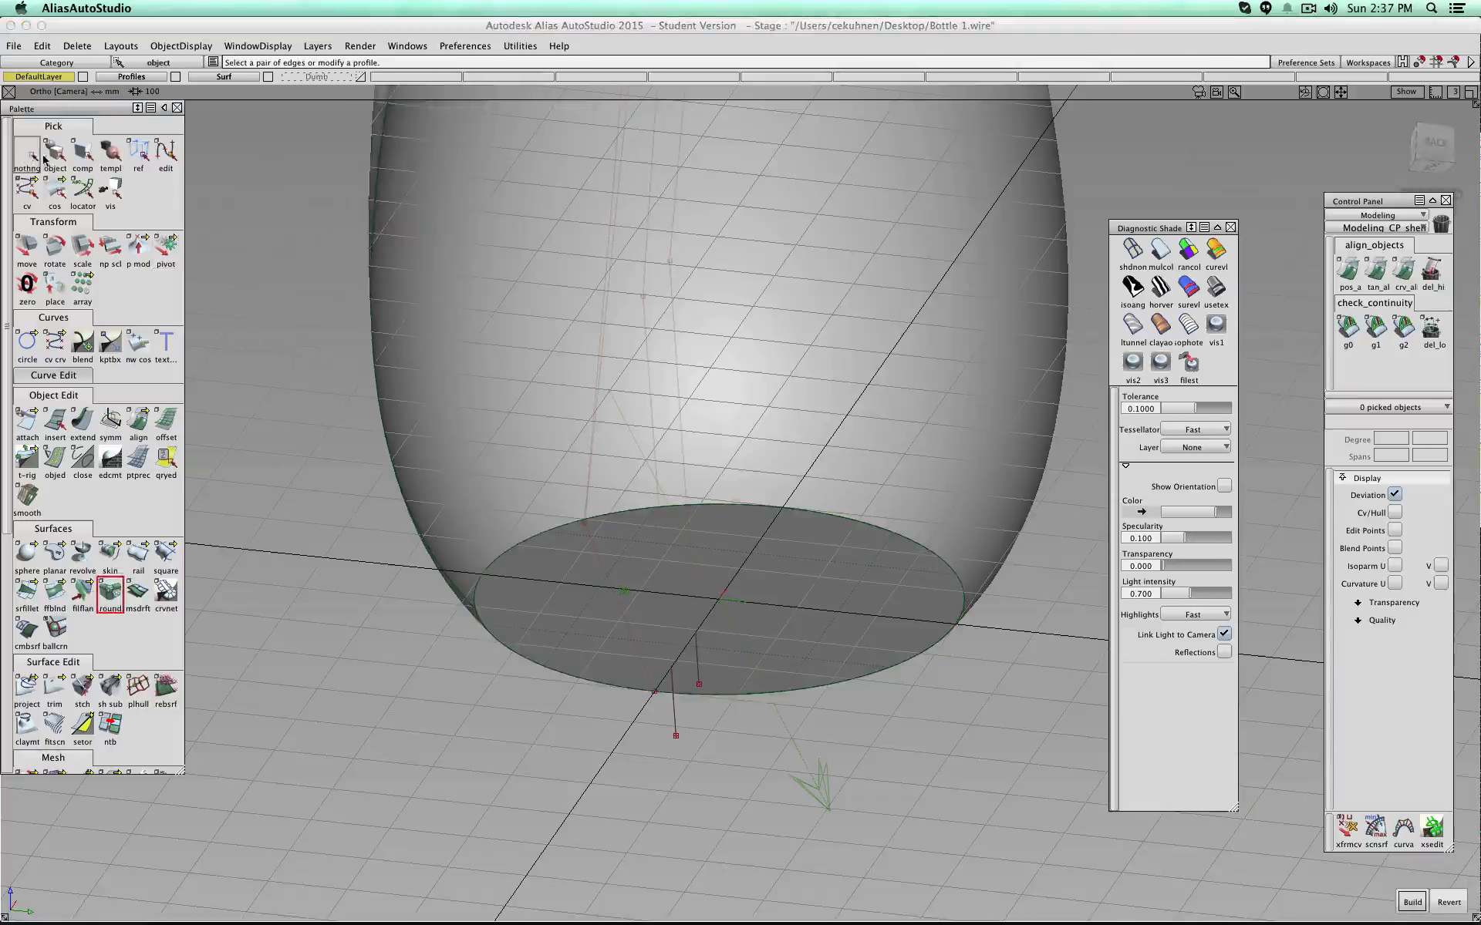
pyautogui.click(110, 592)
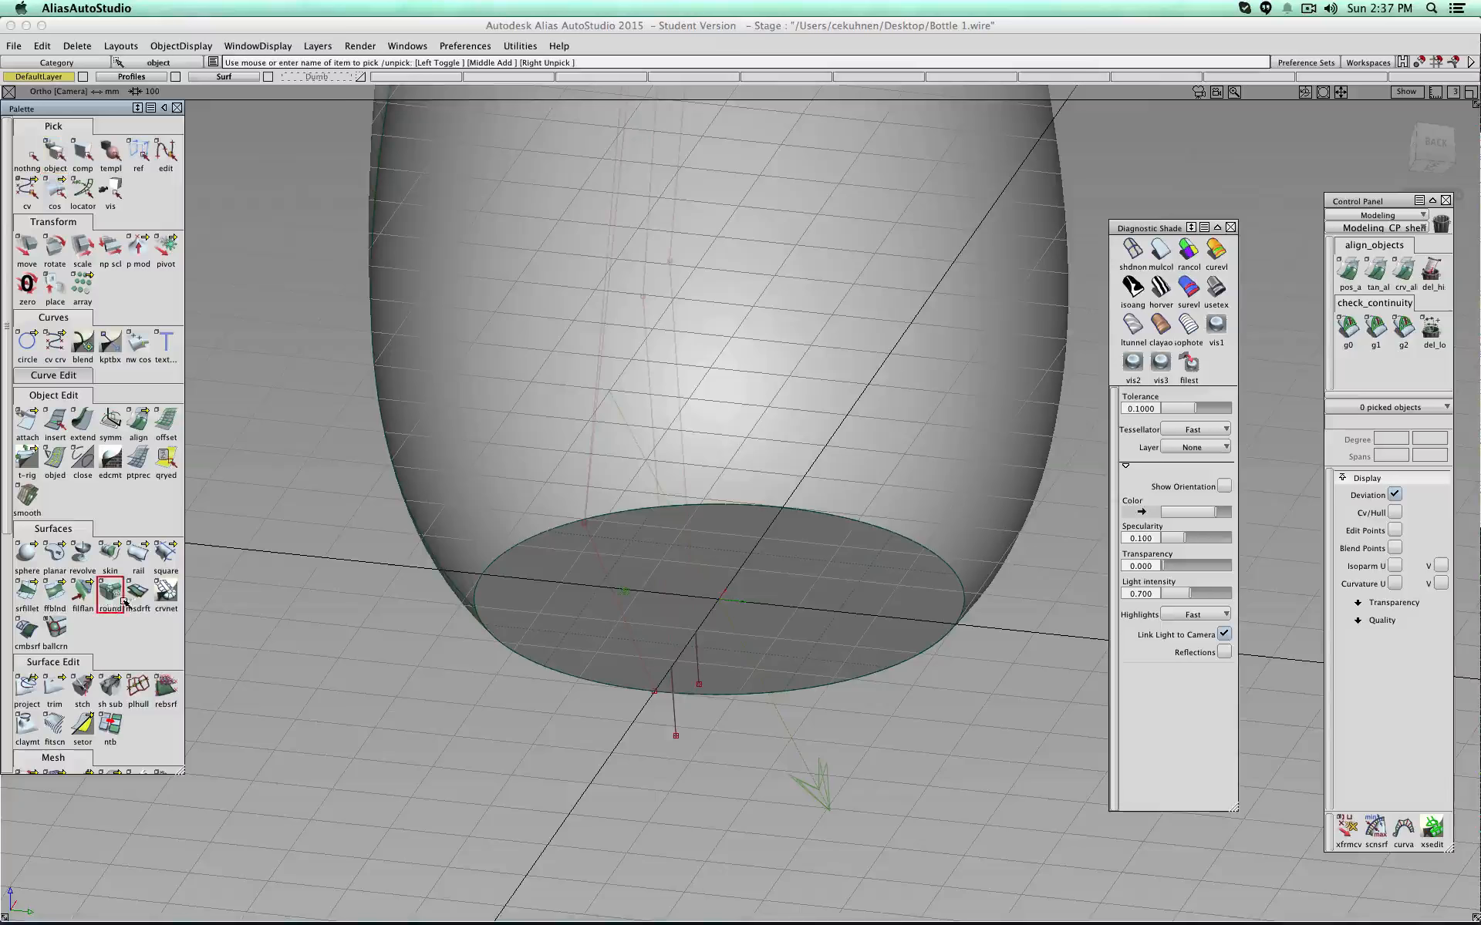
pyautogui.click(481, 592)
pyautogui.keyDown('alt'); pyautogui.keyDown('shift'); pyautogui.moveTo(562, 661); pyautogui.dragTo(750, 643); pyautogui.keyUp('shift'); pyautogui.keyUp('alt')
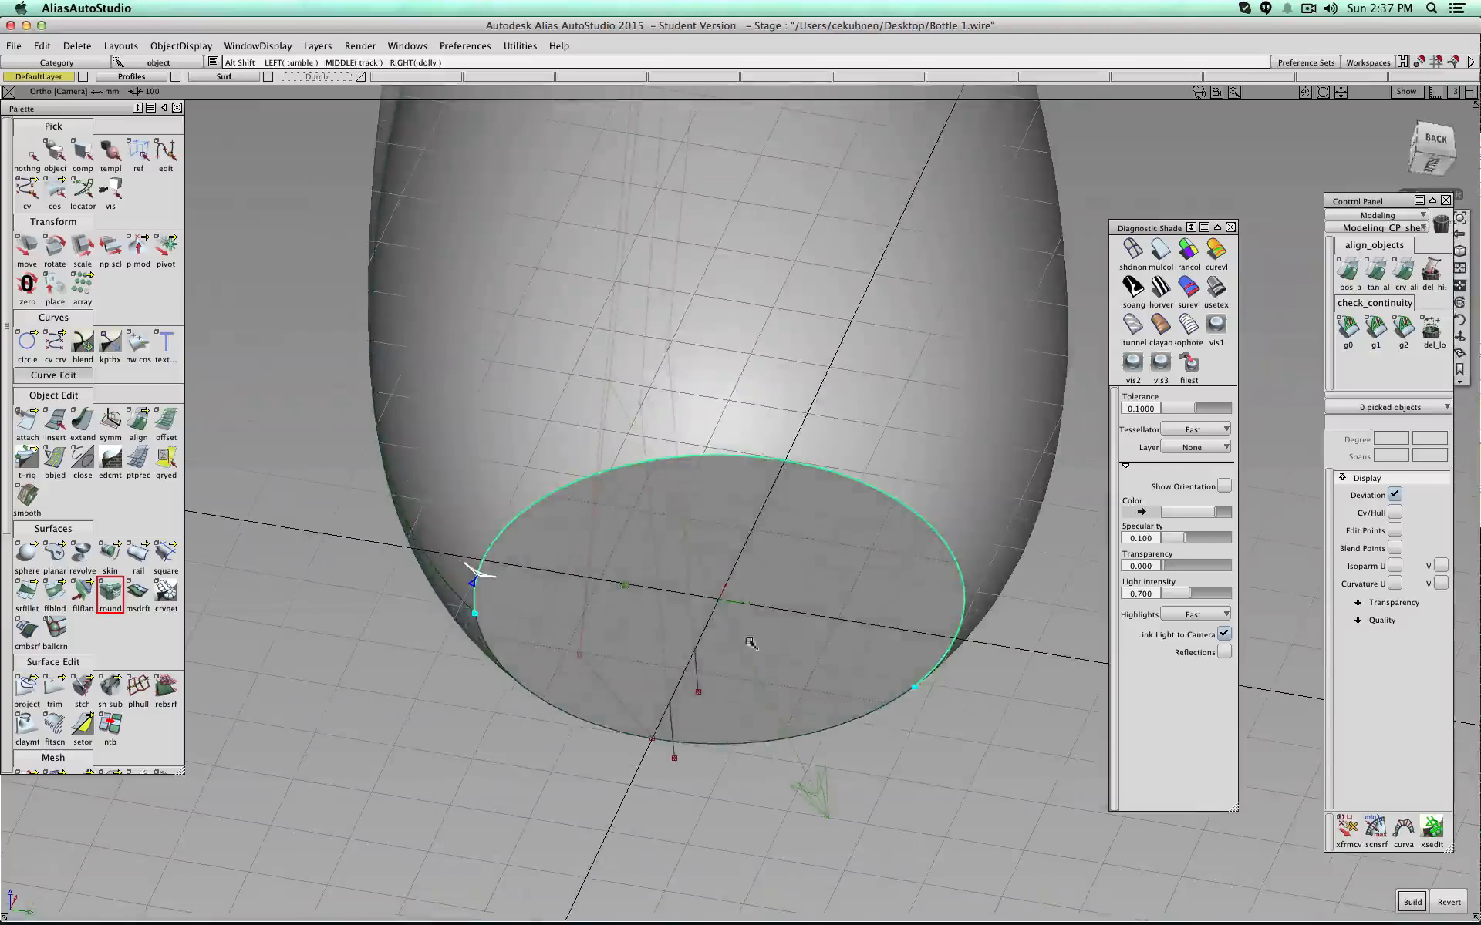
pyautogui.click(895, 701)
pyautogui.click(806, 734)
pyautogui.click(600, 729)
pyautogui.click(487, 646)
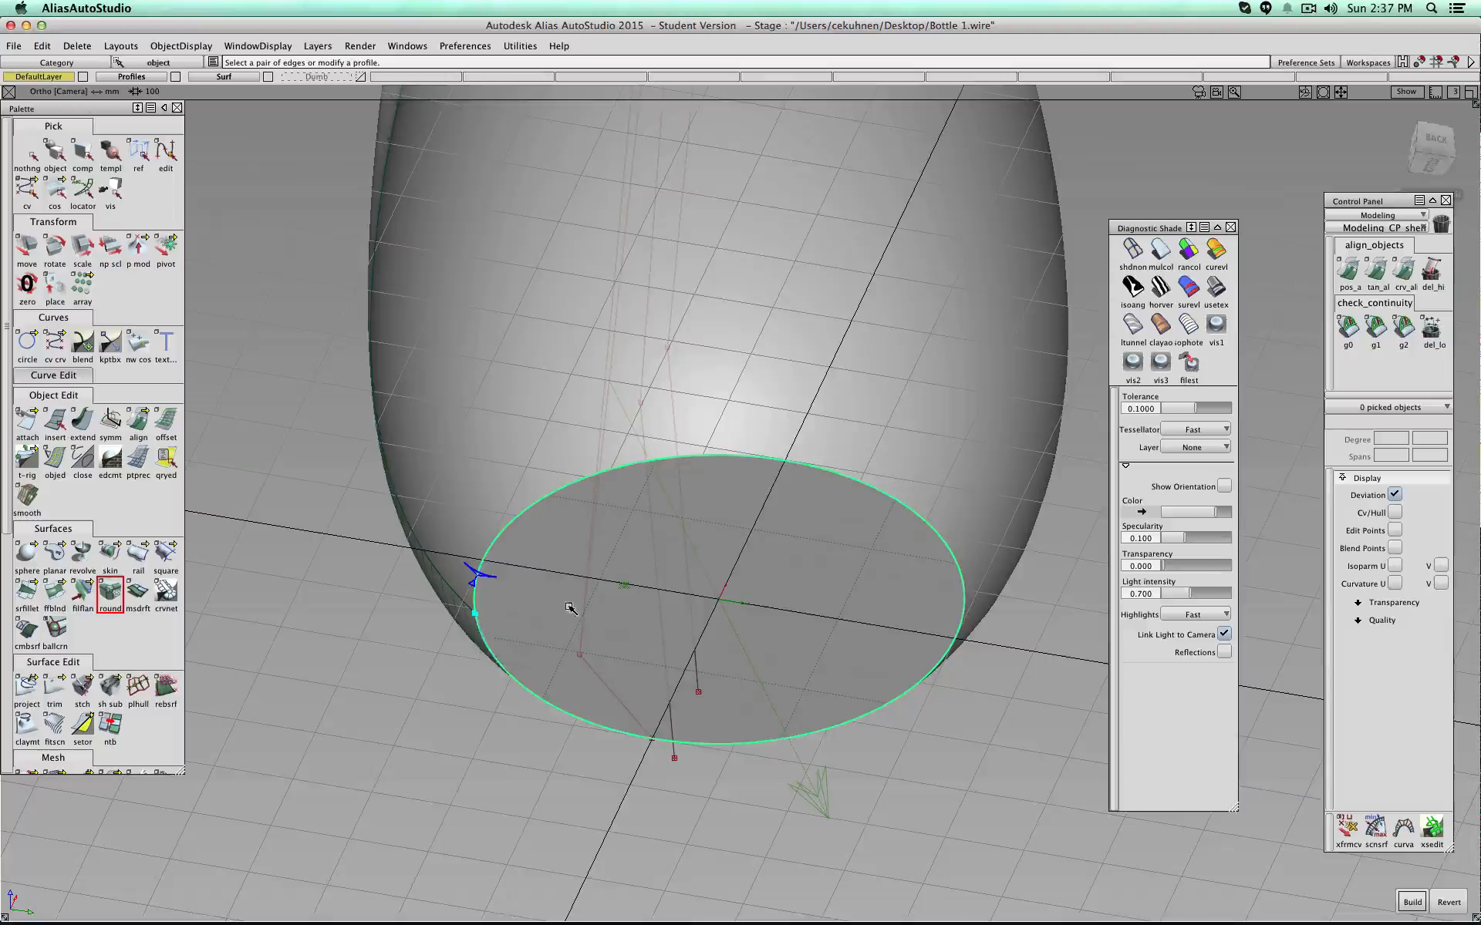
pyautogui.keyDown('alt'); pyautogui.keyDown('shift'); pyautogui.moveTo(869, 623); pyautogui.dragTo(693, 482); pyautogui.keyUp('shift'); pyautogui.keyUp('alt')
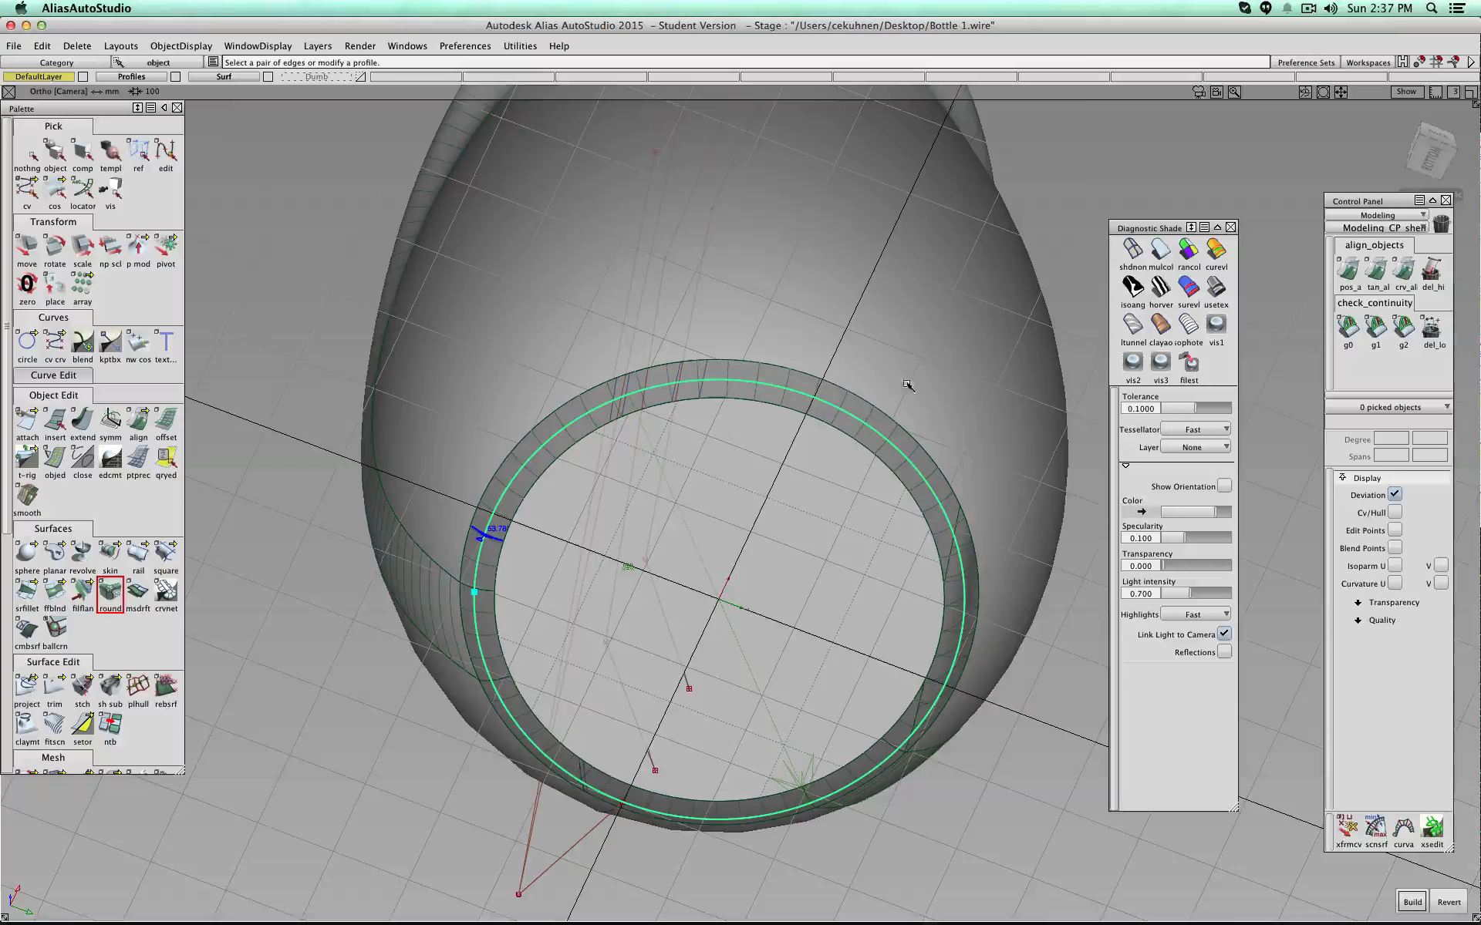
pyautogui.click(55, 154)
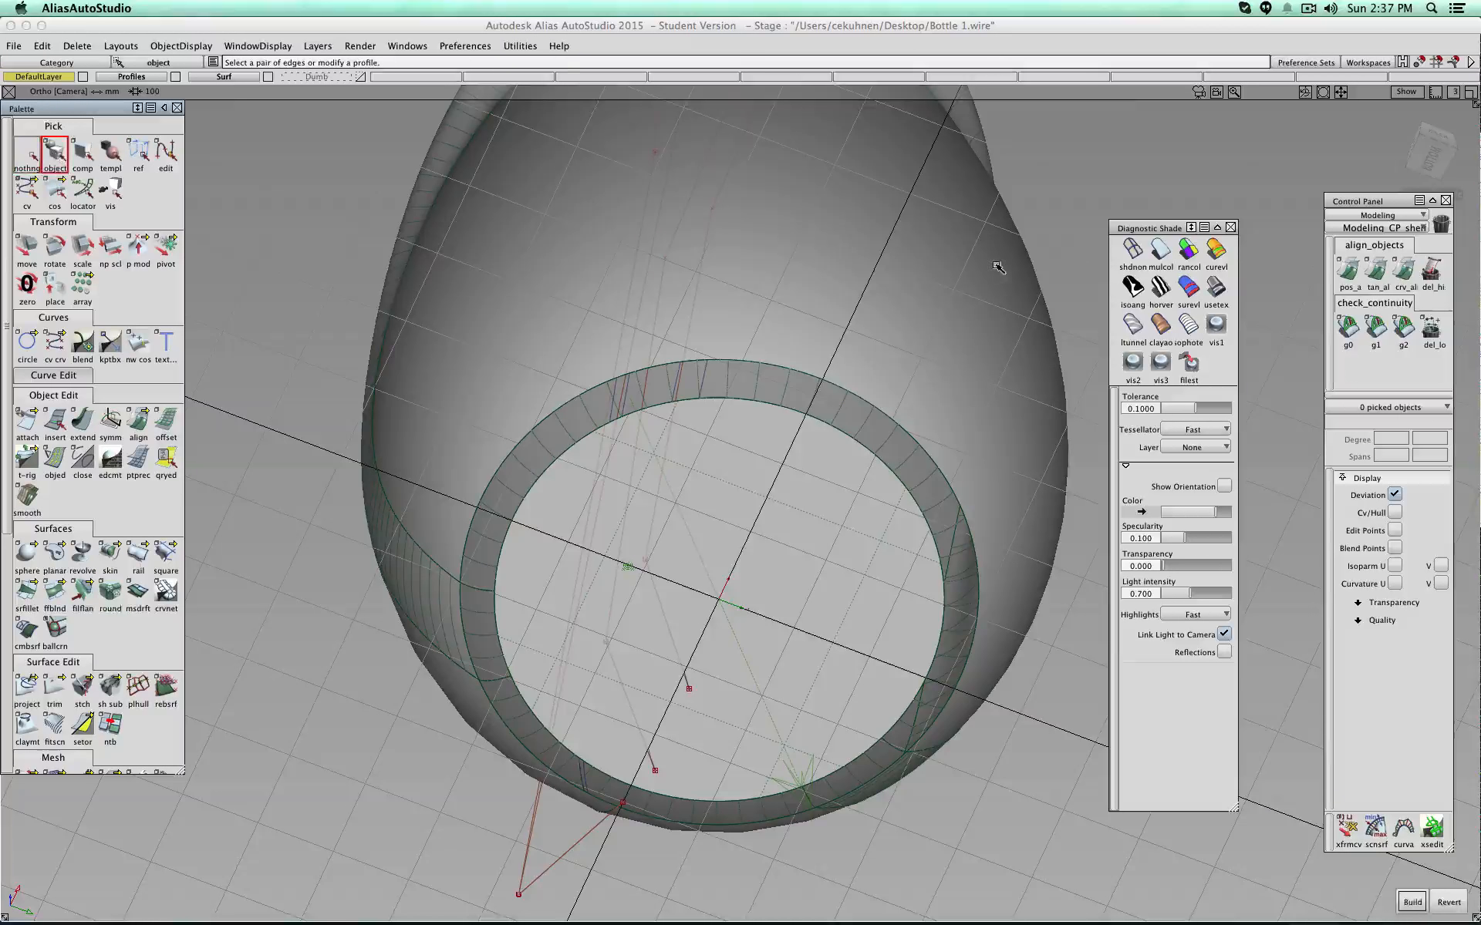
# Step: Inspect the rounded base's surface flow with horizontal/vertical stripe shading, and restore the multi-color shading
pyautogui.keyDown('alt'); pyautogui.keyDown('shift'); pyautogui.moveTo(962, 398); pyautogui.dragTo(746, 372); pyautogui.keyUp('shift'); pyautogui.keyUp('alt')
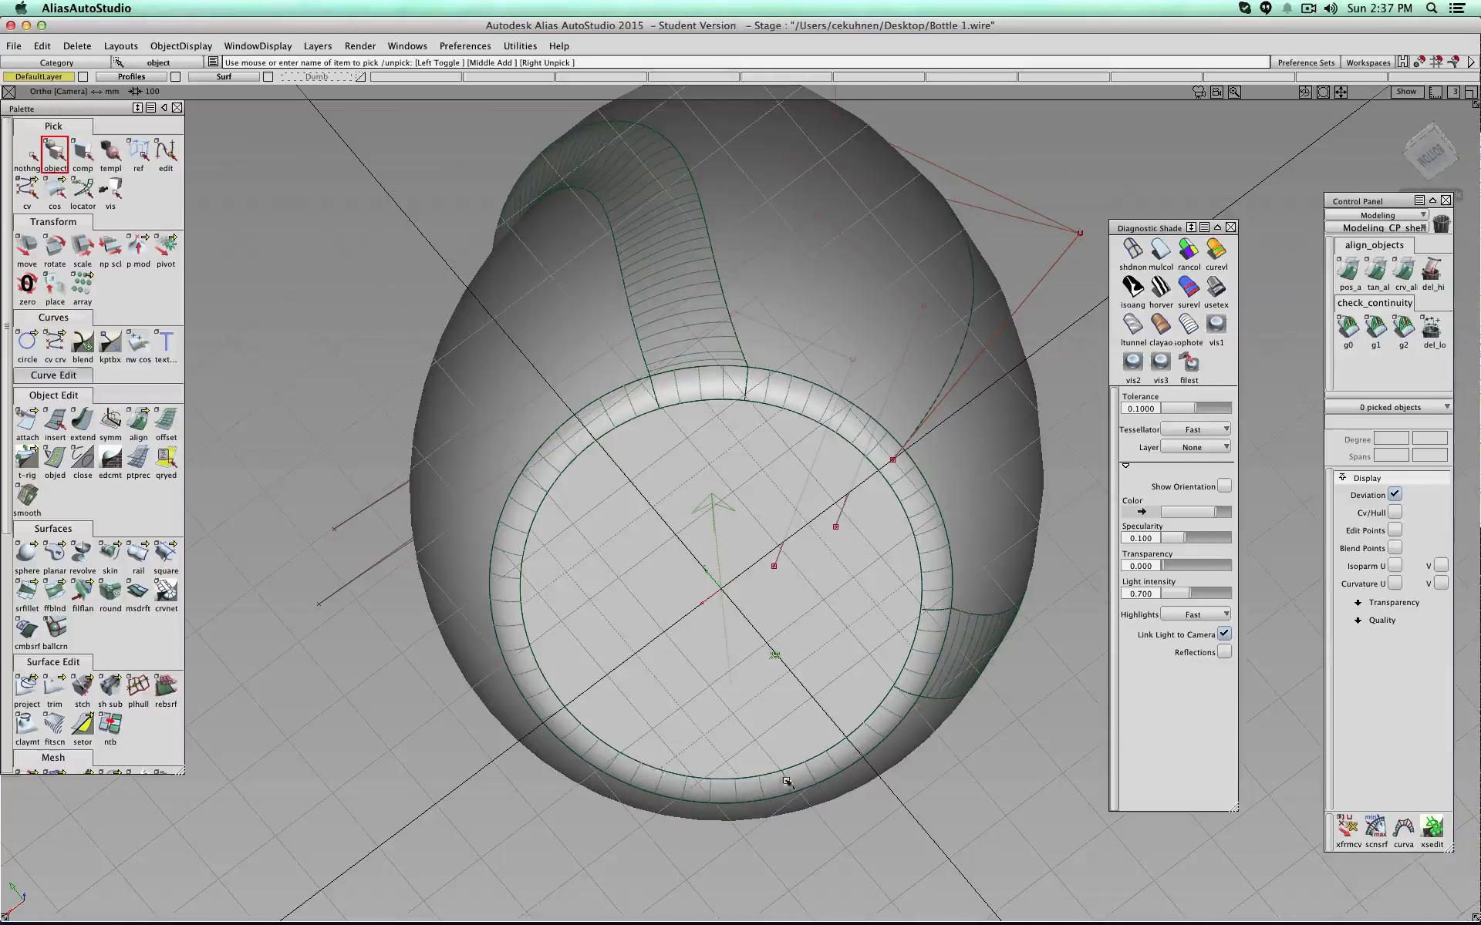
pyautogui.keyDown('alt'); pyautogui.keyDown('shift'); pyautogui.moveTo(510, 454); pyautogui.dragTo(556, 332); pyautogui.keyUp('shift'); pyautogui.keyUp('alt')
pyautogui.click(1161, 288)
pyautogui.keyDown('alt'); pyautogui.keyDown('shift'); pyautogui.moveTo(685, 513); pyautogui.dragTo(679, 509); pyautogui.keyUp('shift'); pyautogui.keyUp('alt')
pyautogui.keyDown('alt'); pyautogui.keyDown('shift'); pyautogui.moveTo(679, 509); pyautogui.dragTo(556, 546, button='right'); pyautogui.keyUp('shift'); pyautogui.keyUp('alt')
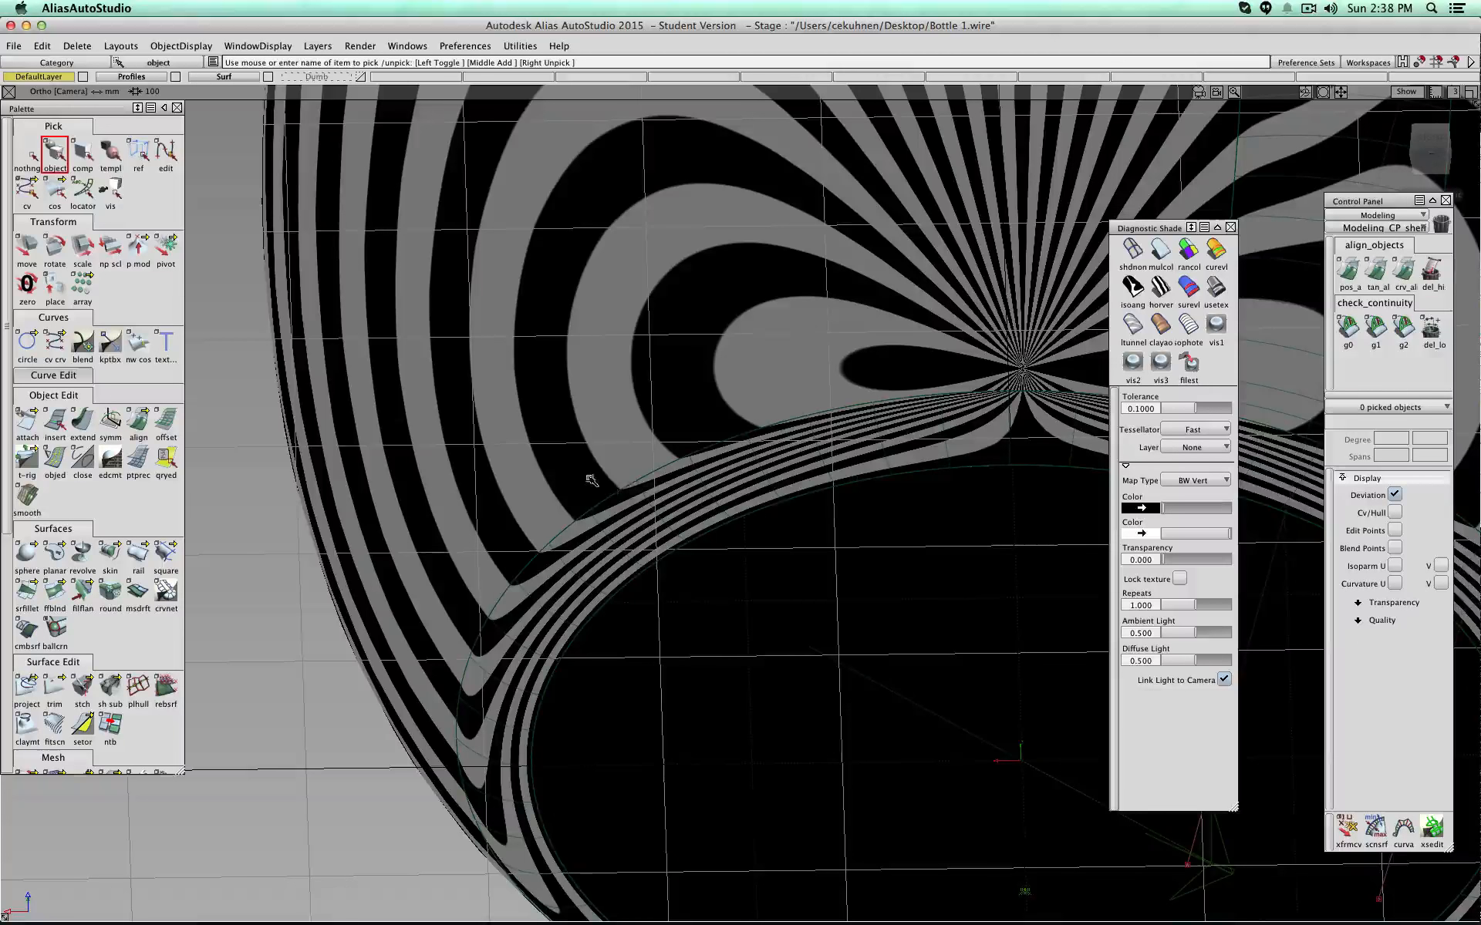
pyautogui.keyDown('alt'); pyautogui.keyDown('shift'); pyautogui.moveTo(683, 477); pyautogui.dragTo(489, 703); pyautogui.keyUp('shift'); pyautogui.keyUp('alt')
pyautogui.keyDown('alt'); pyautogui.keyDown('shift'); pyautogui.moveTo(491, 675); pyautogui.dragTo(216, 378); pyautogui.keyUp('shift'); pyautogui.keyUp('alt')
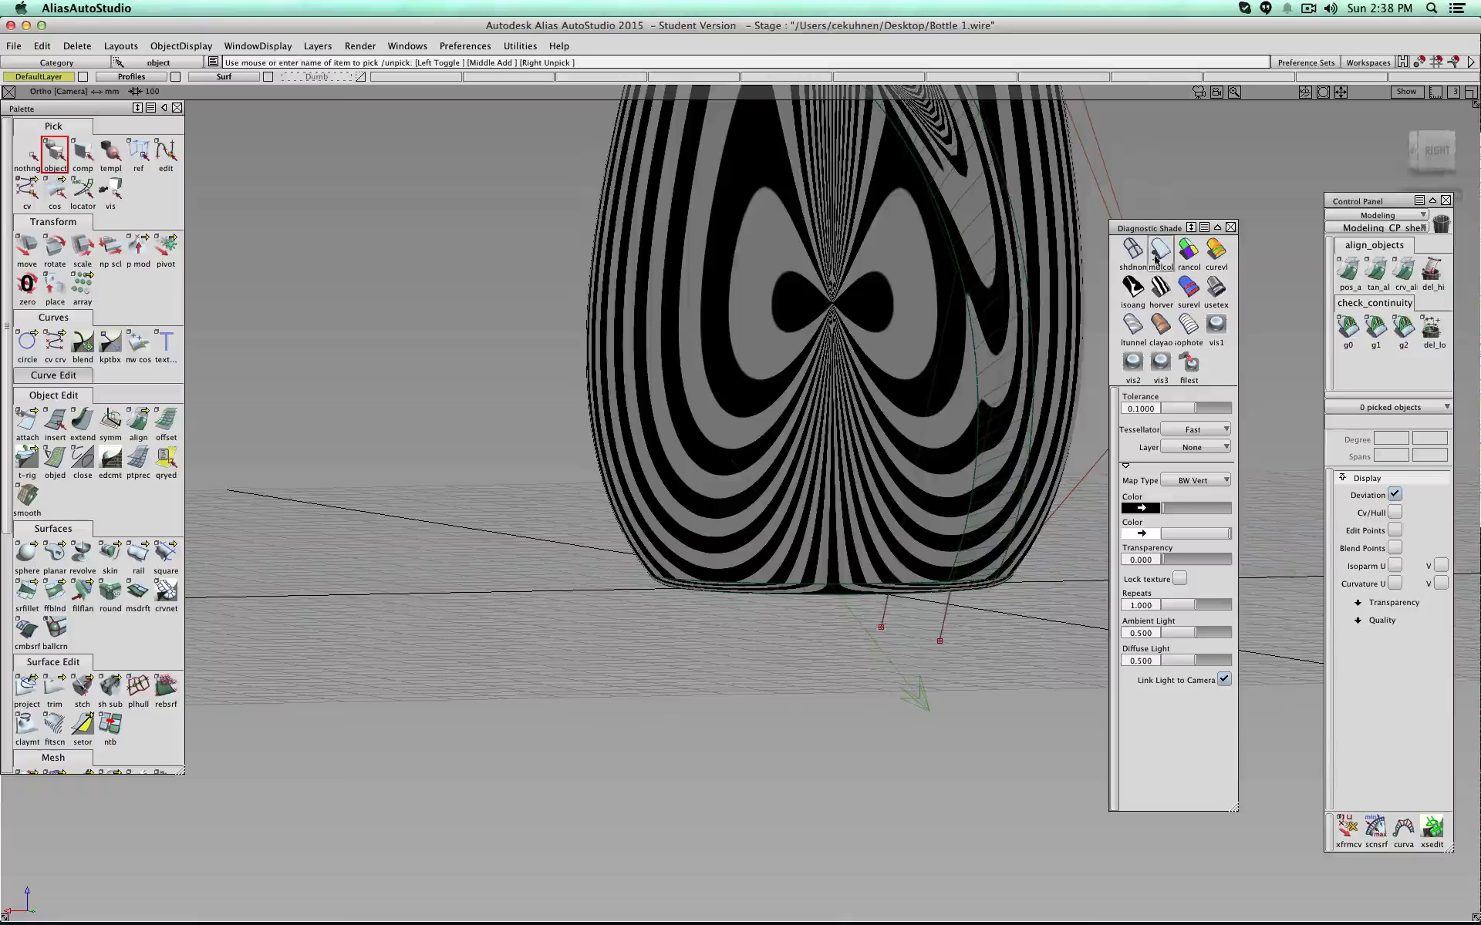
pyautogui.click(1154, 260)
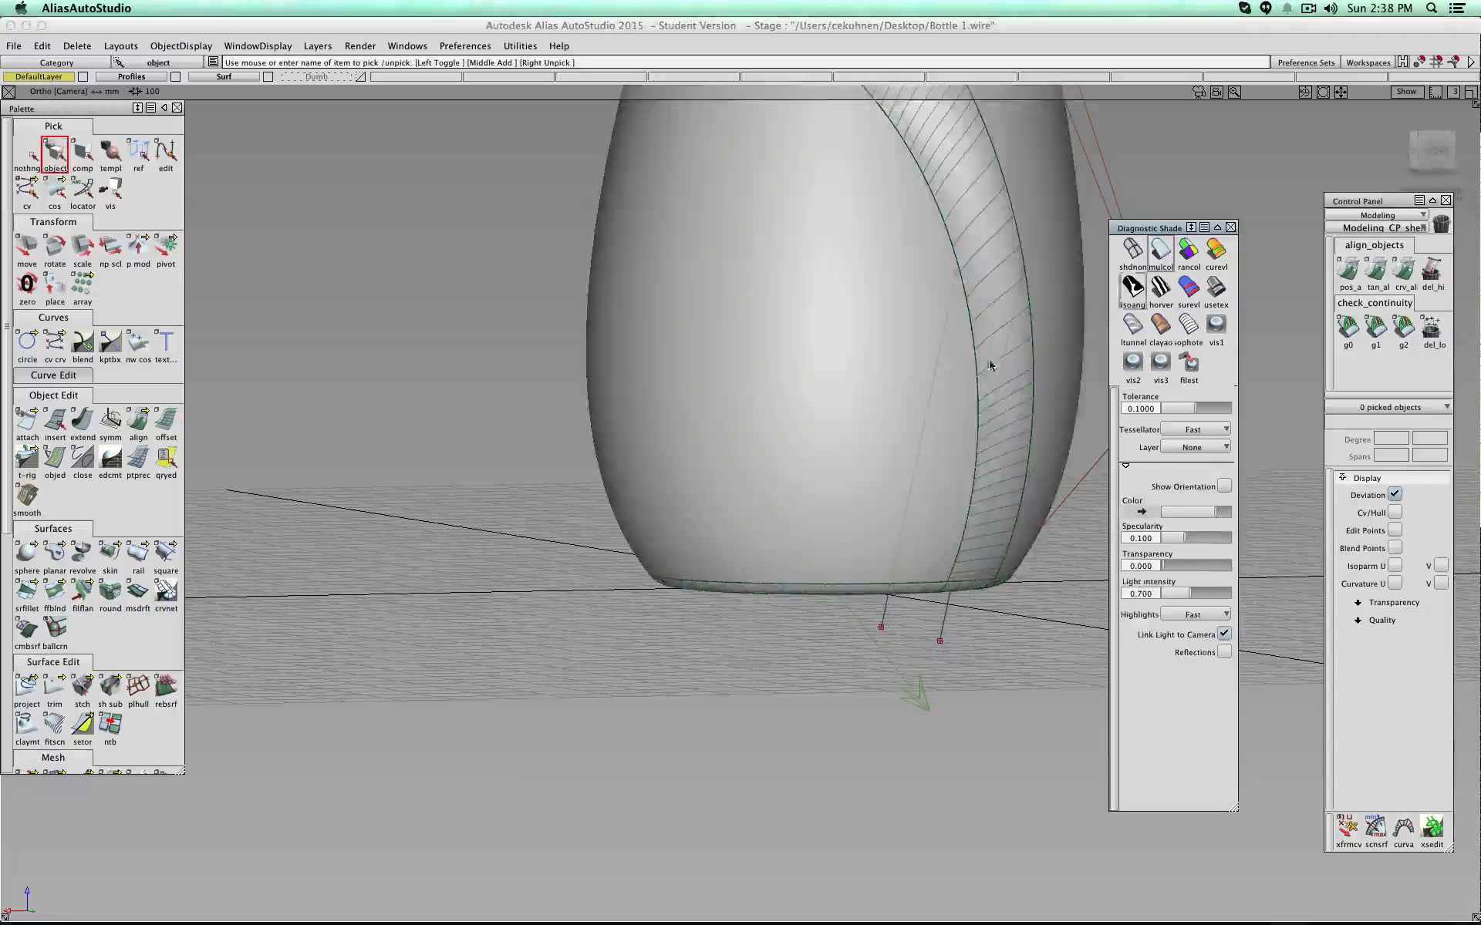
# Step: Switch to the left view and apply multi-color shading to the bottle together with its cap
pyautogui.click(1432, 151)
pyautogui.keyDown('alt'); pyautogui.keyDown('shift'); pyautogui.moveTo(540, 357); pyautogui.dragTo(721, 376); pyautogui.keyUp('shift'); pyautogui.keyUp('alt')
pyautogui.keyDown('alt'); pyautogui.keyDown('shift'); pyautogui.moveTo(598, 377); pyautogui.dragTo(810, 362); pyautogui.keyUp('shift'); pyautogui.keyUp('alt')
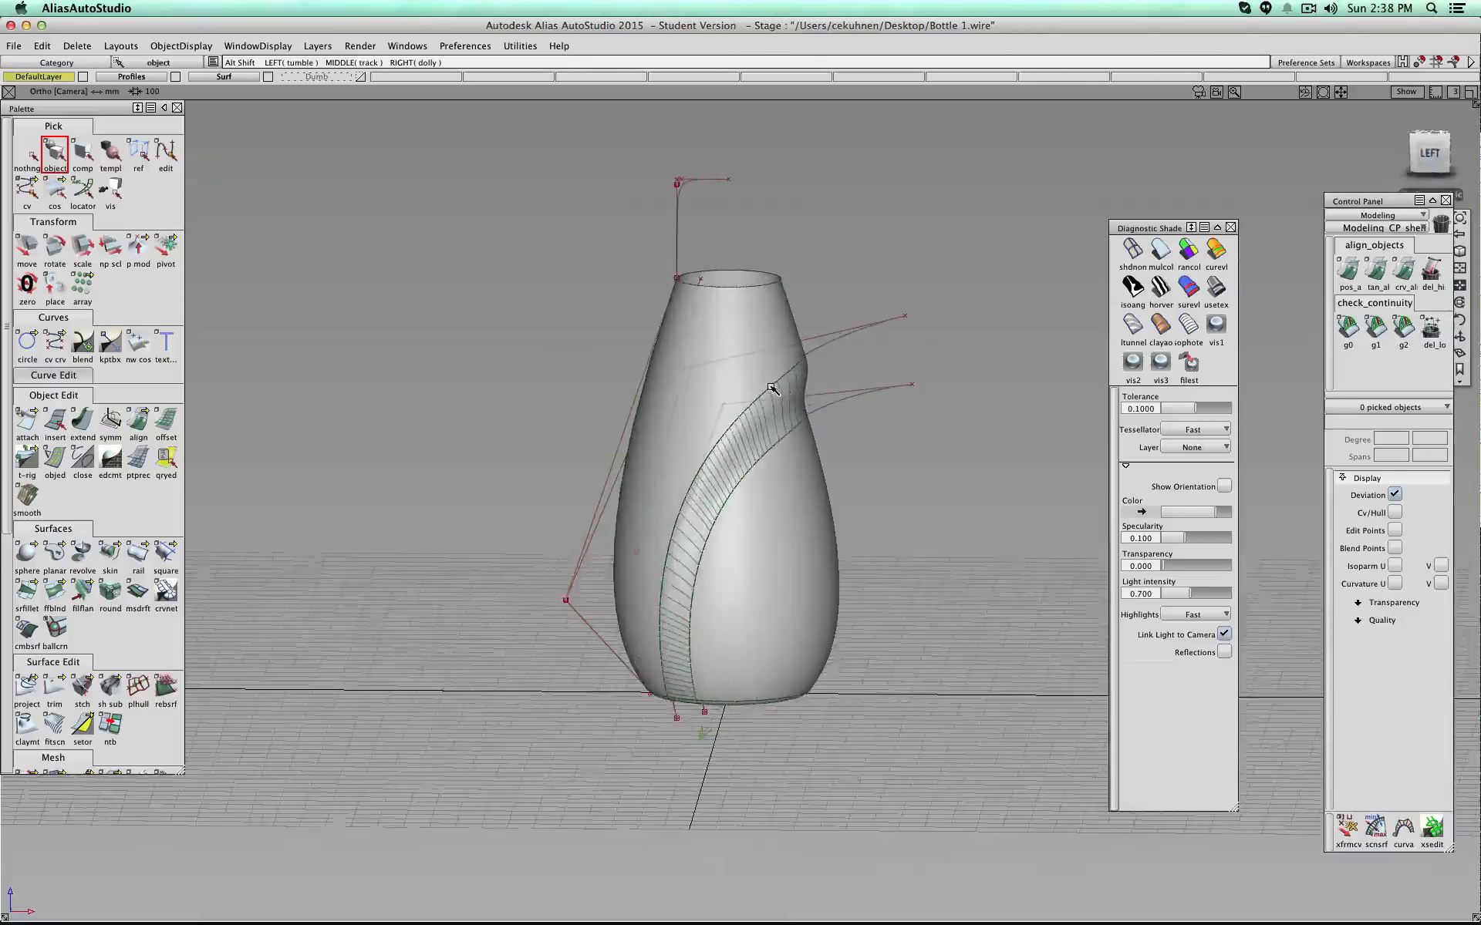
pyautogui.click(1430, 153)
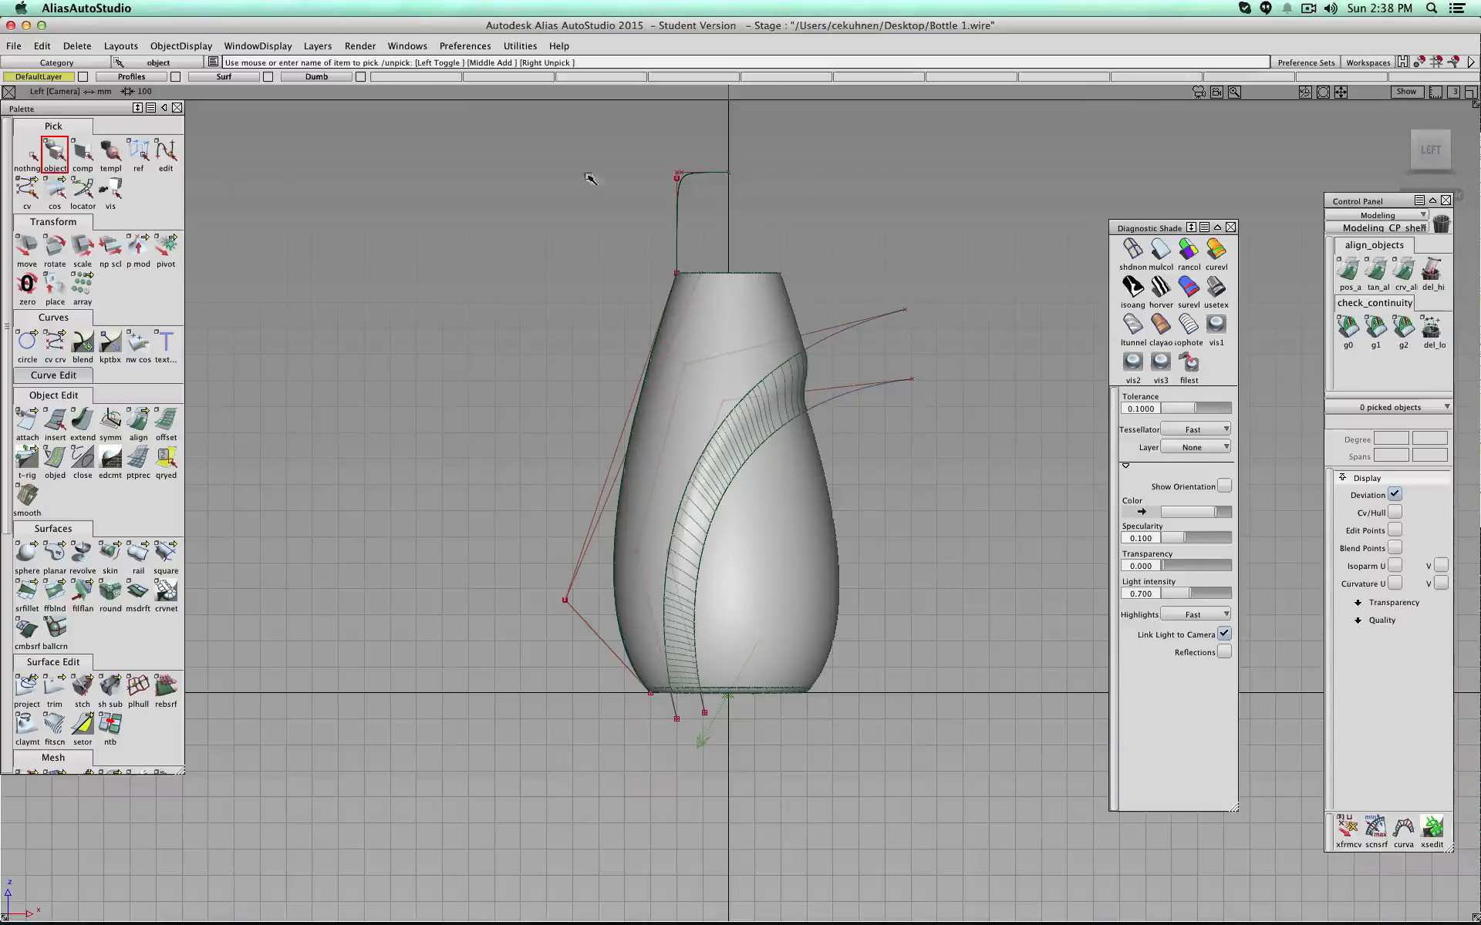
pyautogui.click(1160, 251)
pyautogui.keyDown('shift'); pyautogui.keyDown('super'); pyautogui.moveTo(910, 262); pyautogui.dragTo(854, 298, button='middle'); pyautogui.keyUp('super'); pyautogui.keyUp('shift')
# Step: Switch to the reference image OnYourOwn_Shower_1c.png to examine the bottle's target shape, and return to Alias AutoStudio
pyautogui.press('shift+super+2')
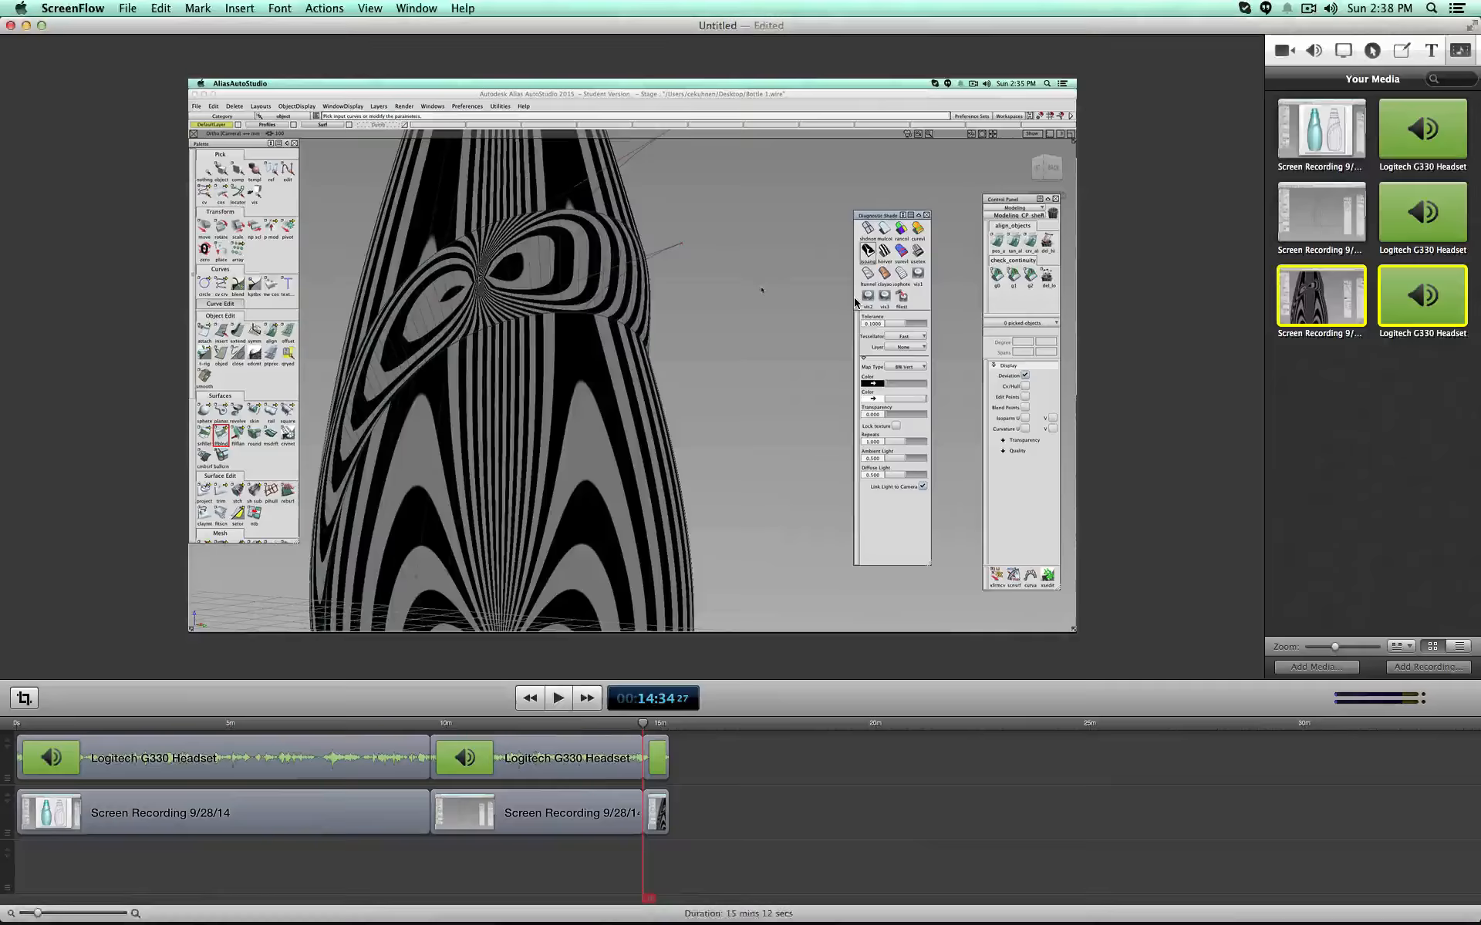
pyautogui.press('super+Tab')
pyautogui.press('super+Tab')
pyautogui.press('super+shift+Tab')
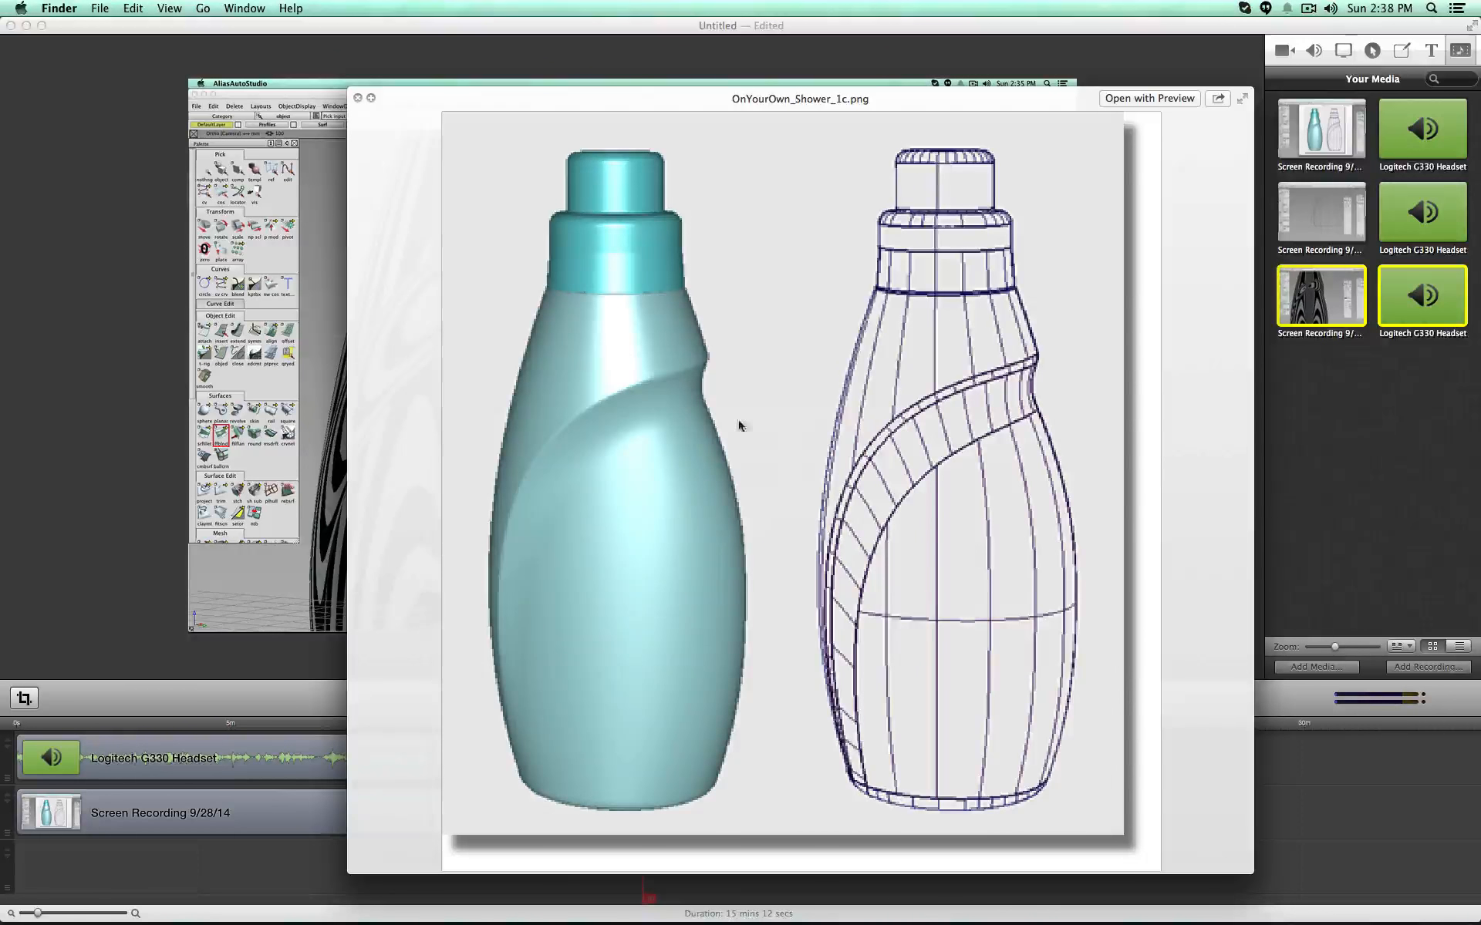
pyautogui.press('super+Tab')
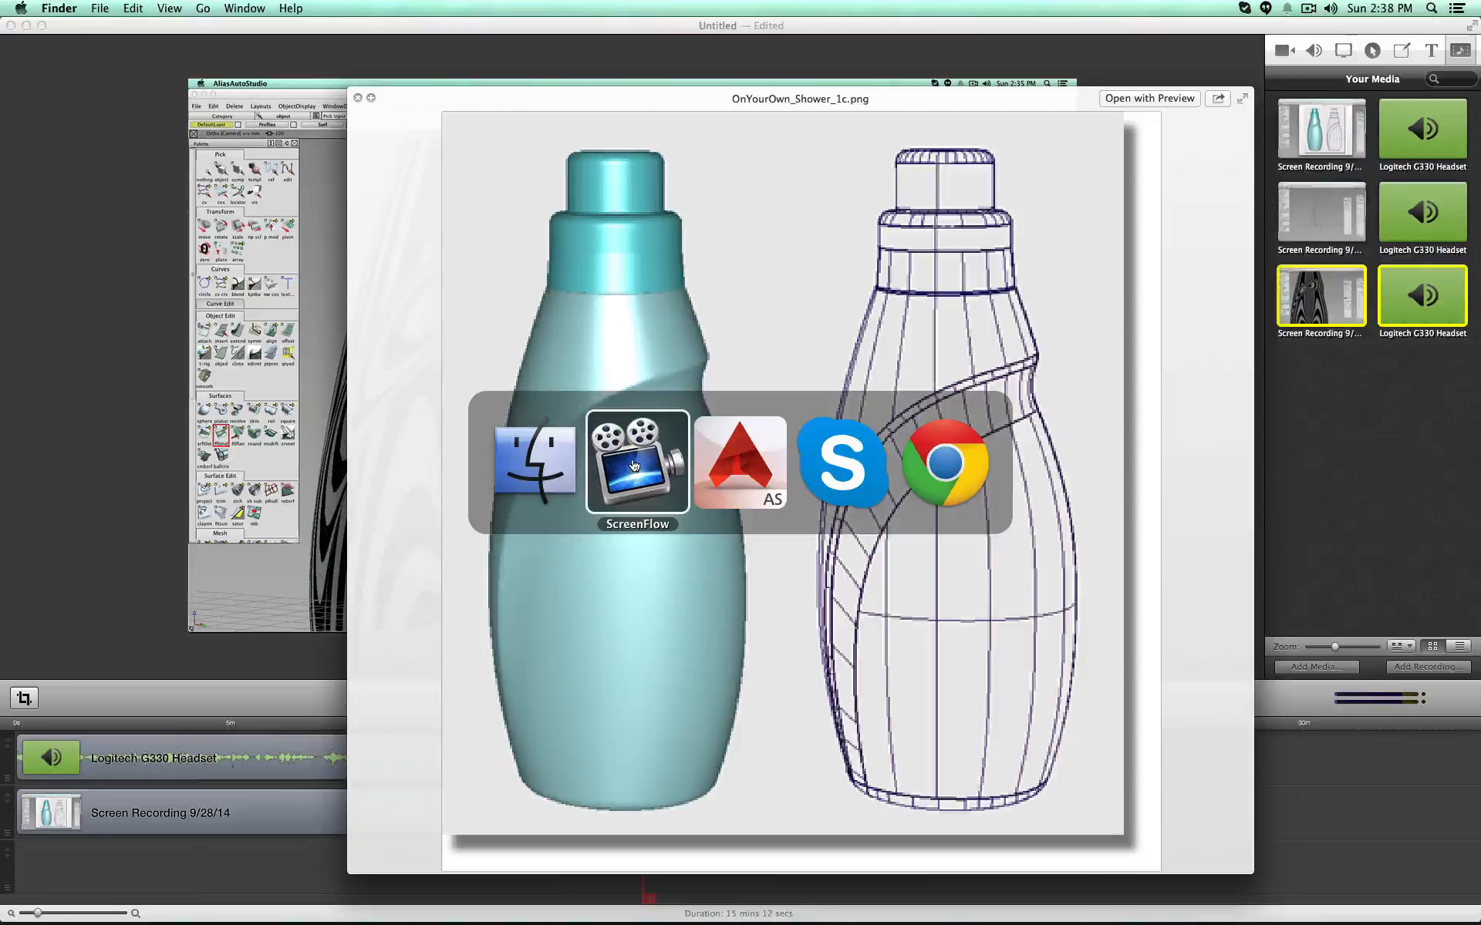
pyautogui.press('super+Tab')
pyautogui.press('Tab')
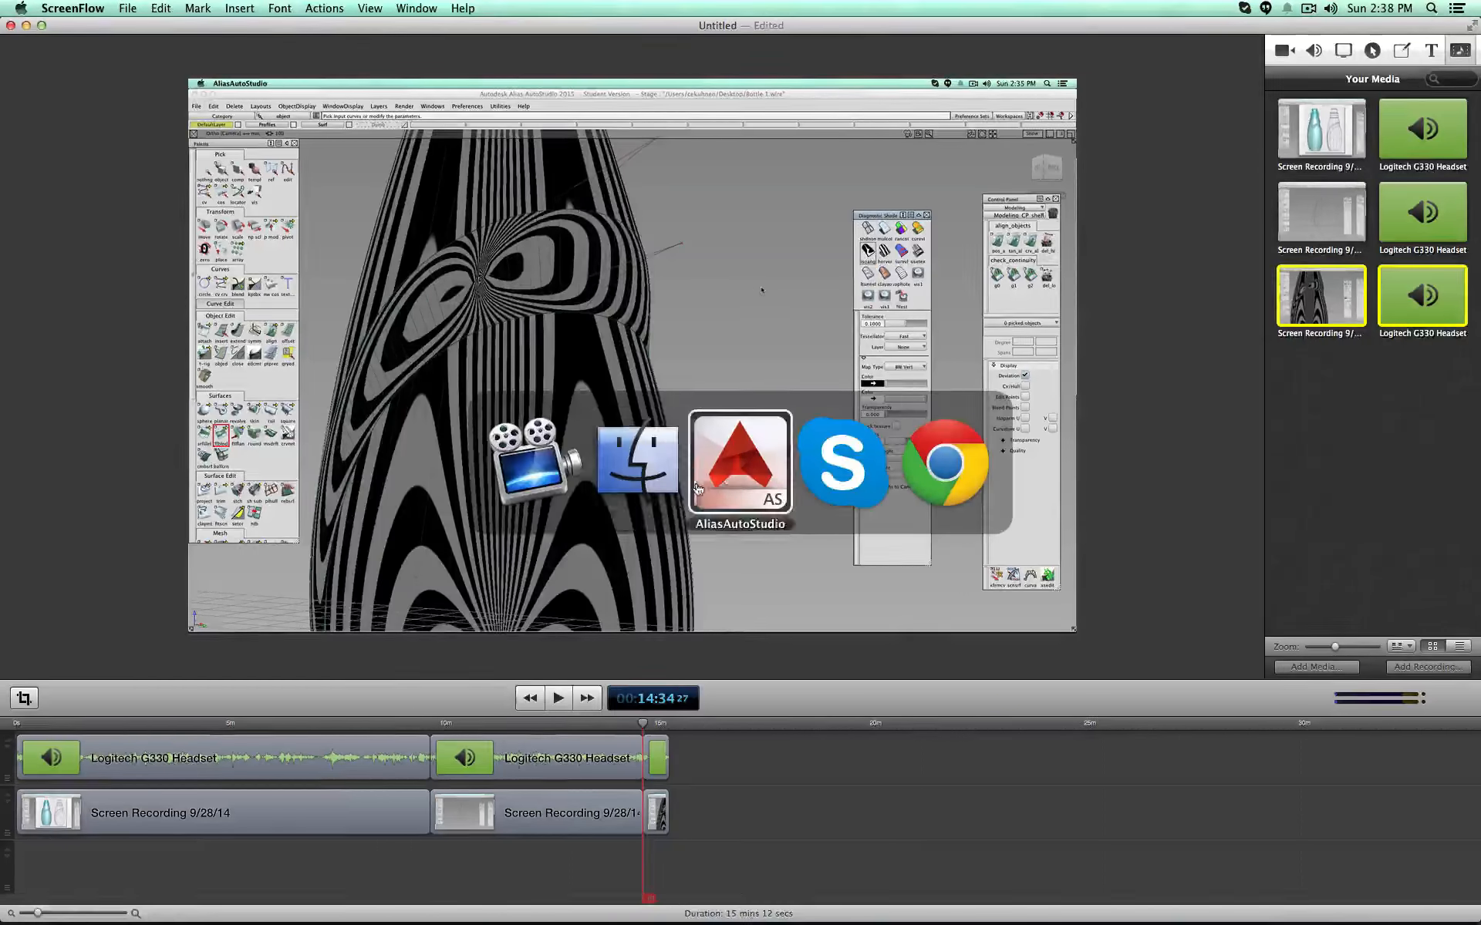
# Step: Reopen the construction history of the curved blend surface on the bottle's side and set its Side 1 Shape to 0.2
pyautogui.keyDown('alt'); pyautogui.keyDown('shift'); pyautogui.moveTo(770, 456); pyautogui.dragTo(656, 432, button='right'); pyautogui.keyUp('shift'); pyautogui.keyUp('alt')
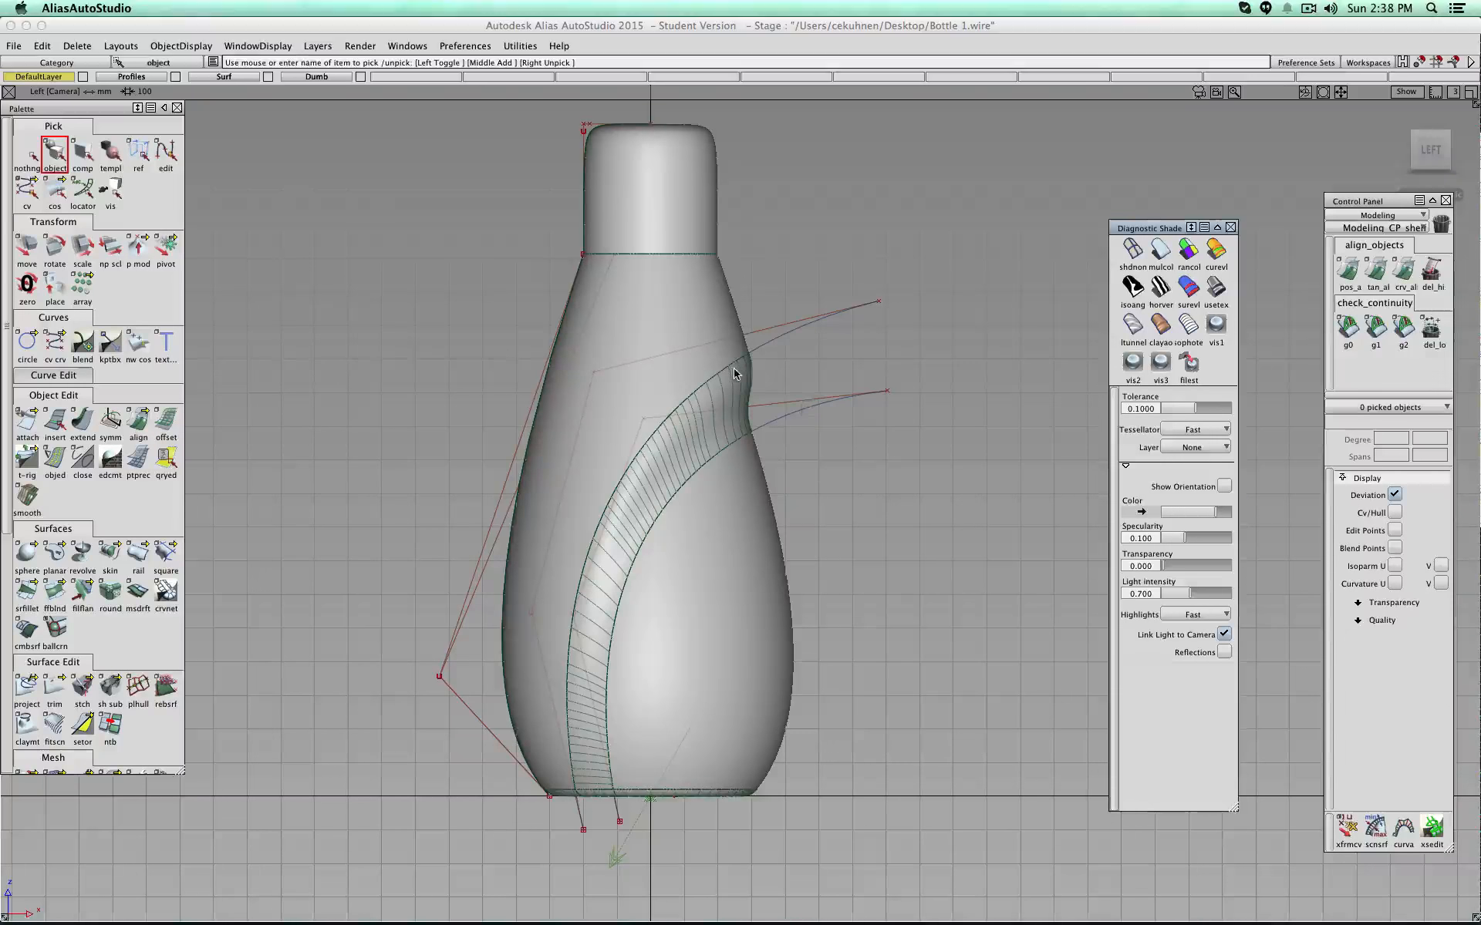
pyautogui.click(166, 460)
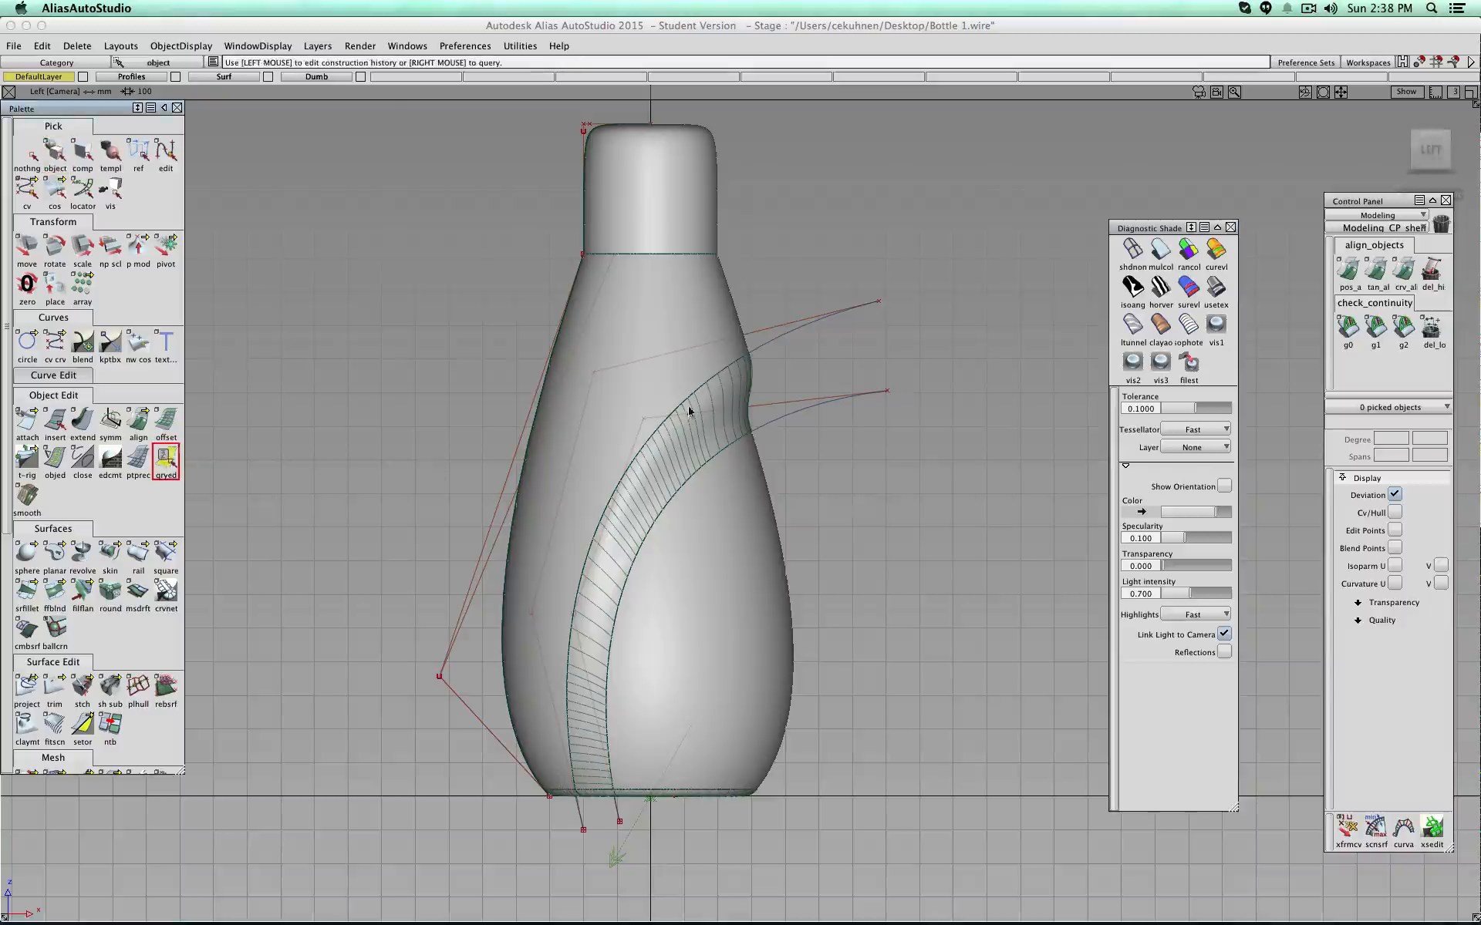
pyautogui.click(732, 385)
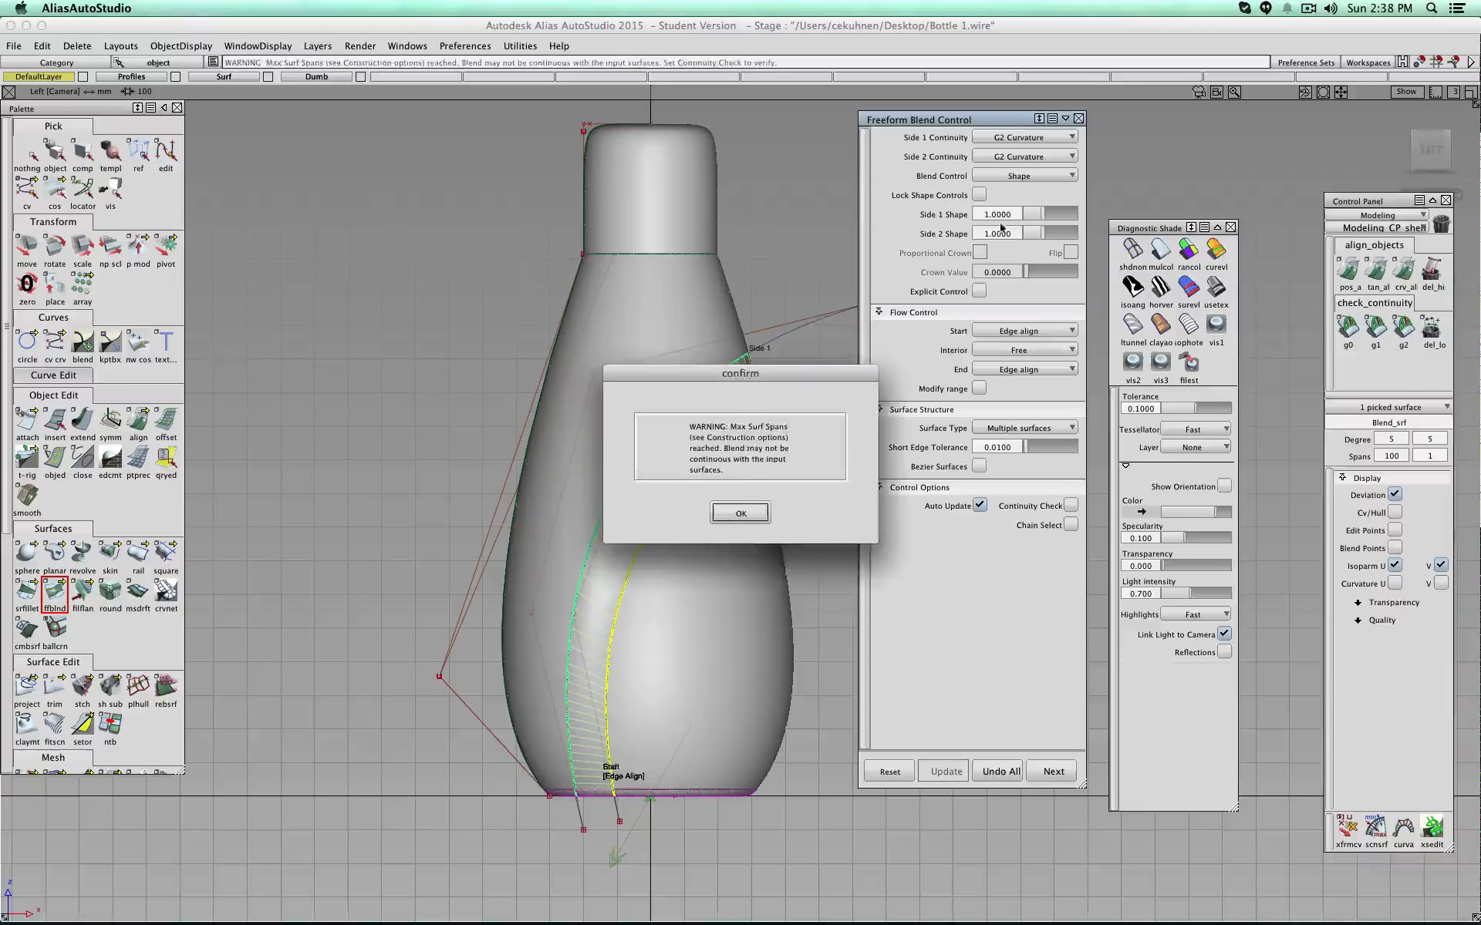
pyautogui.click(740, 513)
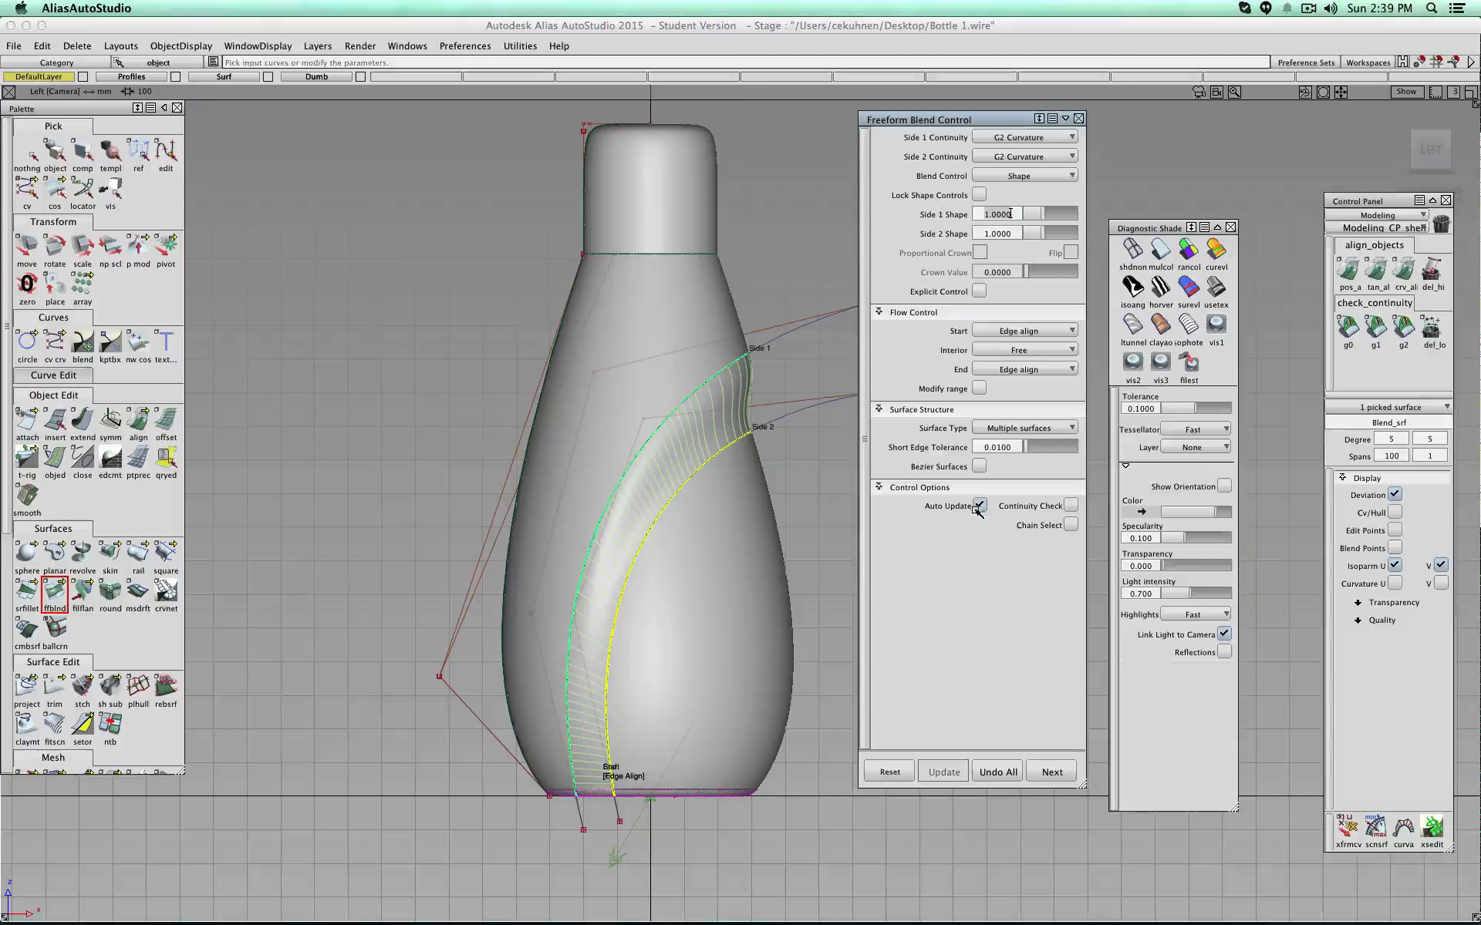
pyautogui.write('.2')
pyautogui.press('Return')
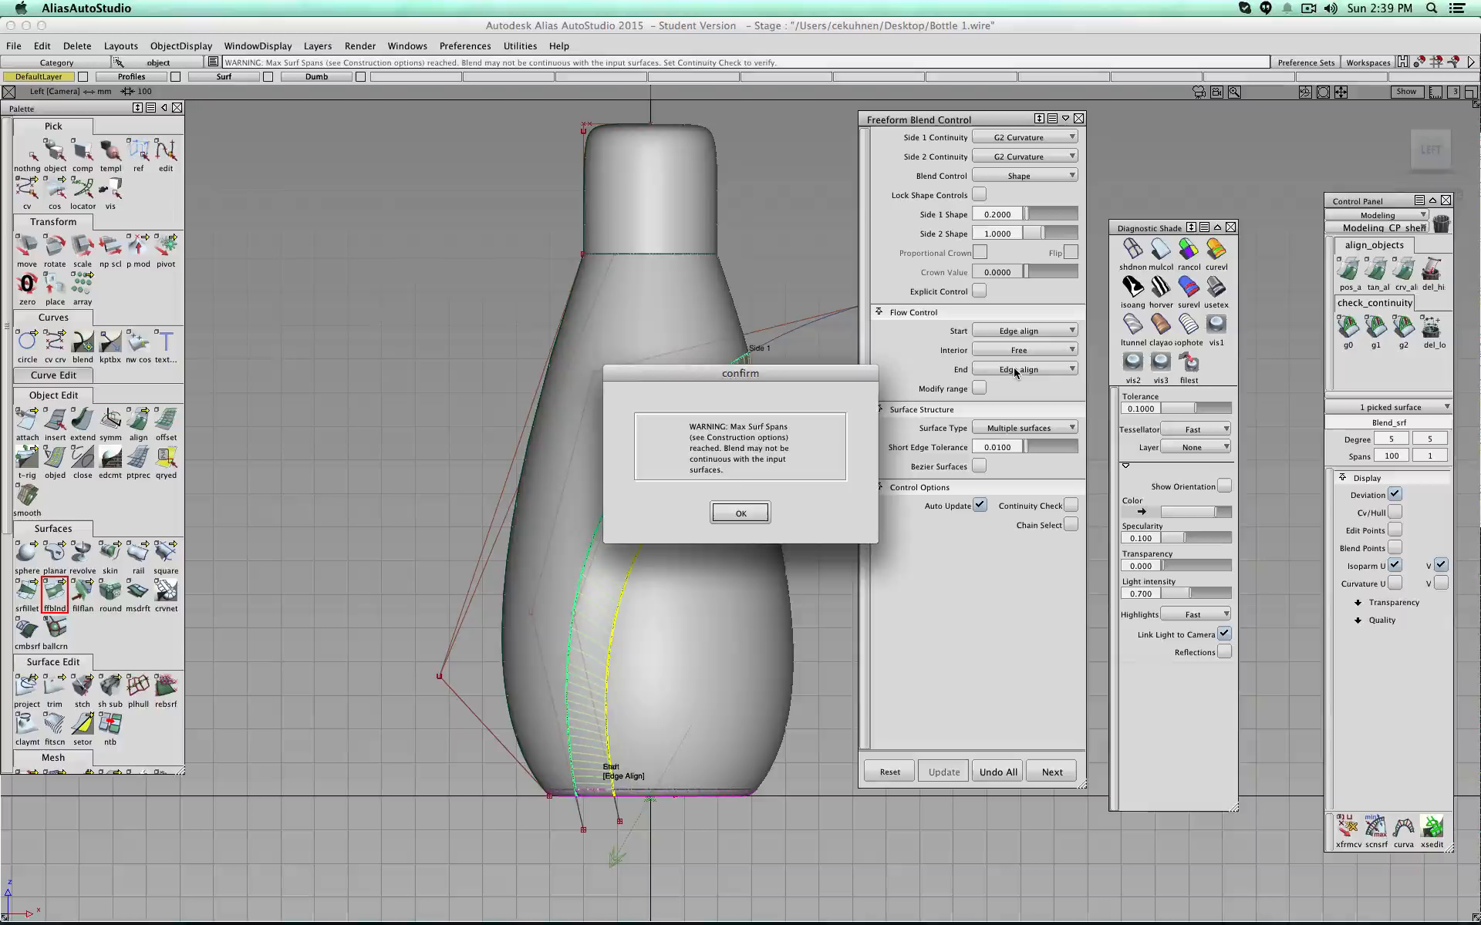
pyautogui.click(759, 515)
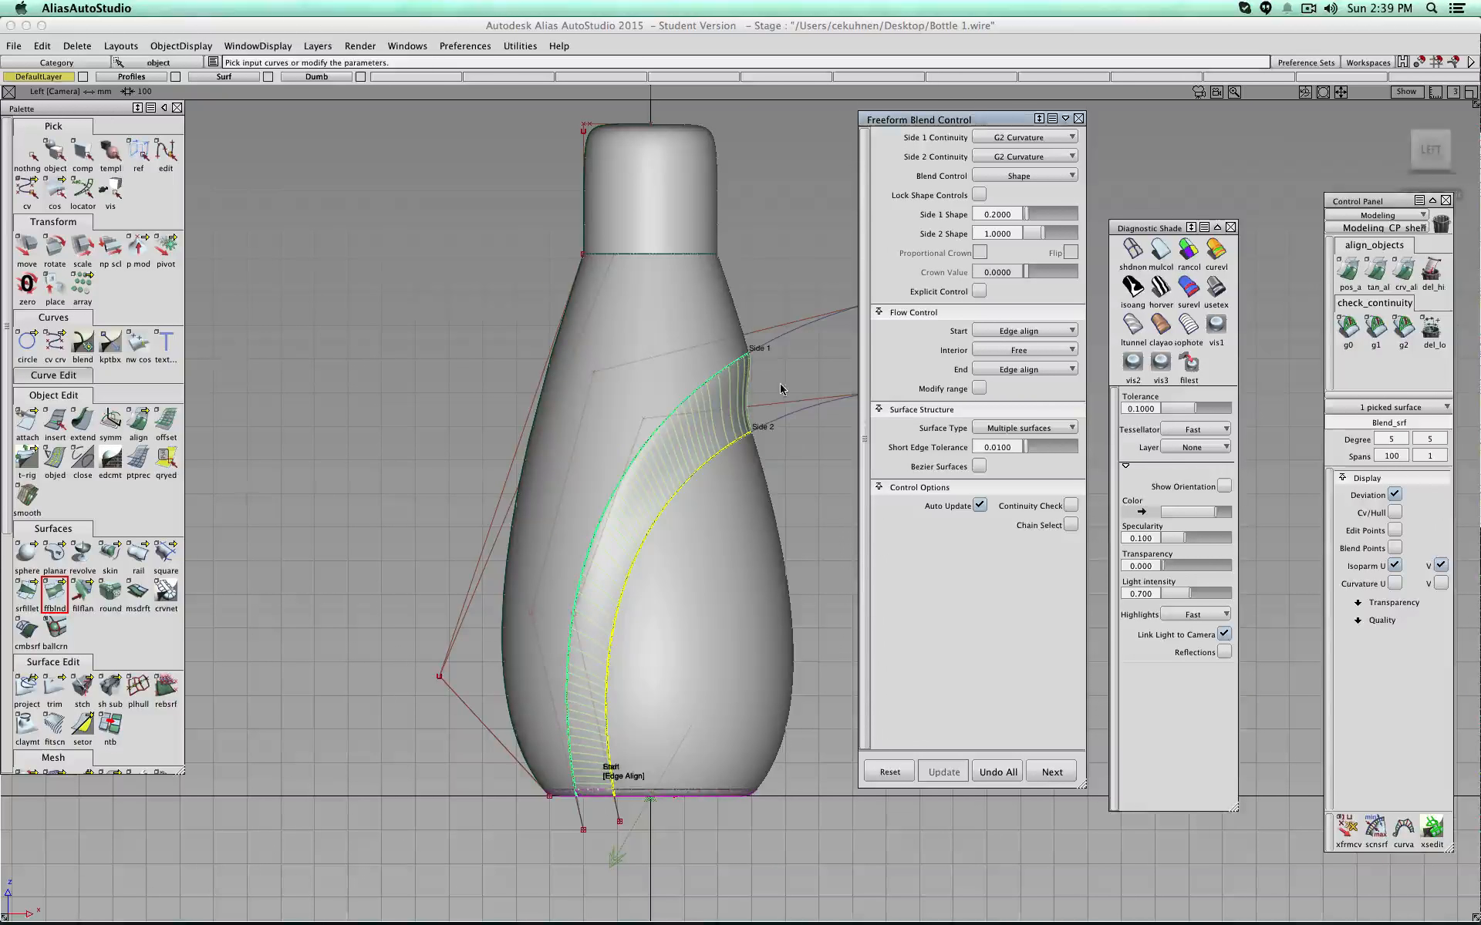
# Step: Examine the reshaped side blend up close, finish its edit, and inspect the bottle's surface flow with horizontal/vertical stripe shading from several angles
pyautogui.keyDown('alt'); pyautogui.keyDown('shift'); pyautogui.moveTo(780, 389); pyautogui.dragTo(782, 328, button='right'); pyautogui.keyUp('shift'); pyautogui.keyUp('alt')
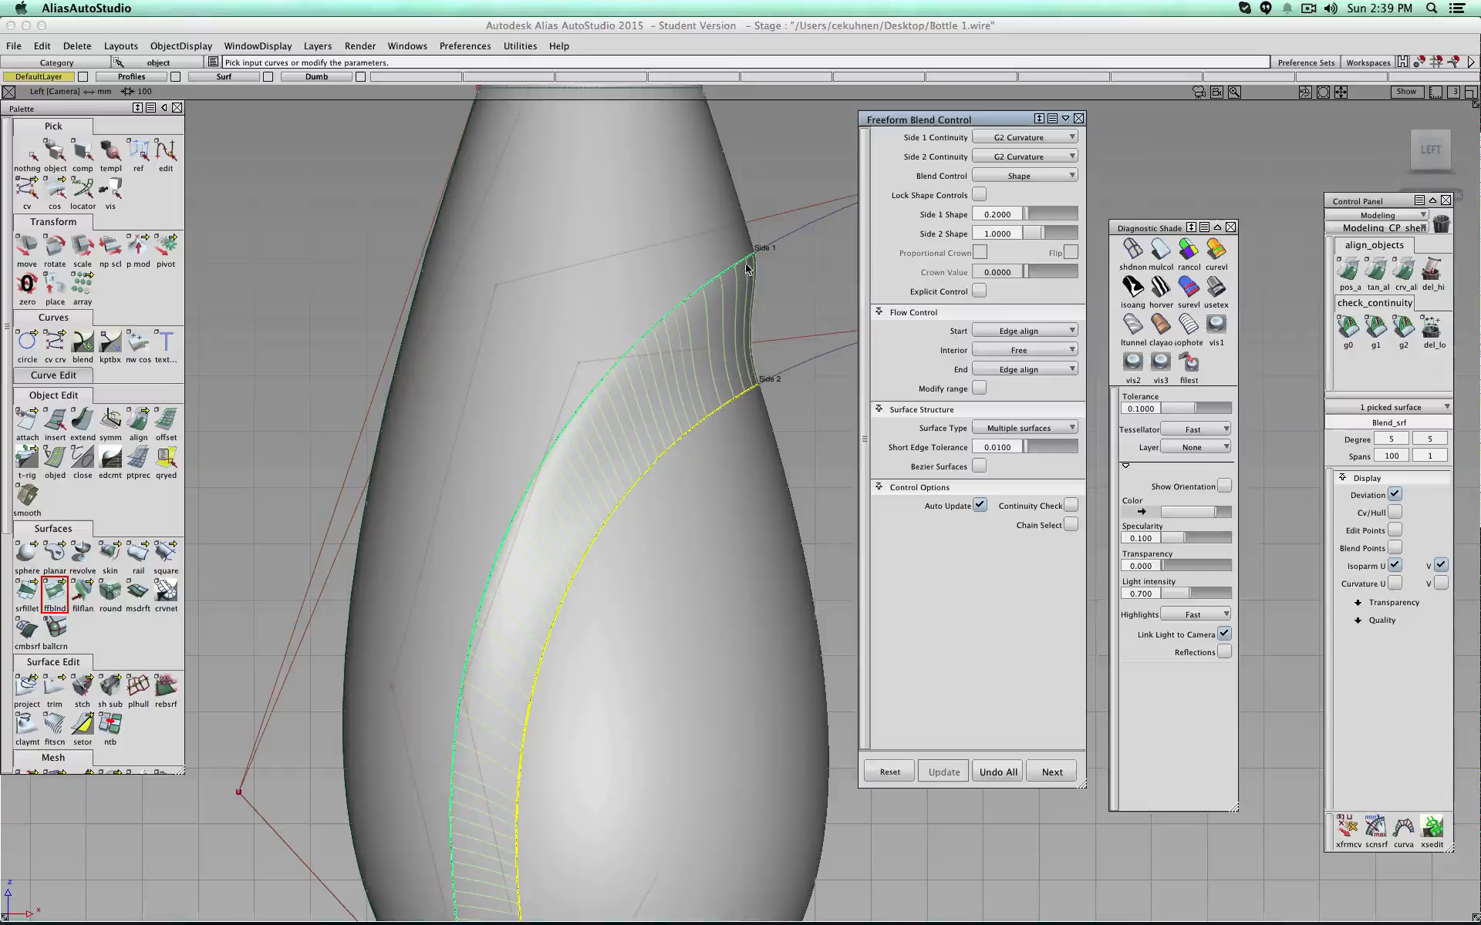
pyautogui.keyDown('alt'); pyautogui.keyDown('shift'); pyautogui.moveTo(754, 406); pyautogui.dragTo(745, 438, button='right'); pyautogui.keyUp('shift'); pyautogui.keyUp('alt')
pyautogui.keyDown('alt'); pyautogui.keyDown('shift'); pyautogui.moveTo(745, 438); pyautogui.dragTo(649, 491); pyautogui.keyUp('shift'); pyautogui.keyUp('alt')
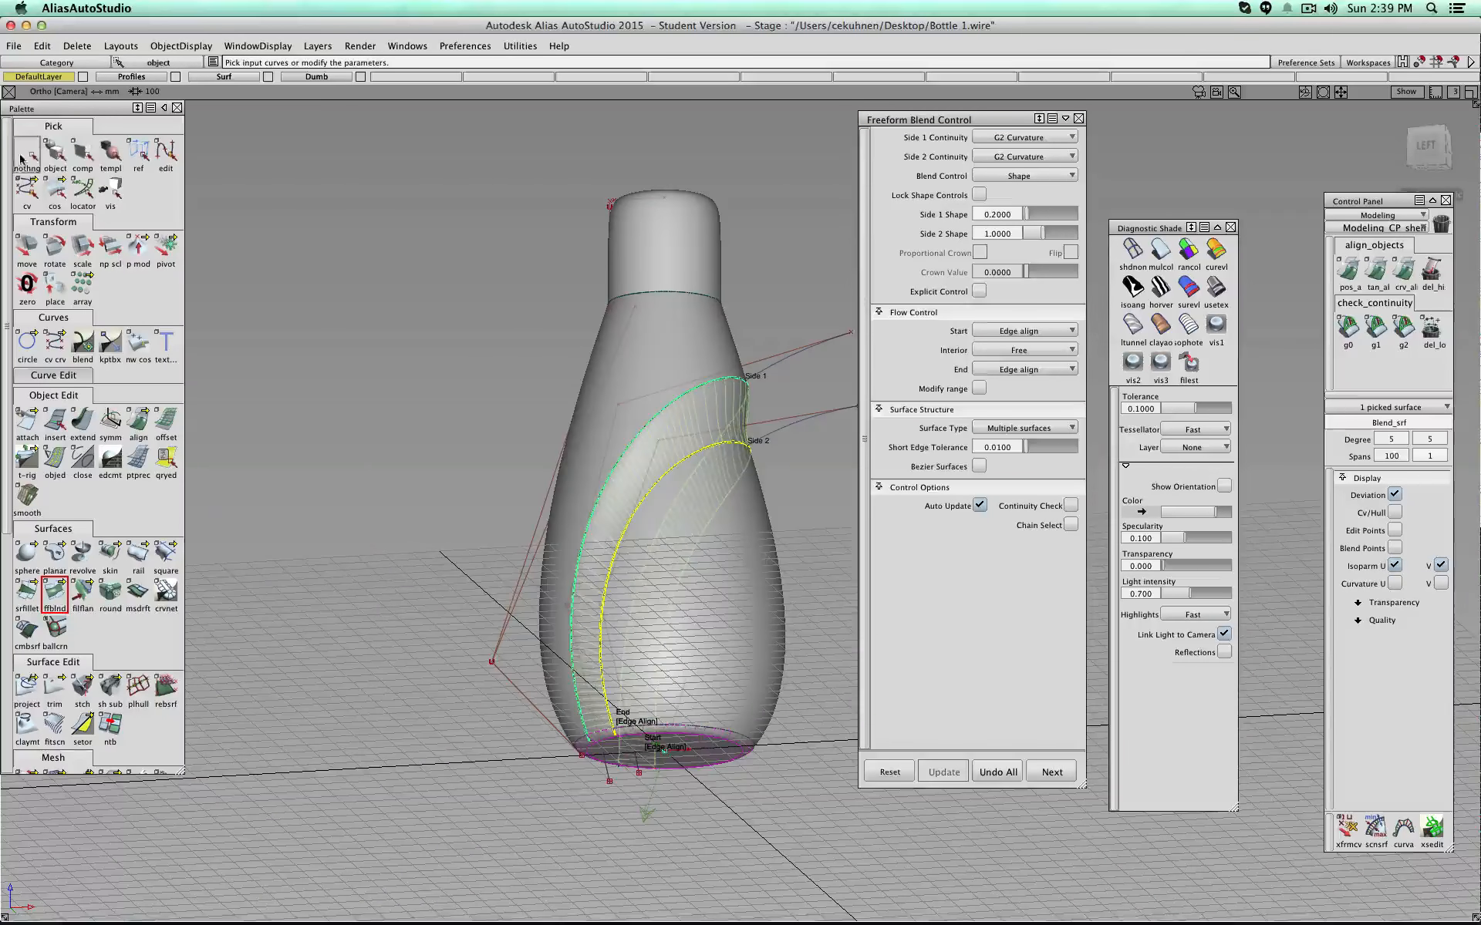
pyautogui.click(30, 155)
pyautogui.click(1160, 289)
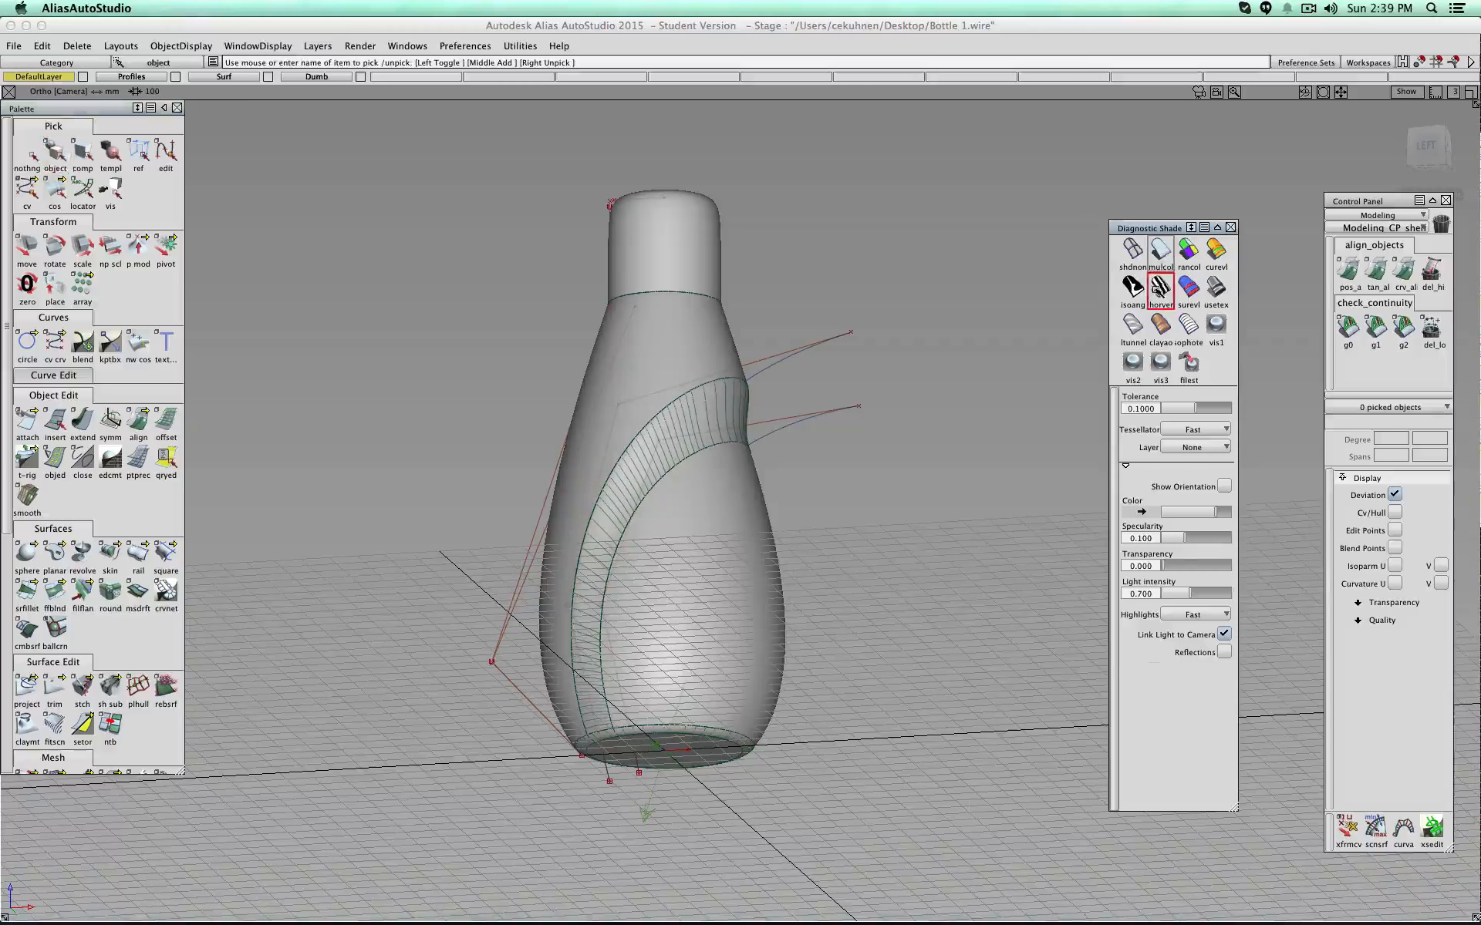
pyautogui.keyDown('alt'); pyautogui.keyDown('shift'); pyautogui.moveTo(916, 410); pyautogui.dragTo(684, 413); pyautogui.keyUp('shift'); pyautogui.keyUp('alt')
pyautogui.keyDown('alt'); pyautogui.keyDown('shift'); pyautogui.moveTo(771, 380); pyautogui.dragTo(679, 383); pyautogui.keyUp('shift'); pyautogui.keyUp('alt')
pyautogui.click(1160, 287)
pyautogui.keyDown('alt'); pyautogui.keyDown('shift'); pyautogui.moveTo(772, 385); pyautogui.dragTo(740, 470); pyautogui.keyUp('shift'); pyautogui.keyUp('alt')
pyautogui.click(1439, 159)
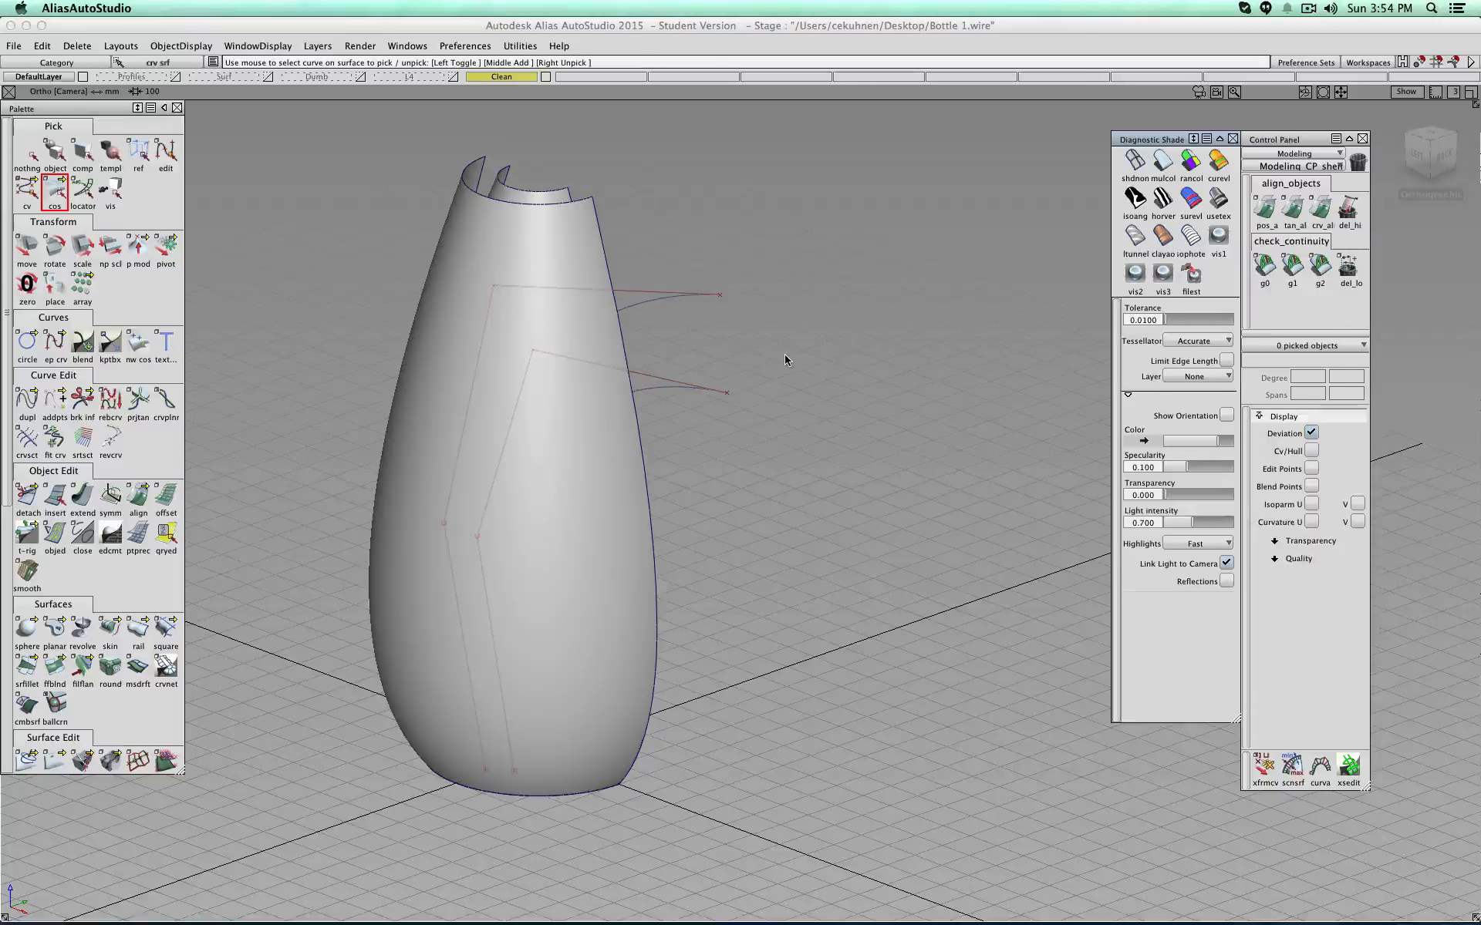
# Step: Project the upper arc curve along Y onto the outer revolved bottle surface as a curve on surface
pyautogui.keyDown('alt'); pyautogui.keyDown('shift'); pyautogui.moveTo(902, 572); pyautogui.dragTo(848, 470); pyautogui.keyUp('shift'); pyautogui.keyUp('alt')
pyautogui.scroll(-3, 53, 710)
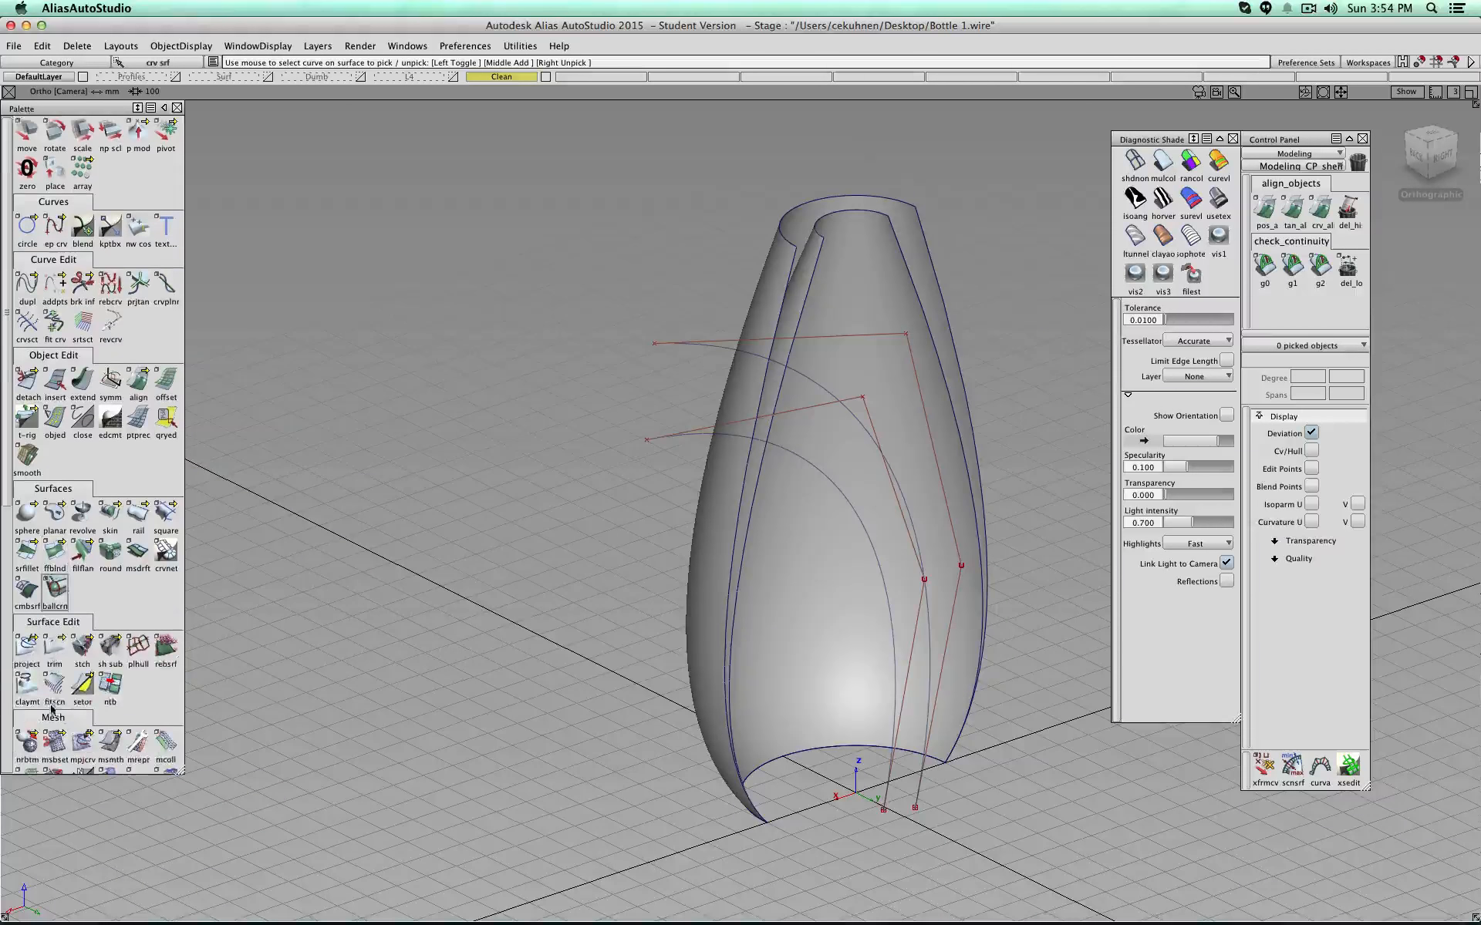
pyautogui.doubleClick(27, 646)
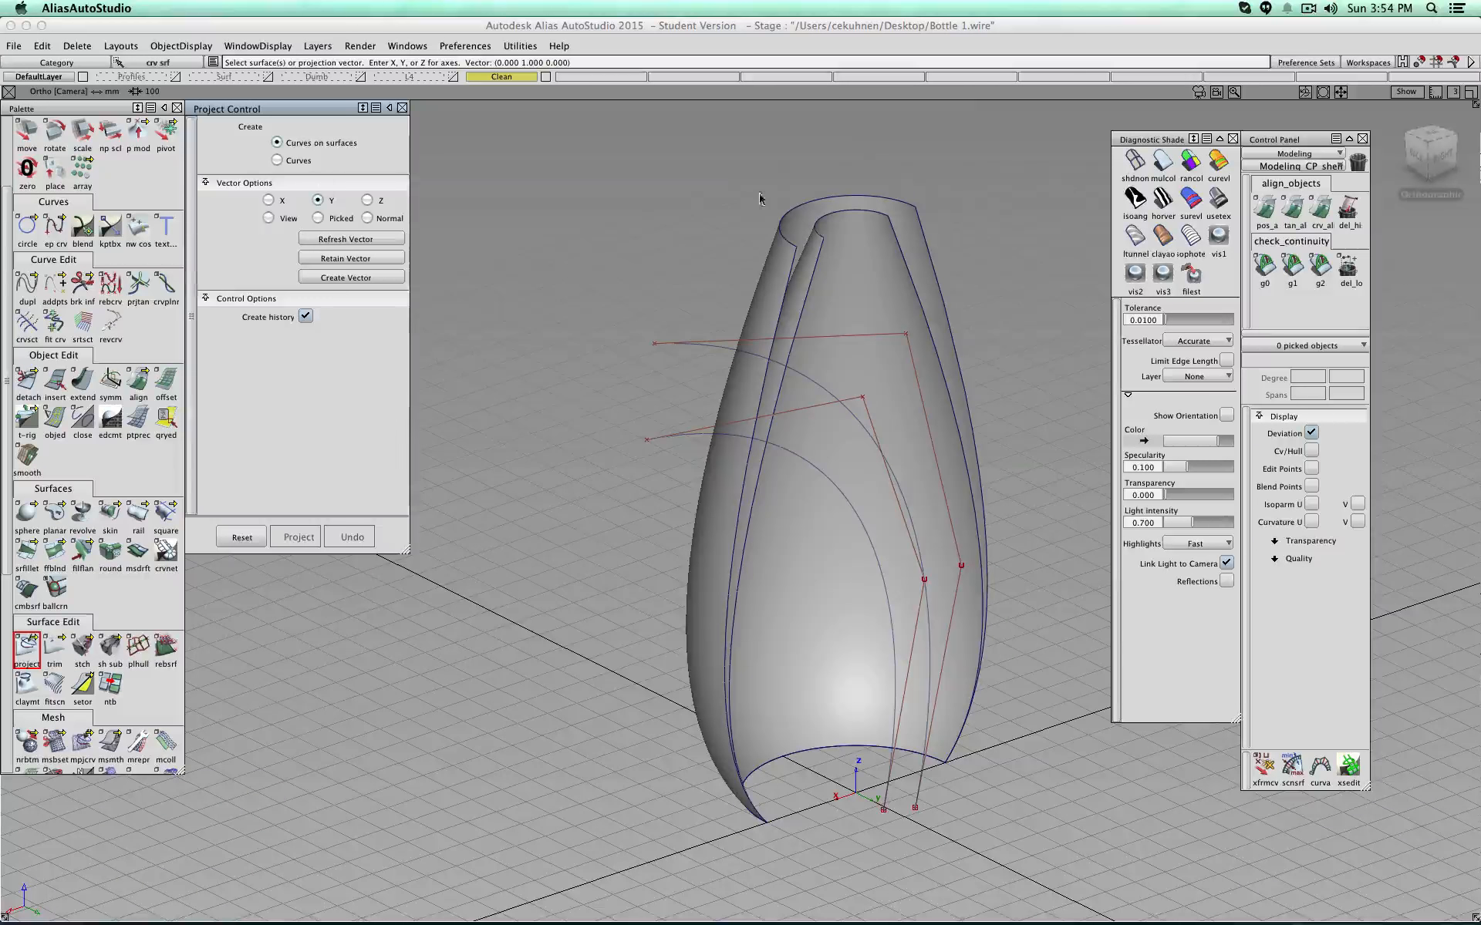
pyautogui.click(775, 261)
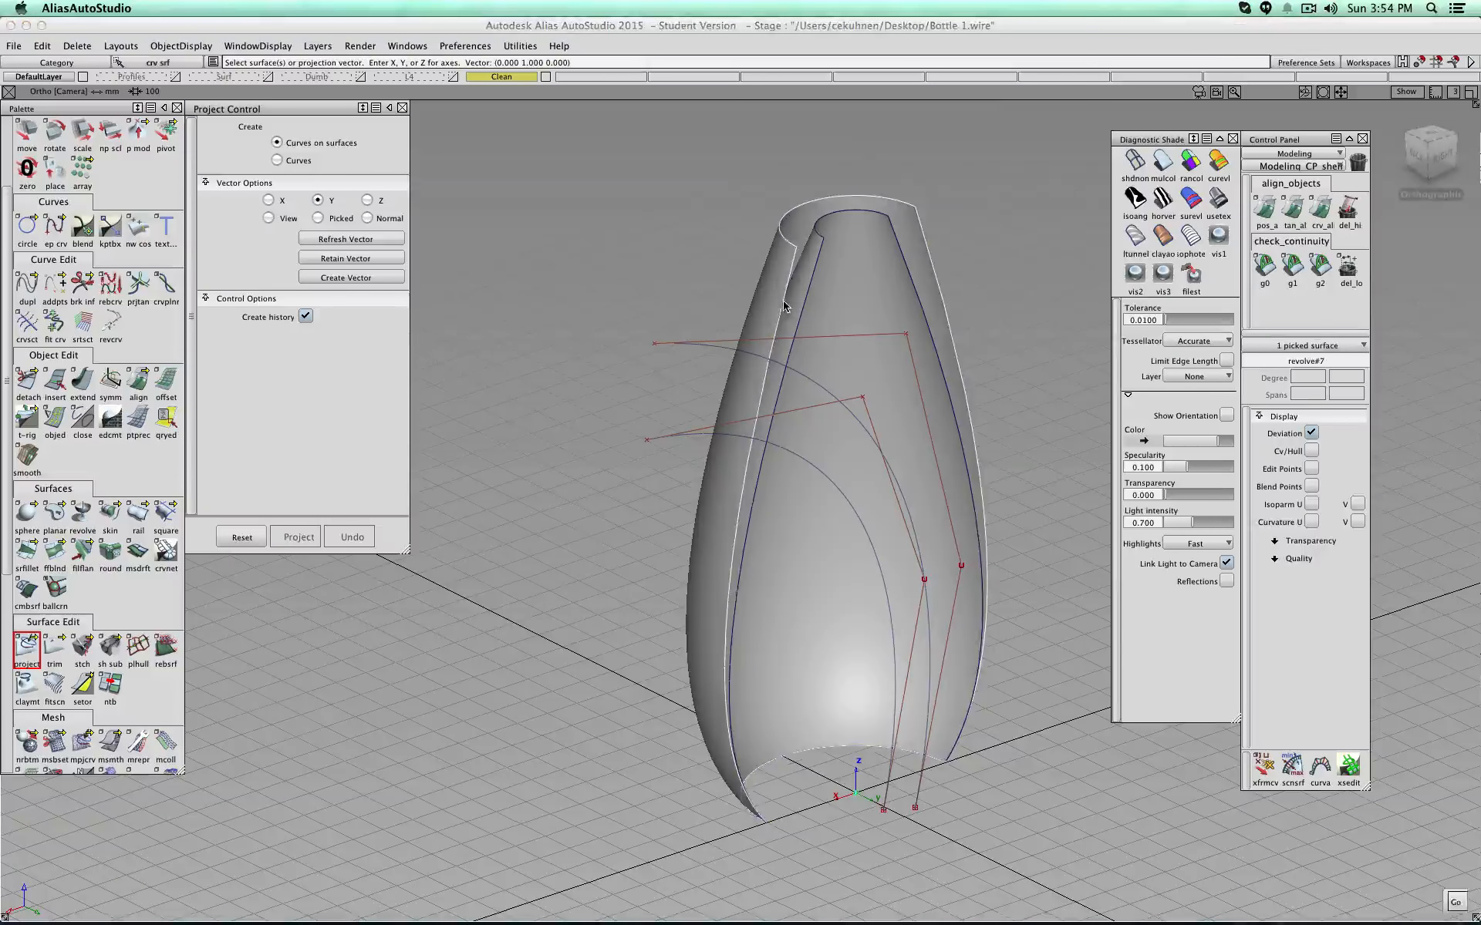
pyautogui.click(717, 361)
pyautogui.keyDown('alt'); pyautogui.keyDown('shift'); pyautogui.moveTo(717, 361); pyautogui.dragTo(816, 334); pyautogui.keyUp('shift'); pyautogui.keyUp('alt')
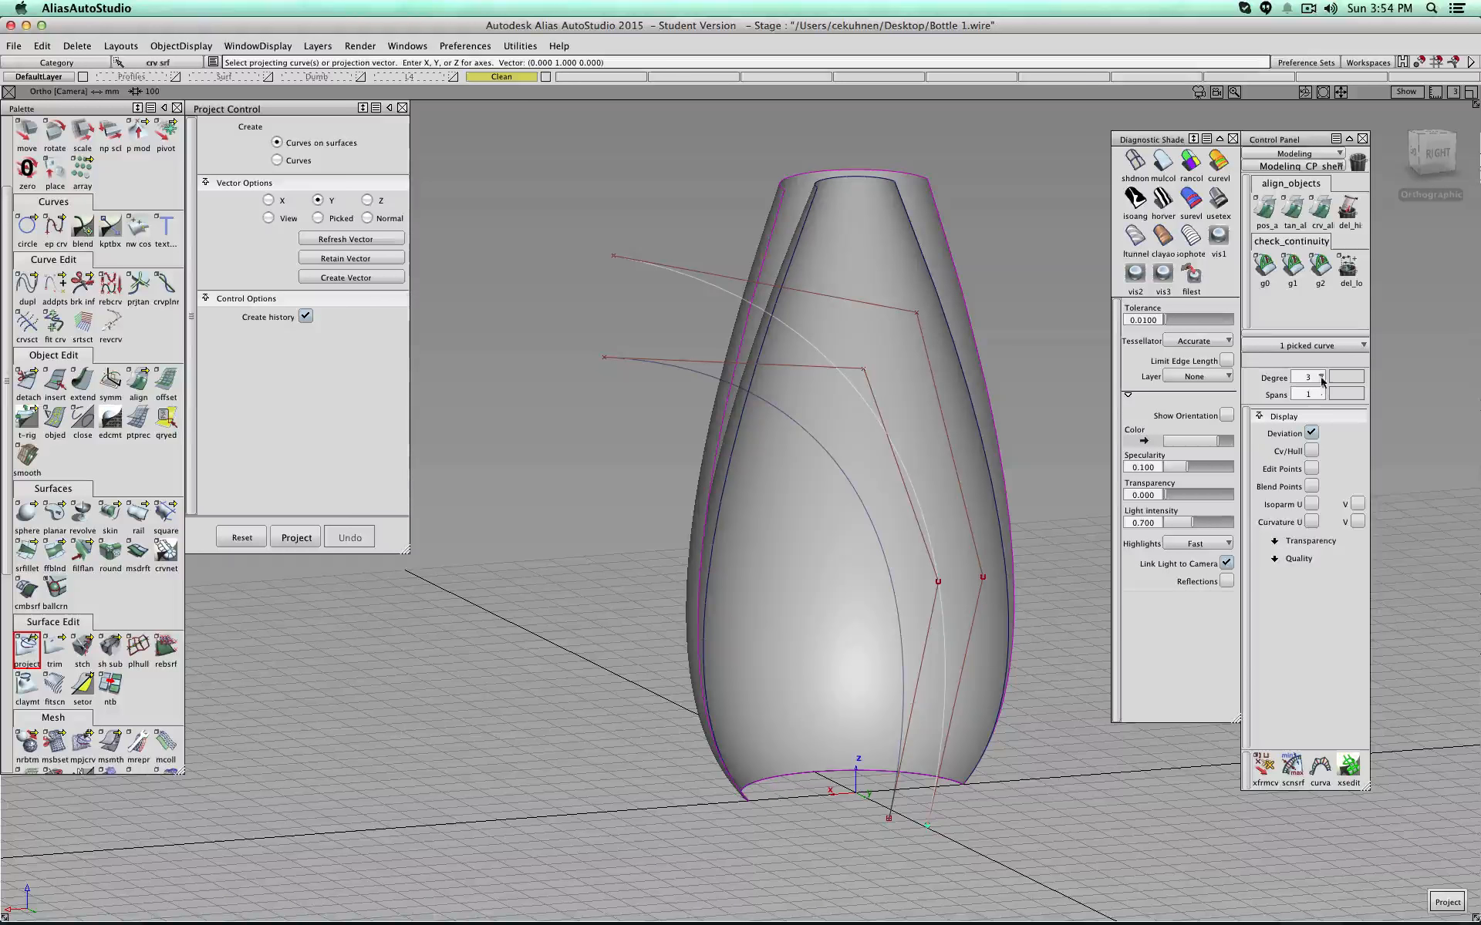
pyautogui.keyDown('alt'); pyautogui.keyDown('shift'); pyautogui.moveTo(973, 360); pyautogui.dragTo(867, 383); pyautogui.keyUp('shift'); pyautogui.keyUp('alt')
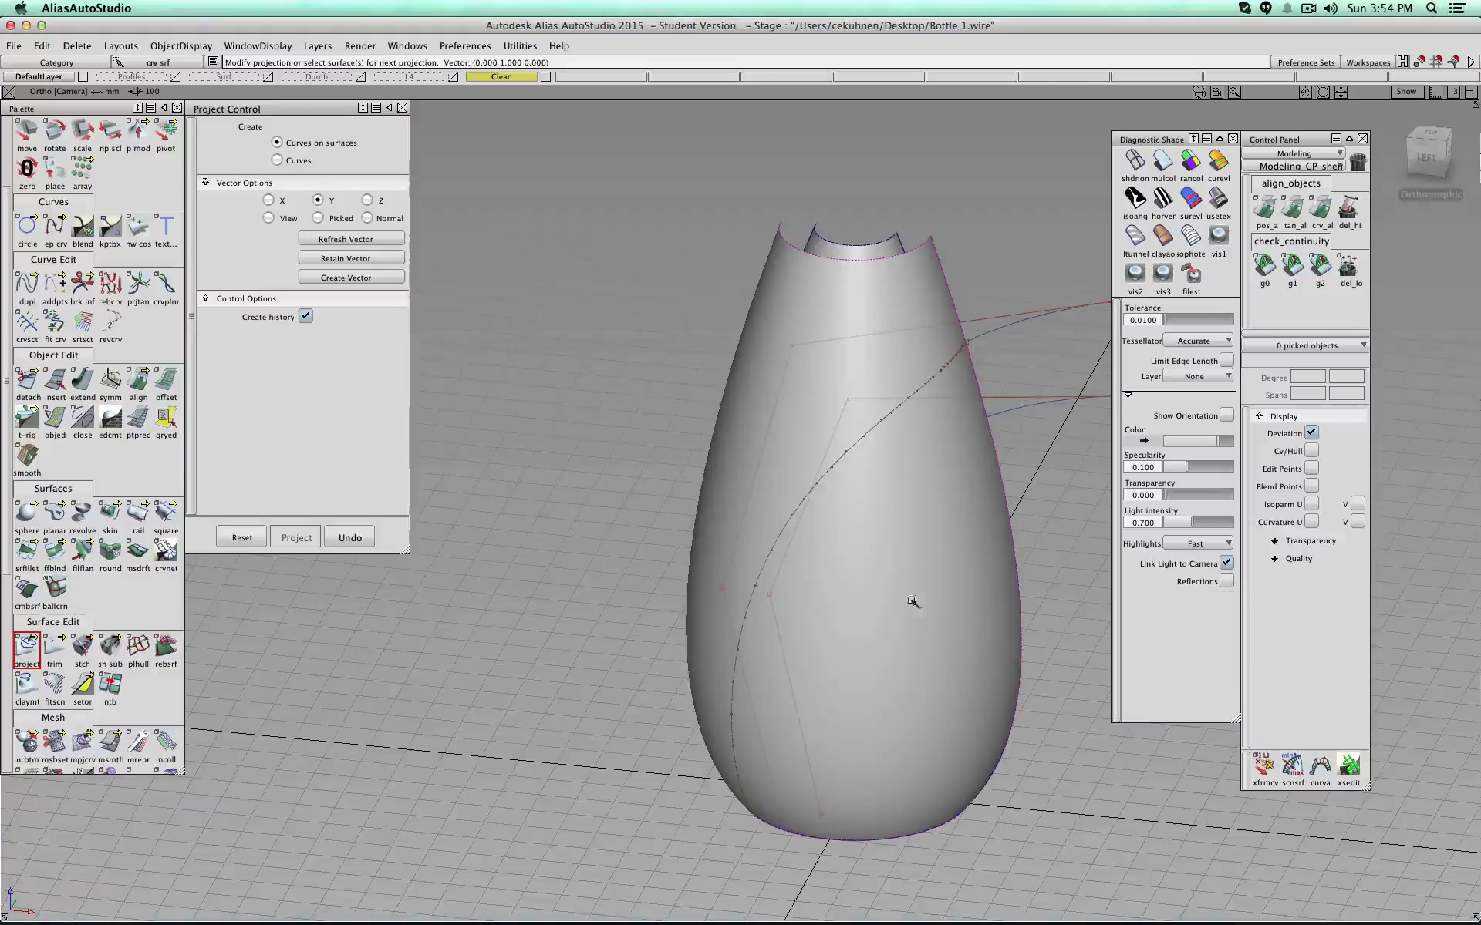
# Step: Project the lower arc curve along Y onto the inner revolved bottle surface as a curve on surface
pyautogui.keyDown('alt'); pyautogui.keyDown('shift'); pyautogui.moveTo(913, 602); pyautogui.dragTo(756, 456); pyautogui.keyUp('shift'); pyautogui.keyUp('alt')
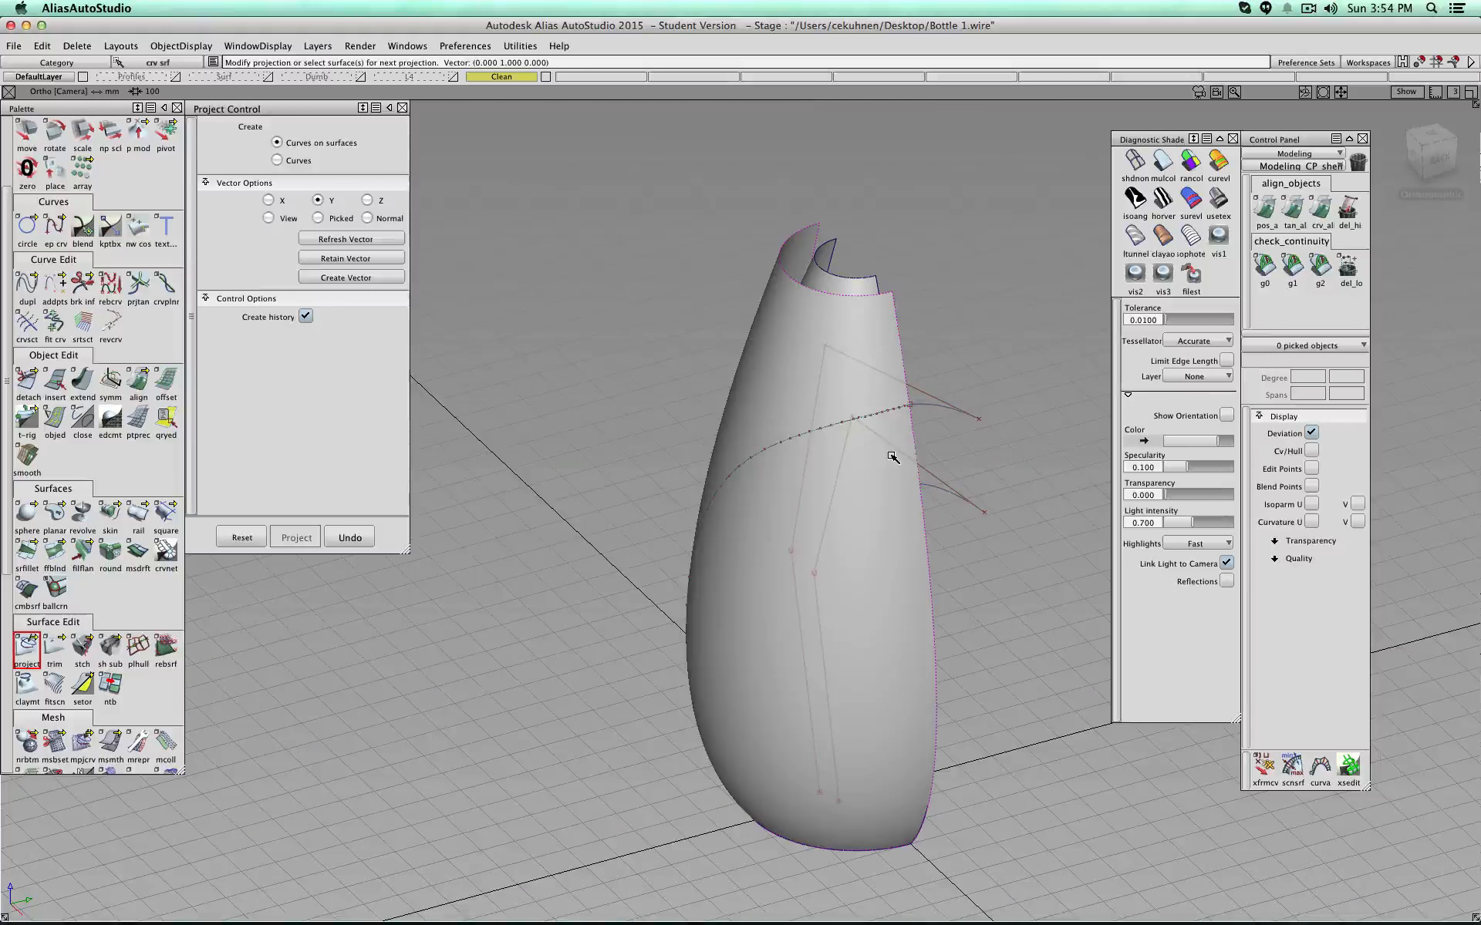
pyautogui.keyDown('alt'); pyautogui.keyDown('shift'); pyautogui.moveTo(893, 458); pyautogui.dragTo(586, 463); pyautogui.keyUp('shift'); pyautogui.keyUp('alt')
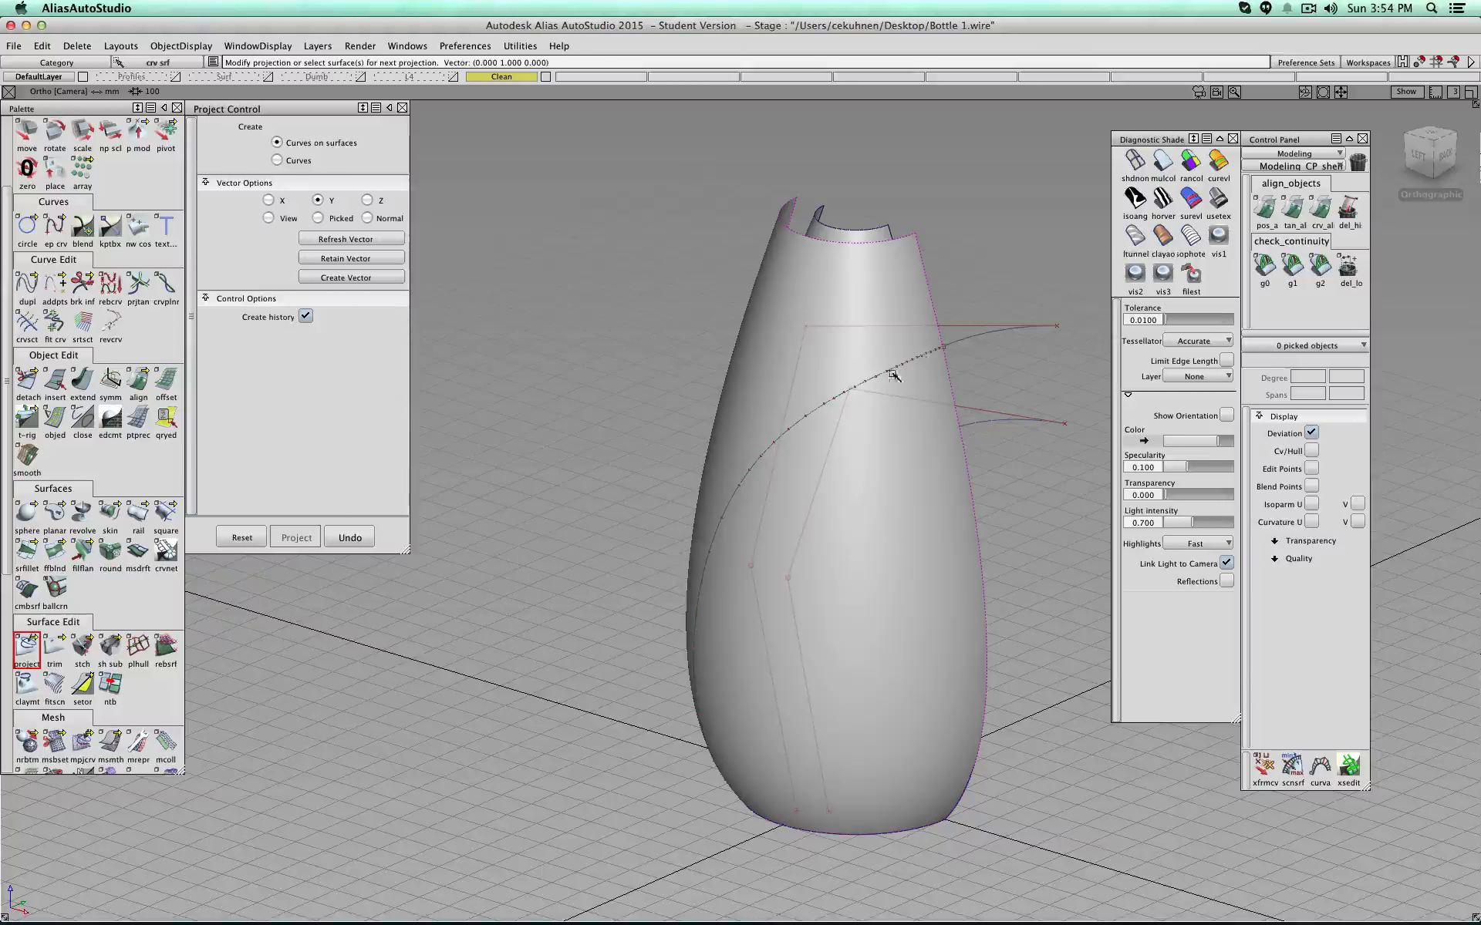
pyautogui.keyDown('alt'); pyautogui.keyDown('shift'); pyautogui.moveTo(893, 376); pyautogui.dragTo(835, 392); pyautogui.keyUp('shift'); pyautogui.keyUp('alt')
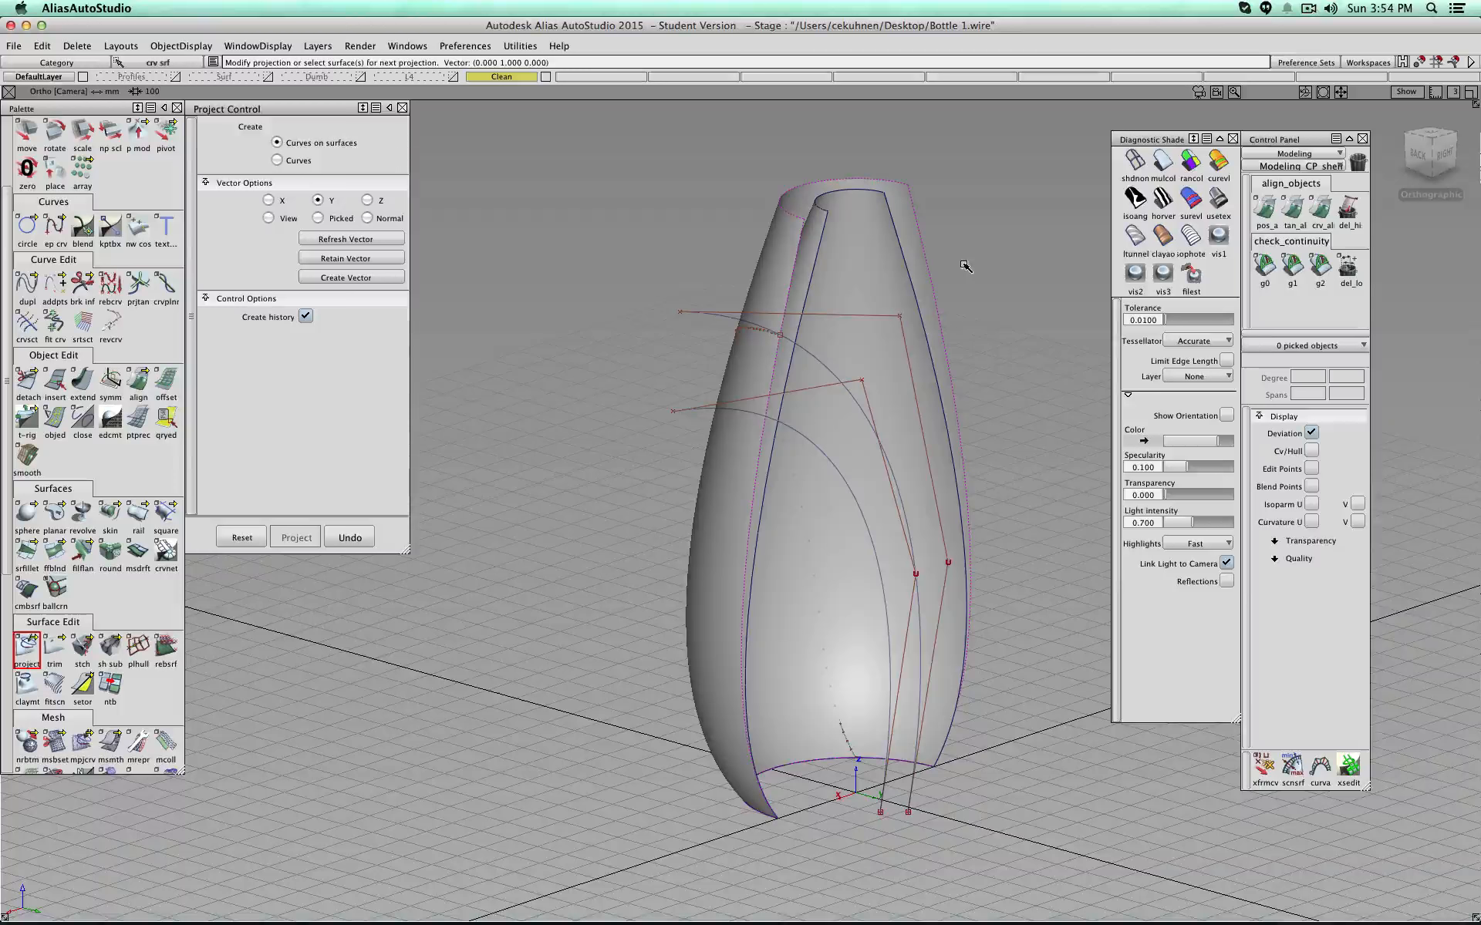
pyautogui.click(814, 263)
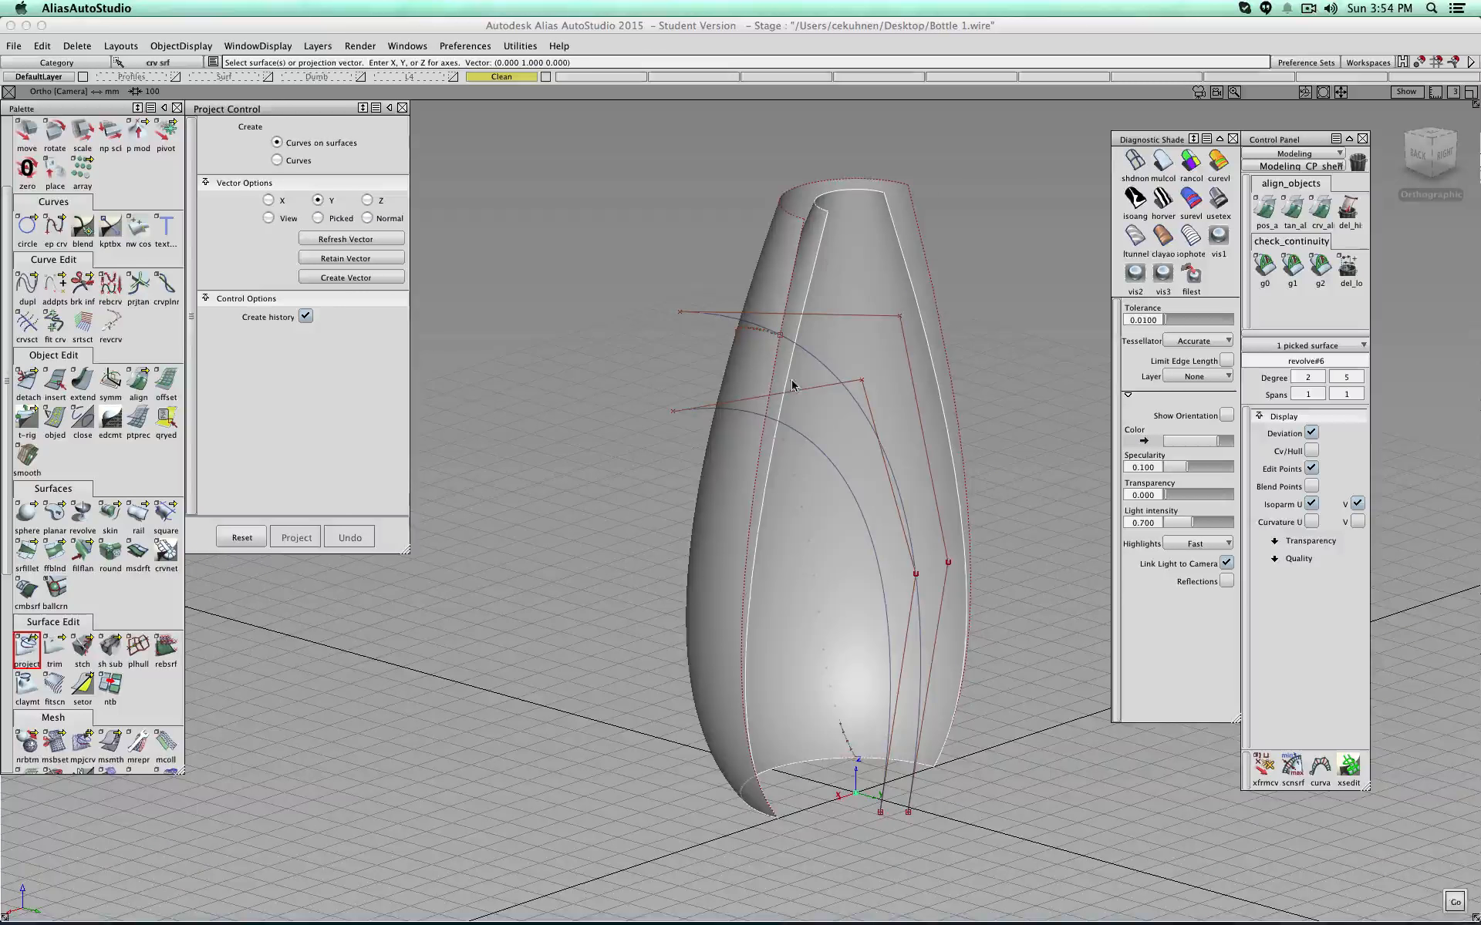
pyautogui.press('Return')
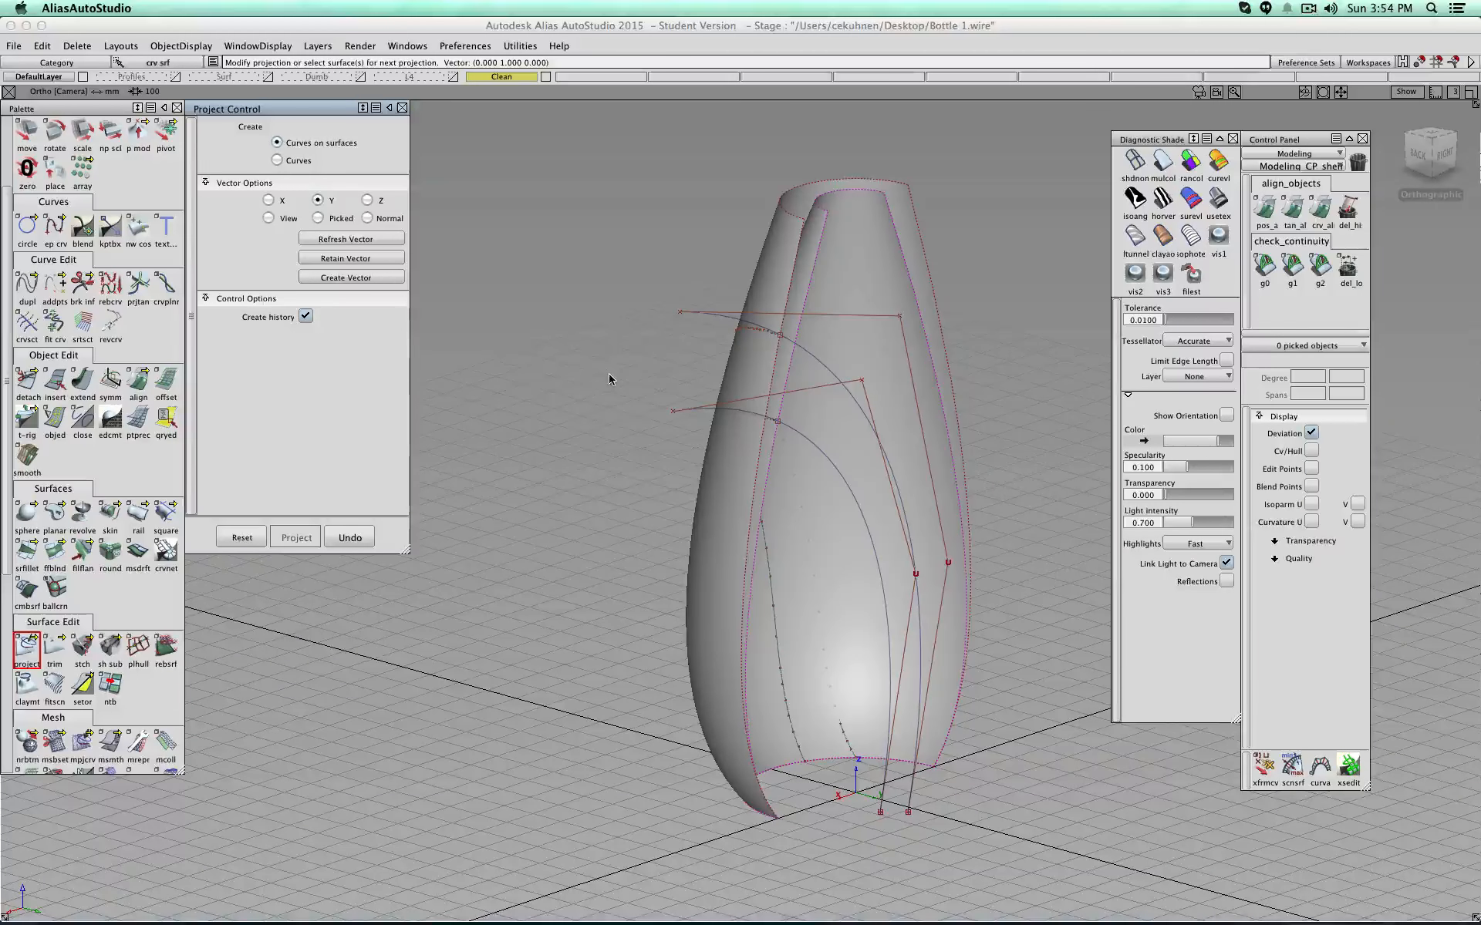
# Step: Select the two original arc curves that were projected and hide them
pyautogui.keyDown('ctrl'); pyautogui.keyDown('shift'); pyautogui.moveTo(609, 375); pyautogui.dragTo(563, 368); pyautogui.keyUp('shift'); pyautogui.keyUp('ctrl')
pyautogui.moveTo(628, 297); pyautogui.dragTo(688, 426)
pyautogui.keyDown('ctrl'); pyautogui.keyDown('shift'); pyautogui.middleClick(612, 396); pyautogui.keyUp('shift'); pyautogui.keyUp('ctrl')
pyautogui.keyDown('ctrl'); pyautogui.keyDown('shift'); pyautogui.moveTo(612, 395); pyautogui.dragTo(609, 533, button='right'); pyautogui.keyUp('shift'); pyautogui.keyUp('ctrl')
# Step: Turn off the surface shading and create a freeform blend between the projected curves, with the outer surface's curve as Side 1 and the inner one's as Side 2
pyautogui.keyDown('alt'); pyautogui.keyDown('shift'); pyautogui.moveTo(698, 474); pyautogui.dragTo(569, 410); pyautogui.keyUp('shift'); pyautogui.keyUp('alt')
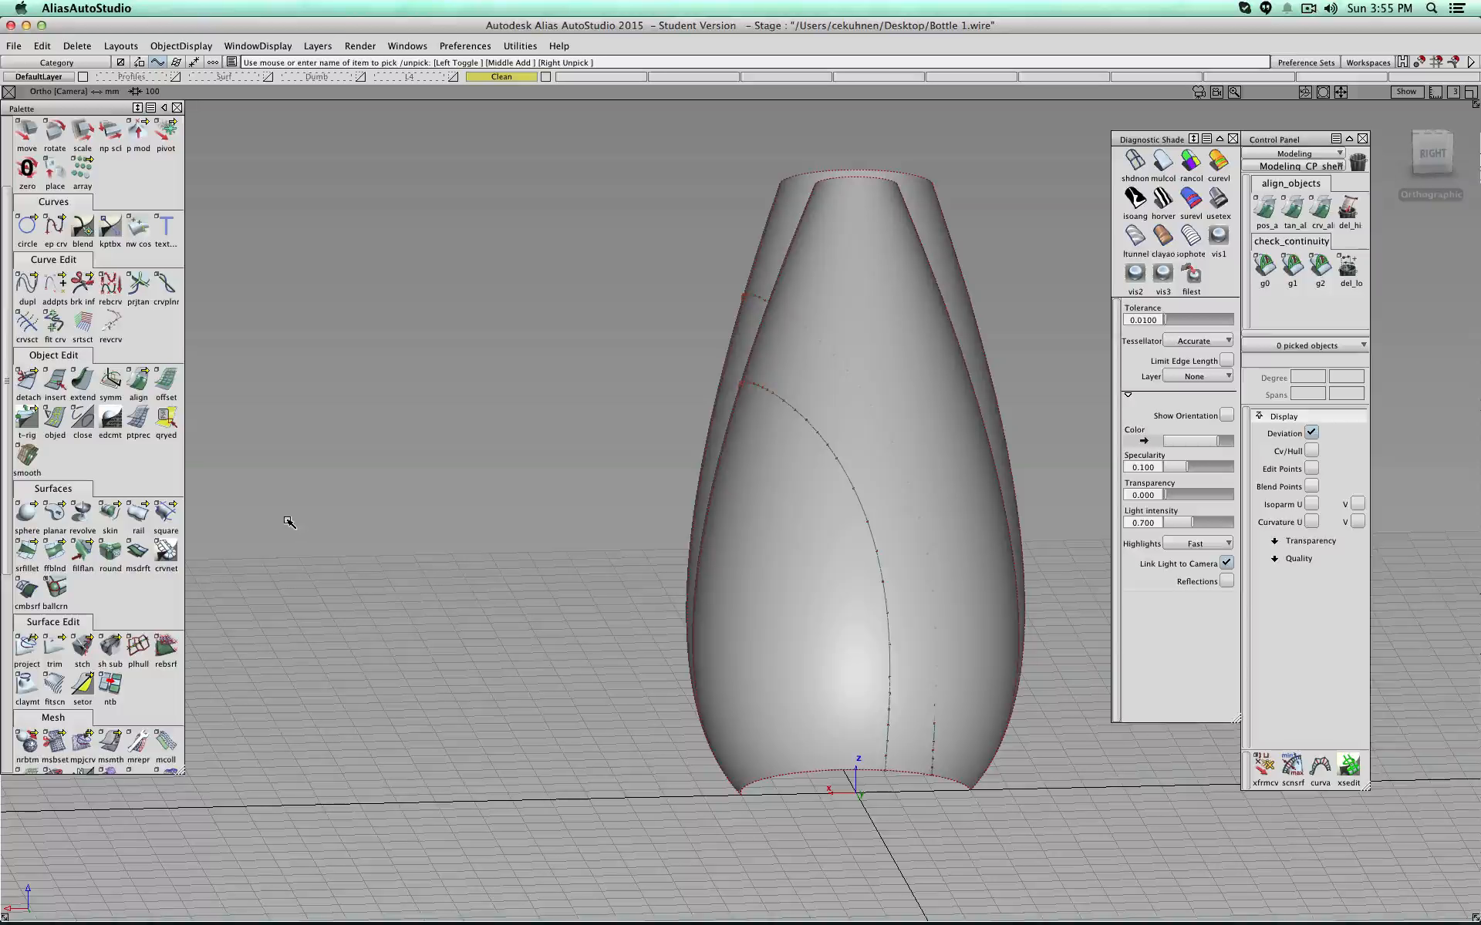
pyautogui.click(61, 554)
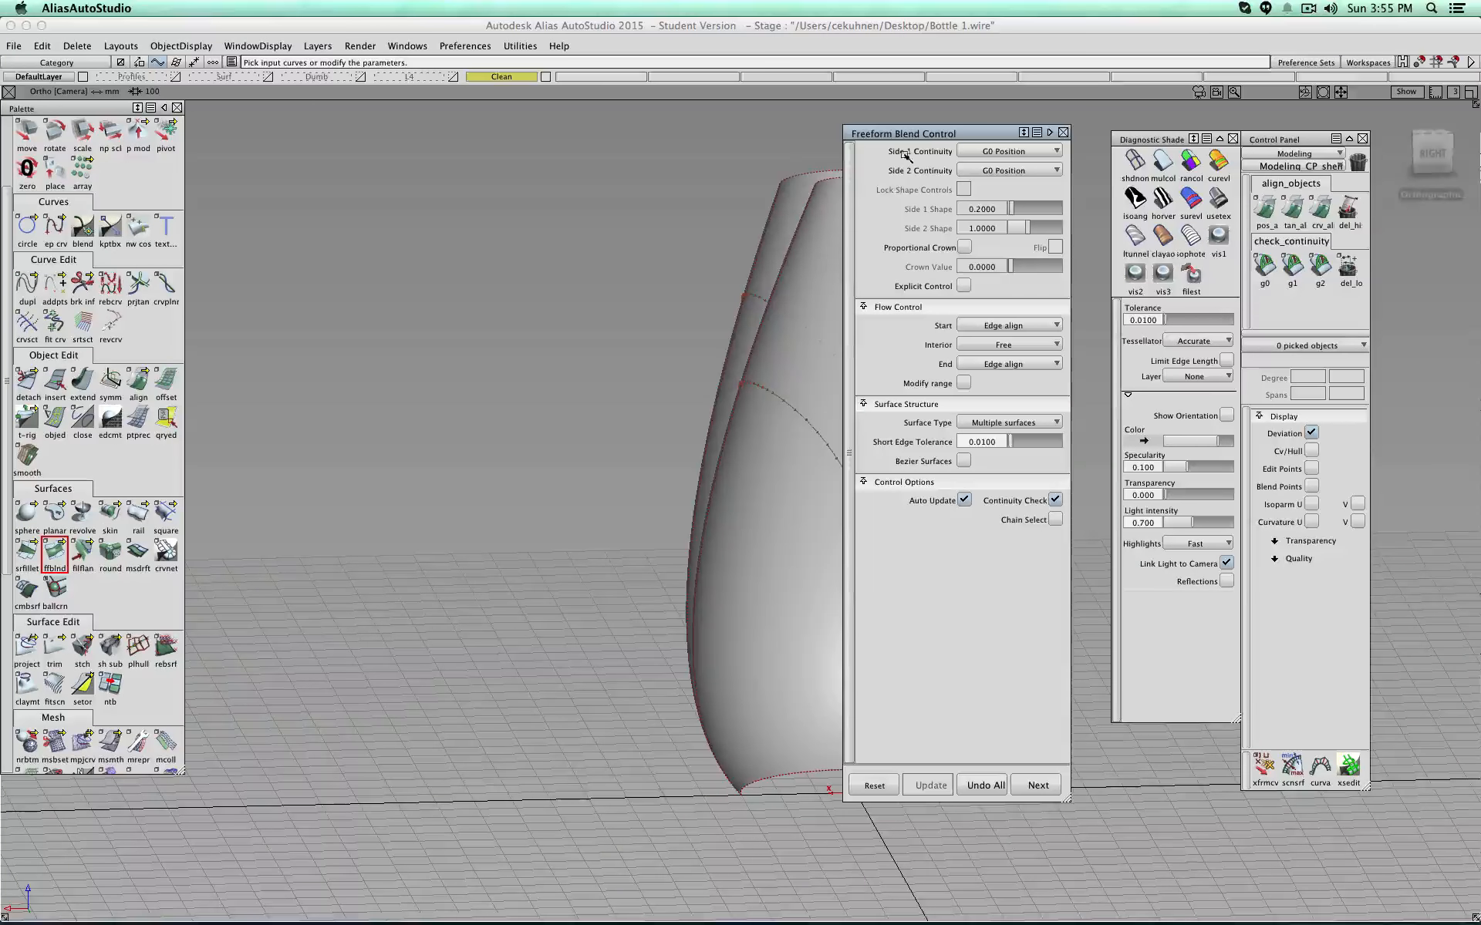
pyautogui.click(1151, 163)
pyautogui.click(760, 302)
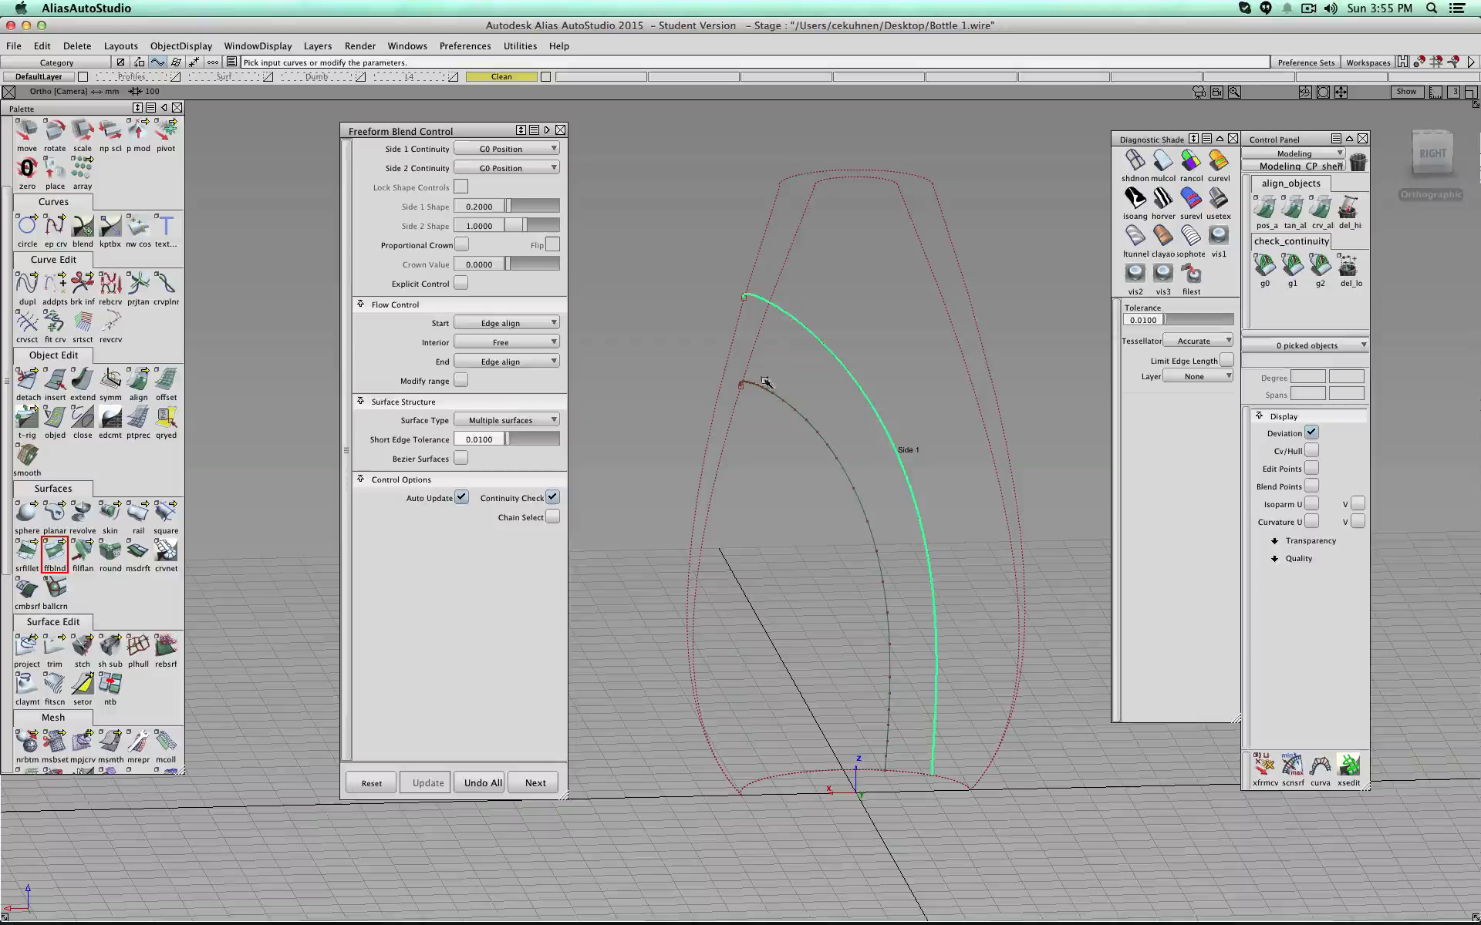
pyautogui.click(760, 389)
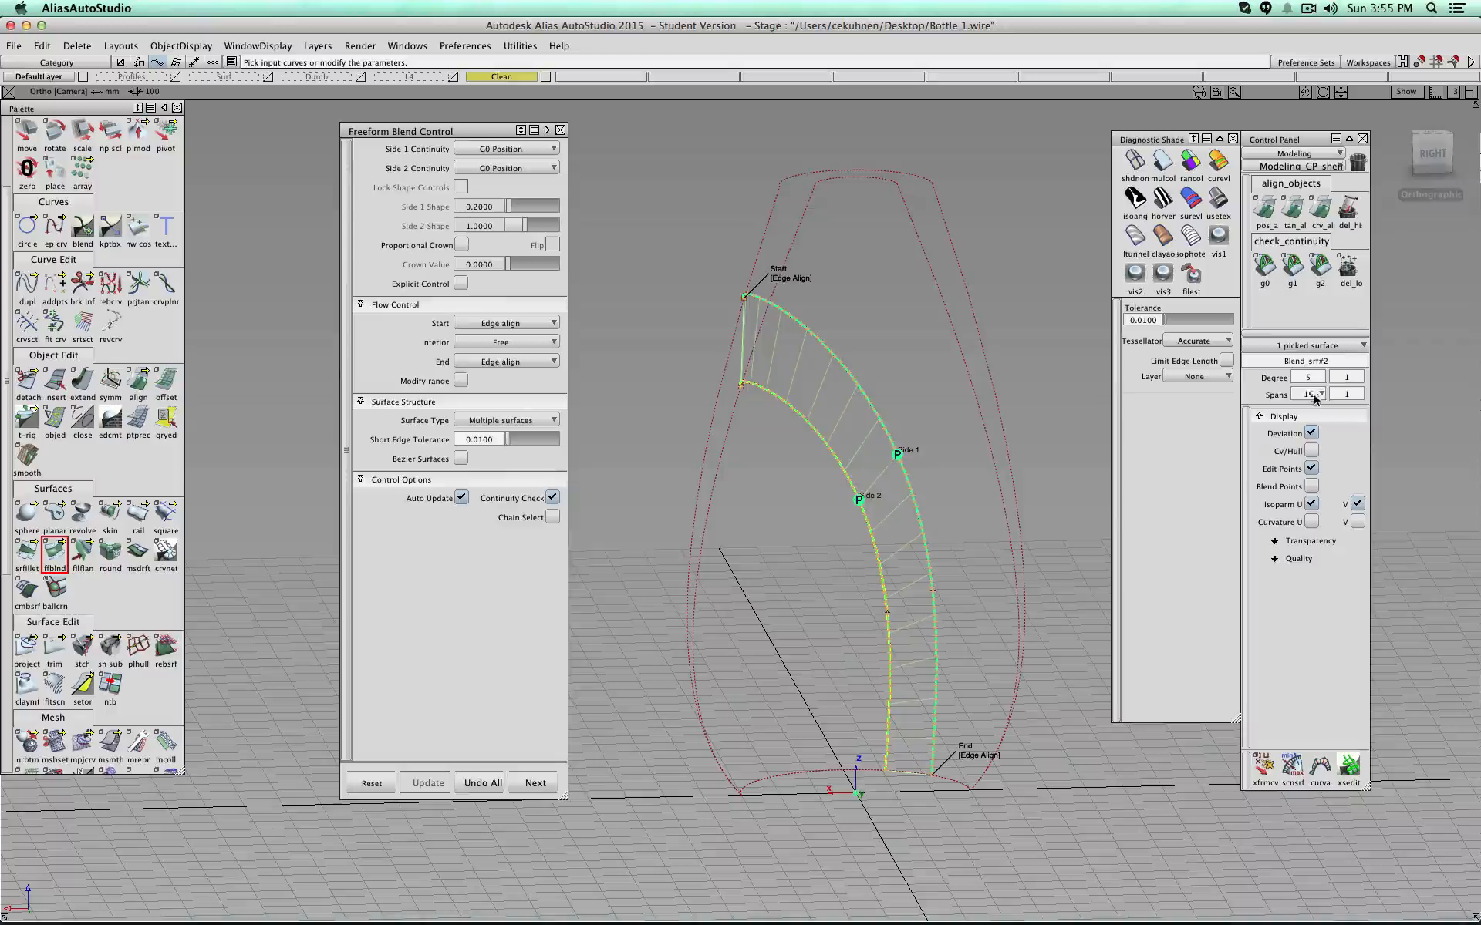
# Step: Toggle the blend's continuity check and set both Side 1 and Side 2 Continuity to G2 Curvature
pyautogui.keyDown('alt'); pyautogui.keyDown('shift'); pyautogui.moveTo(802, 479); pyautogui.dragTo(861, 496); pyautogui.keyUp('shift'); pyautogui.keyUp('alt')
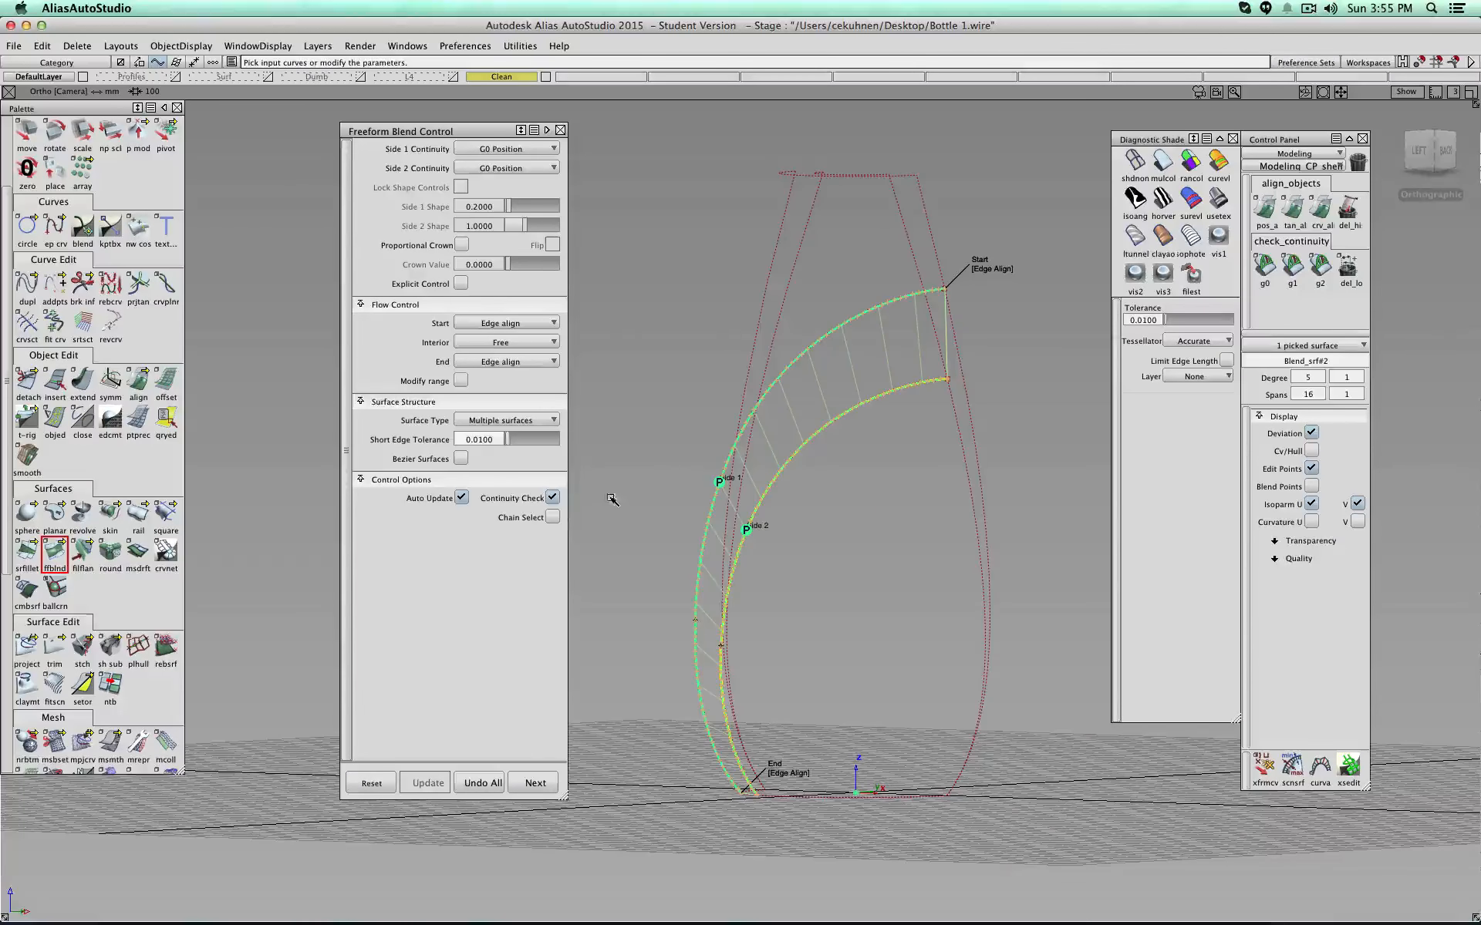
pyautogui.click(556, 501)
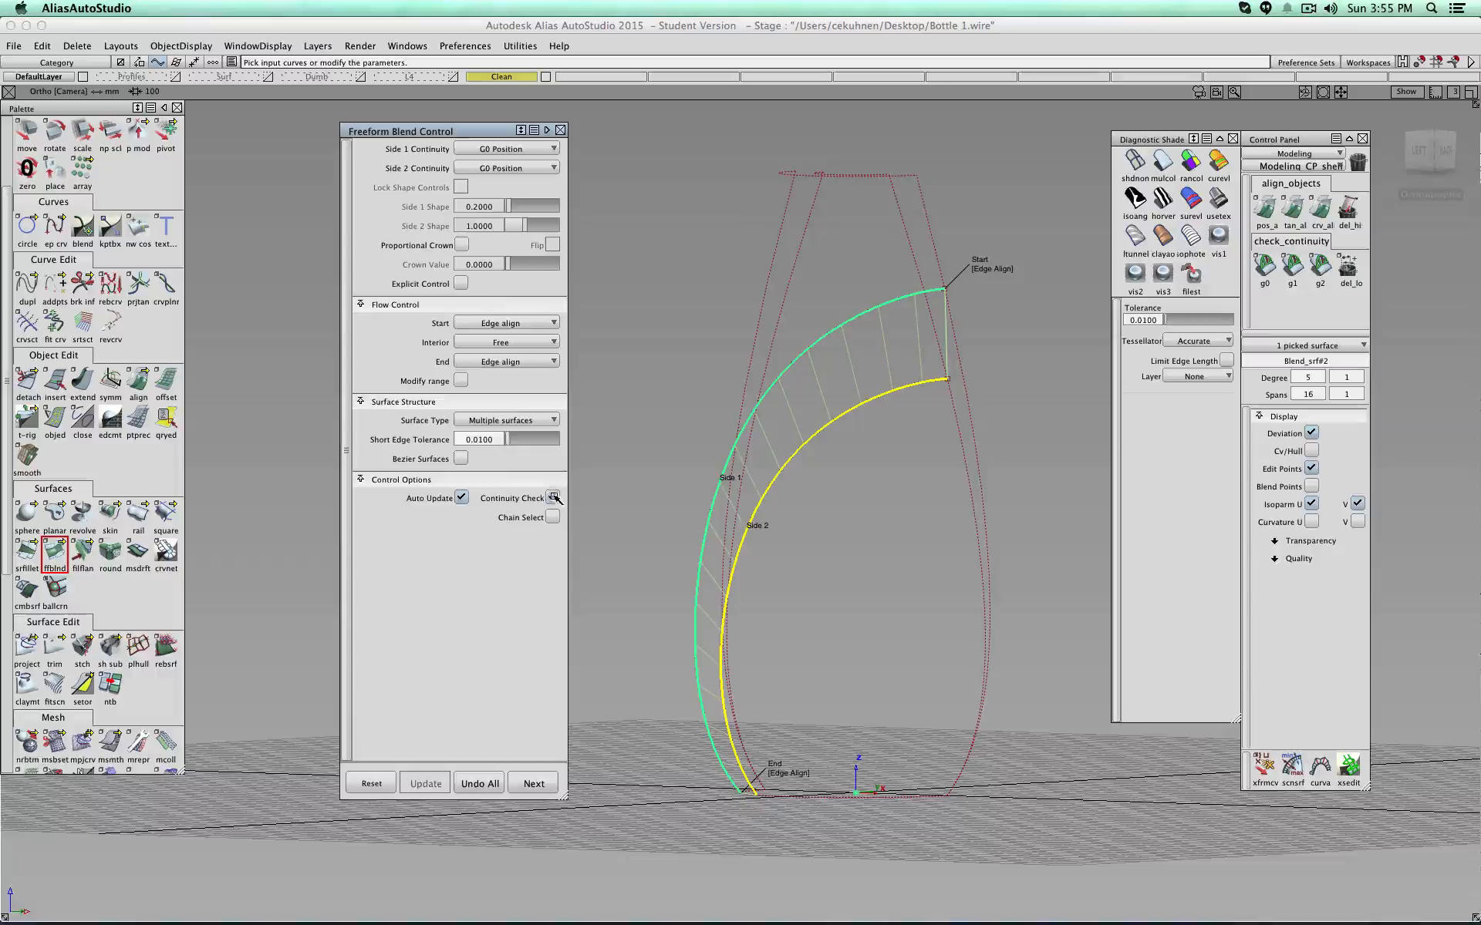
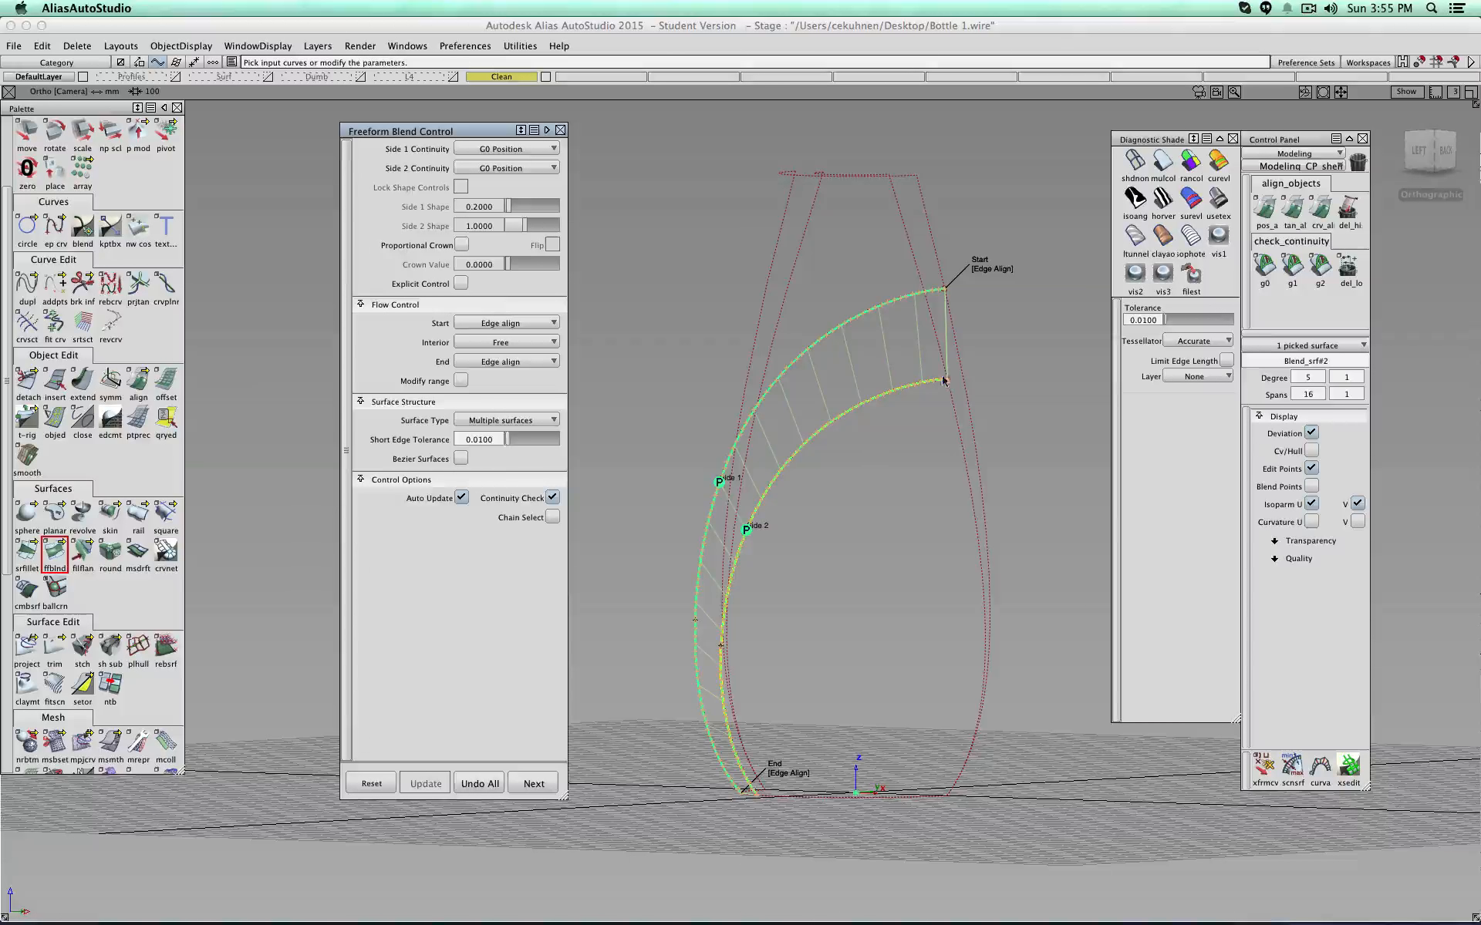
pyautogui.click(523, 151)
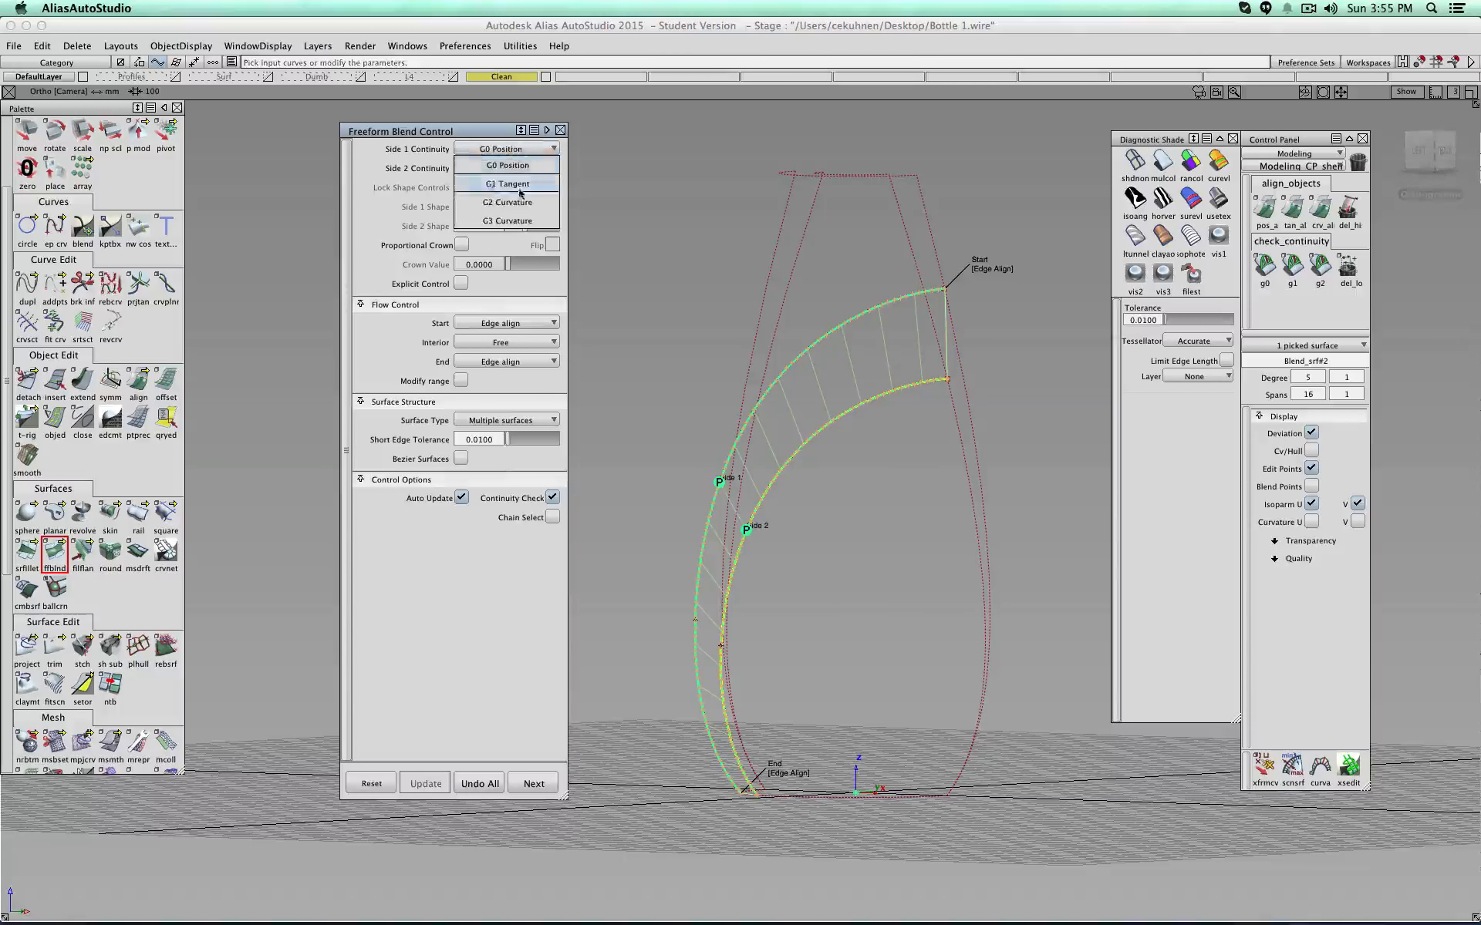
pyautogui.click(519, 199)
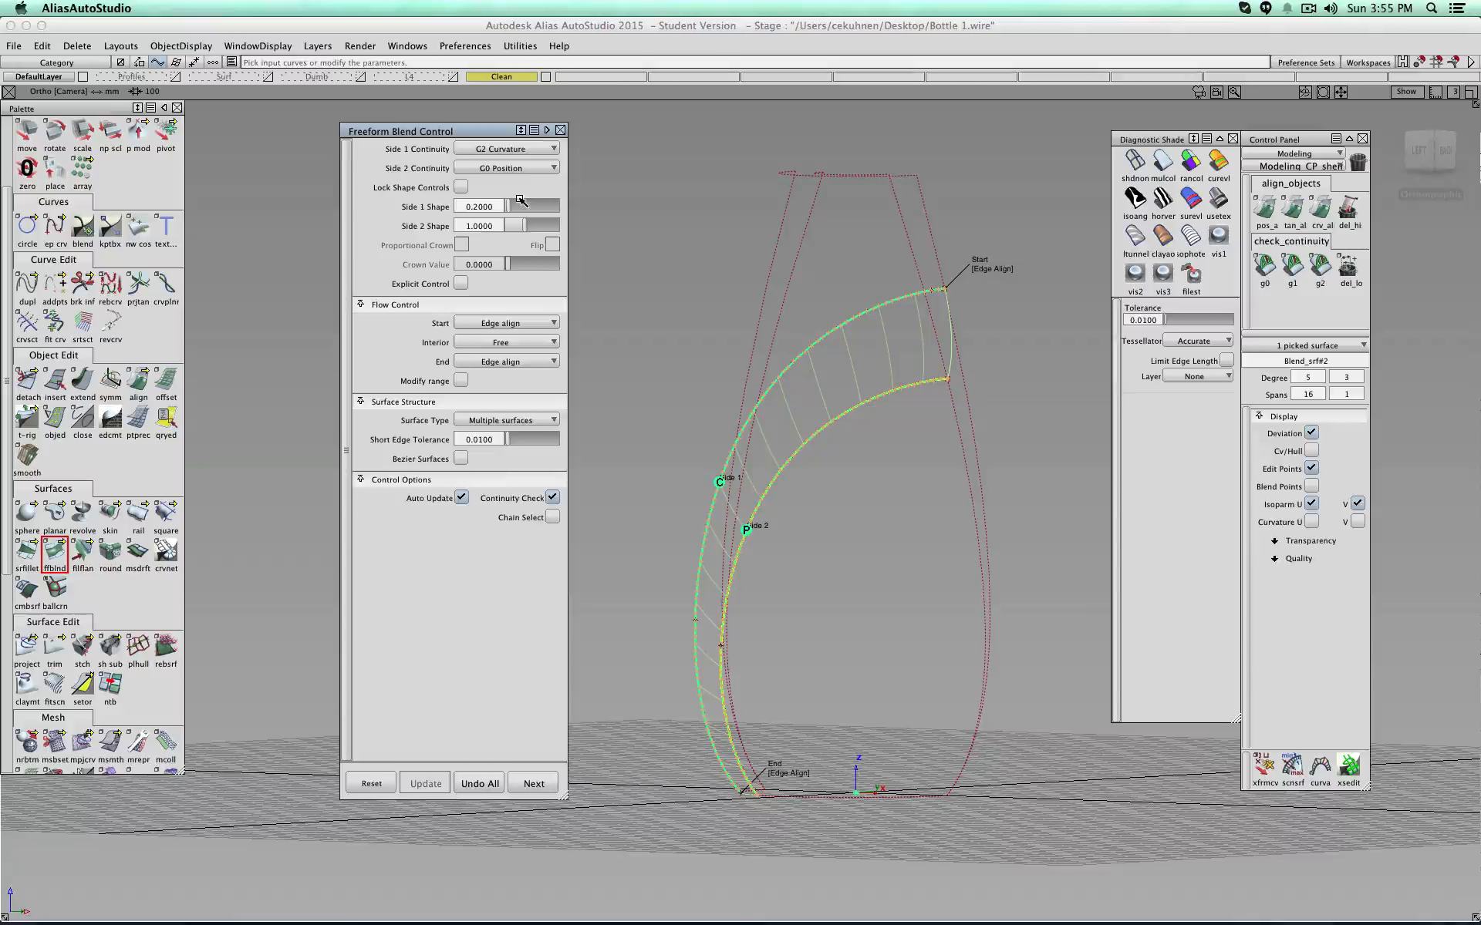
pyautogui.click(519, 167)
pyautogui.click(501, 168)
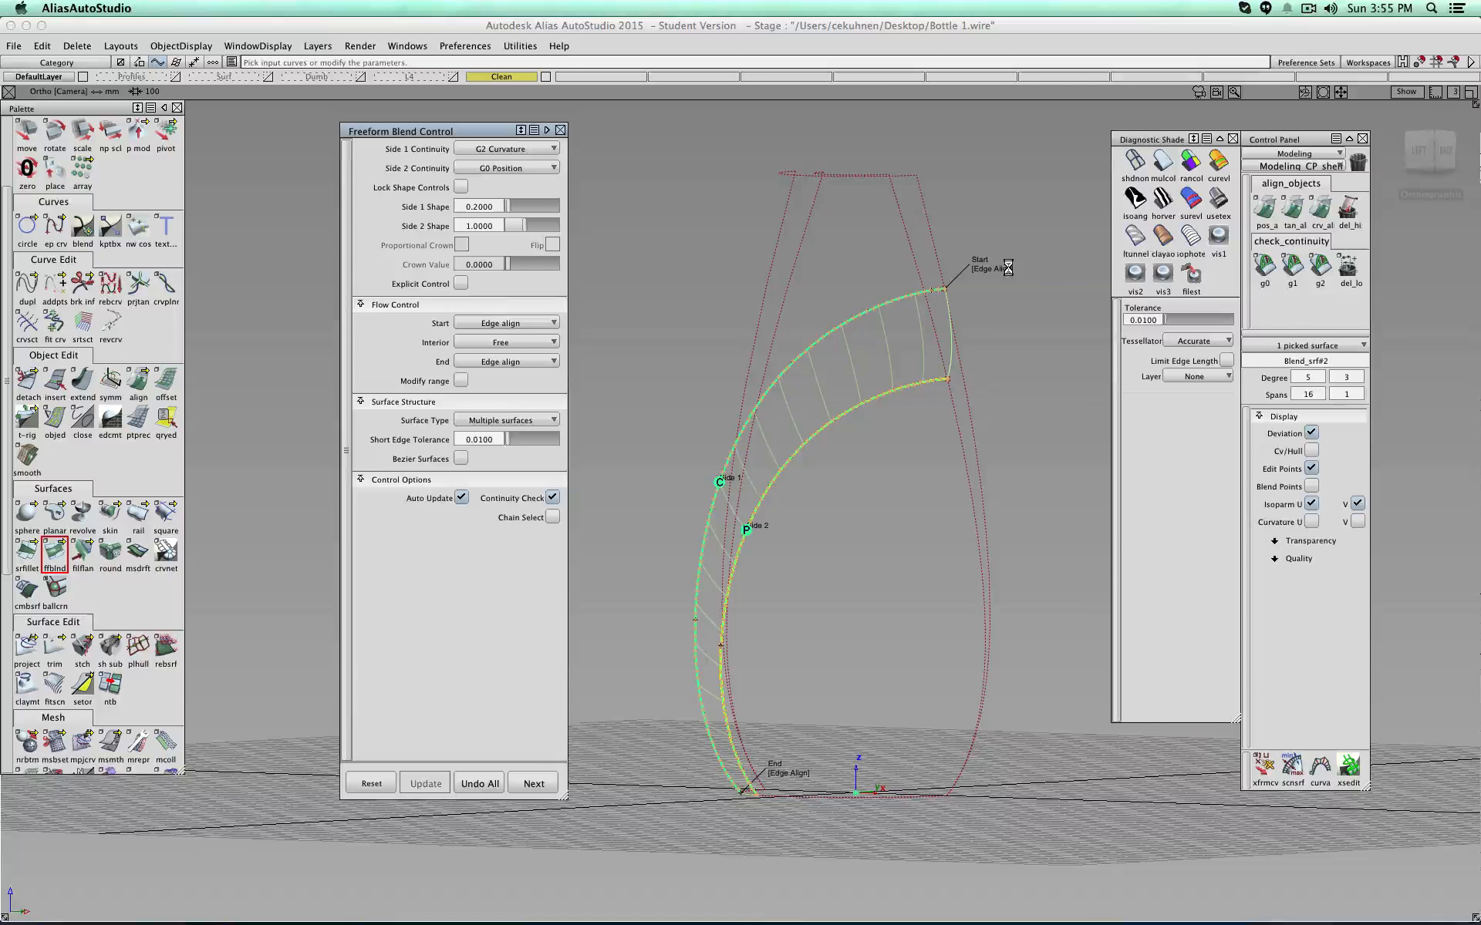
# Step: Try the Single surface type on the blend, and return it to Multiple surfaces
pyautogui.keyDown('shift'); pyautogui.keyDown('super'); pyautogui.moveTo(690, 485); pyautogui.dragTo(840, 543); pyautogui.keyUp('super'); pyautogui.keyUp('shift')
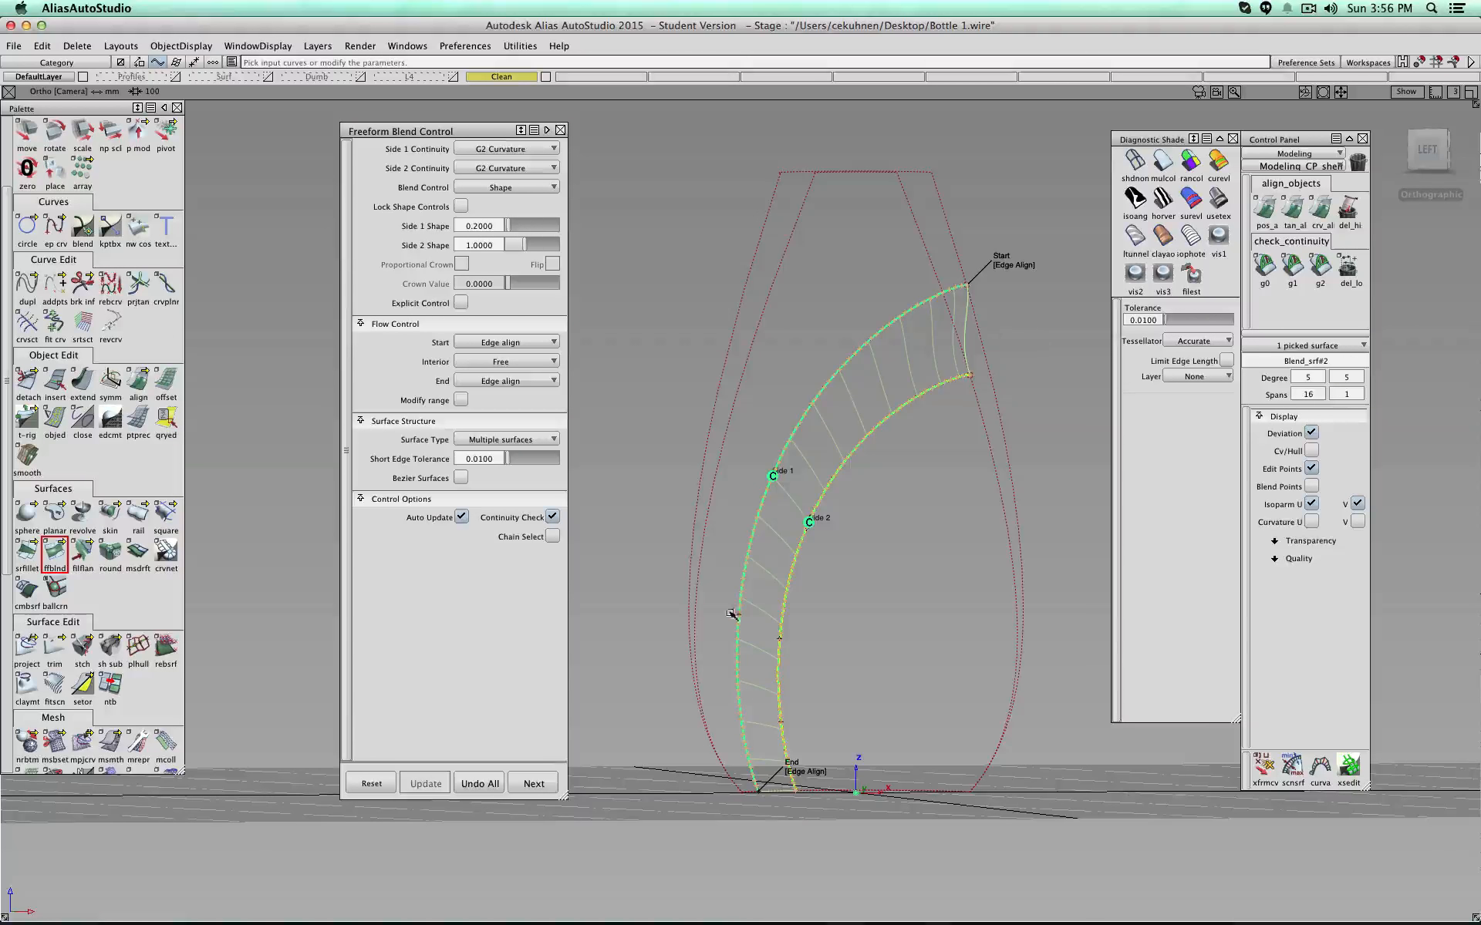
pyautogui.keyDown('alt'); pyautogui.keyDown('shift'); pyautogui.moveTo(970, 378); pyautogui.dragTo(898, 392); pyautogui.keyUp('shift'); pyautogui.keyUp('alt')
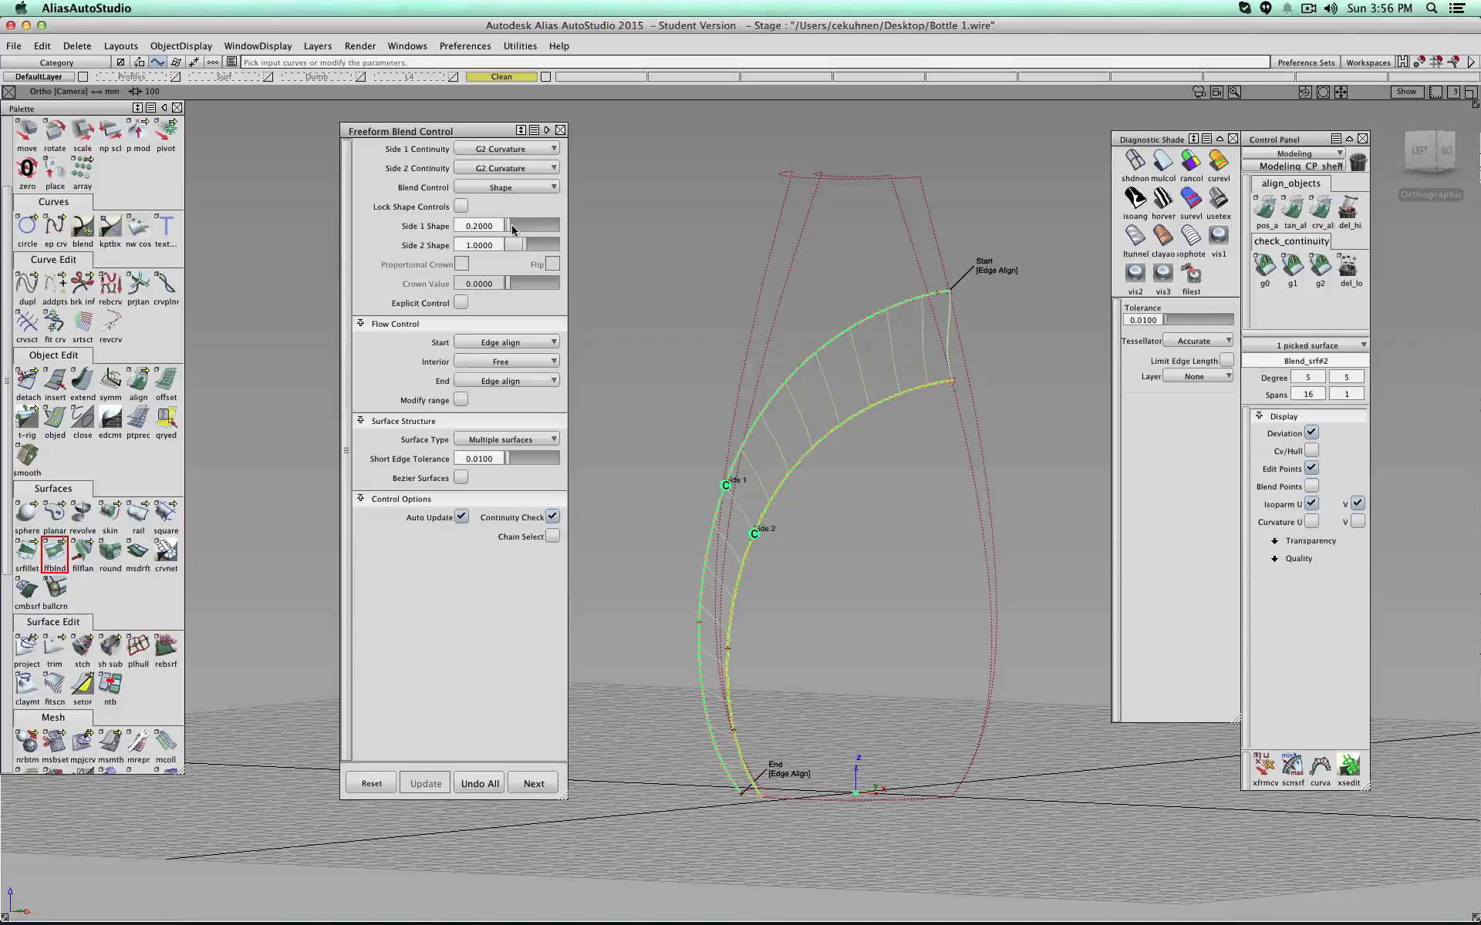
pyautogui.click(536, 440)
pyautogui.click(534, 463)
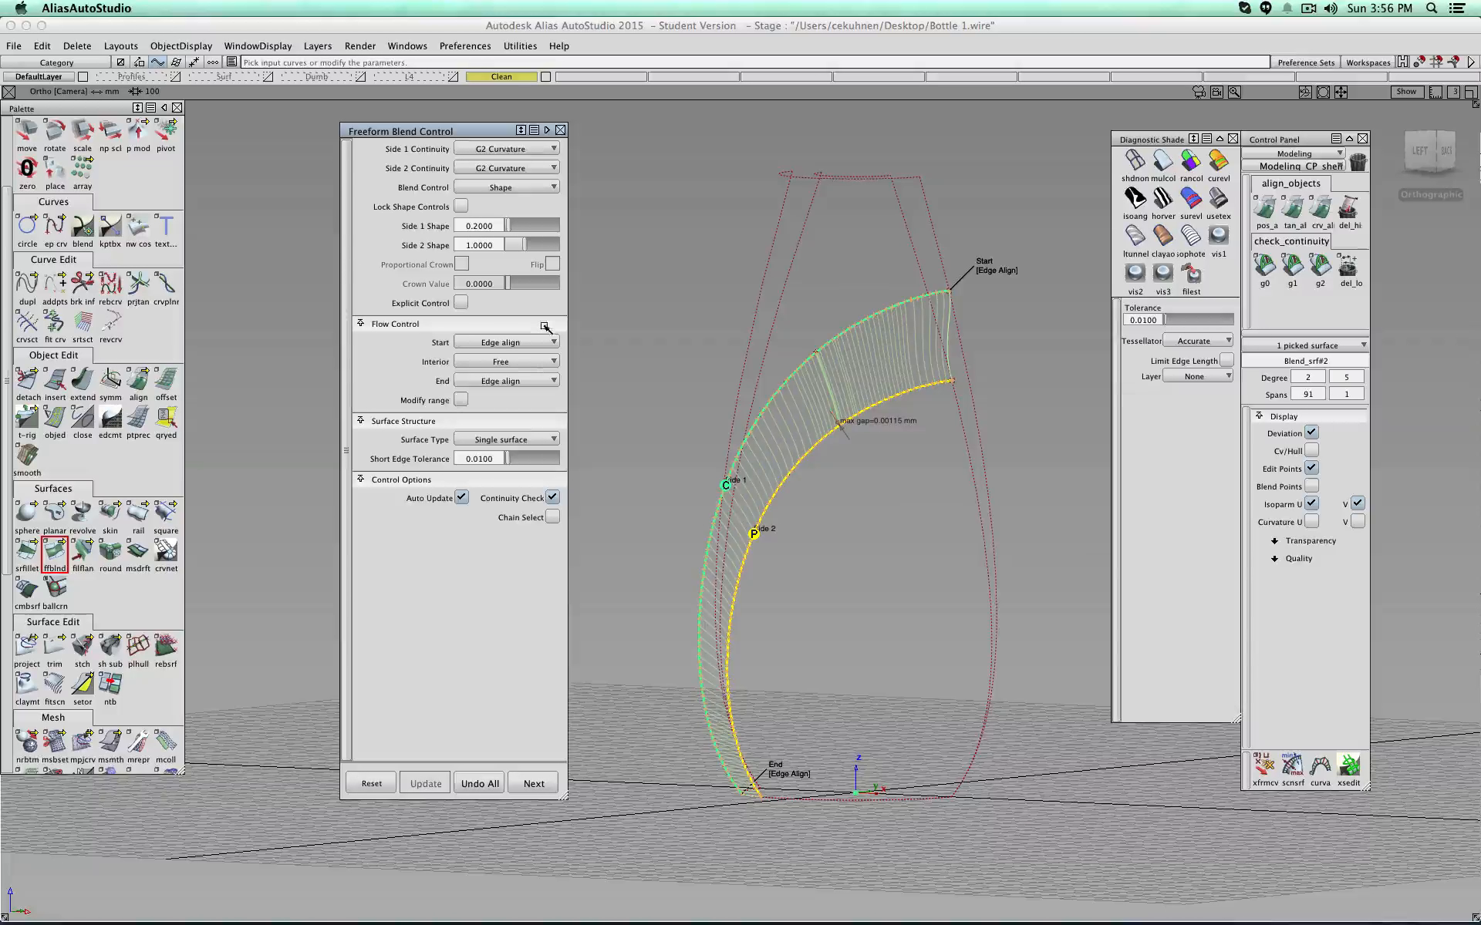
pyautogui.click(509, 440)
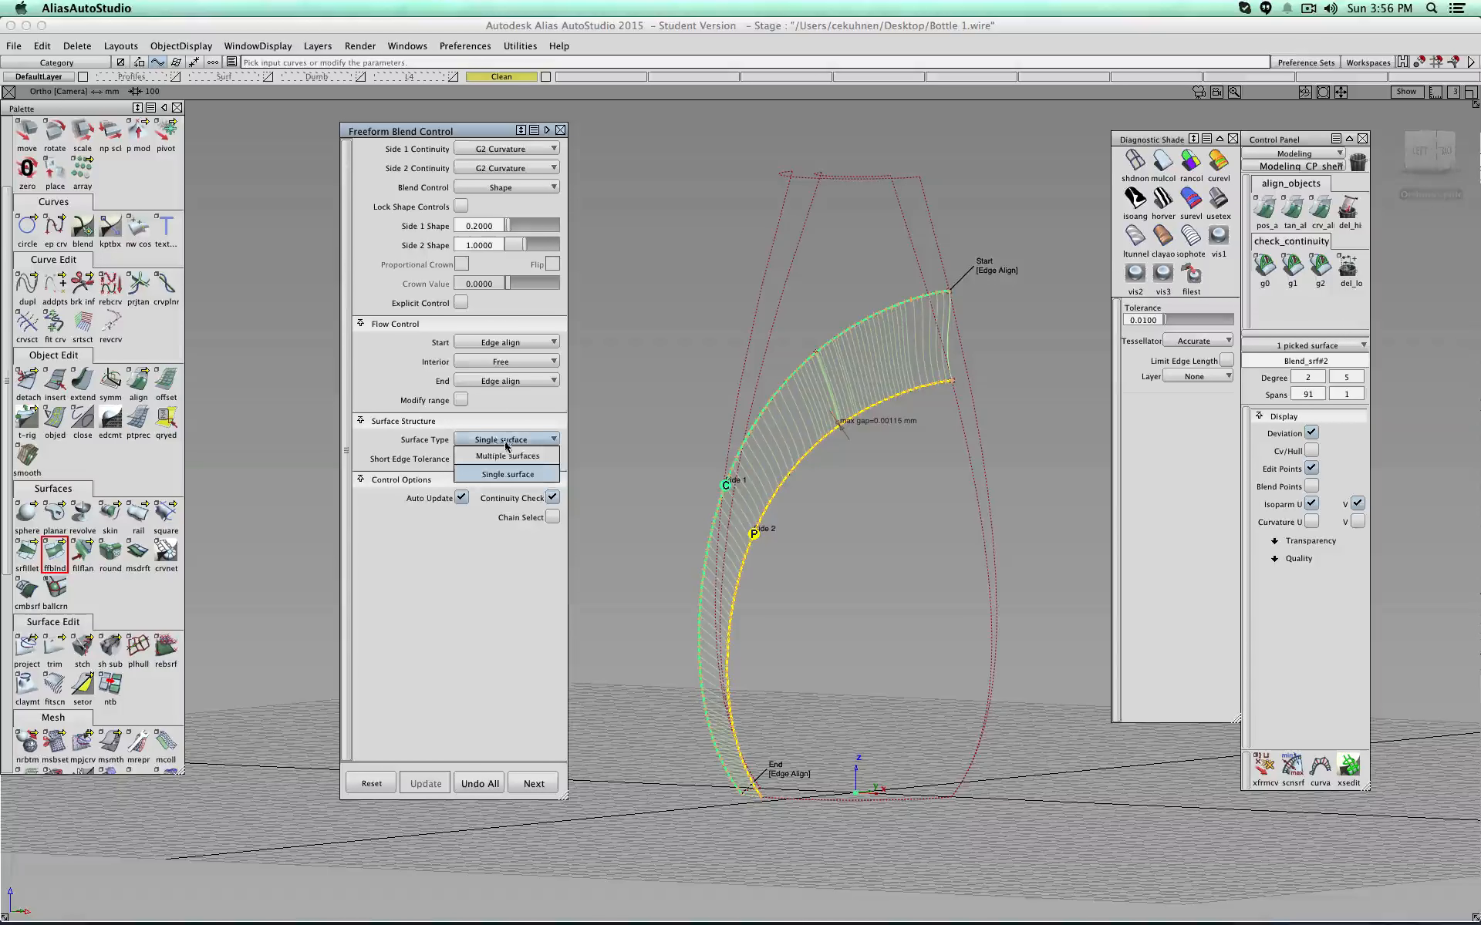
pyautogui.click(546, 456)
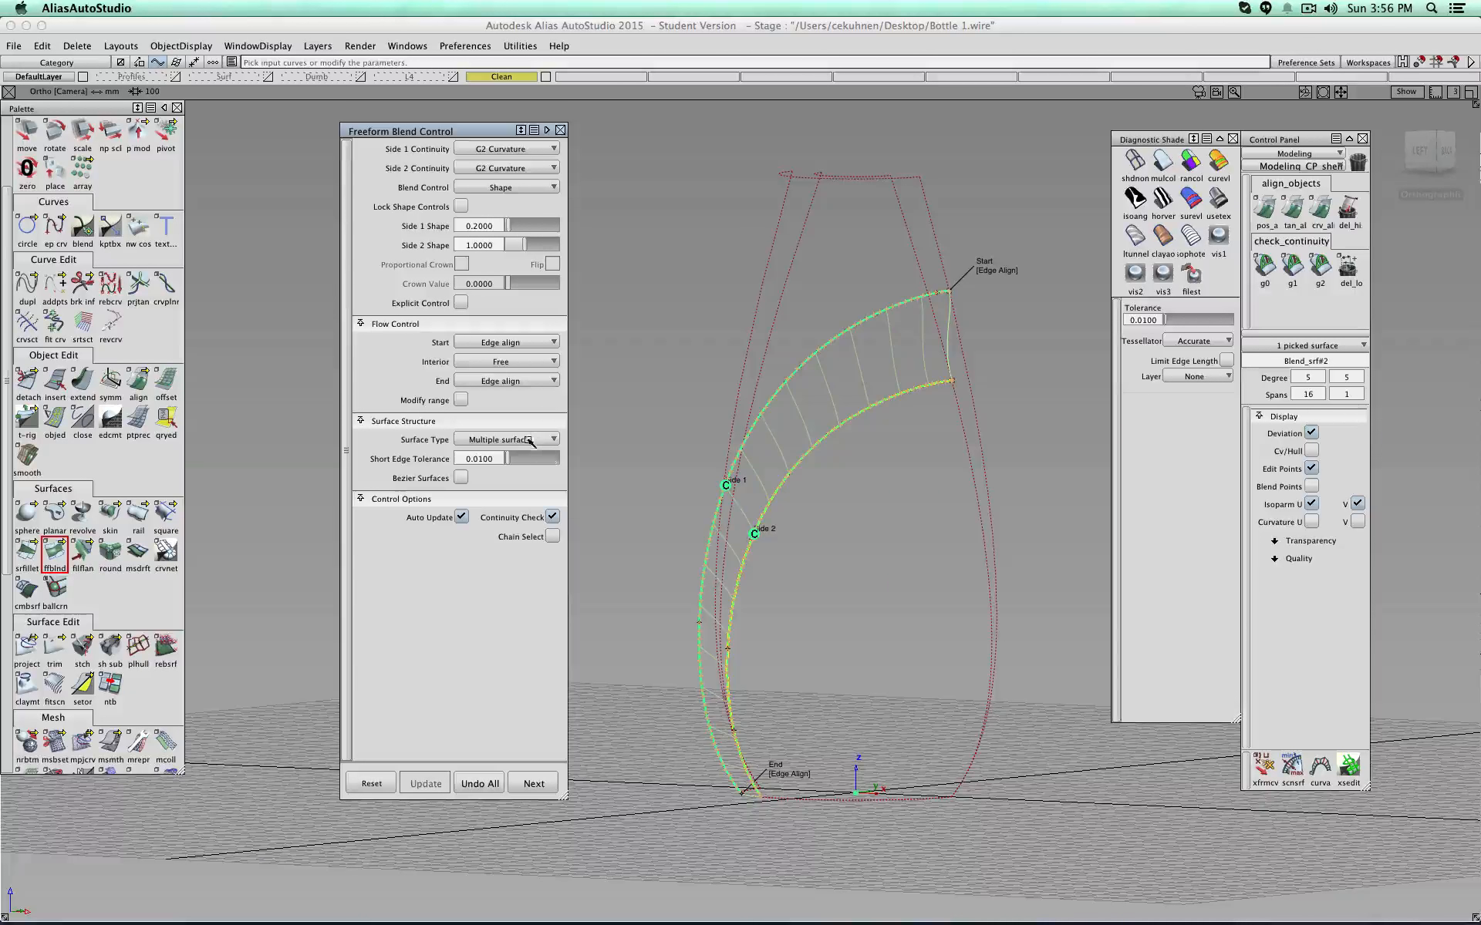
# Step: Try the blend as a Single surface once more, looking through the continuity options while keeping G2 Curvature
pyautogui.click(529, 441)
pyautogui.click(531, 472)
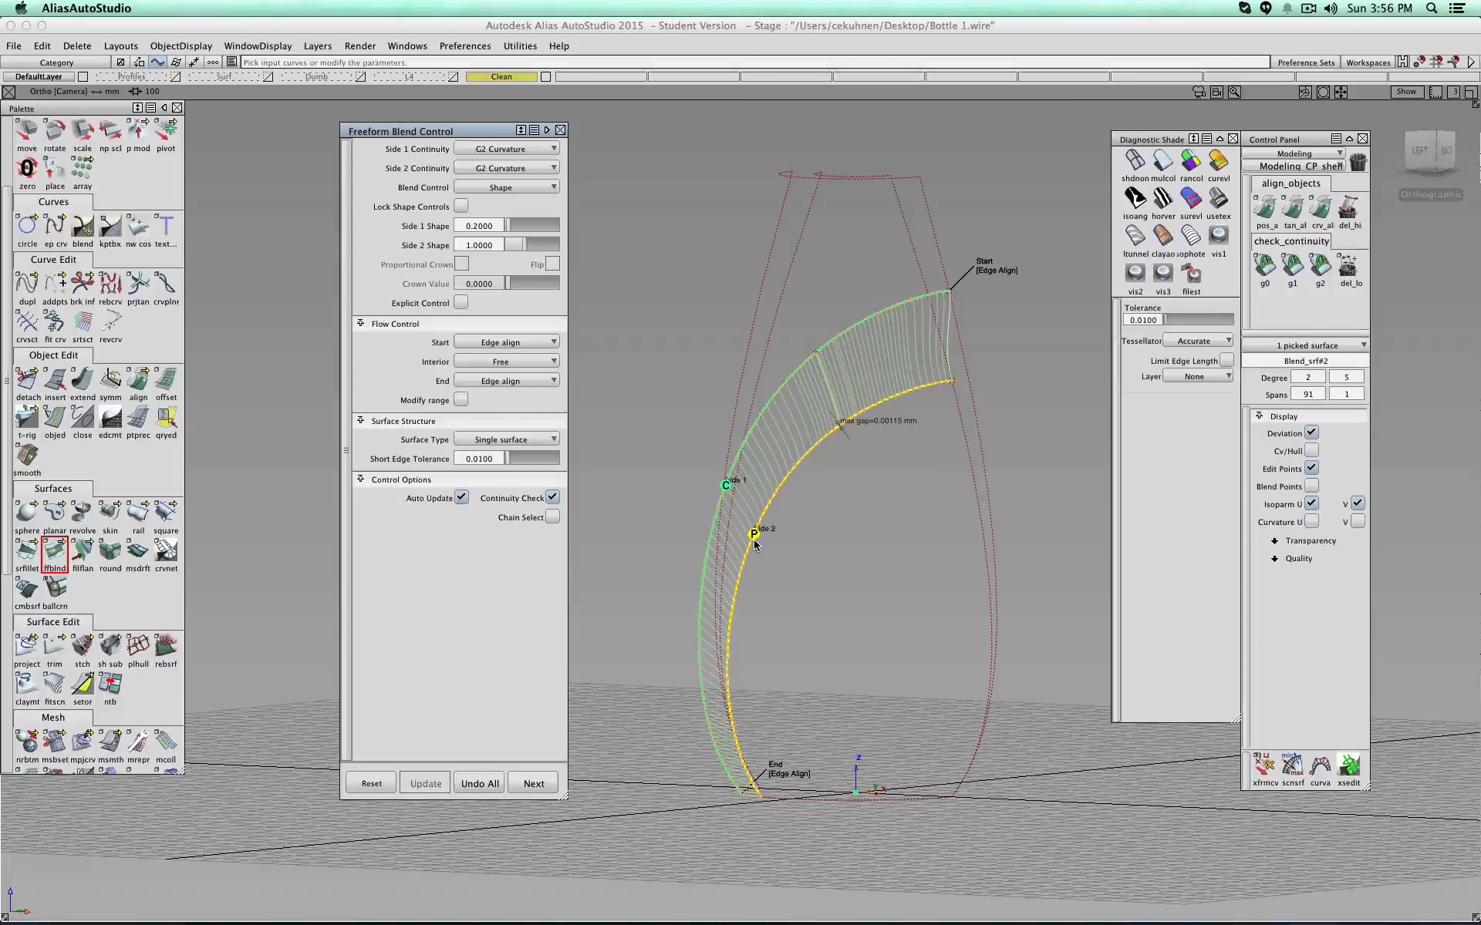
pyautogui.click(502, 152)
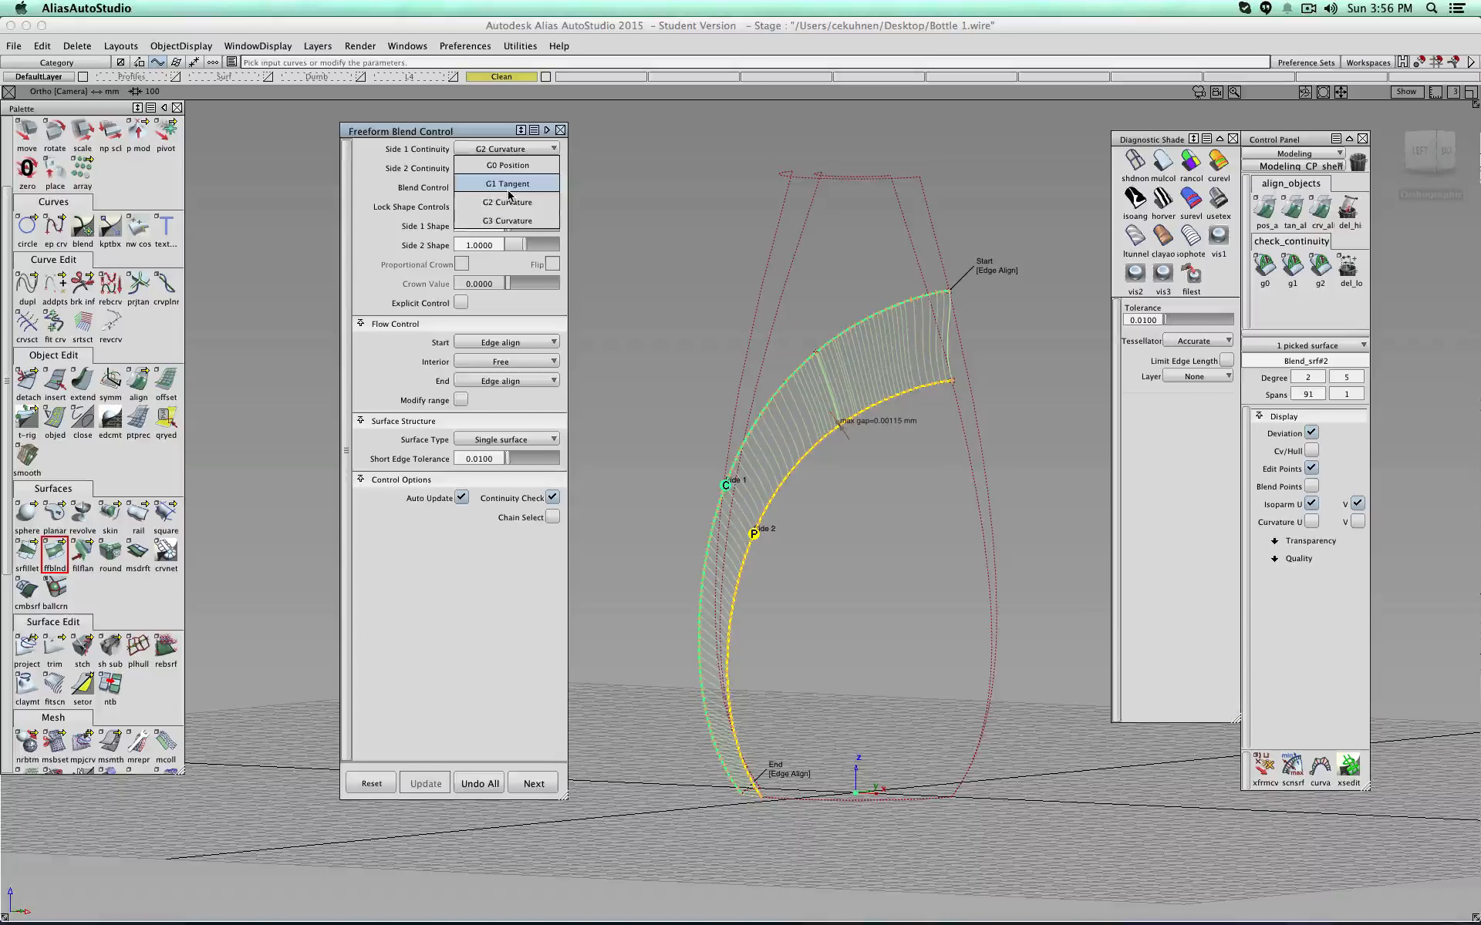
pyautogui.click(505, 438)
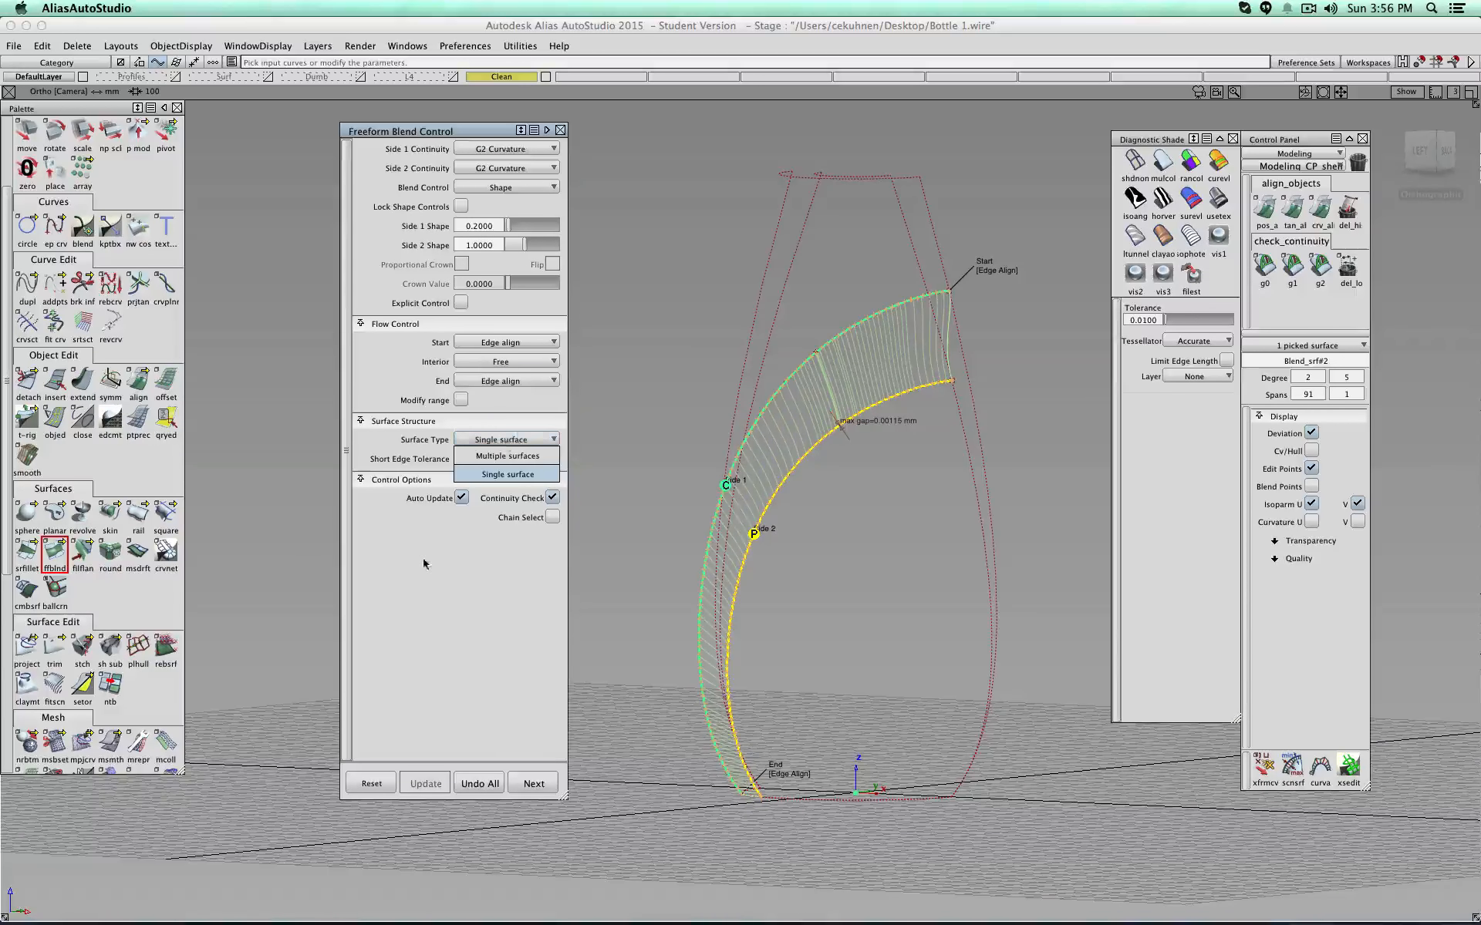
pyautogui.click(511, 476)
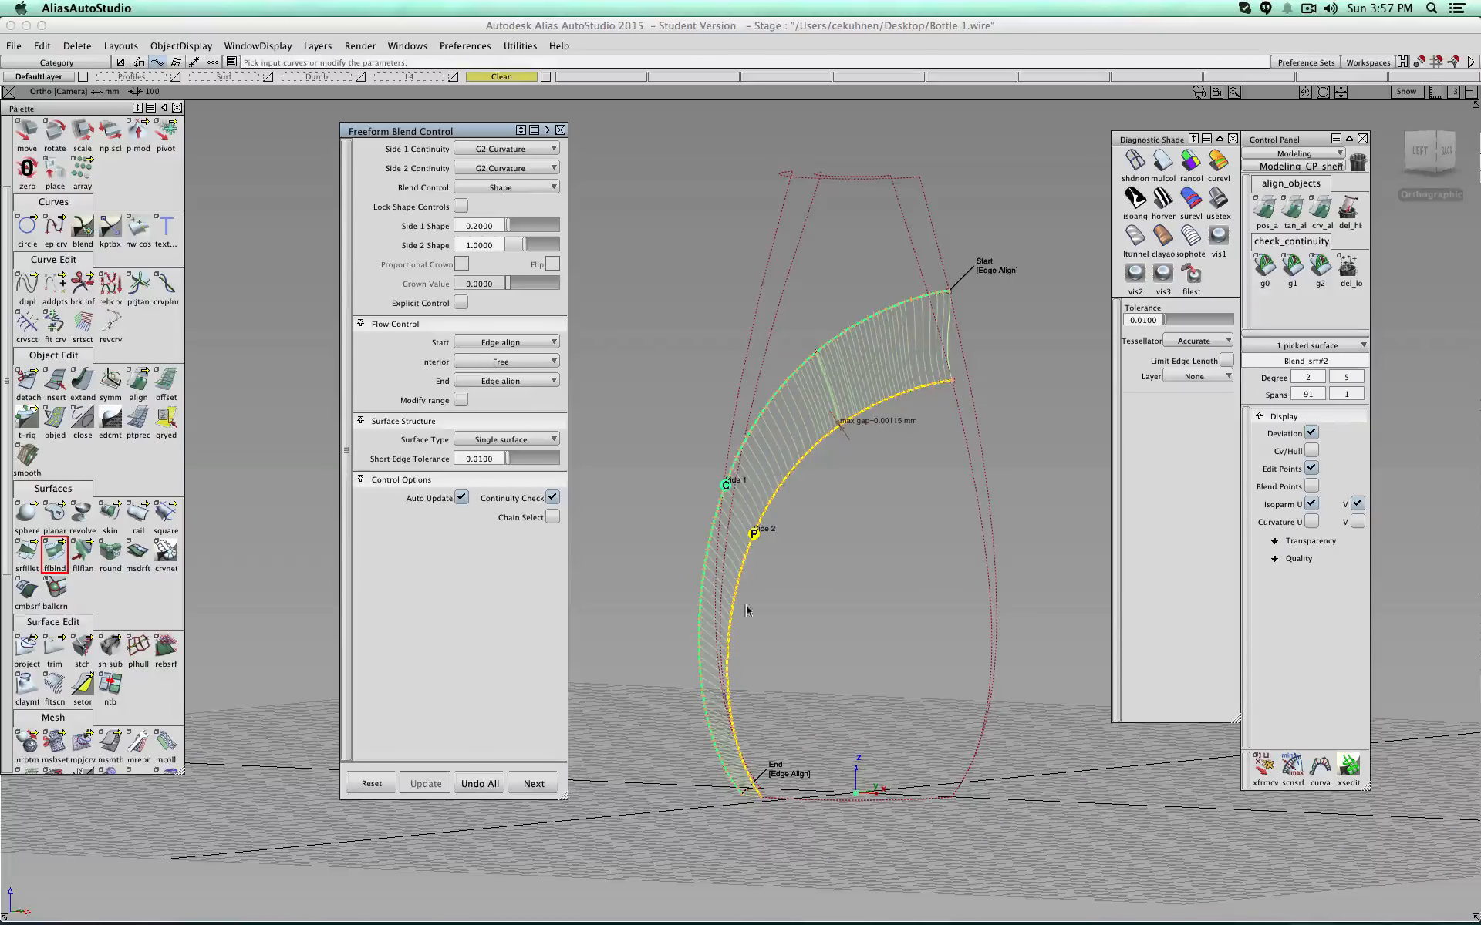
# Step: Set the blend's surface type to Multiple surfaces and turn on Bezier Surfaces
pyautogui.click(533, 439)
pyautogui.click(529, 456)
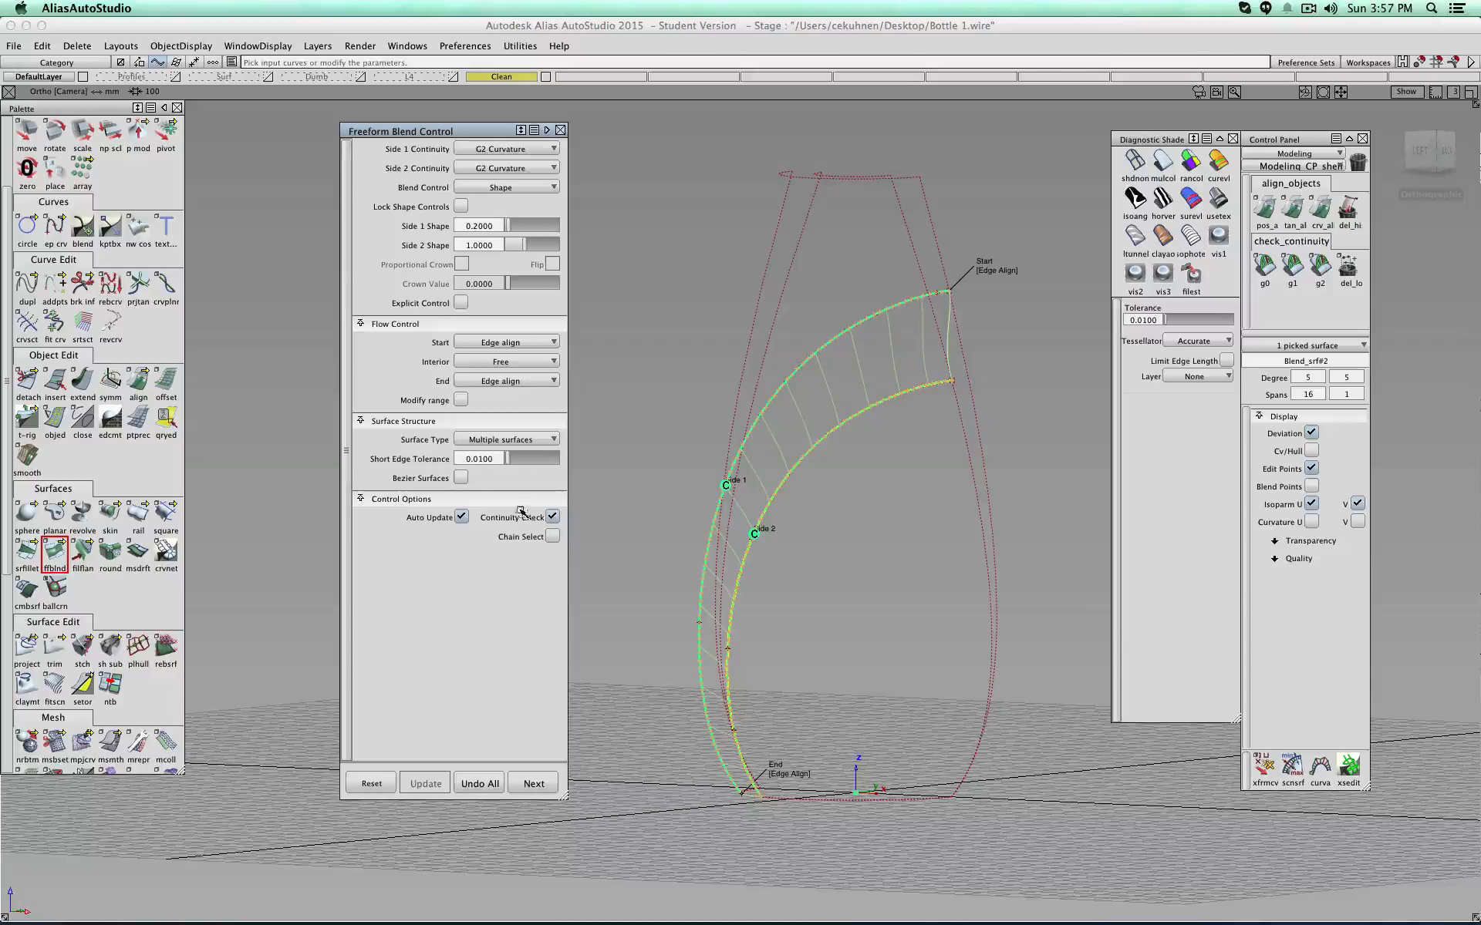
pyautogui.click(461, 477)
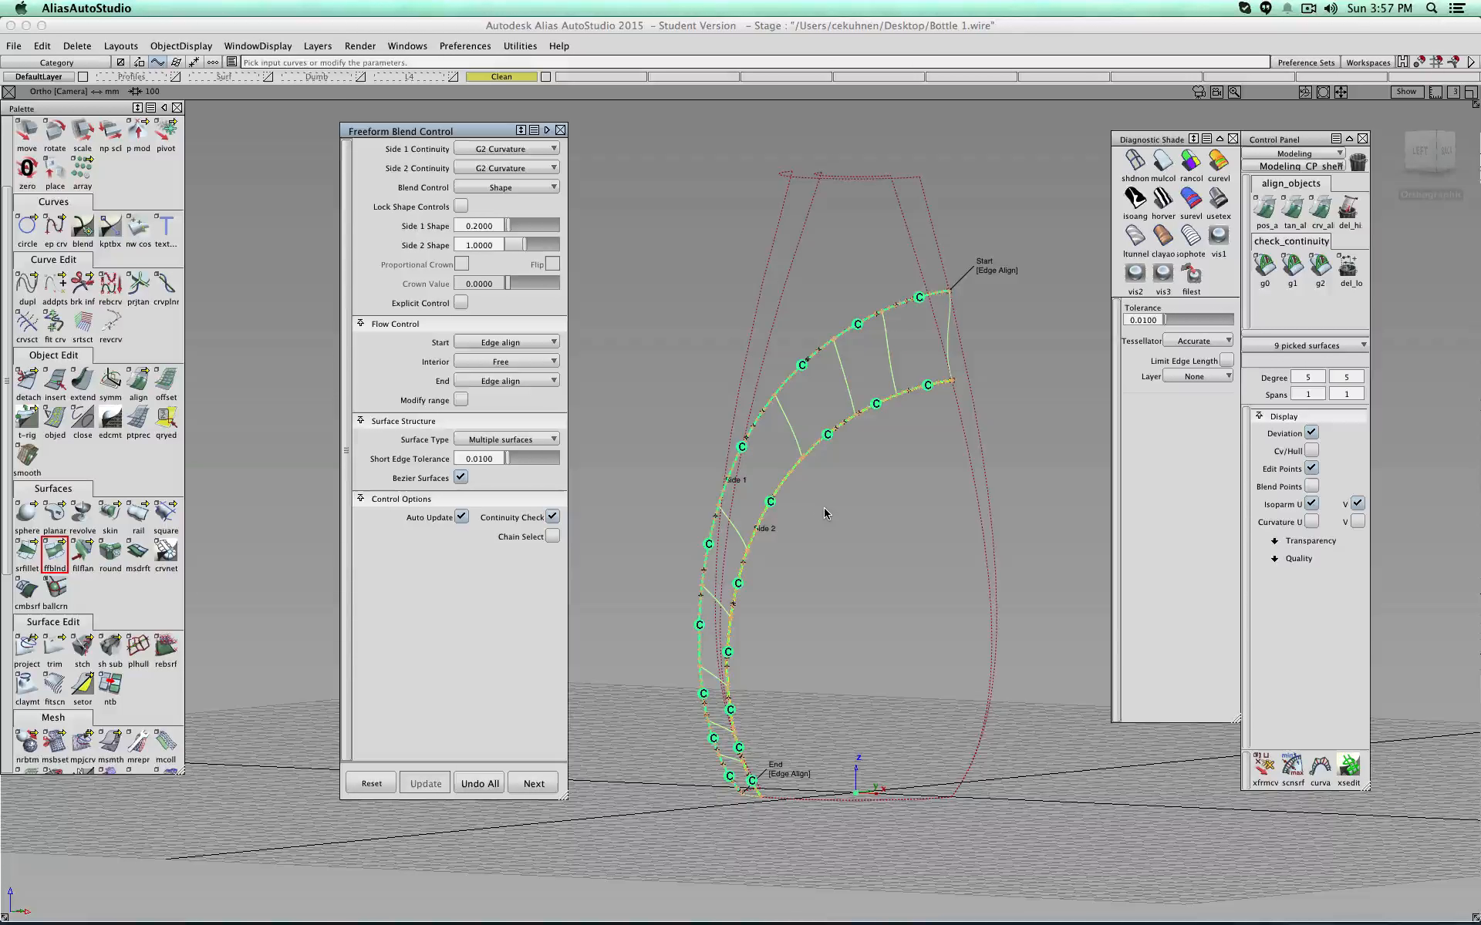
# Step: Inspect the freeform blend from several angles, and accept it as multiple Bezier surfaces
pyautogui.keyDown('alt'); pyautogui.keyDown('shift'); pyautogui.moveTo(824, 512); pyautogui.dragTo(780, 481); pyautogui.keyUp('shift'); pyautogui.keyUp('alt')
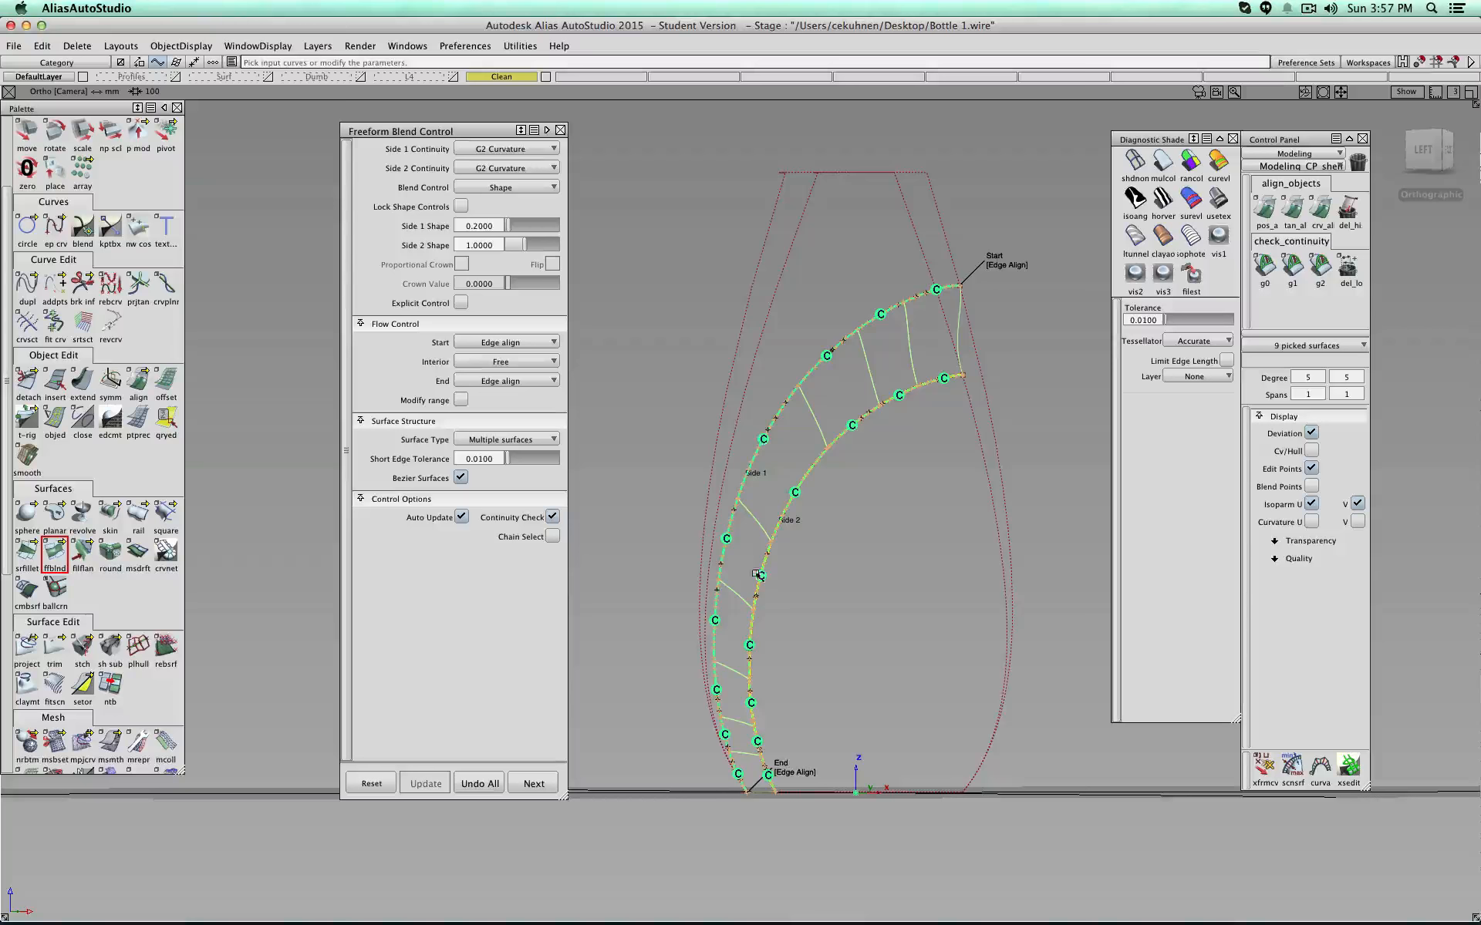
pyautogui.keyDown('alt'); pyautogui.keyDown('shift'); pyautogui.moveTo(906, 605); pyautogui.dragTo(802, 412); pyautogui.keyUp('shift'); pyautogui.keyUp('alt')
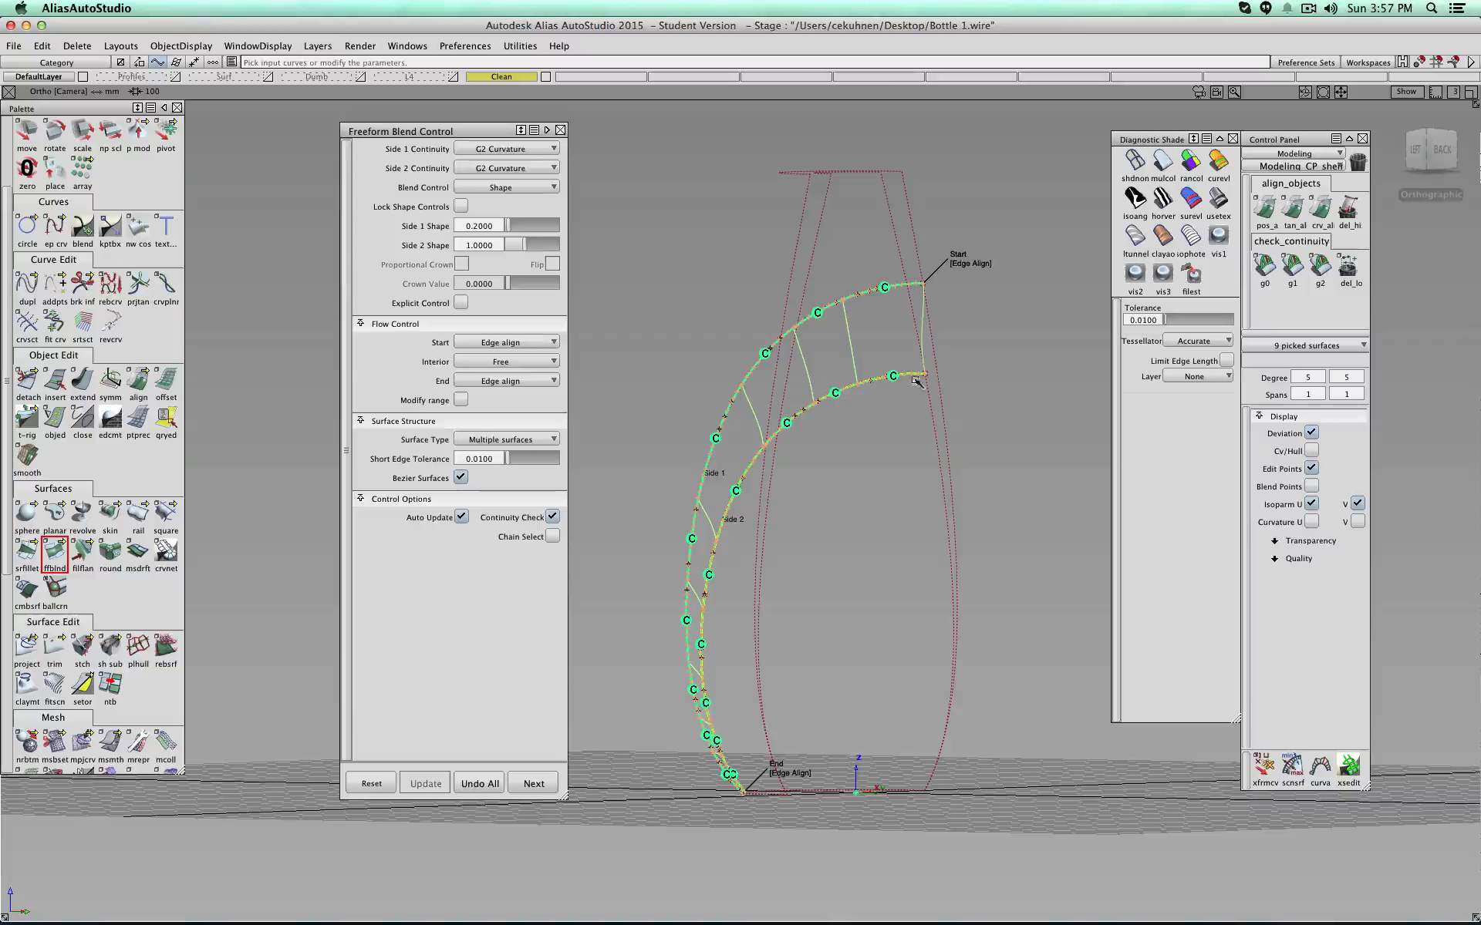
pyautogui.keyDown('alt'); pyautogui.keyDown('shift'); pyautogui.moveTo(733, 340); pyautogui.dragTo(305, 369); pyautogui.keyUp('shift'); pyautogui.keyUp('alt')
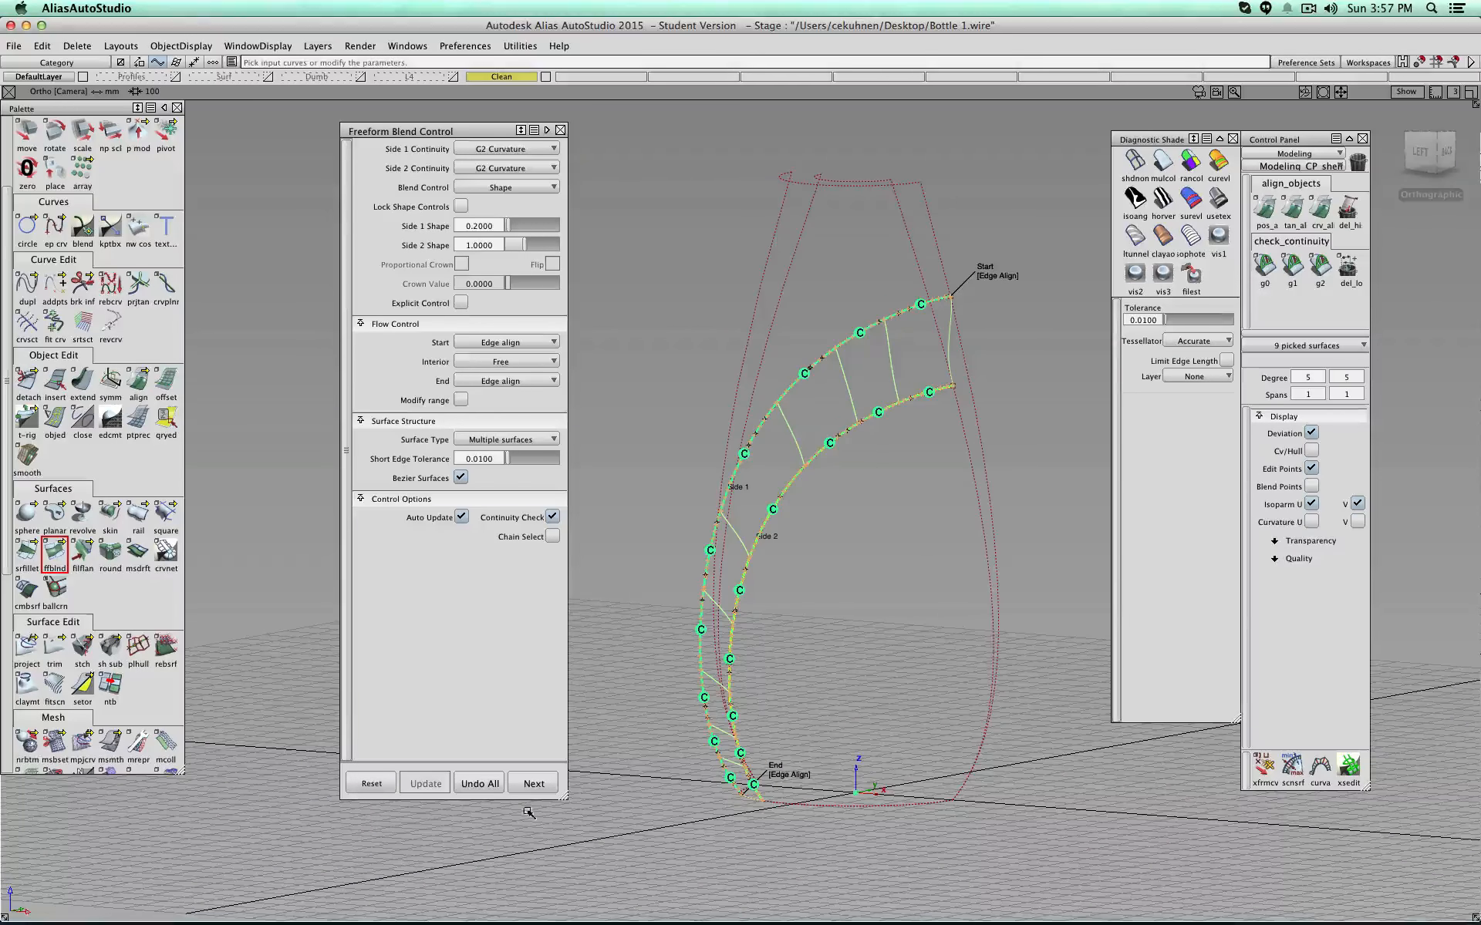
pyautogui.click(534, 784)
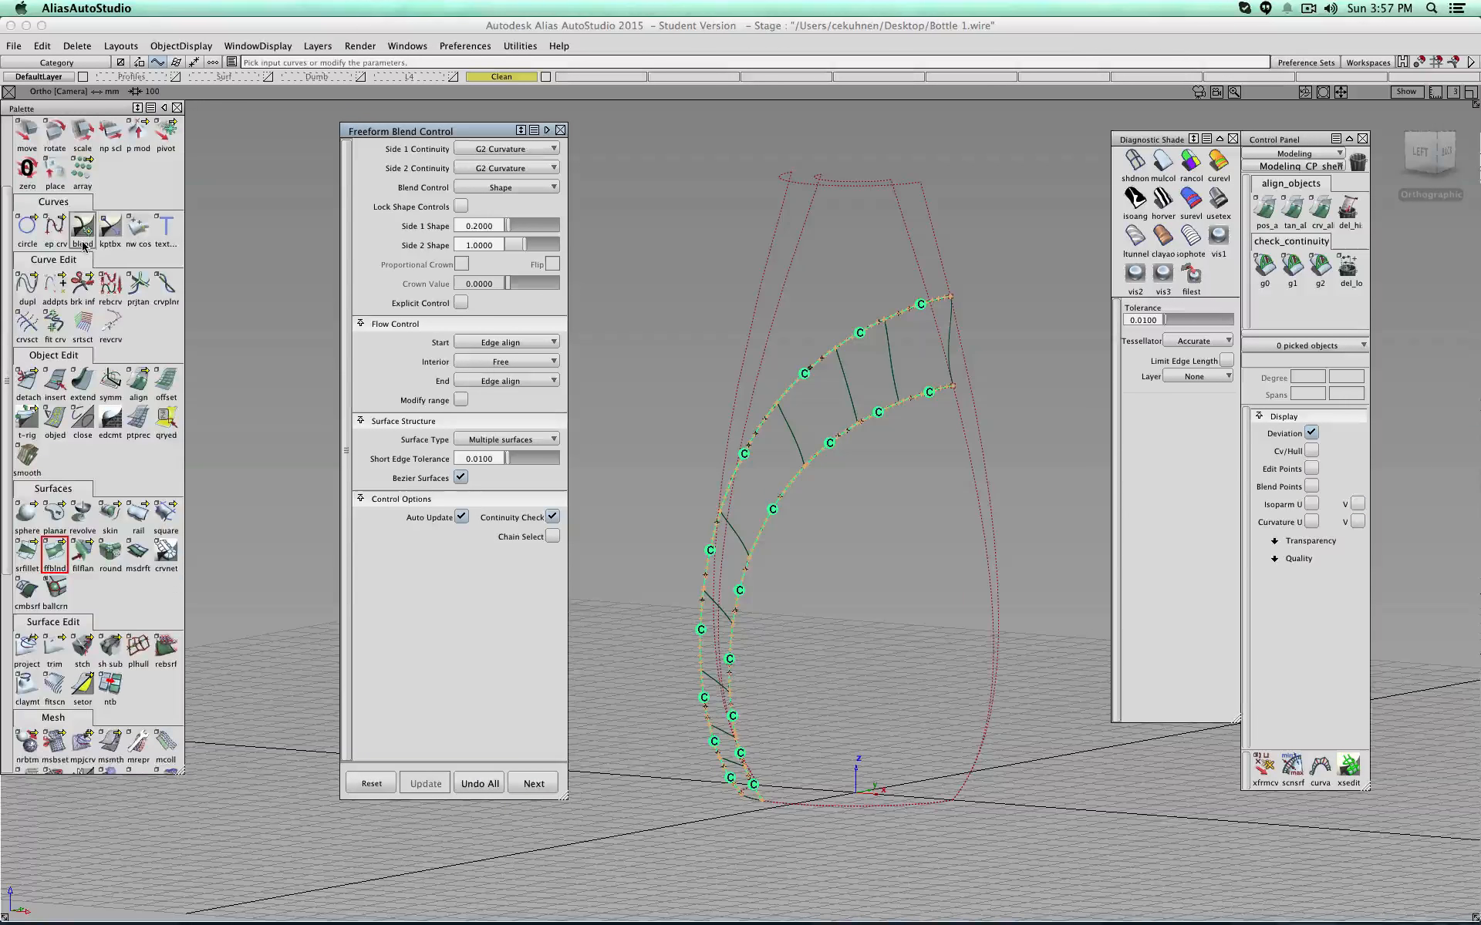
# Step: Check position, tangent and curvature continuity on successive seams between the upper blend patches
pyautogui.scroll(5, 44, 158)
pyautogui.click(49, 157)
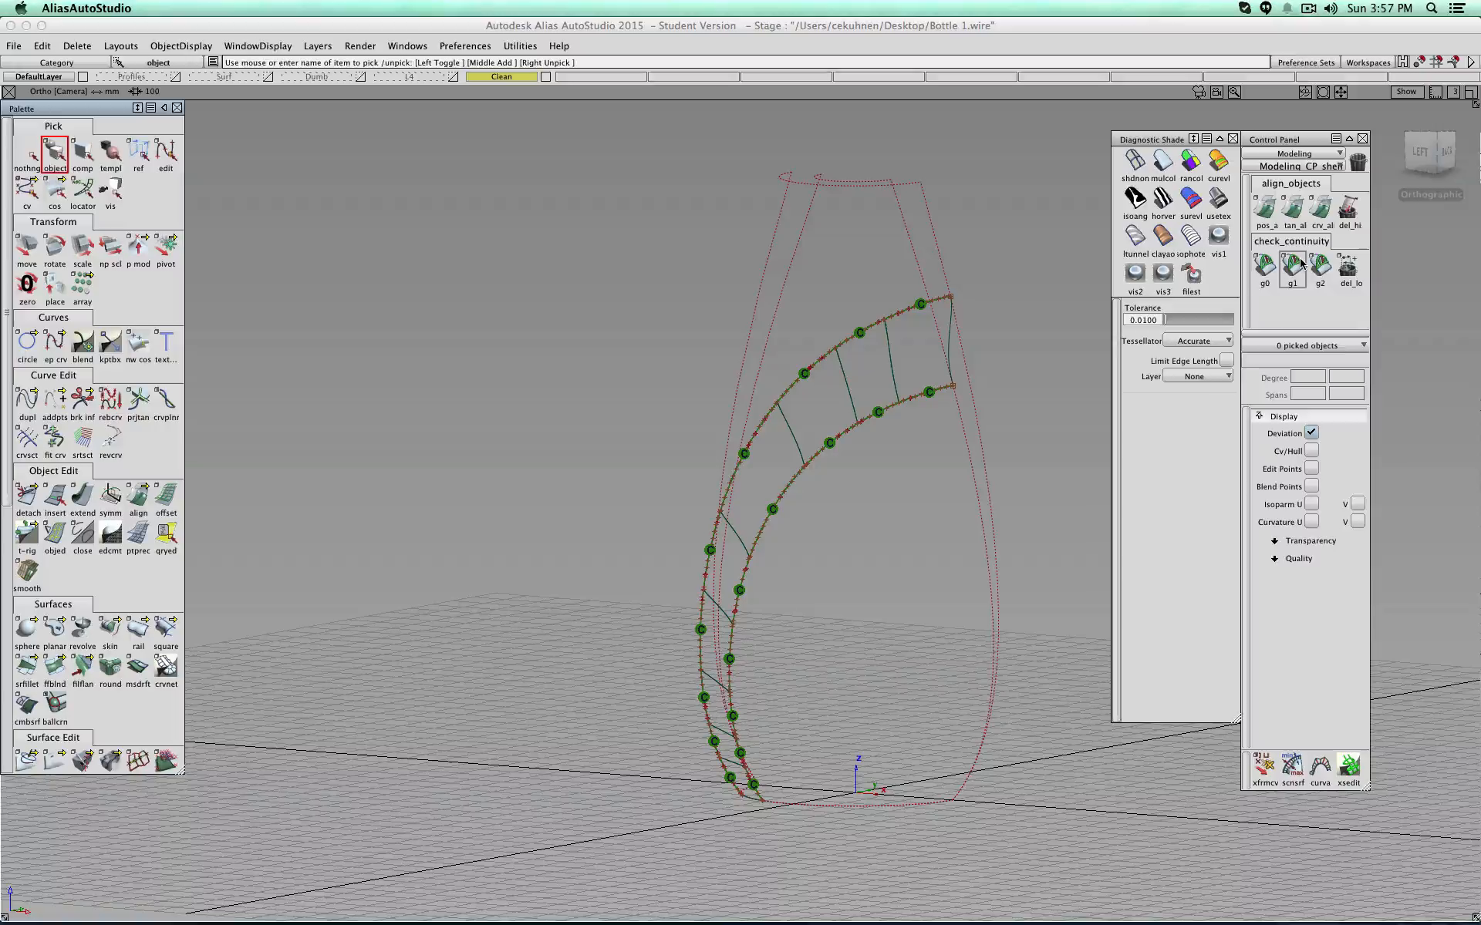
pyautogui.click(1264, 266)
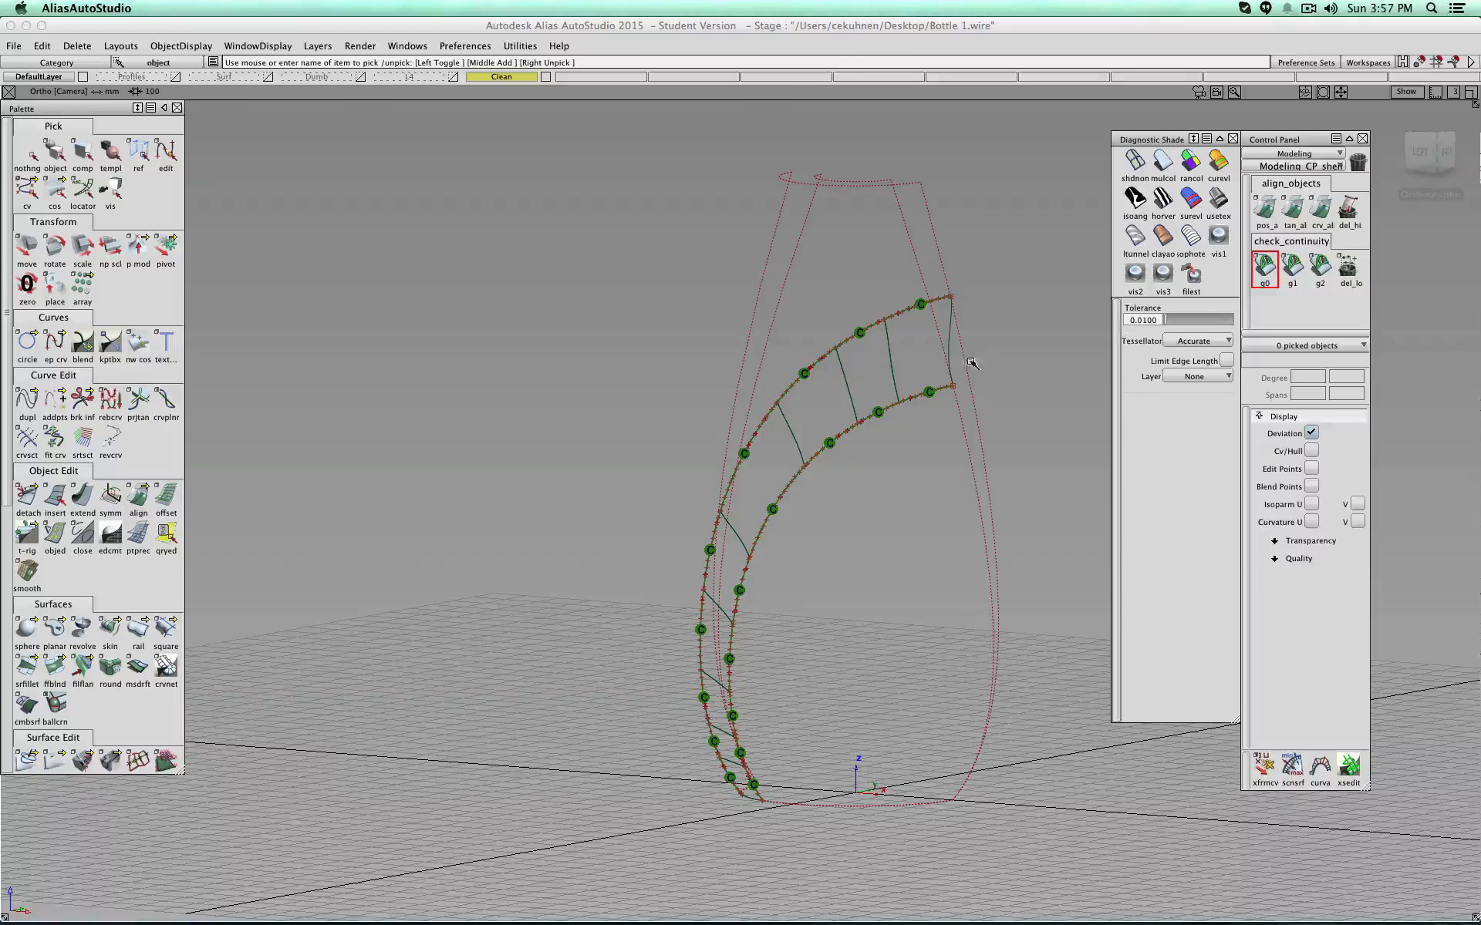
pyautogui.click(889, 354)
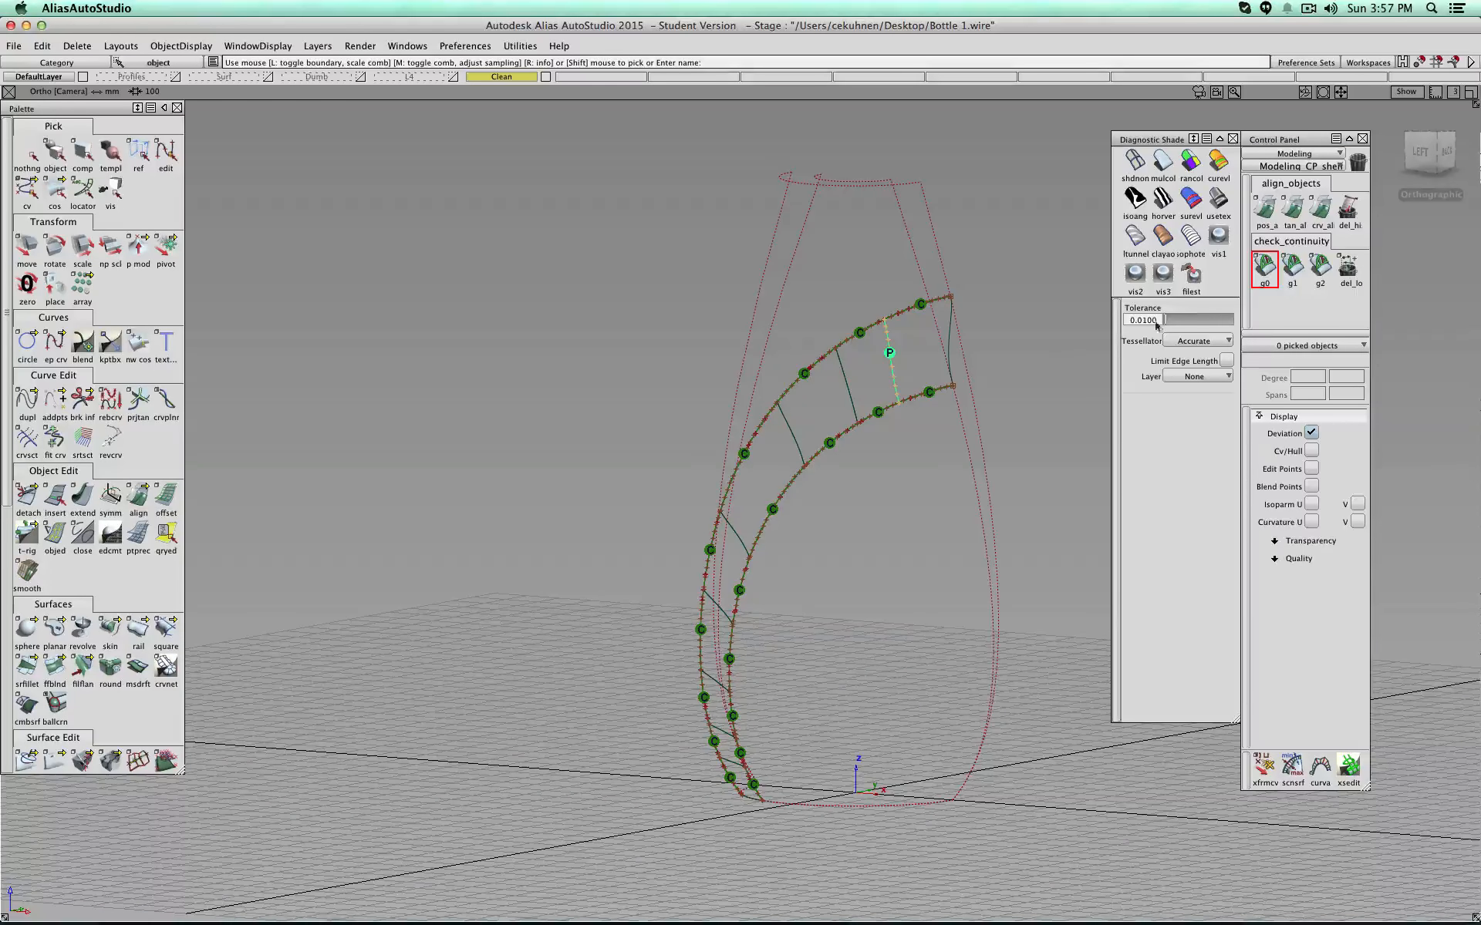
pyautogui.click(1292, 266)
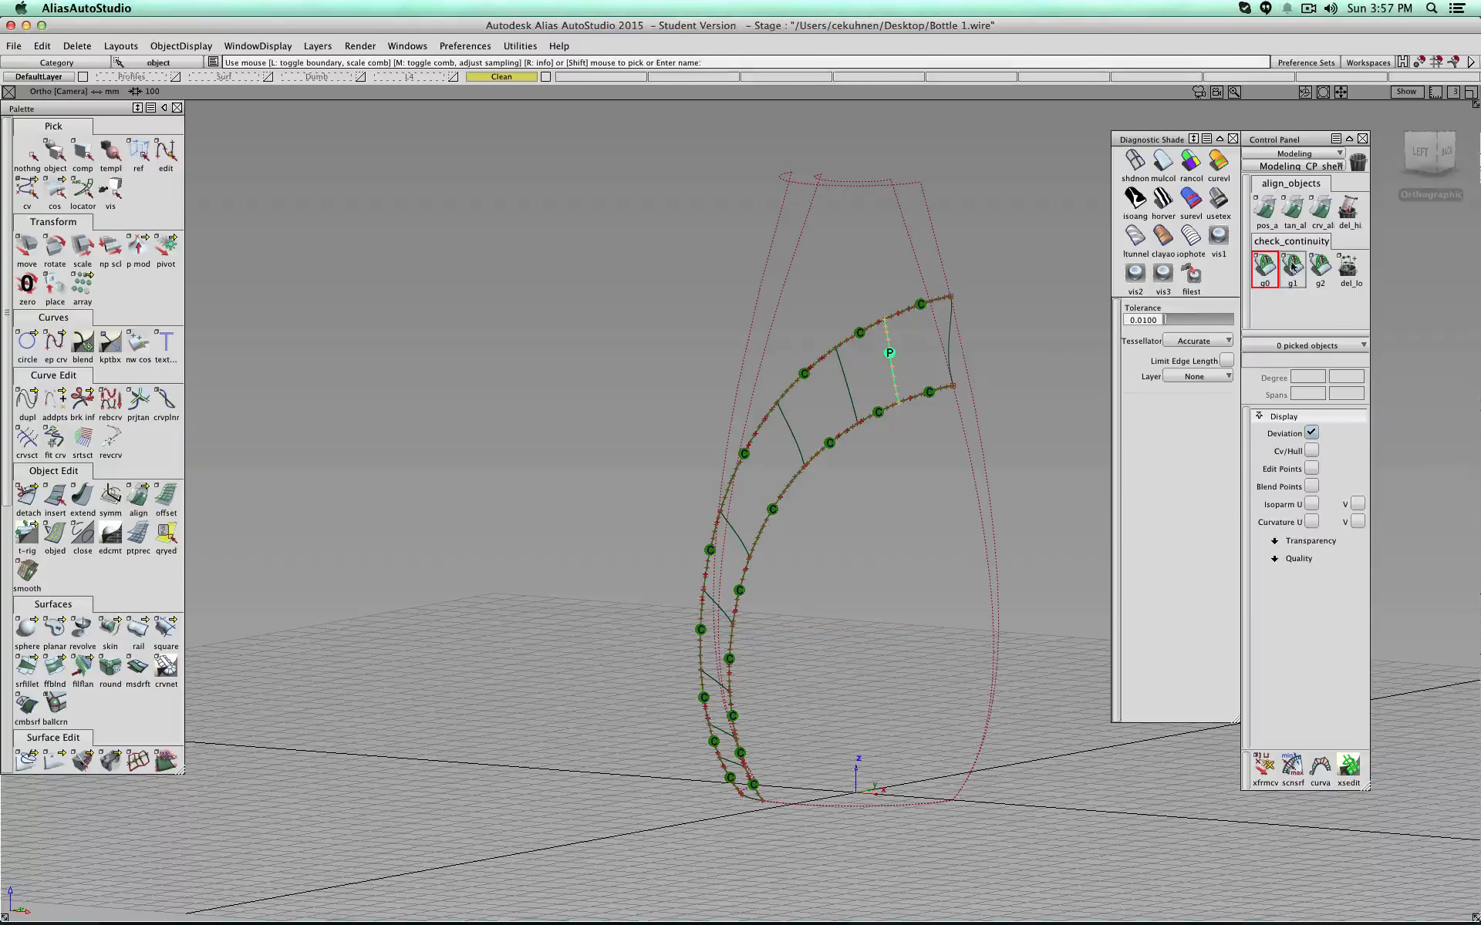
pyautogui.click(848, 390)
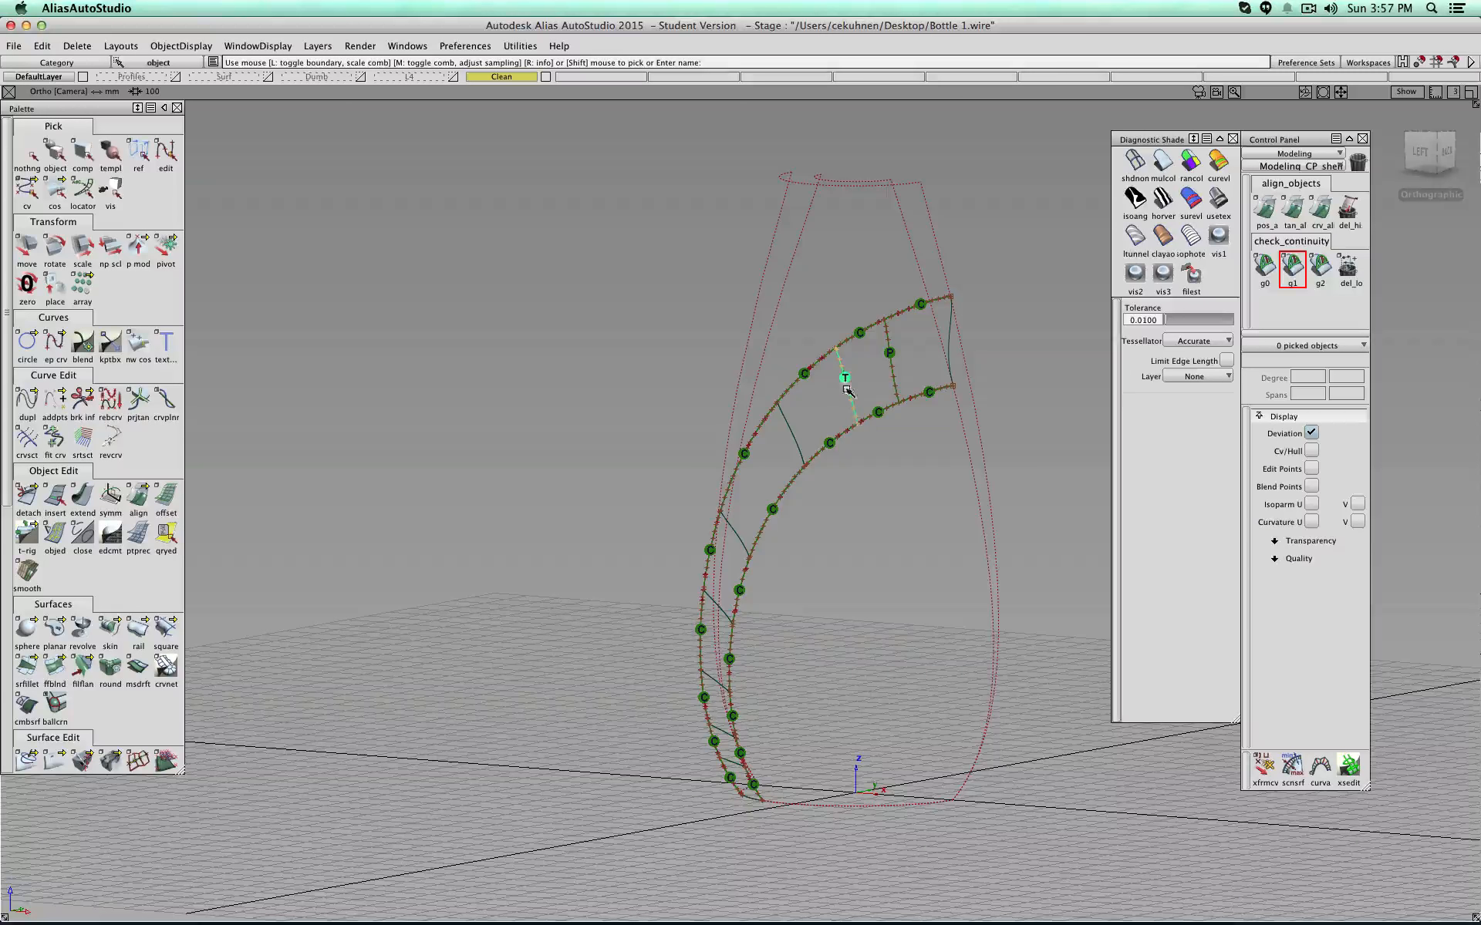
pyautogui.click(1320, 266)
pyautogui.click(790, 428)
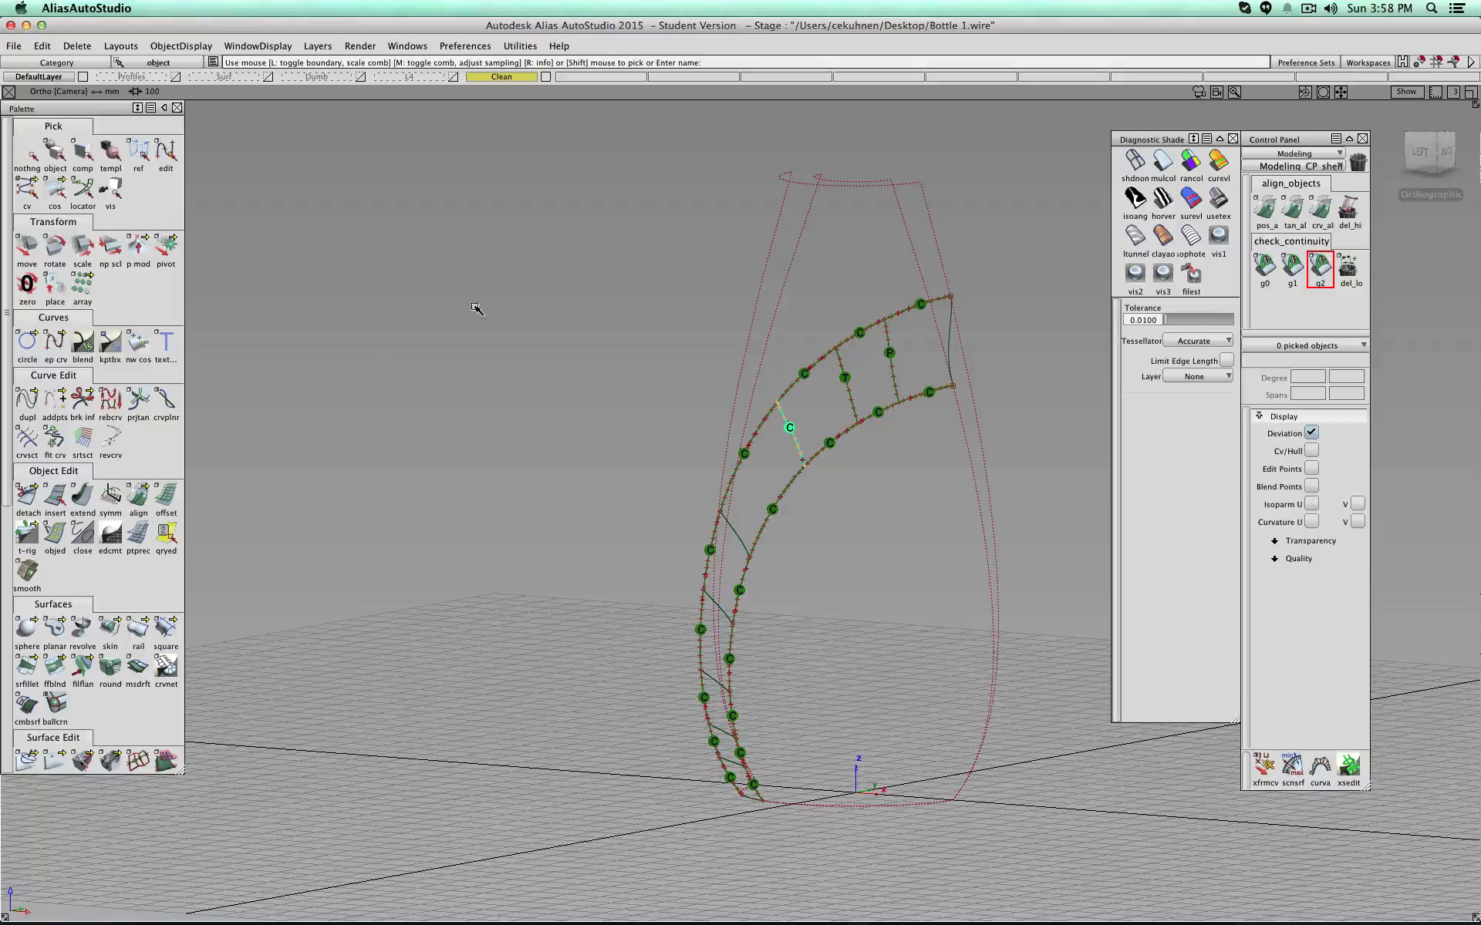
# Step: Delete all continuity locators from the model
pyautogui.click(77, 45)
pyautogui.moveTo(47, 48)
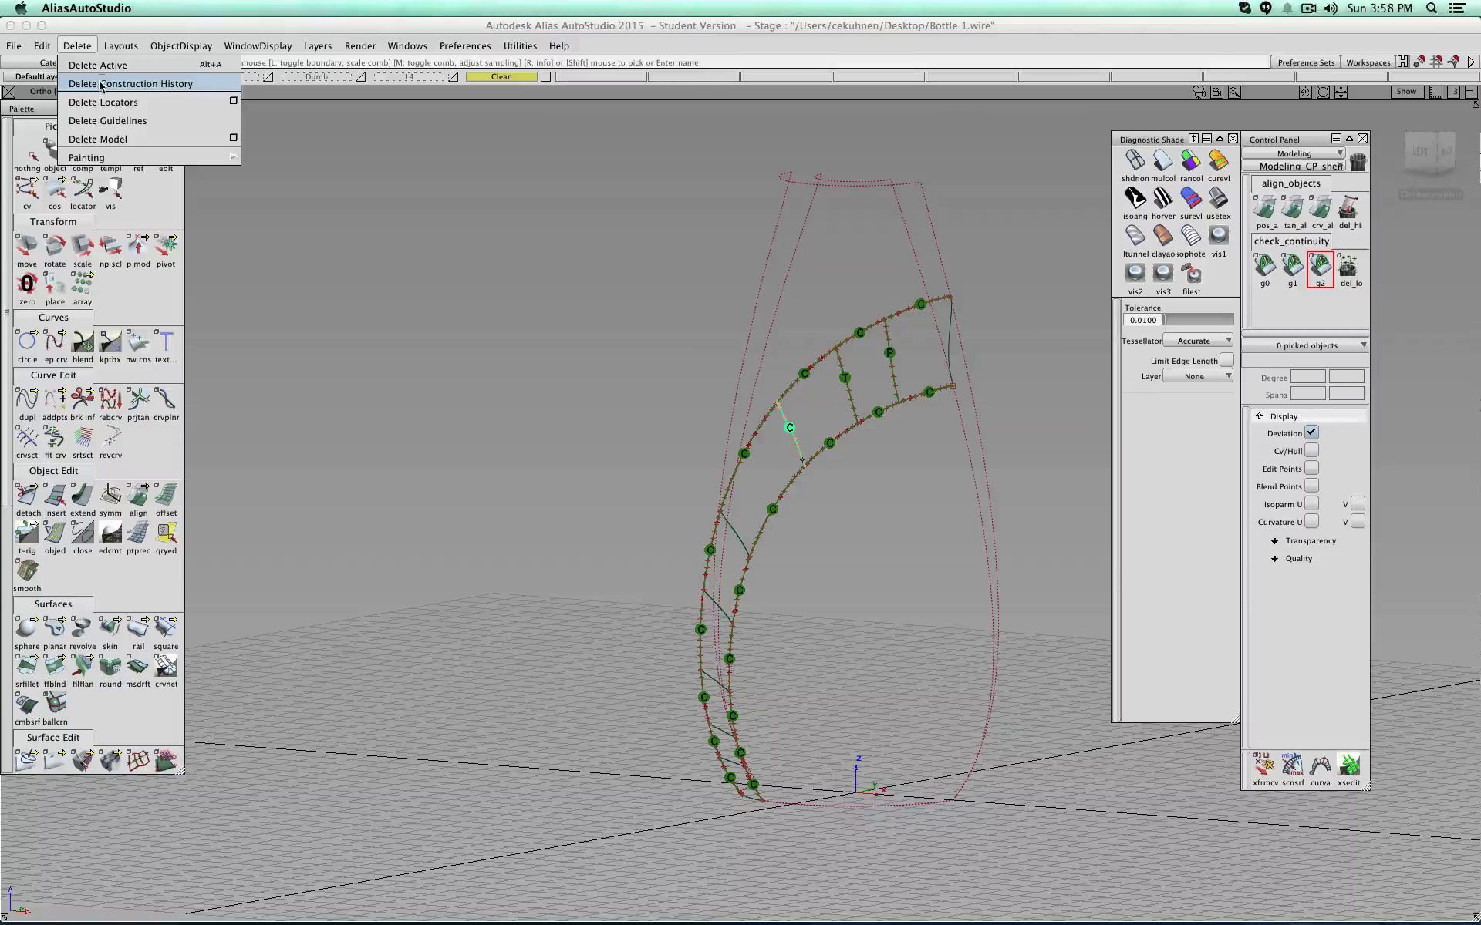
pyautogui.click(102, 87)
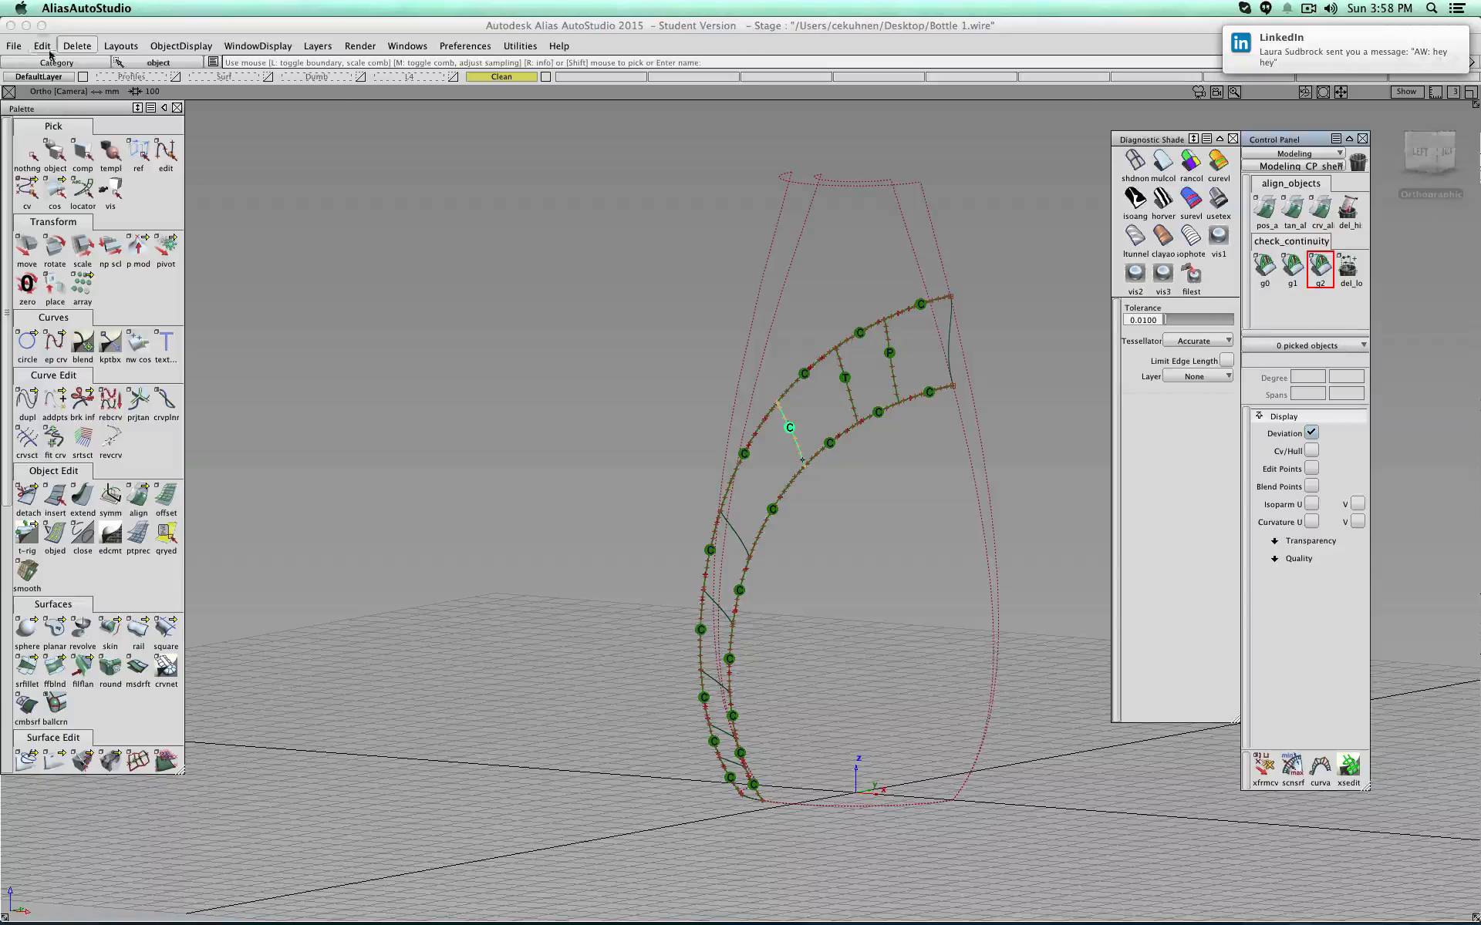
pyautogui.click(73, 44)
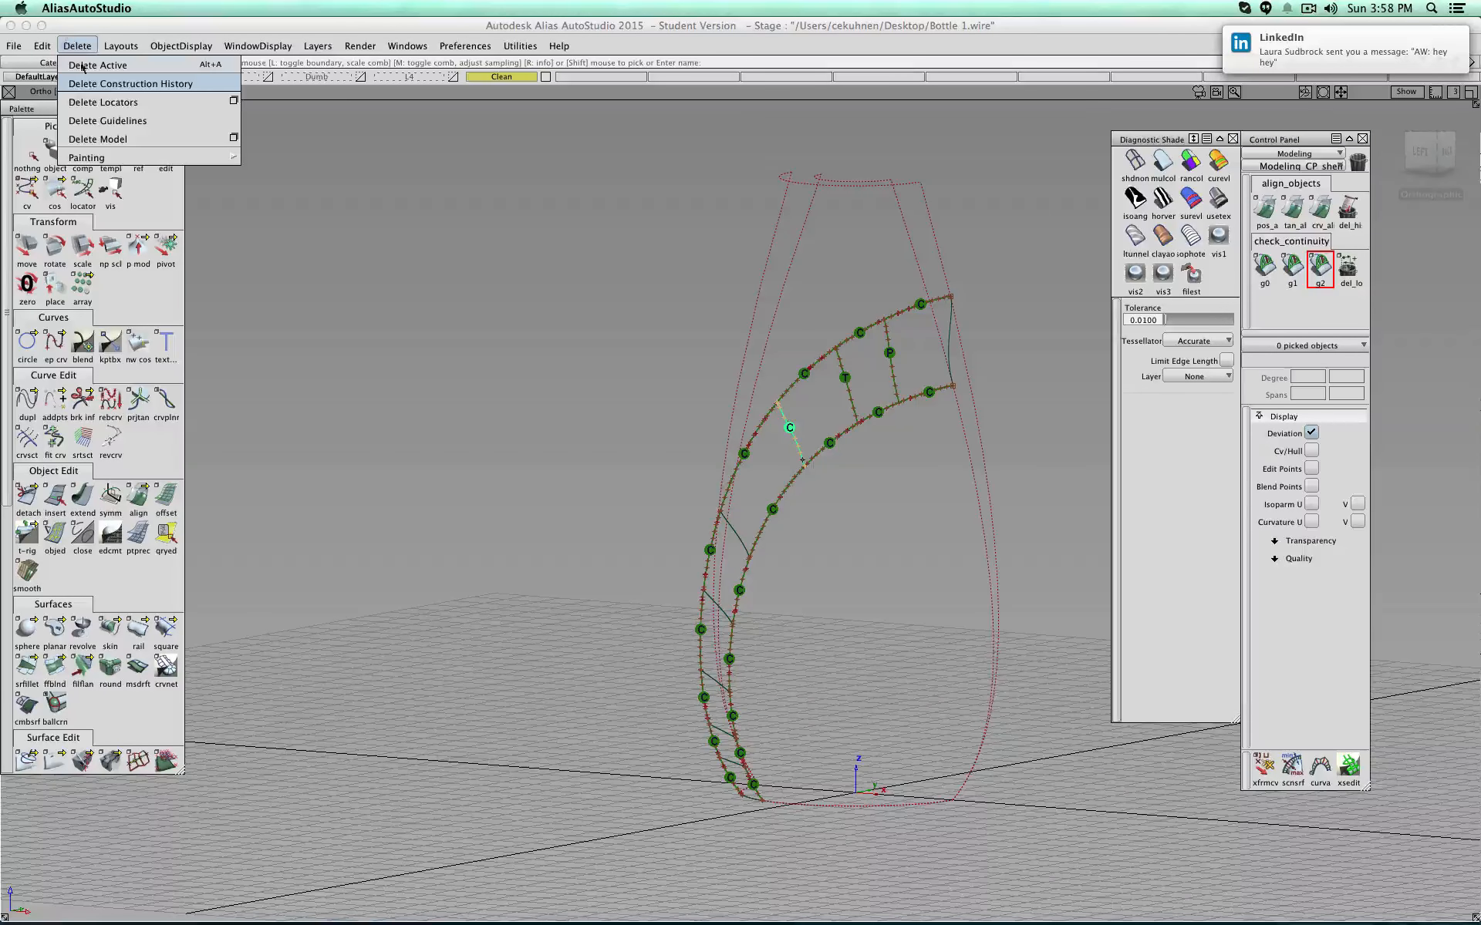
pyautogui.click(93, 103)
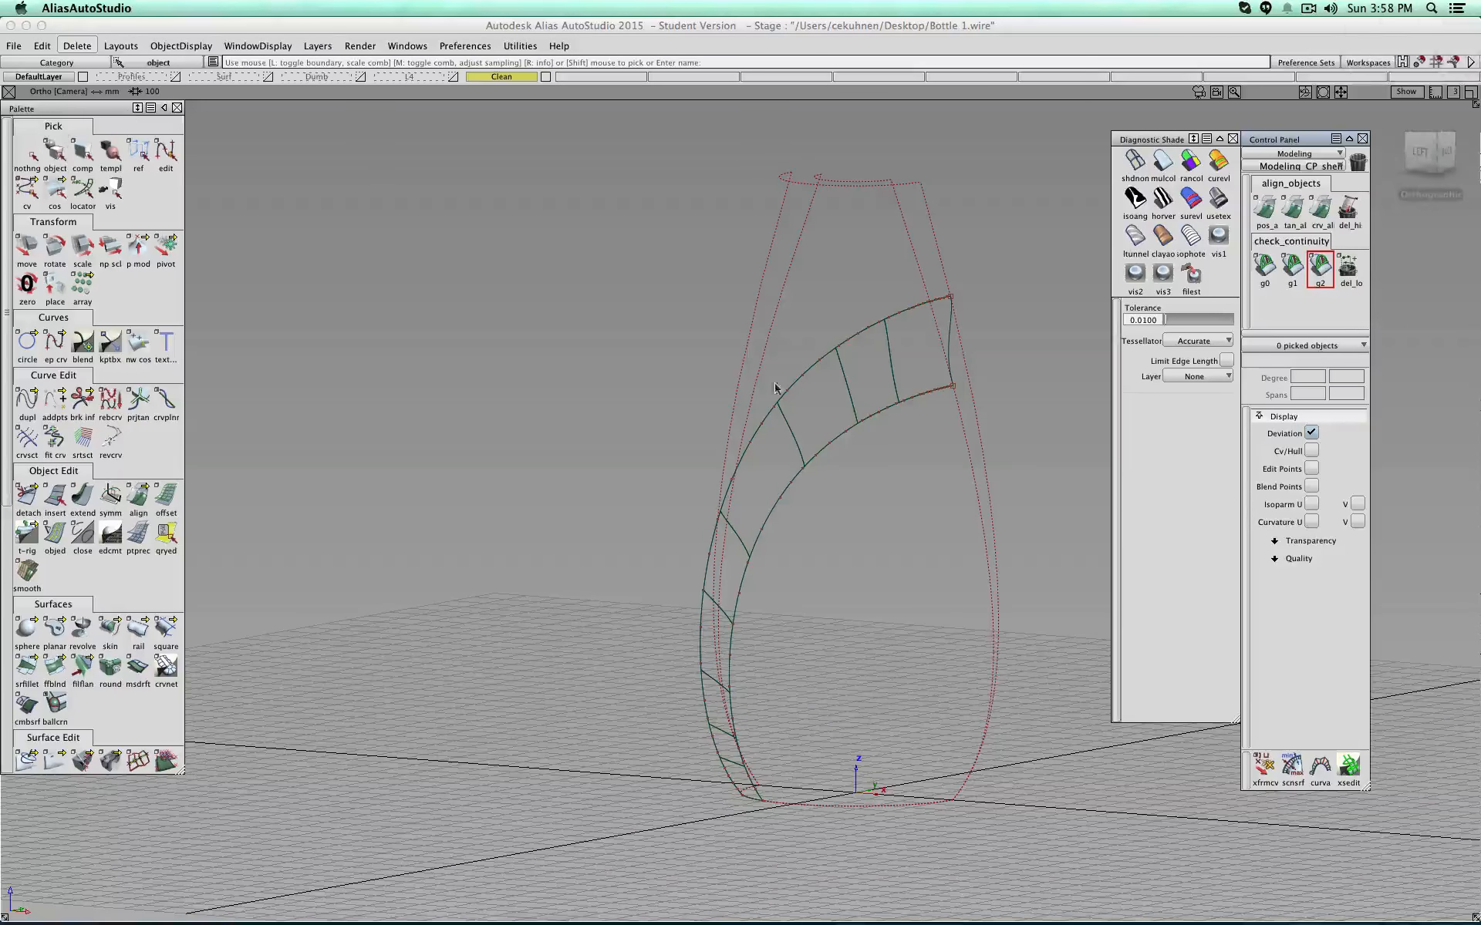
# Step: Select the side surfaces and all blend patches, and delete their construction history
pyautogui.keyDown('alt'); pyautogui.keyDown('shift'); pyautogui.moveTo(879, 390); pyautogui.dragTo(1029, 355); pyautogui.keyUp('shift'); pyautogui.keyUp('alt')
pyautogui.click(55, 189)
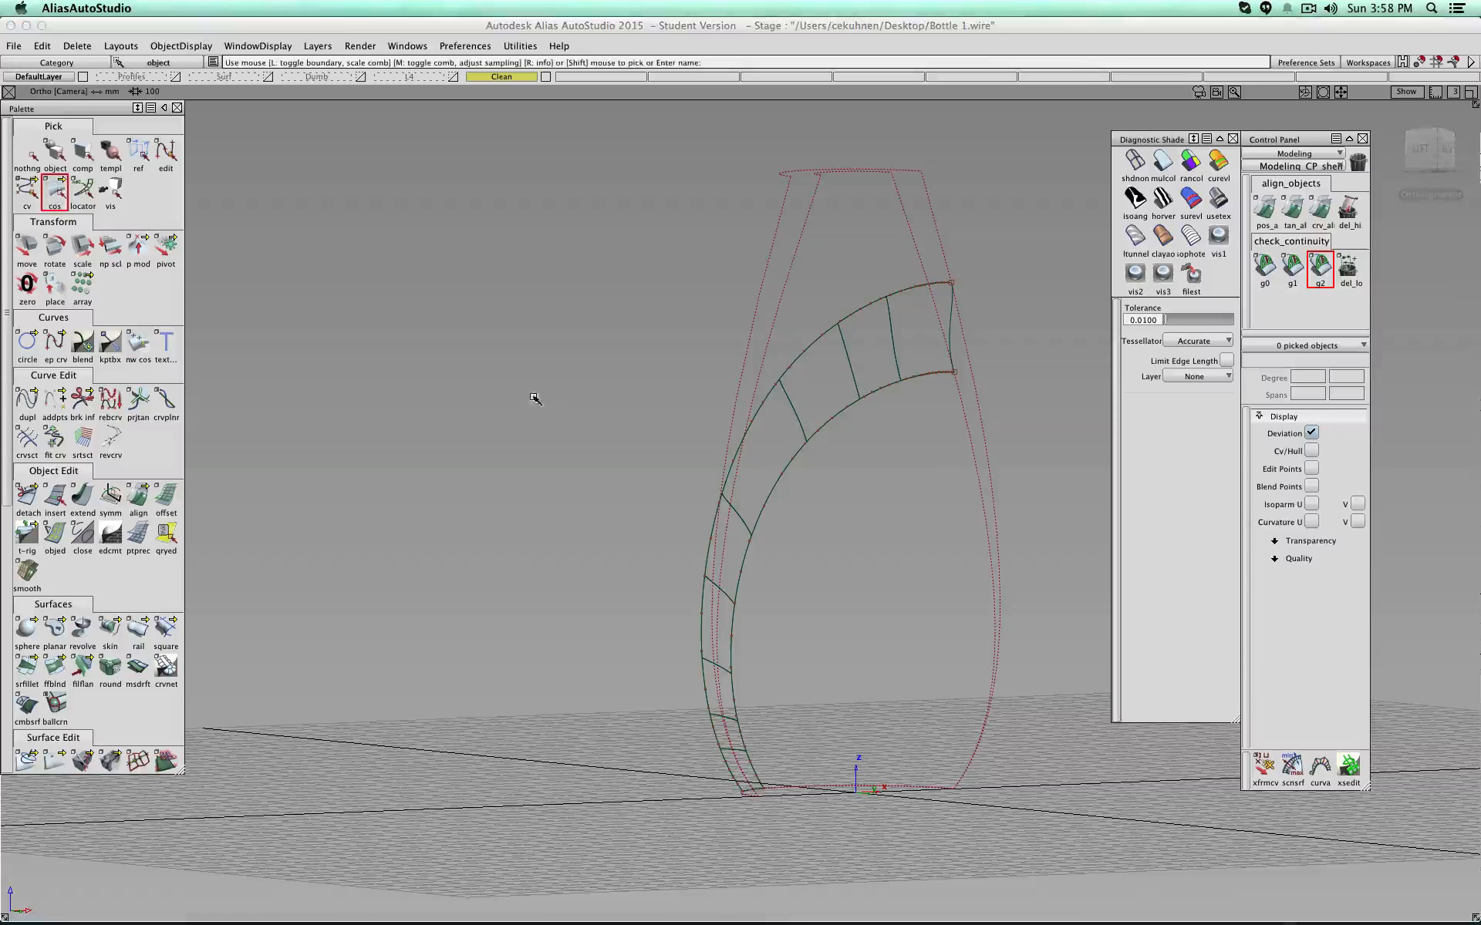
pyautogui.click(55, 154)
pyautogui.moveTo(601, 245); pyautogui.dragTo(963, 682)
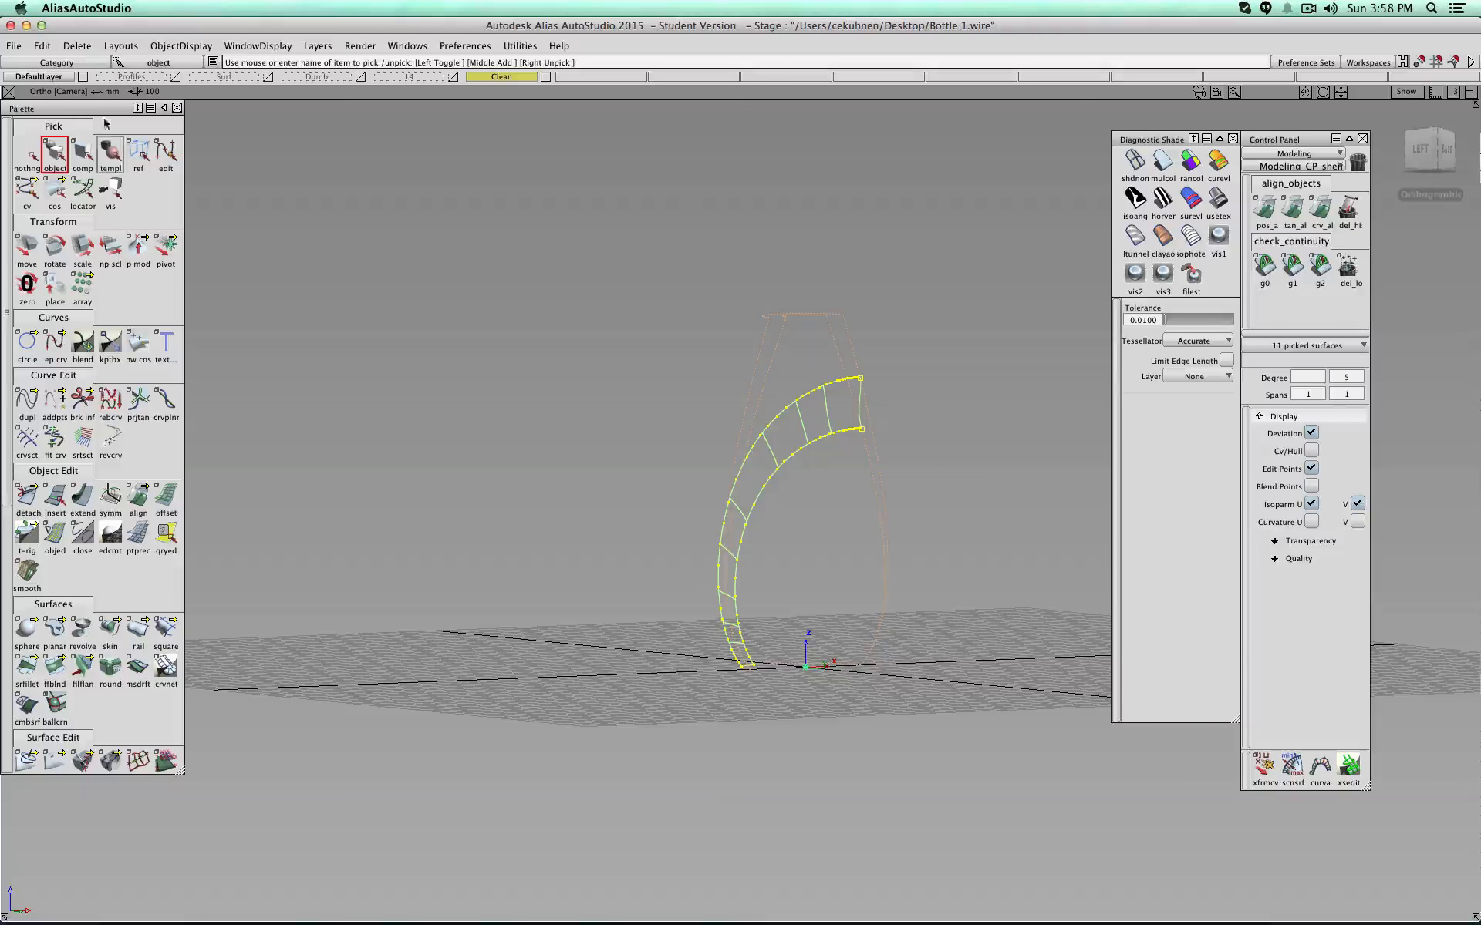
pyautogui.click(77, 46)
pyautogui.click(91, 83)
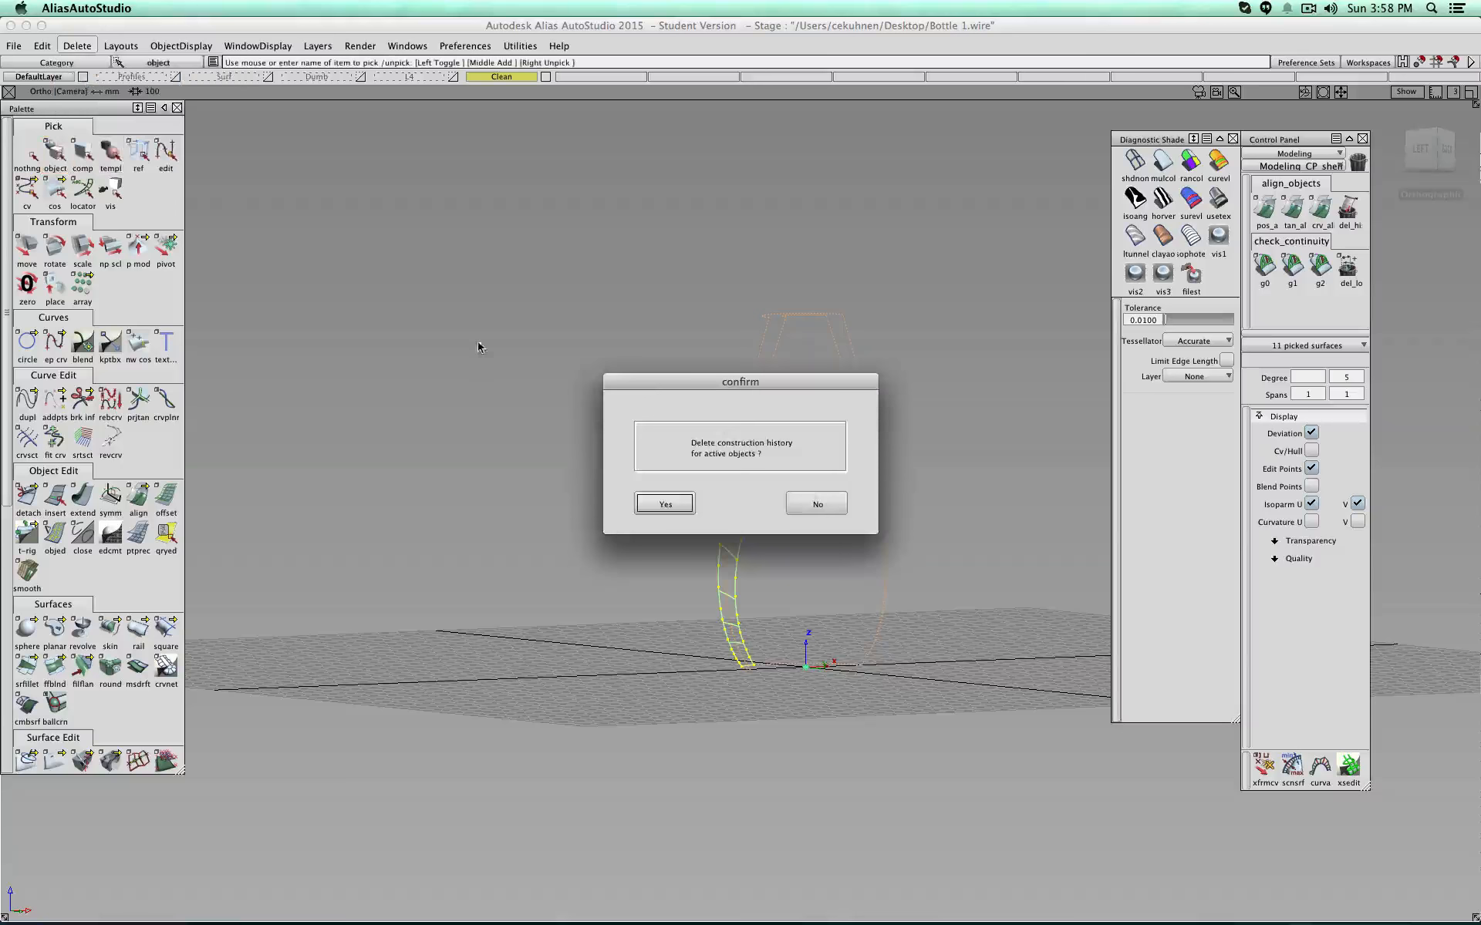
pyautogui.click(665, 502)
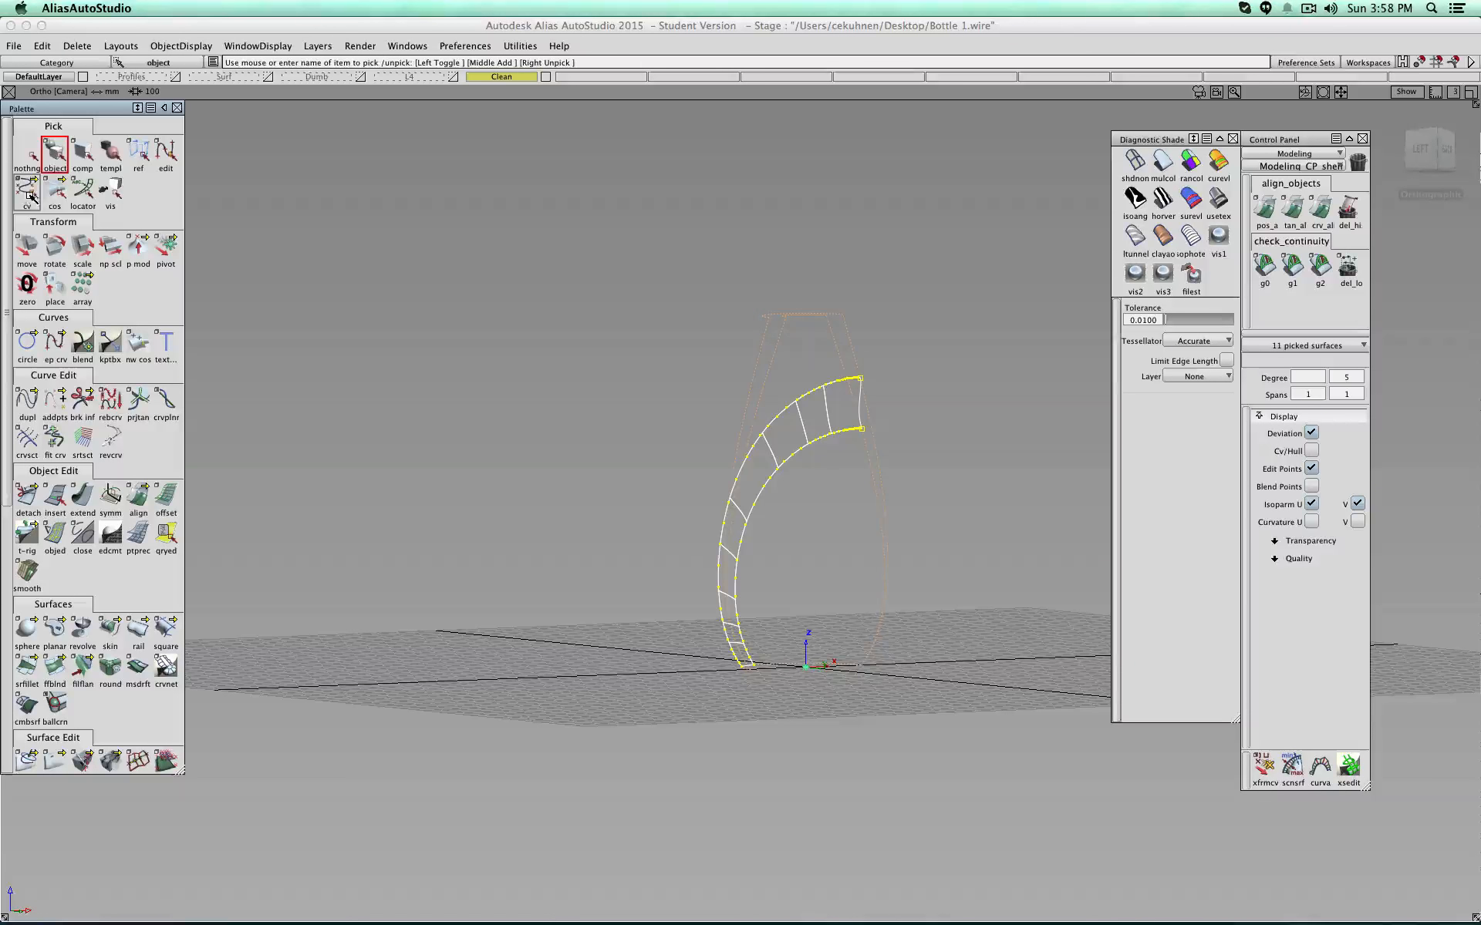
# Step: Select the curves on surface across the bottle's side surfaces and delete them
pyautogui.click(56, 193)
pyautogui.click(617, 259)
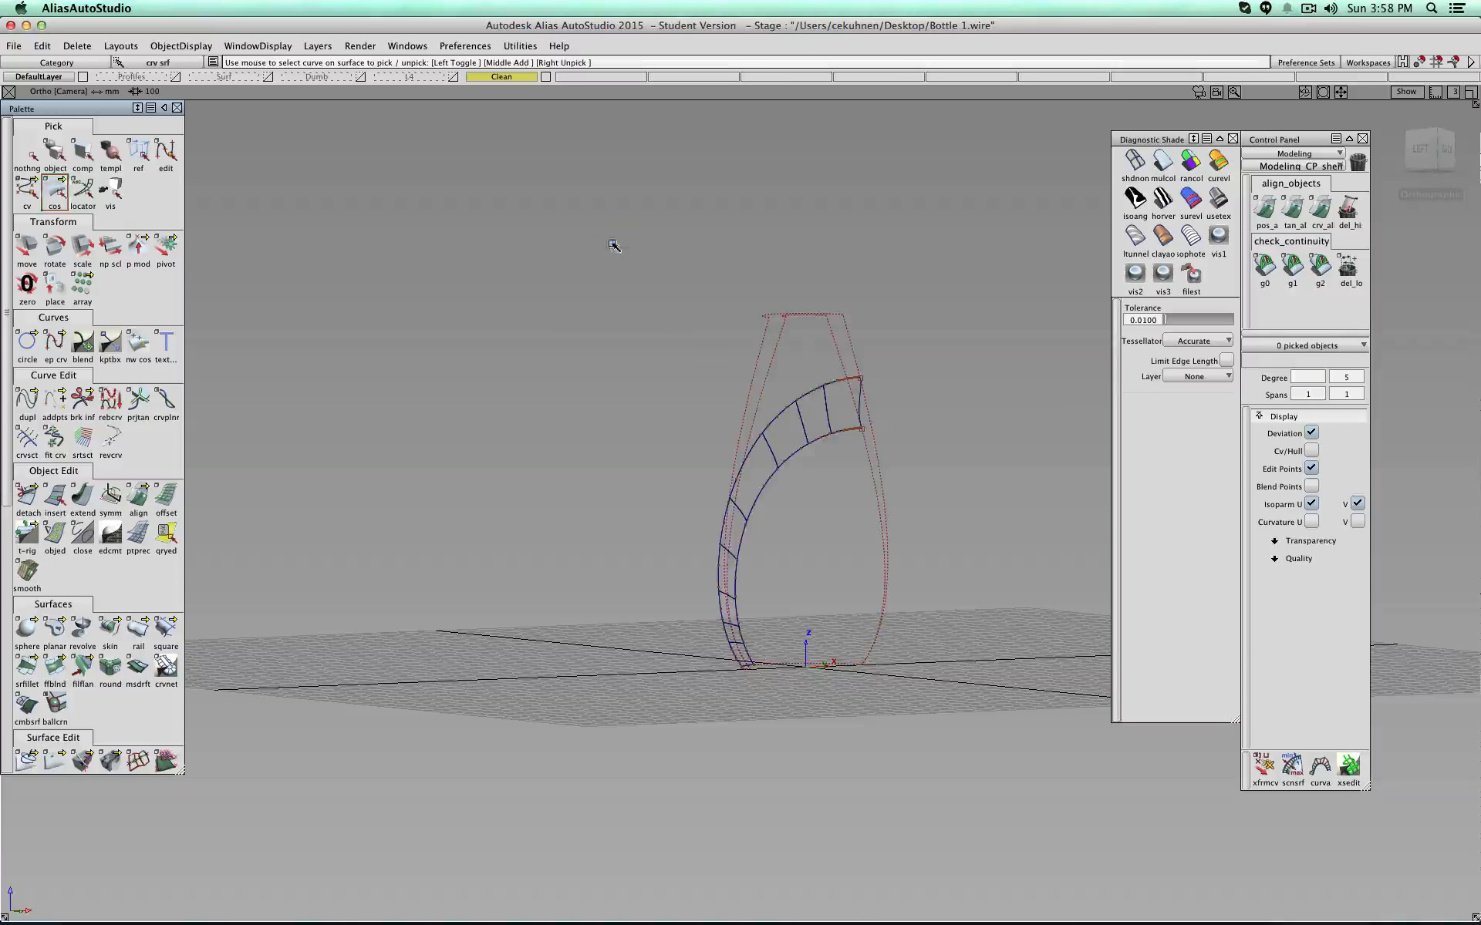
pyautogui.moveTo(547, 202); pyautogui.dragTo(854, 680)
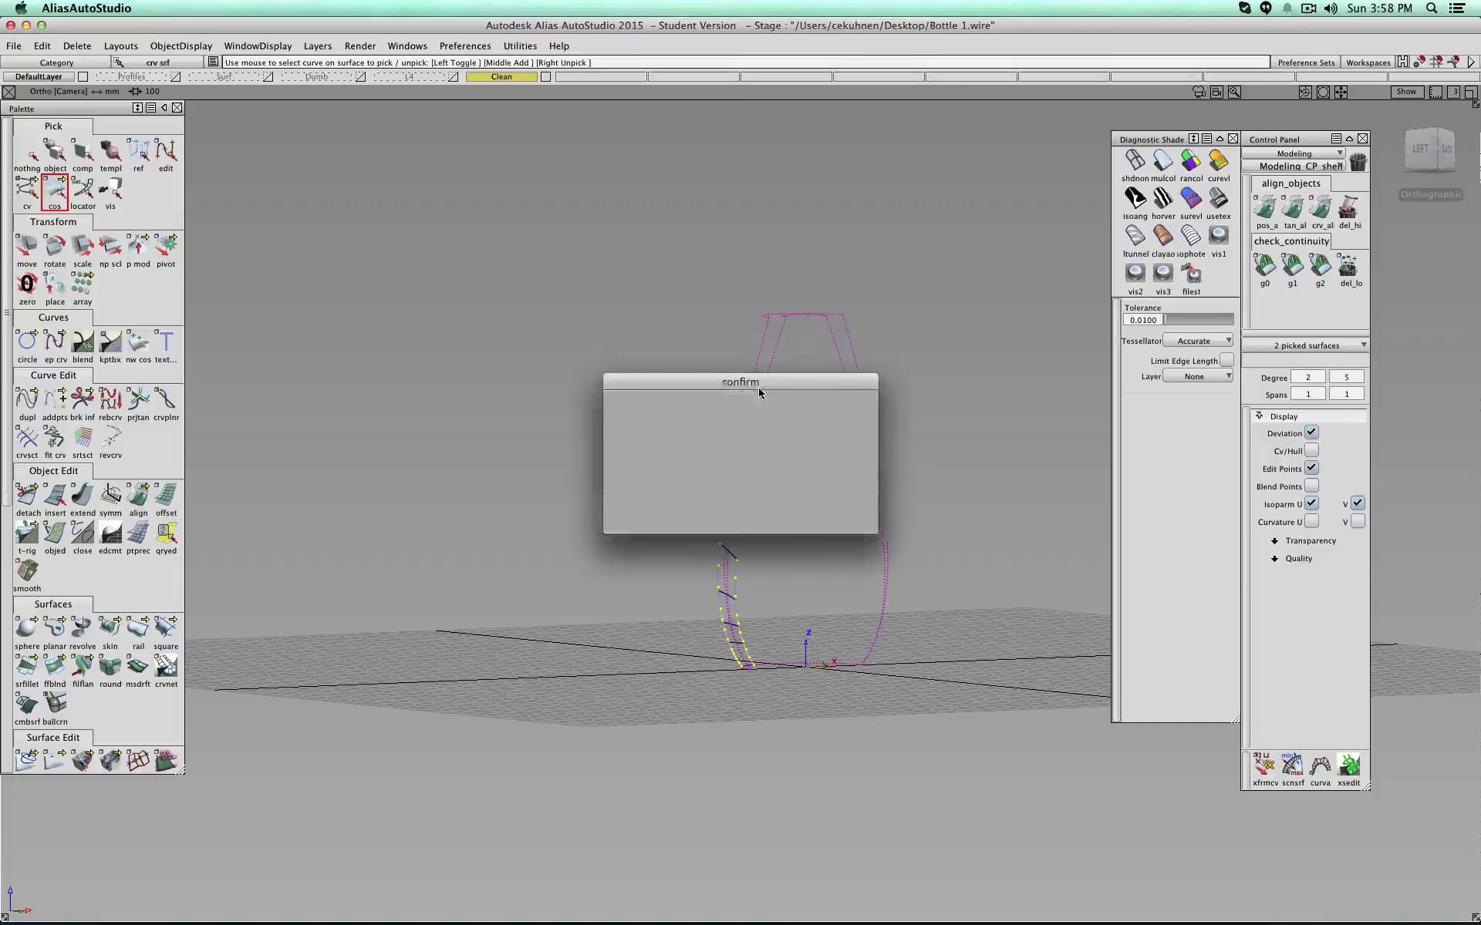
pyautogui.click(759, 393)
# Step: Set up the Trim tool with 3D Trimming in Project mode along the Normal vector
pyautogui.keyDown('alt'); pyautogui.keyDown('shift'); pyautogui.moveTo(757, 396); pyautogui.dragTo(797, 455, button='right'); pyautogui.keyUp('shift'); pyautogui.keyUp('alt')
pyautogui.keyDown('alt'); pyautogui.keyDown('shift'); pyautogui.moveTo(797, 455); pyautogui.dragTo(816, 304); pyautogui.keyUp('shift'); pyautogui.keyUp('alt')
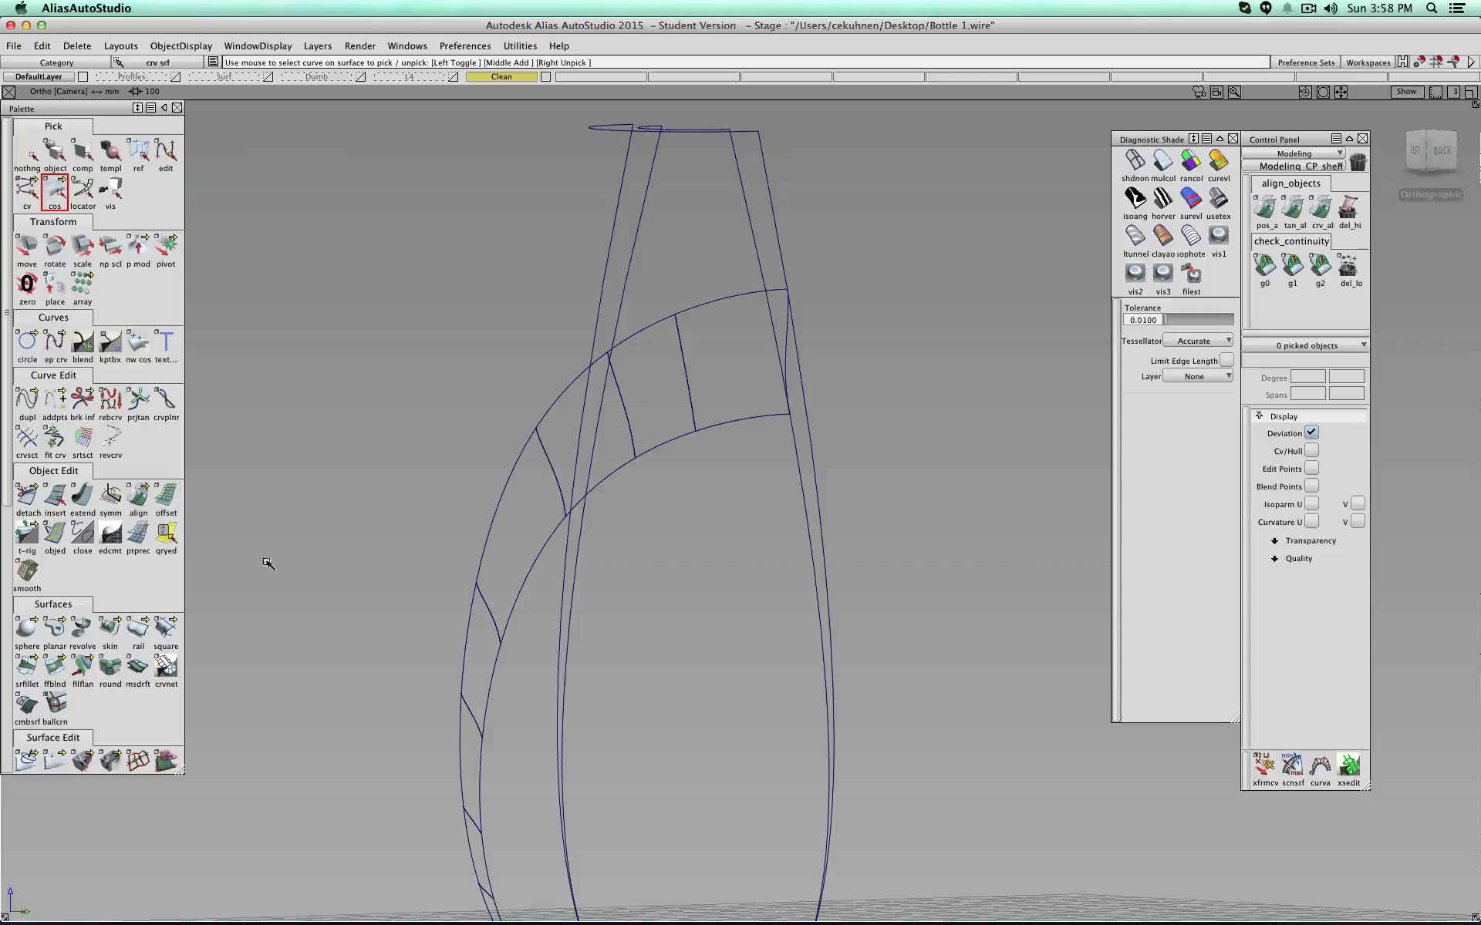
pyautogui.scroll(-2, 92, 697)
pyautogui.click(54, 708)
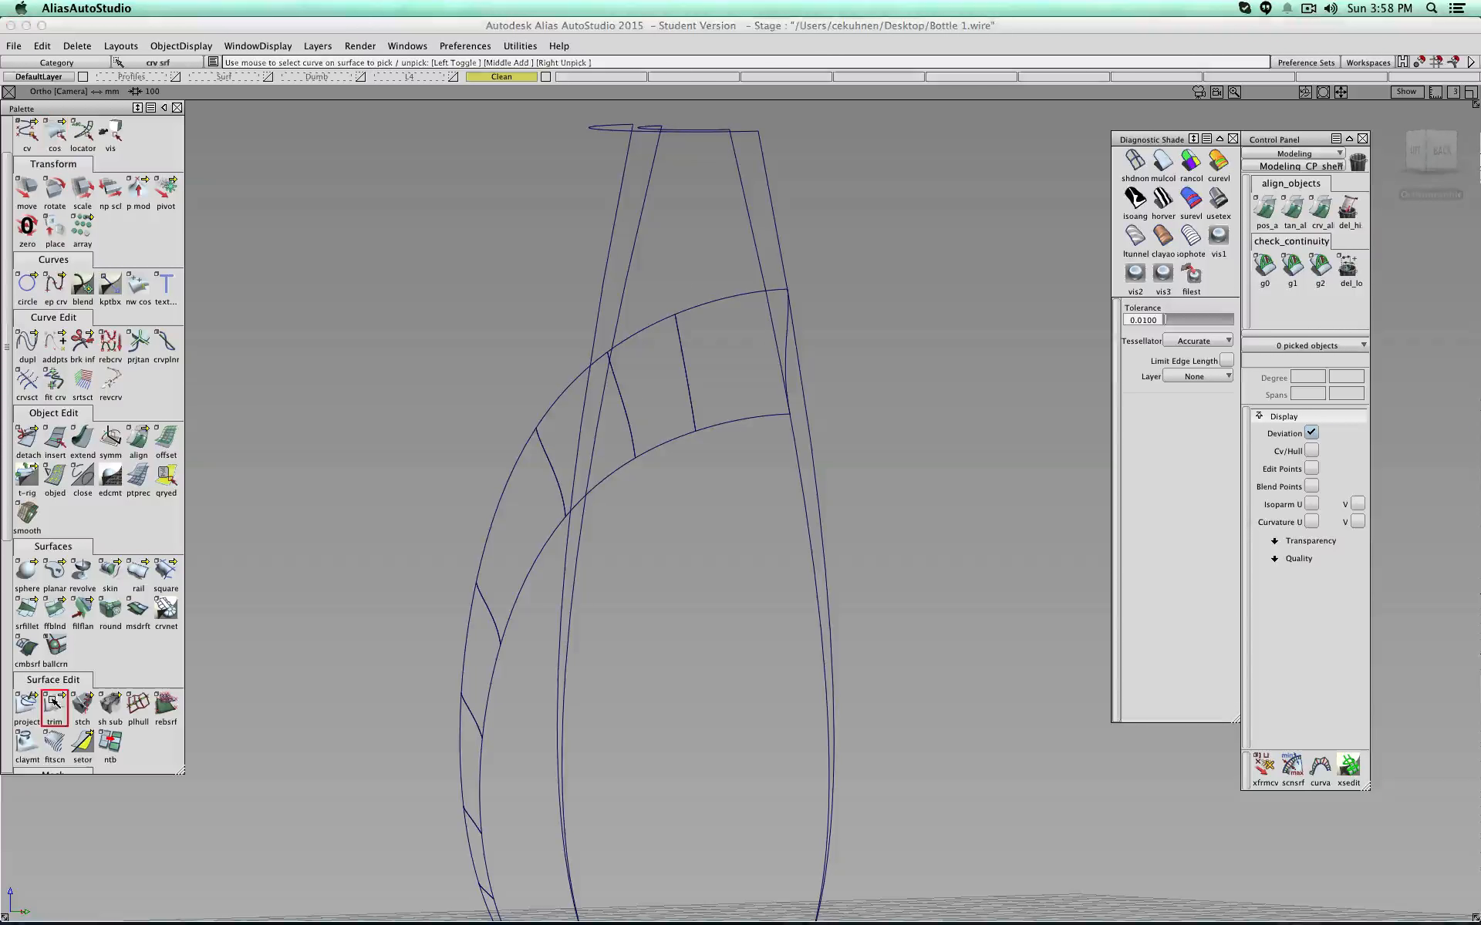
pyautogui.click(899, 188)
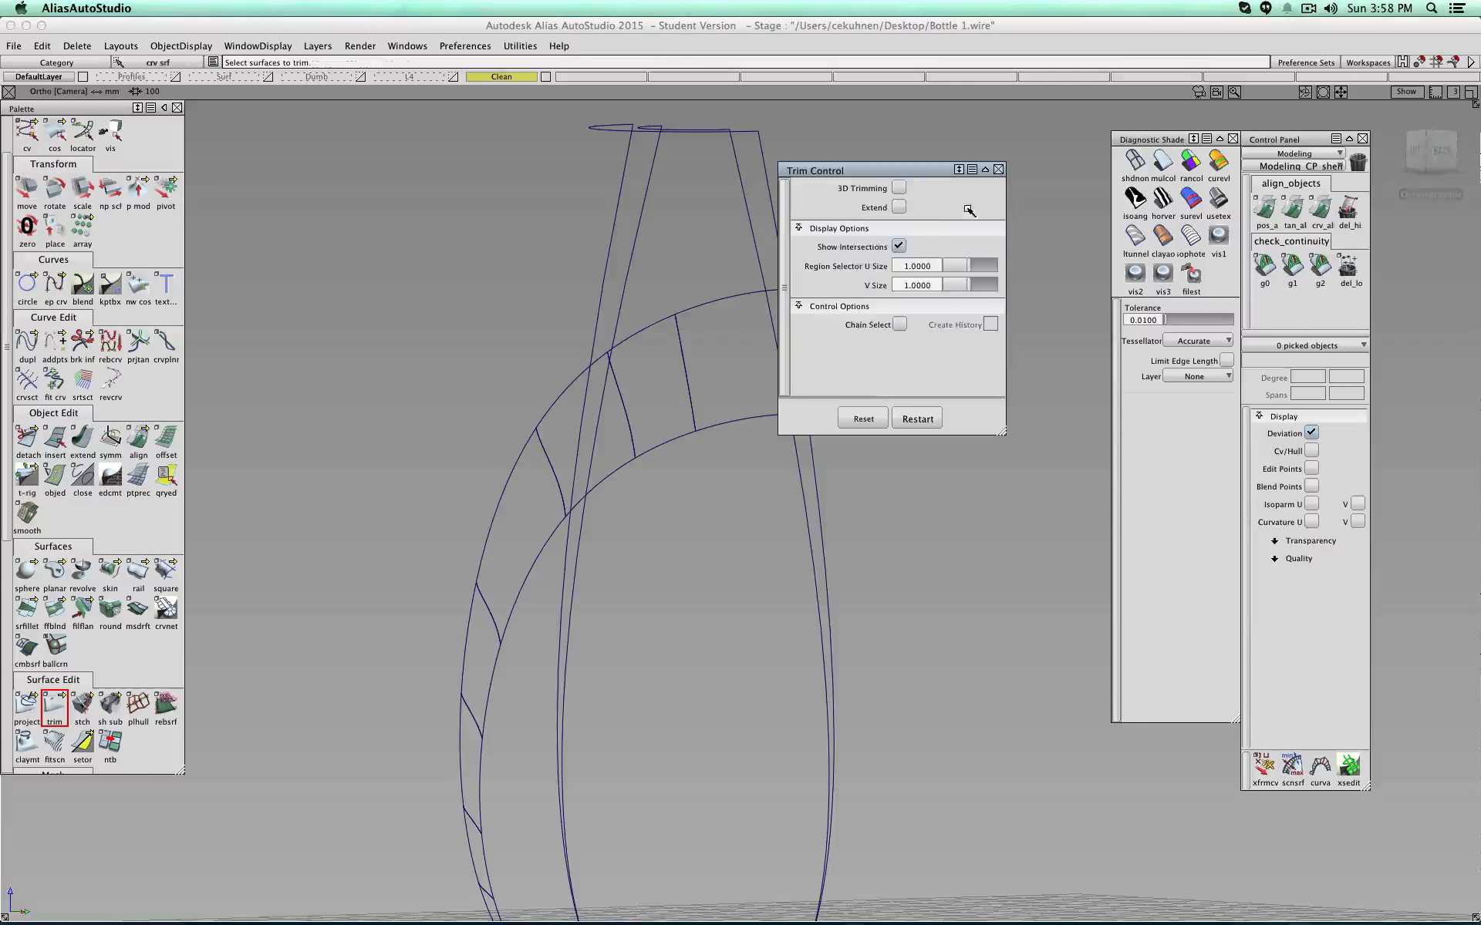
pyautogui.click(899, 188)
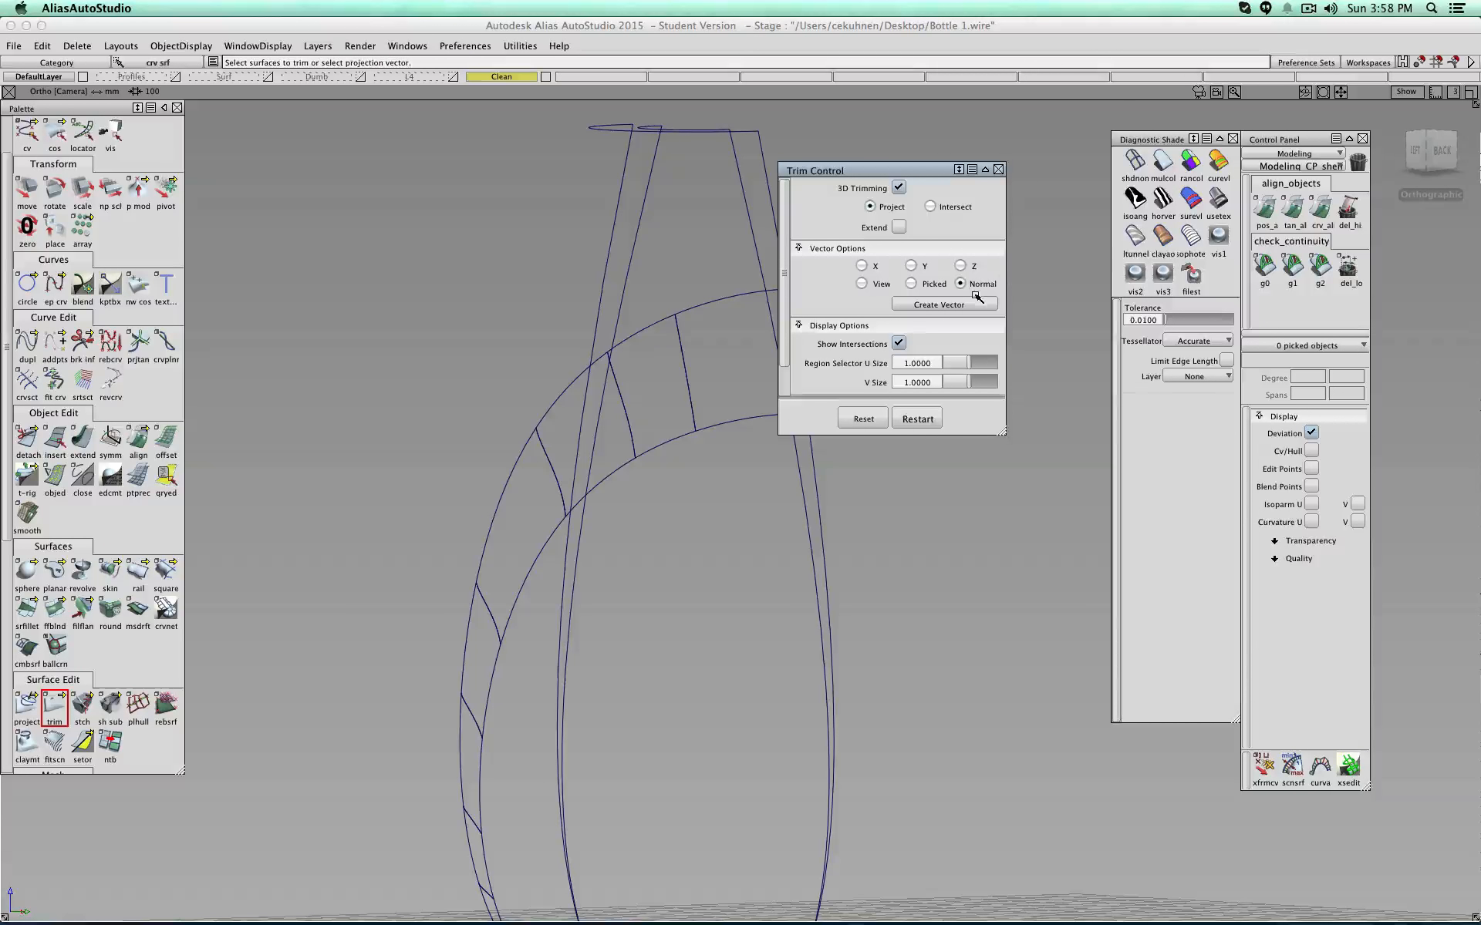
pyautogui.scroll(-3, 976, 295)
pyautogui.scroll(3, 976, 296)
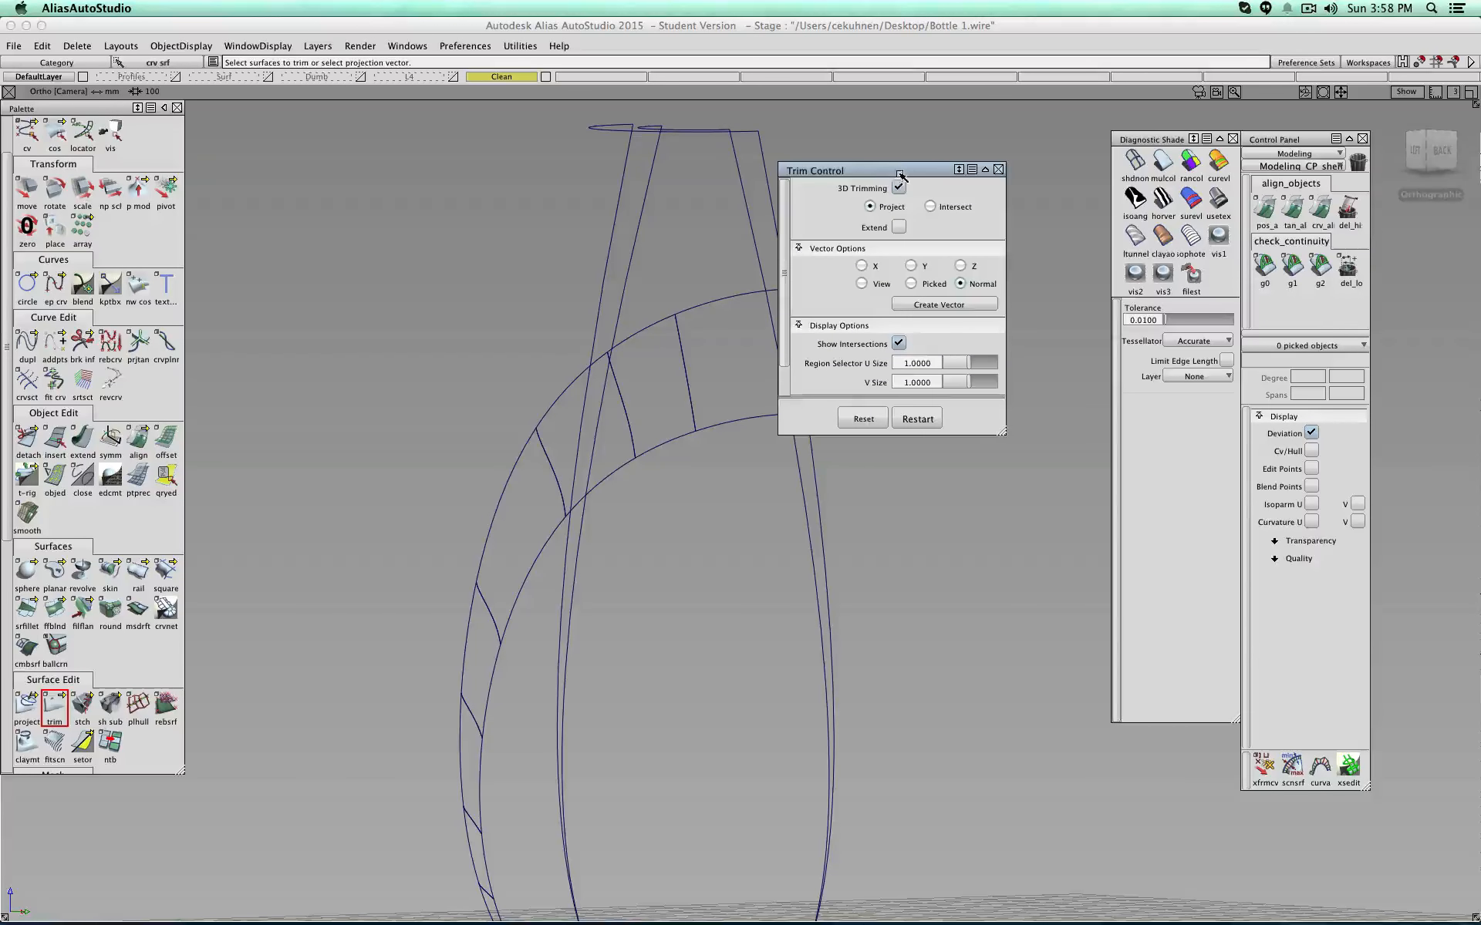
pyautogui.moveTo(899, 171); pyautogui.dragTo(1028, 144)
pyautogui.moveTo(697, 327)
pyautogui.keyDown('alt'); pyautogui.keyDown('shift'); pyautogui.mouseDown()
pyautogui.moveTo(705, 409)
pyautogui.moveTo(456, 412)
pyautogui.moveTo(816, 344)
pyautogui.moveTo(692, 395)
pyautogui.moveTo(687, 302)
pyautogui.mouseUp(); pyautogui.keyUp('shift'); pyautogui.keyUp('alt')
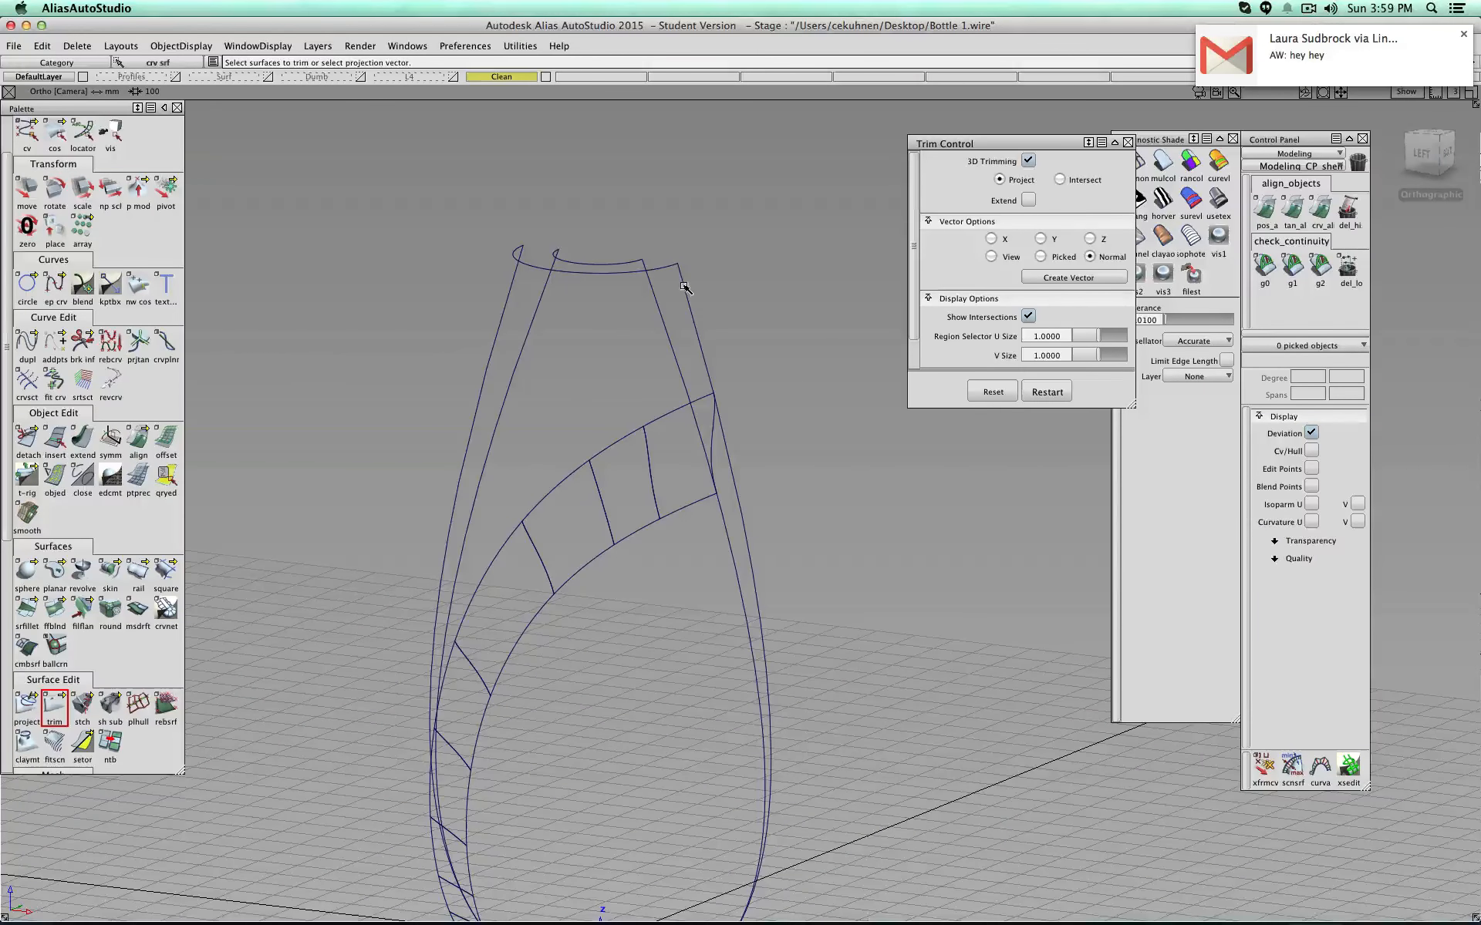
# Step: Trim the outer side surface along the blend's upper edge chain, keeping the region above the blend
pyautogui.click(685, 287)
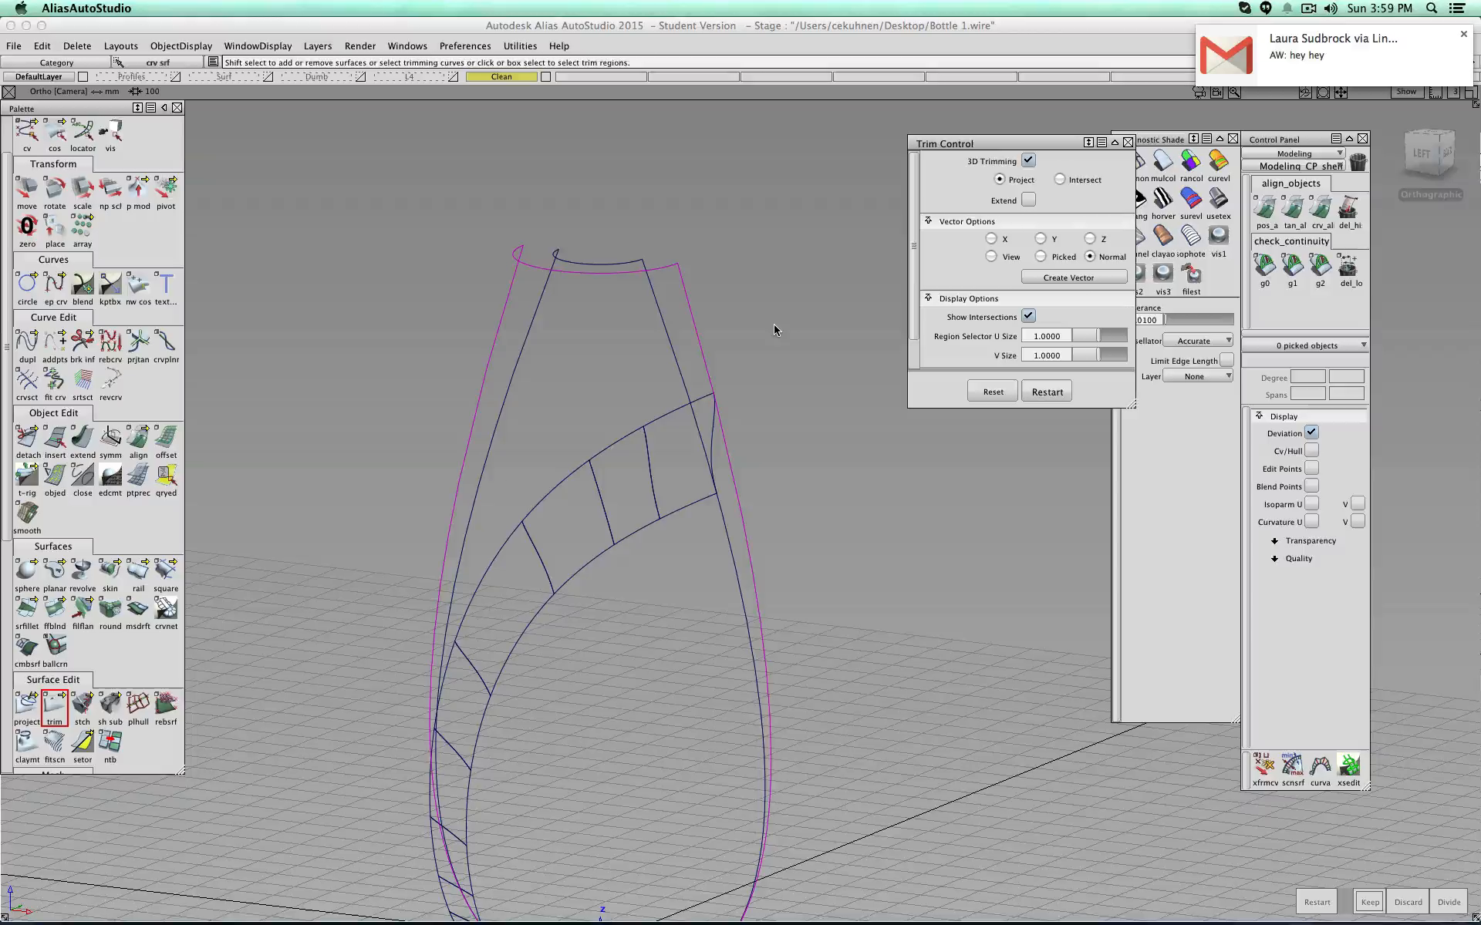
pyautogui.moveTo(671, 415); pyautogui.dragTo(569, 572)
pyautogui.keyDown('alt'); pyautogui.keyDown('shift'); pyautogui.moveTo(569, 572); pyautogui.dragTo(714, 246, button='middle'); pyautogui.keyUp('shift'); pyautogui.keyUp('alt')
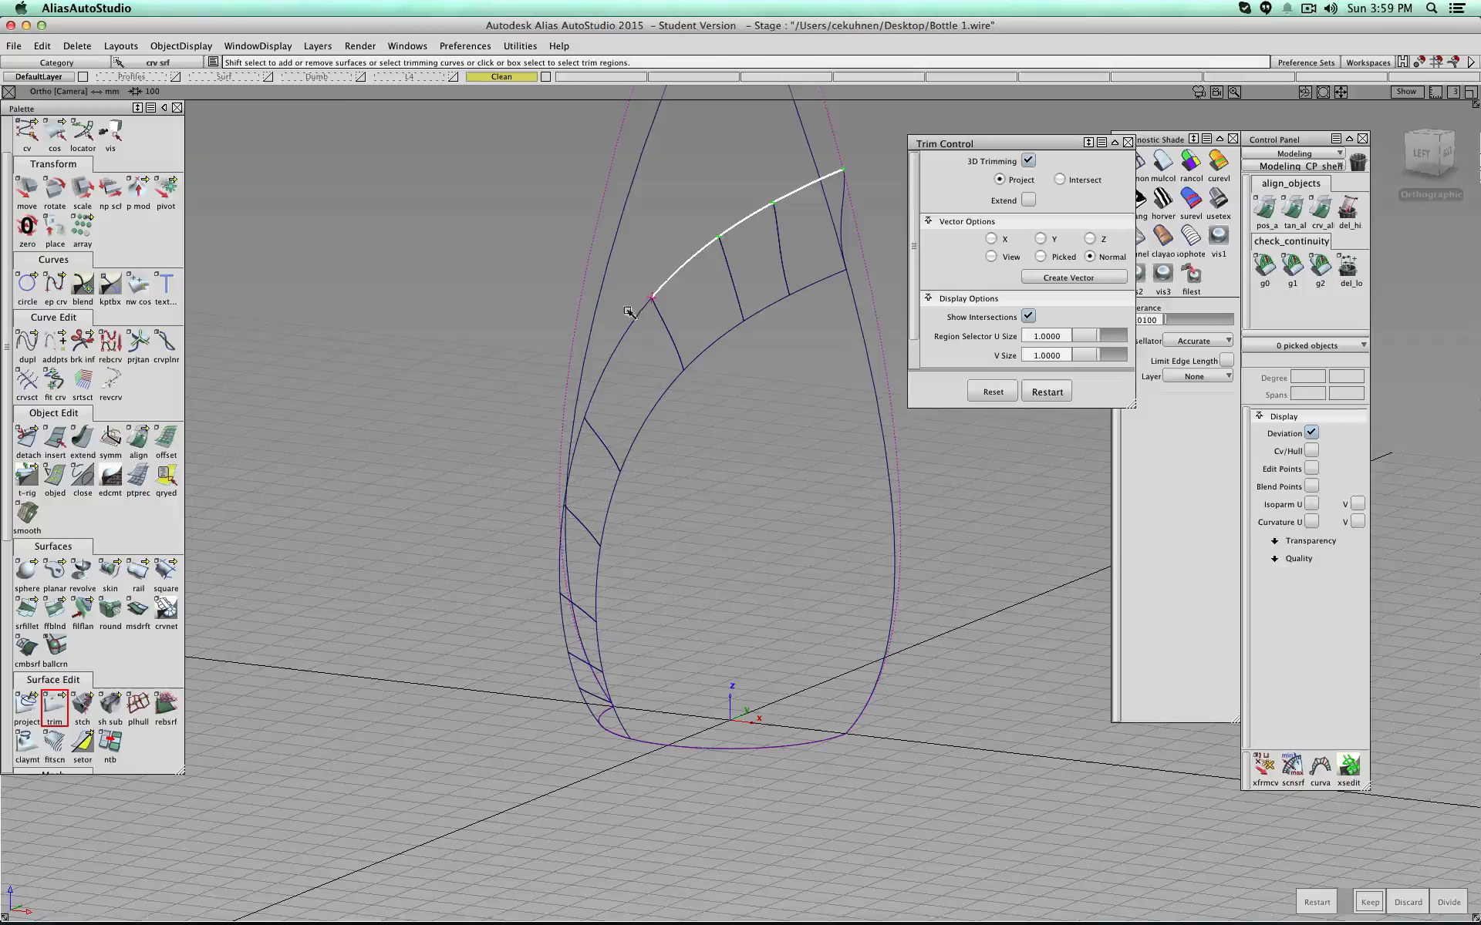
pyautogui.moveTo(610, 370)
pyautogui.keyDown('alt'); pyautogui.keyDown('shift'); pyautogui.mouseDown()
pyautogui.moveTo(652, 421)
pyautogui.moveTo(648, 491)
pyautogui.mouseUp(); pyautogui.keyUp('shift'); pyautogui.keyUp('alt')
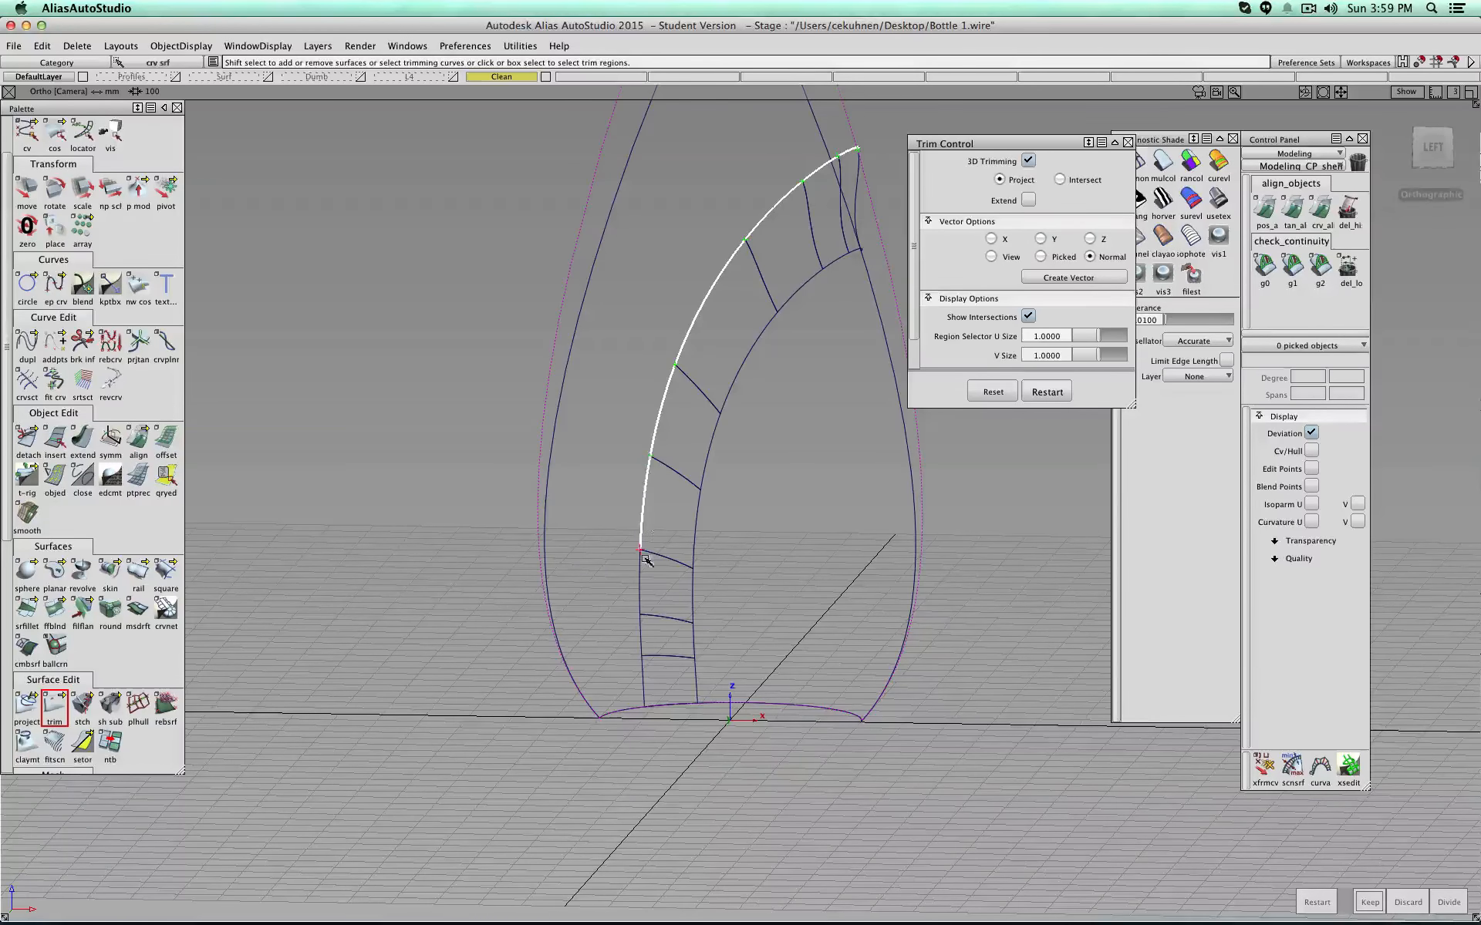
pyautogui.moveTo(646, 560); pyautogui.dragTo(722, 685)
pyautogui.keyDown('alt'); pyautogui.keyDown('shift'); pyautogui.moveTo(734, 331); pyautogui.dragTo(817, 346); pyautogui.keyUp('shift'); pyautogui.keyUp('alt')
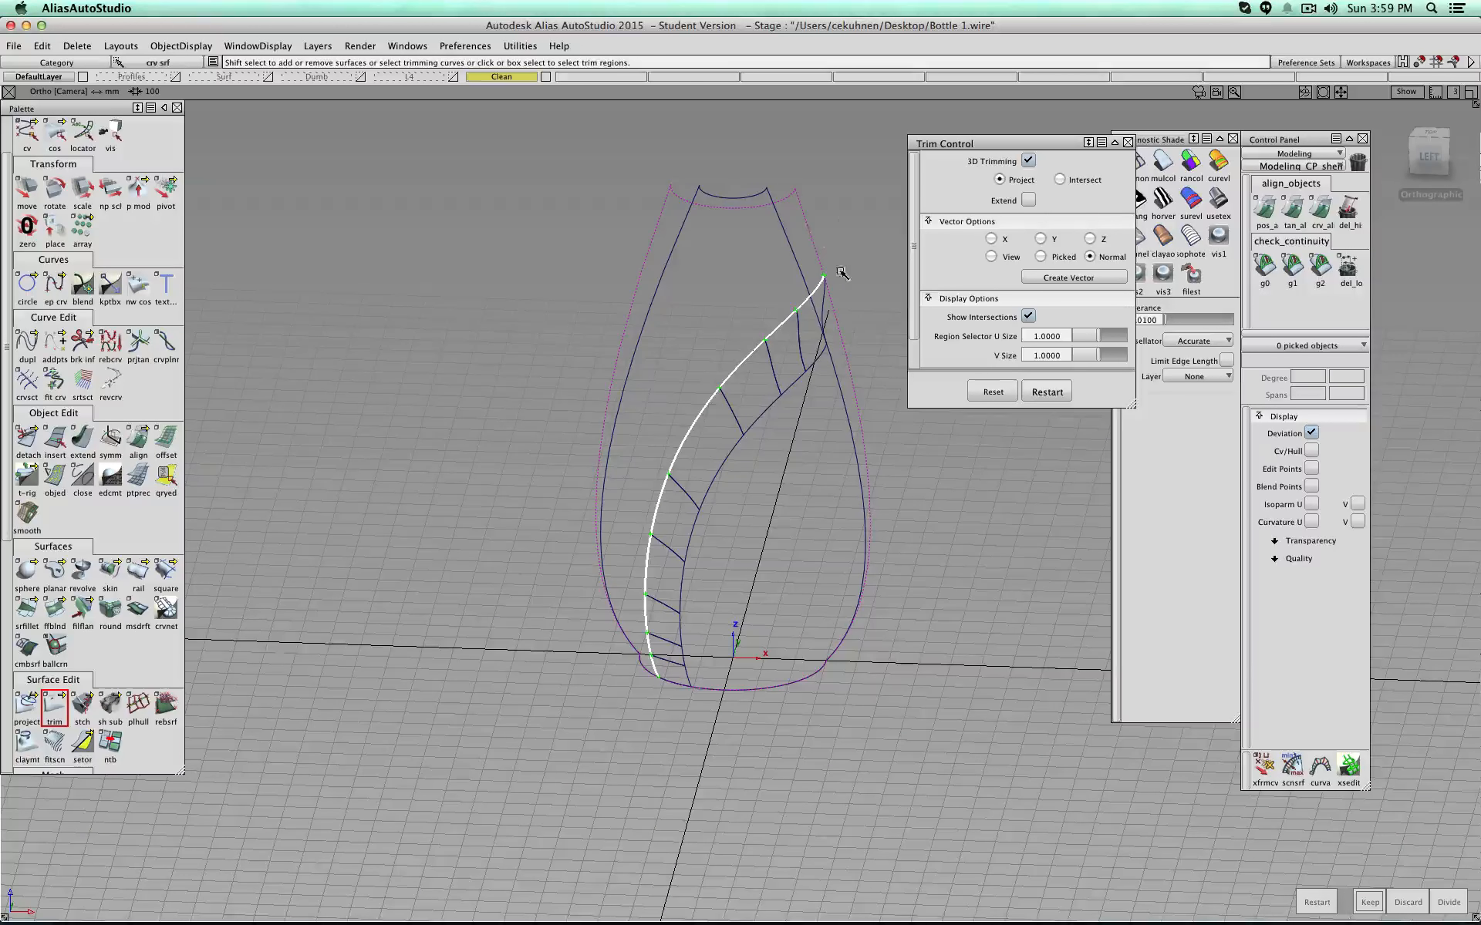
pyautogui.keyDown('alt'); pyautogui.keyDown('shift'); pyautogui.moveTo(842, 273); pyautogui.dragTo(717, 238); pyautogui.keyUp('shift'); pyautogui.keyUp('alt')
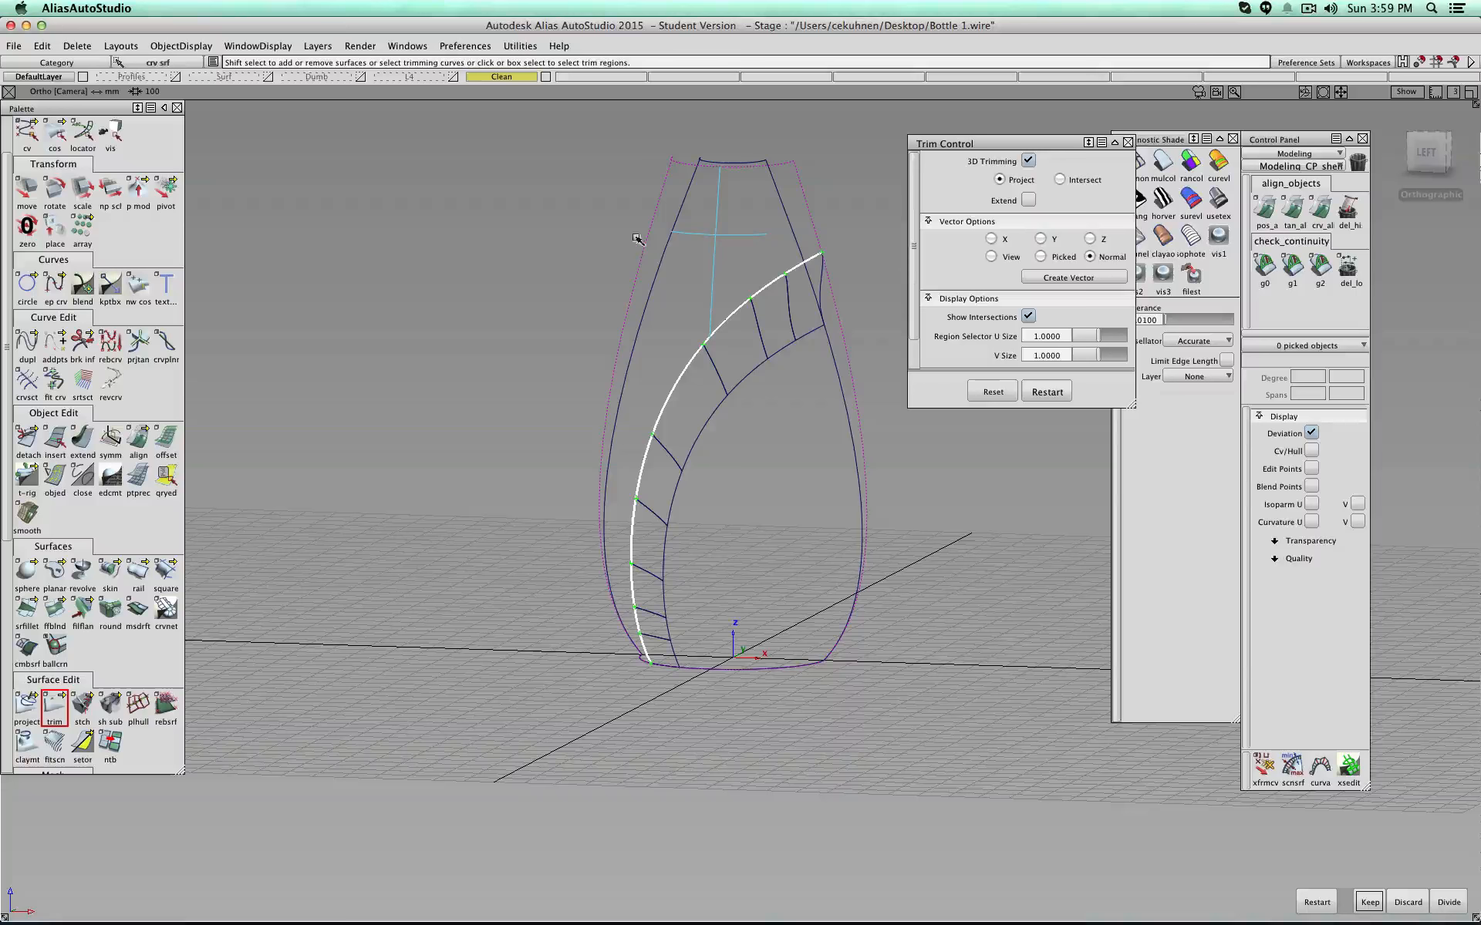
pyautogui.press('Return')
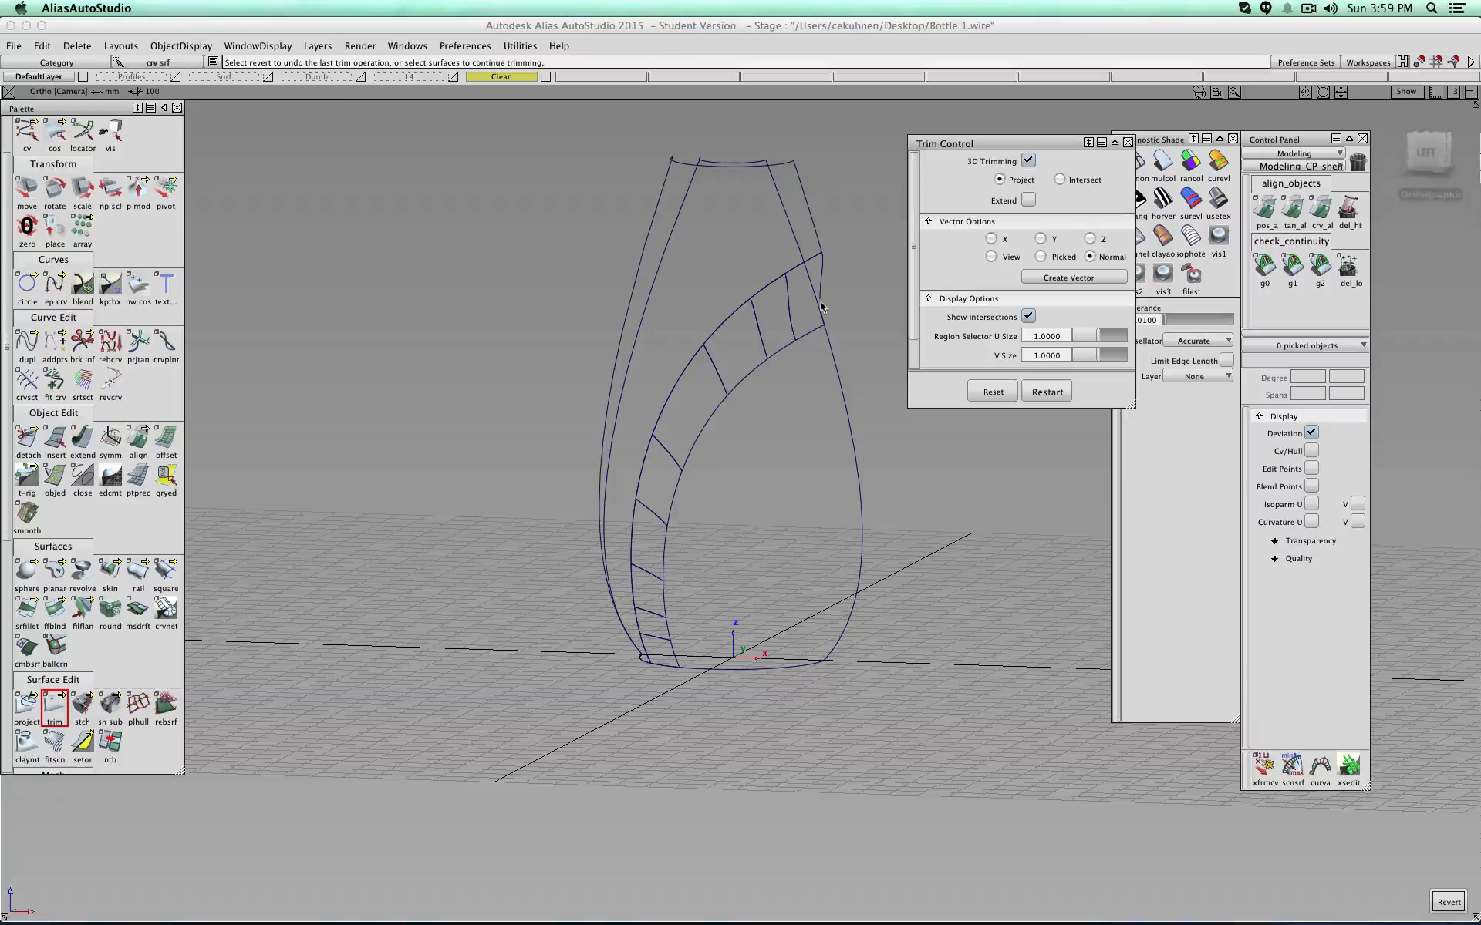
# Step: Apply multi-color diagnostic shading to the bottle and view the trimmed outer surface against the blend
pyautogui.keyDown('alt'); pyautogui.keyDown('shift'); pyautogui.moveTo(743, 260); pyautogui.dragTo(586, 255); pyautogui.keyUp('shift'); pyautogui.keyUp('alt')
pyautogui.click(1163, 159)
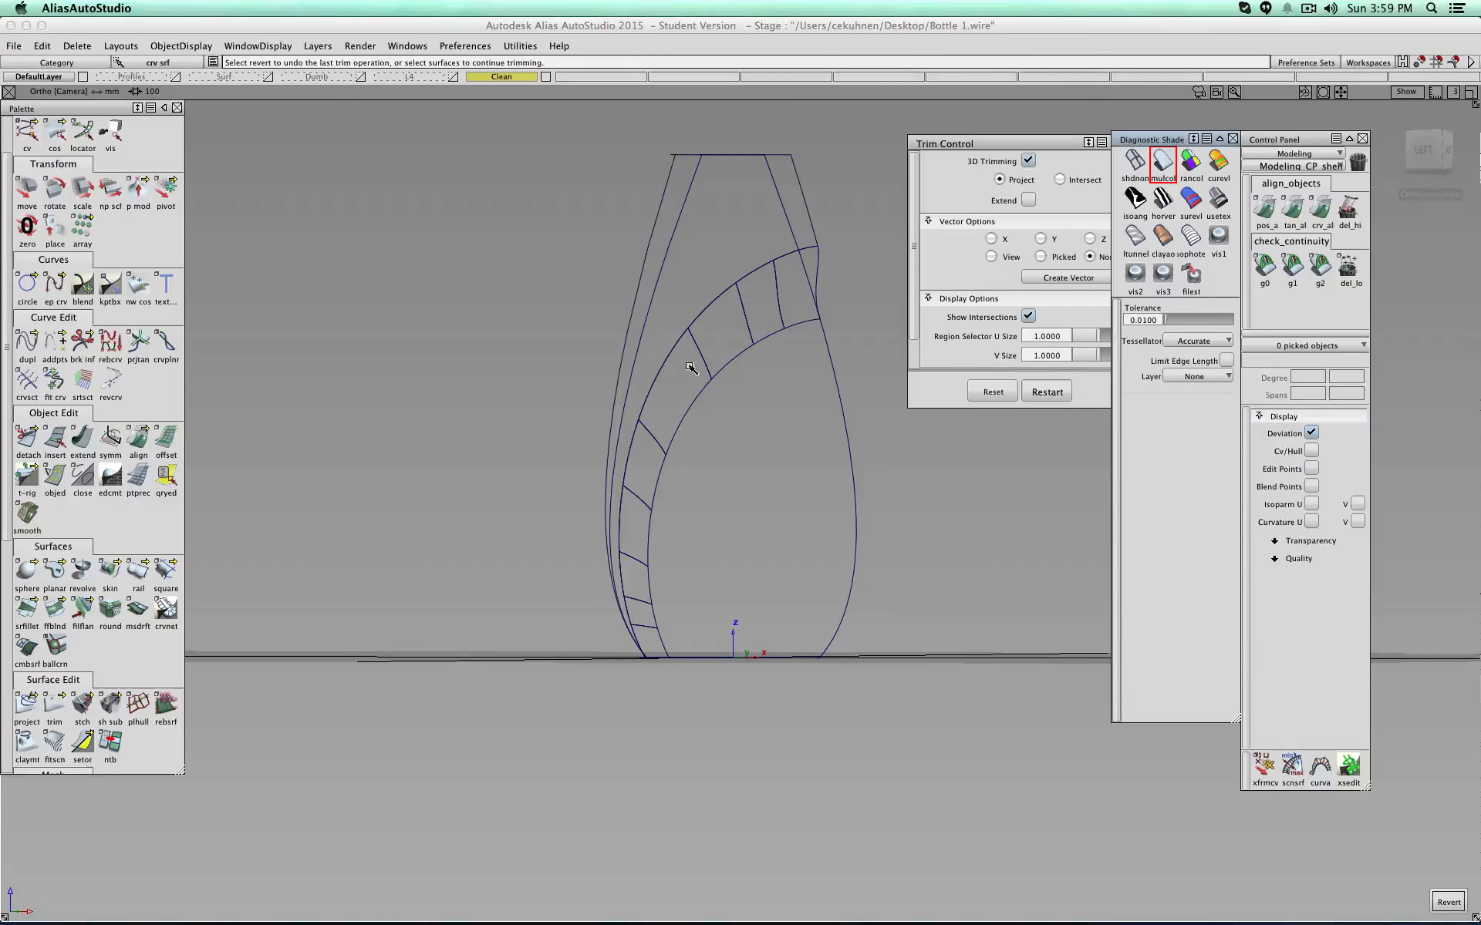
pyautogui.moveTo(1018, 496)
pyautogui.keyDown('alt'); pyautogui.keyDown('shift'); pyautogui.mouseDown()
pyautogui.moveTo(489, 506)
pyautogui.moveTo(489, 484)
pyautogui.moveTo(532, 487)
pyautogui.mouseUp(); pyautogui.keyUp('shift'); pyautogui.keyUp('alt')
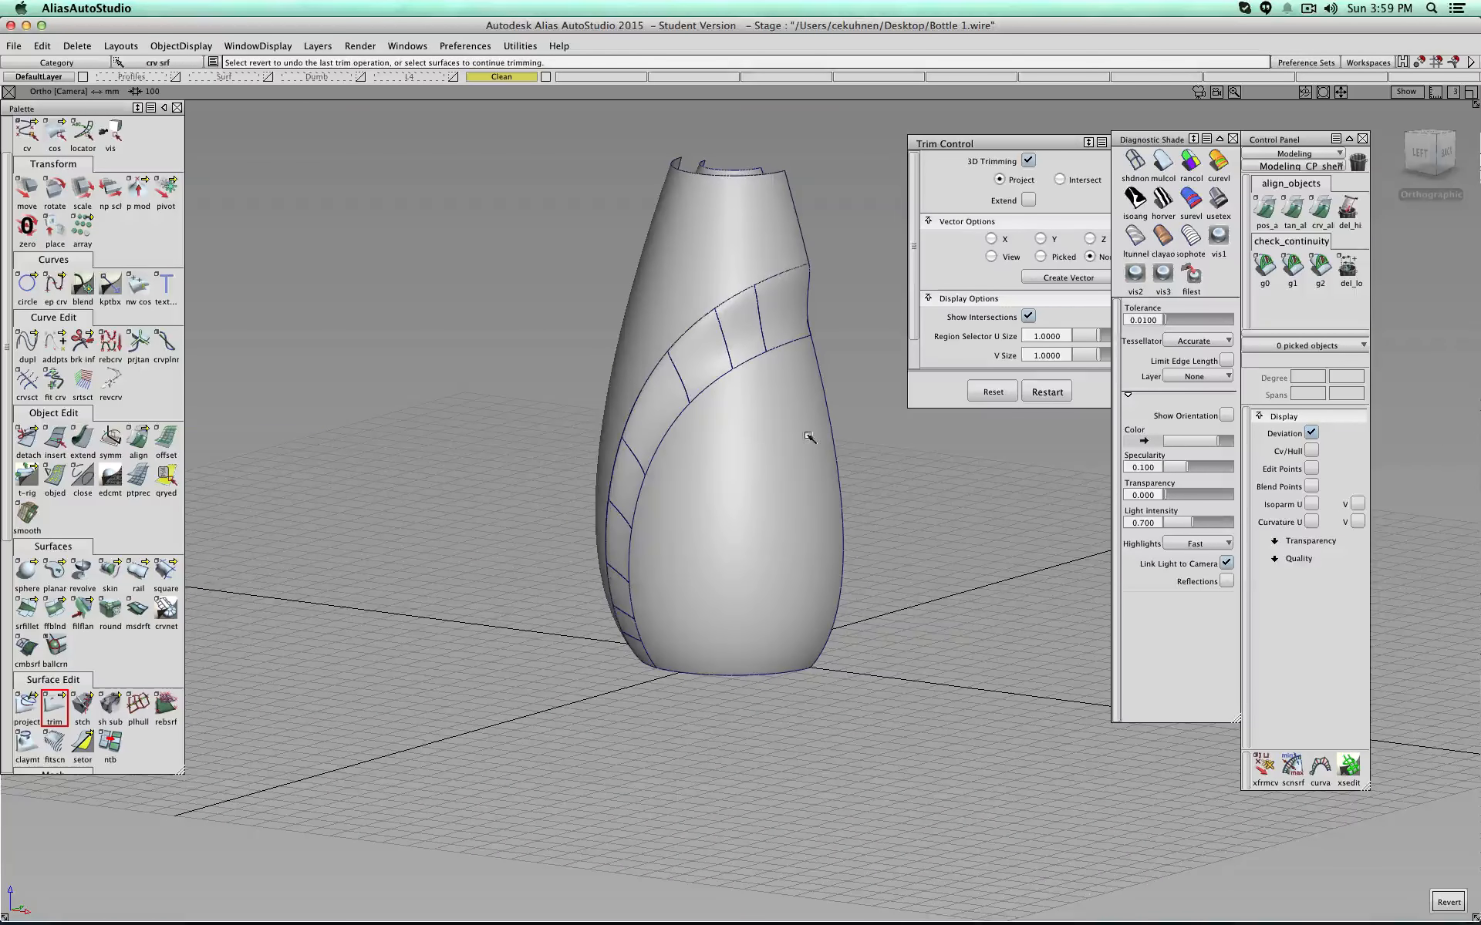
# Step: Trim the inner side surface along the blend's lower edge chain, keeping the region enclosed below the blend
pyautogui.click(815, 408)
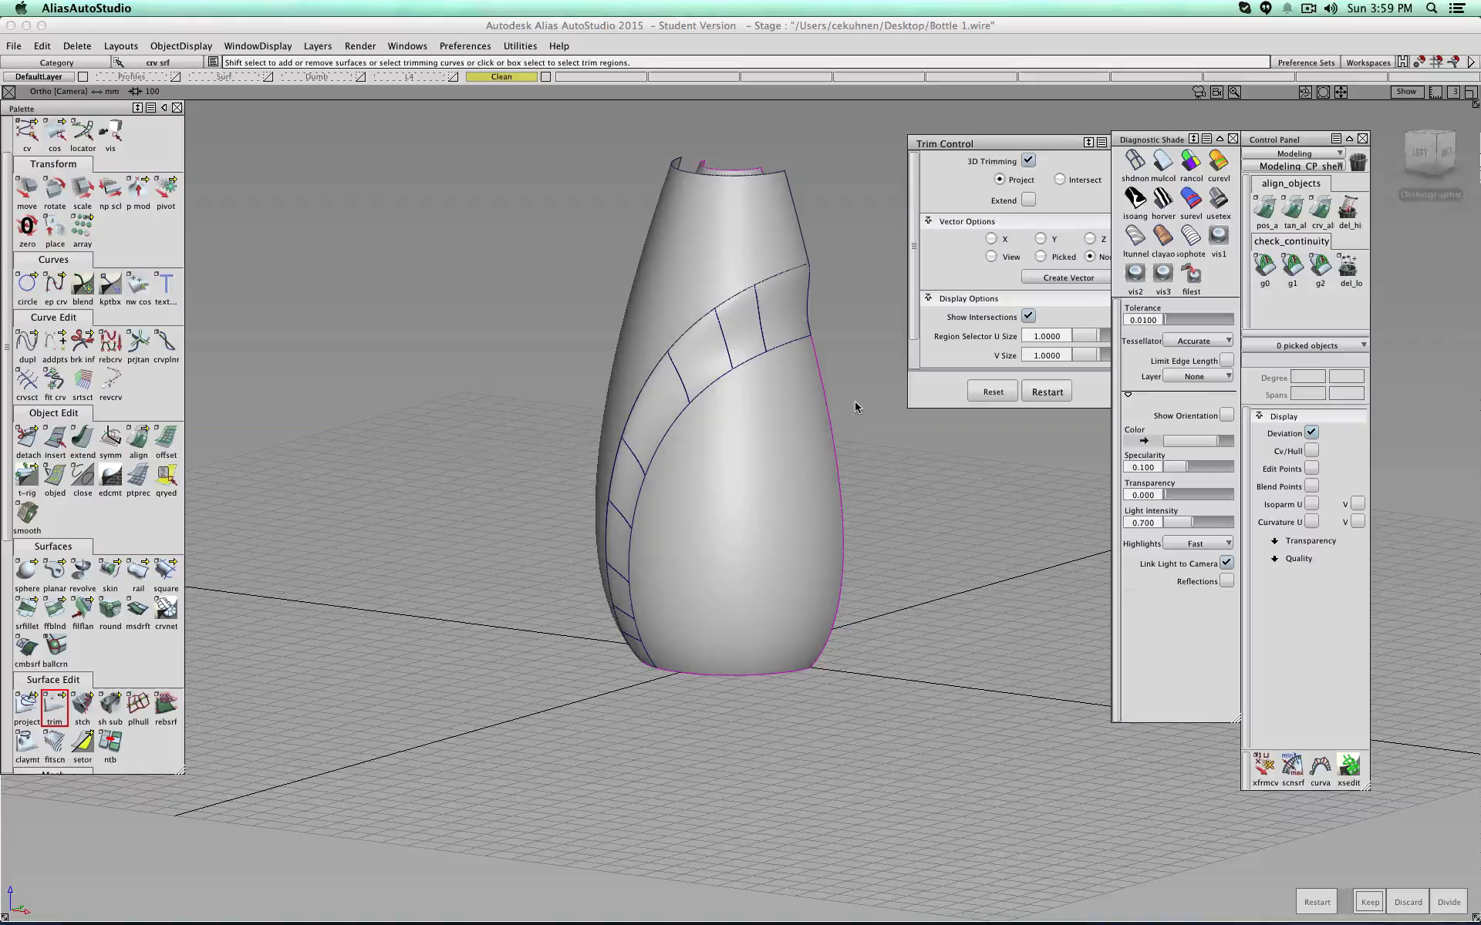
pyautogui.click(756, 359)
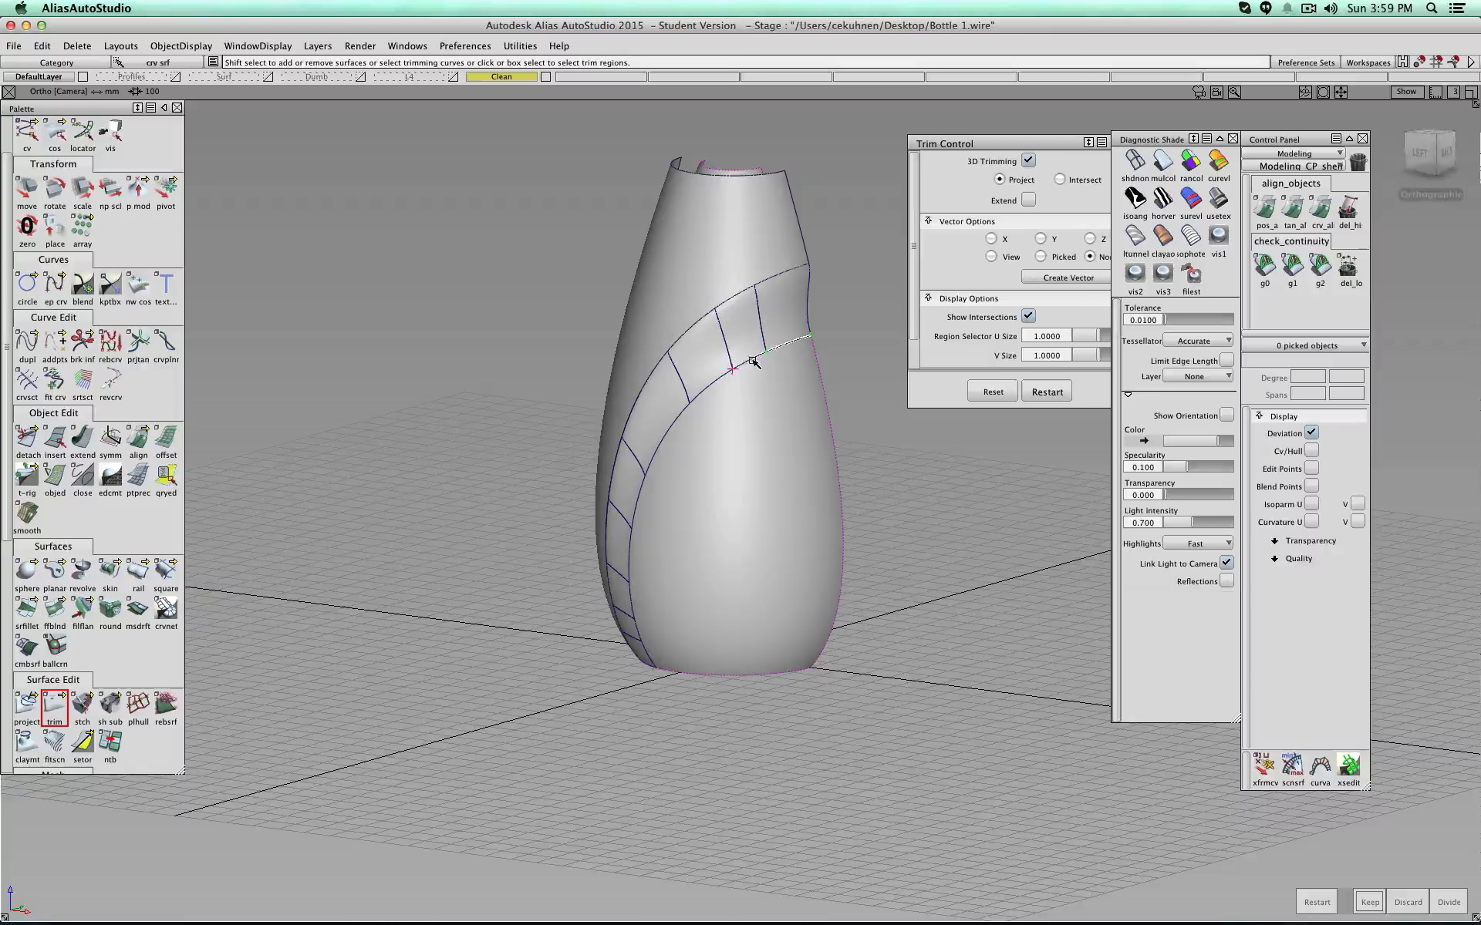
pyautogui.click(644, 500)
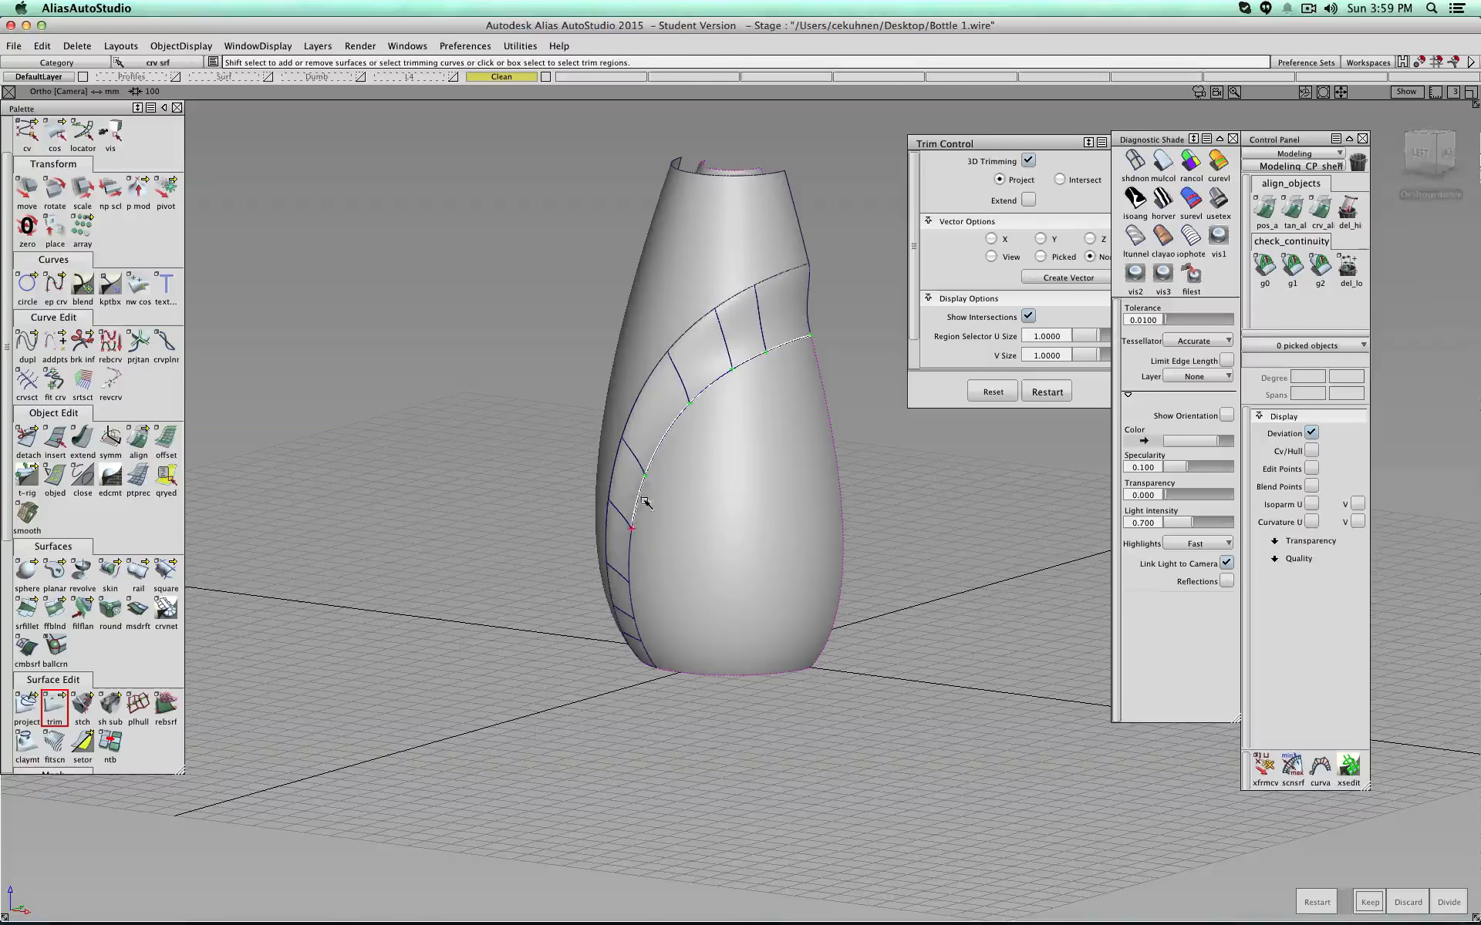
pyautogui.moveTo(645, 500)
pyautogui.keyDown('alt'); pyautogui.keyDown('shift'); pyautogui.mouseDown()
pyautogui.moveTo(684, 467)
pyautogui.moveTo(694, 480)
pyautogui.mouseUp(); pyautogui.keyUp('shift'); pyautogui.keyUp('alt')
pyautogui.click(664, 528)
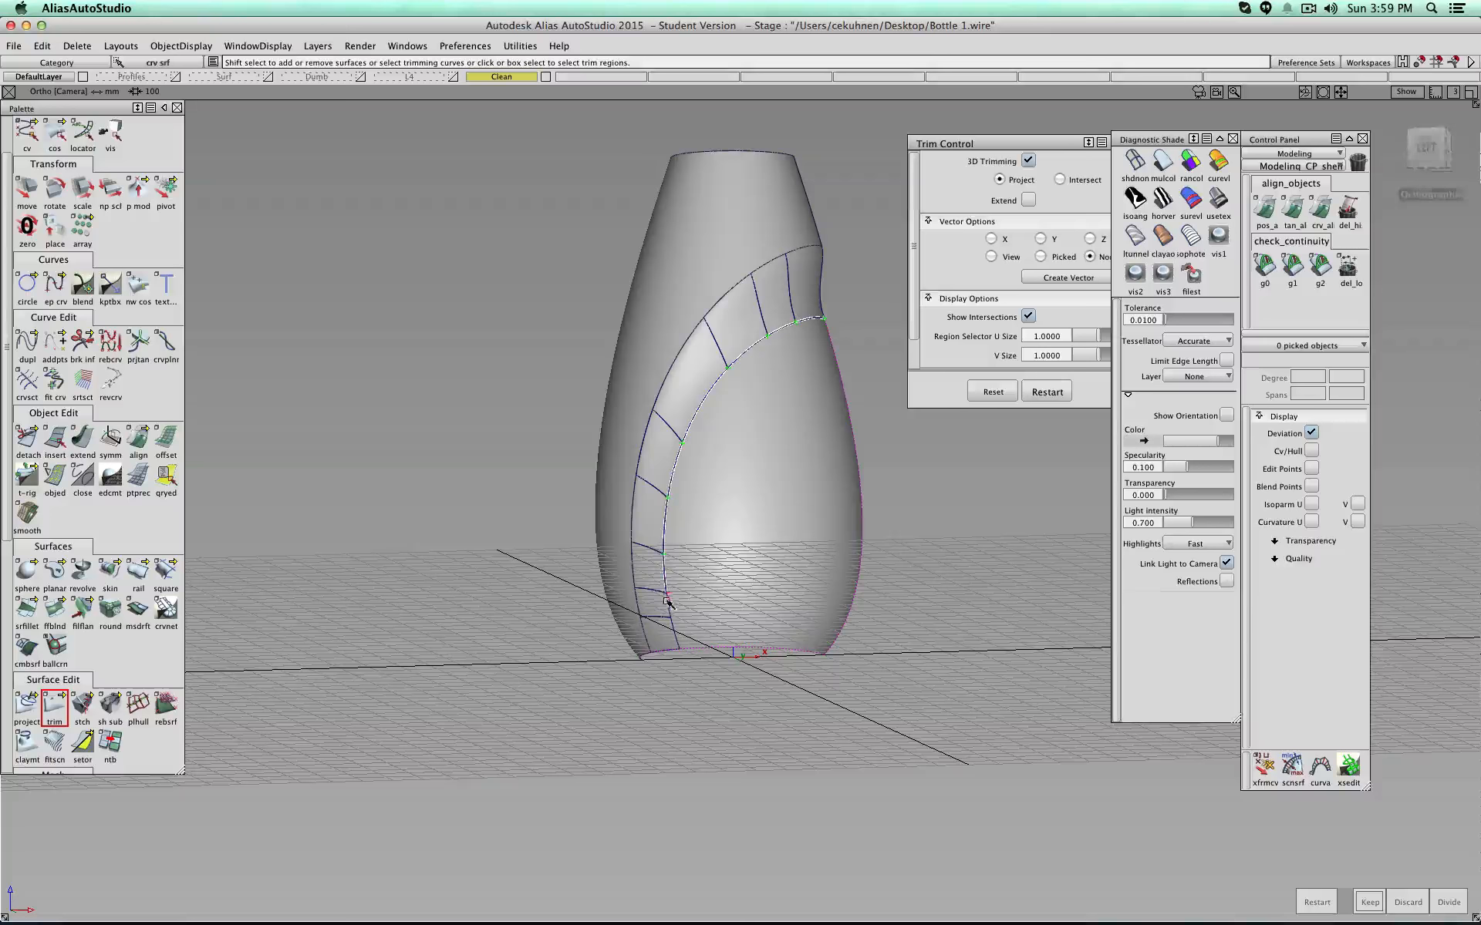
pyautogui.click(672, 628)
pyautogui.click(778, 476)
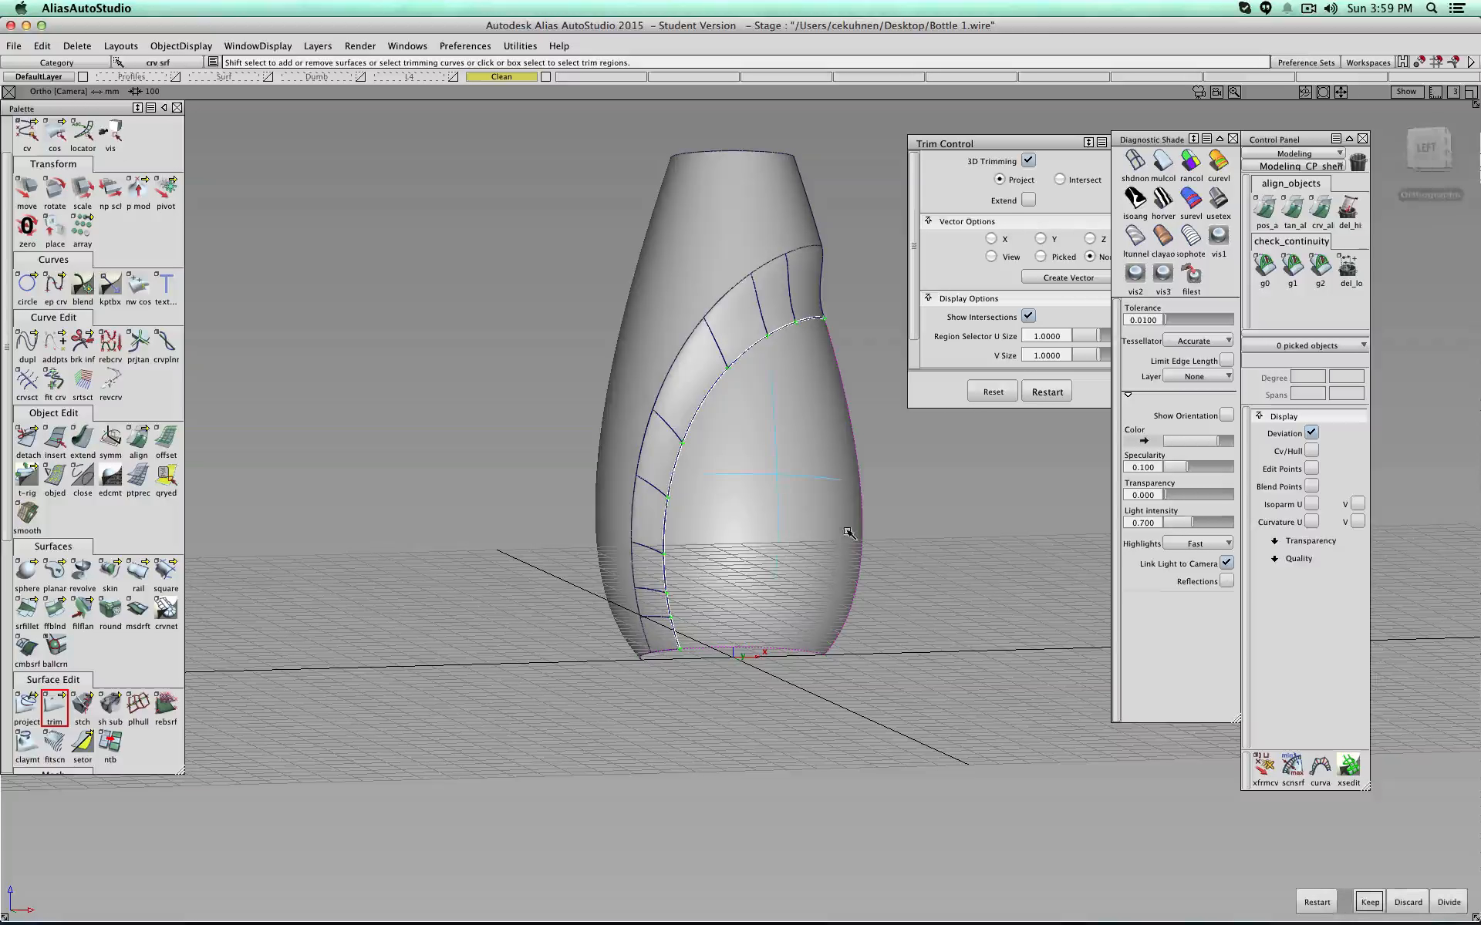
pyautogui.press('space')
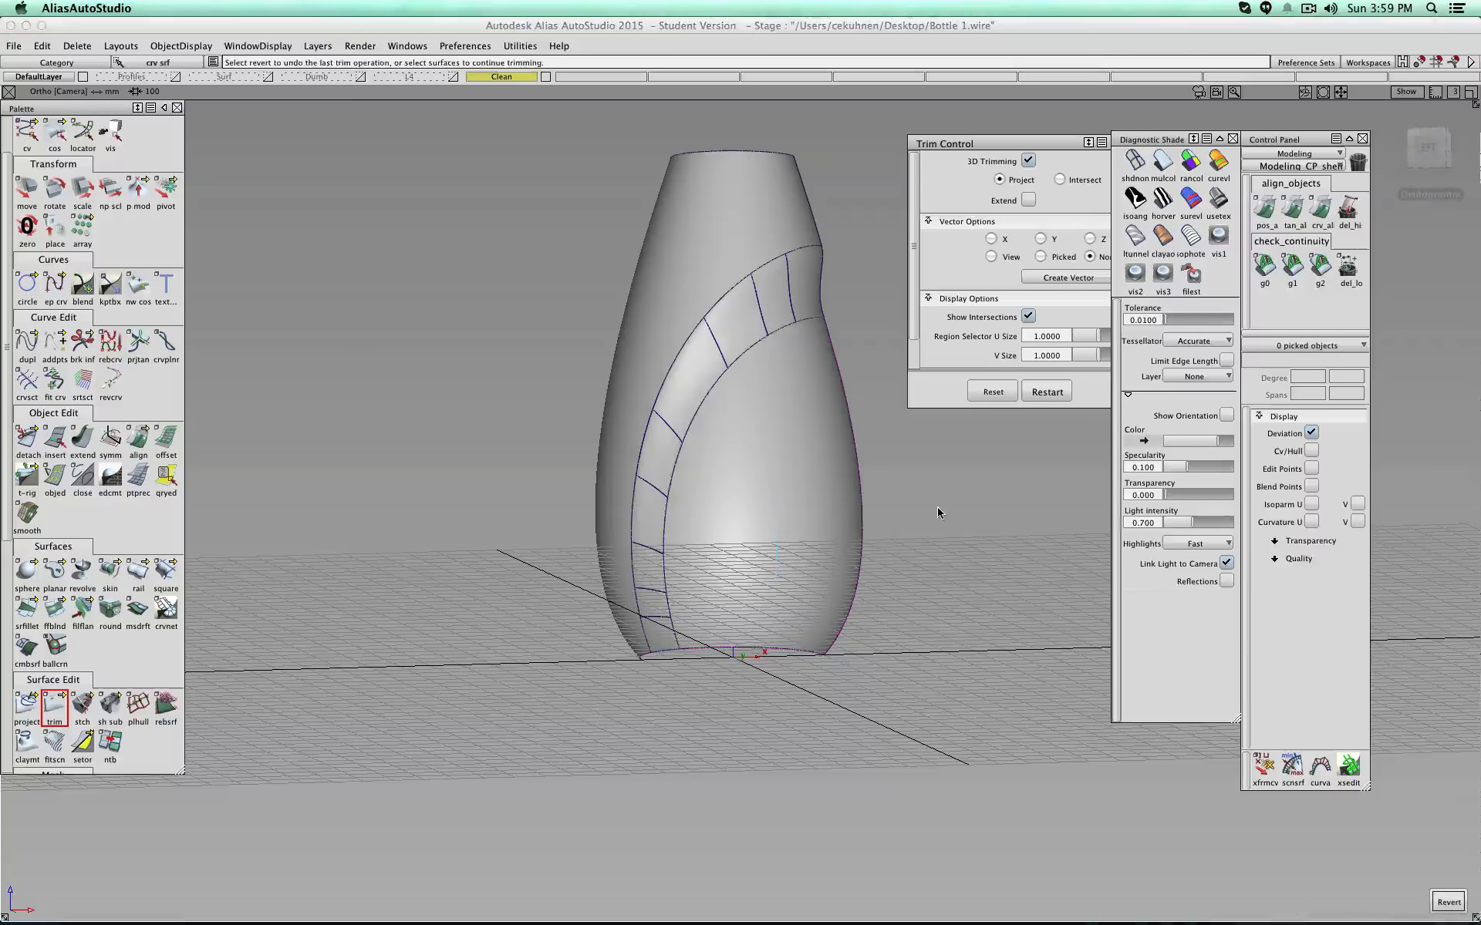
# Step: Leave the Trim tool and apply horizontal/vertical zebra shading to the trimmed bottle
pyautogui.keyDown('alt'); pyautogui.keyDown('shift'); pyautogui.moveTo(937, 507); pyautogui.dragTo(1027, 255); pyautogui.keyUp('shift'); pyautogui.keyUp('alt')
pyautogui.keyDown('alt'); pyautogui.keyDown('shift'); pyautogui.moveTo(690, 398); pyautogui.dragTo(716, 399); pyautogui.keyUp('shift'); pyautogui.keyUp('alt')
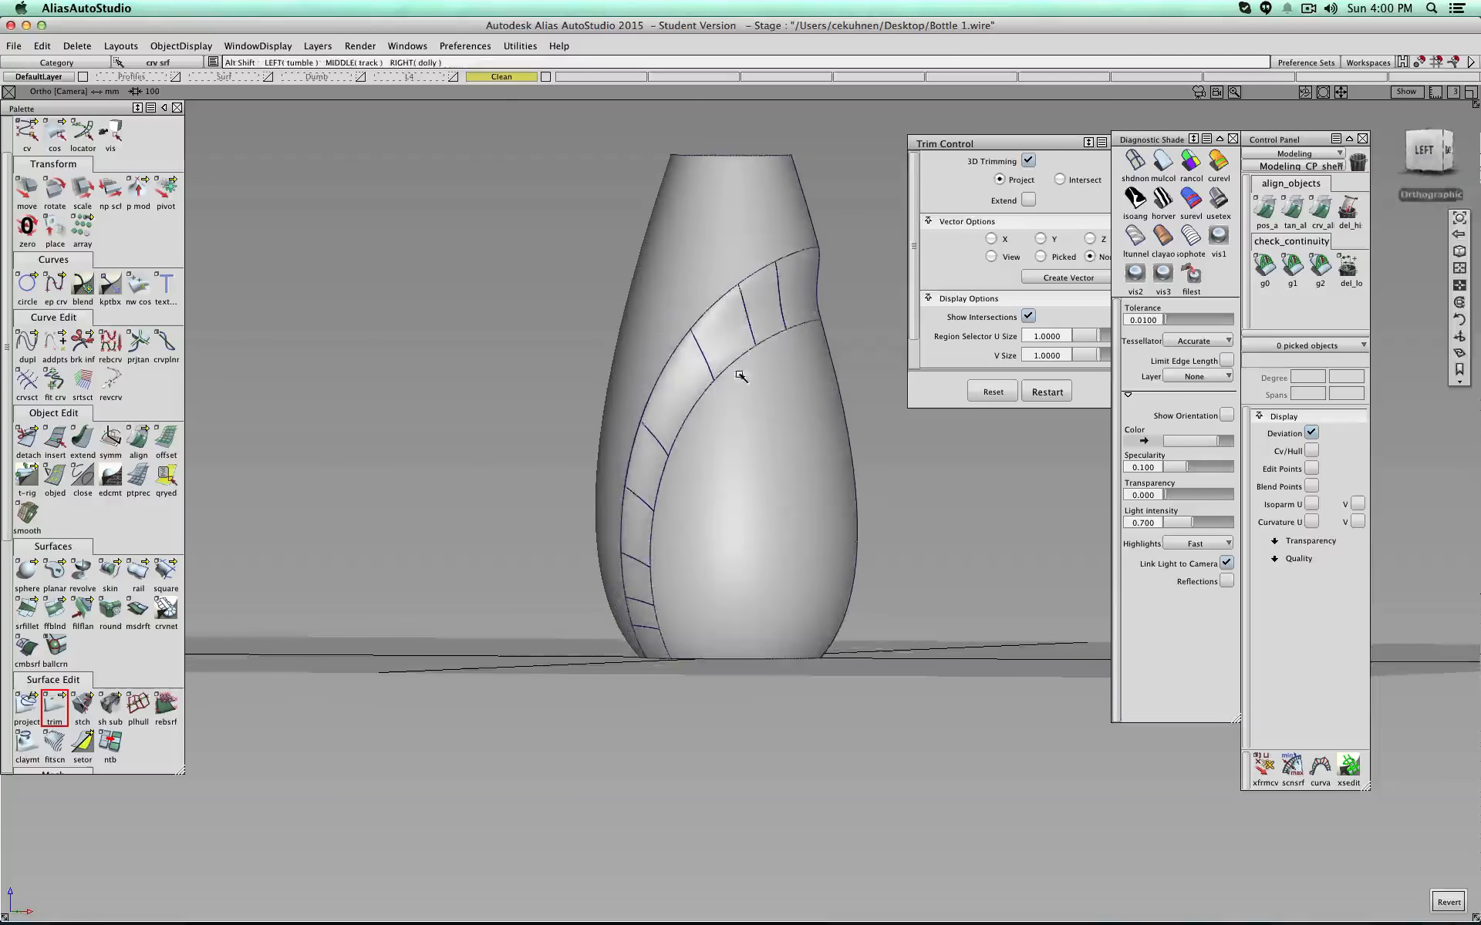
pyautogui.scroll(2, 139, 246)
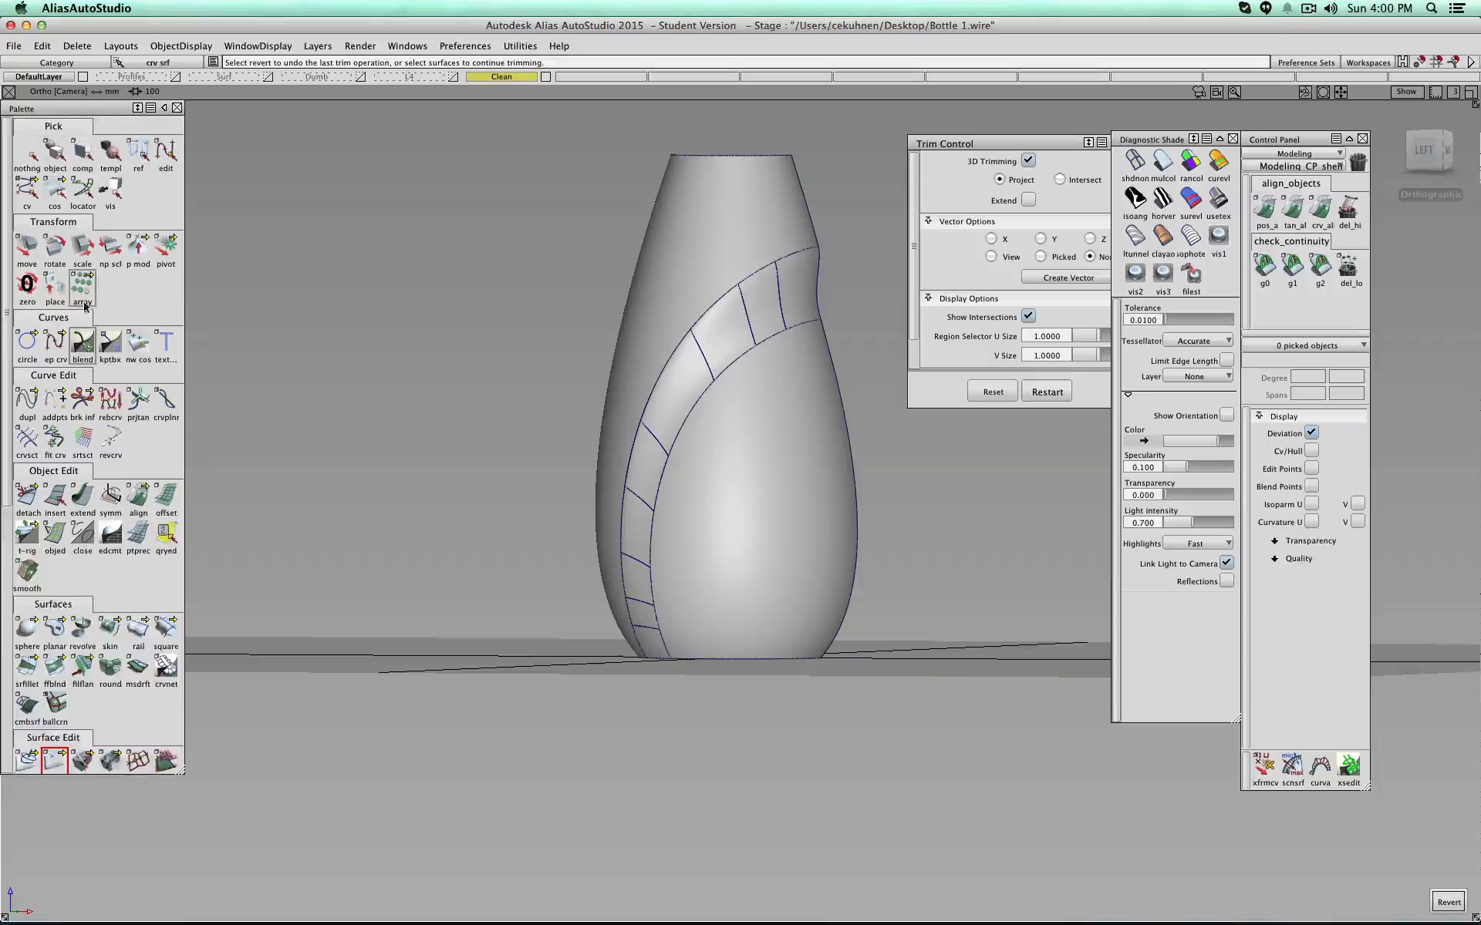
pyautogui.click(55, 154)
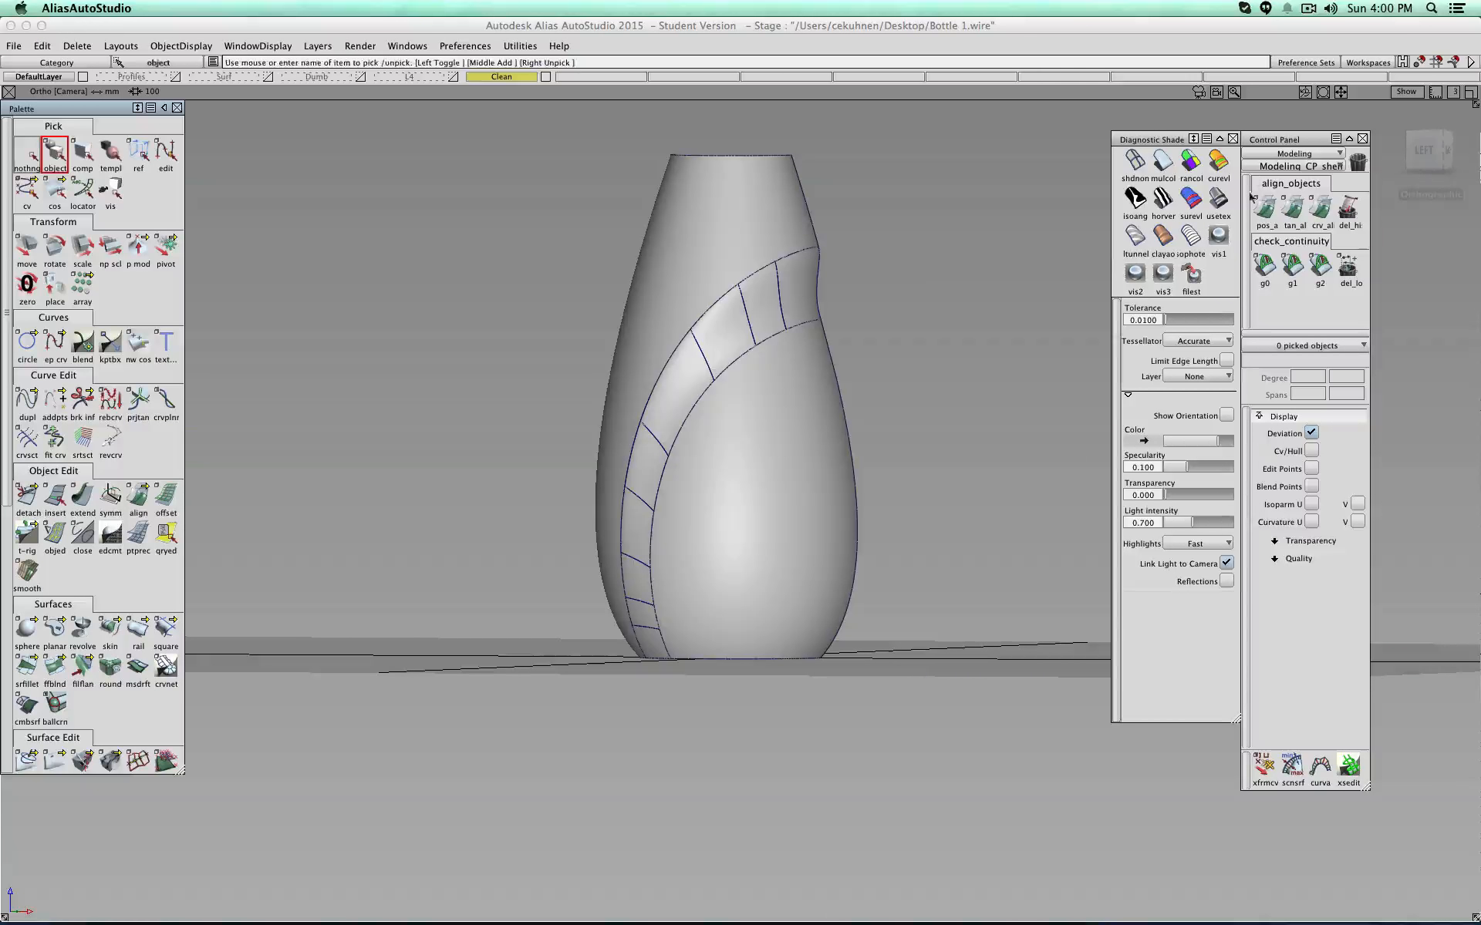
pyautogui.click(1162, 199)
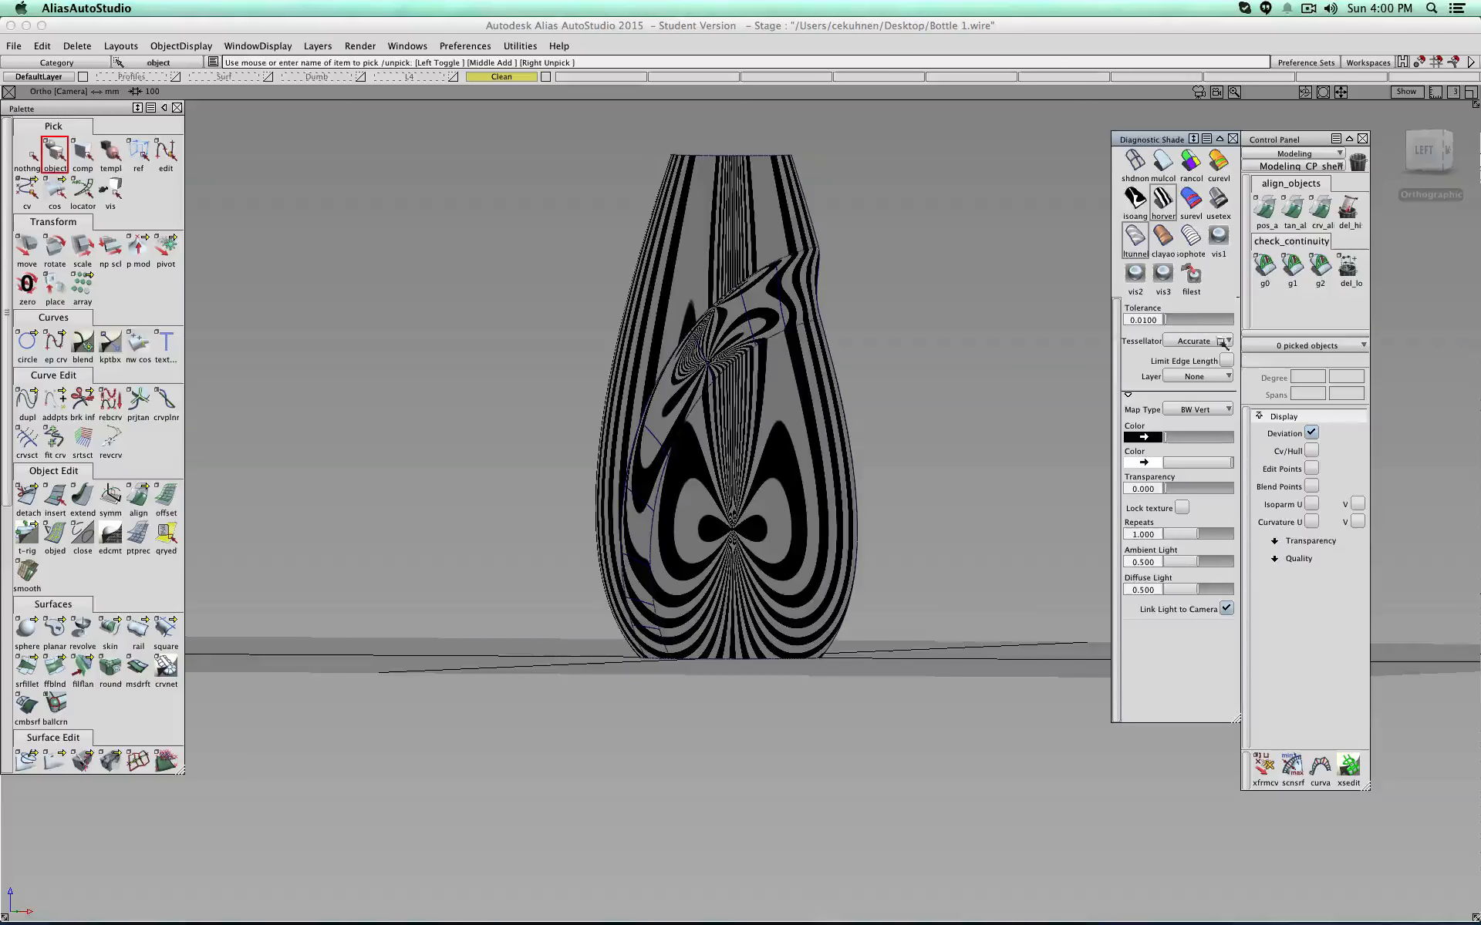
# Step: Set the diagnostic shading tolerance to 0.0010 and inspect the zebra stripes on the lower side surface up close
pyautogui.click(1211, 342)
pyautogui.click(1166, 337)
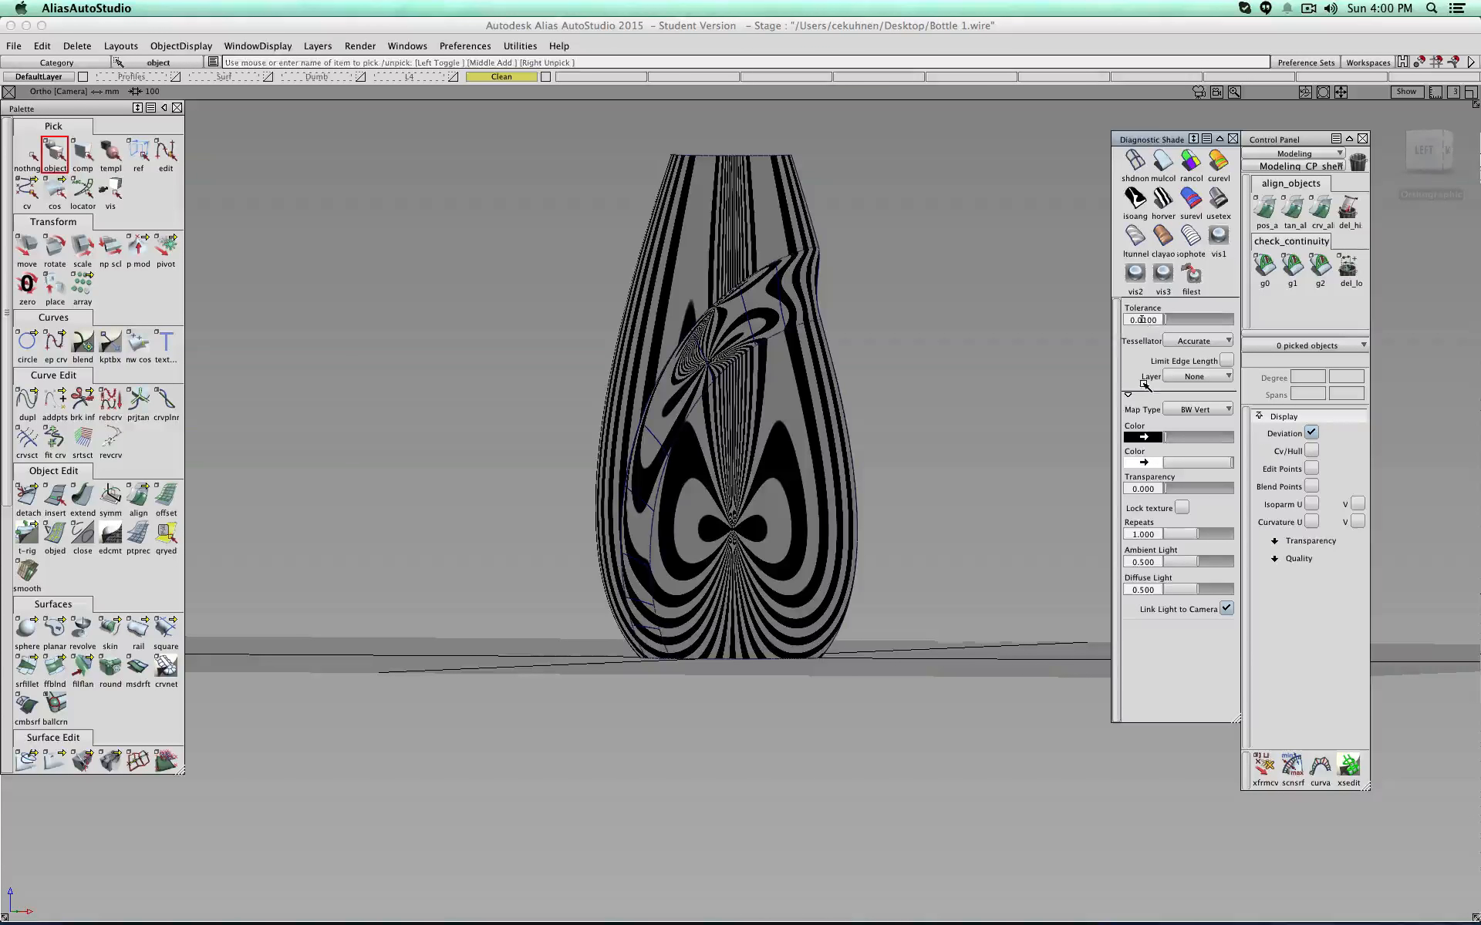
pyautogui.press('Return')
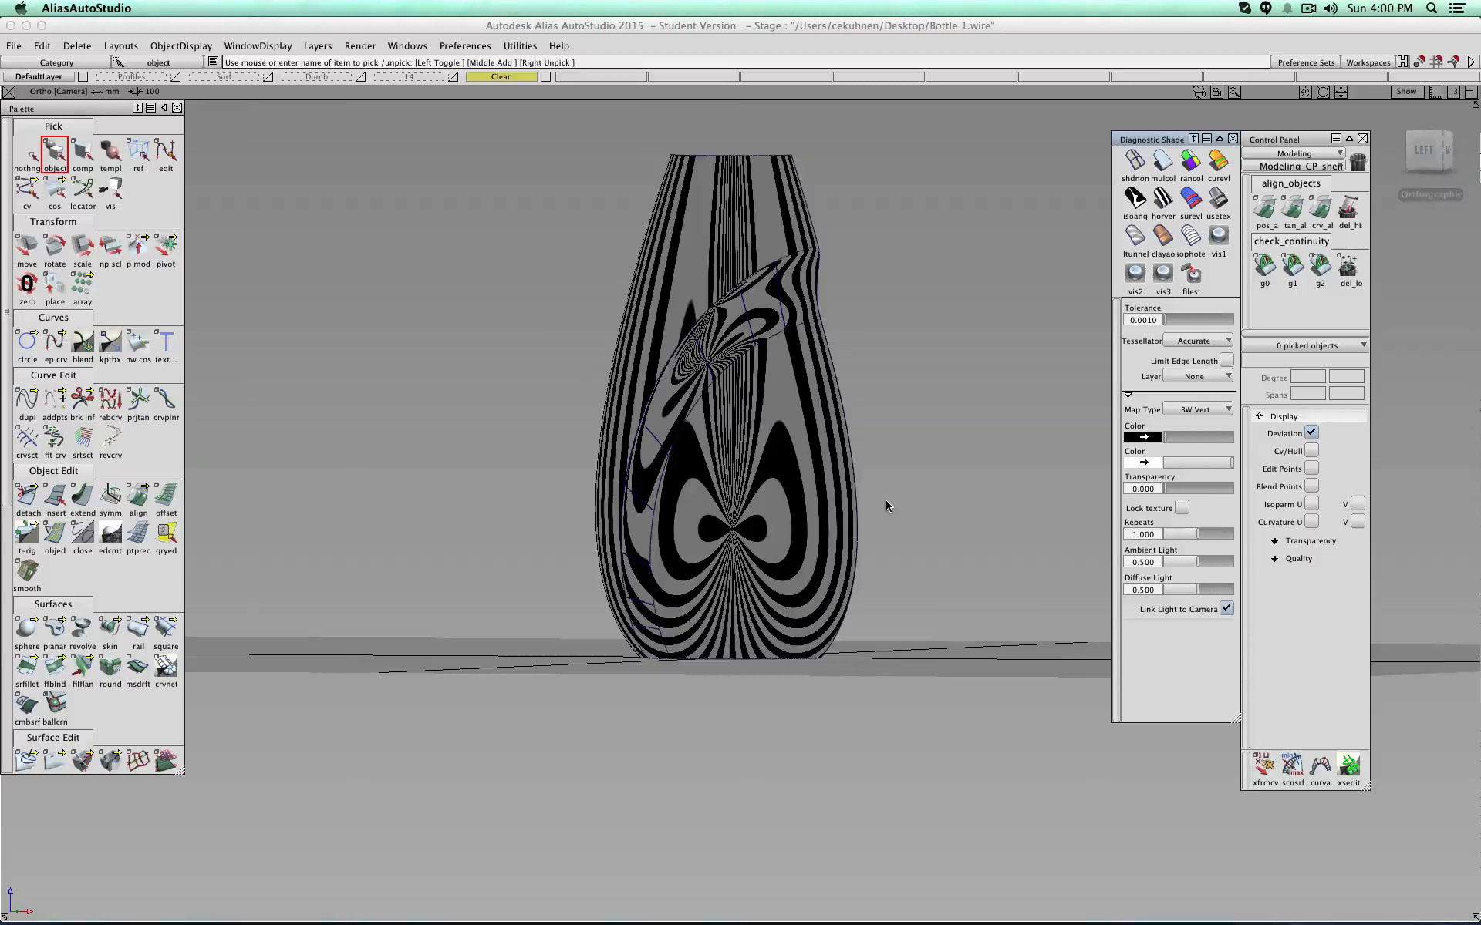
pyautogui.keyDown('alt'); pyautogui.keyDown('shift'); pyautogui.moveTo(886, 502); pyautogui.dragTo(1164, 321, button='right'); pyautogui.keyUp('shift'); pyautogui.keyUp('alt')
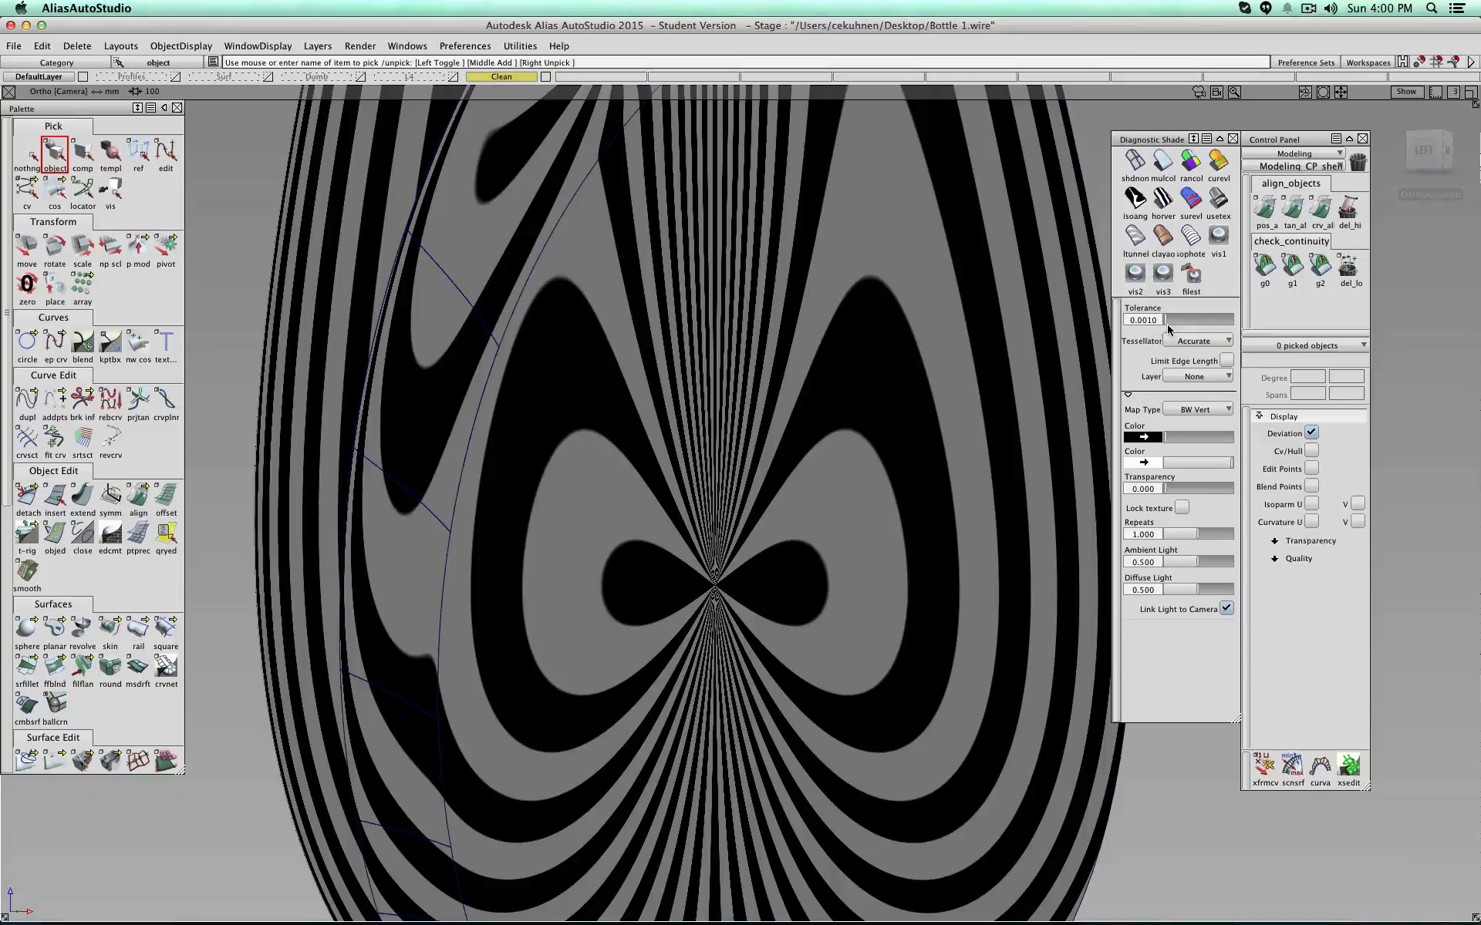
# Step: Set the diagnostic shading tolerance to 0.0100 and examine the bottle's zebra stripes from other angles
pyautogui.click(1147, 320)
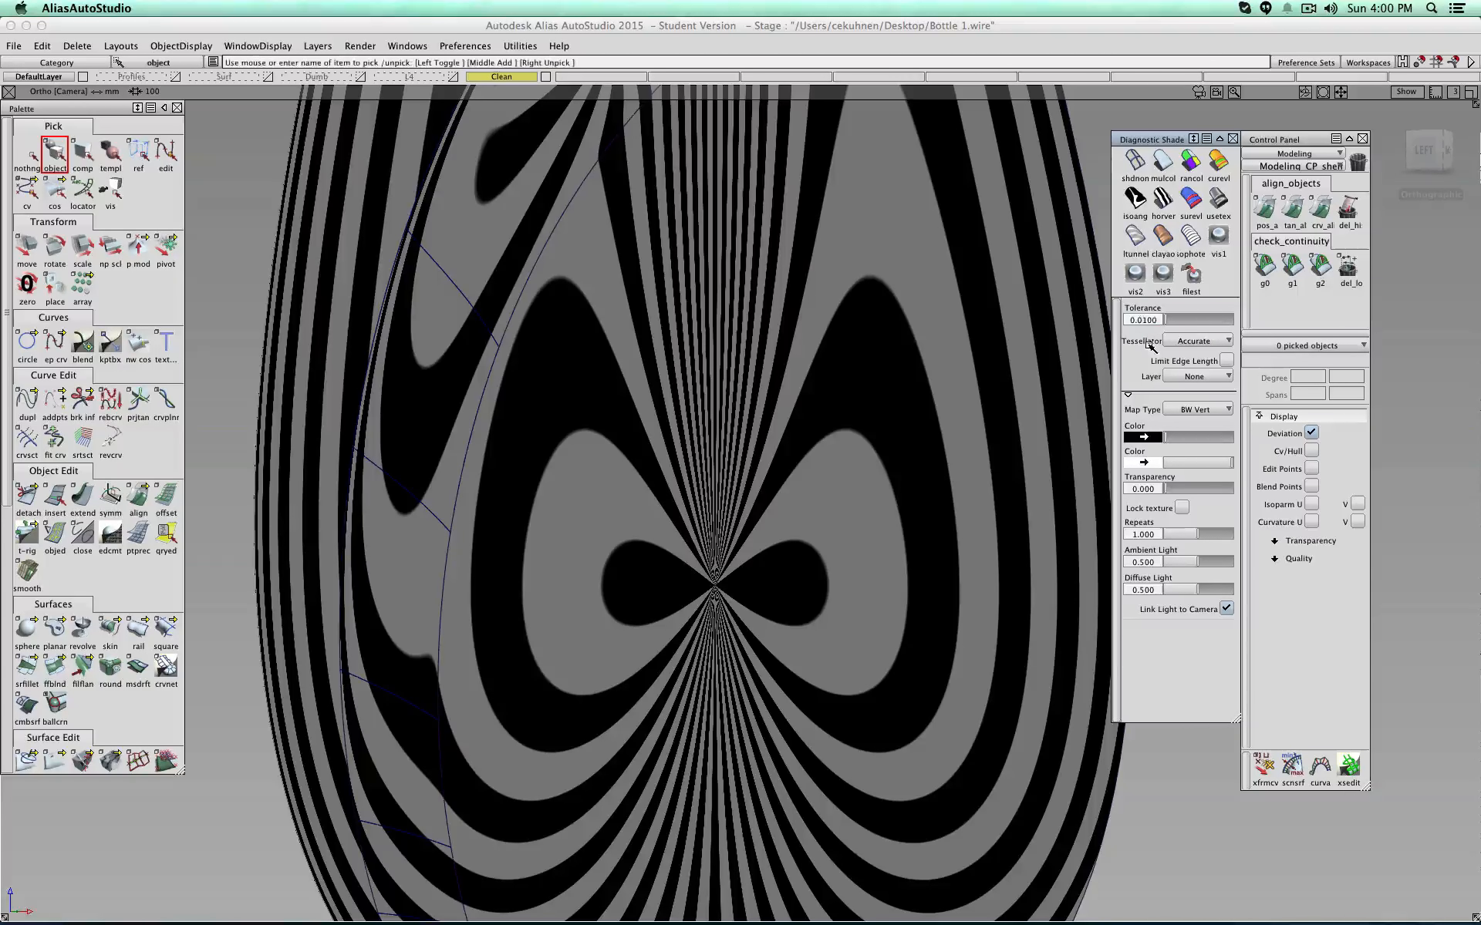
pyautogui.keyDown('alt'); pyautogui.keyDown('shift'); pyautogui.moveTo(856, 324); pyautogui.dragTo(708, 301); pyautogui.keyUp('shift'); pyautogui.keyUp('alt')
pyautogui.moveTo(708, 301)
pyautogui.keyDown('alt'); pyautogui.keyDown('shift'); pyautogui.mouseDown(button='right')
pyautogui.moveTo(678, 297)
pyautogui.moveTo(736, 299)
pyautogui.mouseUp(button='right'); pyautogui.keyUp('shift'); pyautogui.keyUp('alt')
pyautogui.keyDown('alt'); pyautogui.keyDown('shift'); pyautogui.moveTo(735, 299); pyautogui.dragTo(760, 321); pyautogui.keyUp('shift'); pyautogui.keyUp('alt')
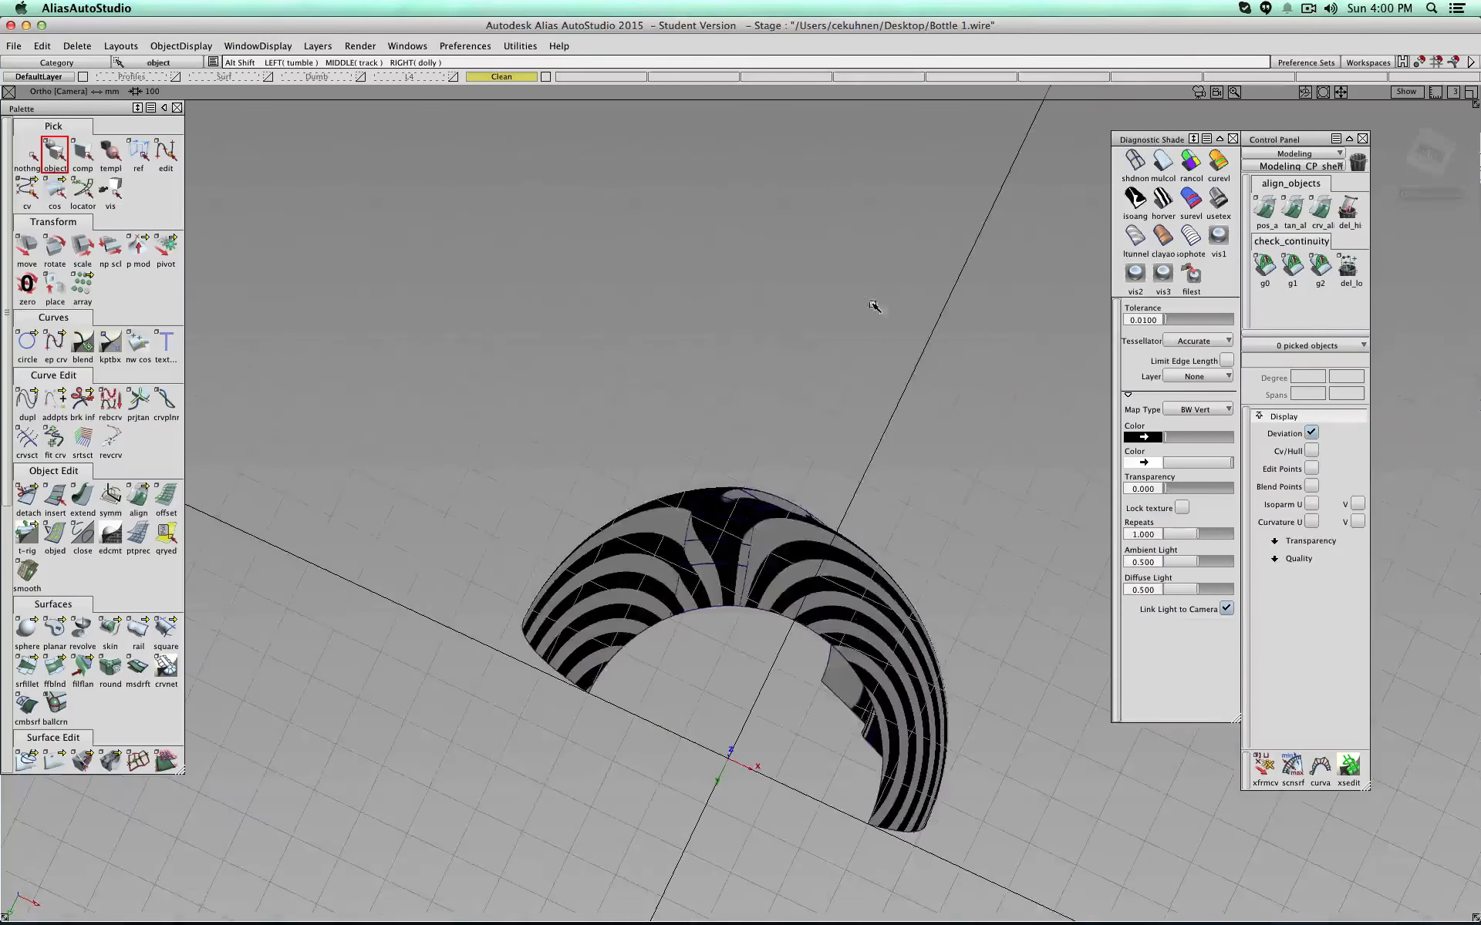
# Step: Apply multi-color shading, display the CVs and hull of the outer side surface, and view it from the top
pyautogui.click(1162, 162)
pyautogui.moveTo(892, 512)
pyautogui.keyDown('alt'); pyautogui.keyDown('shift'); pyautogui.mouseDown()
pyautogui.moveTo(859, 267)
pyautogui.moveTo(816, 370)
pyautogui.moveTo(605, 512)
pyautogui.moveTo(477, 680)
pyautogui.moveTo(767, 278)
pyautogui.moveTo(766, 420)
pyautogui.moveTo(756, 403)
pyautogui.moveTo(85, 515)
pyautogui.moveTo(849, 509)
pyautogui.moveTo(856, 393)
pyautogui.moveTo(909, 546)
pyautogui.mouseUp(); pyautogui.keyUp('shift'); pyautogui.keyUp('alt')
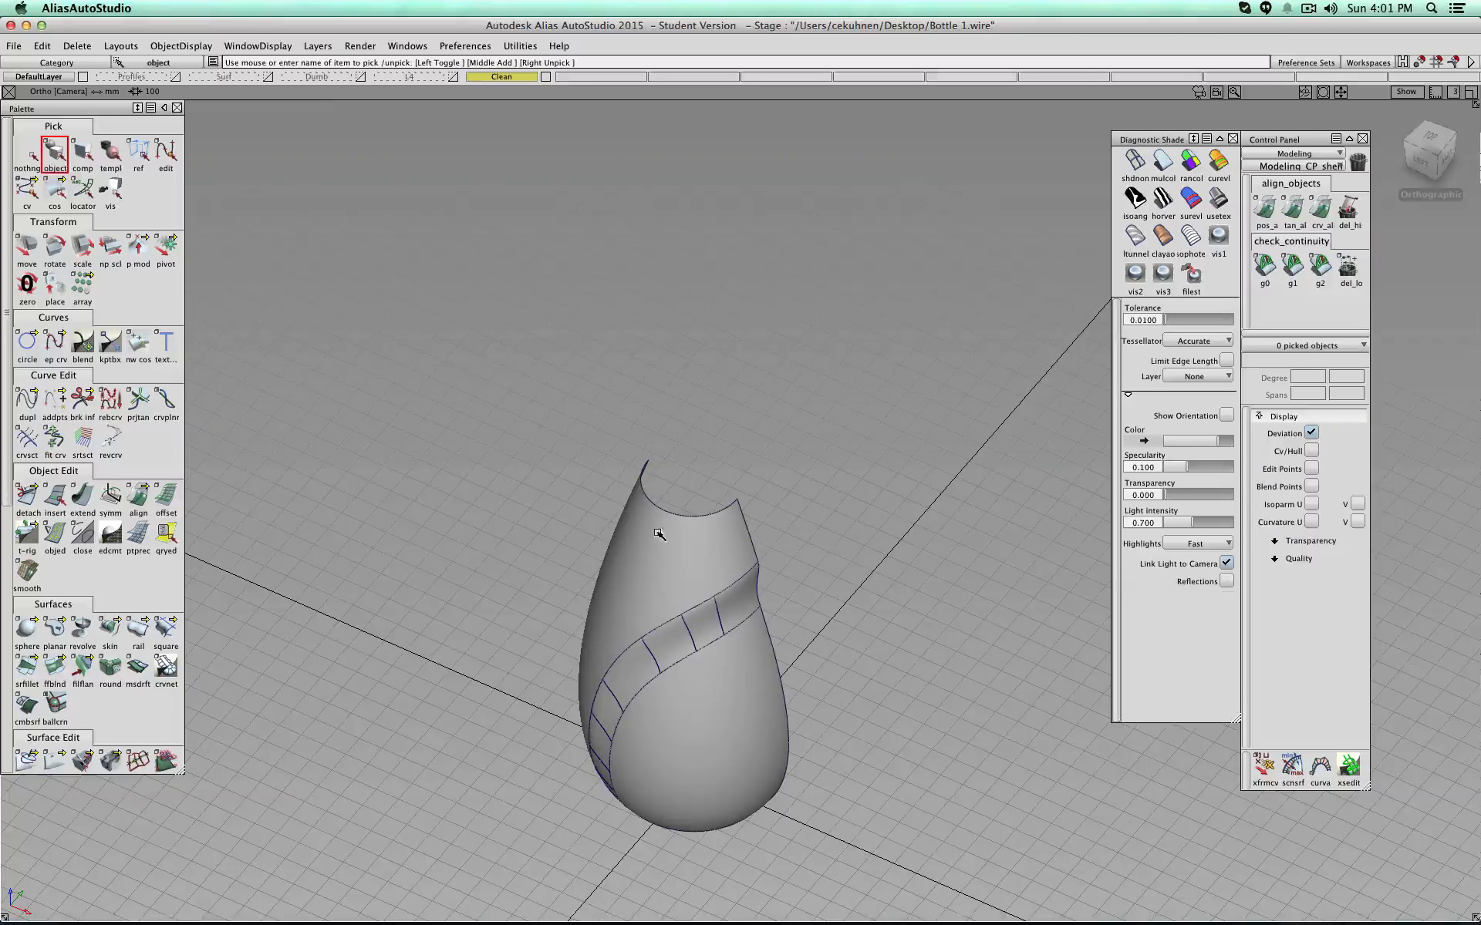
pyautogui.click(677, 557)
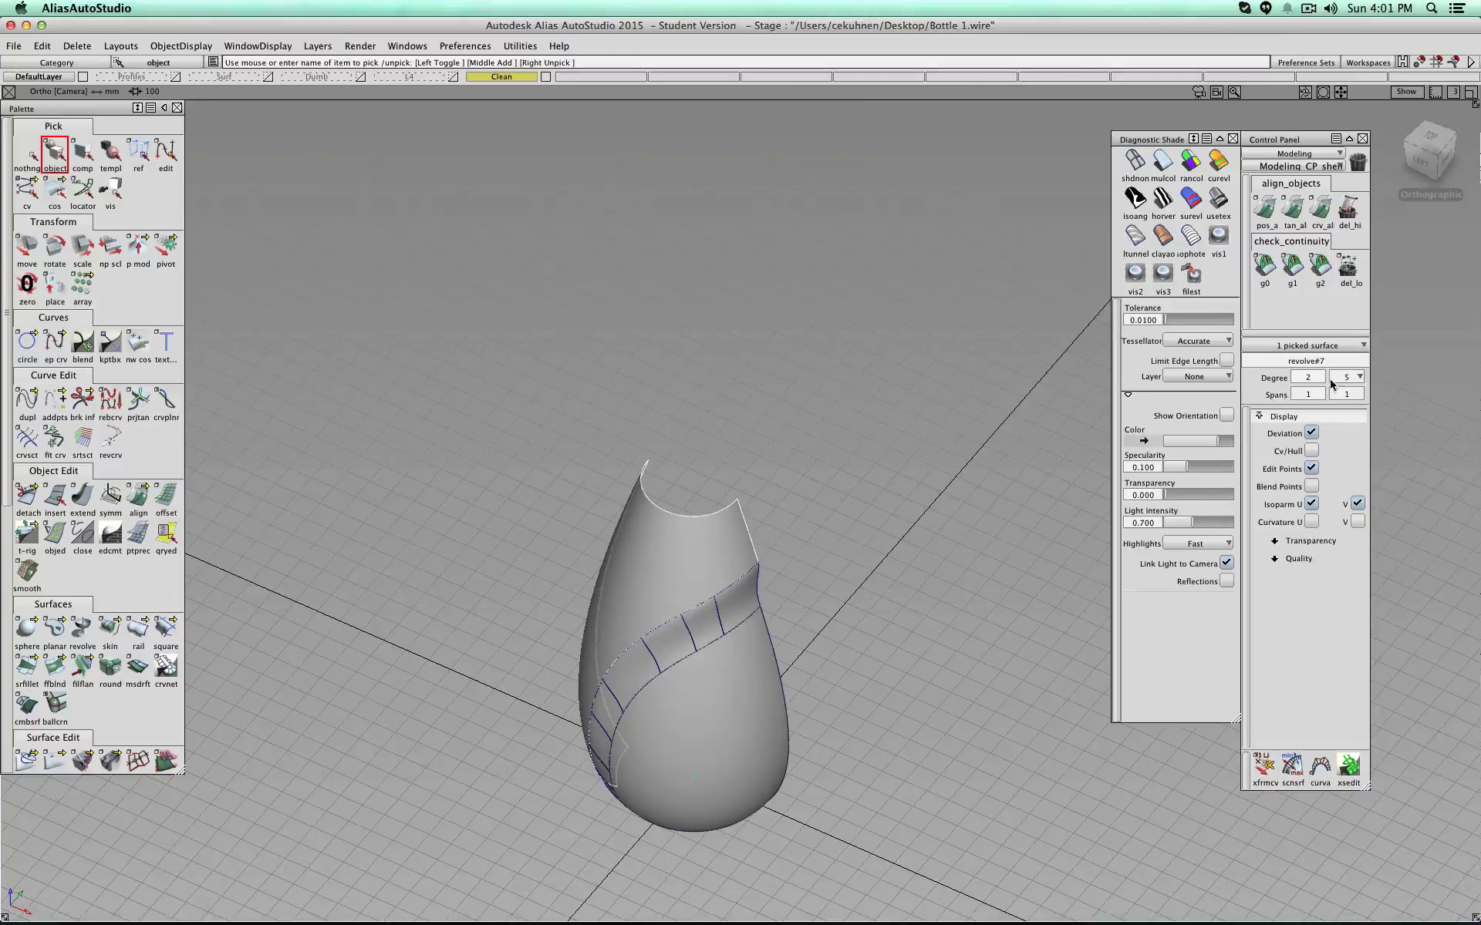
pyautogui.click(1311, 451)
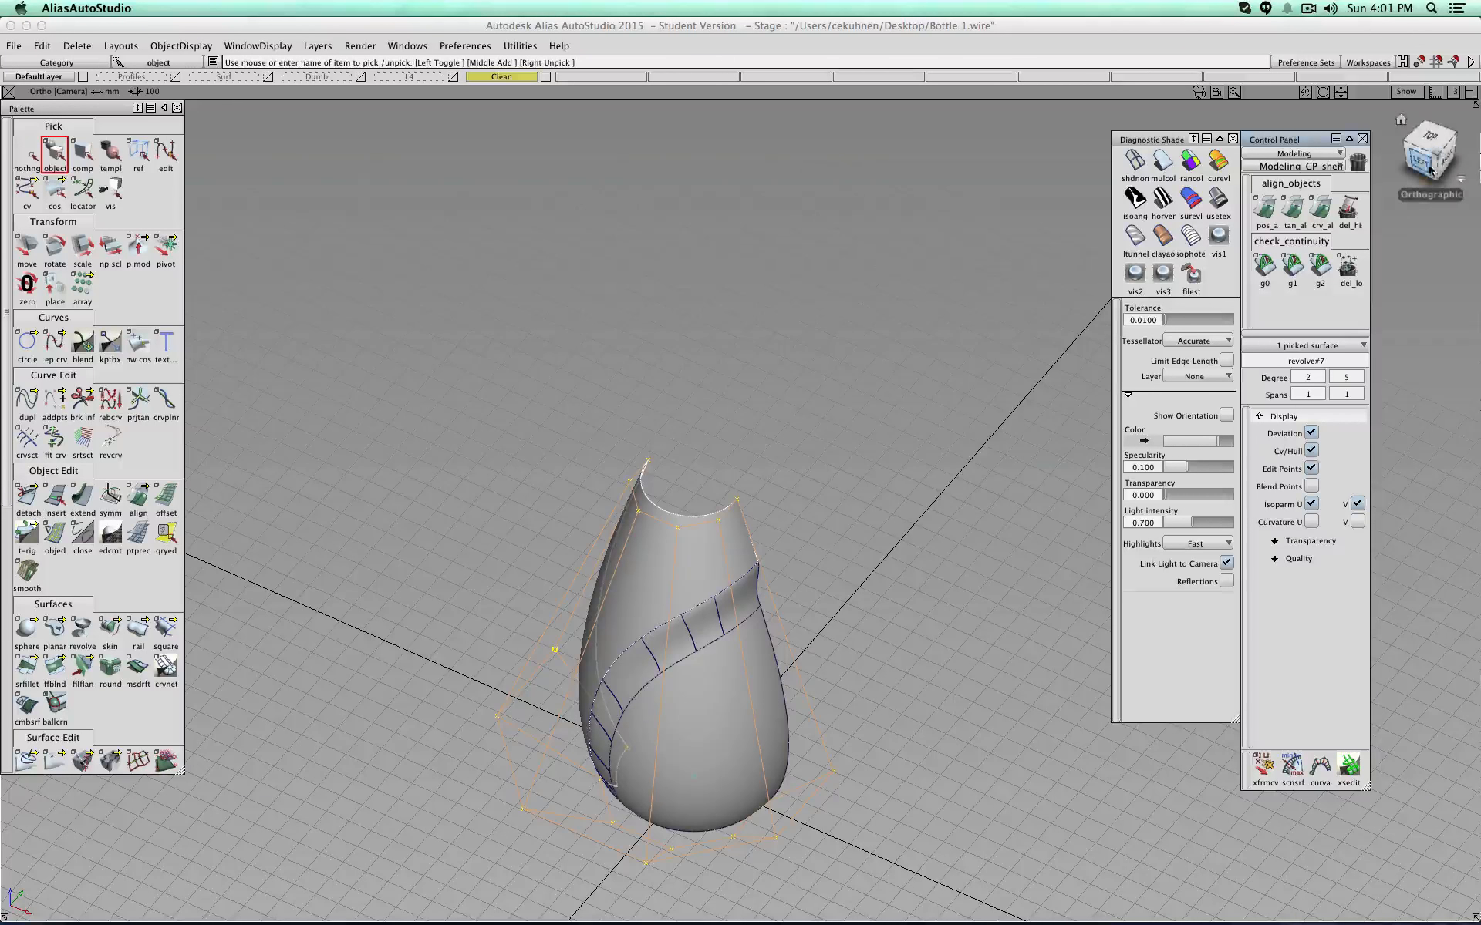
pyautogui.click(1433, 141)
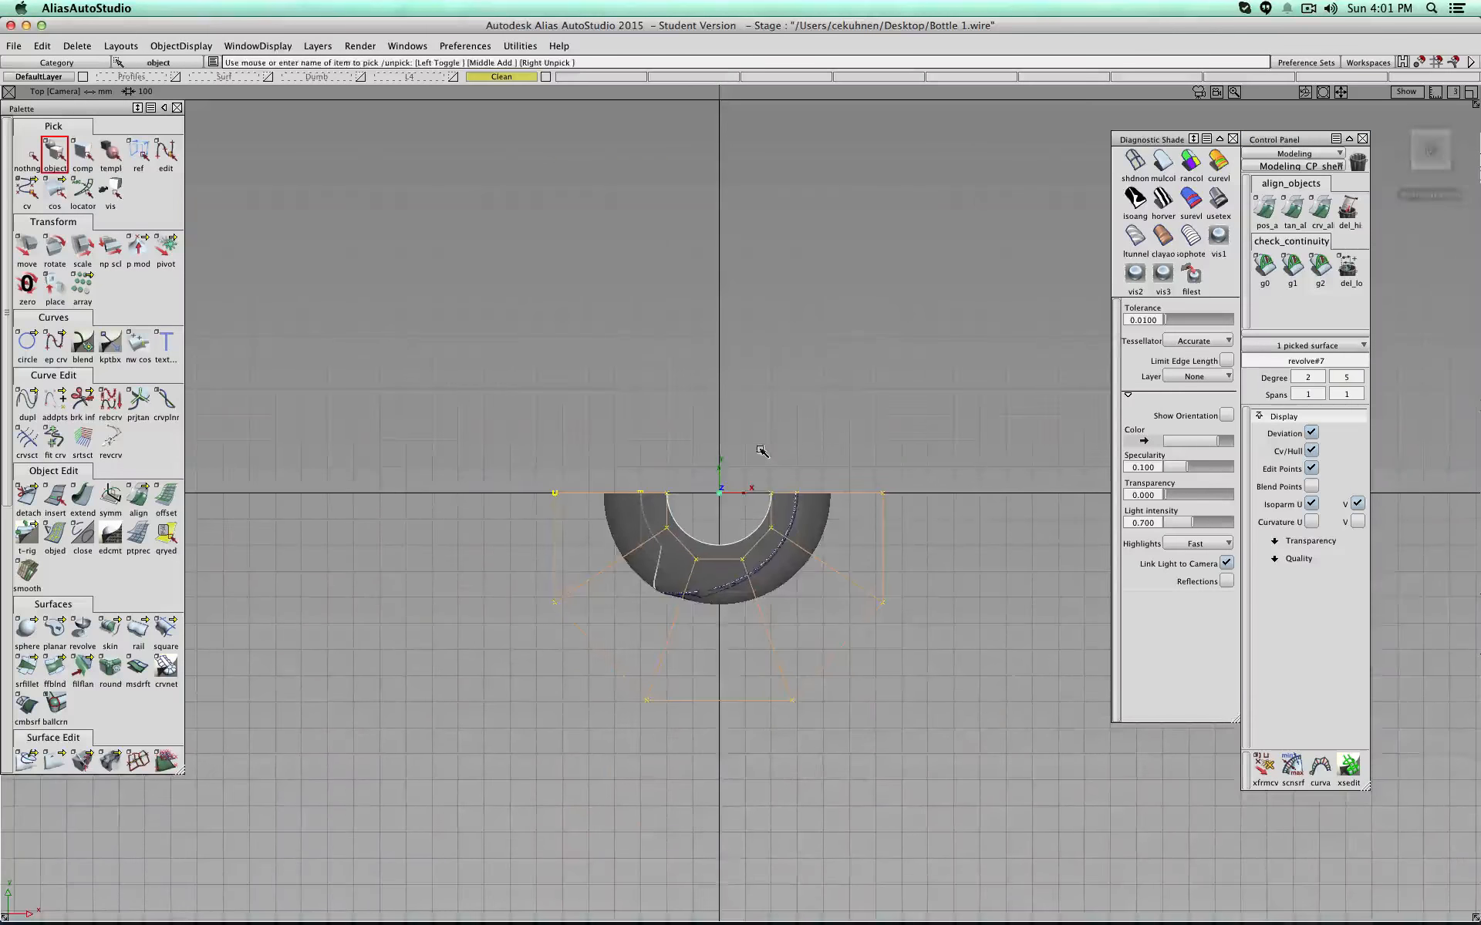
# Step: Pick CVs at both ends of the outer surface's neck edge to examine their alignment across the symmetry plane
pyautogui.keyDown('ctrl'); pyautogui.keyDown('shift'); pyautogui.moveTo(591, 378); pyautogui.dragTo(619, 275); pyautogui.keyUp('shift'); pyautogui.keyUp('ctrl')
pyautogui.click(572, 285)
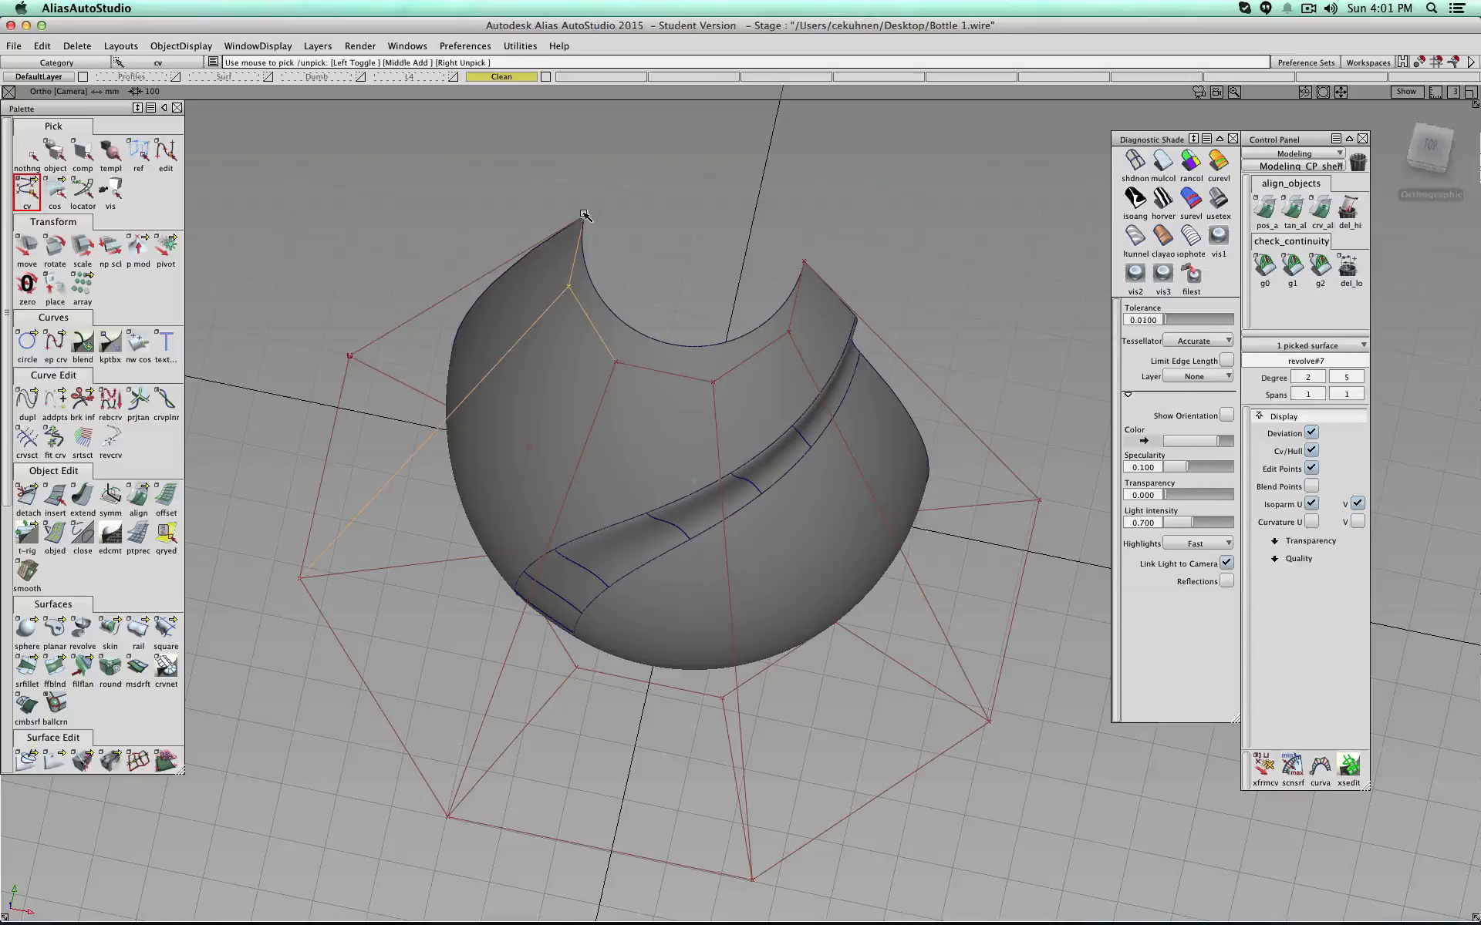
pyautogui.click(583, 216)
pyautogui.keyDown('ctrl'); pyautogui.keyDown('shift'); pyautogui.click(748, 225); pyautogui.keyUp('shift'); pyautogui.keyUp('ctrl')
pyautogui.keyDown('ctrl'); pyautogui.keyDown('shift'); pyautogui.moveTo(748, 225); pyautogui.dragTo(748, 193); pyautogui.keyUp('shift'); pyautogui.keyUp('ctrl')
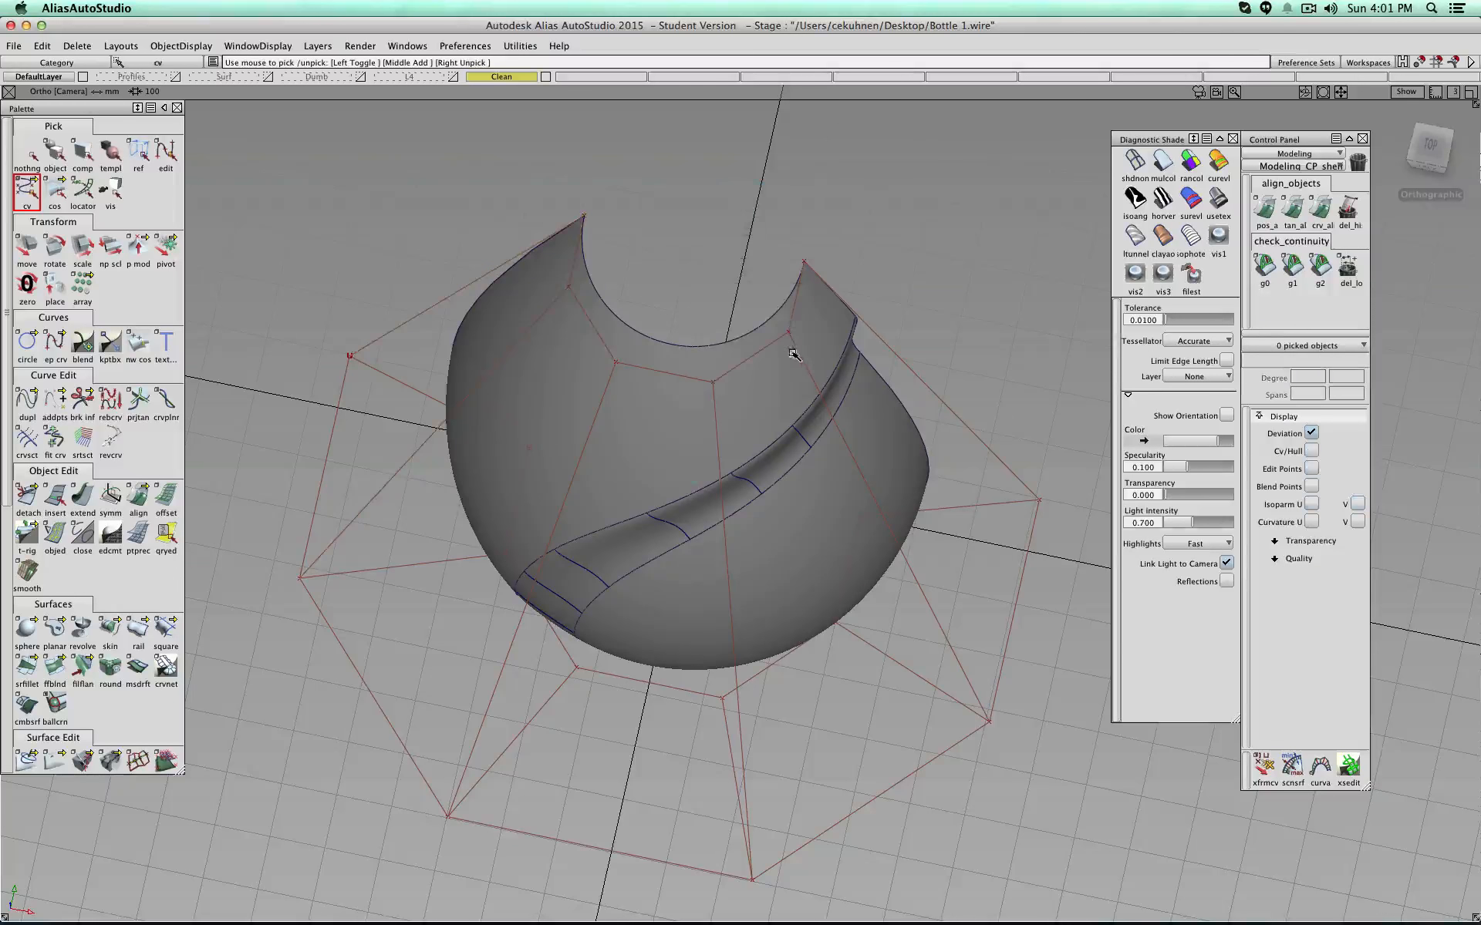
pyautogui.click(789, 331)
pyautogui.moveTo(910, 258)
pyautogui.keyDown('ctrl'); pyautogui.keyDown('shift'); pyautogui.mouseDown()
pyautogui.moveTo(937, 224)
pyautogui.moveTo(908, 230)
pyautogui.mouseUp(); pyautogui.keyUp('shift'); pyautogui.keyUp('ctrl')
# Step: Turn on symmetry for the Clean layer and examine the mirrored bottle with horizontal/vertical zebra shading
pyautogui.click(501, 76)
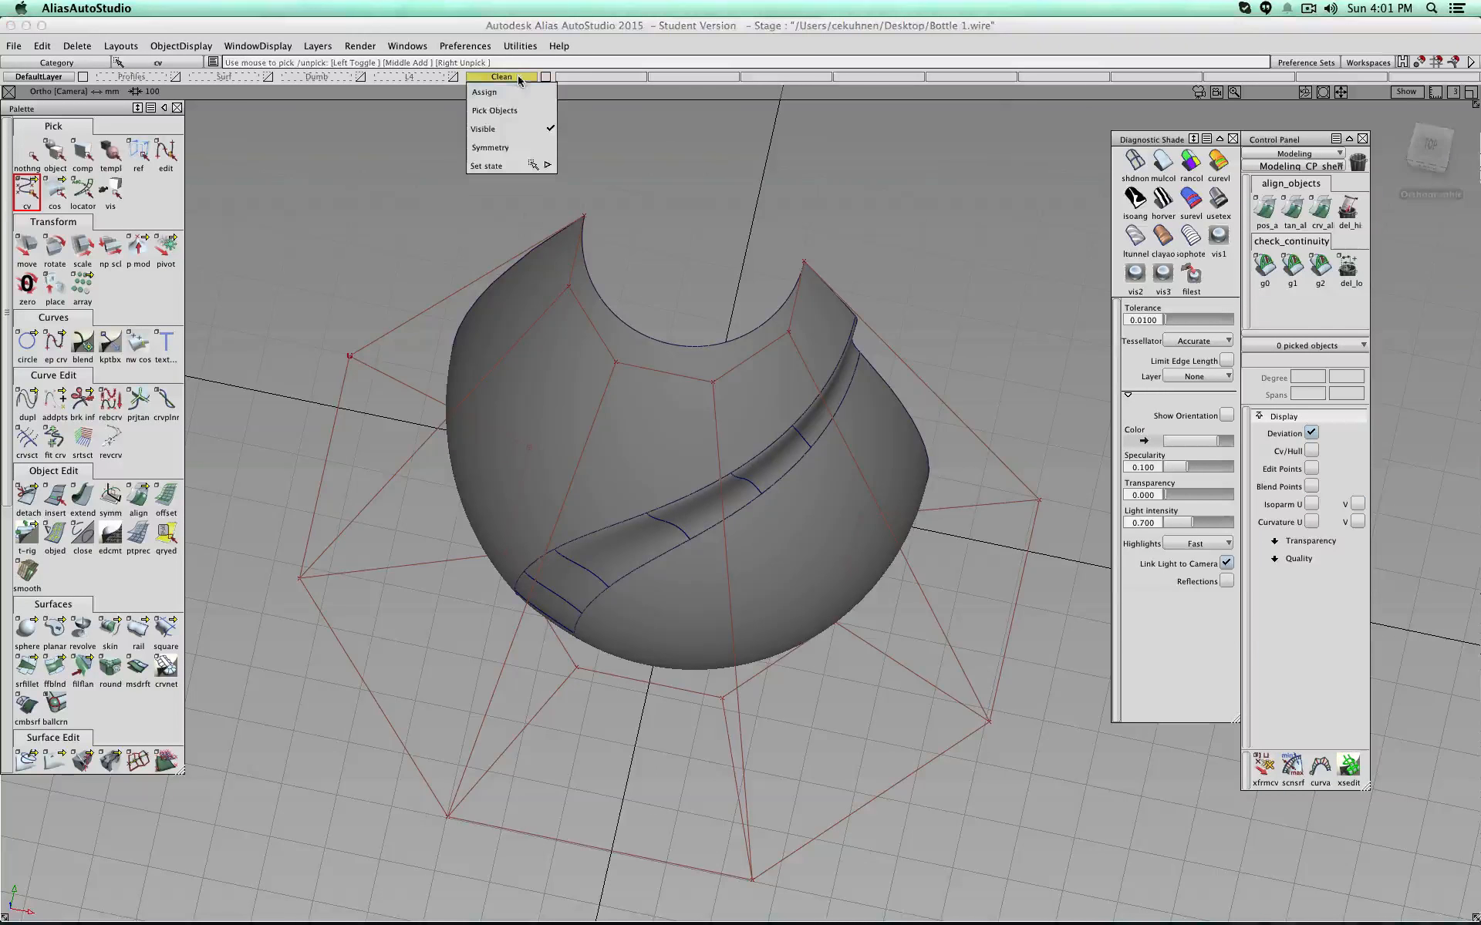
pyautogui.click(522, 148)
pyautogui.keyDown('alt'); pyautogui.keyDown('shift'); pyautogui.moveTo(997, 356); pyautogui.dragTo(951, 322); pyautogui.keyUp('shift'); pyautogui.keyUp('alt')
pyautogui.click(1163, 200)
pyautogui.keyDown('alt'); pyautogui.keyDown('shift'); pyautogui.moveTo(968, 438); pyautogui.dragTo(845, 519); pyautogui.keyUp('shift'); pyautogui.keyUp('alt')
pyautogui.keyDown('alt'); pyautogui.keyDown('shift'); pyautogui.moveTo(727, 517); pyautogui.dragTo(620, 268); pyautogui.keyUp('shift'); pyautogui.keyUp('alt')
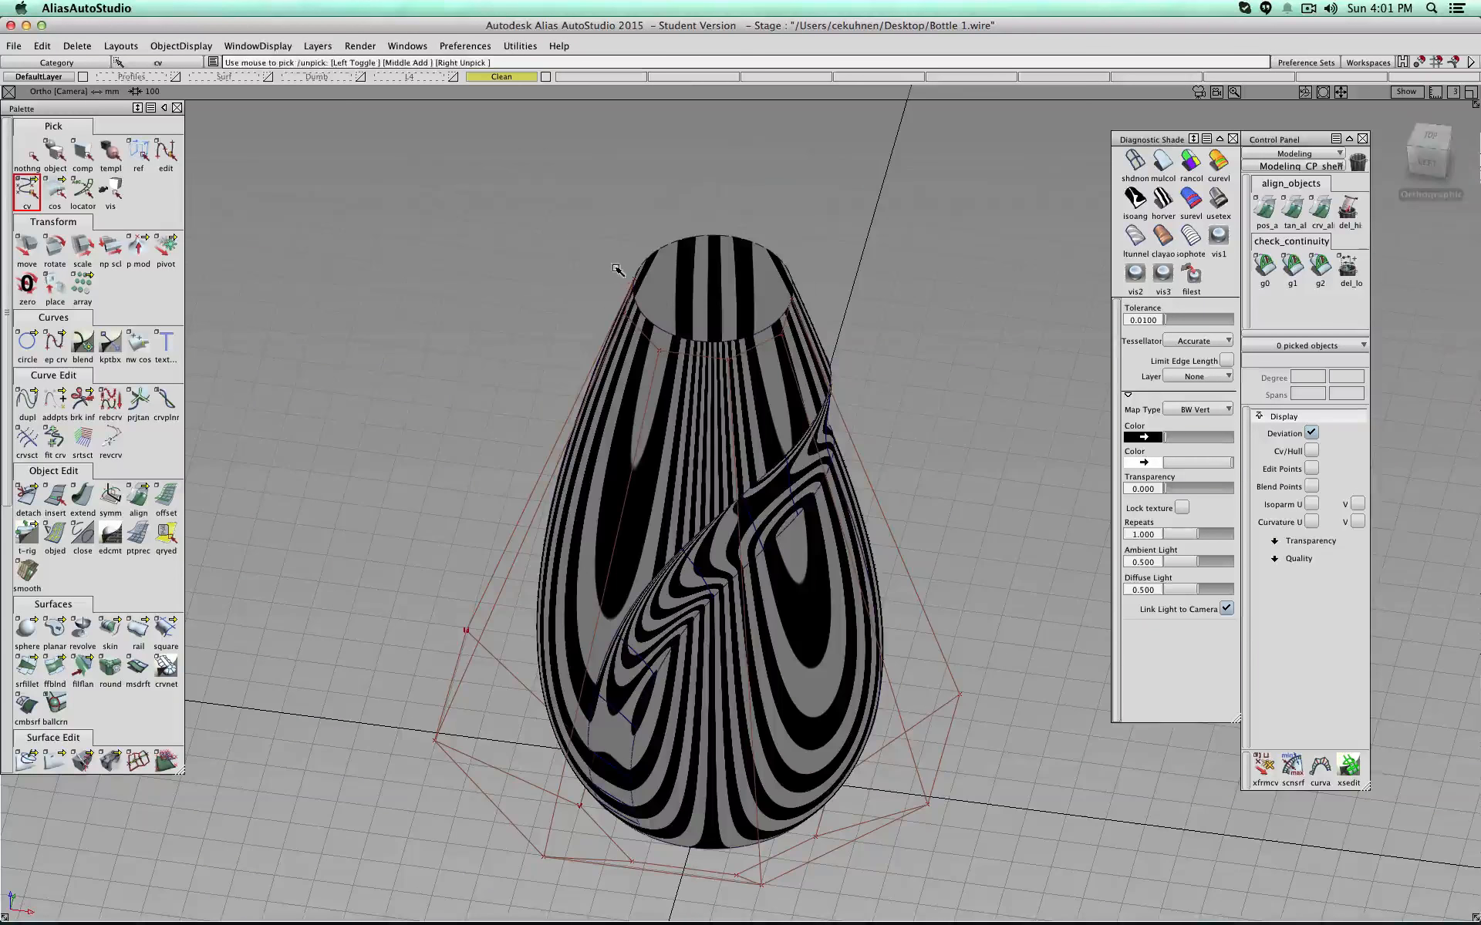
# Step: Remove the diagnostic shading and turn off symmetry for the Clean layer
pyautogui.click(1134, 160)
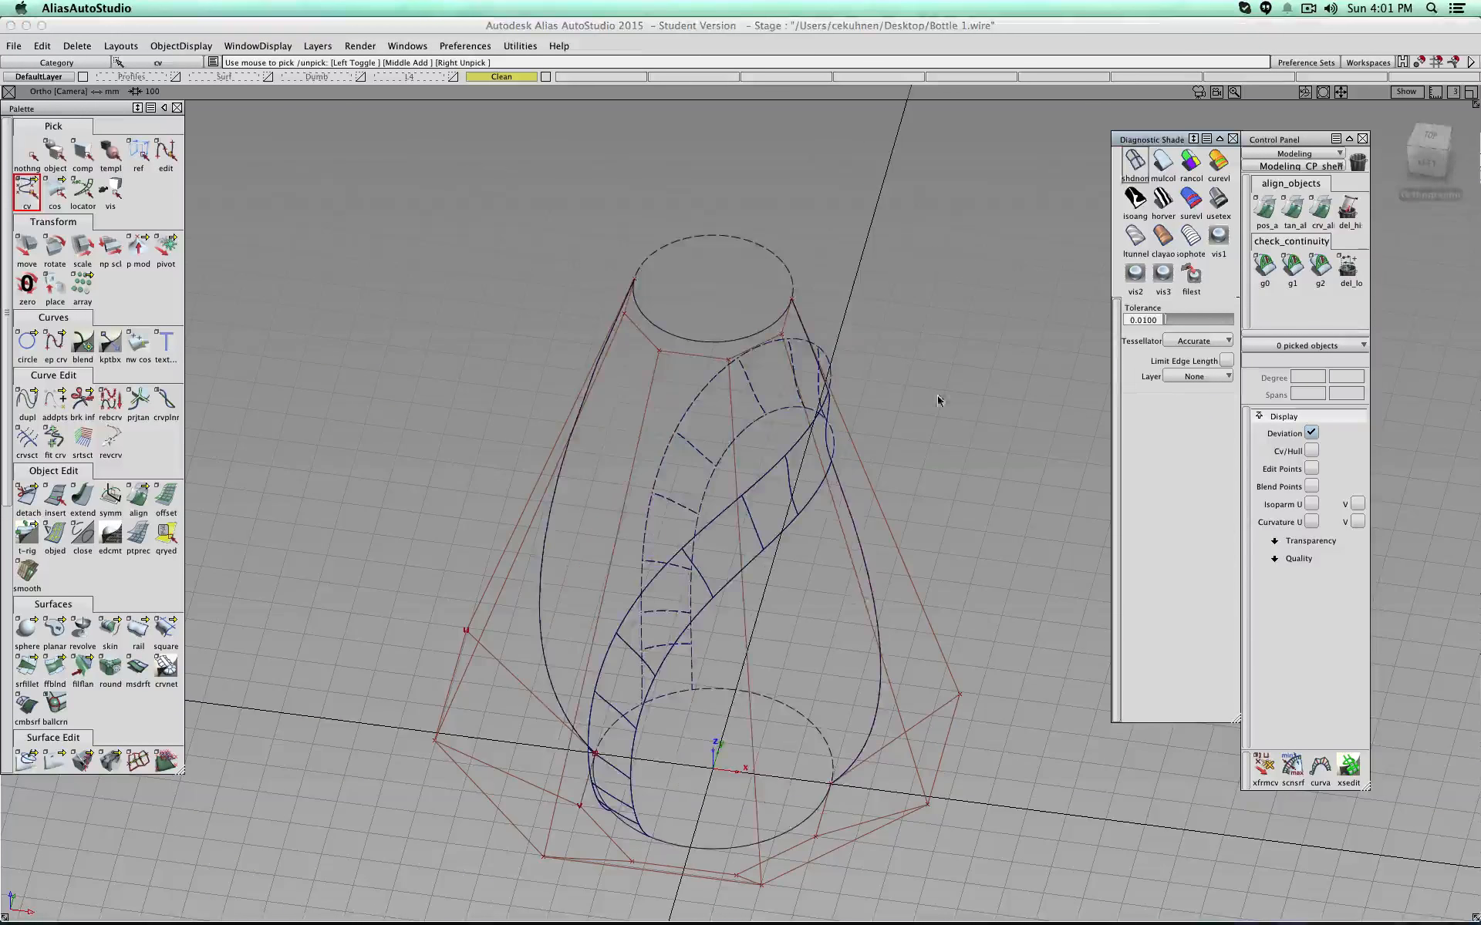
pyautogui.keyDown('alt'); pyautogui.keyDown('shift'); pyautogui.moveTo(957, 424); pyautogui.dragTo(829, 391); pyautogui.keyUp('shift'); pyautogui.keyUp('alt')
pyautogui.click(497, 77)
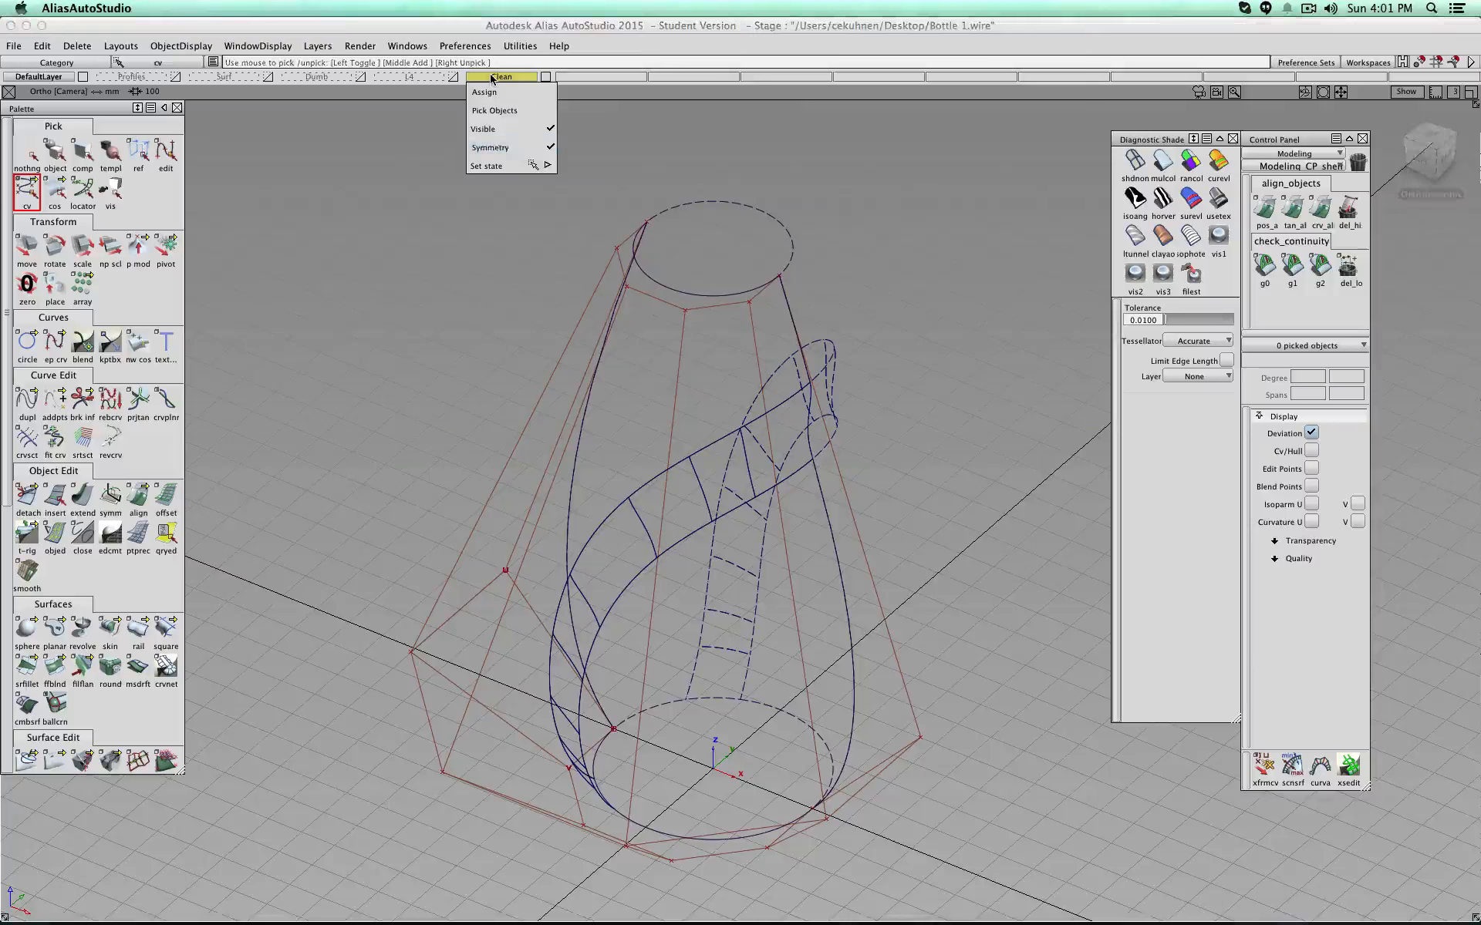
pyautogui.click(506, 148)
pyautogui.keyDown('alt'); pyautogui.keyDown('shift'); pyautogui.moveTo(628, 199); pyautogui.dragTo(455, 449); pyautogui.keyUp('shift'); pyautogui.keyUp('alt')
# Step: Hide the CVs and hulls of the inner and outer side surfaces and apply multi-color shading to the bottle
pyautogui.click(609, 565)
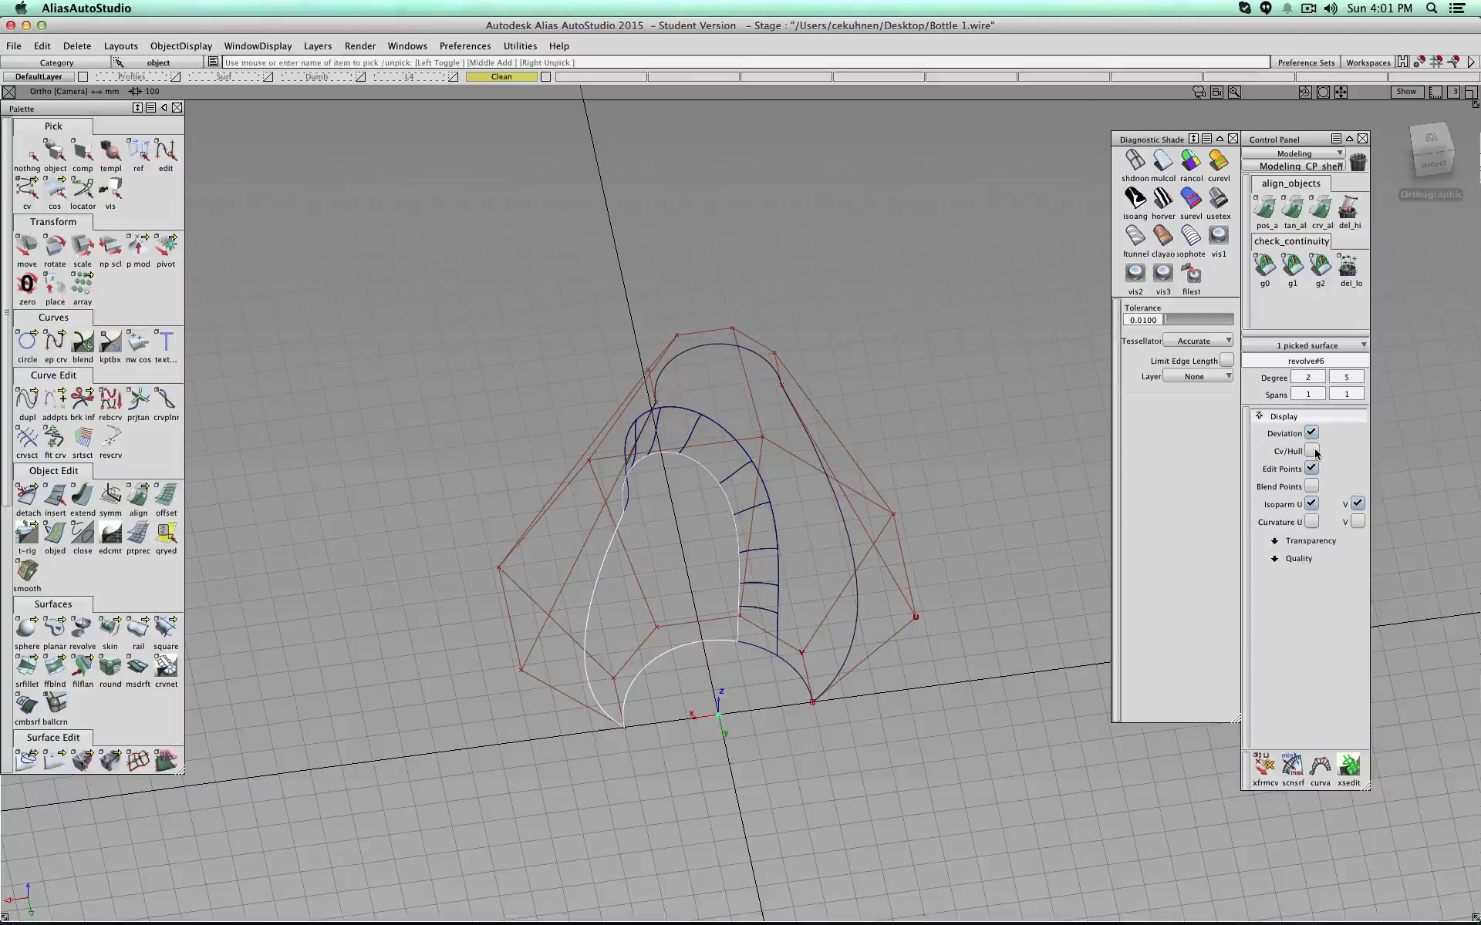
pyautogui.keyDown('shift'); pyautogui.click(743, 354); pyautogui.keyUp('shift')
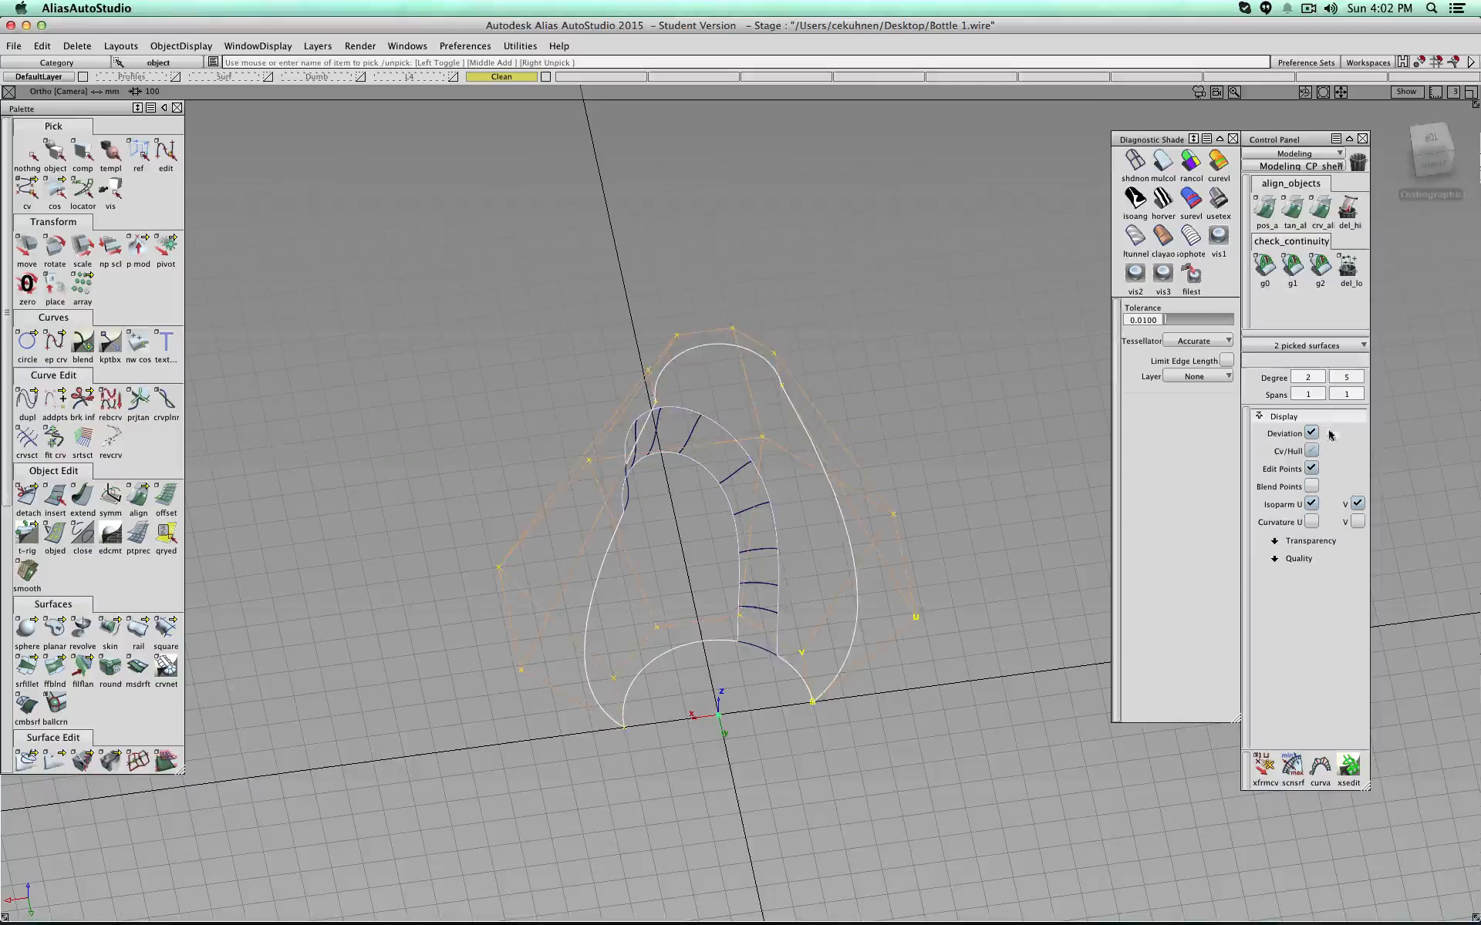
pyautogui.click(1311, 450)
pyautogui.moveTo(1431, 154); pyautogui.dragTo(1034, 413)
pyautogui.keyDown('ctrl'); pyautogui.keyDown('shift'); pyautogui.moveTo(1028, 340); pyautogui.dragTo(1174, 210); pyautogui.keyUp('shift'); pyautogui.keyUp('ctrl')
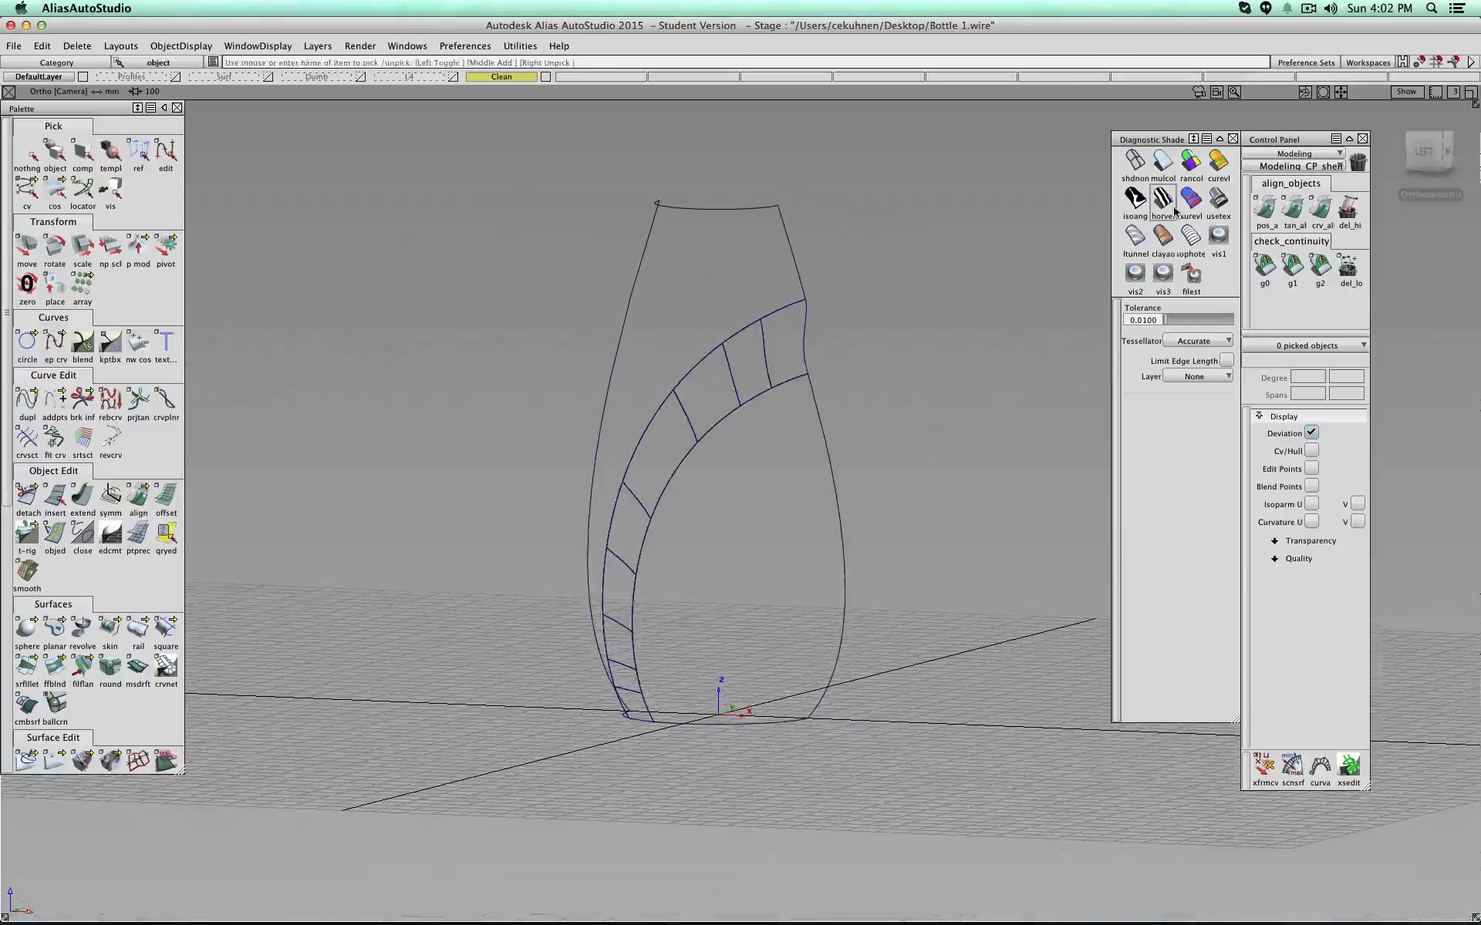
pyautogui.click(1173, 207)
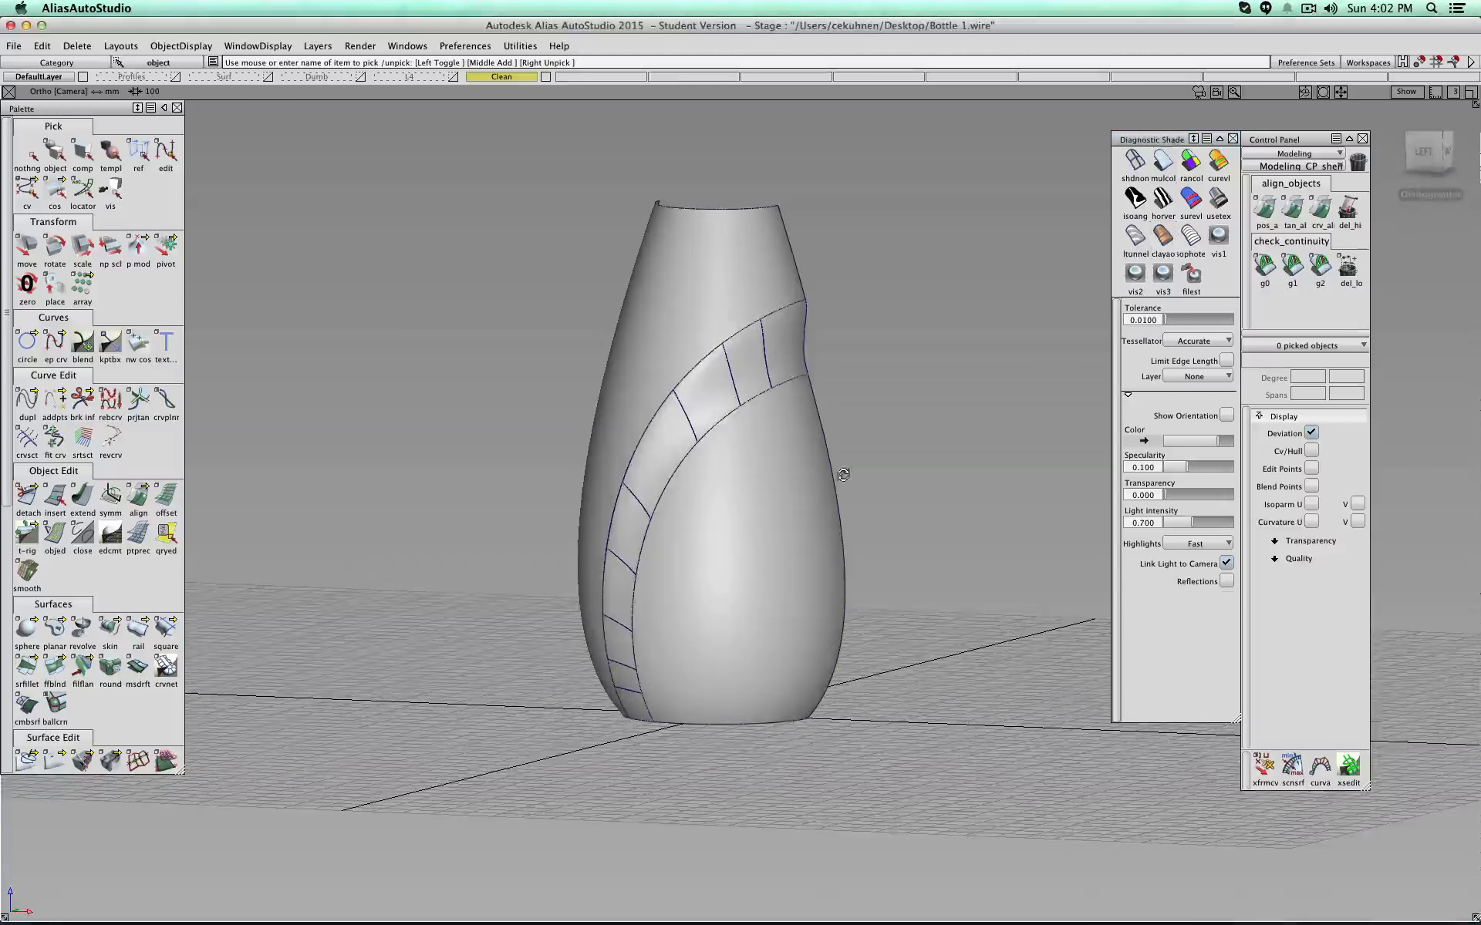
# Step: Draw a degree 1 CV curve across the bottle's open base, joining the two bottom corners of the side surfaces
pyautogui.click(1424, 152)
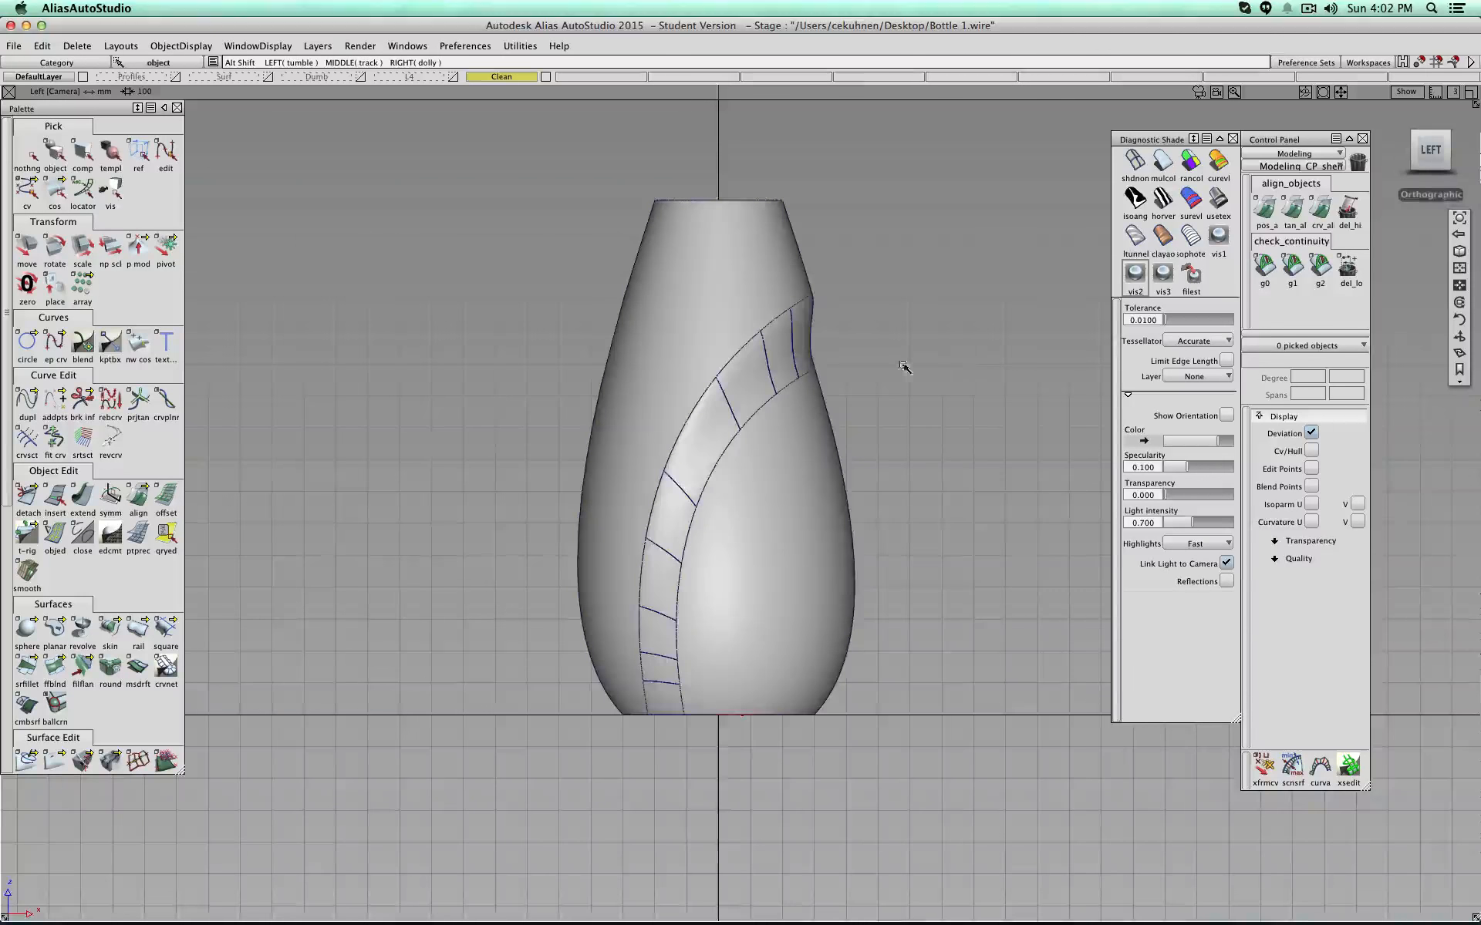
pyautogui.keyDown('alt'); pyautogui.keyDown('shift'); pyautogui.moveTo(906, 363); pyautogui.dragTo(321, 430); pyautogui.keyUp('shift'); pyautogui.keyUp('alt')
pyautogui.keyDown('alt'); pyautogui.keyDown('shift'); pyautogui.moveTo(460, 429); pyautogui.dragTo(1100, 247); pyautogui.keyUp('shift'); pyautogui.keyUp('alt')
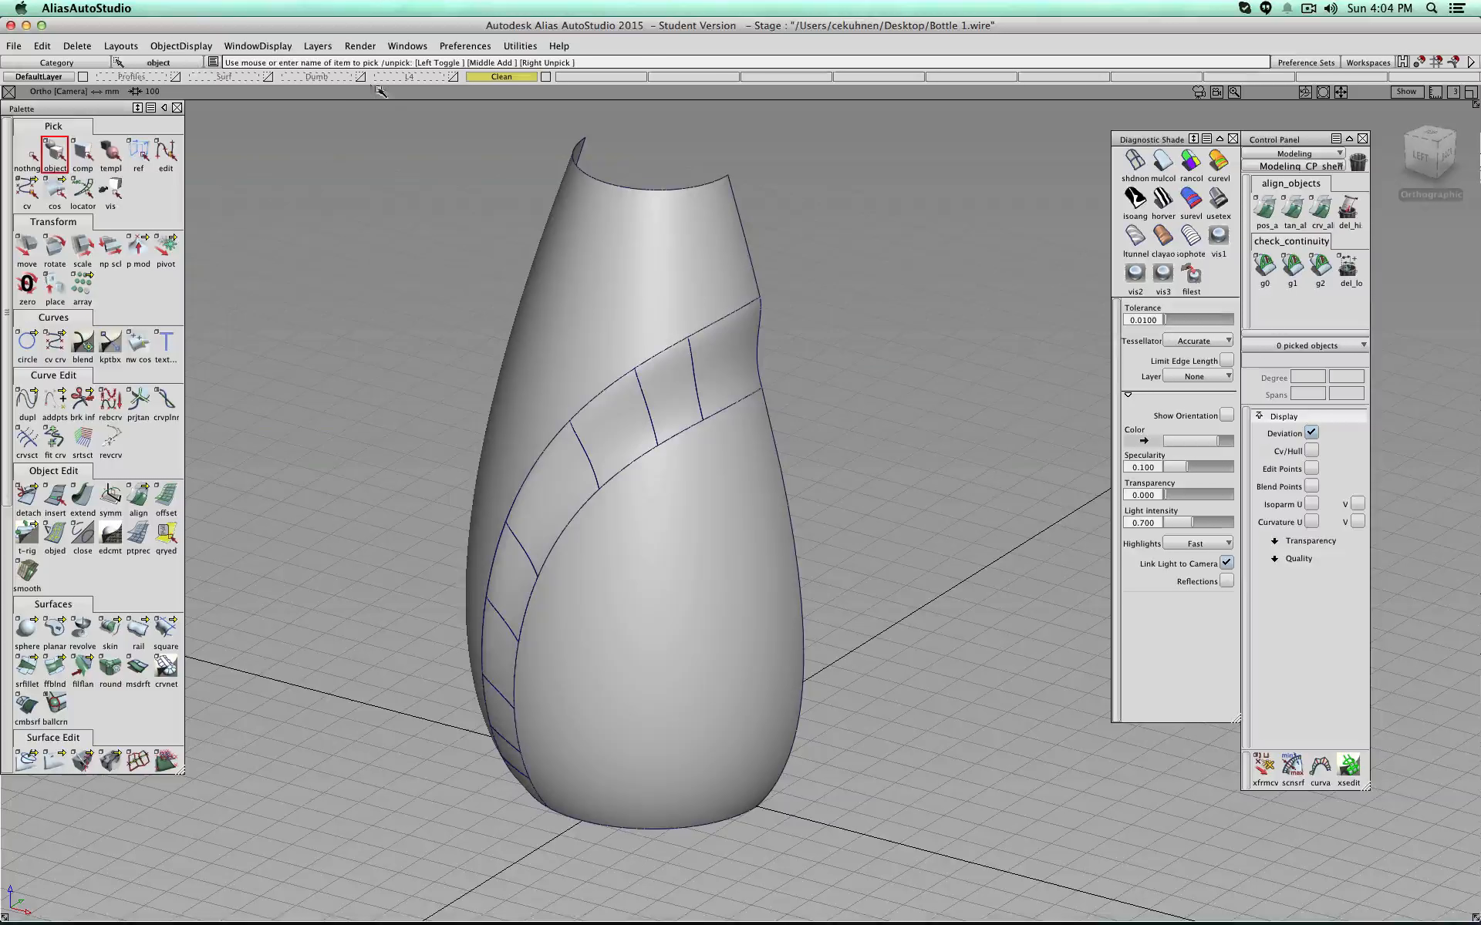
pyautogui.keyDown('alt'); pyautogui.keyDown('shift'); pyautogui.moveTo(859, 276); pyautogui.dragTo(863, 348, button='right'); pyautogui.keyUp('shift'); pyautogui.keyUp('alt')
pyautogui.keyDown('alt'); pyautogui.keyDown('shift'); pyautogui.moveTo(886, 517); pyautogui.dragTo(205, 430); pyautogui.keyUp('shift'); pyautogui.keyUp('alt')
pyautogui.keyDown('alt'); pyautogui.keyDown('shift'); pyautogui.moveTo(741, 646); pyautogui.dragTo(749, 512, button='middle'); pyautogui.keyUp('shift'); pyautogui.keyUp('alt')
pyautogui.keyDown('alt'); pyautogui.keyDown('shift'); pyautogui.moveTo(750, 512); pyautogui.dragTo(751, 545, button='right'); pyautogui.keyUp('shift'); pyautogui.keyUp('alt')
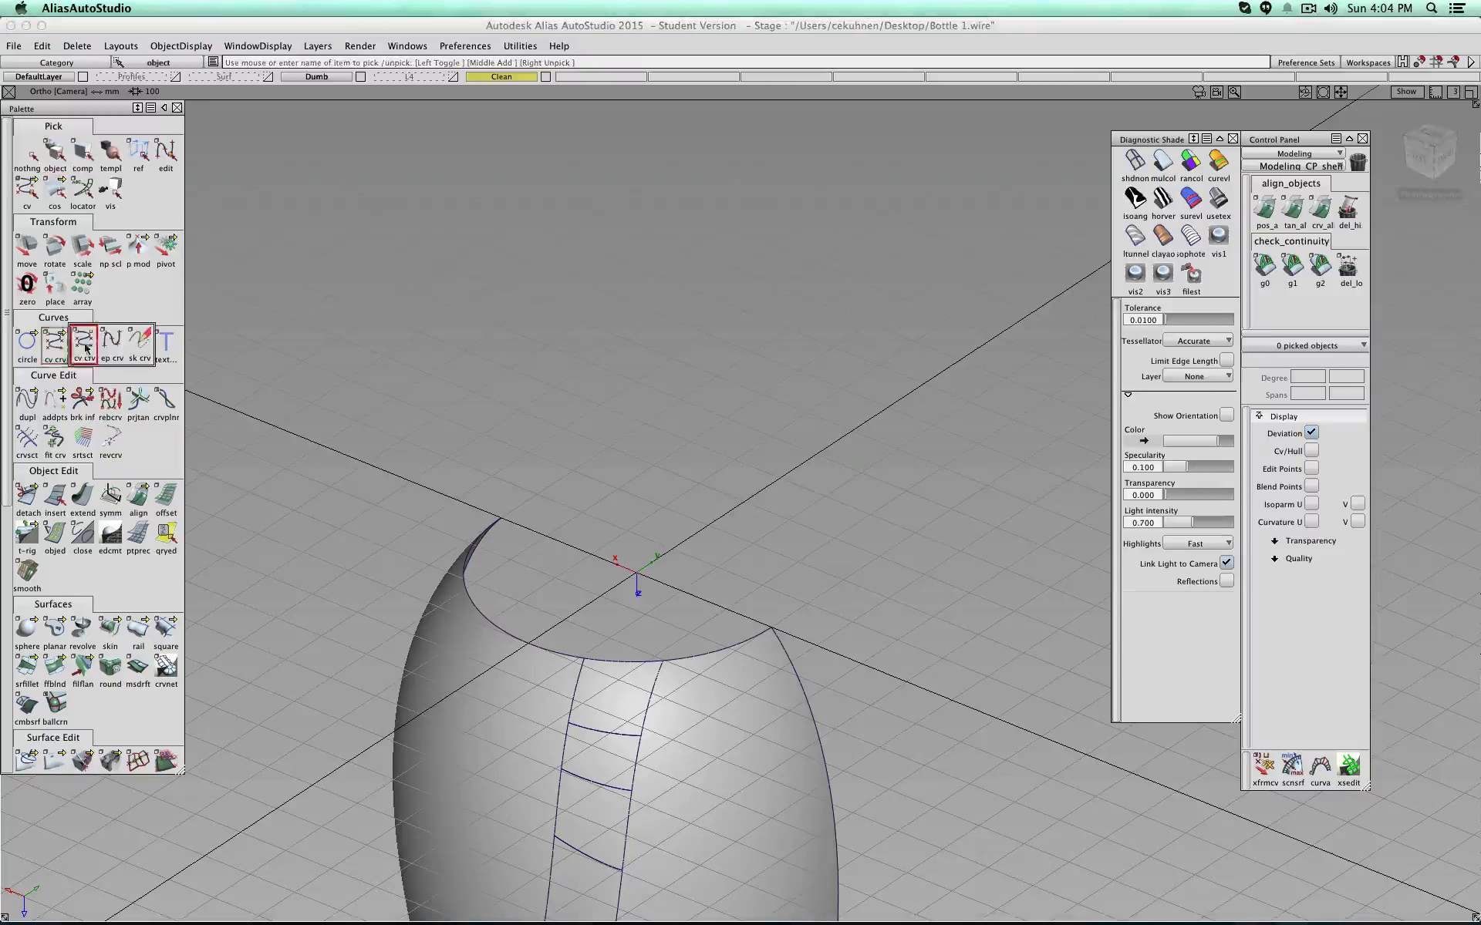
pyautogui.click(55, 348)
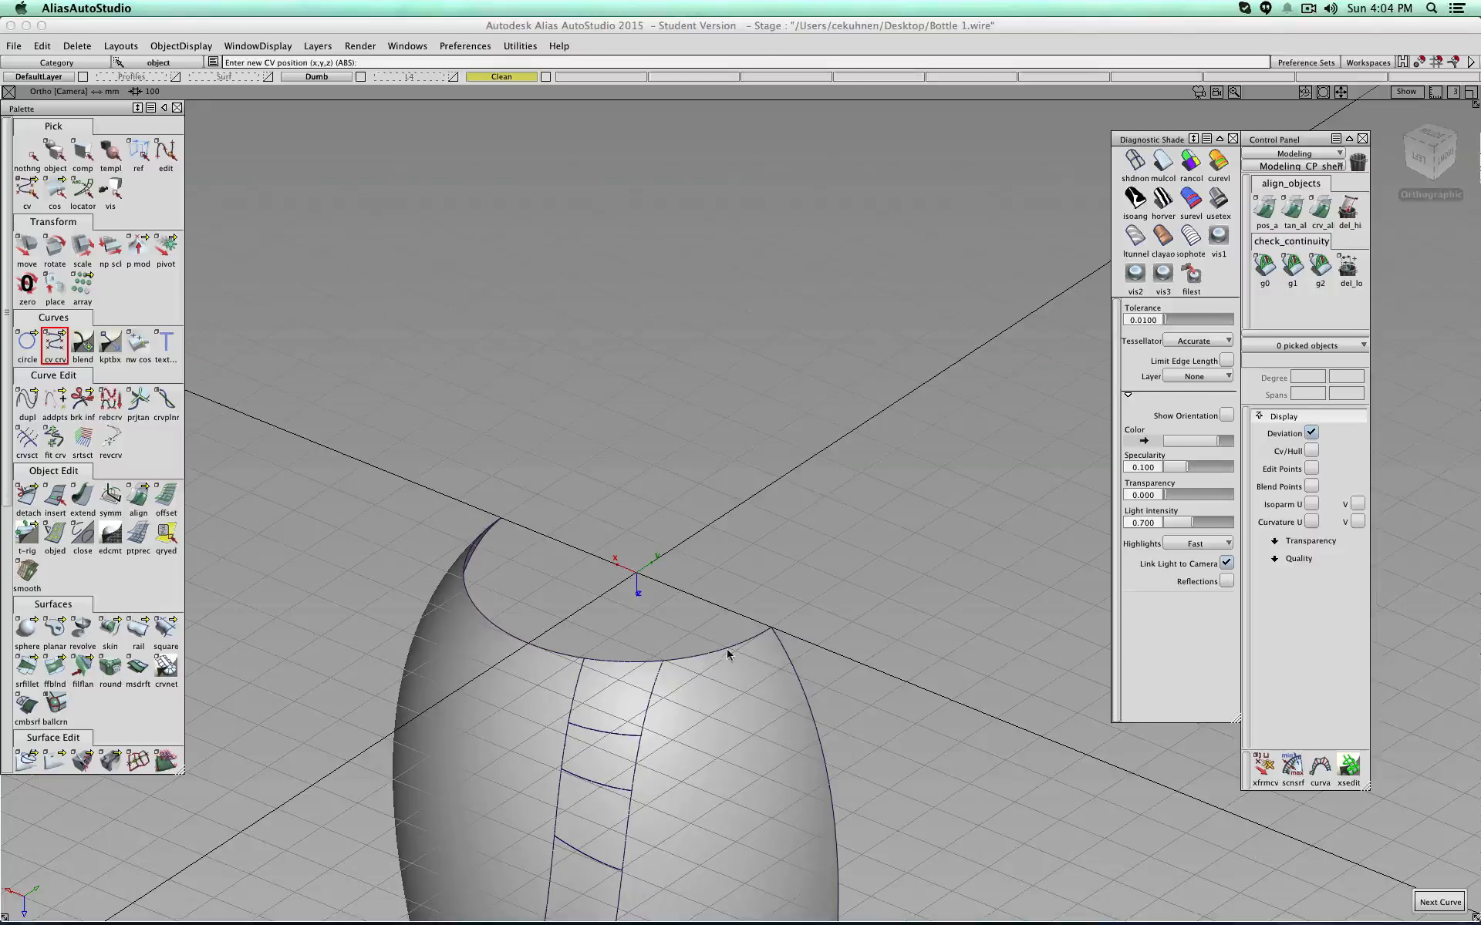
pyautogui.click(772, 630)
pyautogui.click(469, 544)
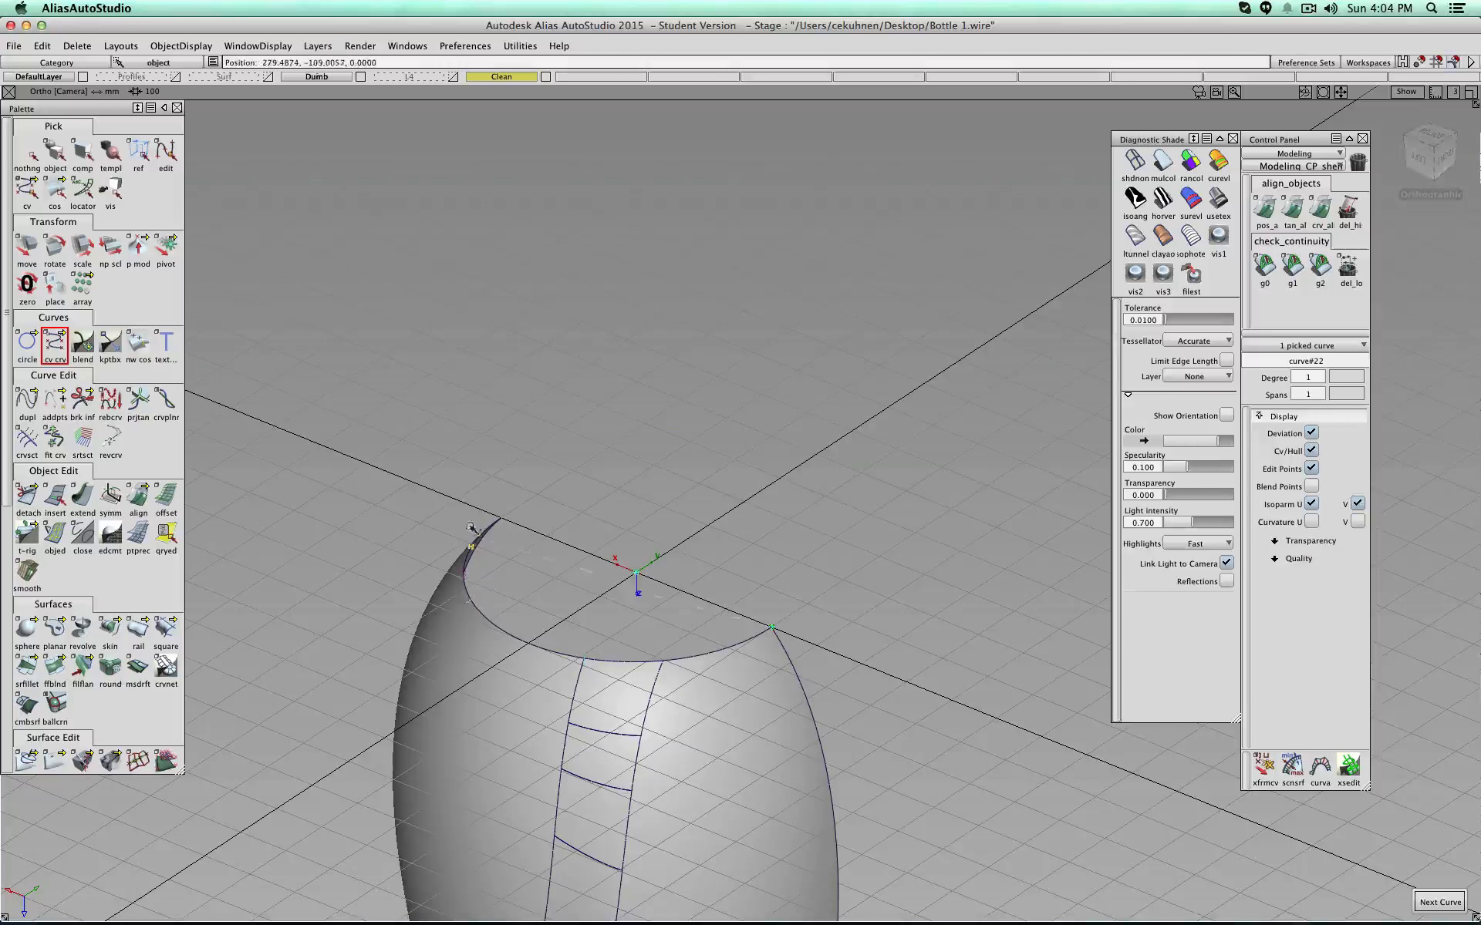
pyautogui.click(29, 150)
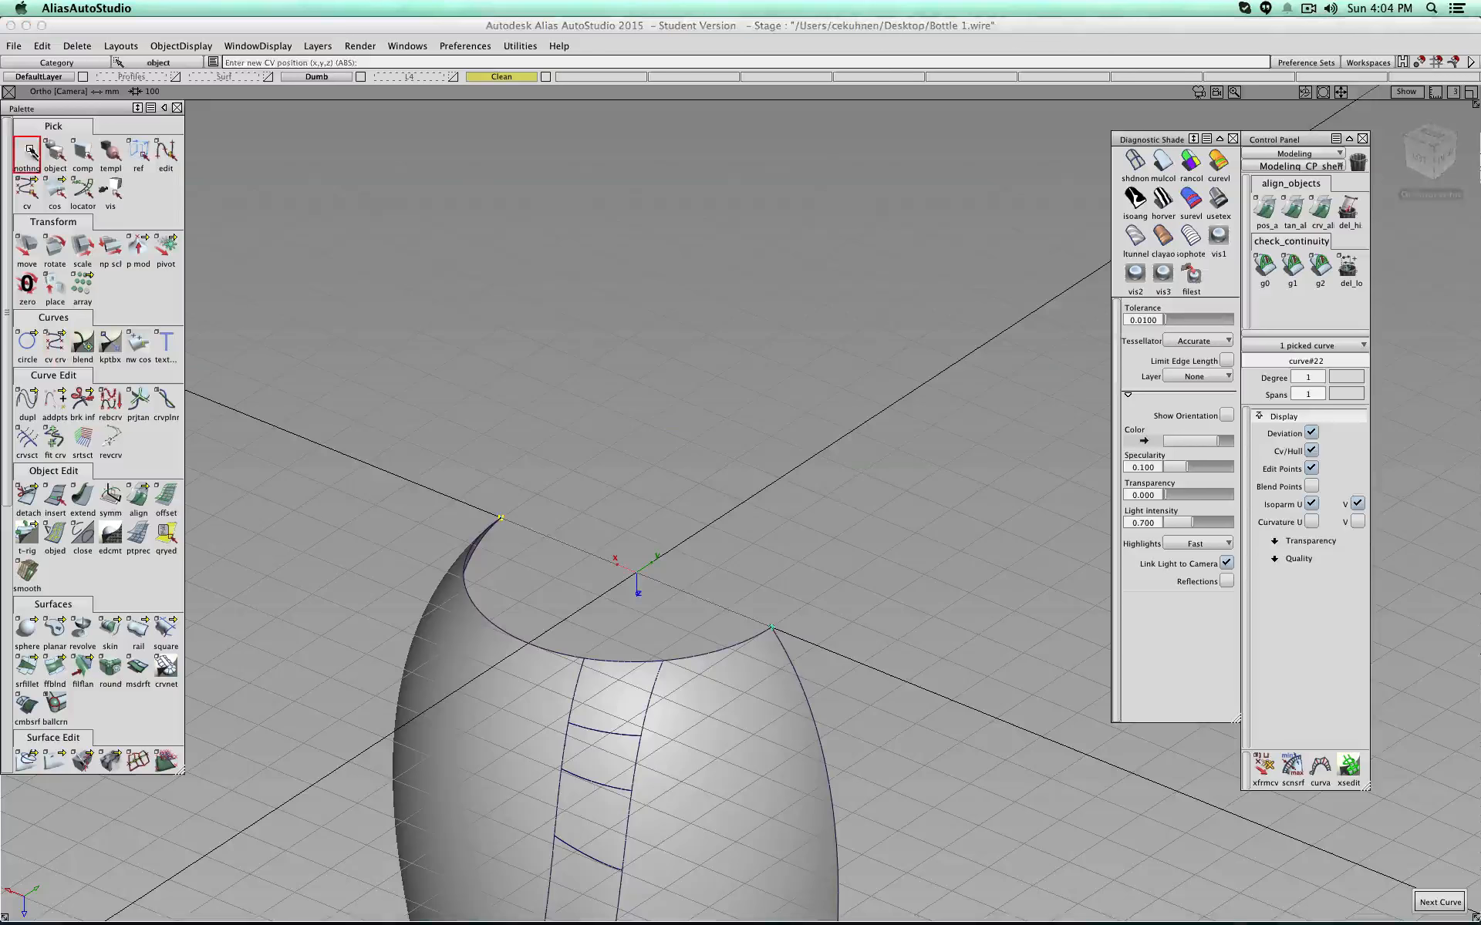
# Step: Close the bottle's base with a planar surface bounded by the straight curve and the bottom side edges, and apply multi-color shading
pyautogui.click(1134, 160)
pyautogui.moveTo(839, 496)
pyautogui.keyDown('alt'); pyautogui.keyDown('shift'); pyautogui.mouseDown()
pyautogui.moveTo(706, 506)
pyautogui.moveTo(852, 495)
pyautogui.mouseUp(); pyautogui.keyUp('shift'); pyautogui.keyUp('alt')
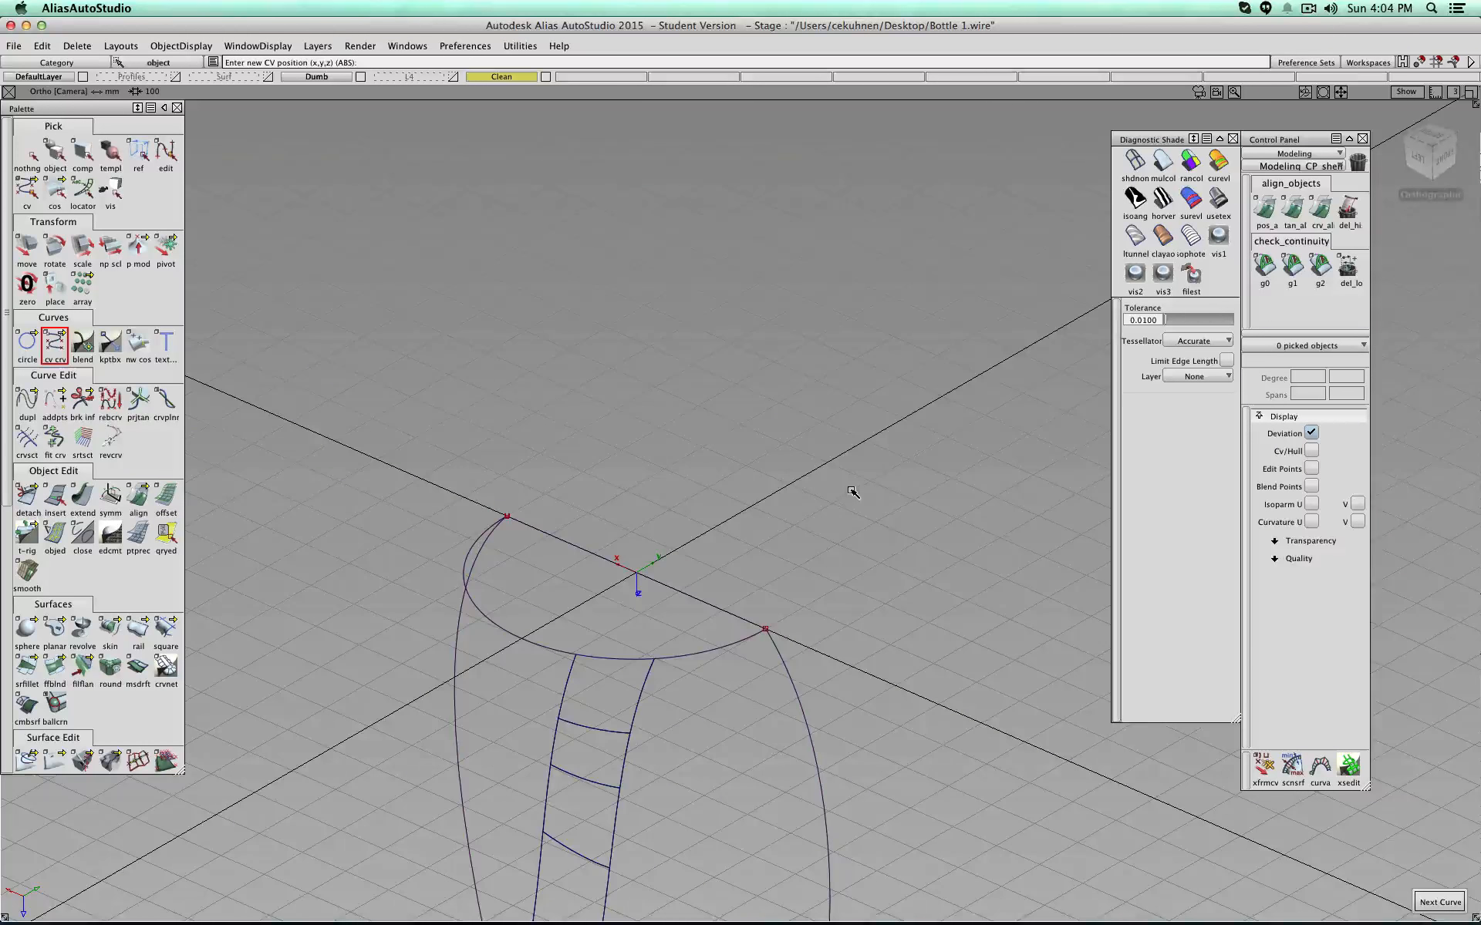
pyautogui.keyDown('ctrl'); pyautogui.keyDown('shift'); pyautogui.click(852, 492); pyautogui.keyUp('shift'); pyautogui.keyUp('ctrl')
pyautogui.keyDown('ctrl'); pyautogui.keyDown('shift'); pyautogui.middleClick(852, 492); pyautogui.keyUp('shift'); pyautogui.keyUp('ctrl')
pyautogui.click(55, 631)
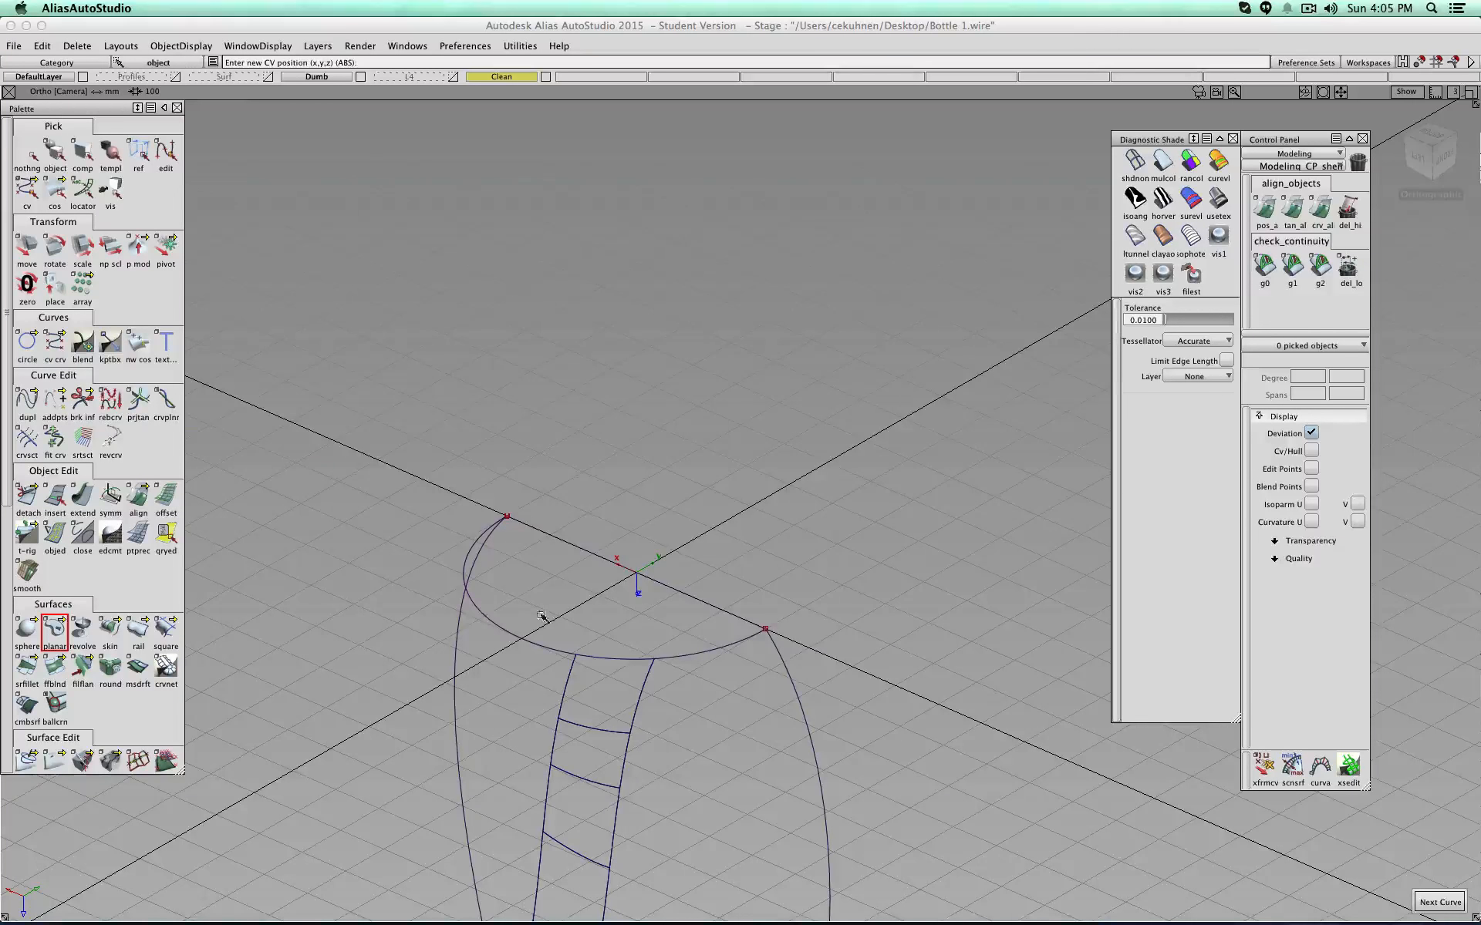
pyautogui.click(726, 608)
pyautogui.click(597, 663)
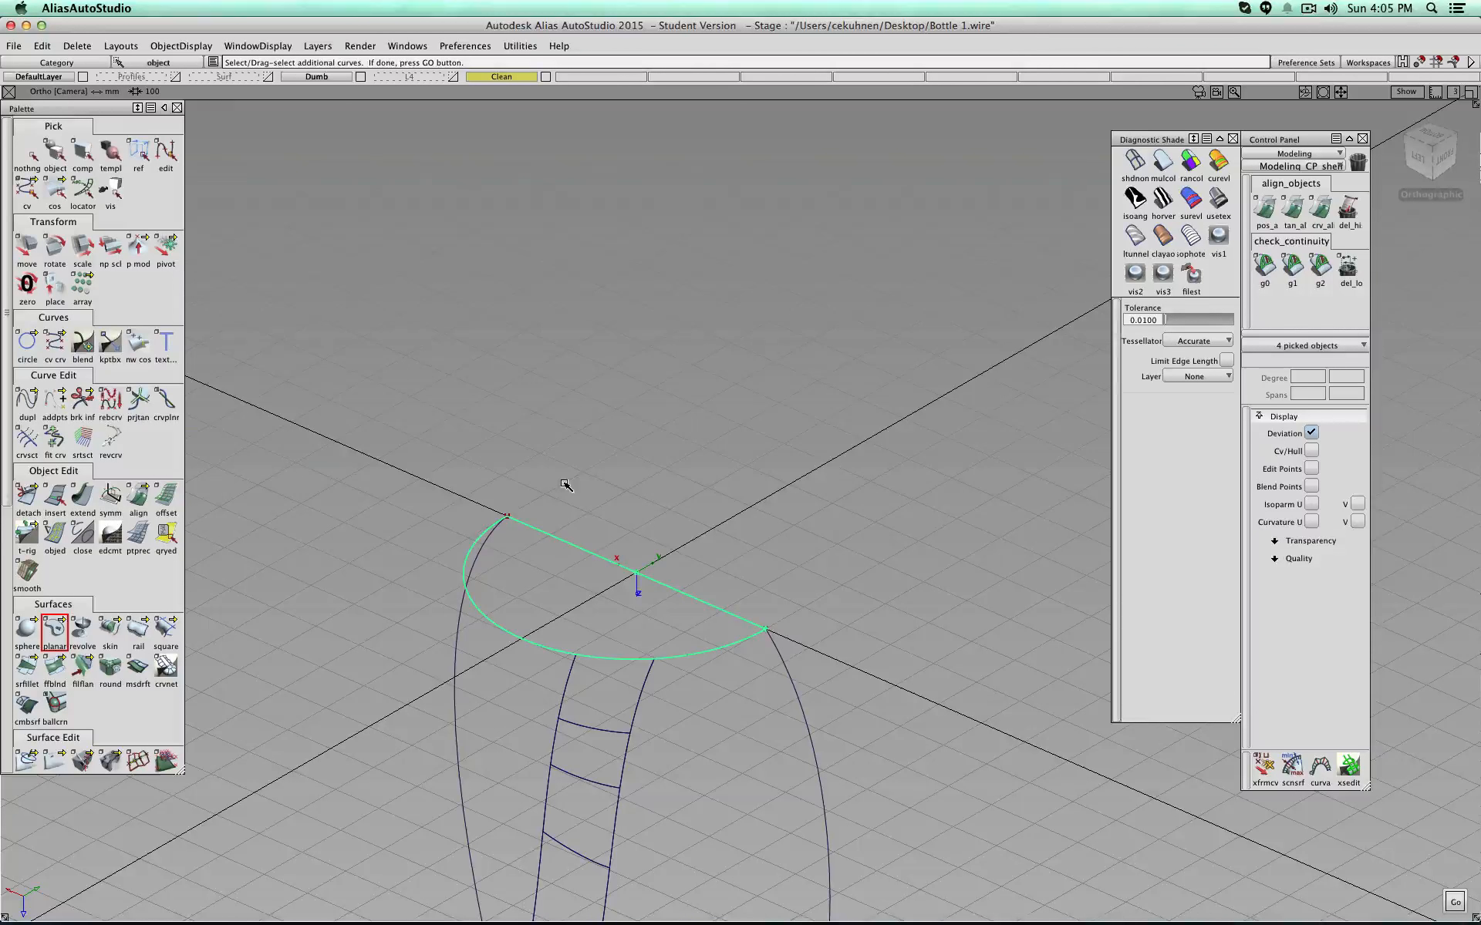
pyautogui.press('space')
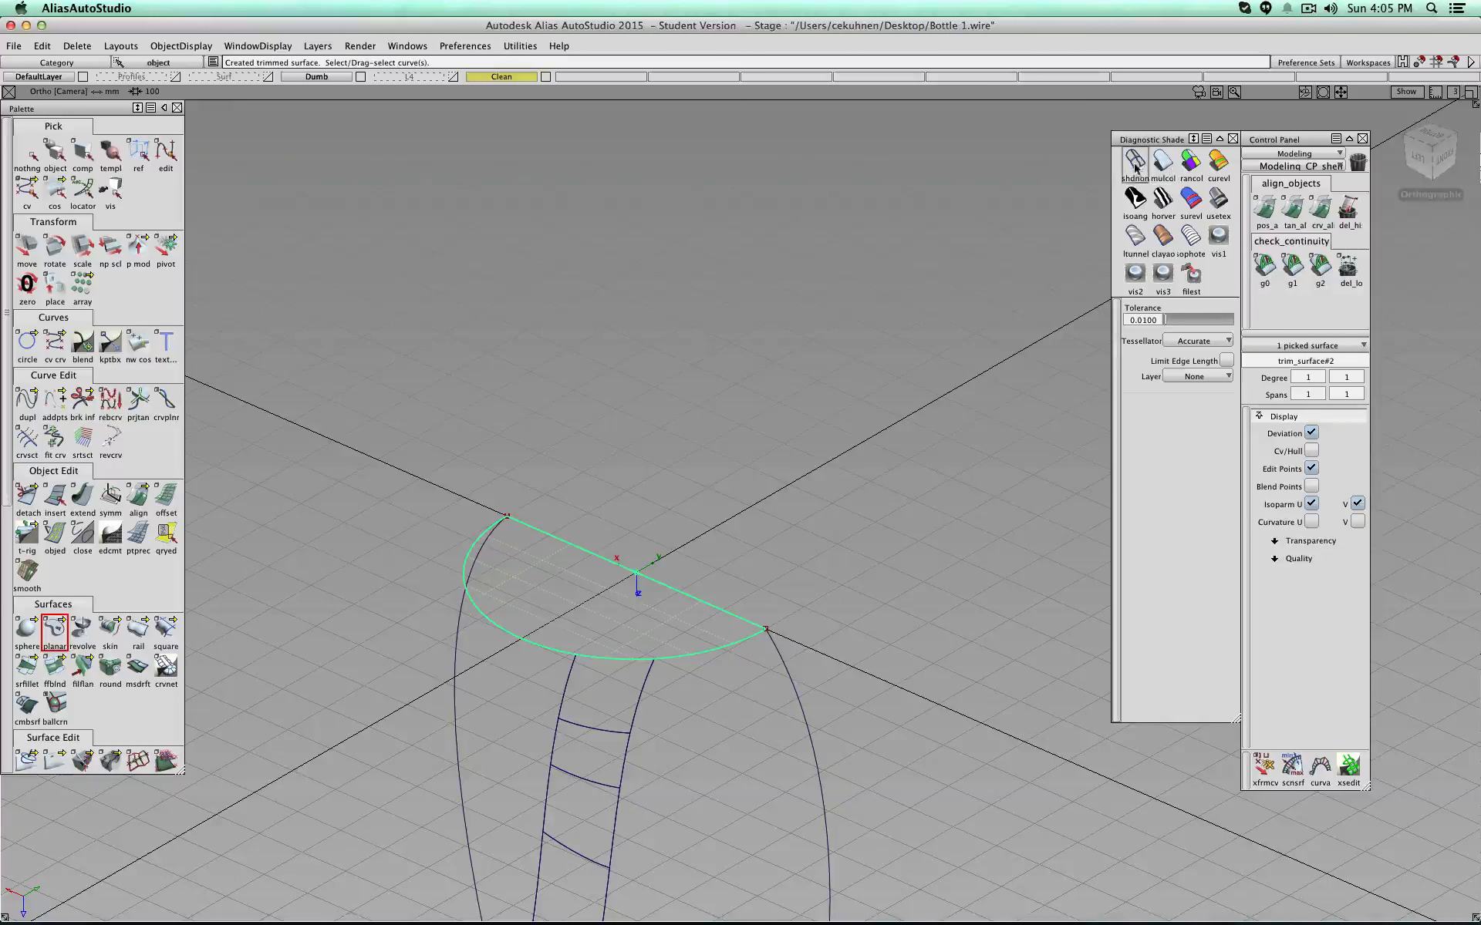
pyautogui.keyDown('ctrl'); pyautogui.keyDown('shift'); pyautogui.moveTo(963, 341); pyautogui.dragTo(968, 308); pyautogui.keyUp('shift'); pyautogui.keyUp('ctrl')
pyautogui.click(1163, 163)
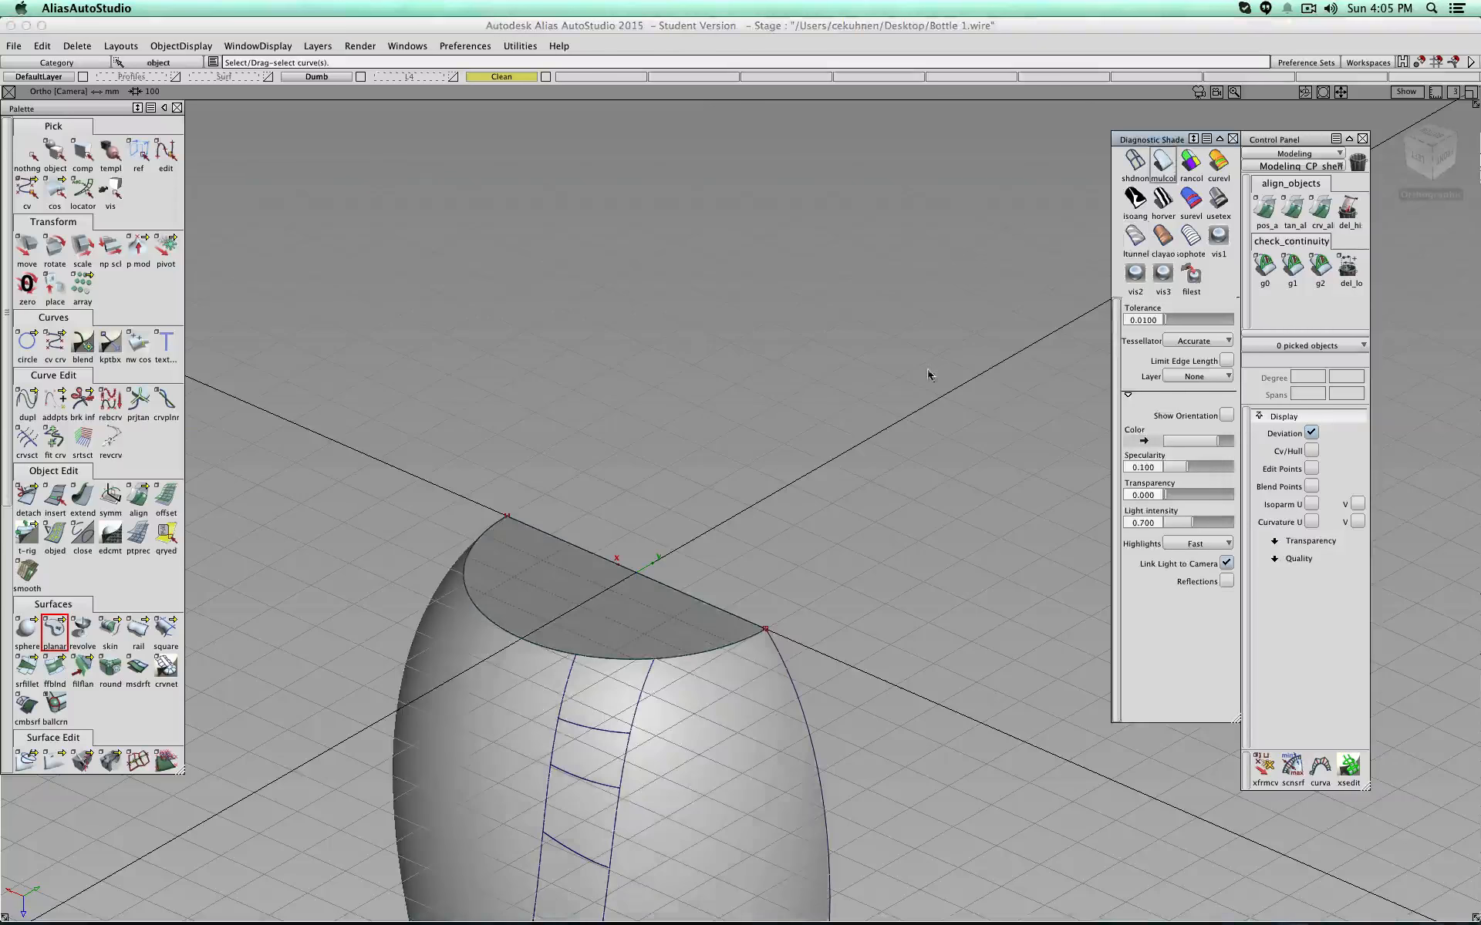
# Step: Set up a G2 Curvature surface fillet between the planar base and the adjoining side surfaces of the bottle
pyautogui.moveTo(846, 557)
pyautogui.keyDown('alt'); pyautogui.keyDown('shift'); pyautogui.mouseDown()
pyautogui.moveTo(814, 405)
pyautogui.moveTo(684, 473)
pyautogui.moveTo(756, 489)
pyautogui.moveTo(638, 594)
pyautogui.moveTo(445, 522)
pyautogui.moveTo(1057, 512)
pyautogui.mouseUp(); pyautogui.keyUp('shift'); pyautogui.keyUp('alt')
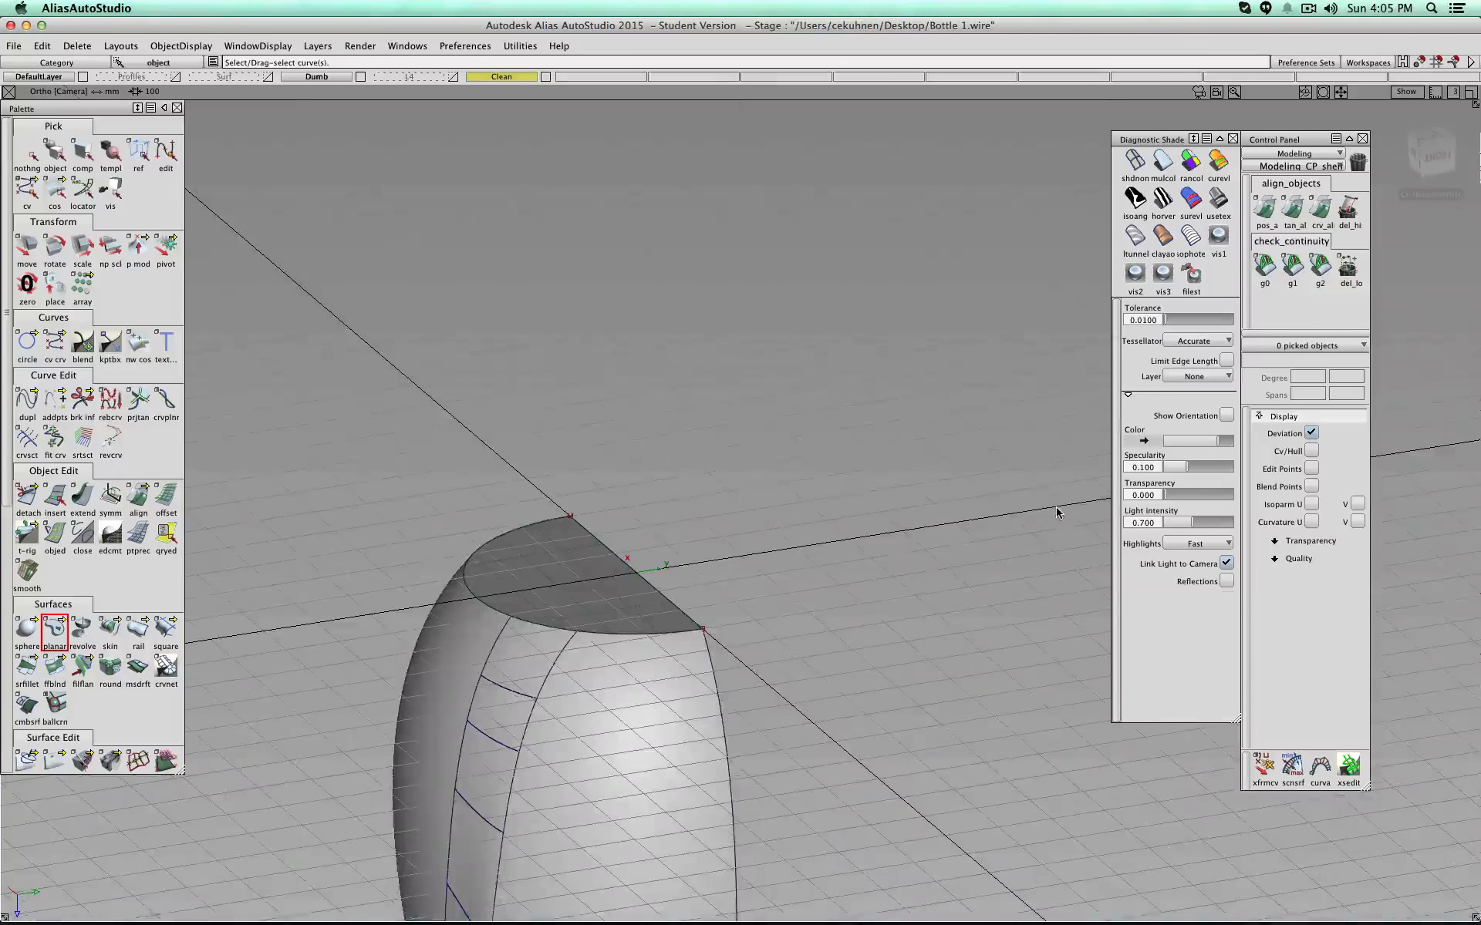
pyautogui.click(23, 671)
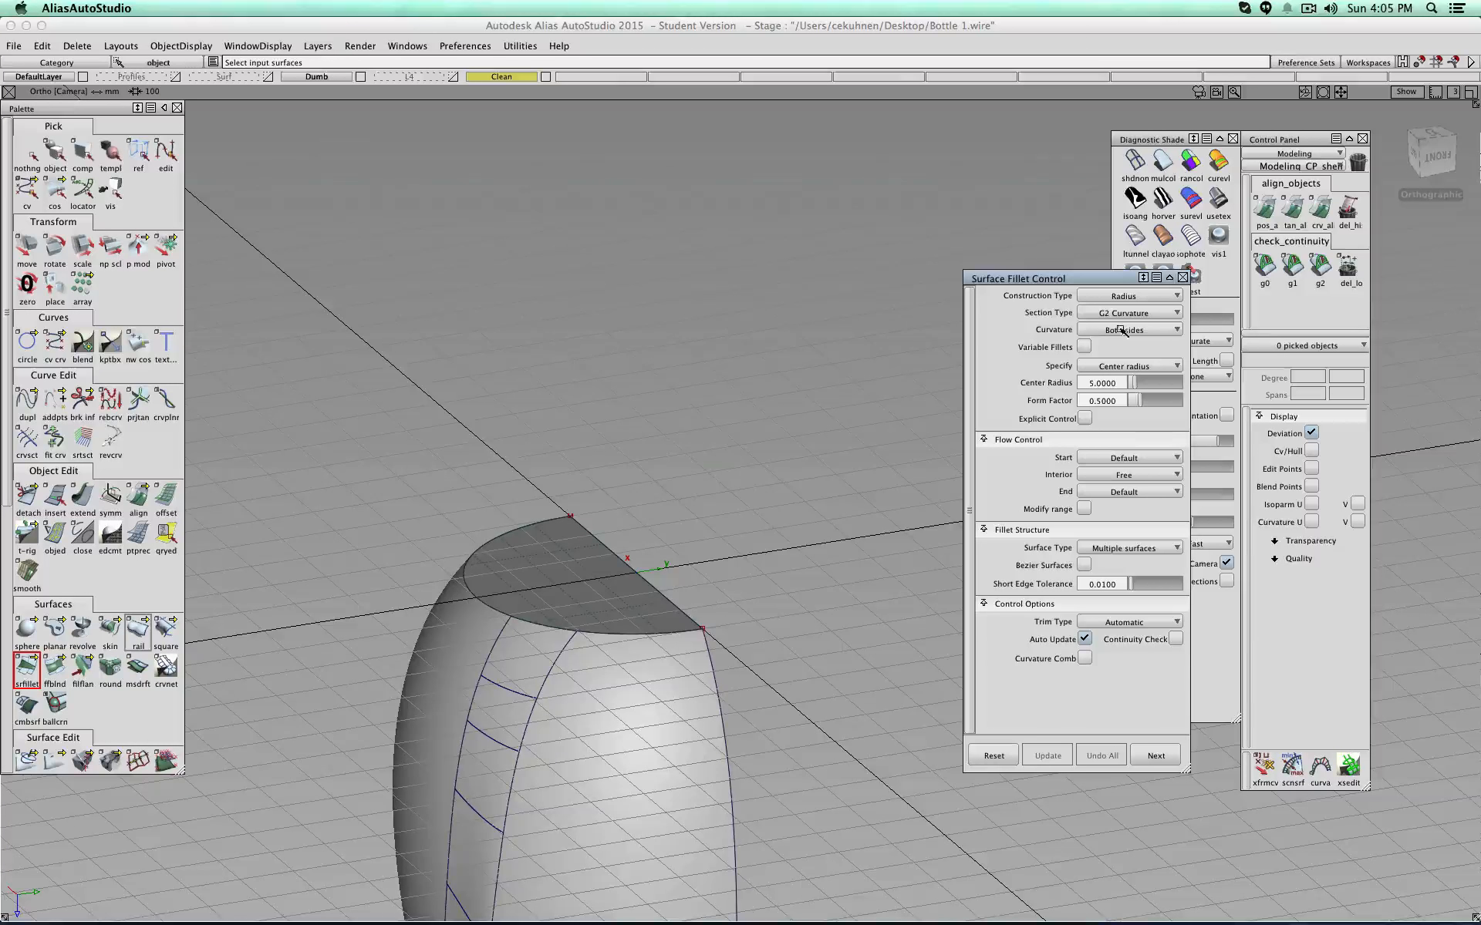
pyautogui.click(1124, 313)
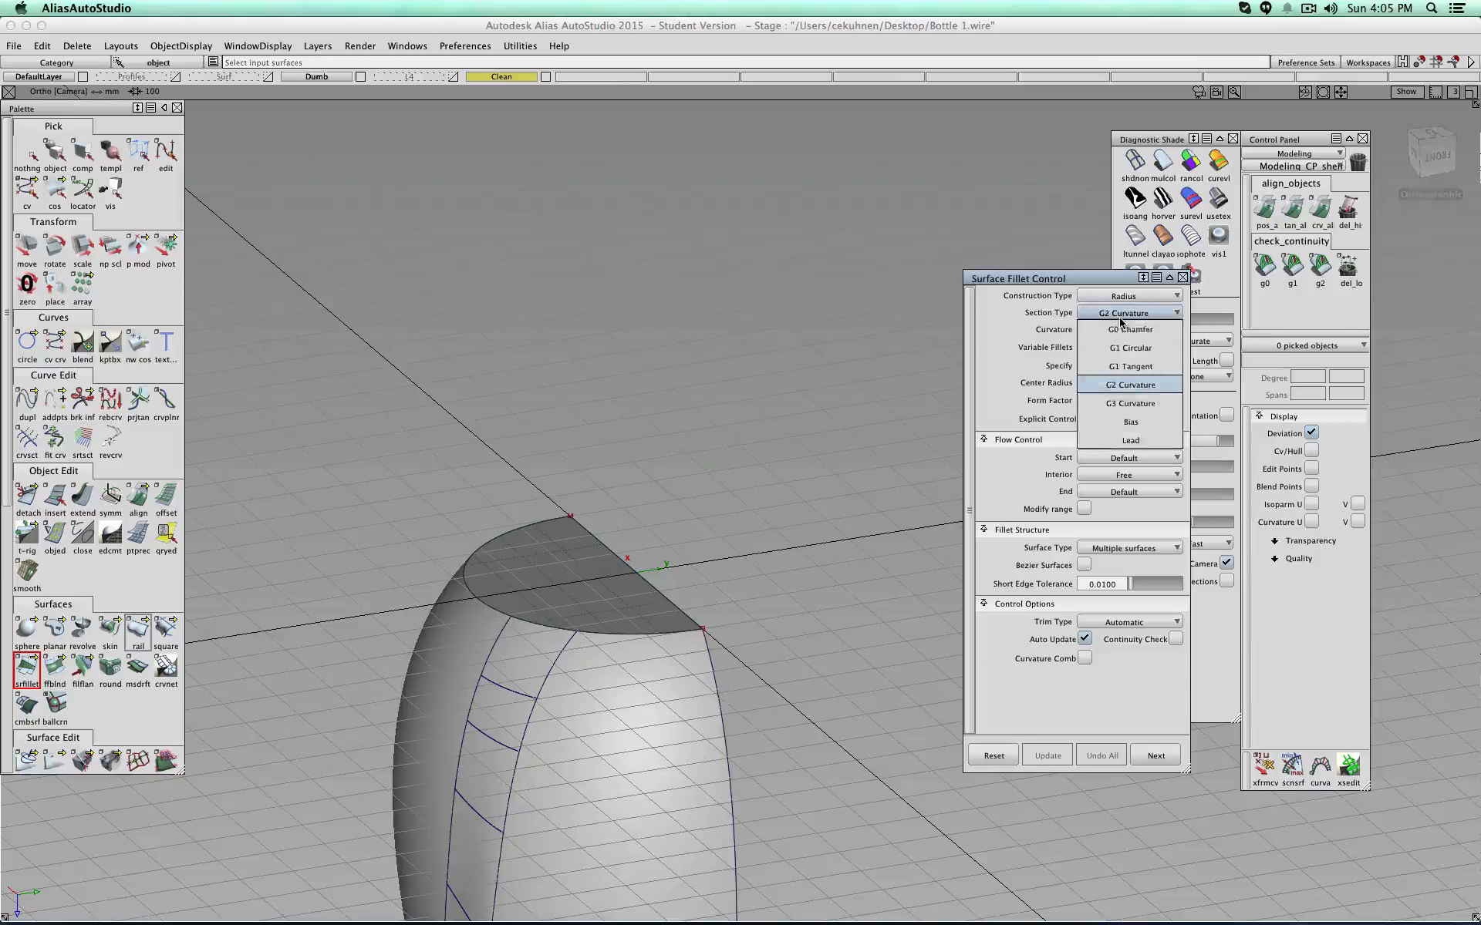
pyautogui.click(1157, 386)
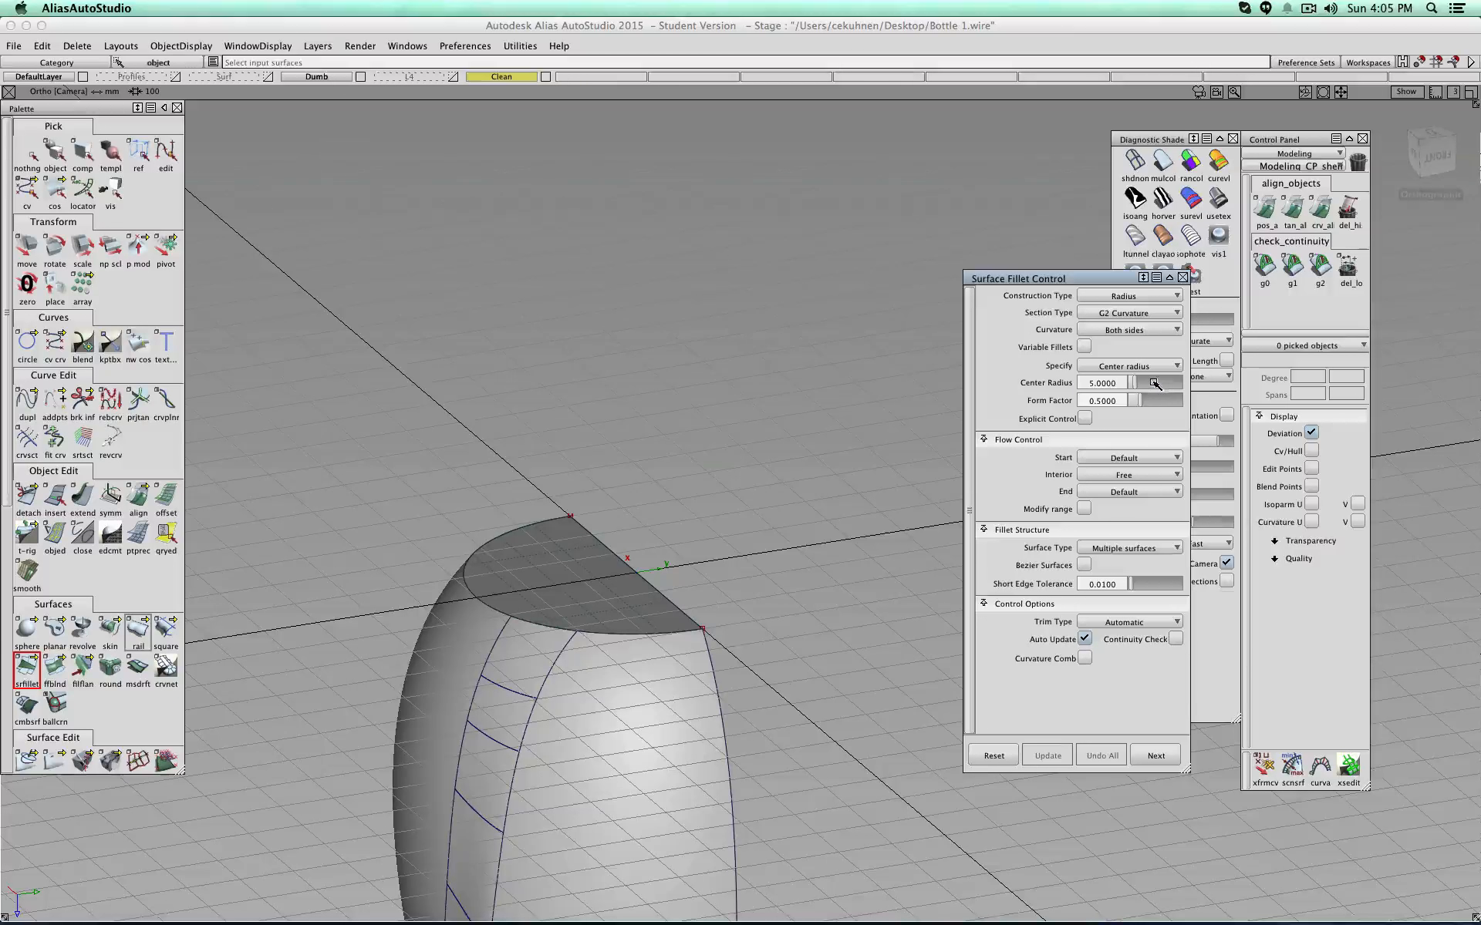
pyautogui.click(638, 606)
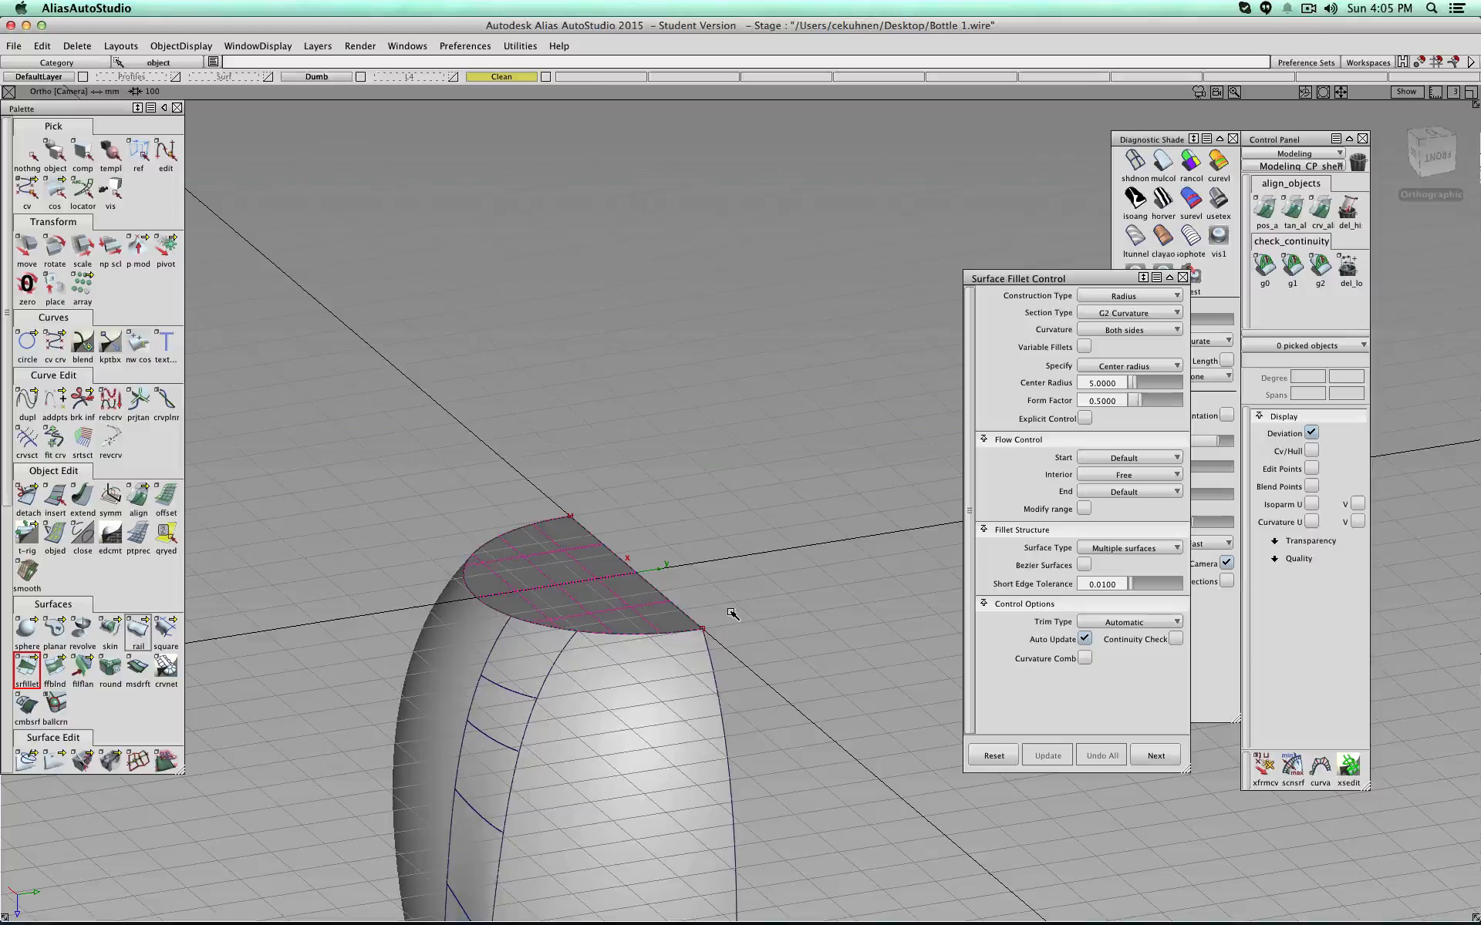
pyautogui.click(622, 663)
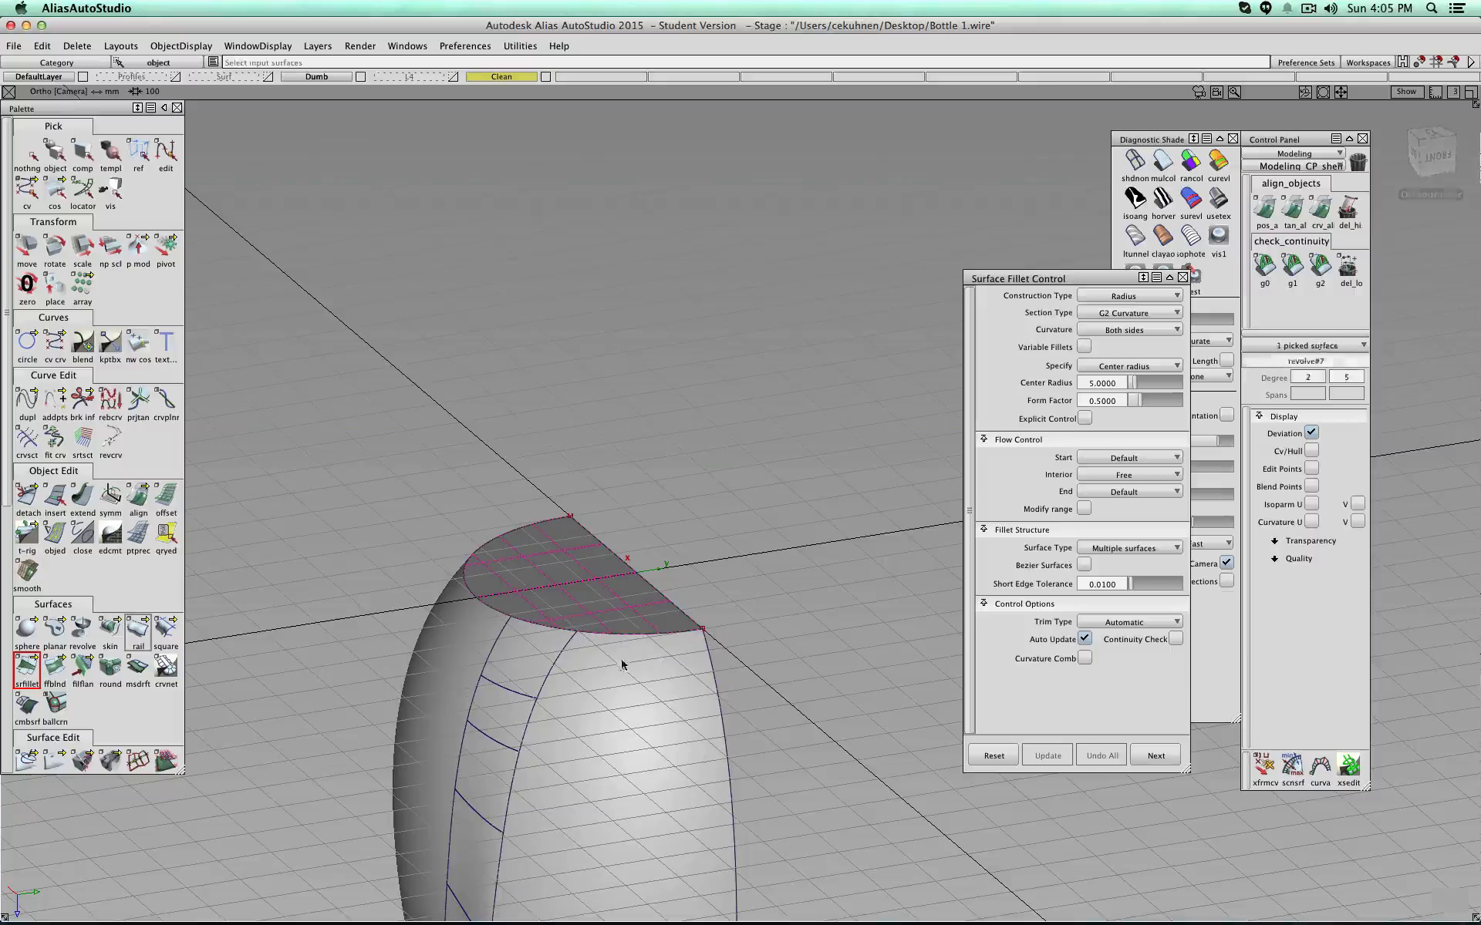
pyautogui.keyDown('alt'); pyautogui.keyDown('shift'); pyautogui.moveTo(644, 685); pyautogui.dragTo(699, 656); pyautogui.keyUp('shift'); pyautogui.keyUp('alt')
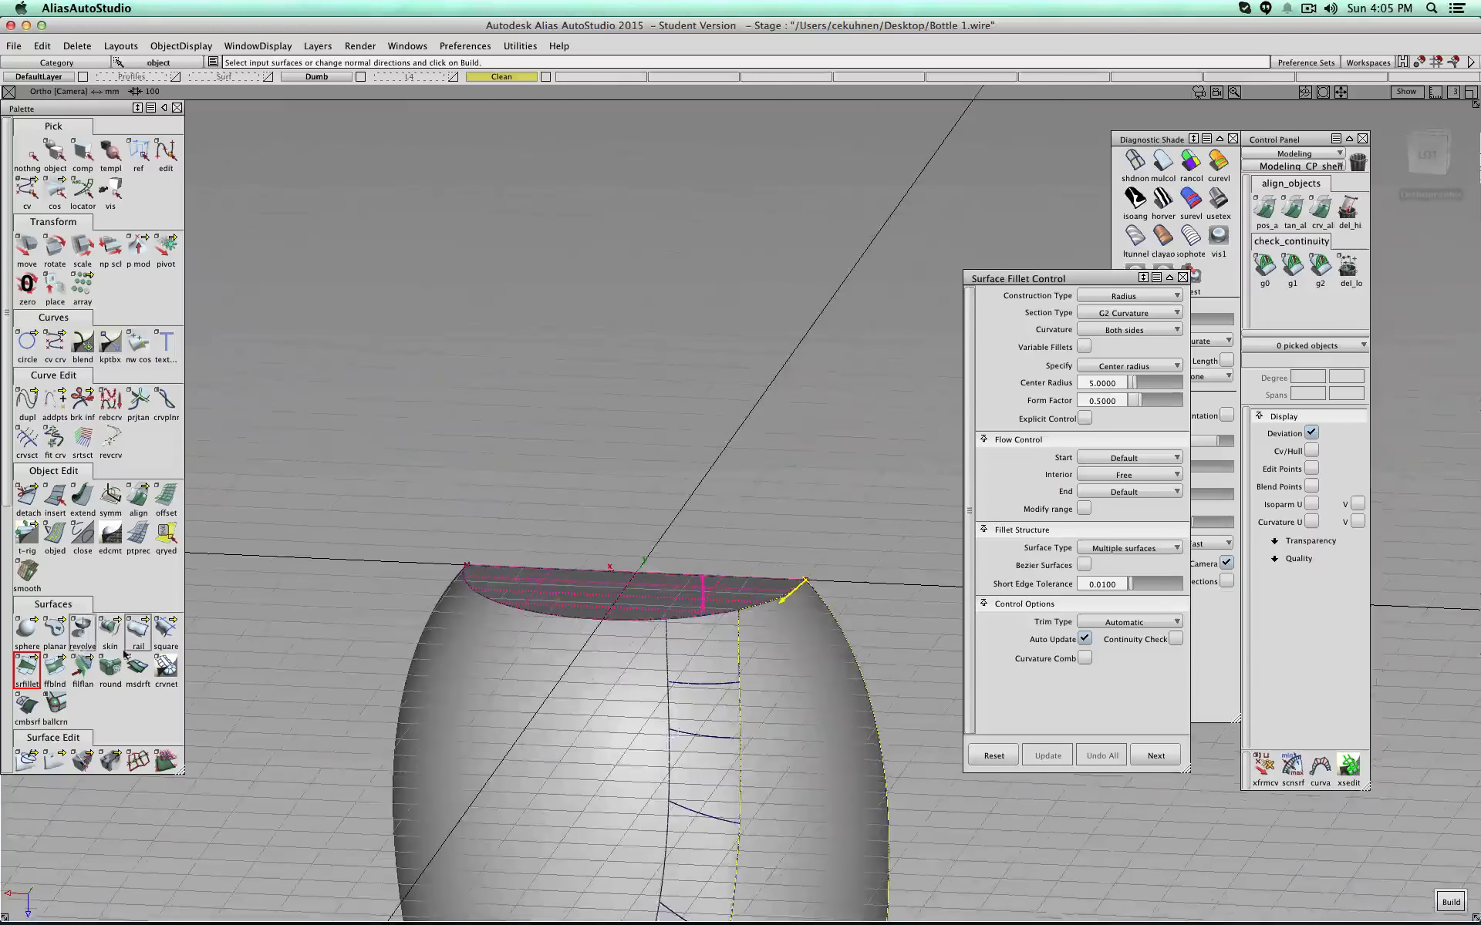
pyautogui.click(529, 653)
pyautogui.keyDown('alt'); pyautogui.keyDown('shift'); pyautogui.moveTo(653, 617); pyautogui.dragTo(106, 551); pyautogui.keyUp('shift'); pyautogui.keyUp('alt')
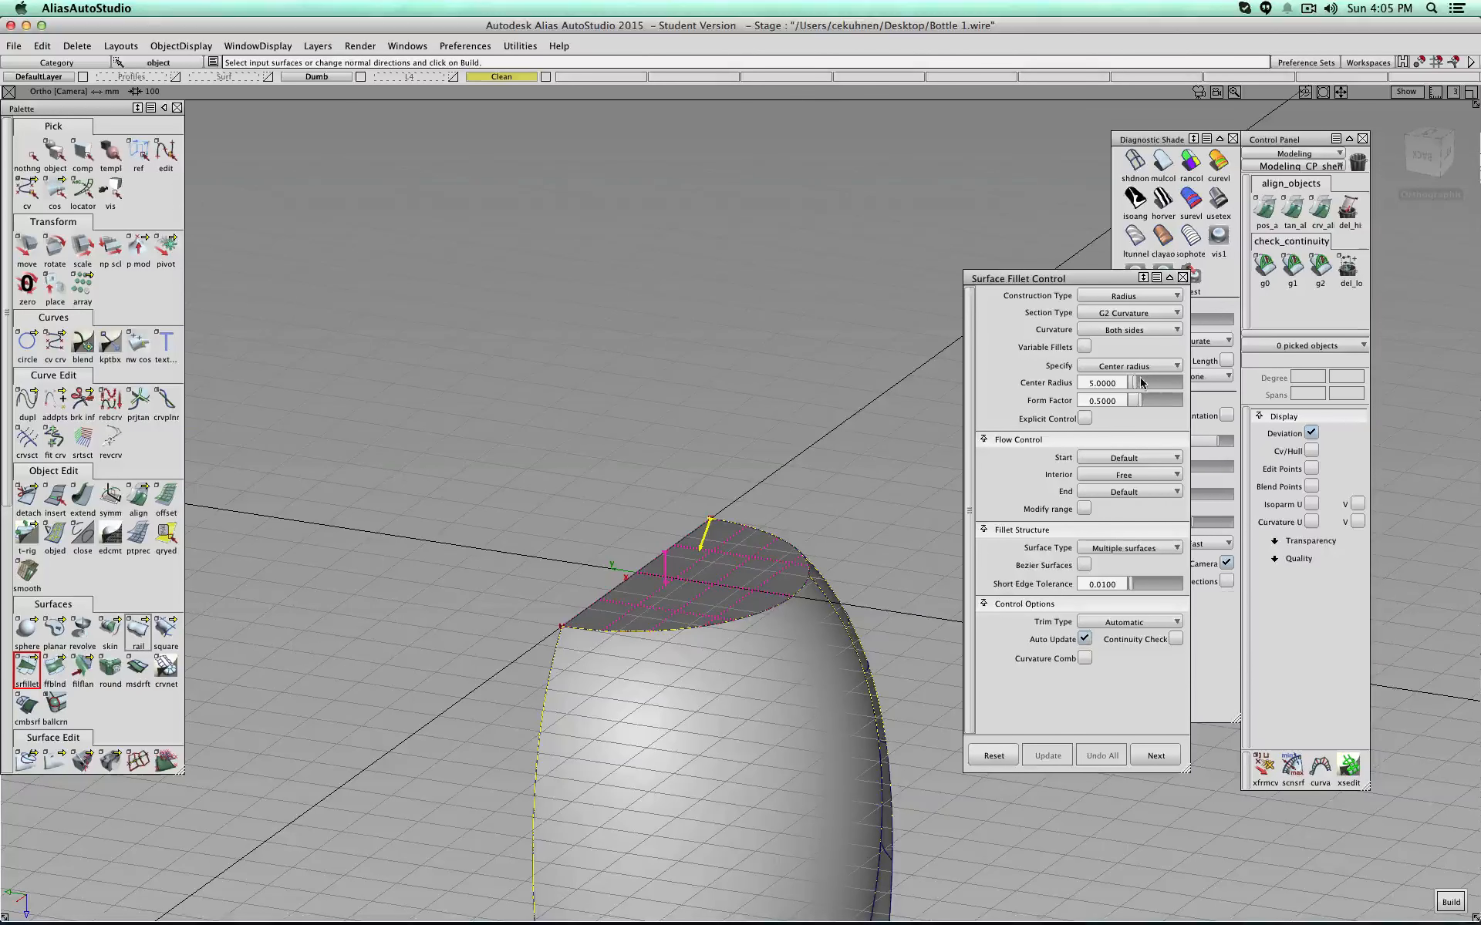
# Step: Build the base fillet with a center radius of 20 and shade the bottle in multi-color
pyautogui.click(1102, 385)
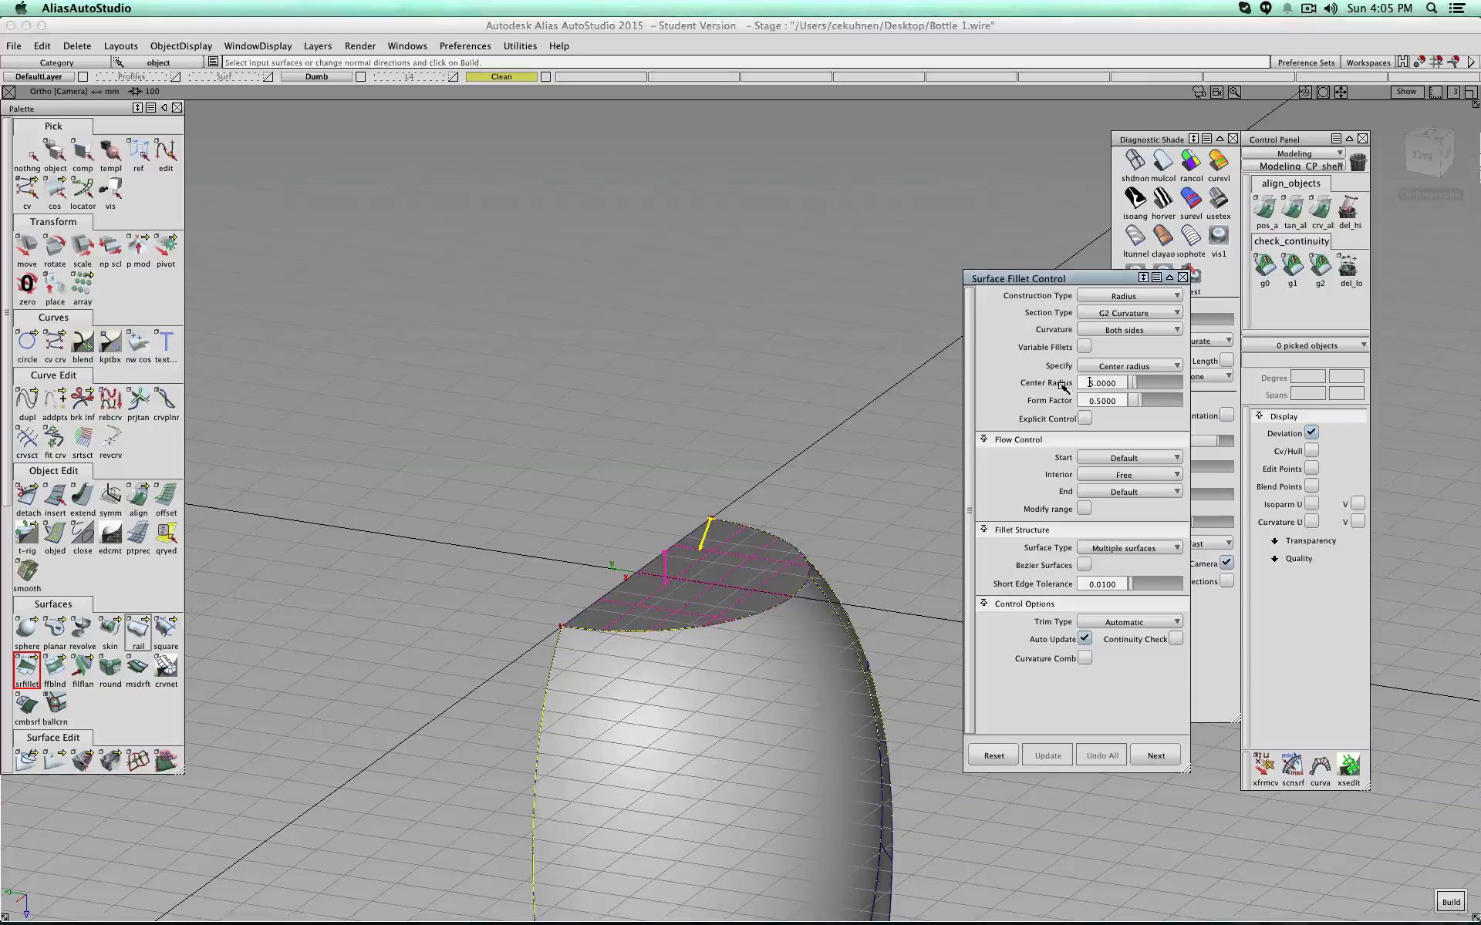
pyautogui.press('BackSpace')
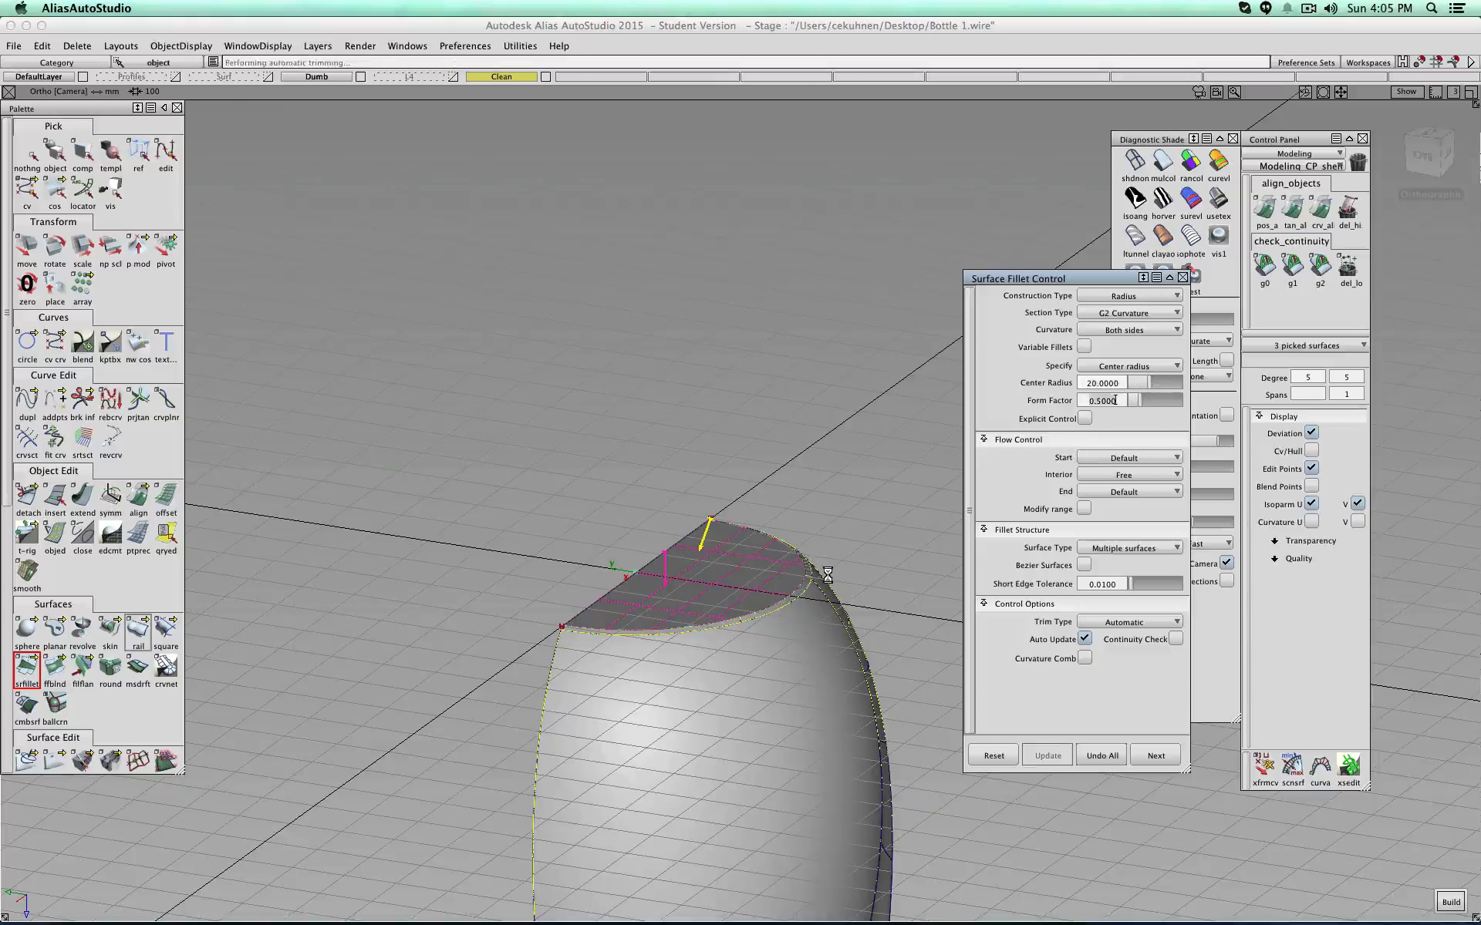
pyautogui.keyDown('alt'); pyautogui.keyDown('shift'); pyautogui.moveTo(825, 579); pyautogui.dragTo(509, 632); pyautogui.keyUp('shift'); pyautogui.keyUp('alt')
pyautogui.click(1134, 199)
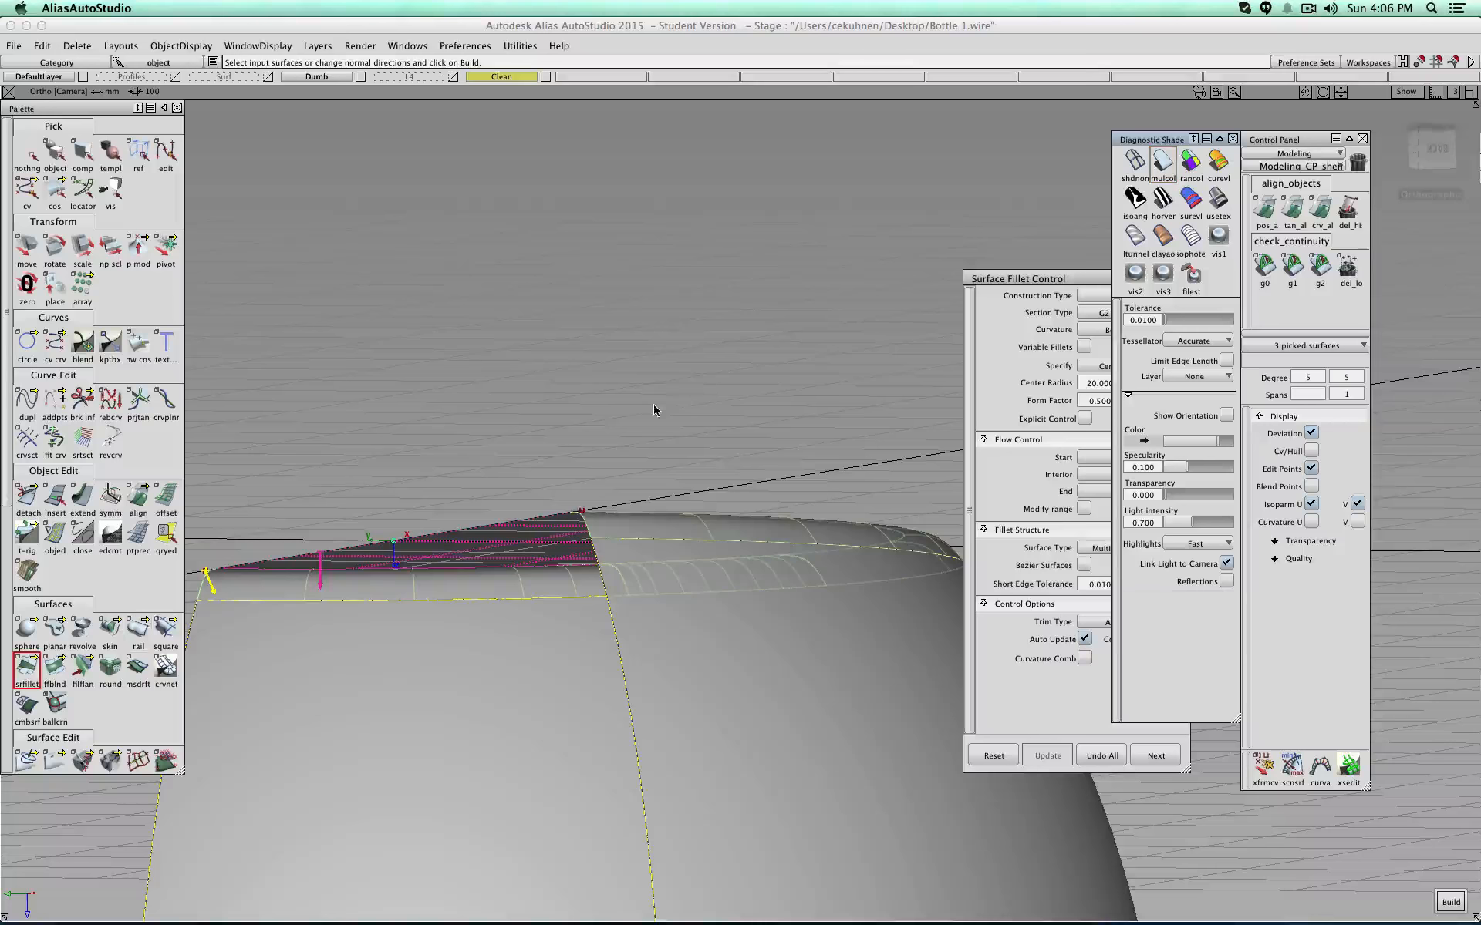
pyautogui.keyDown('alt'); pyautogui.keyDown('shift'); pyautogui.moveTo(651, 410); pyautogui.dragTo(824, 489); pyautogui.keyUp('shift'); pyautogui.keyUp('alt')
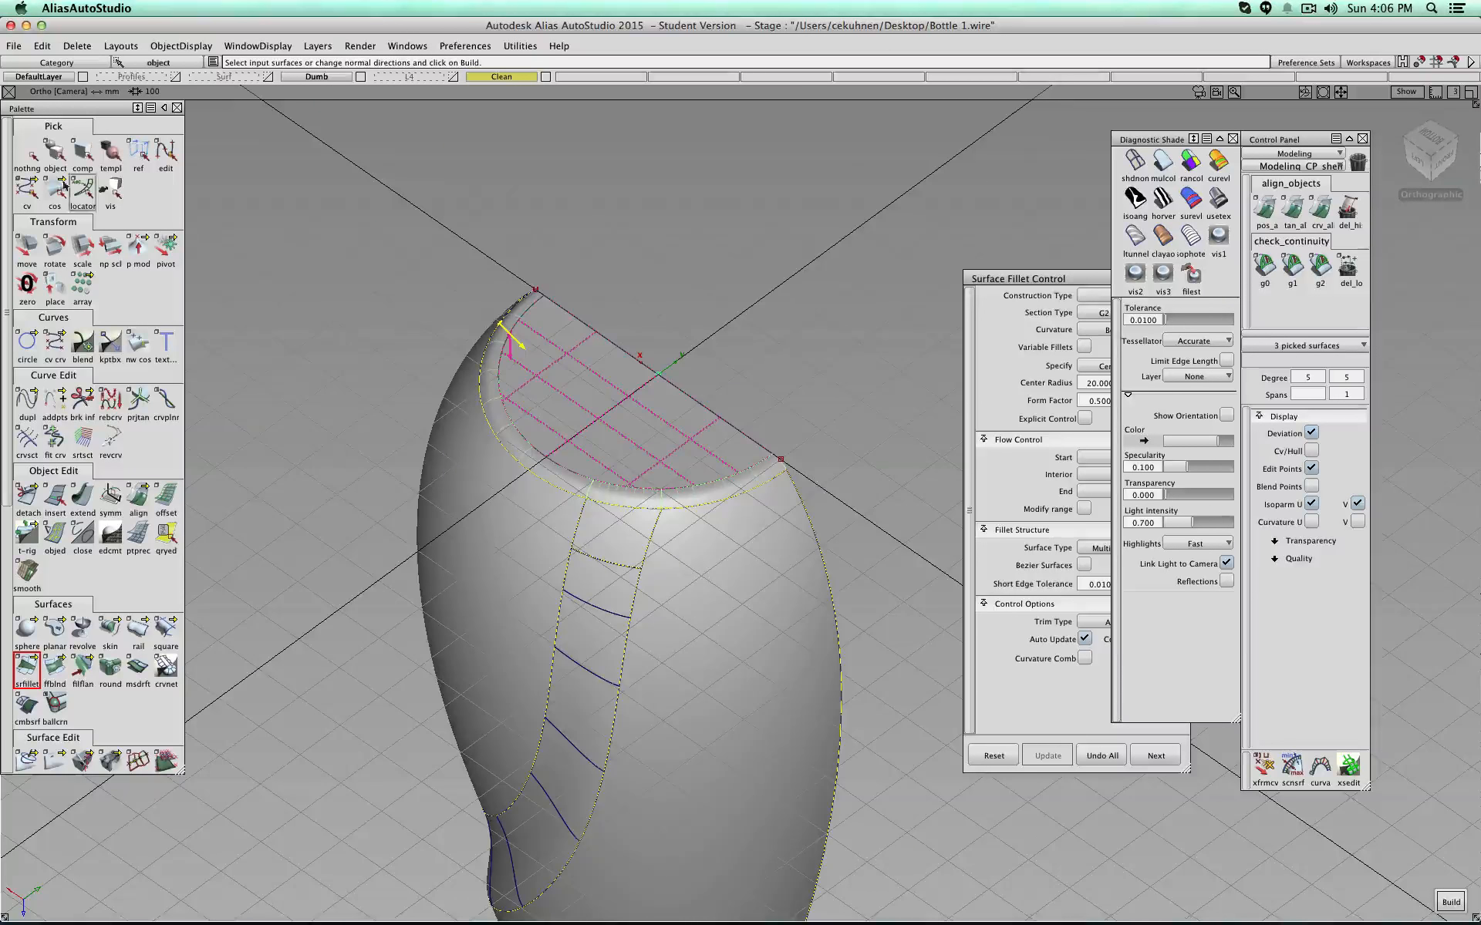
# Step: Turn on Bezier surfaces and the continuity check for the base fillet, and inspect the continuity along its edges
pyautogui.moveTo(1054, 286); pyautogui.dragTo(961, 143)
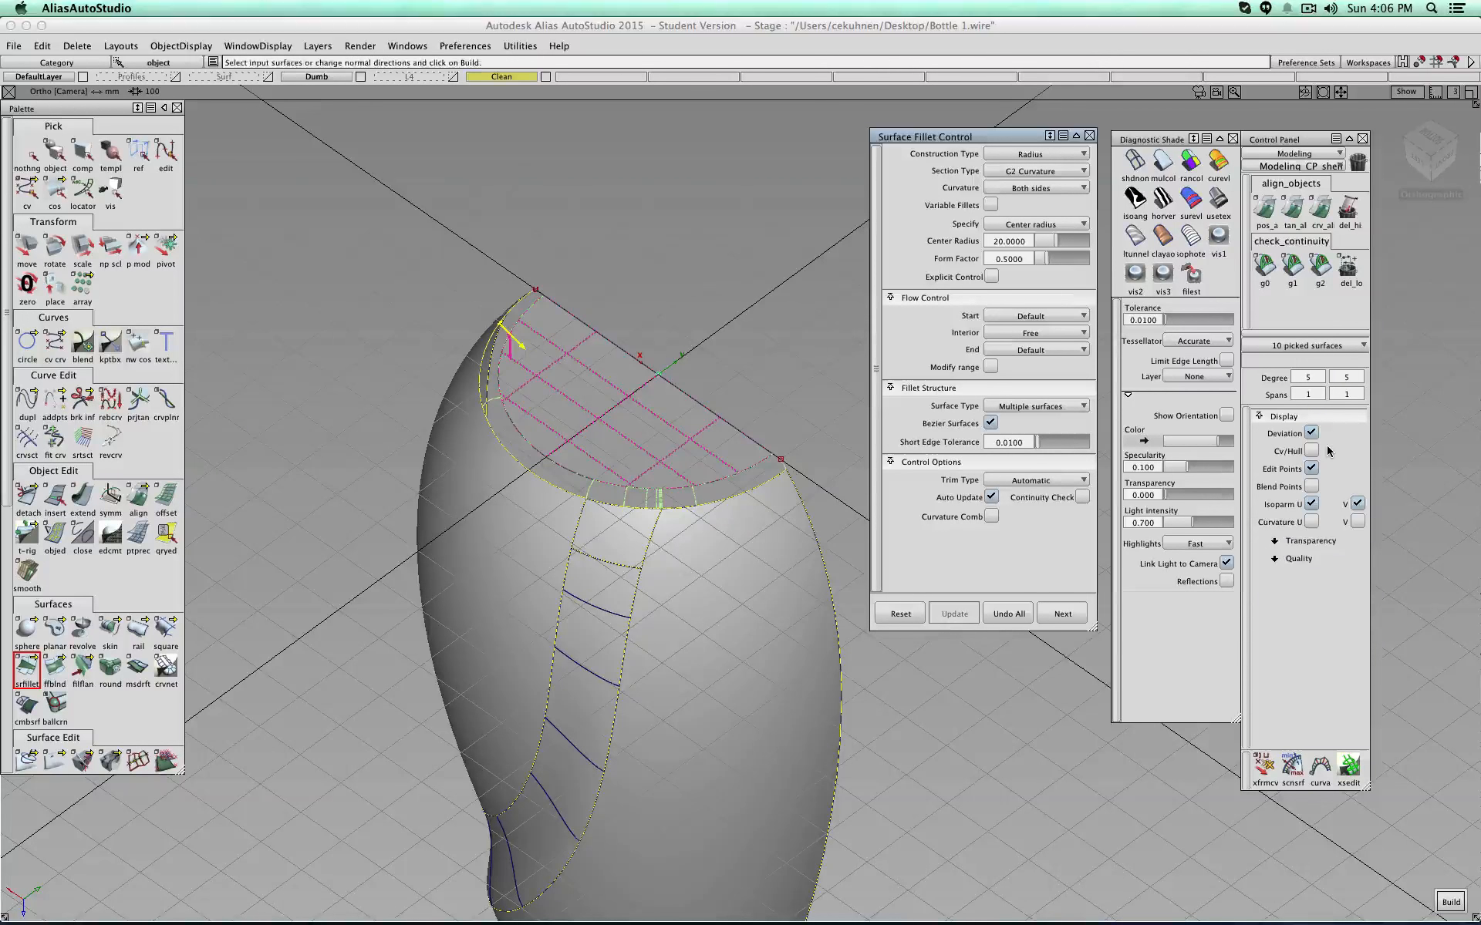
pyautogui.click(1082, 498)
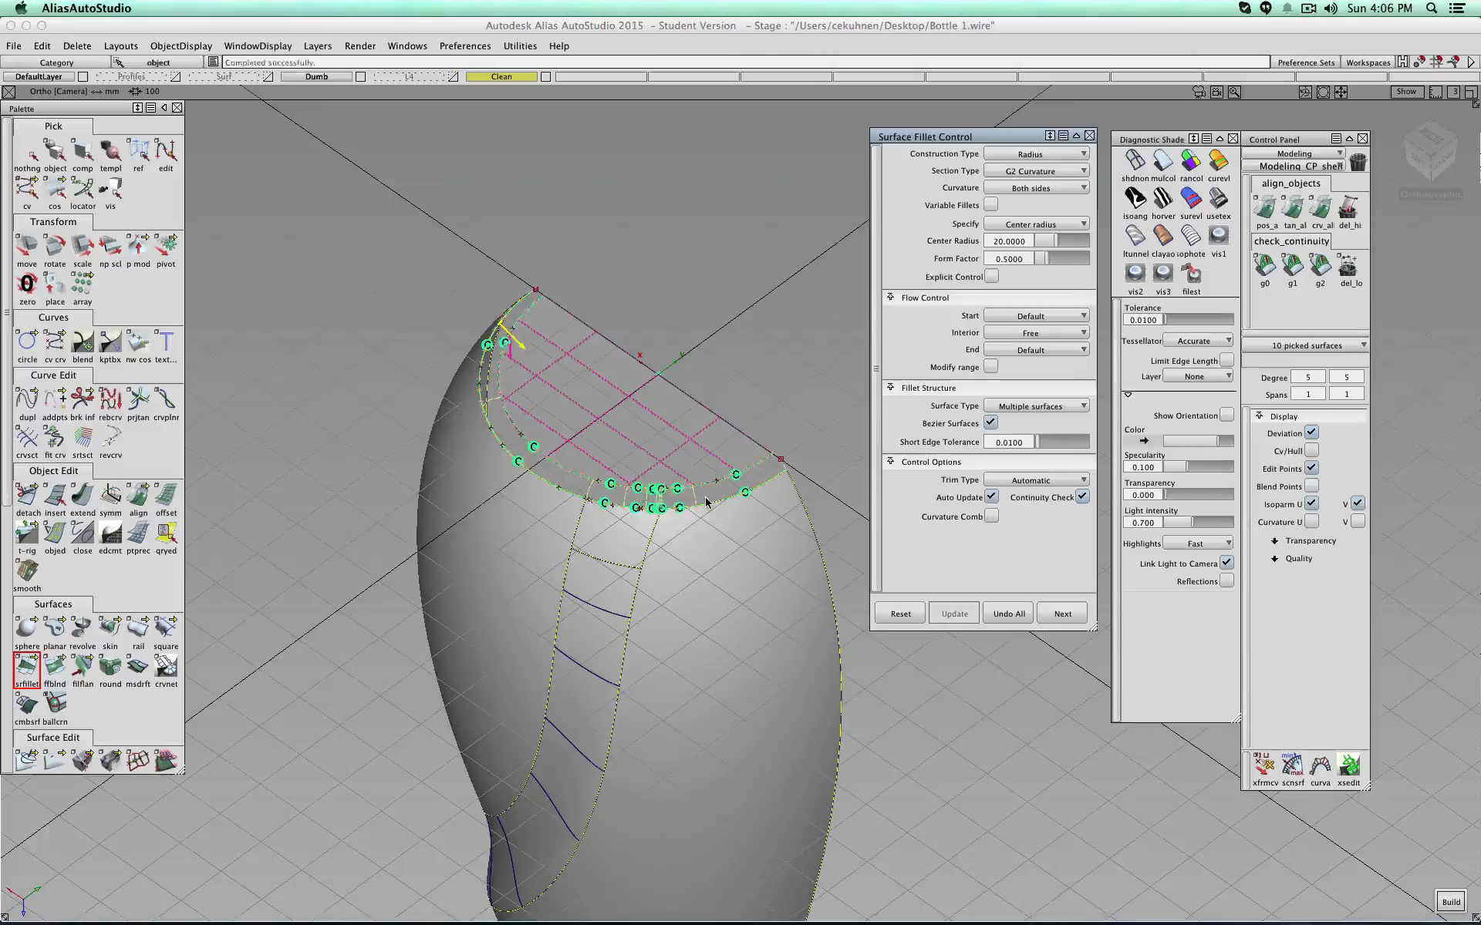
pyautogui.keyDown('alt'); pyautogui.keyDown('shift'); pyautogui.moveTo(574, 568); pyautogui.dragTo(68, 451); pyautogui.keyUp('shift'); pyautogui.keyUp('alt')
pyautogui.keyDown('alt'); pyautogui.keyDown('shift'); pyautogui.moveTo(667, 461); pyautogui.dragTo(709, 447); pyautogui.keyUp('shift'); pyautogui.keyUp('alt')
pyautogui.keyDown('alt'); pyautogui.keyDown('shift'); pyautogui.moveTo(709, 447); pyautogui.dragTo(748, 433, button='right'); pyautogui.keyUp('shift'); pyautogui.keyUp('alt')
pyautogui.keyDown('alt'); pyautogui.keyDown('shift'); pyautogui.moveTo(748, 433); pyautogui.dragTo(406, 512); pyautogui.keyUp('shift'); pyautogui.keyUp('alt')
pyautogui.keyDown('alt'); pyautogui.keyDown('shift'); pyautogui.moveTo(406, 512); pyautogui.dragTo(630, 658, button='right'); pyautogui.keyUp('shift'); pyautogui.keyUp('alt')
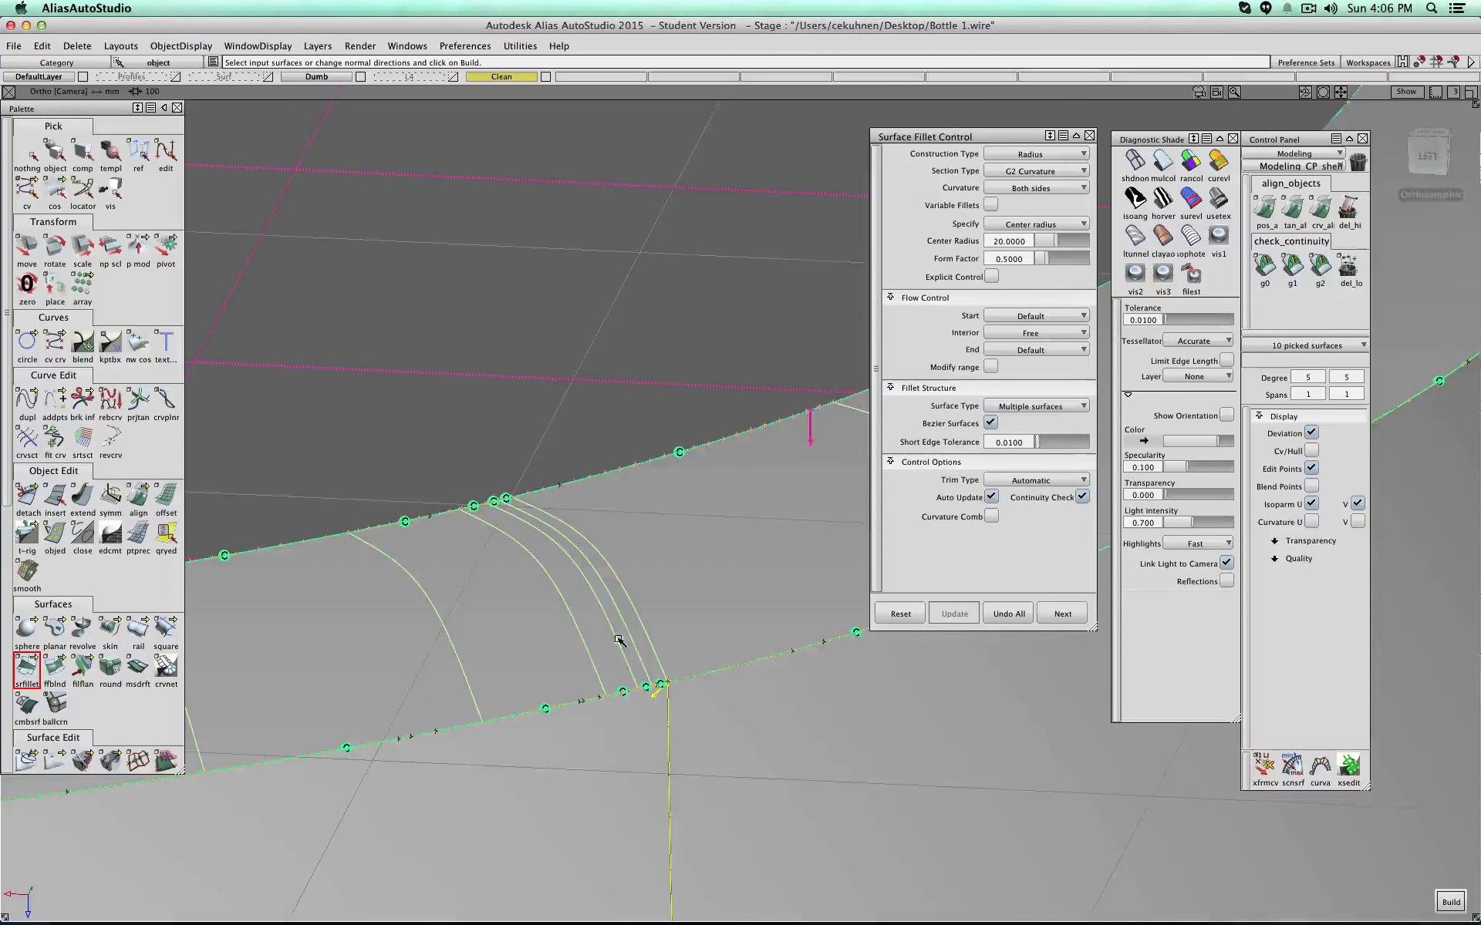
pyautogui.keyDown('alt'); pyautogui.keyDown('shift'); pyautogui.moveTo(653, 649); pyautogui.dragTo(586, 629, button='right'); pyautogui.keyUp('shift'); pyautogui.keyUp('alt')
pyautogui.keyDown('alt'); pyautogui.keyDown('shift'); pyautogui.moveTo(586, 629); pyautogui.dragTo(604, 502); pyautogui.keyUp('shift'); pyautogui.keyUp('alt')
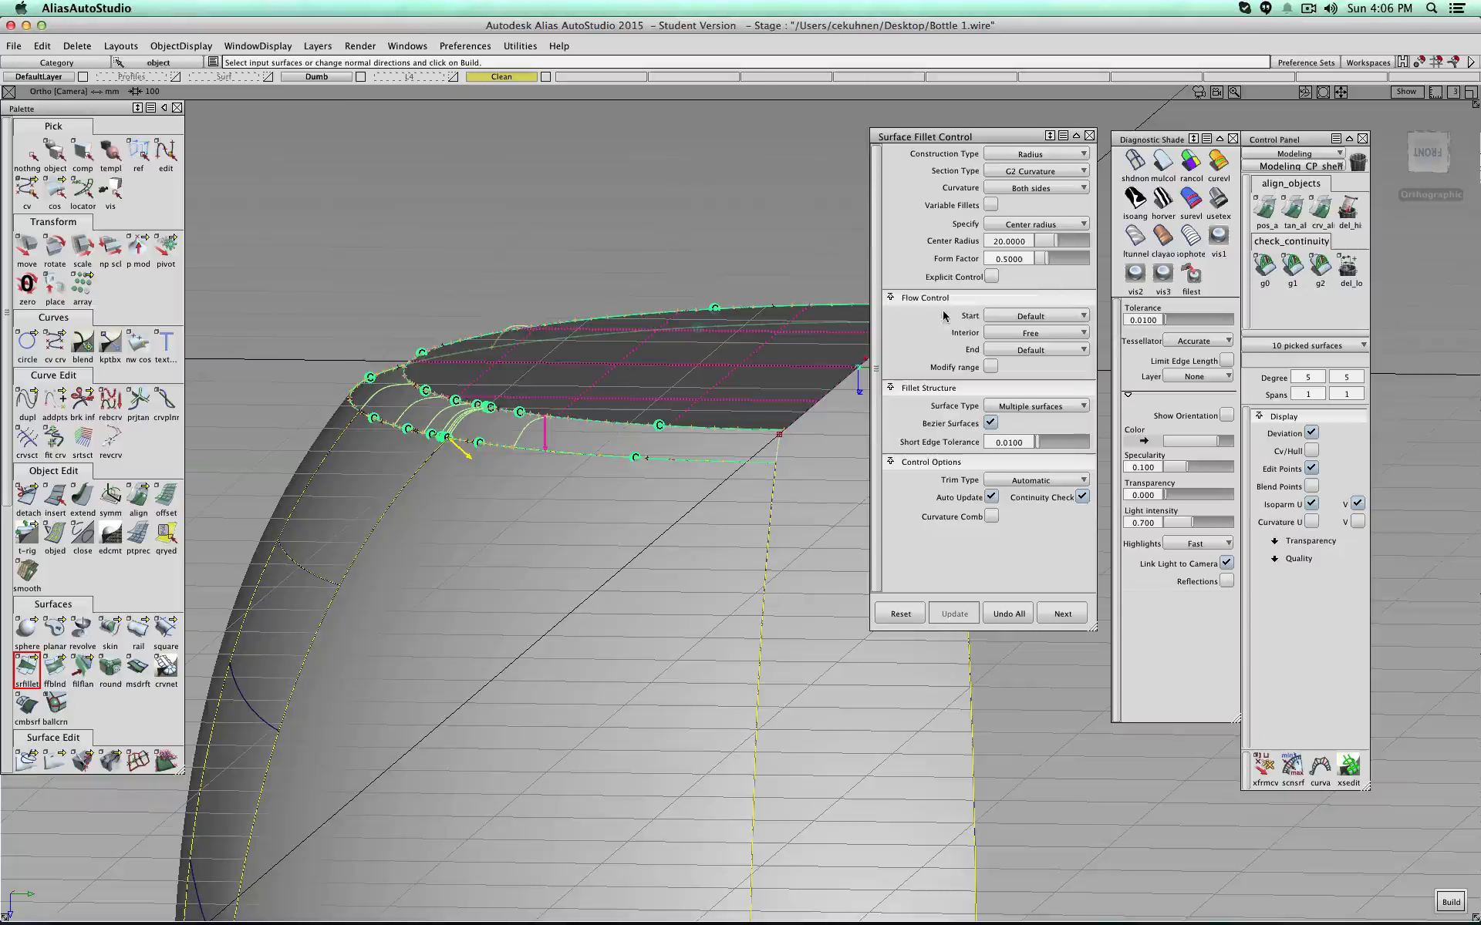
# Step: Change the base fillet's section type to G1 Tangent and set its center radius to 40
pyautogui.click(1055, 172)
pyautogui.click(1056, 222)
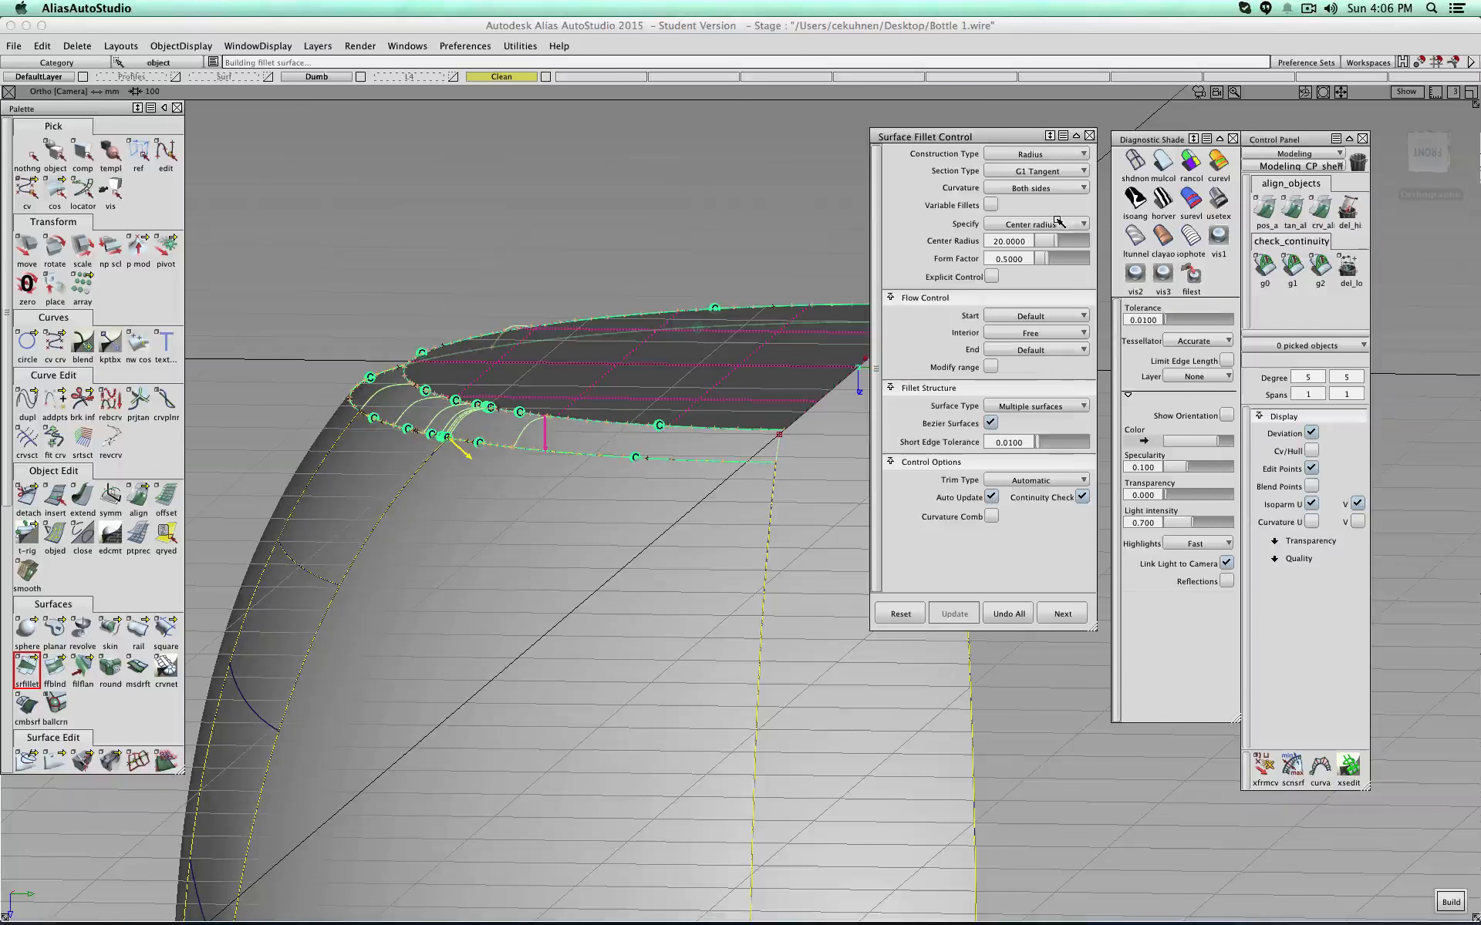
pyautogui.keyDown('alt'); pyautogui.keyDown('shift'); pyautogui.moveTo(586, 421); pyautogui.dragTo(1008, 373); pyautogui.keyUp('shift'); pyautogui.keyUp('alt')
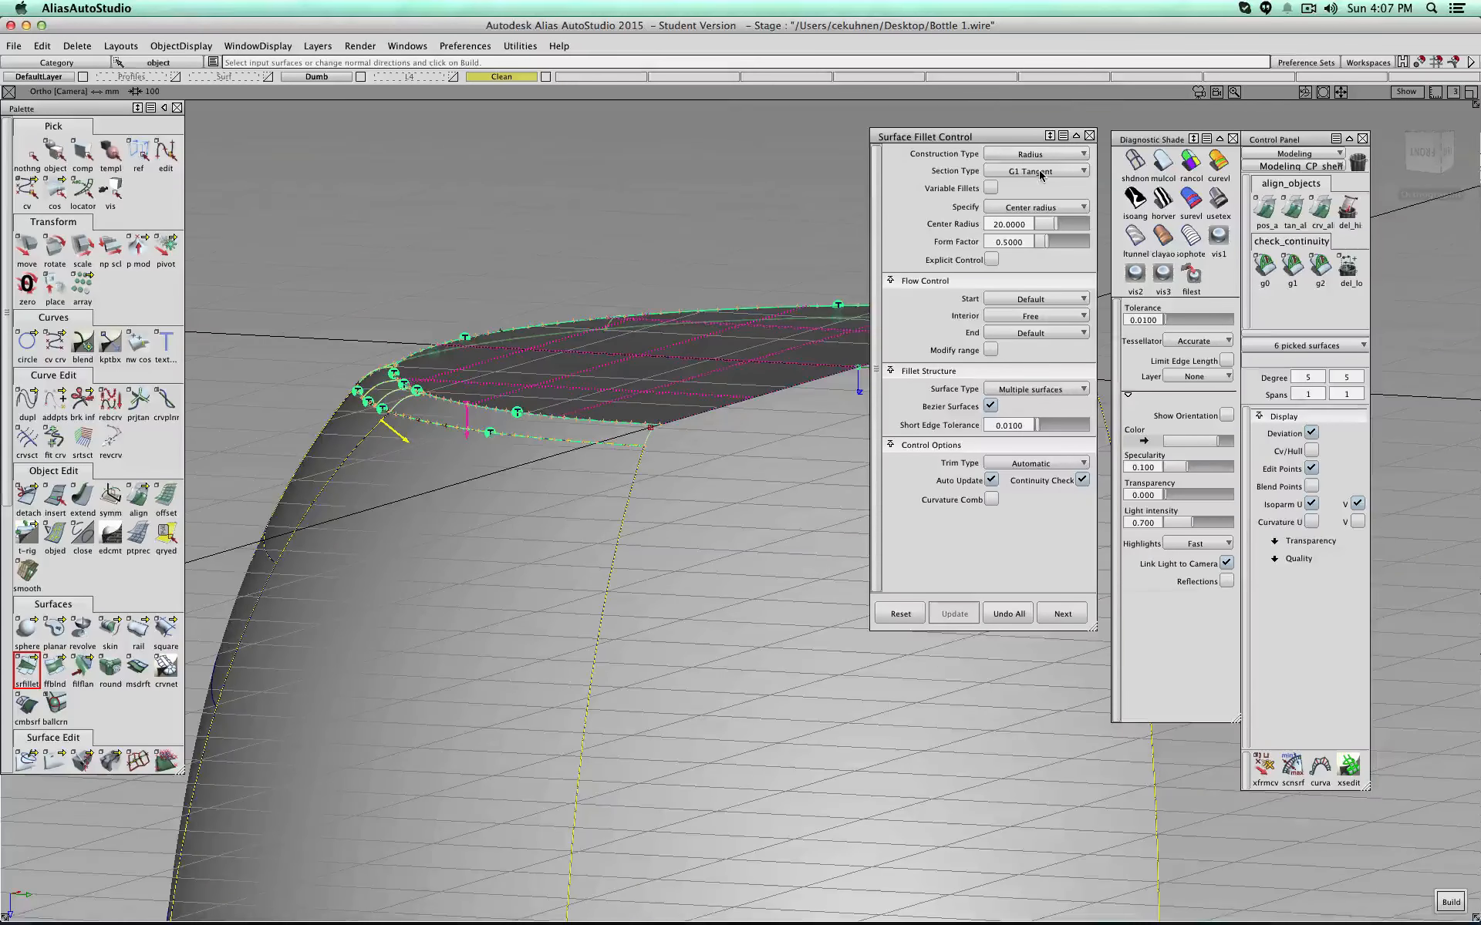
pyautogui.keyDown('alt'); pyautogui.keyDown('shift'); pyautogui.moveTo(583, 417); pyautogui.dragTo(698, 380); pyautogui.keyUp('shift'); pyautogui.keyUp('alt')
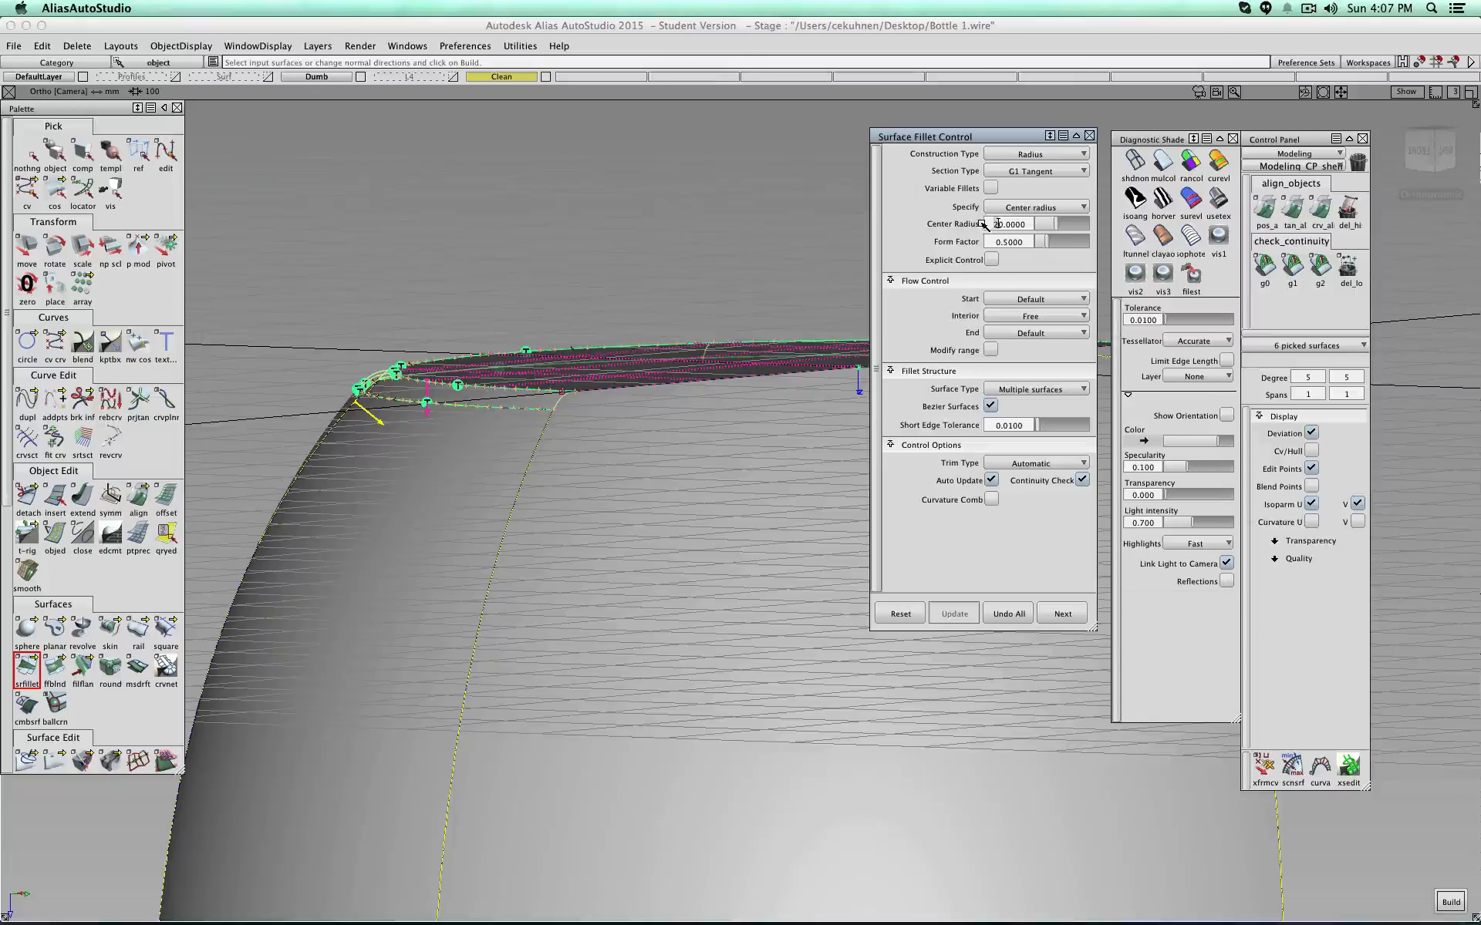
pyautogui.press('Return')
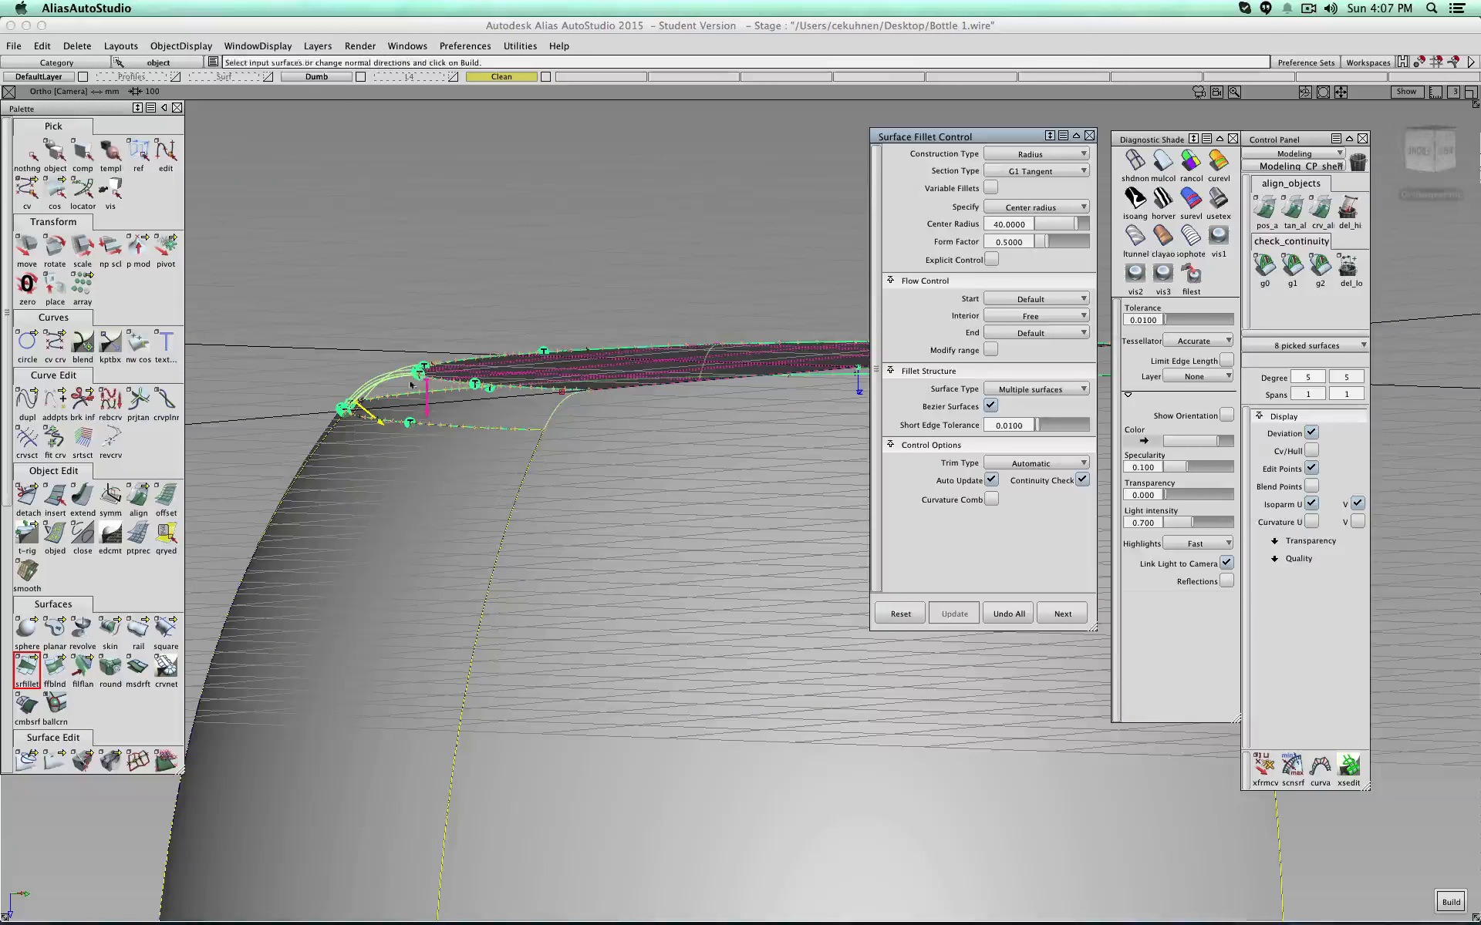
pyautogui.keyDown('alt'); pyautogui.keyDown('shift'); pyautogui.moveTo(452, 328); pyautogui.dragTo(588, 496); pyautogui.keyUp('shift'); pyautogui.keyUp('alt')
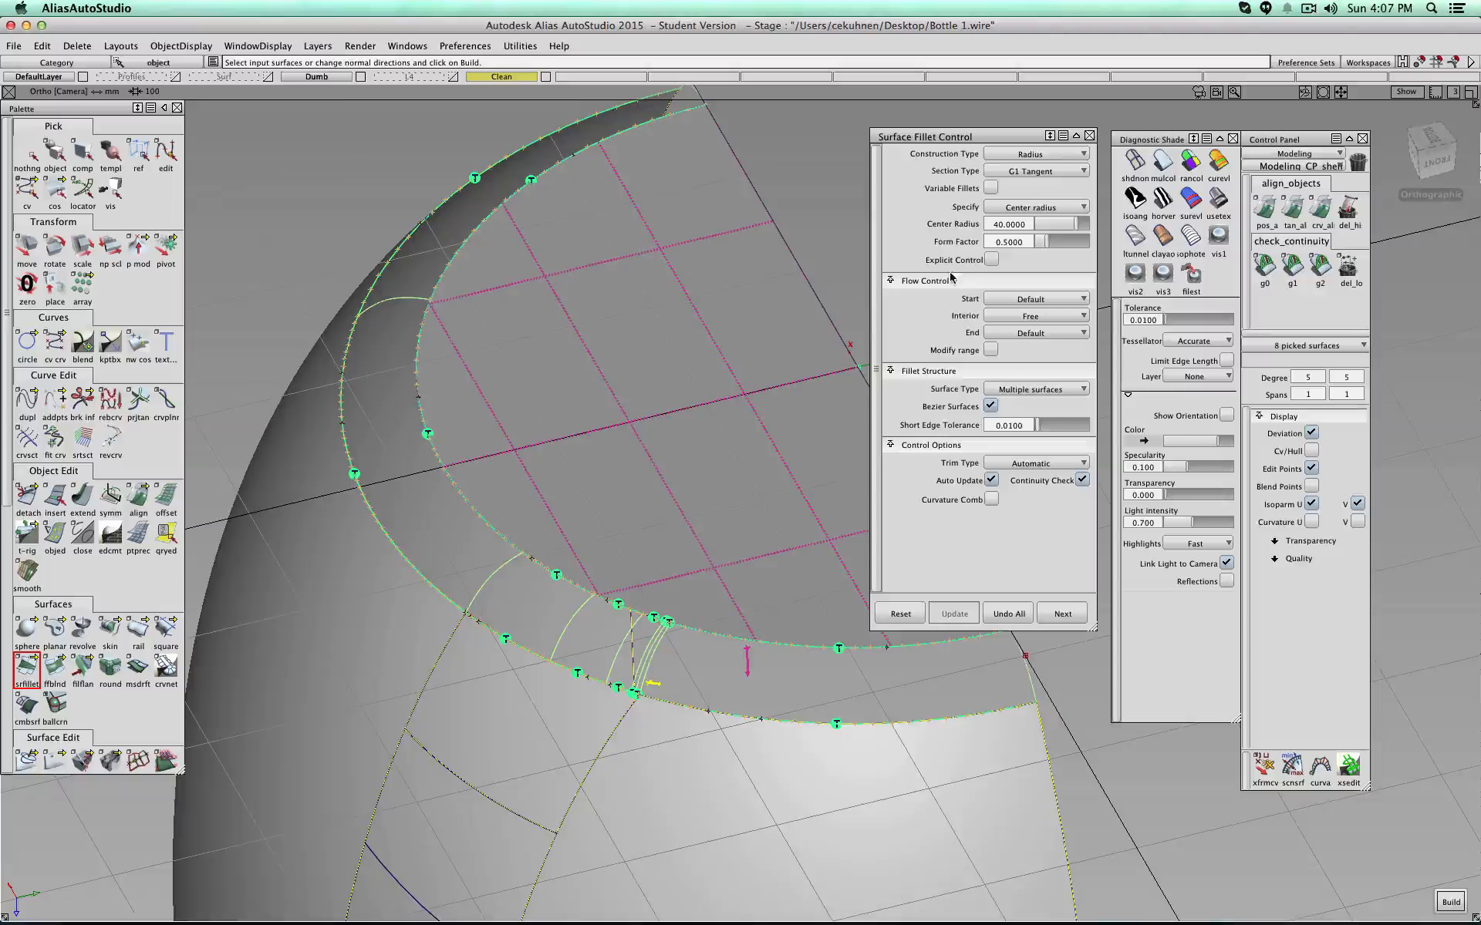
# Step: Try the G2 Curvature section type on the base fillet and return it to G1 Tangent
pyautogui.click(1026, 171)
pyautogui.click(1057, 241)
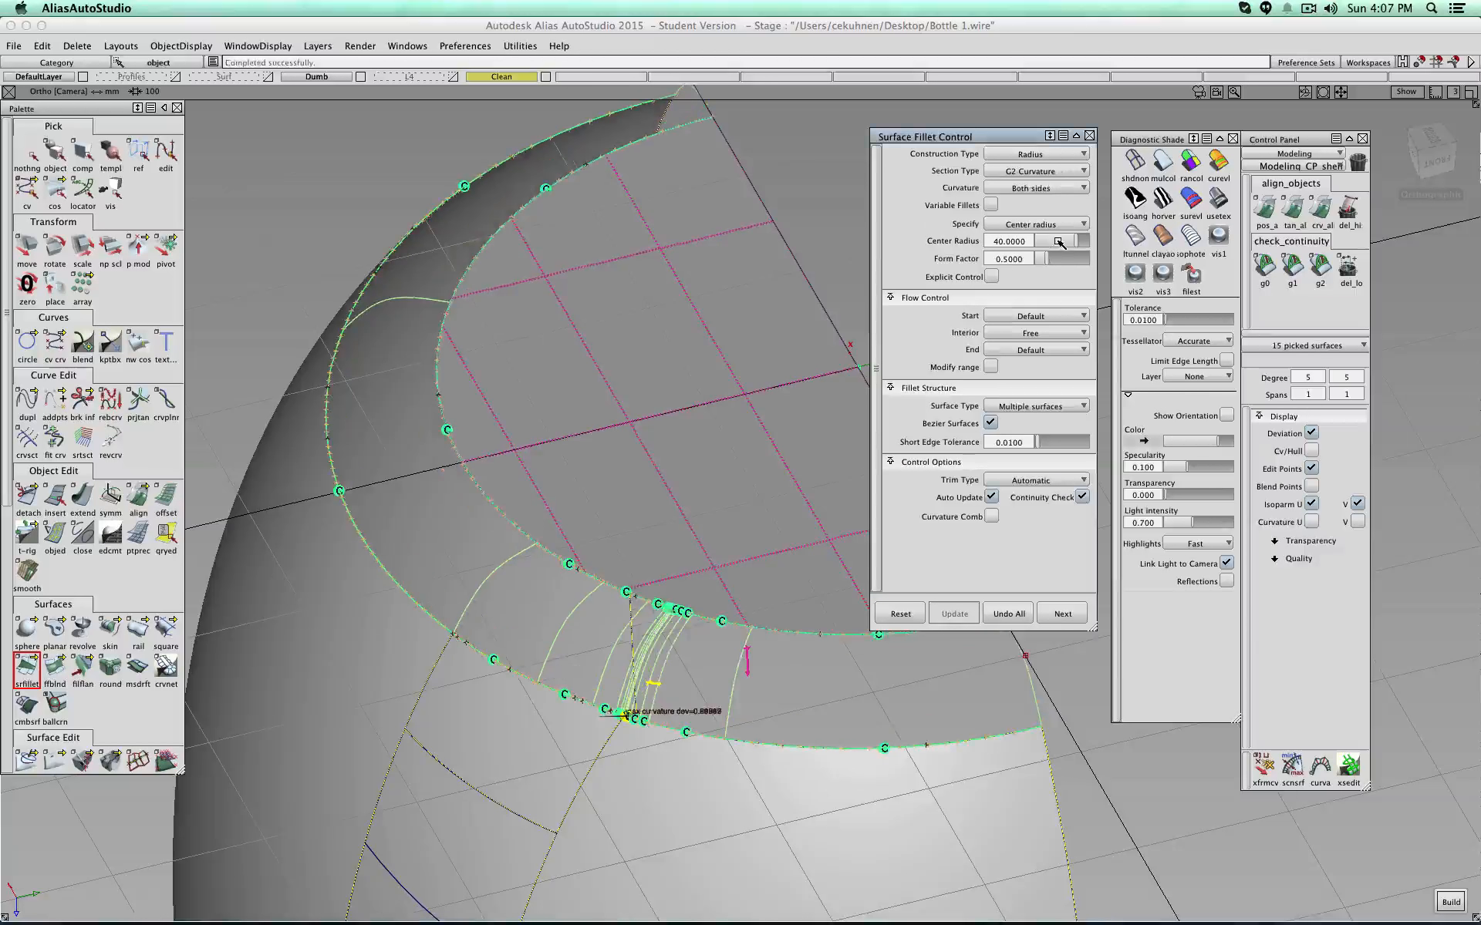
pyautogui.click(1060, 220)
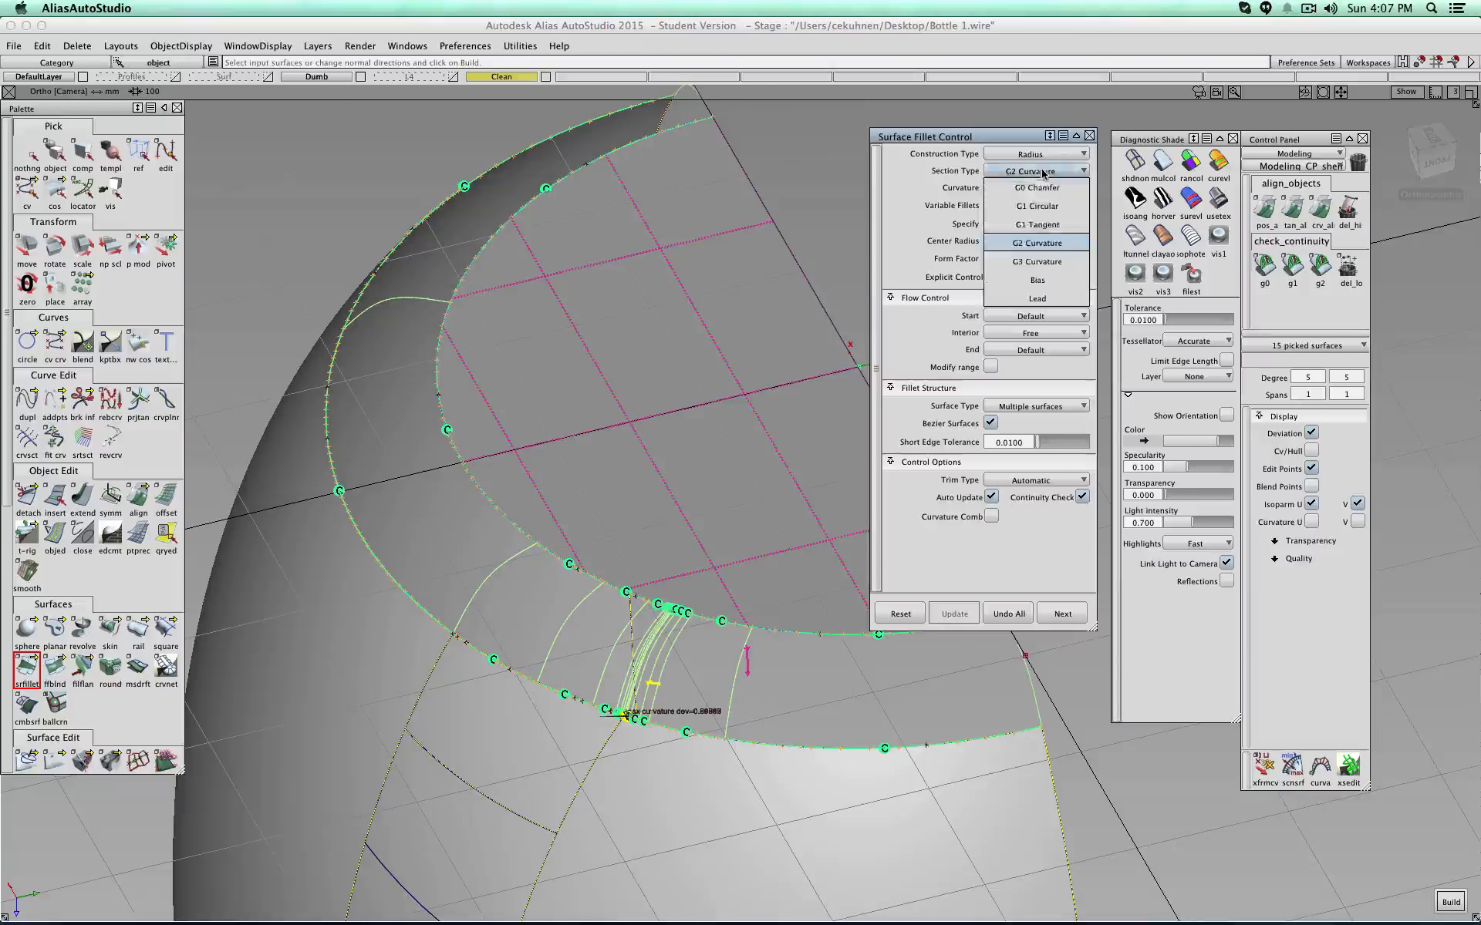
pyautogui.click(1045, 225)
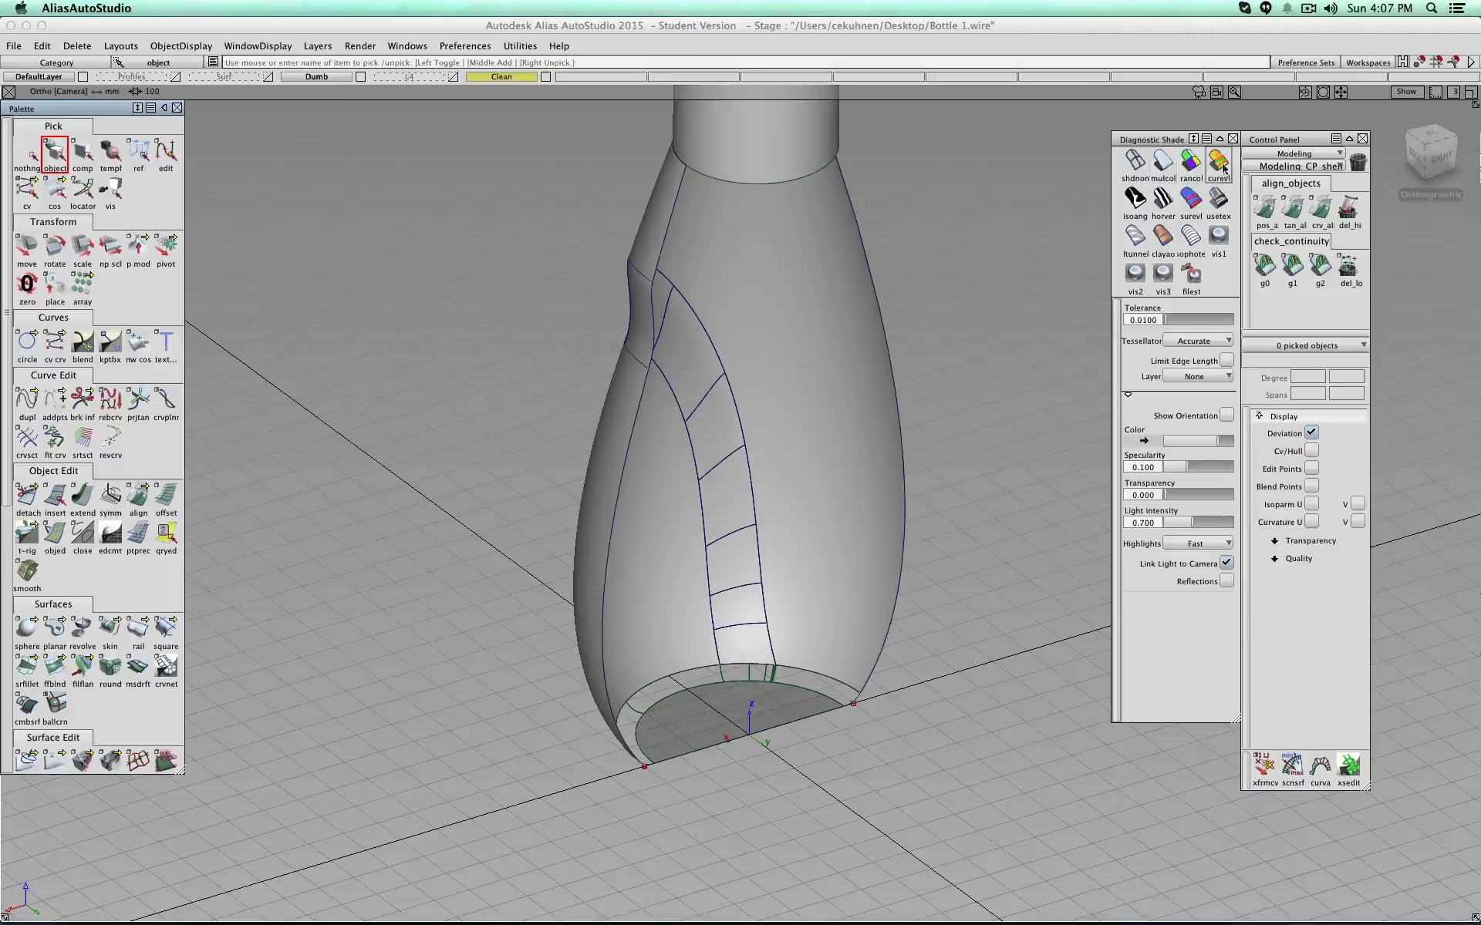
# Step: Apply multi-color shading and check G0 continuity on the upper and lower edges of the blend band across the bottle's side
pyautogui.click(1163, 163)
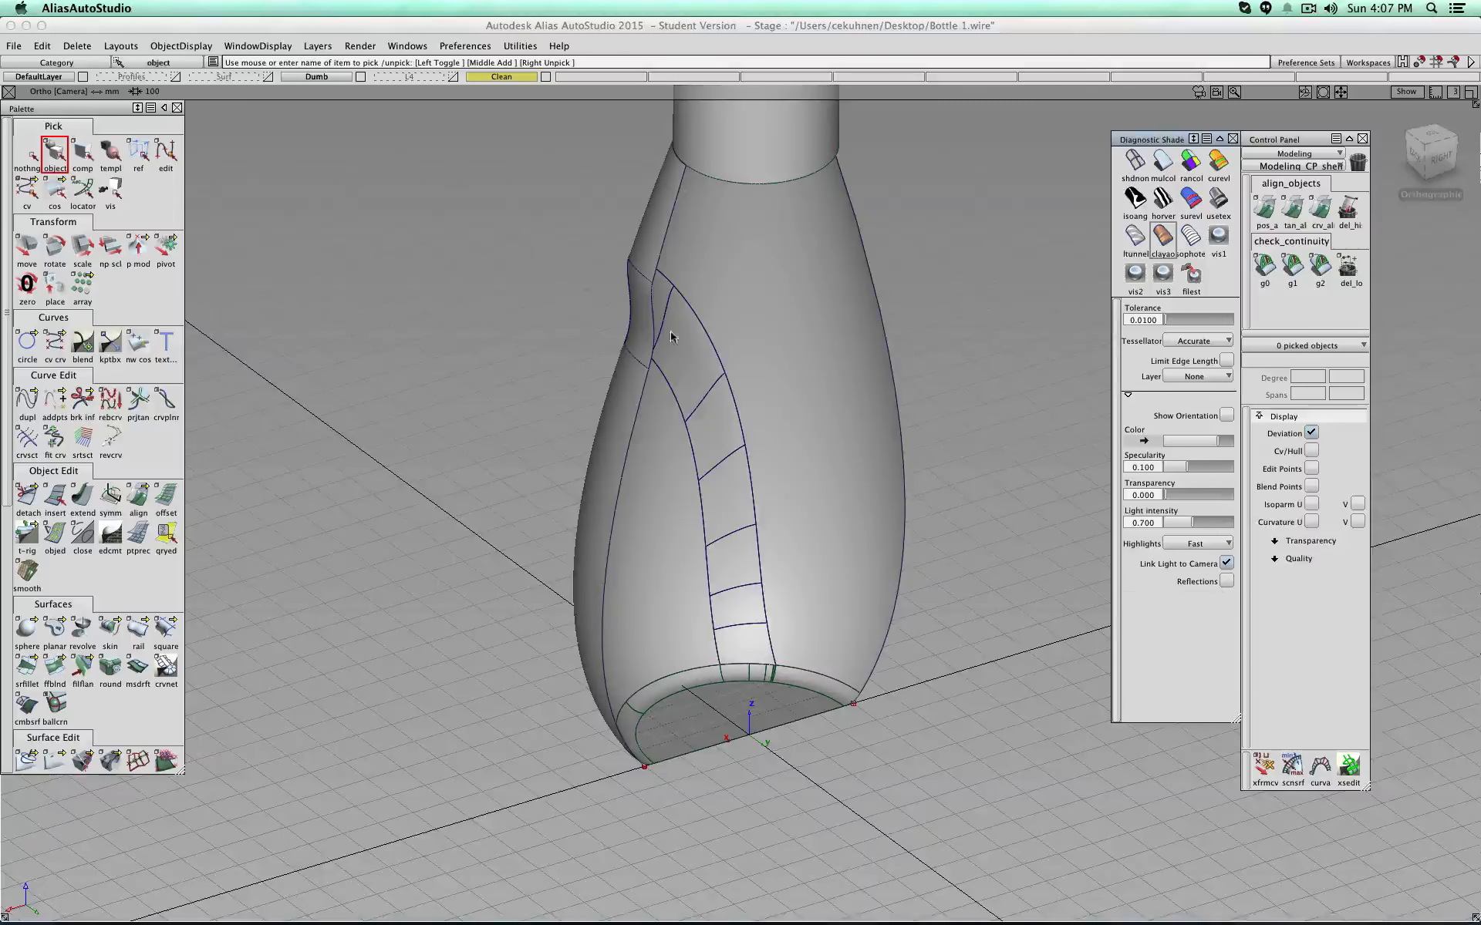
pyautogui.keyDown('alt'); pyautogui.keyDown('shift'); pyautogui.moveTo(671, 331); pyautogui.dragTo(863, 316); pyautogui.keyUp('shift'); pyautogui.keyUp('alt')
pyautogui.click(1265, 266)
pyautogui.click(781, 357)
pyautogui.click(776, 269)
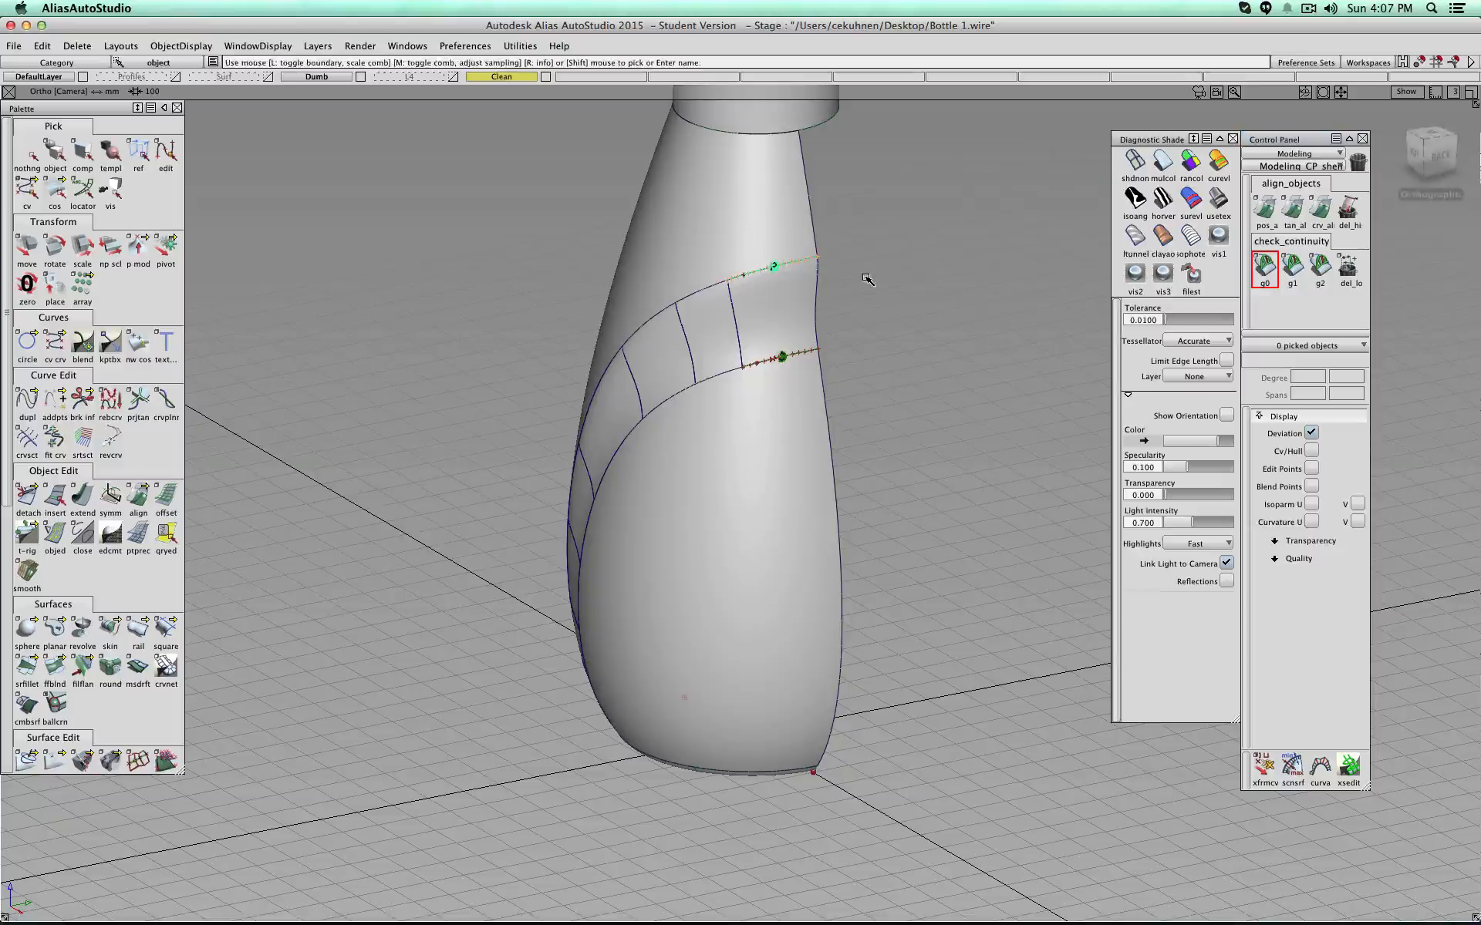
# Step: Check G2 continuity at a seam within the base fillet and along its inner edge against the planar base
pyautogui.click(1320, 266)
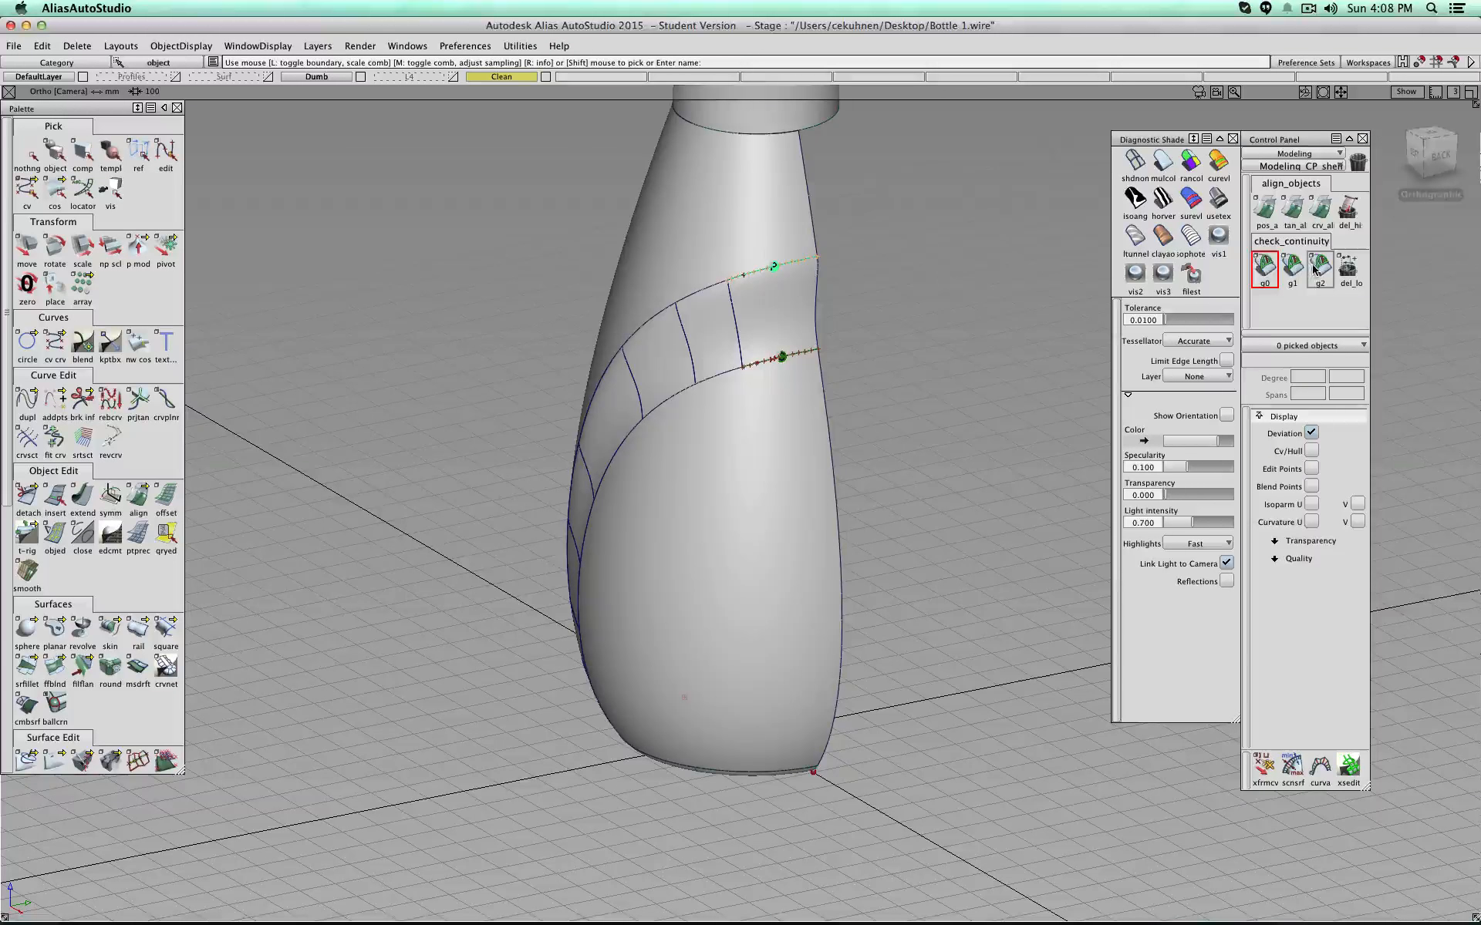
pyautogui.moveTo(878, 572)
pyautogui.keyDown('alt'); pyautogui.keyDown('shift'); pyautogui.mouseDown()
pyautogui.moveTo(877, 489)
pyautogui.moveTo(877, 594)
pyautogui.mouseUp(); pyautogui.keyUp('shift'); pyautogui.keyUp('alt')
pyautogui.keyDown('alt'); pyautogui.keyDown('shift'); pyautogui.moveTo(876, 594); pyautogui.dragTo(830, 414, button='right'); pyautogui.keyUp('shift'); pyautogui.keyUp('alt')
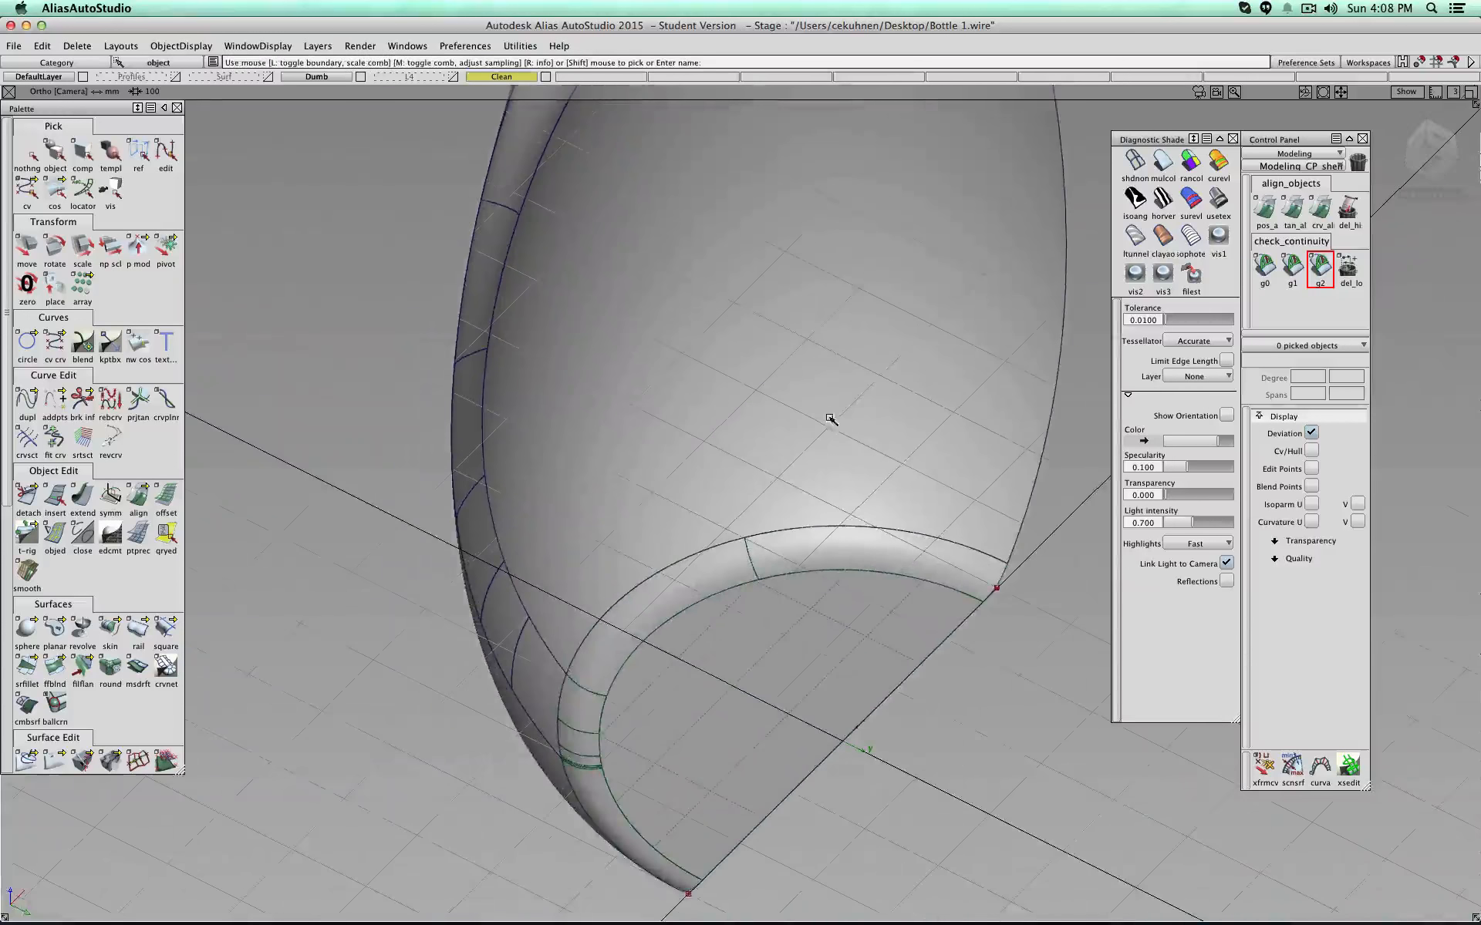
pyautogui.click(748, 555)
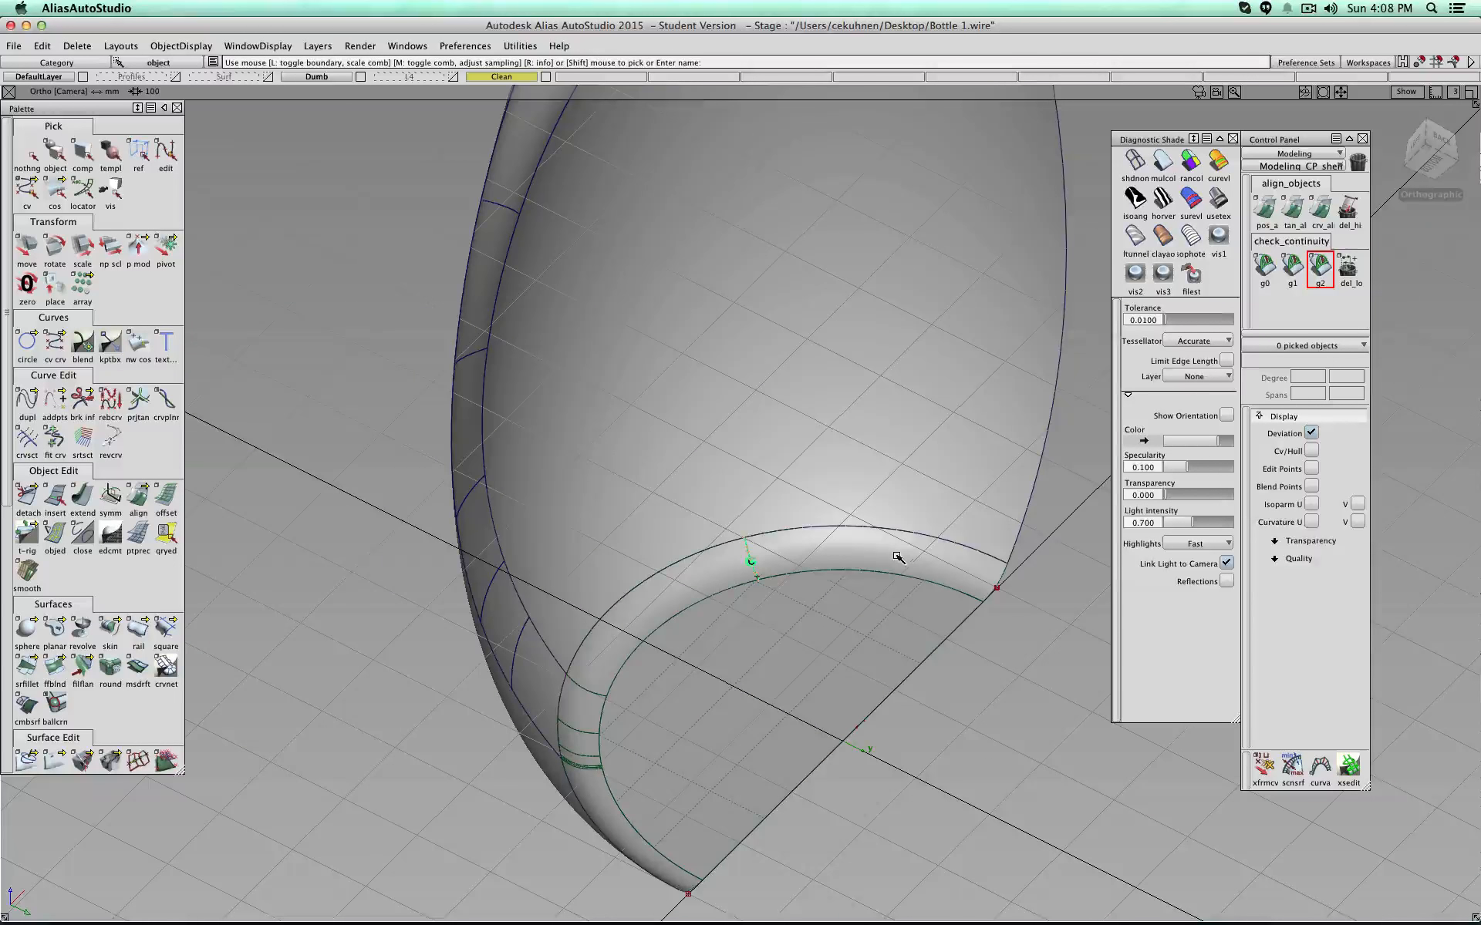
pyautogui.click(872, 573)
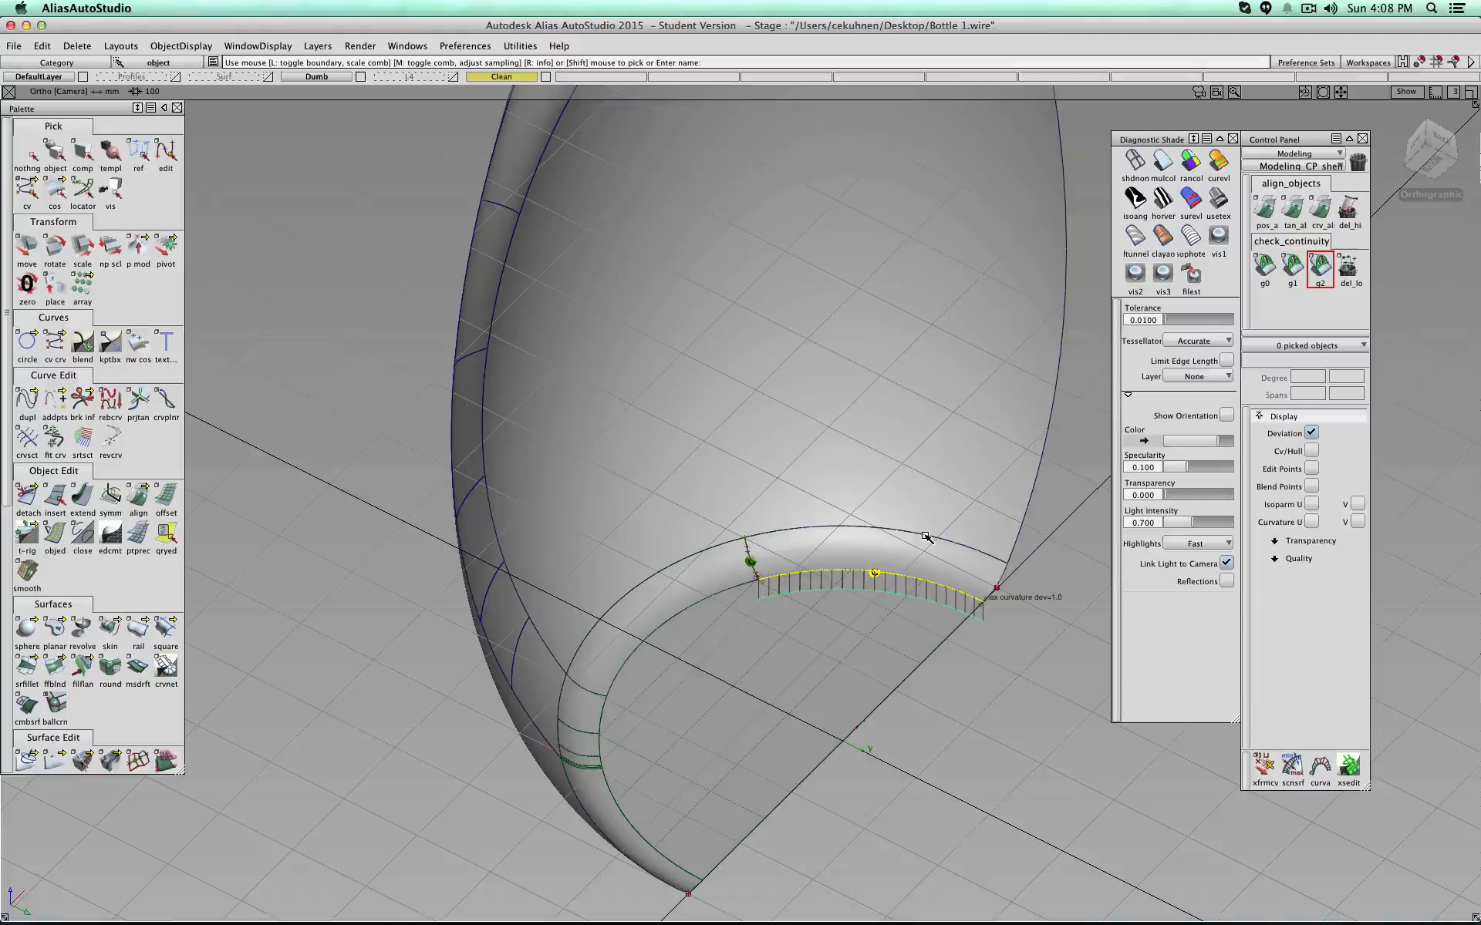
# Step: Check G2 continuity at the base fillet's outer edge, G1 along the adjacent segment's outer and inner edges, and G2 at its far seam
pyautogui.click(927, 538)
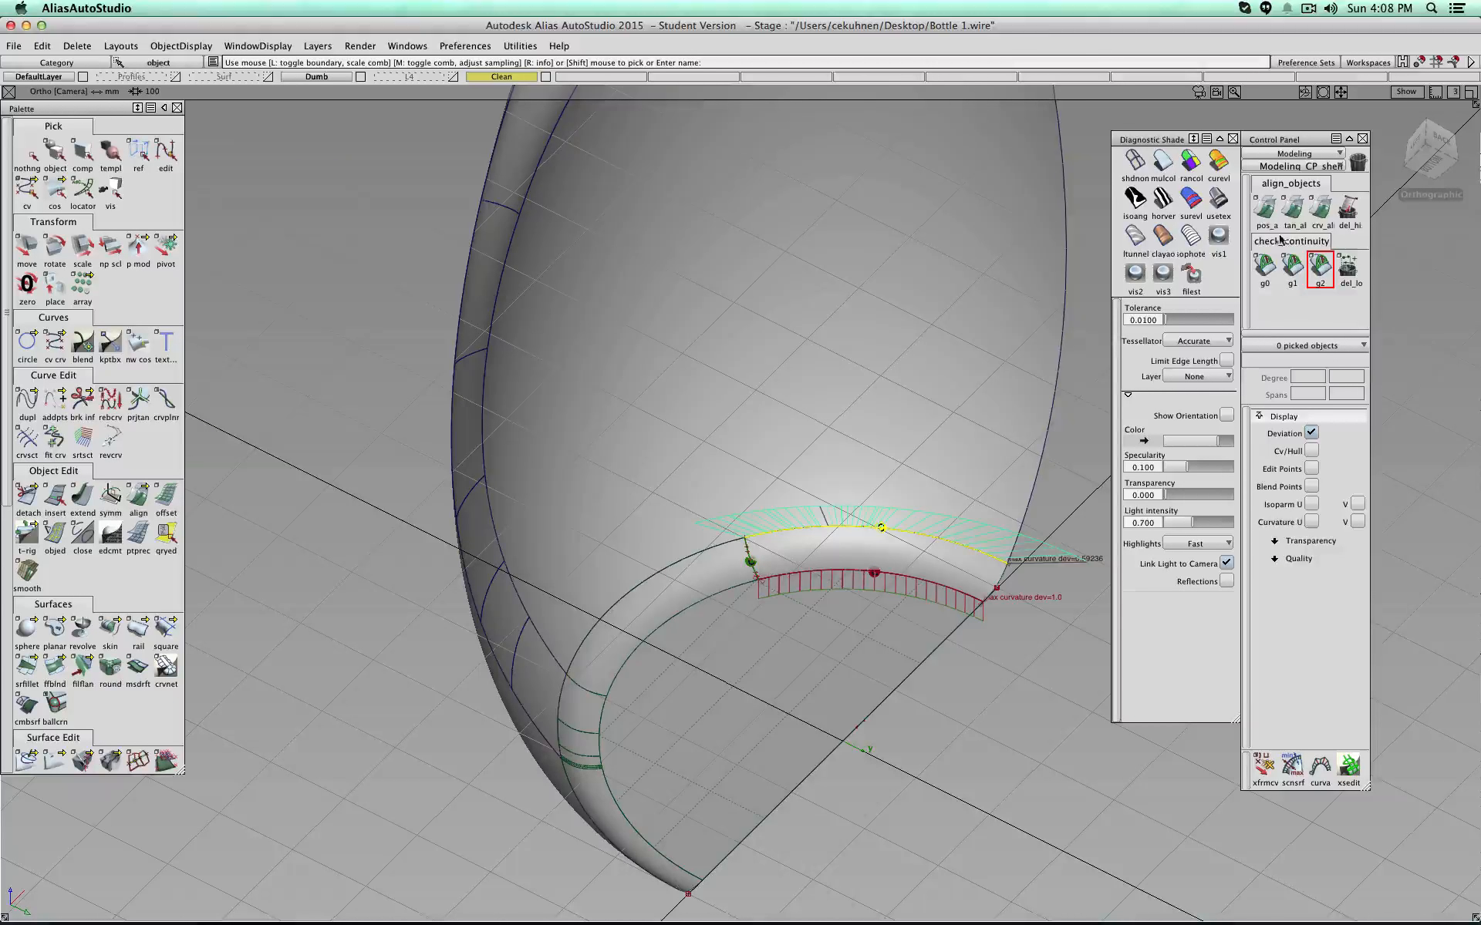
pyautogui.click(1291, 265)
pyautogui.click(654, 576)
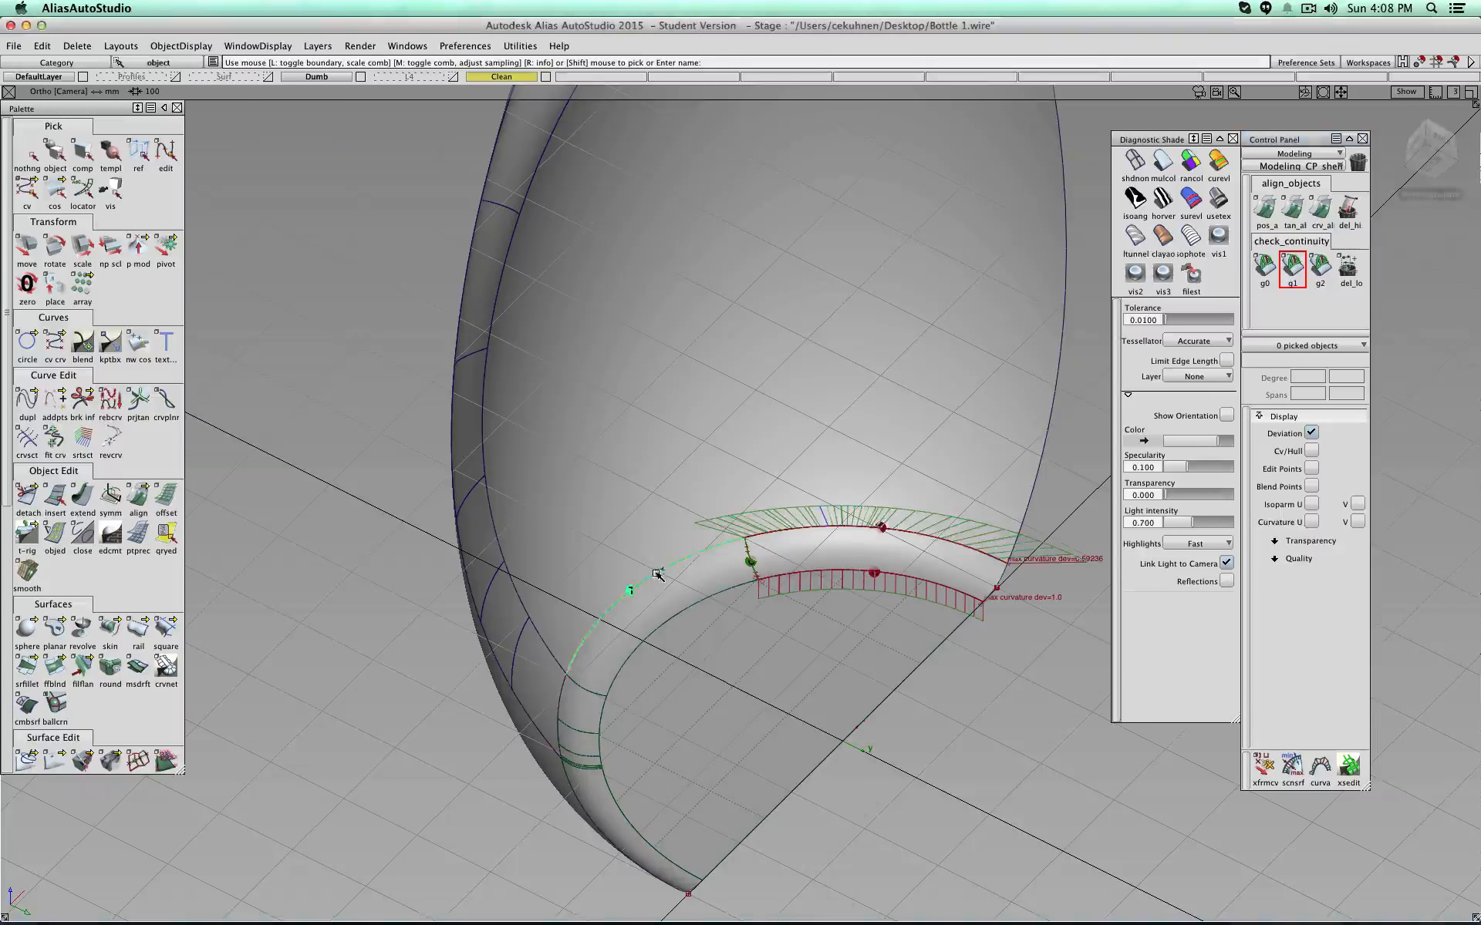
pyautogui.click(682, 615)
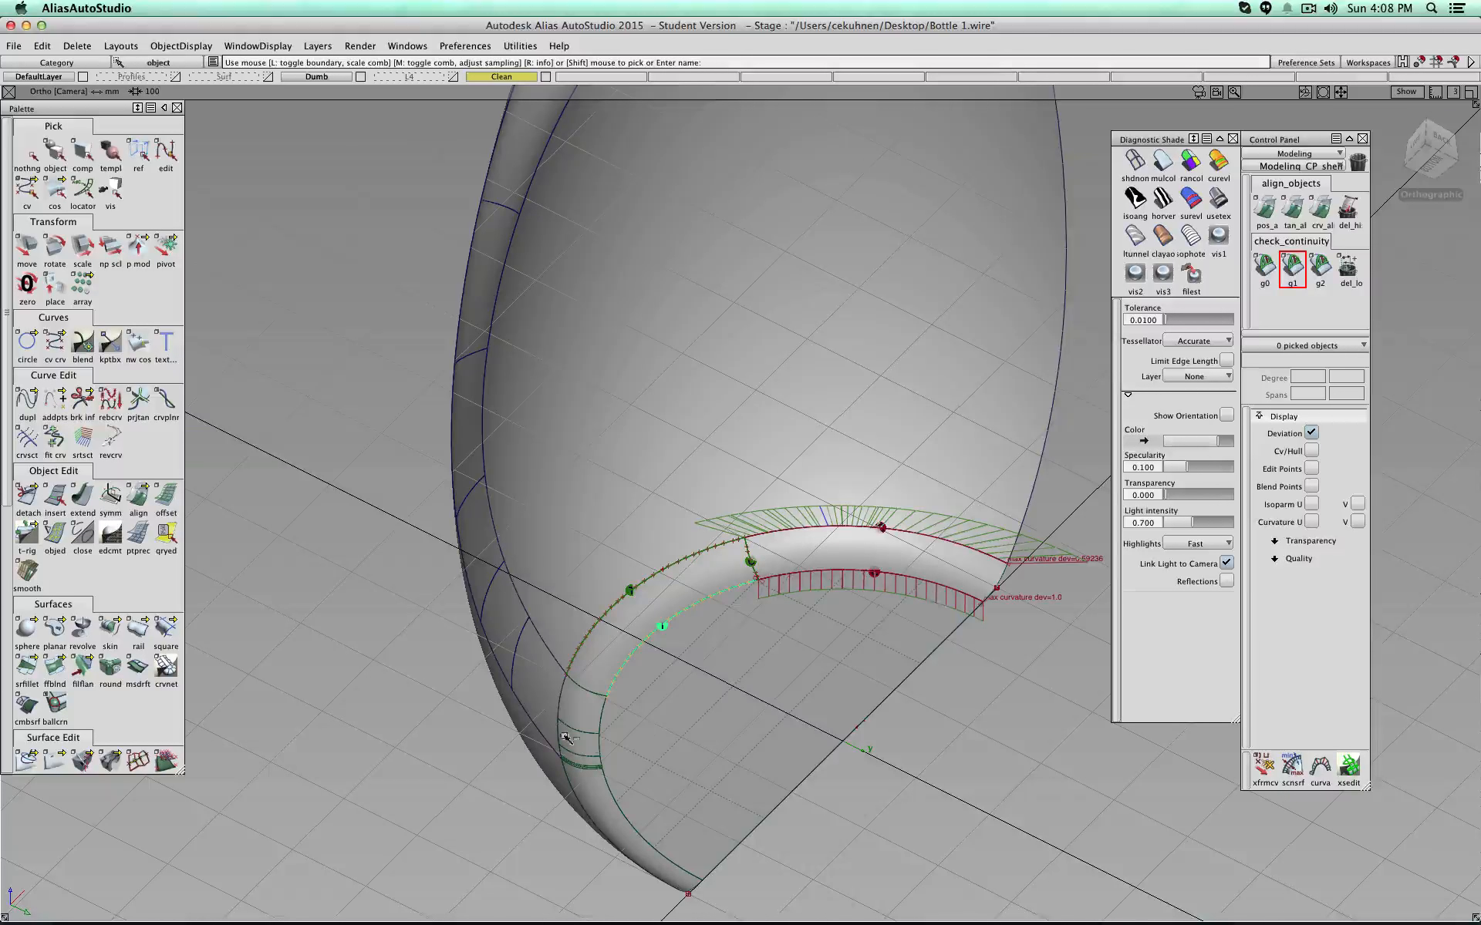
pyautogui.keyDown('alt'); pyautogui.keyDown('shift'); pyautogui.moveTo(577, 742); pyautogui.dragTo(635, 678); pyautogui.keyUp('shift'); pyautogui.keyUp('alt')
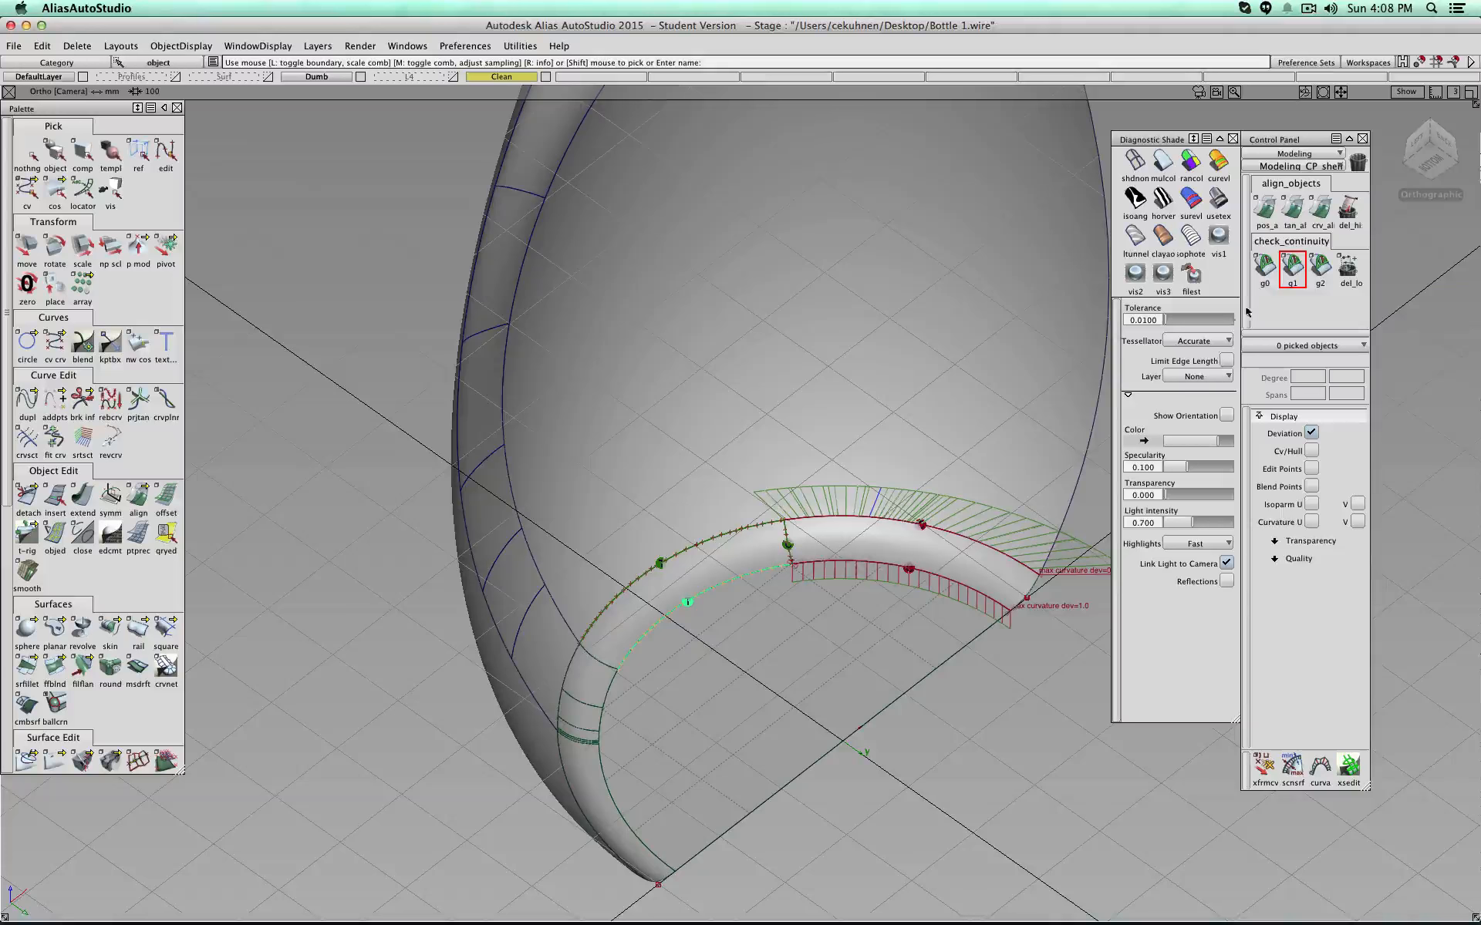
pyautogui.click(1319, 265)
pyautogui.click(602, 661)
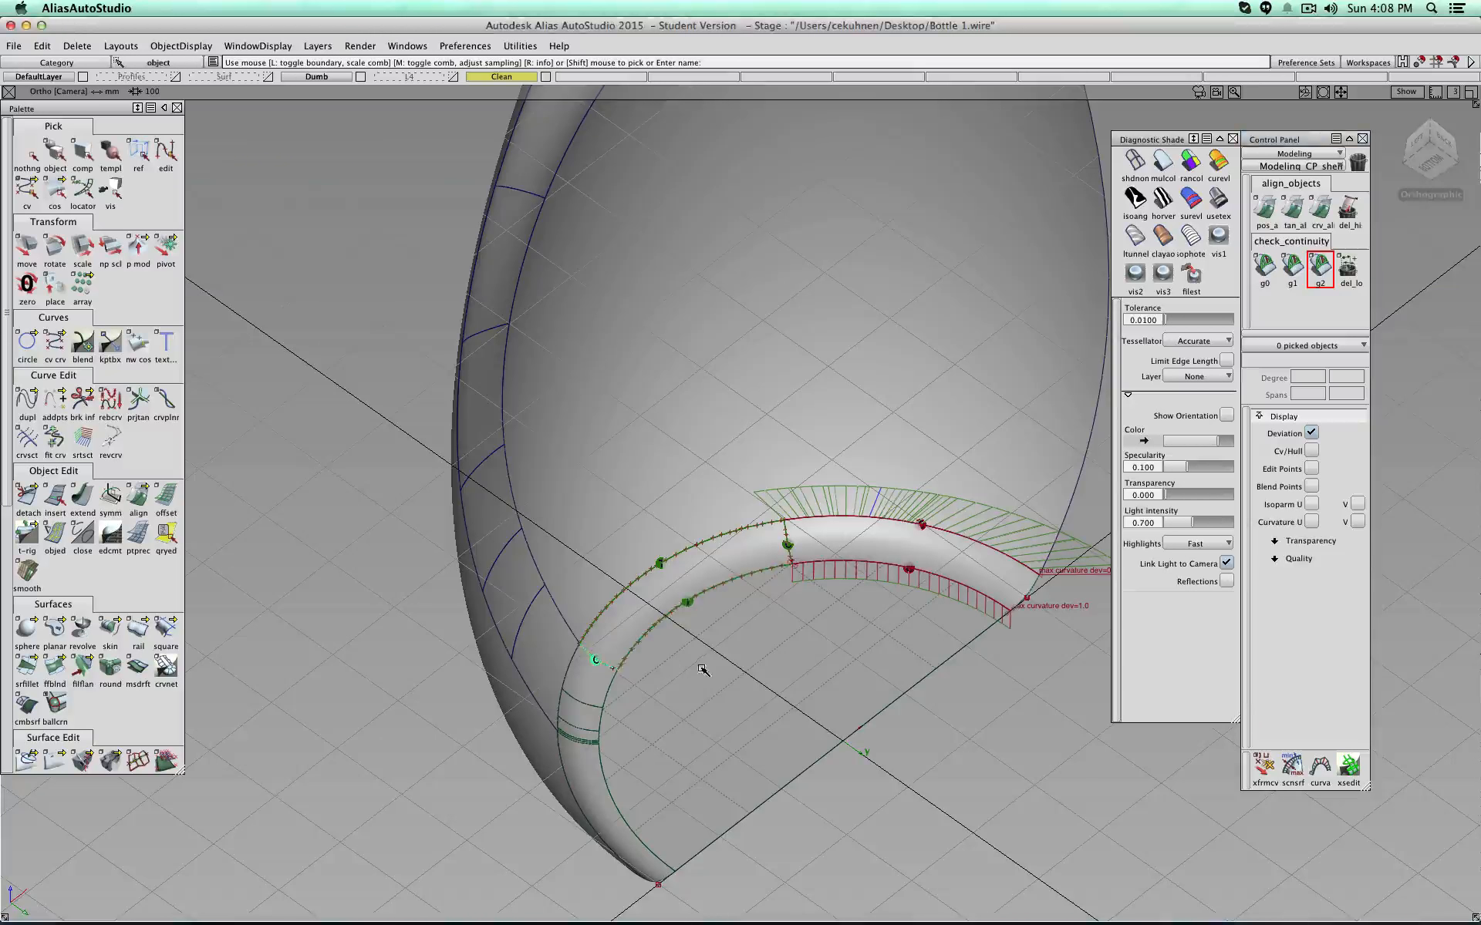
# Step: Delete the continuity locators and the construction history of all the bottle's objects
pyautogui.click(77, 45)
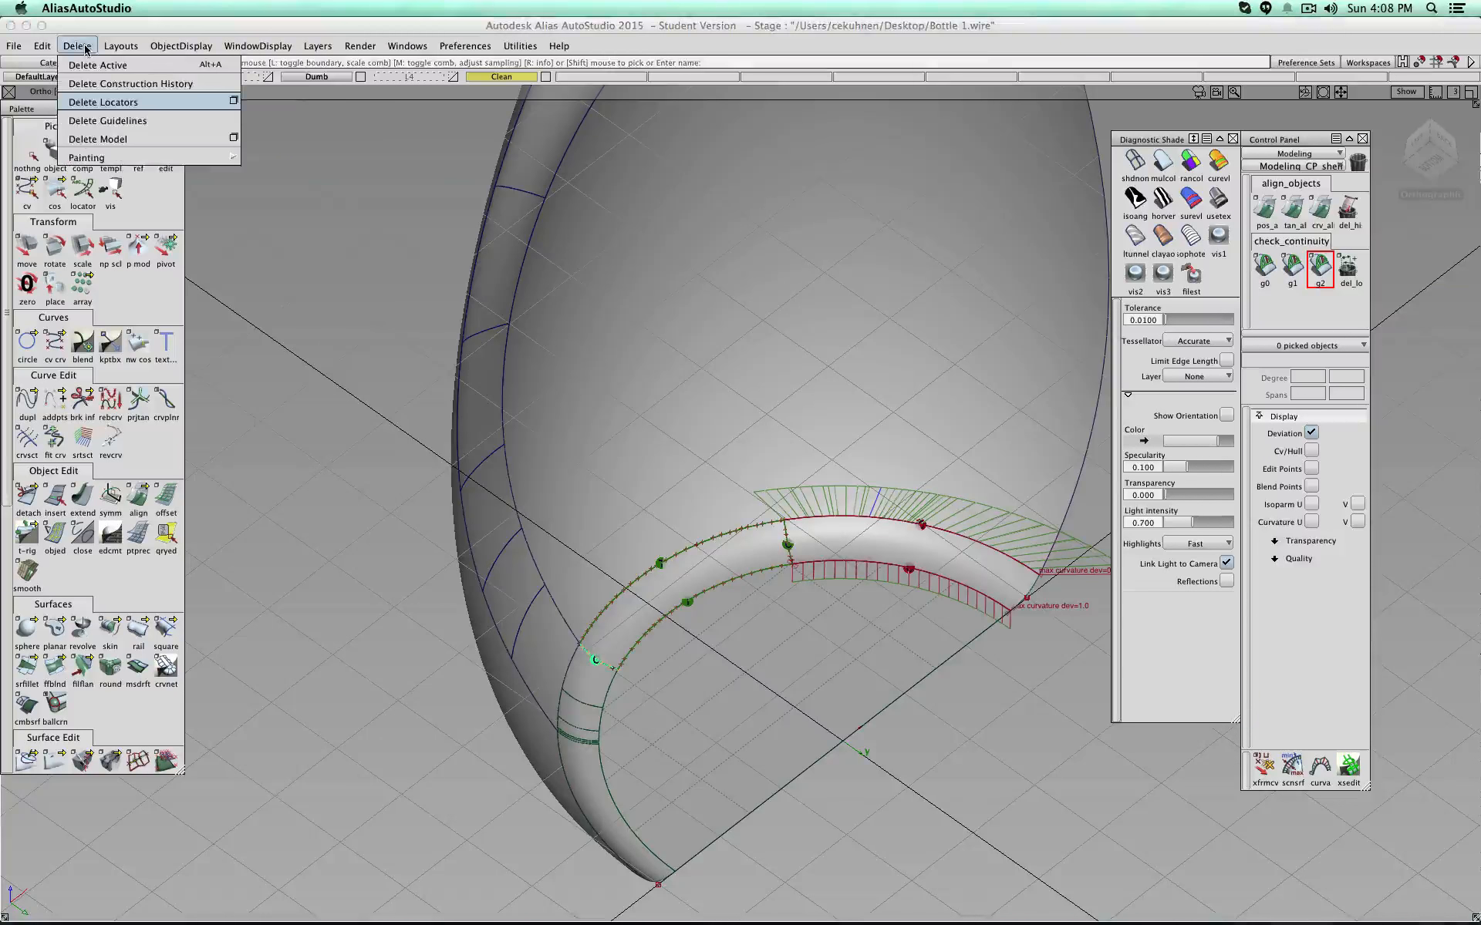
pyautogui.click(104, 101)
pyautogui.keyDown('alt'); pyautogui.keyDown('shift'); pyautogui.moveTo(651, 383); pyautogui.dragTo(755, 556); pyautogui.keyUp('shift'); pyautogui.keyUp('alt')
pyautogui.click(52, 151)
pyautogui.keyDown('alt'); pyautogui.keyDown('shift'); pyautogui.moveTo(575, 413); pyautogui.dragTo(985, 535, button='right'); pyautogui.keyUp('shift'); pyautogui.keyUp('alt')
pyautogui.moveTo(960, 497); pyautogui.dragTo(717, 764)
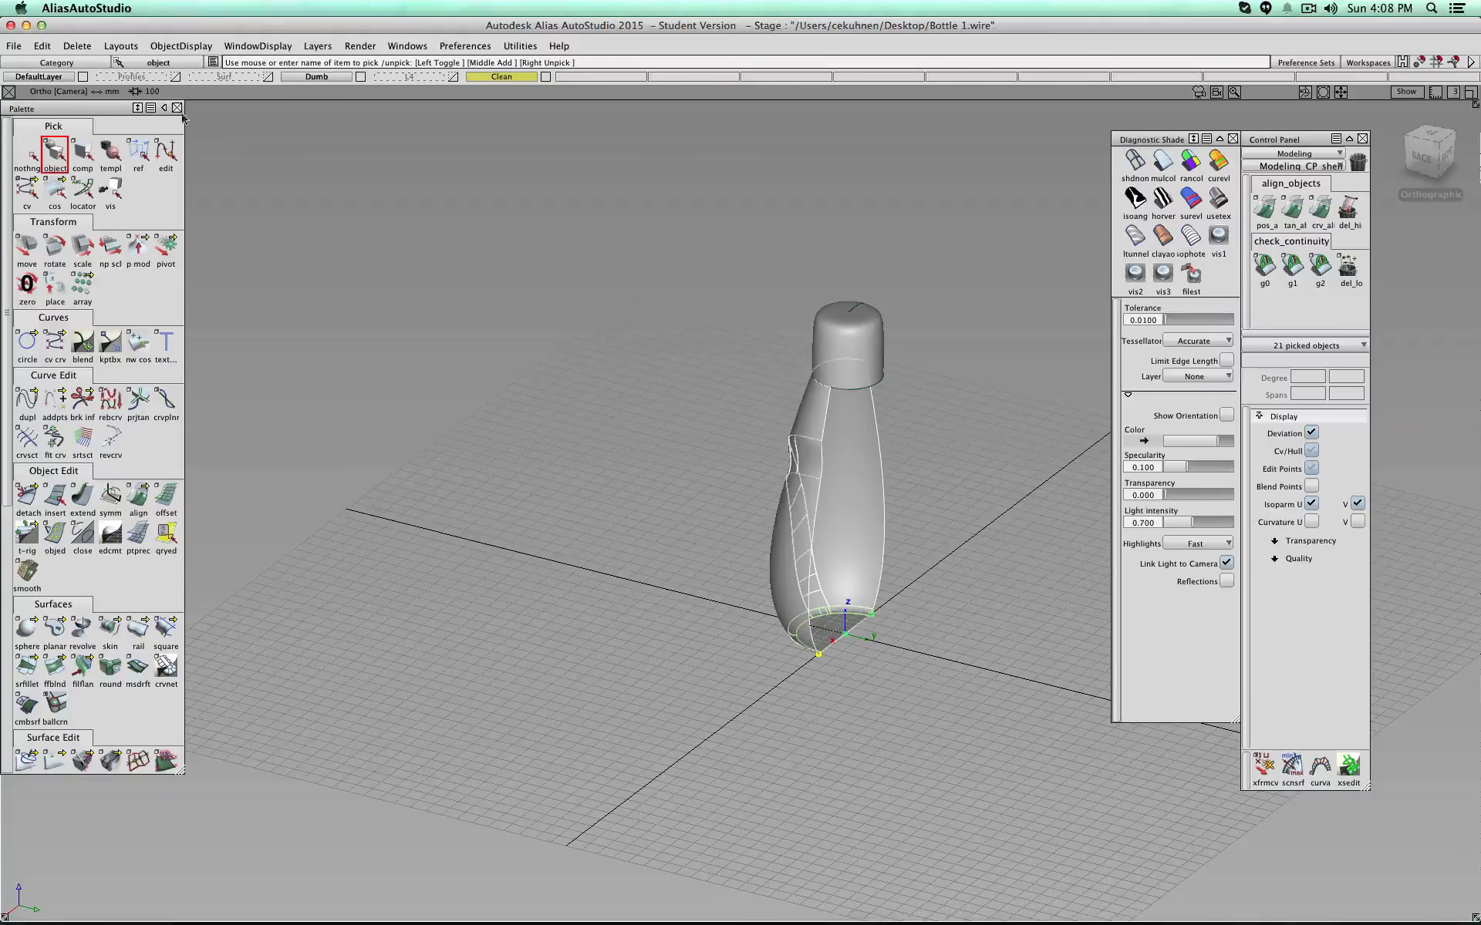
pyautogui.click(78, 46)
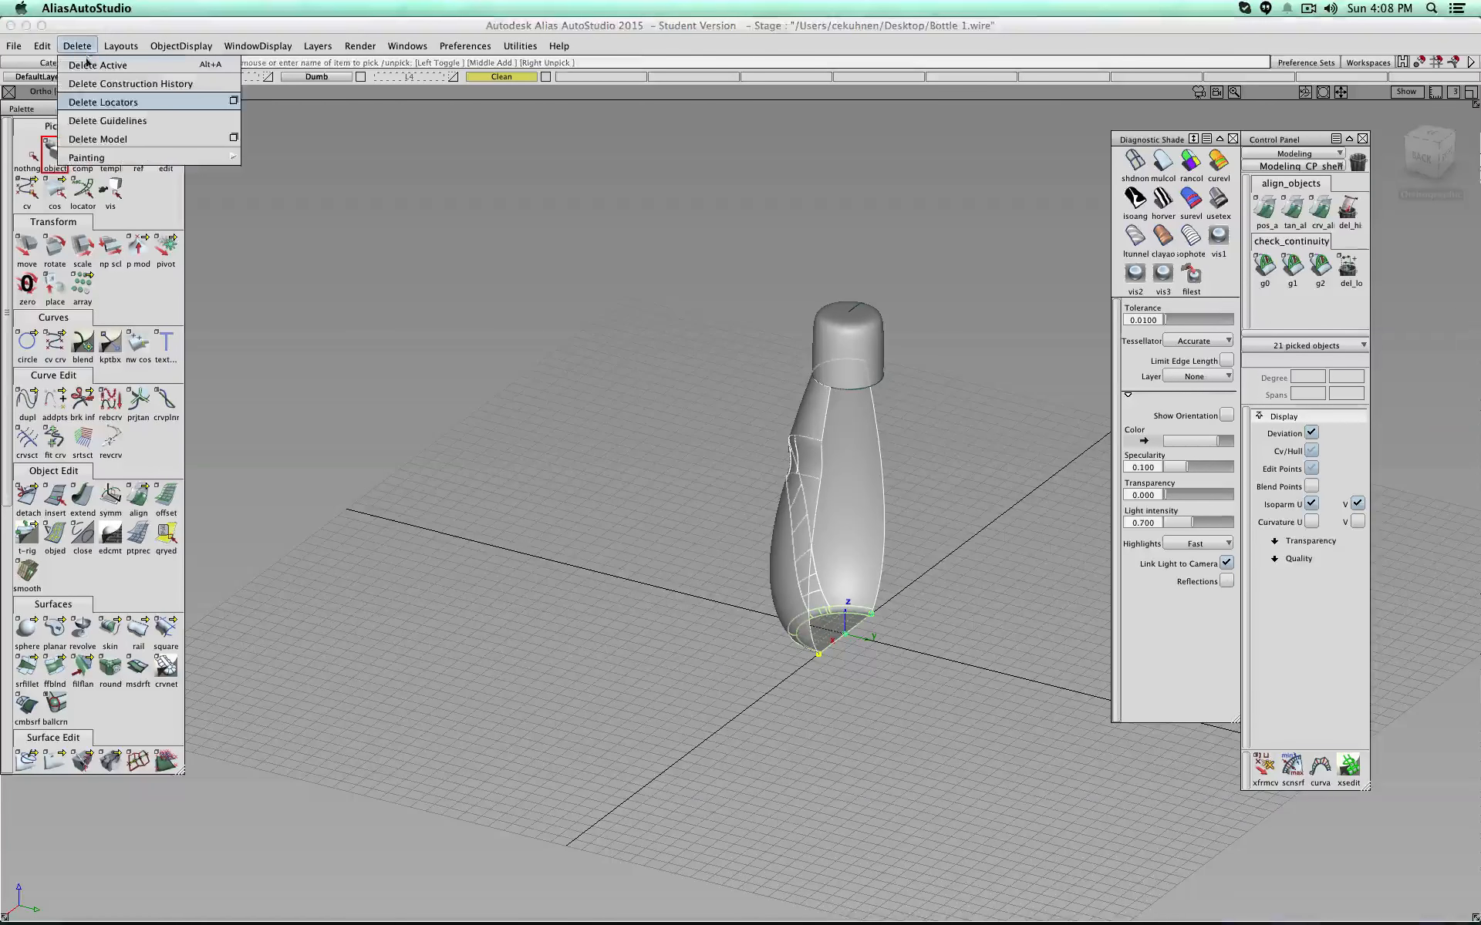
pyautogui.click(106, 87)
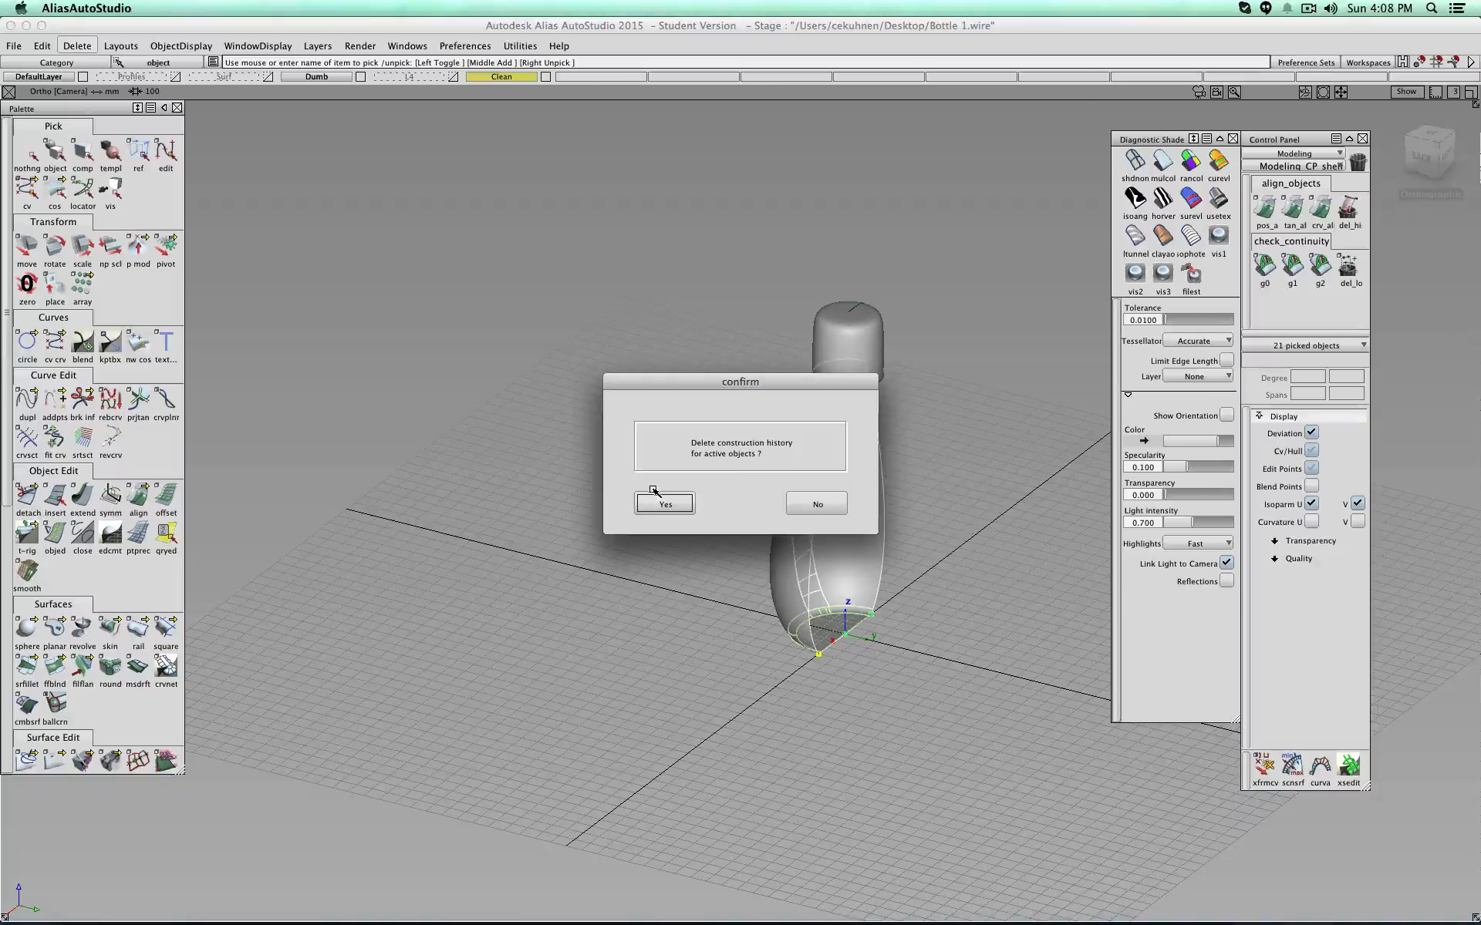
pyautogui.click(663, 504)
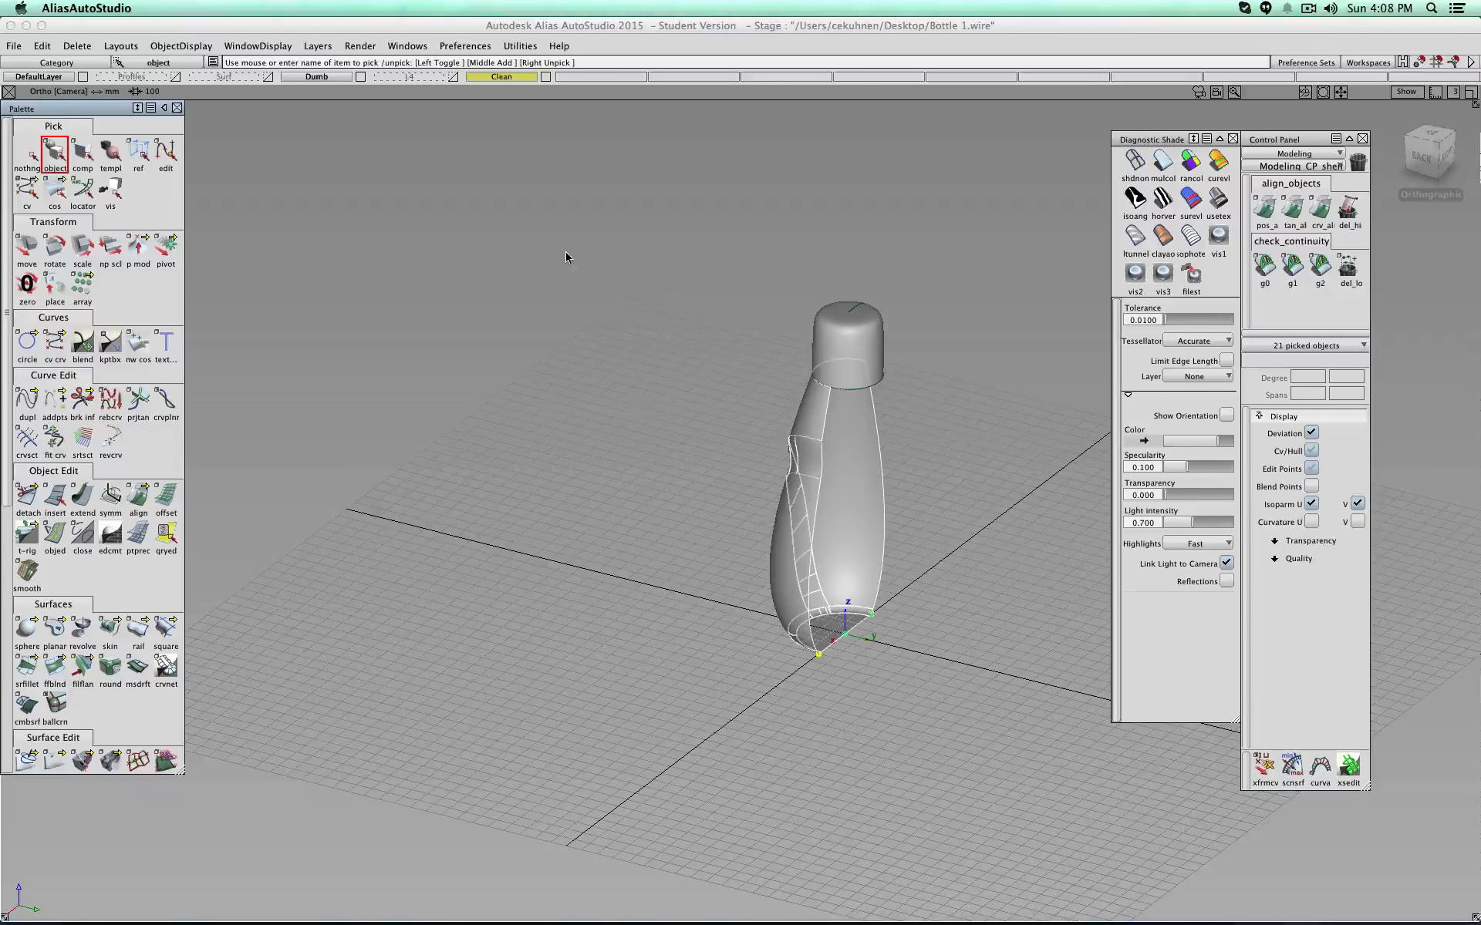
# Step: Try to create geometry from the Clean layer's symmetry without picking any objects, and turn the layer's symmetry back off
pyautogui.click(501, 76)
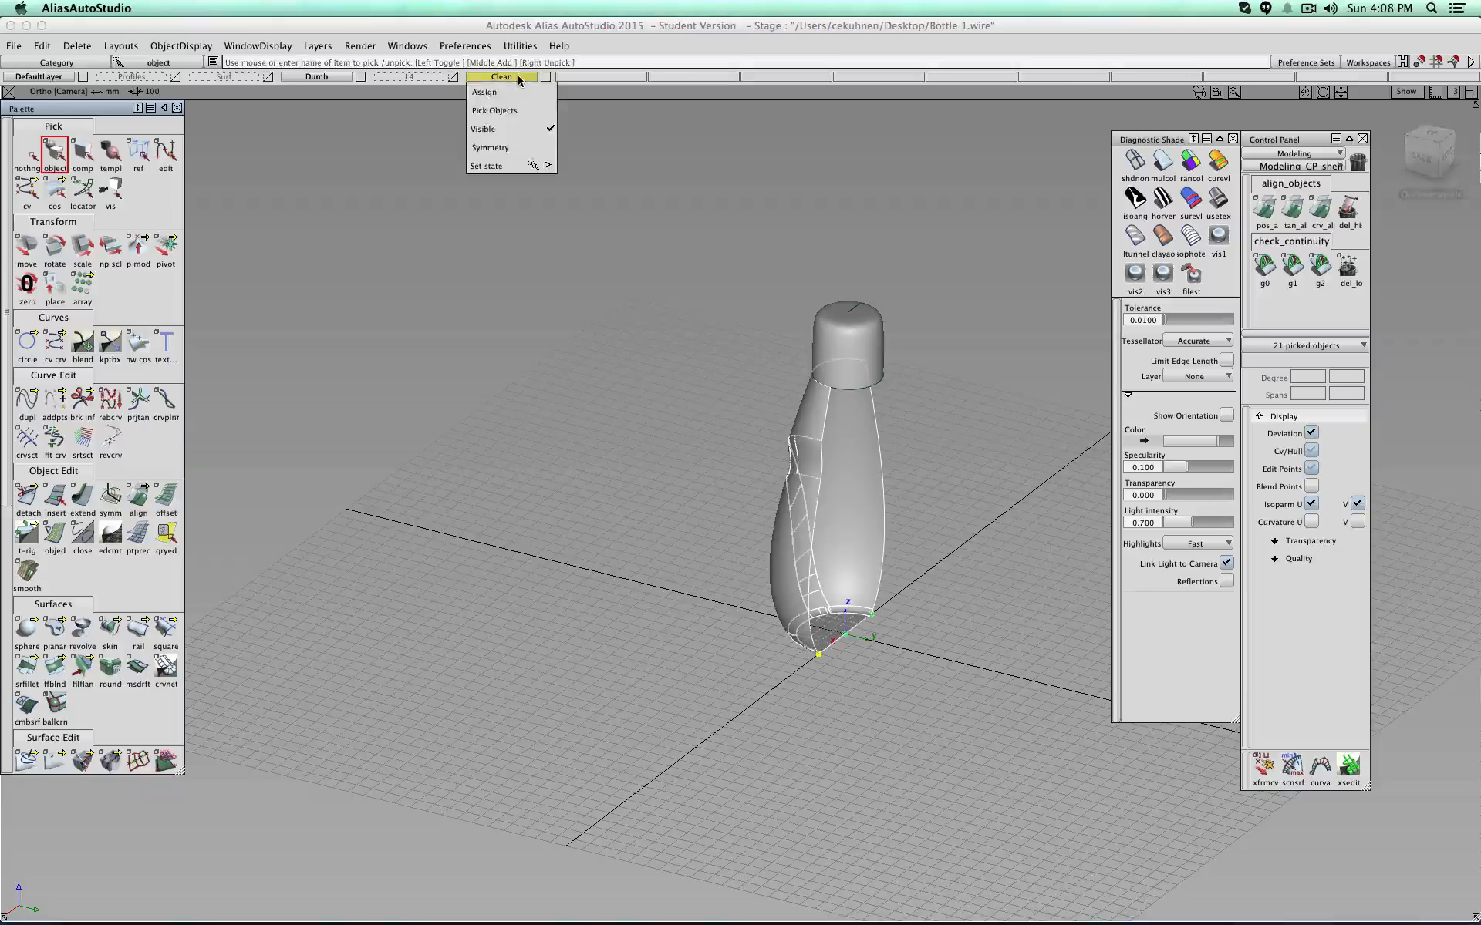
pyautogui.click(529, 148)
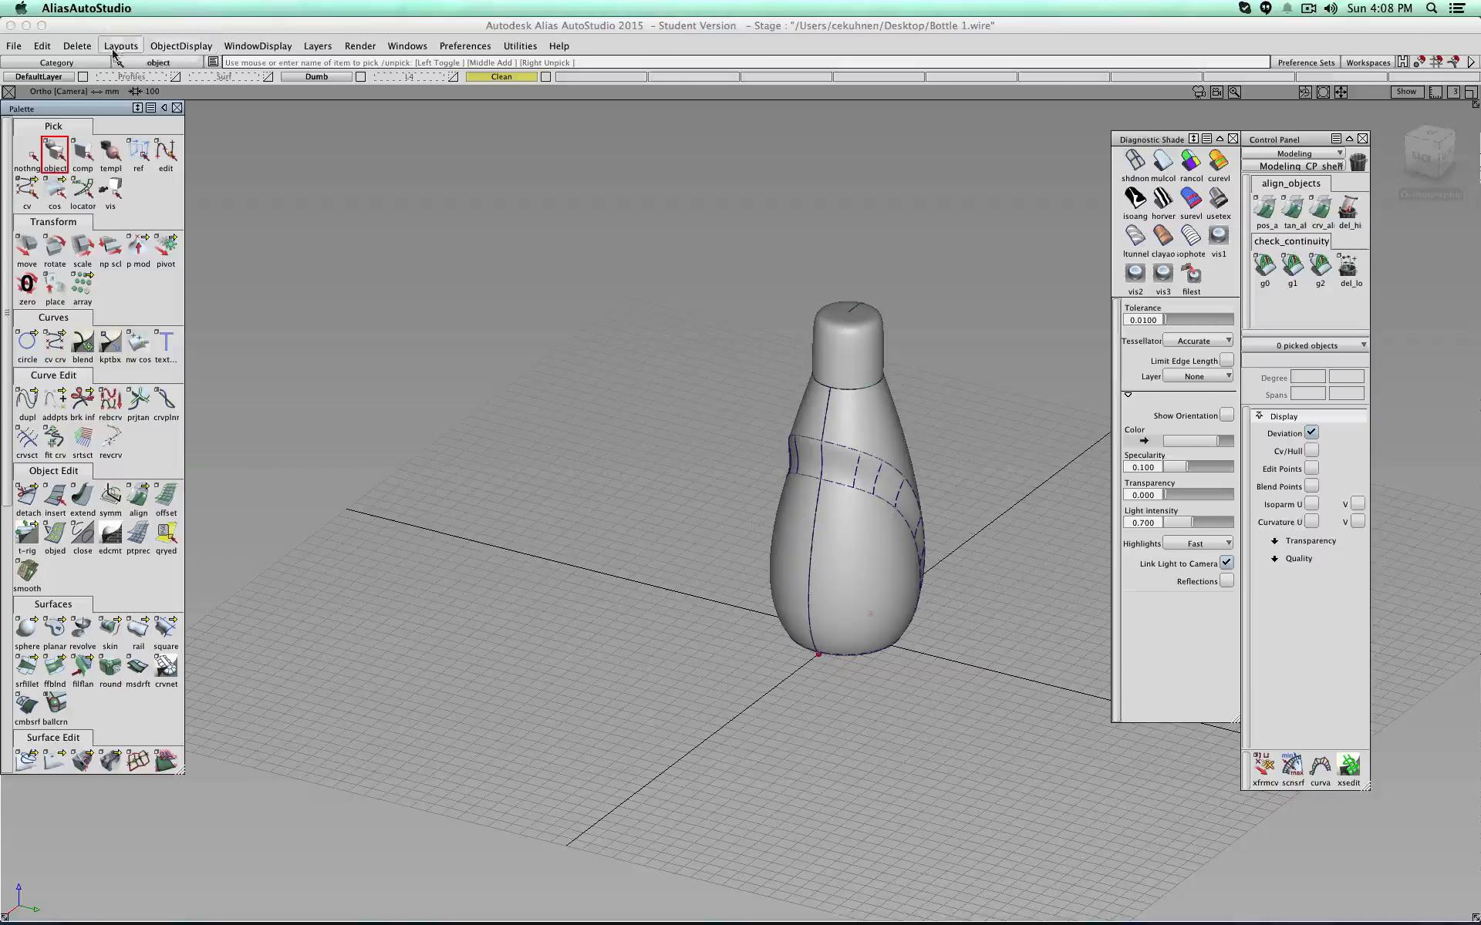
pyautogui.click(308, 47)
pyautogui.moveTo(328, 106)
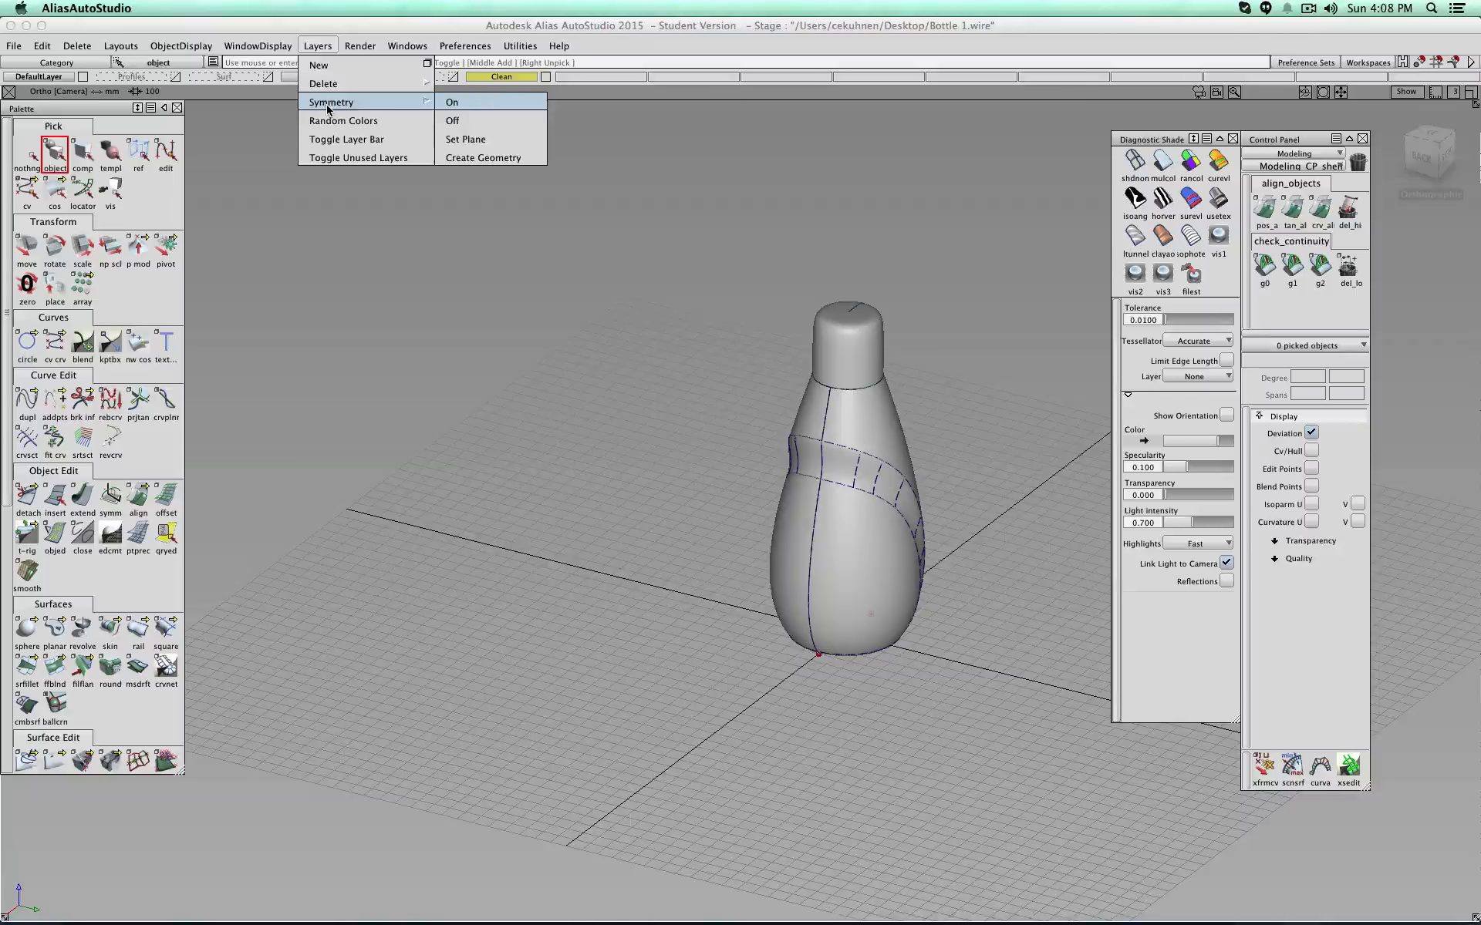
pyautogui.click(531, 162)
pyautogui.rightClick(494, 78)
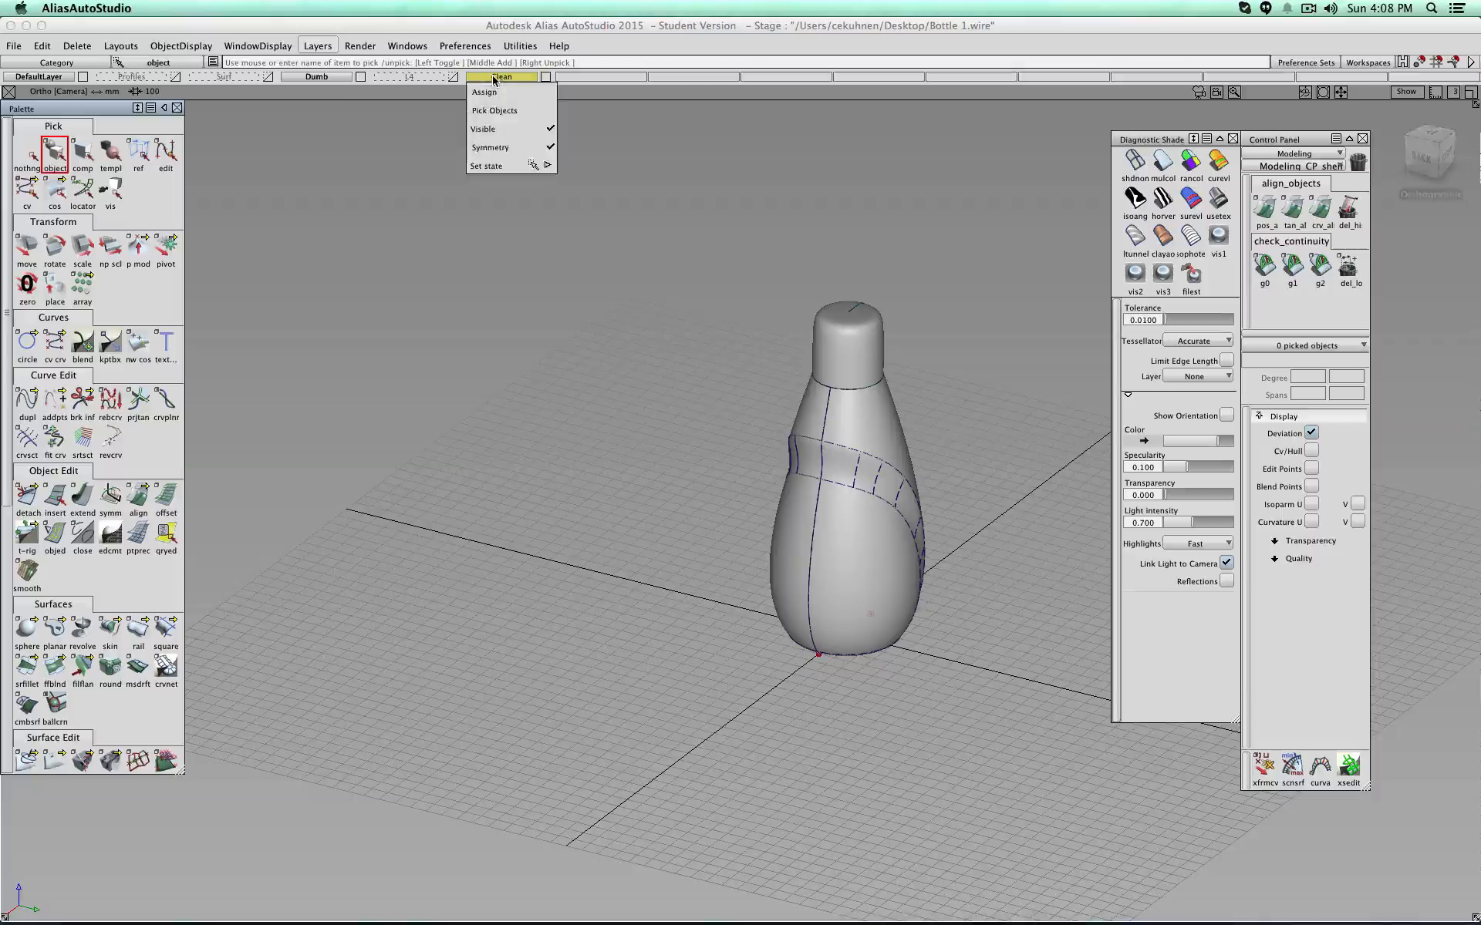
pyautogui.click(498, 149)
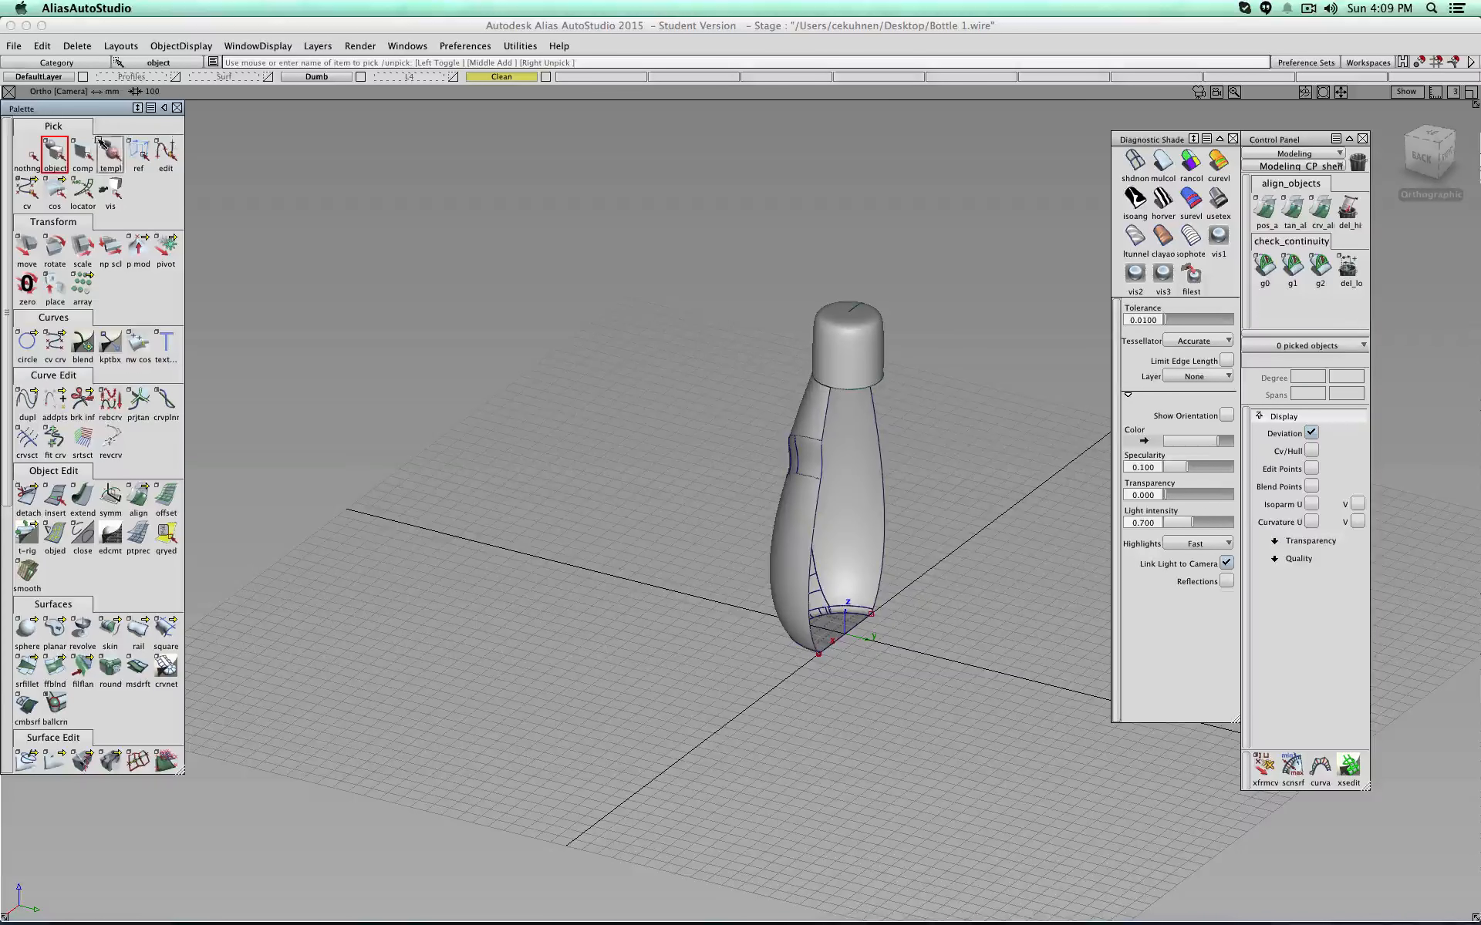
# Step: Turn on symmetry for the Clean layer
pyautogui.moveTo(947, 694); pyautogui.dragTo(698, 425)
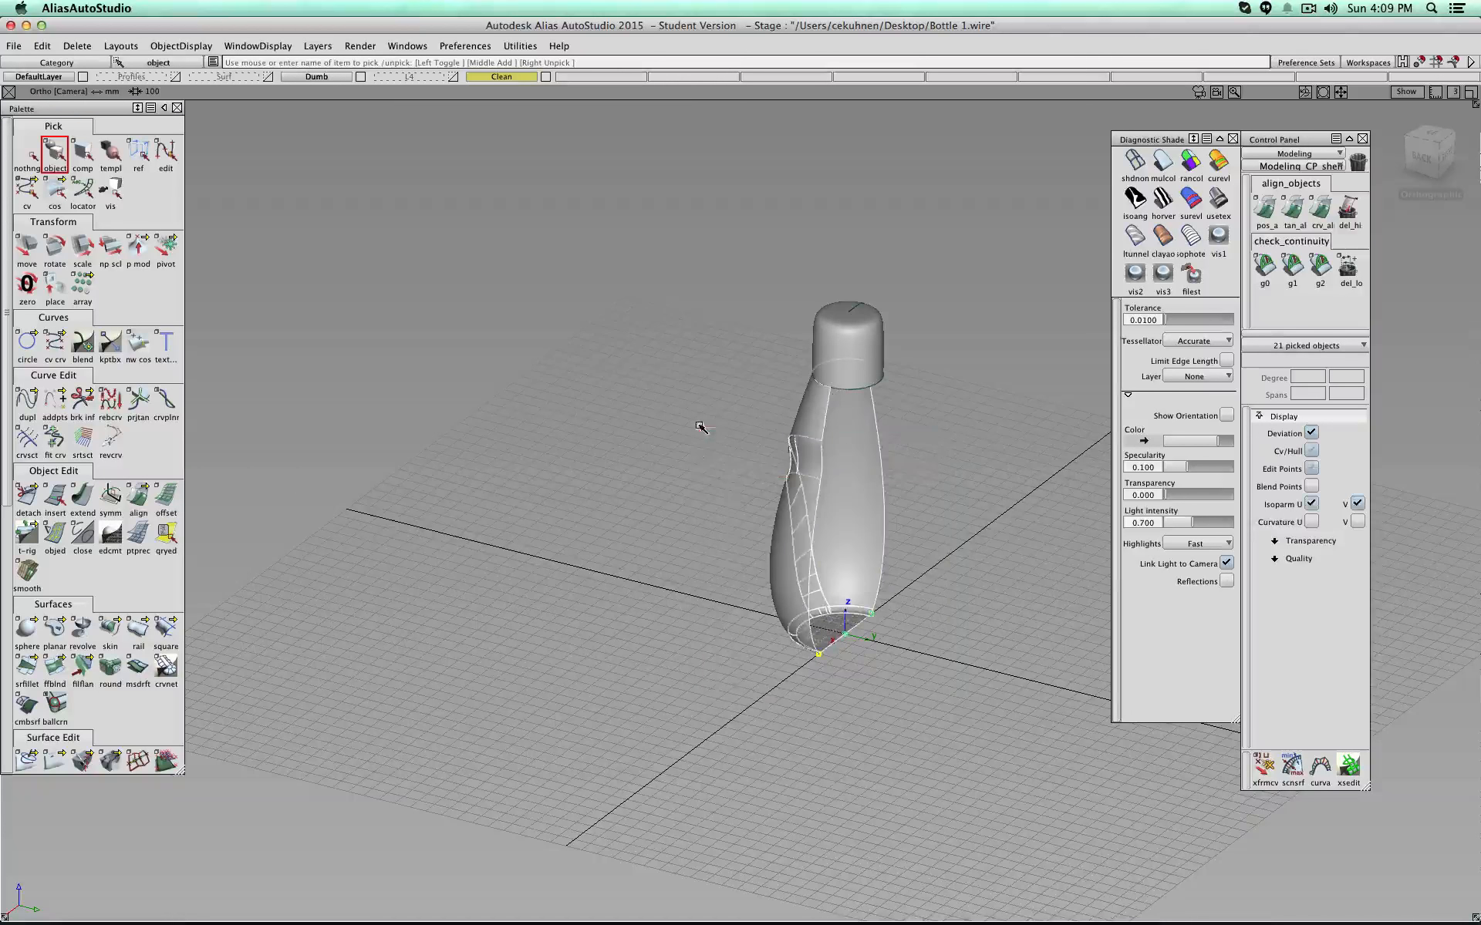
pyautogui.click(501, 76)
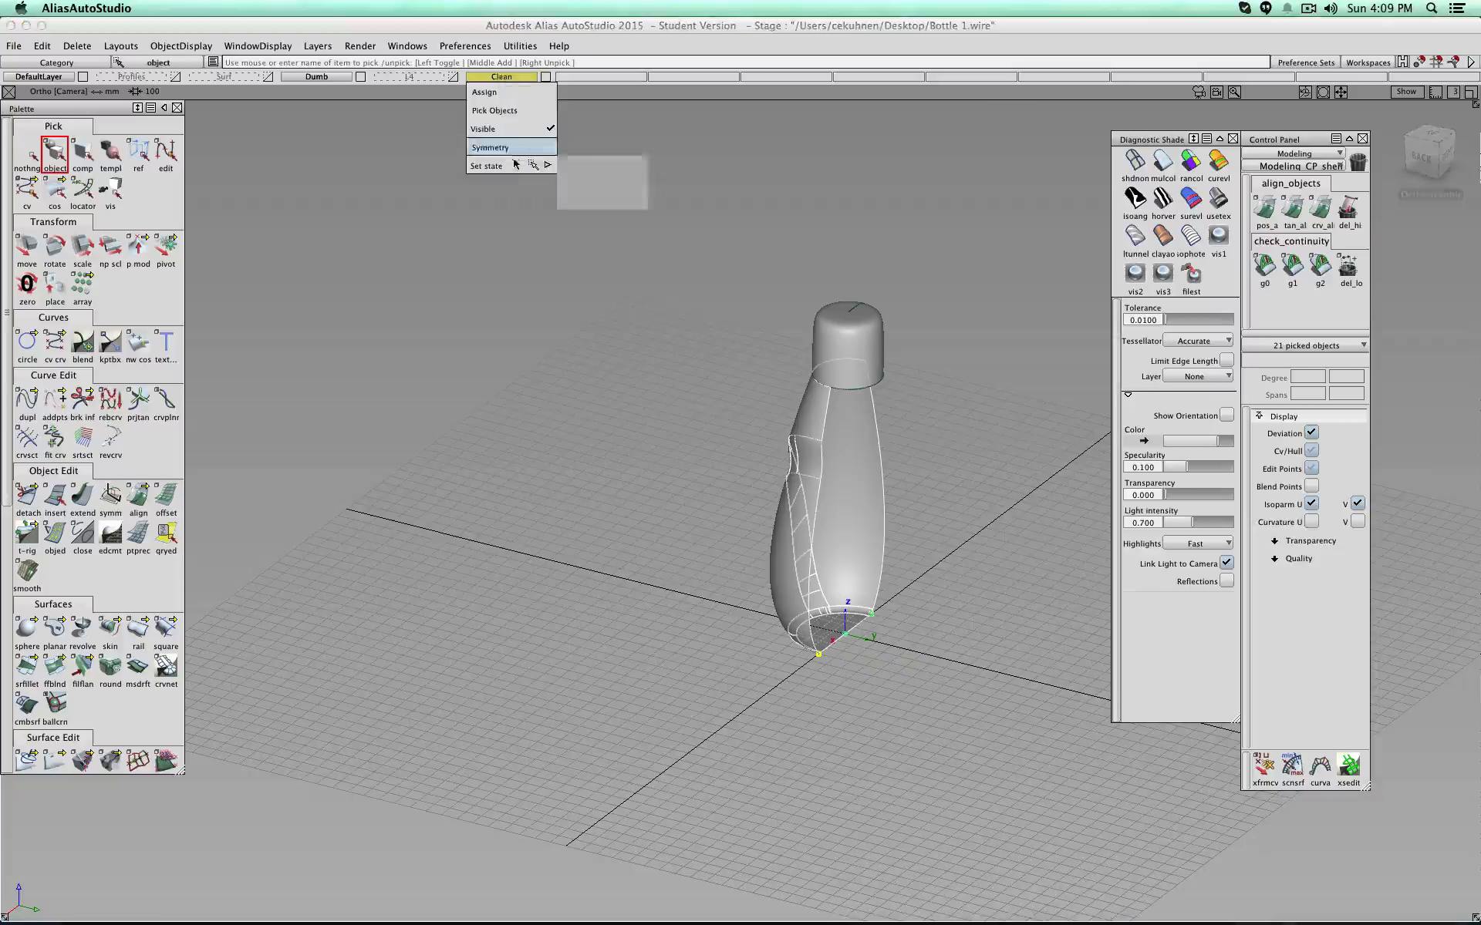
pyautogui.click(514, 150)
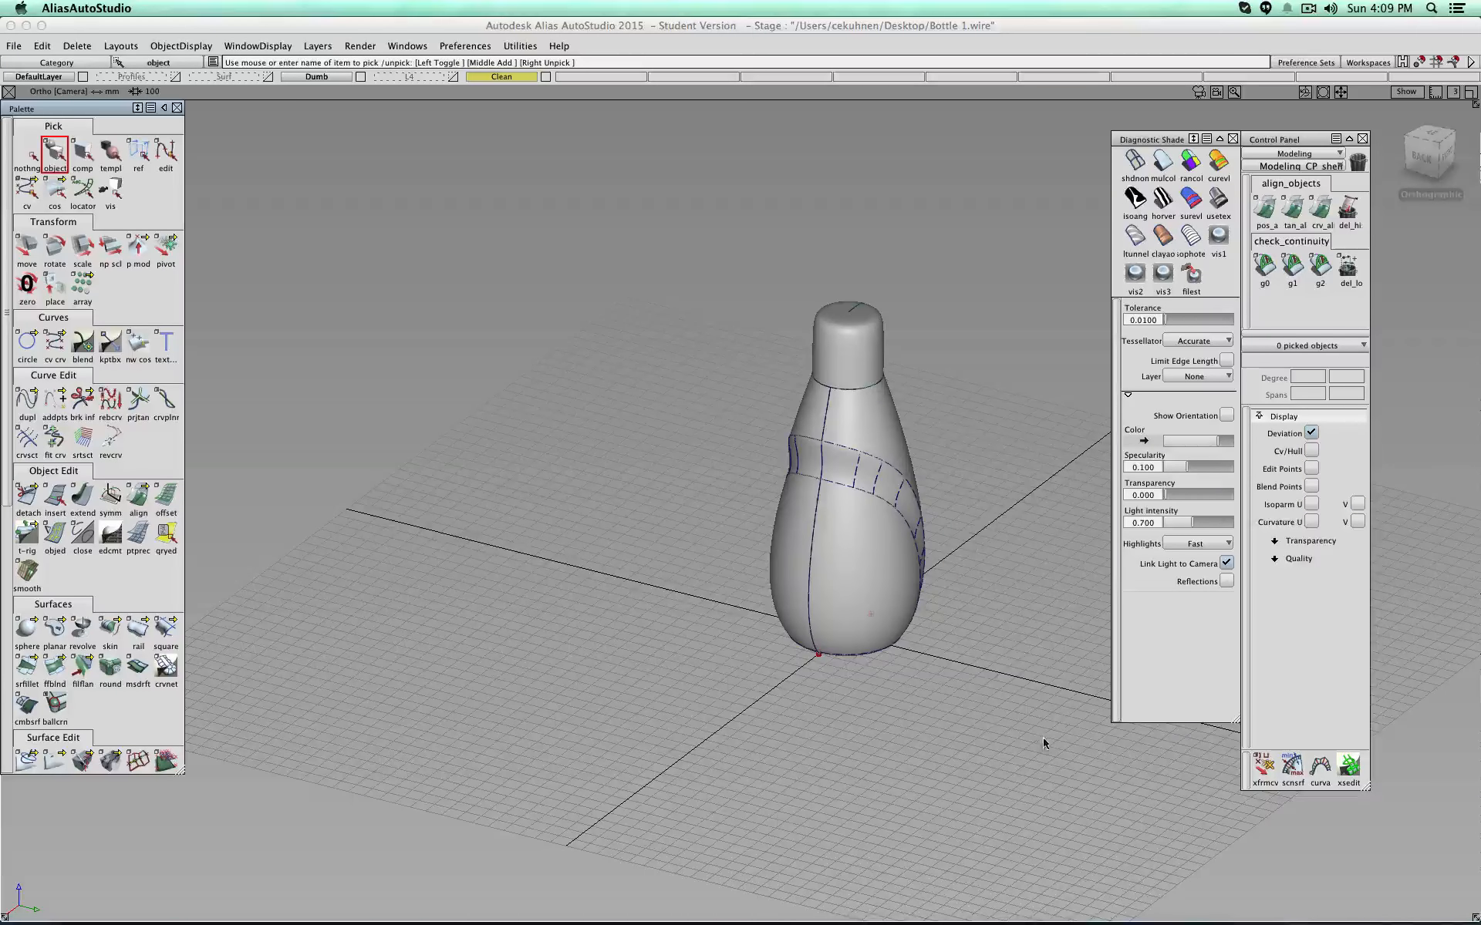
# Step: Pick all the bottle's objects, create real geometry from the Clean layer's symmetry, and clear the selection
pyautogui.moveTo(986, 715); pyautogui.dragTo(704, 414)
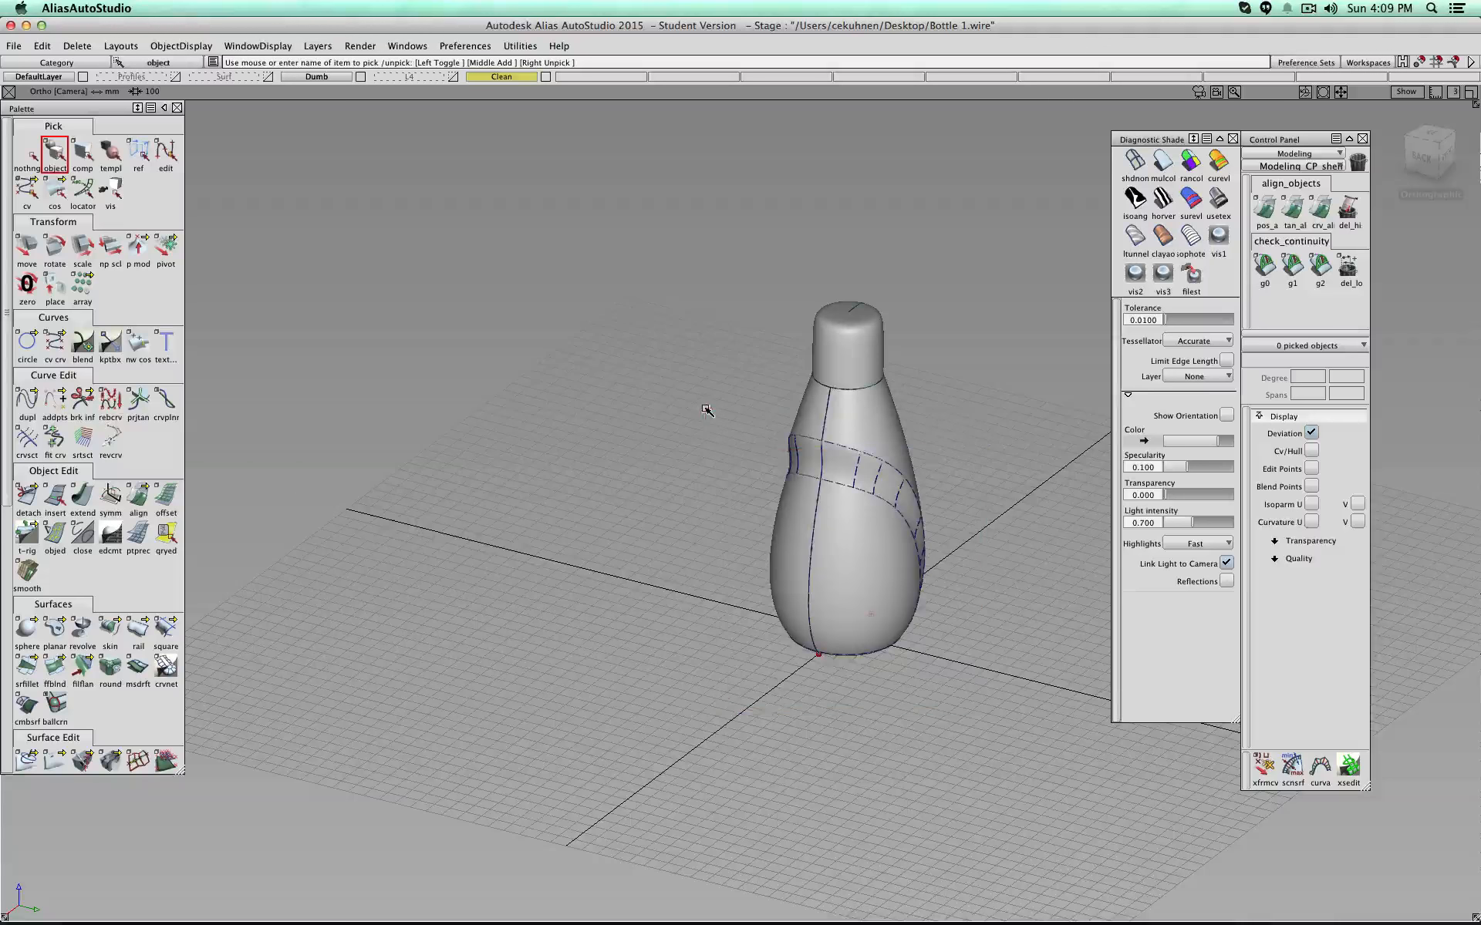
pyautogui.click(316, 46)
pyautogui.click(540, 102)
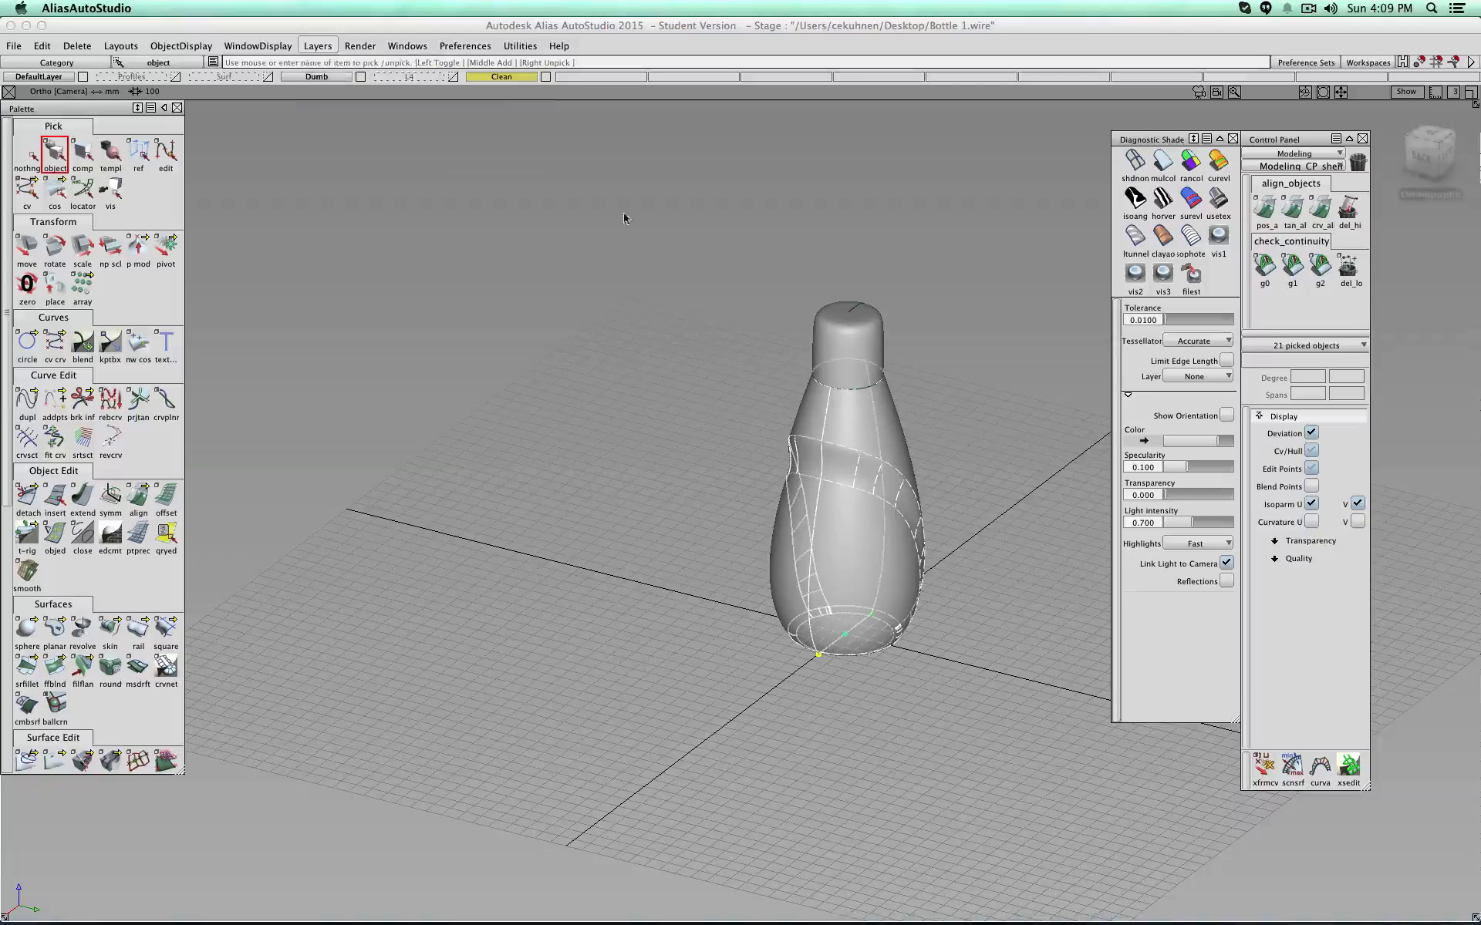
pyautogui.click(505, 77)
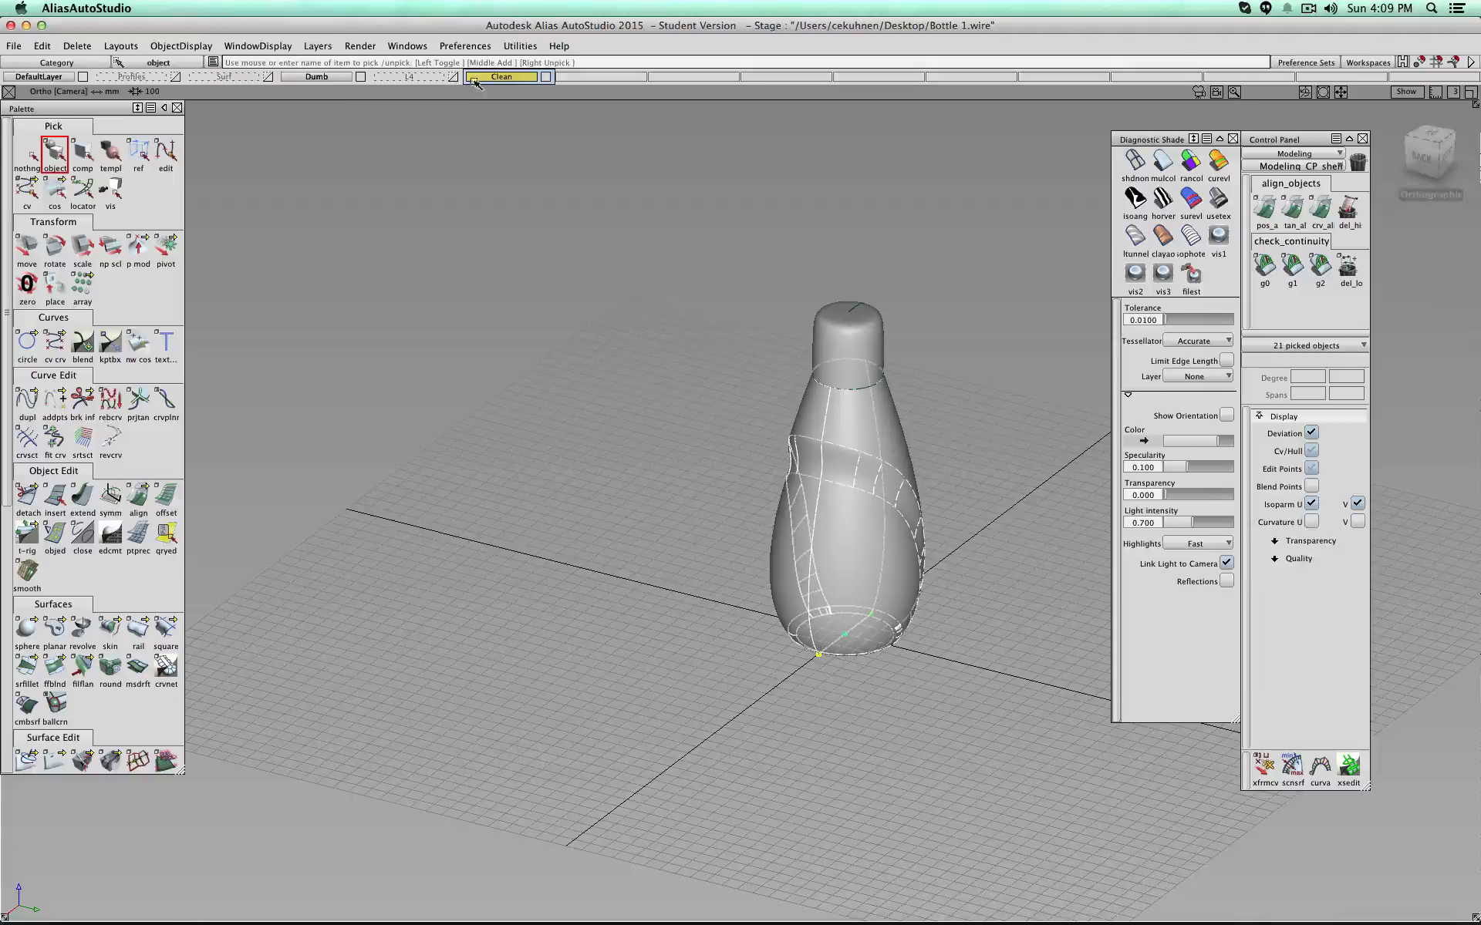
pyautogui.click(317, 45)
pyautogui.moveTo(332, 103)
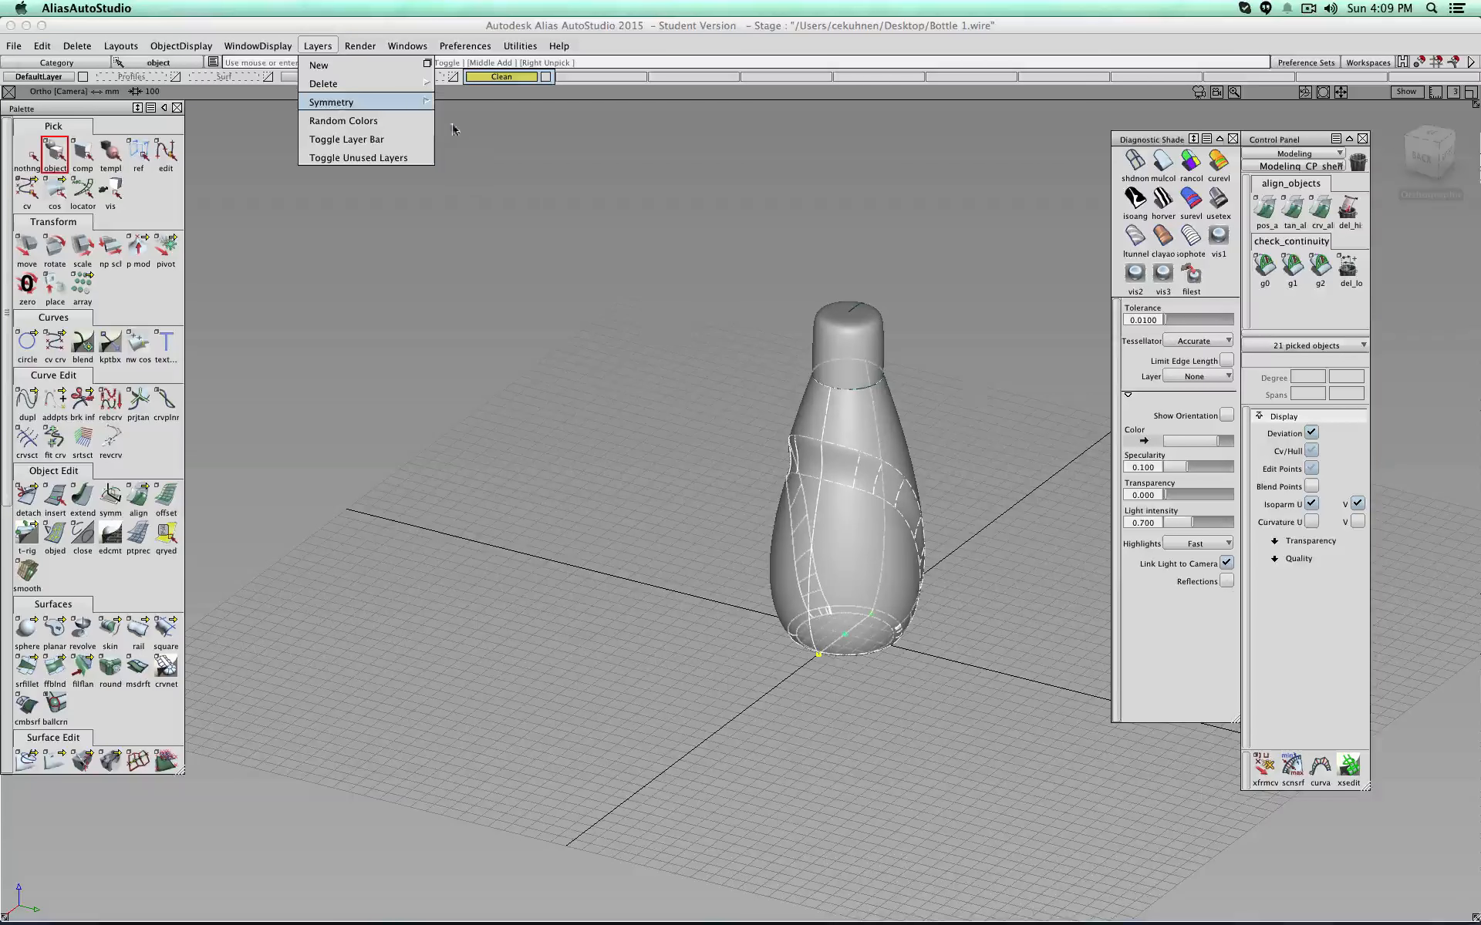
pyautogui.click(495, 155)
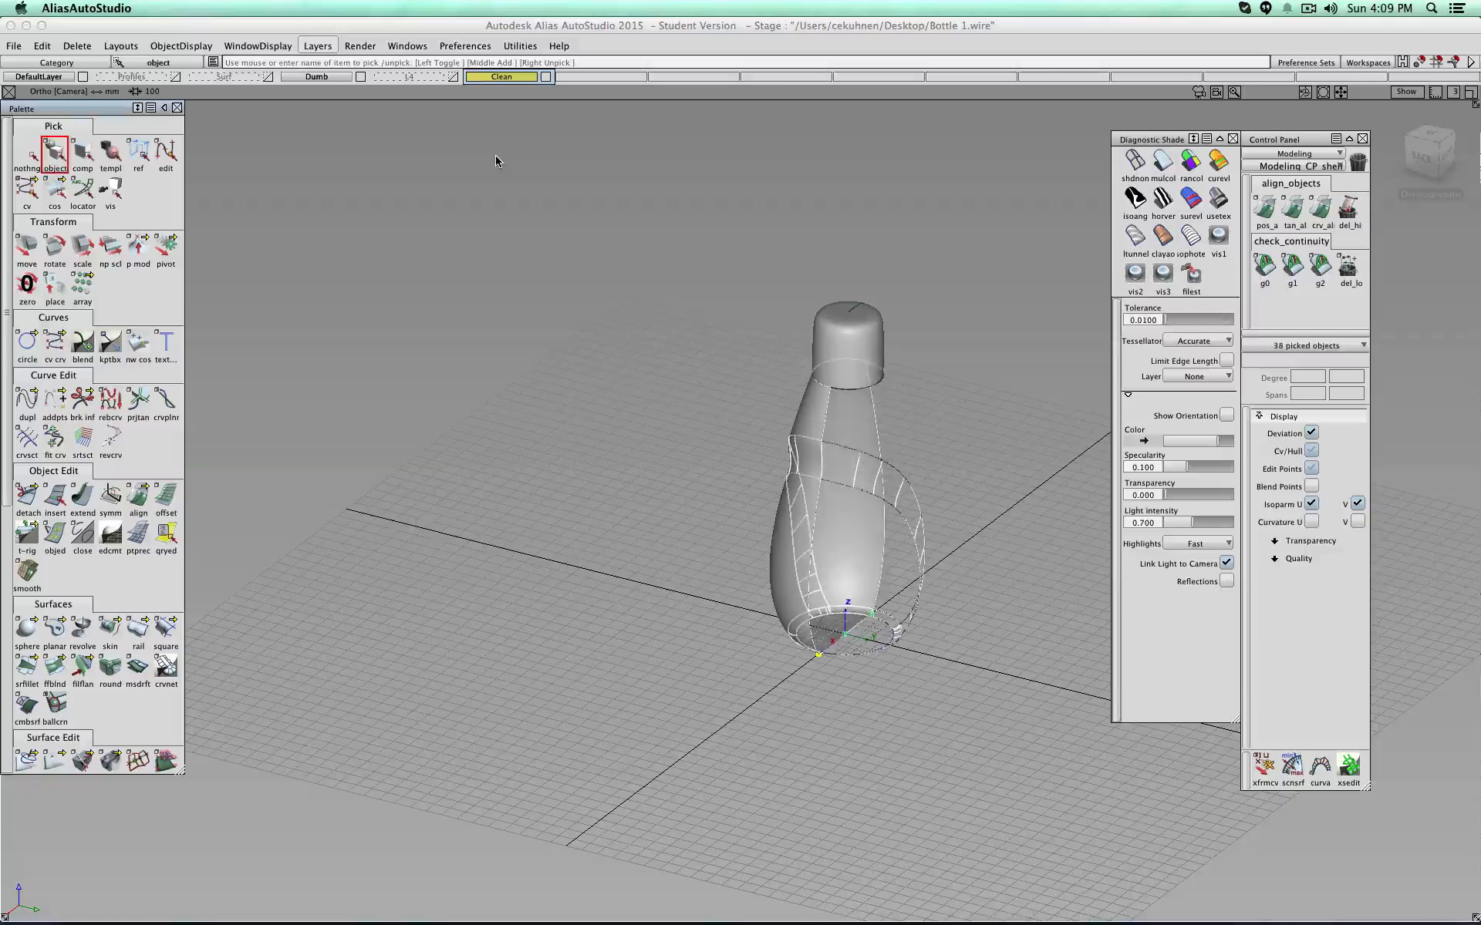
pyautogui.click(487, 75)
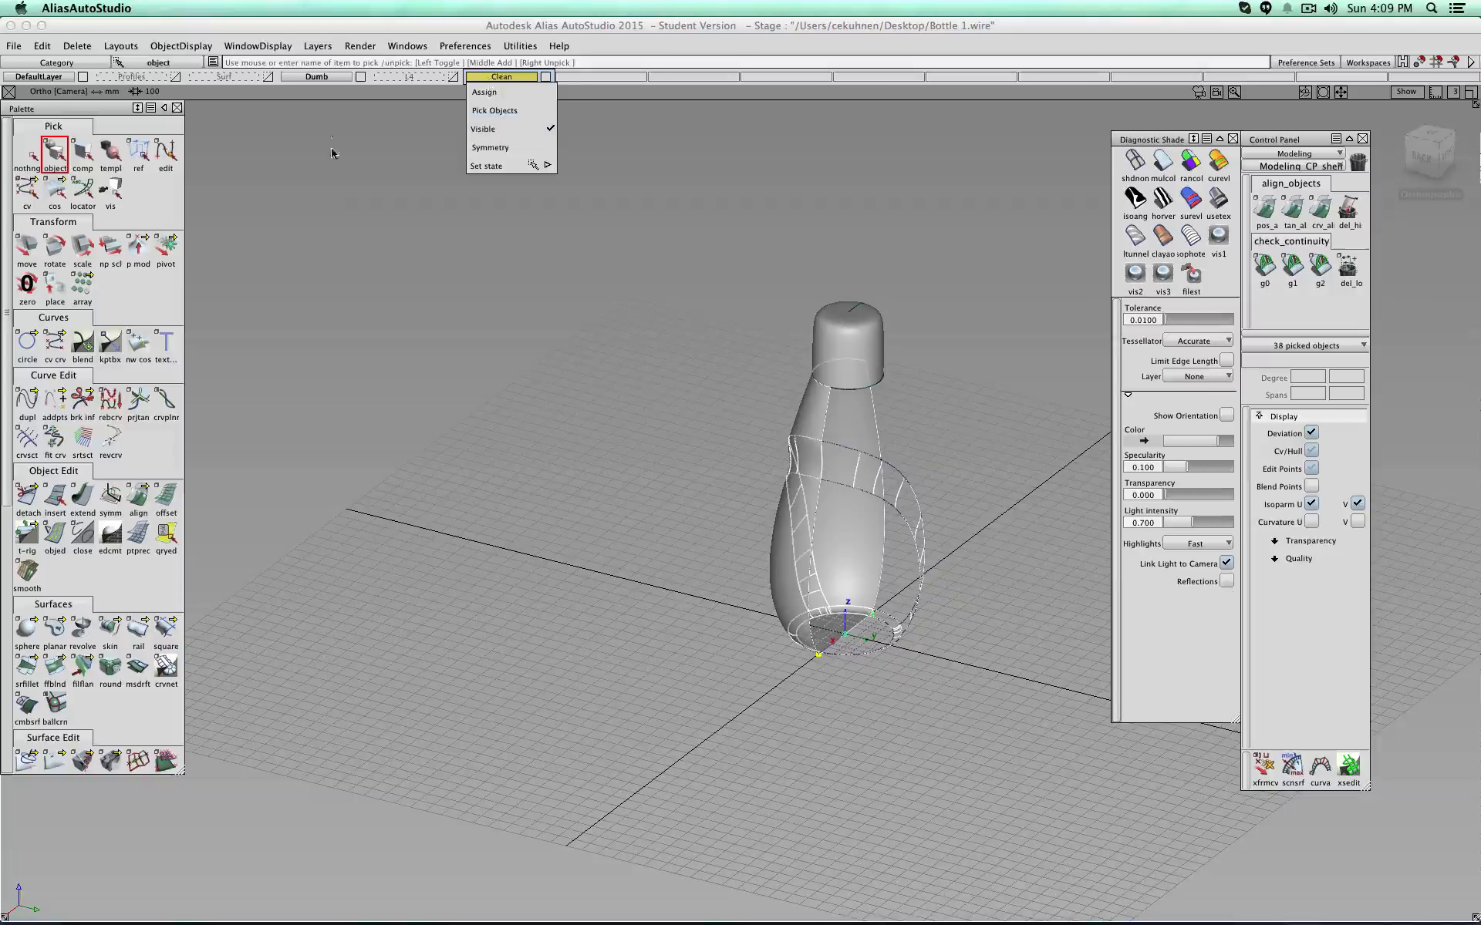
pyautogui.click(28, 154)
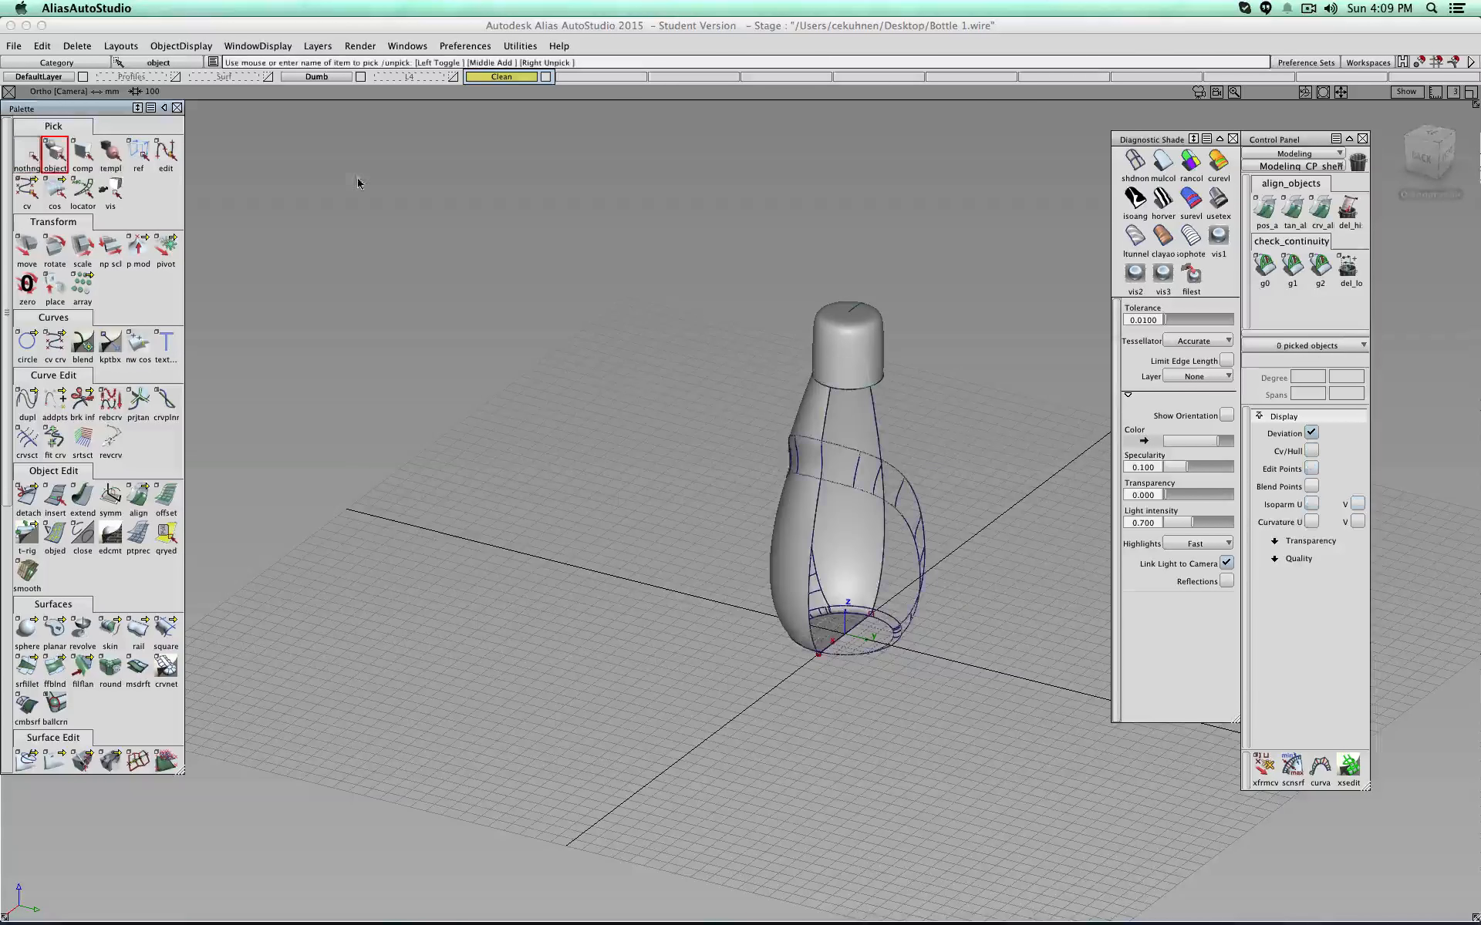
# Step: Apply multi-color shading to the complete bottle, including the newly created half
pyautogui.click(1163, 162)
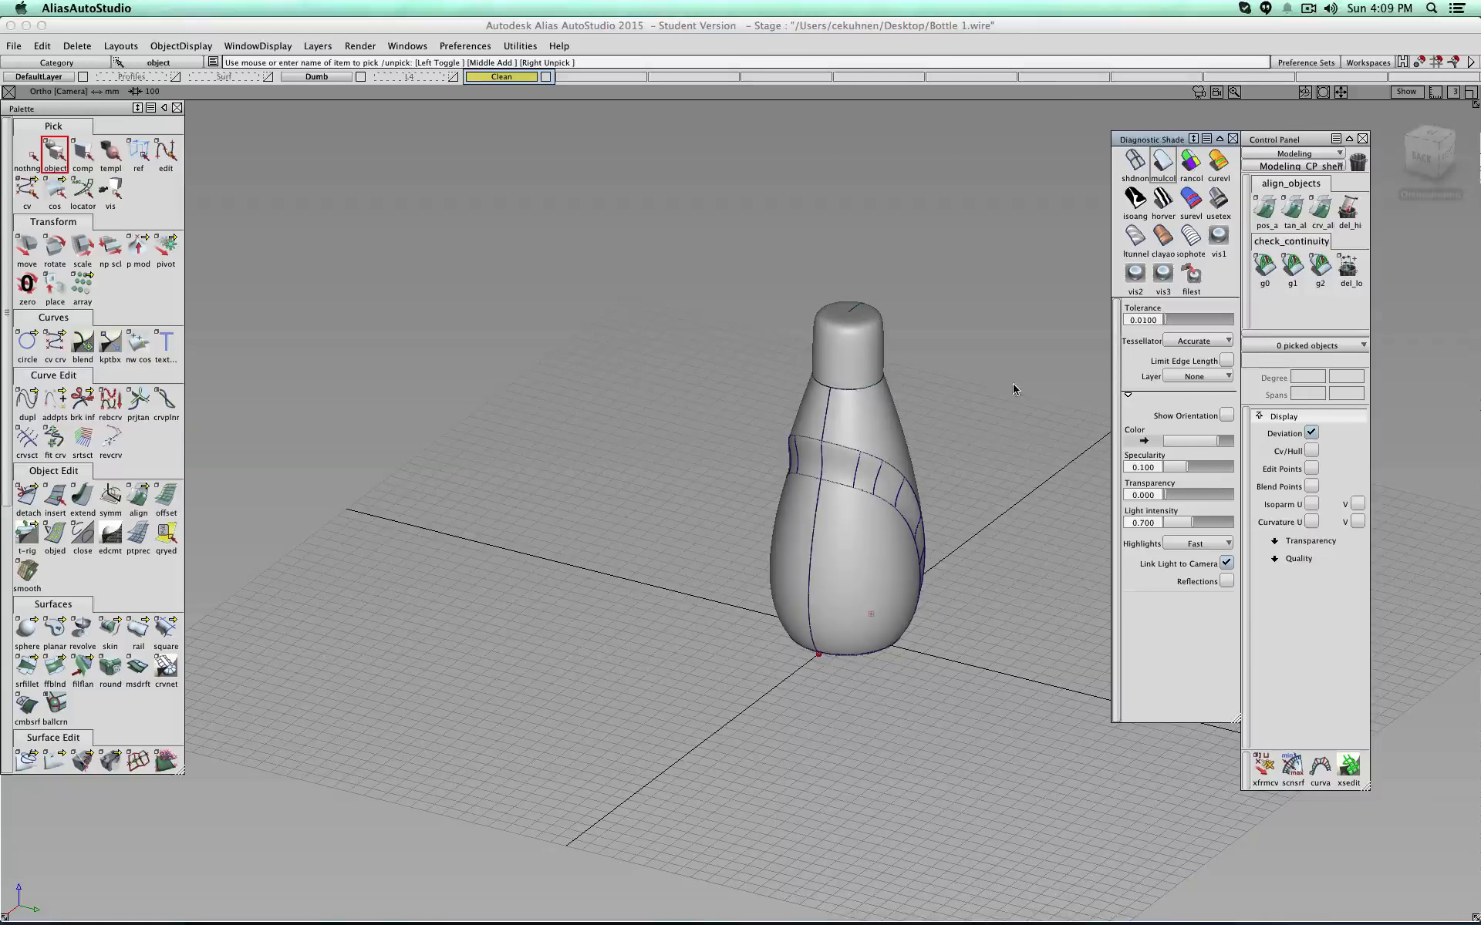
pyautogui.keyDown('alt'); pyautogui.keyDown('shift'); pyautogui.moveTo(1010, 383); pyautogui.dragTo(997, 445, button='right'); pyautogui.keyUp('shift'); pyautogui.keyUp('alt')
pyautogui.scroll(5, 997, 446)
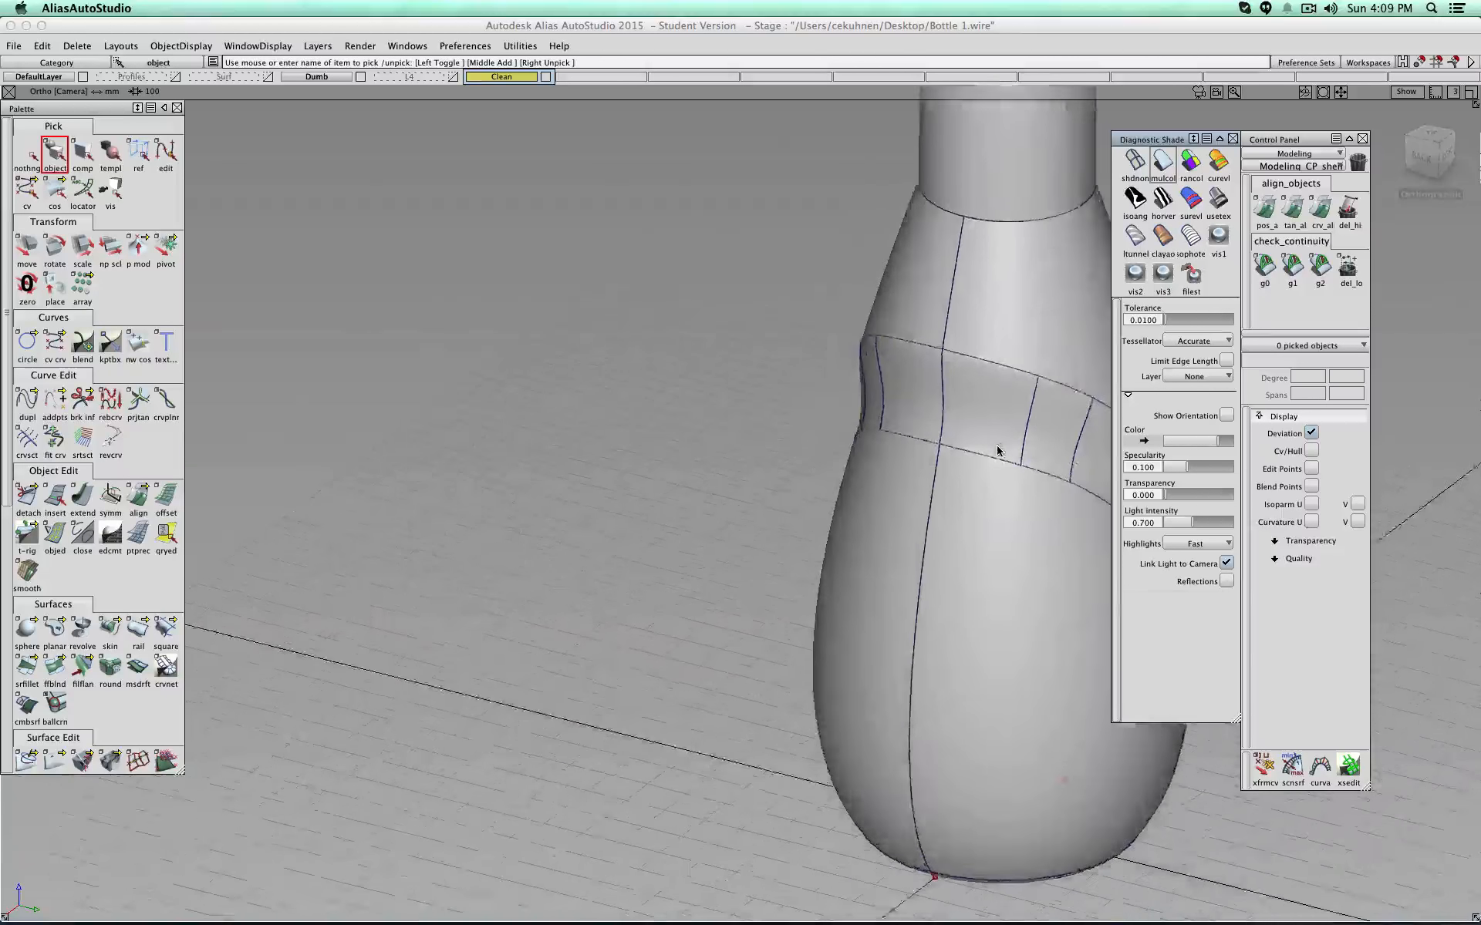
pyautogui.scroll(-3, 997, 446)
pyautogui.keyDown('alt'); pyautogui.keyDown('shift'); pyautogui.moveTo(993, 446); pyautogui.dragTo(1005, 382); pyautogui.keyUp('shift'); pyautogui.keyUp('alt')
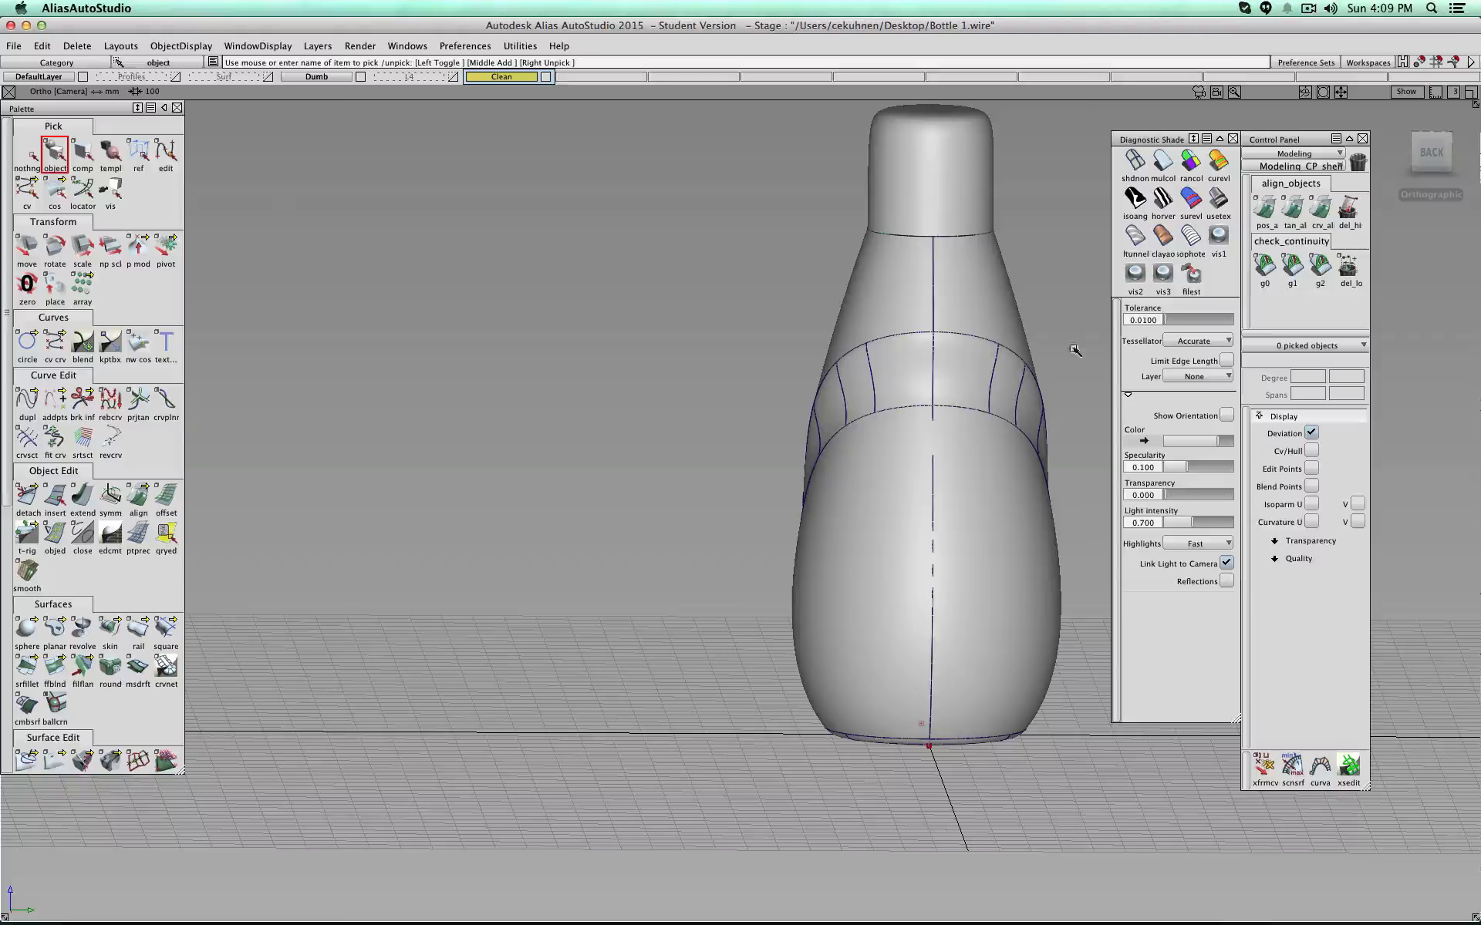
# Step: Check the back center seam for G0 on the lower body, G1 below the cap and G2 across the band, plus G2 on the front seam
pyautogui.click(1266, 266)
pyautogui.click(936, 466)
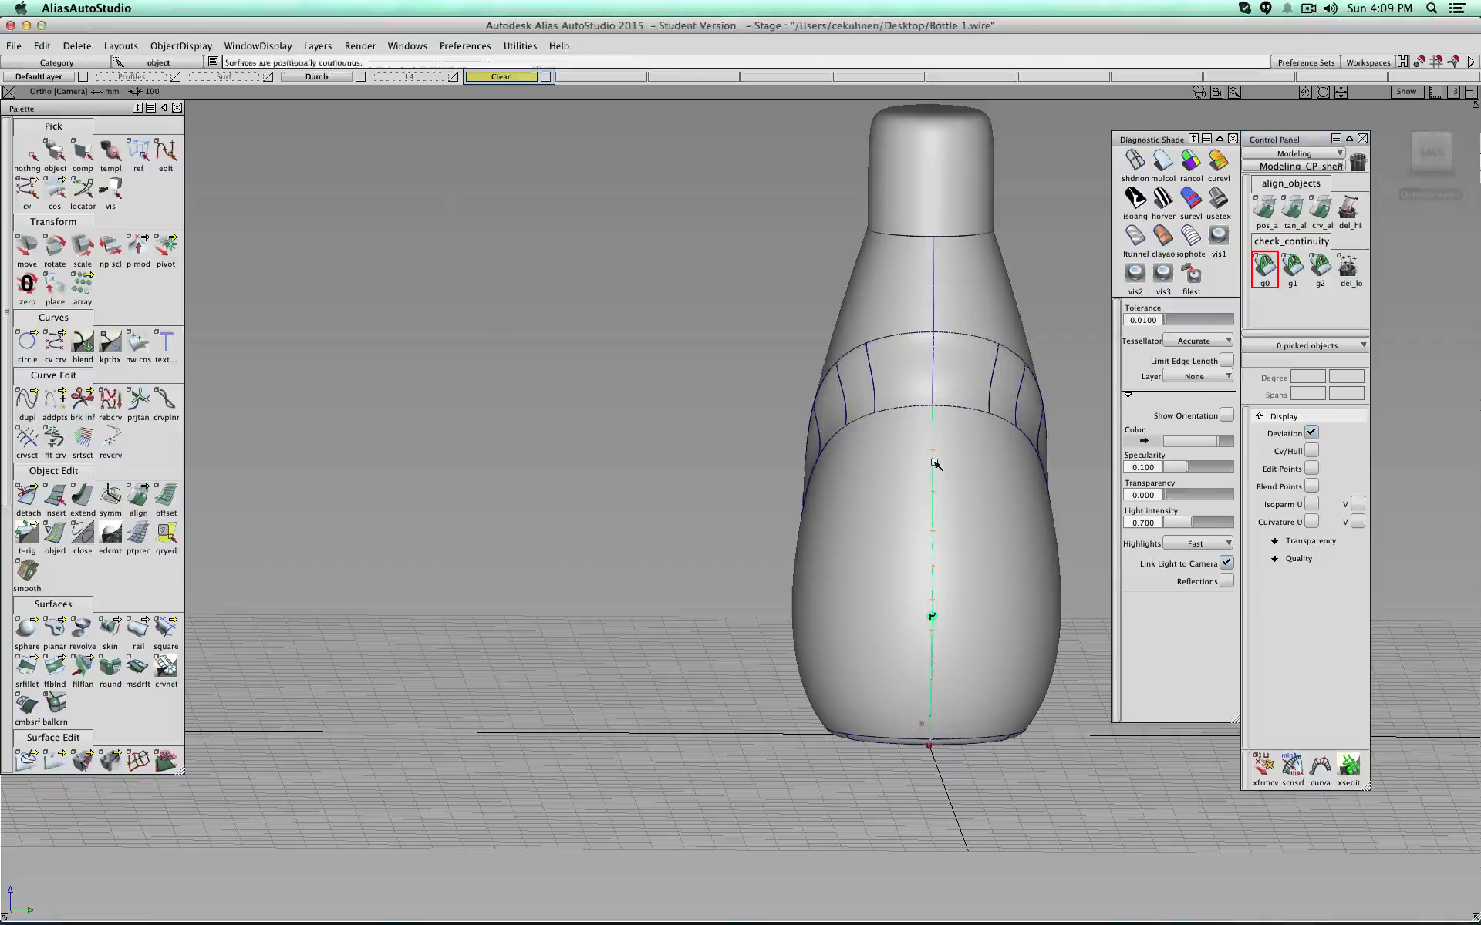
pyautogui.moveTo(1011, 466)
pyautogui.keyDown('alt'); pyautogui.keyDown('shift'); pyautogui.mouseDown()
pyautogui.moveTo(782, 496)
pyautogui.moveTo(794, 494)
pyautogui.mouseUp(); pyautogui.keyUp('shift'); pyautogui.keyUp('alt')
pyautogui.click(1292, 266)
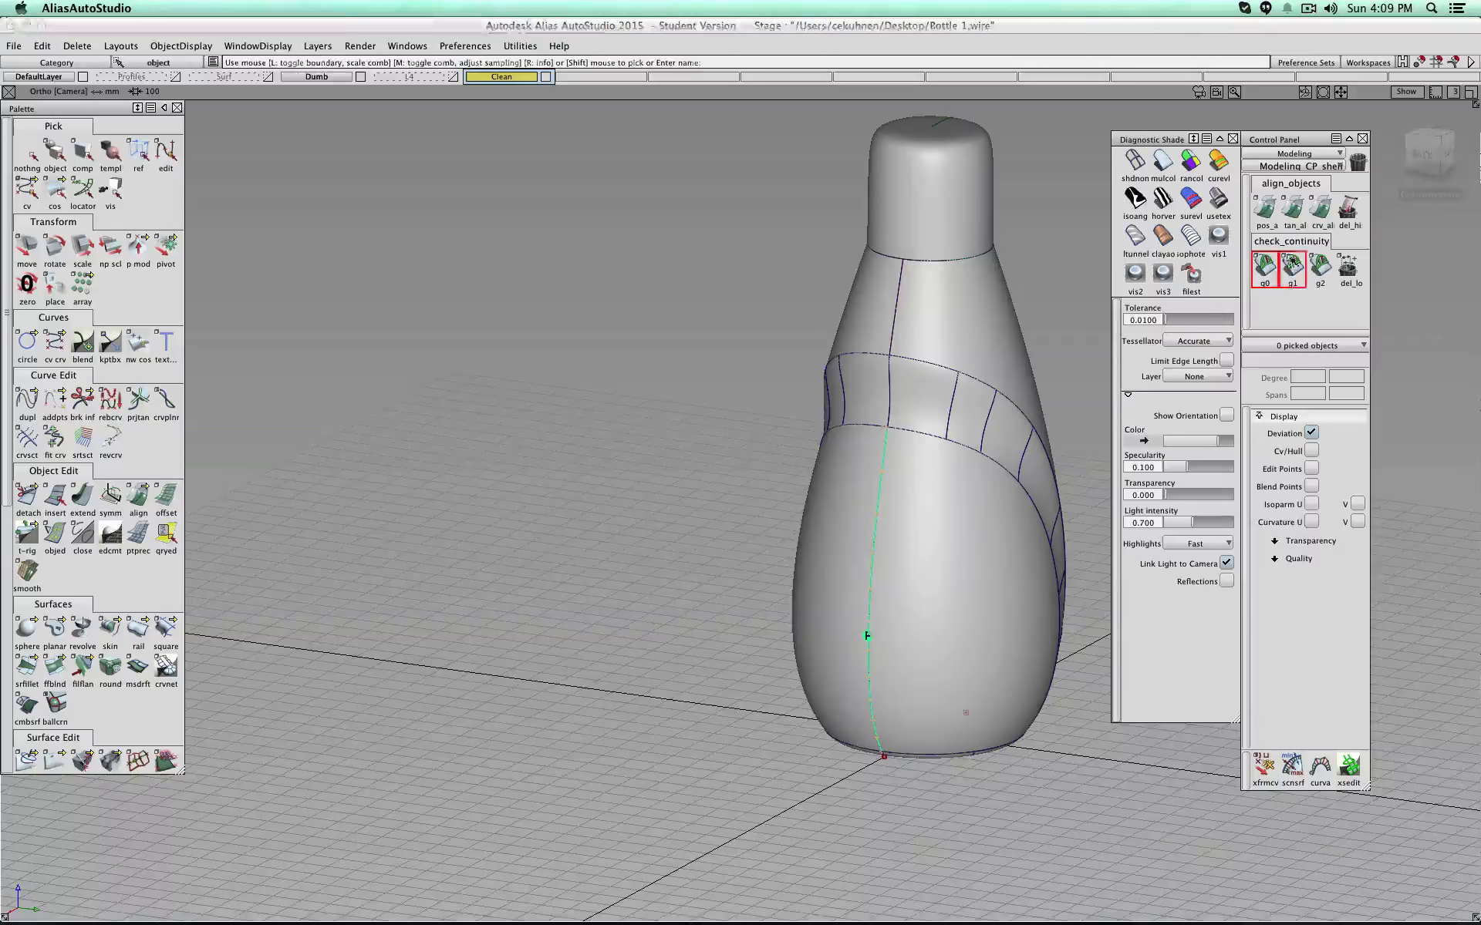
pyautogui.click(894, 311)
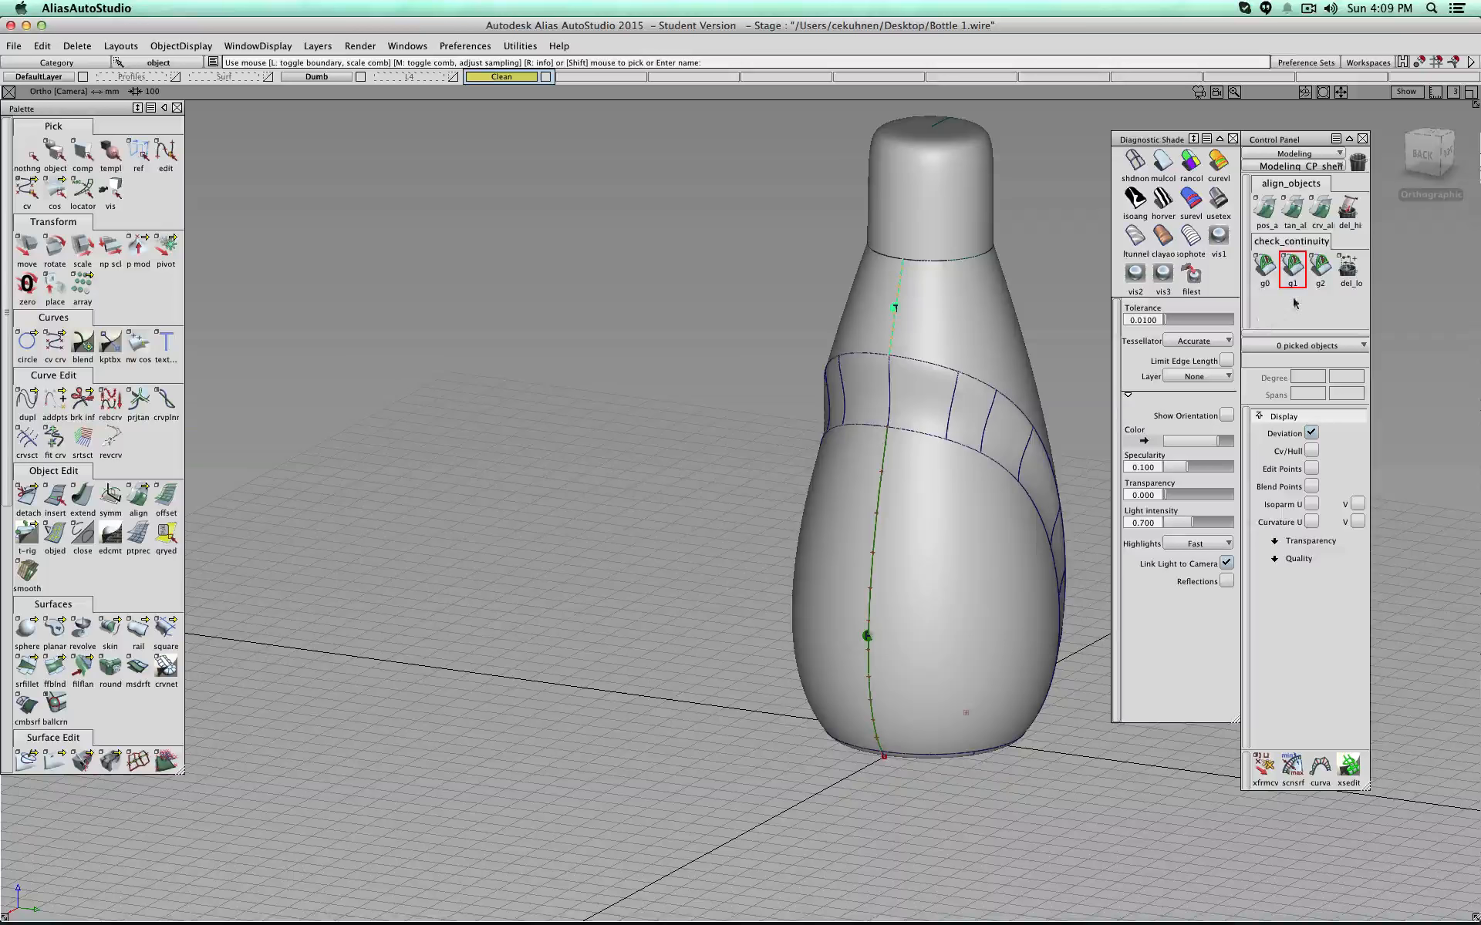
pyautogui.click(1320, 267)
pyautogui.click(890, 387)
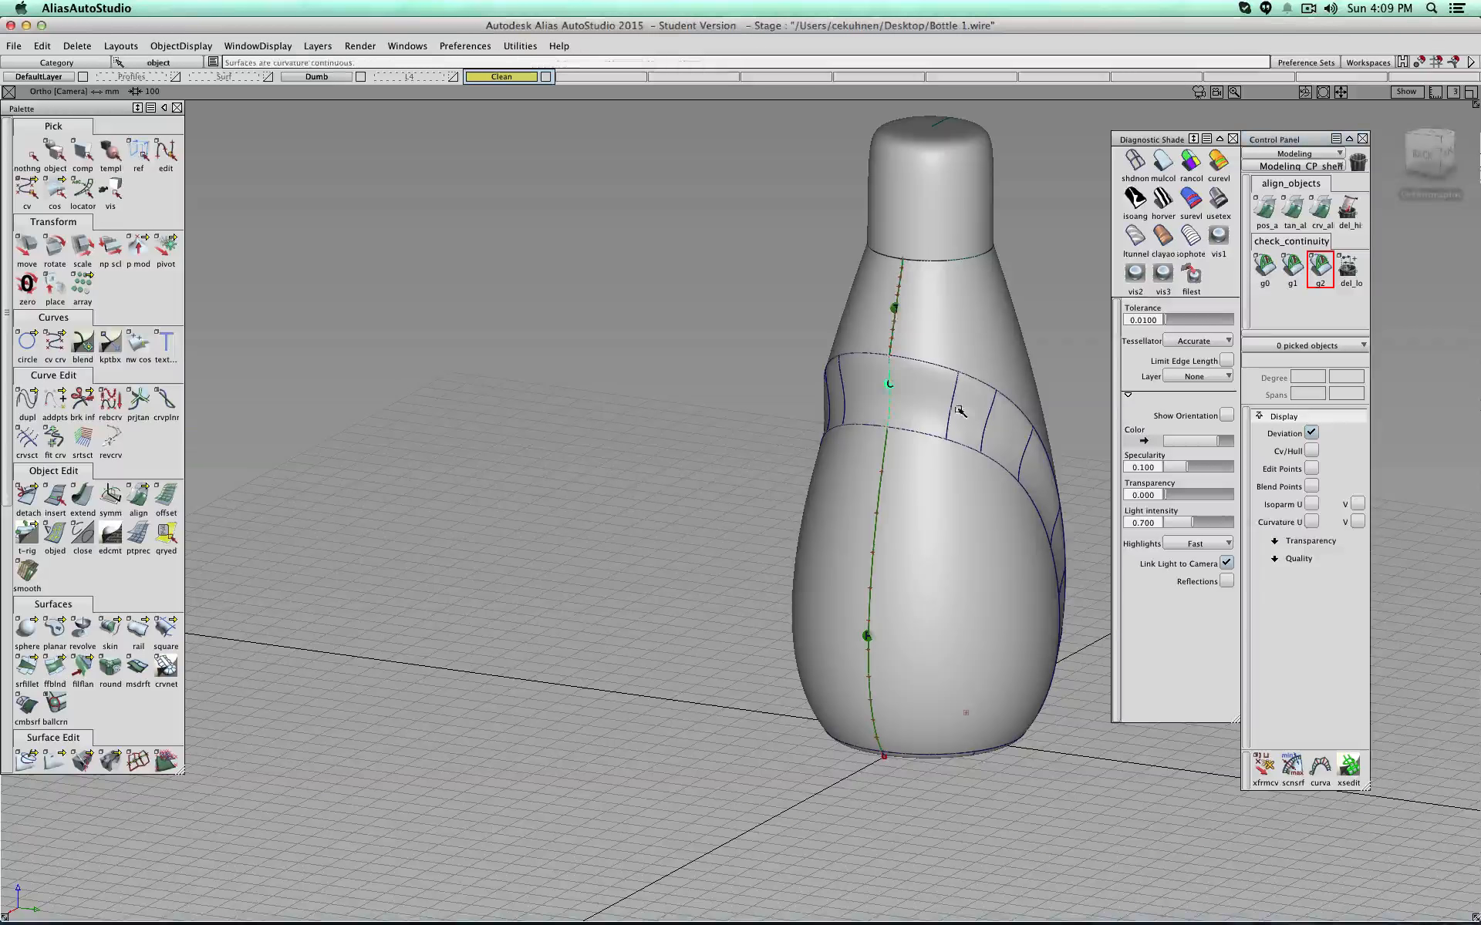
pyautogui.keyDown('alt'); pyautogui.keyDown('shift'); pyautogui.moveTo(997, 395); pyautogui.dragTo(957, 334); pyautogui.keyUp('shift'); pyautogui.keyUp('alt')
pyautogui.click(957, 334)
pyautogui.click(1417, 136)
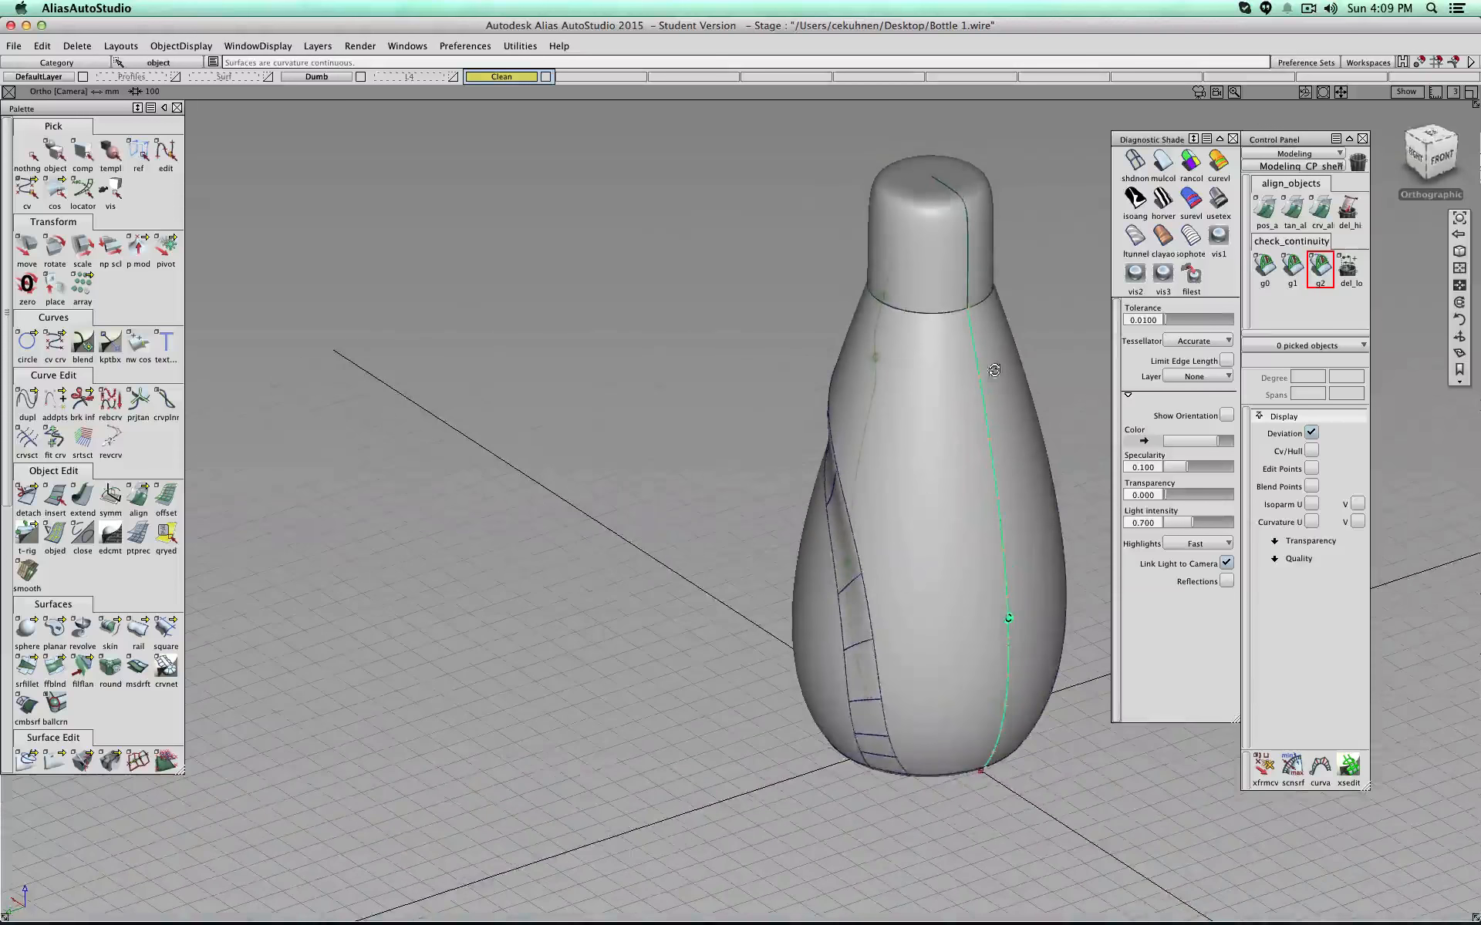
# Step: Examine the bottle's surface flow with black-and-white vertical stripe shading and return to multi-color shading
pyautogui.click(1162, 202)
pyautogui.moveTo(1433, 432)
pyautogui.keyDown('alt'); pyautogui.keyDown('shift'); pyautogui.mouseDown()
pyautogui.moveTo(1433, 388)
pyautogui.moveTo(1265, 339)
pyautogui.moveTo(1162, 279)
pyautogui.mouseUp(); pyautogui.keyUp('shift'); pyautogui.keyUp('alt')
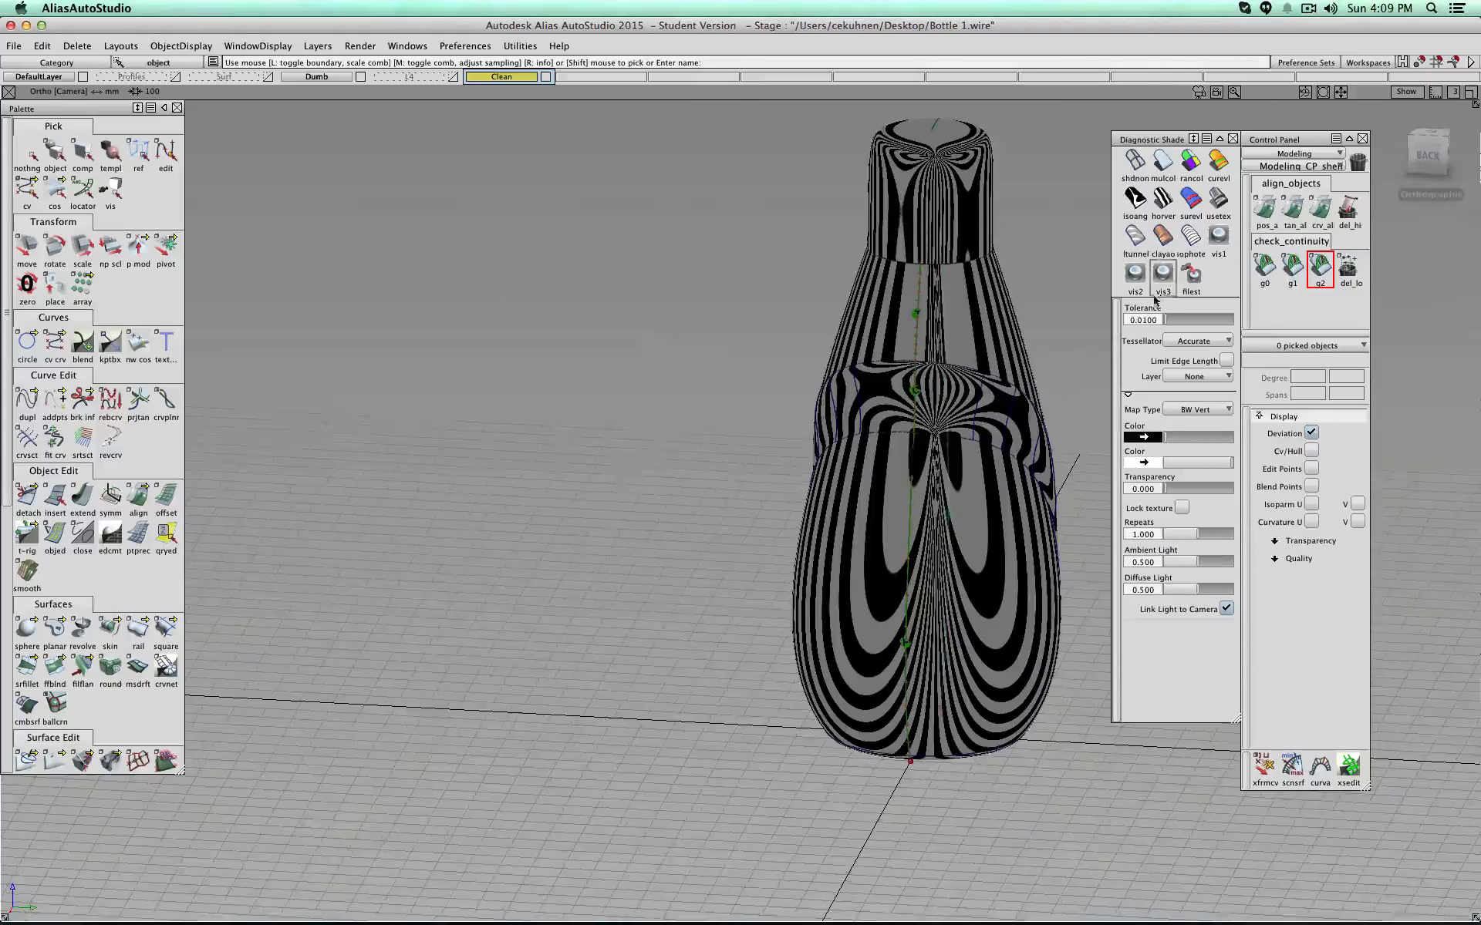
pyautogui.click(1134, 162)
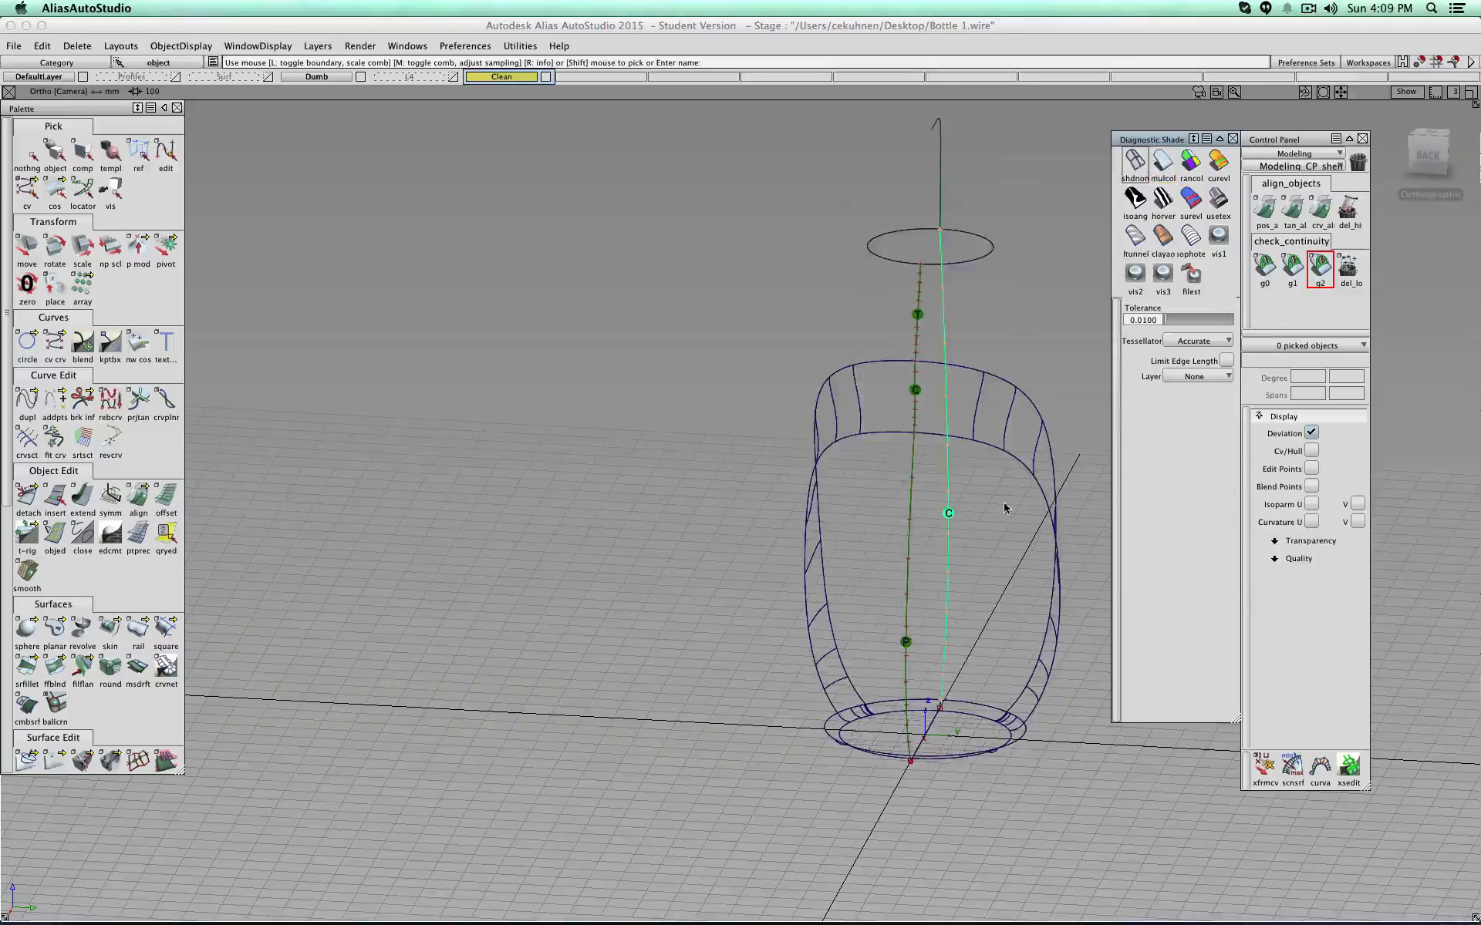
pyautogui.click(1162, 162)
pyautogui.moveTo(1011, 420)
pyautogui.keyDown('alt'); pyautogui.keyDown('shift'); pyautogui.mouseDown()
pyautogui.moveTo(944, 424)
pyautogui.moveTo(970, 465)
pyautogui.moveTo(728, 310)
pyautogui.moveTo(819, 283)
pyautogui.mouseUp(); pyautogui.keyUp('shift'); pyautogui.keyUp('alt')
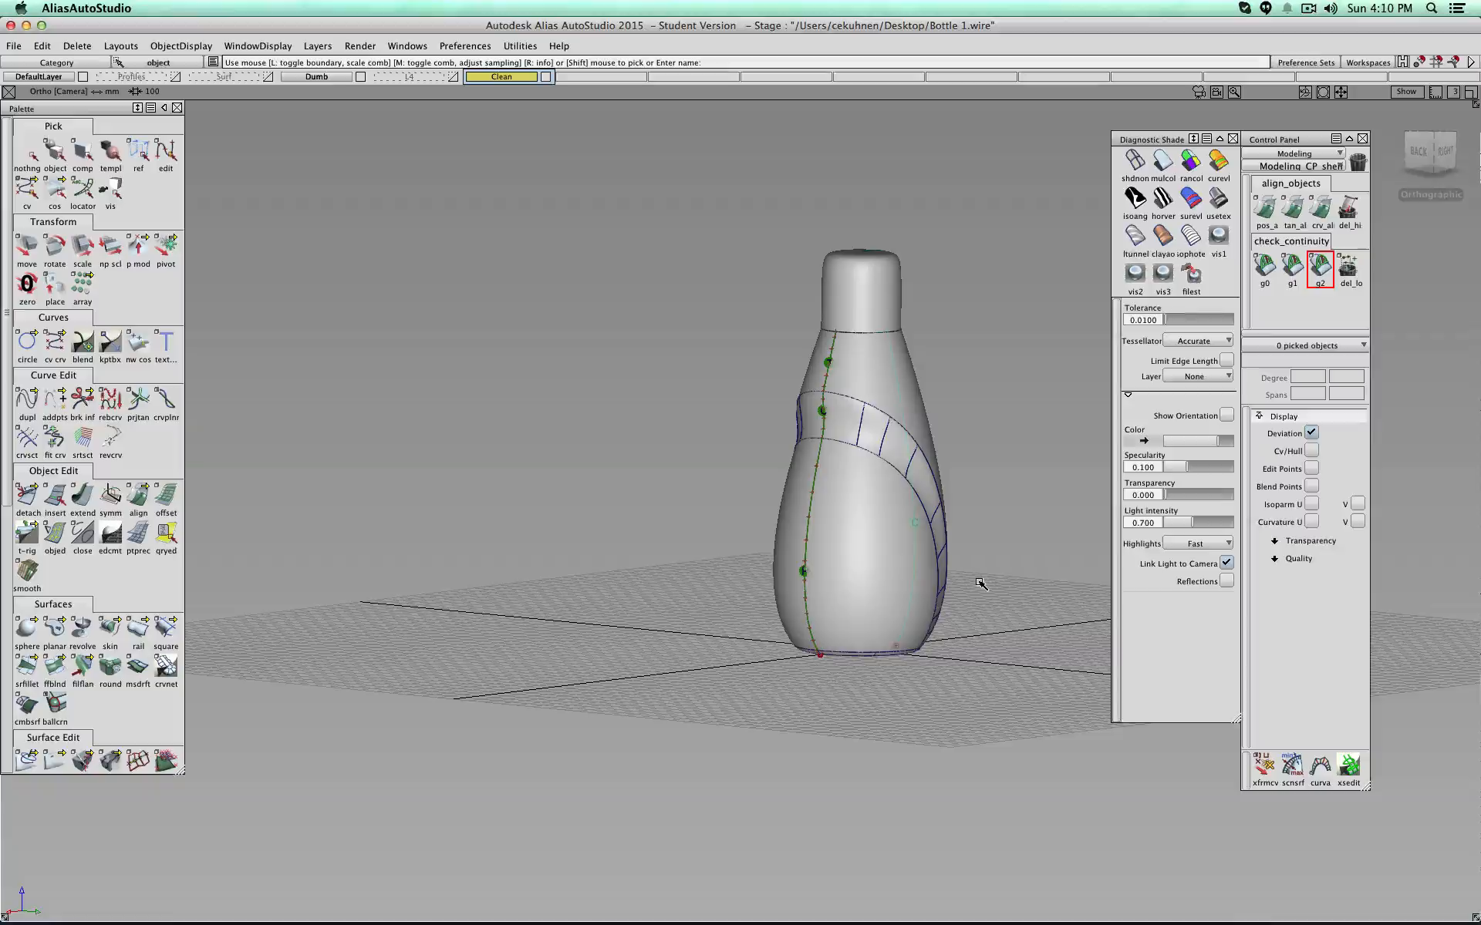
pyautogui.keyDown('alt'); pyautogui.keyDown('shift'); pyautogui.moveTo(1001, 599); pyautogui.dragTo(908, 684, button='middle'); pyautogui.keyUp('shift'); pyautogui.keyUp('alt')
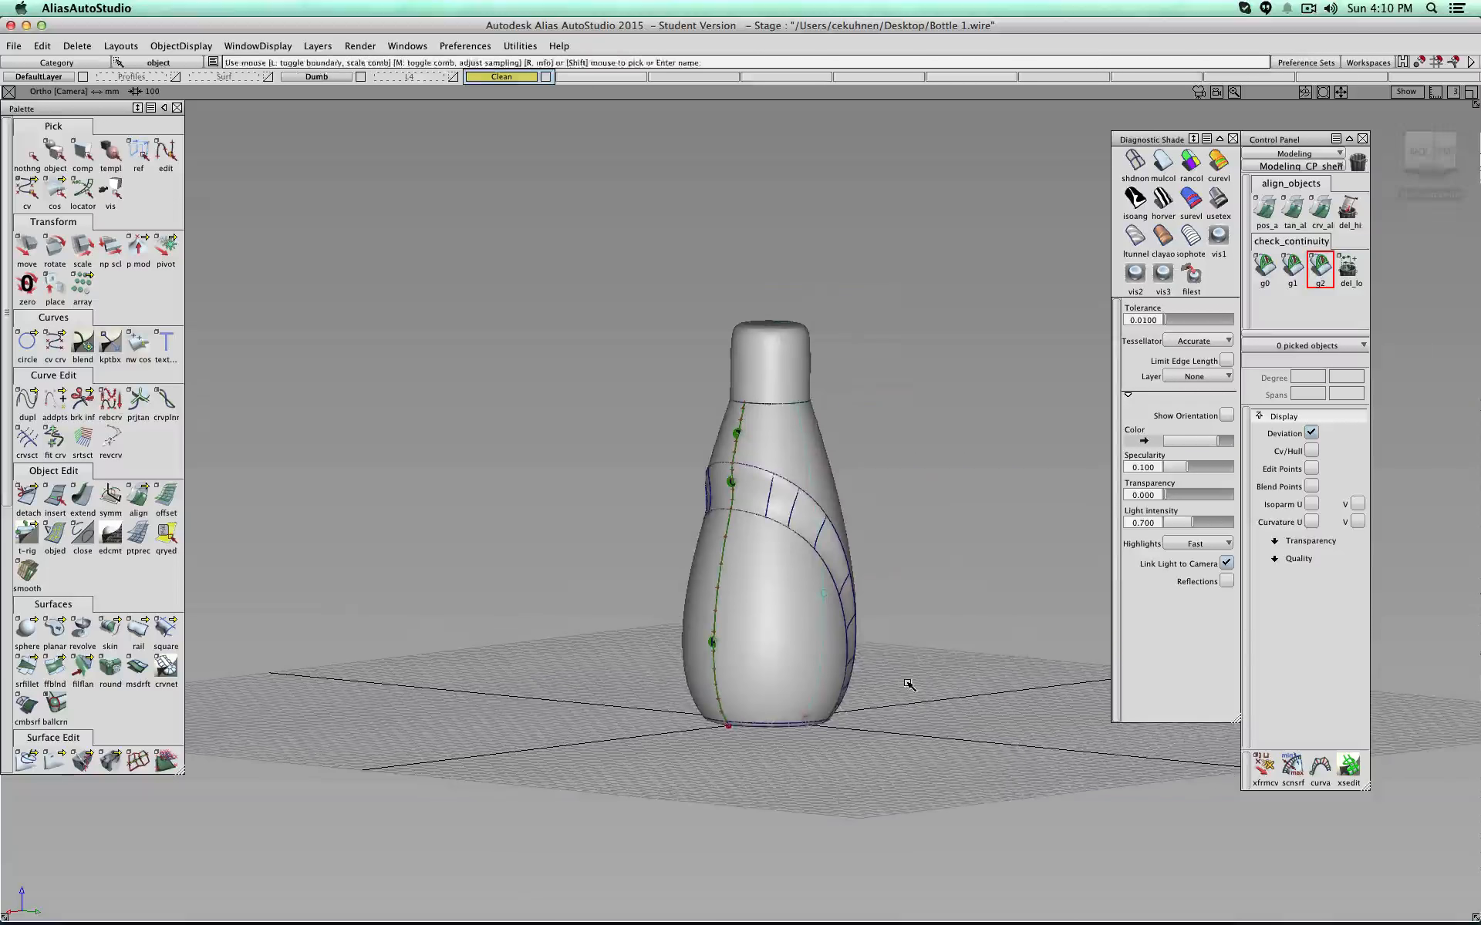